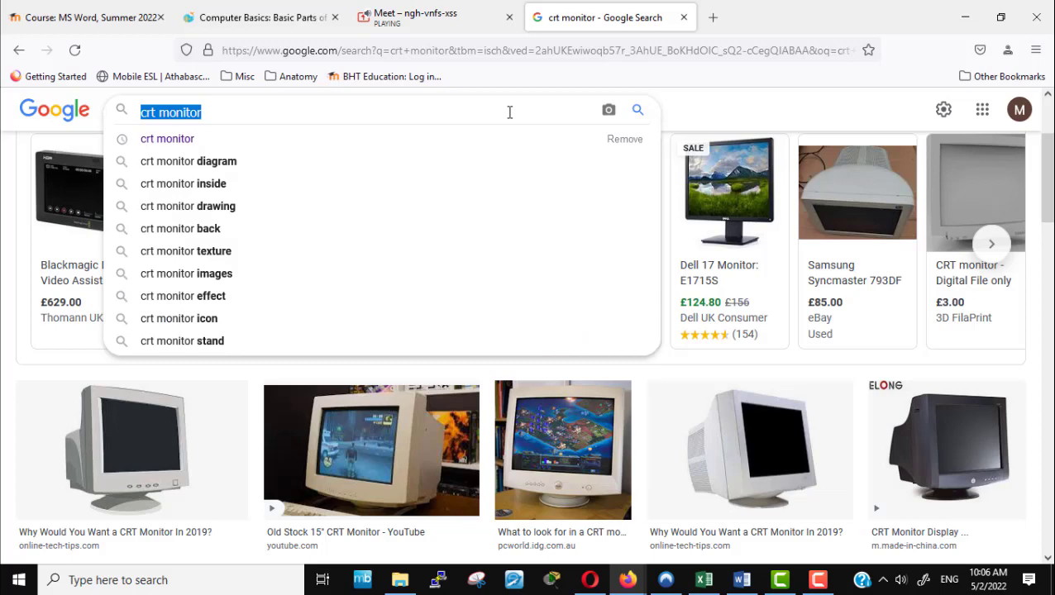
Step: Search Google Images for "trackball" and examine the different trackball designs in the pictures
{"action": "type", "text": "track"}
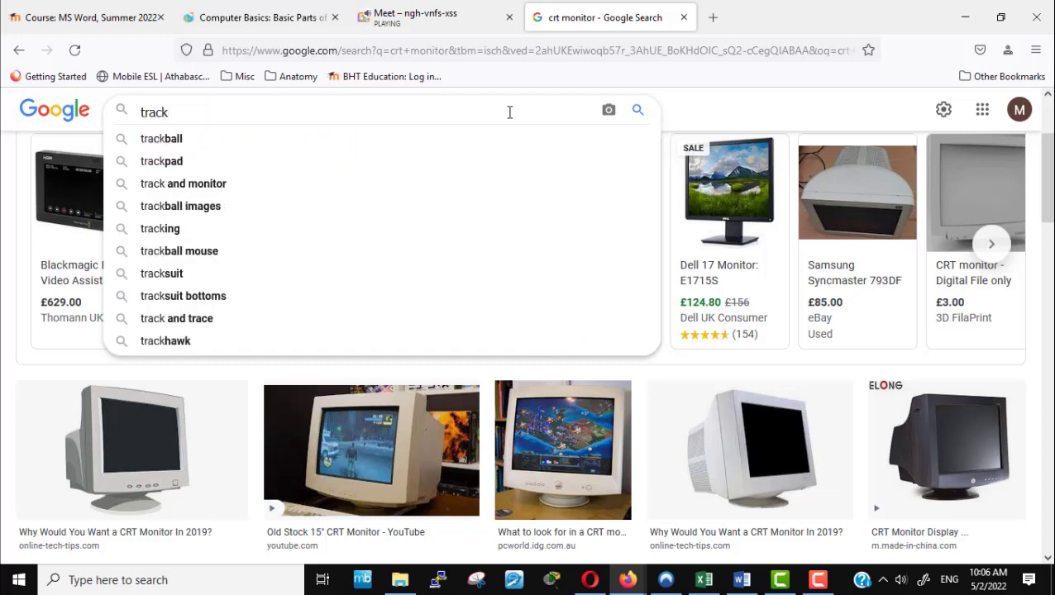
{"action": "type", "text": "ball"}
{"action": "key", "text": "Return"}
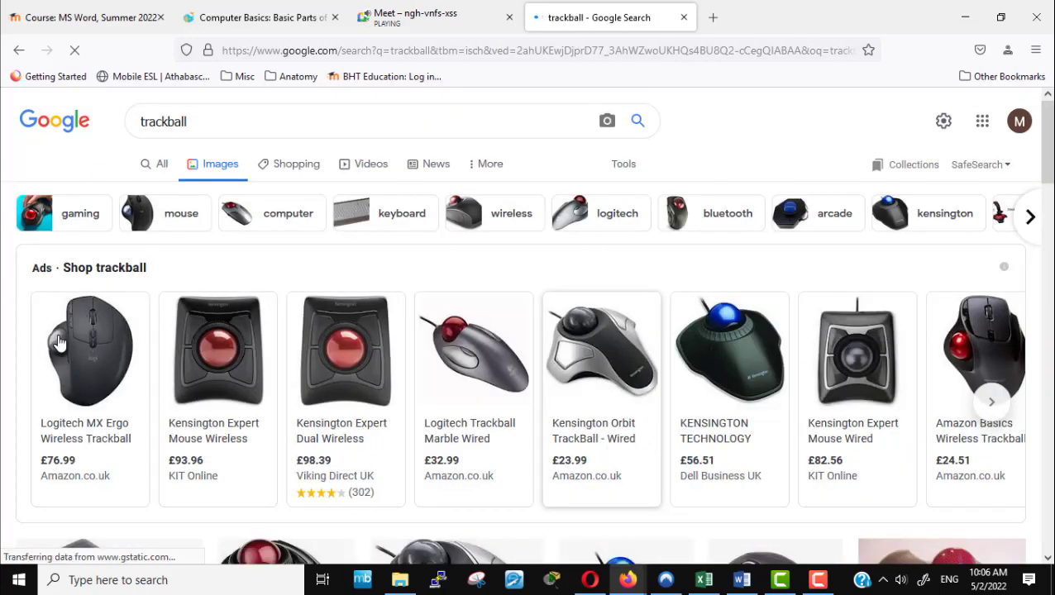
{"action": "mouse_move", "coordinate": [54, 333]}
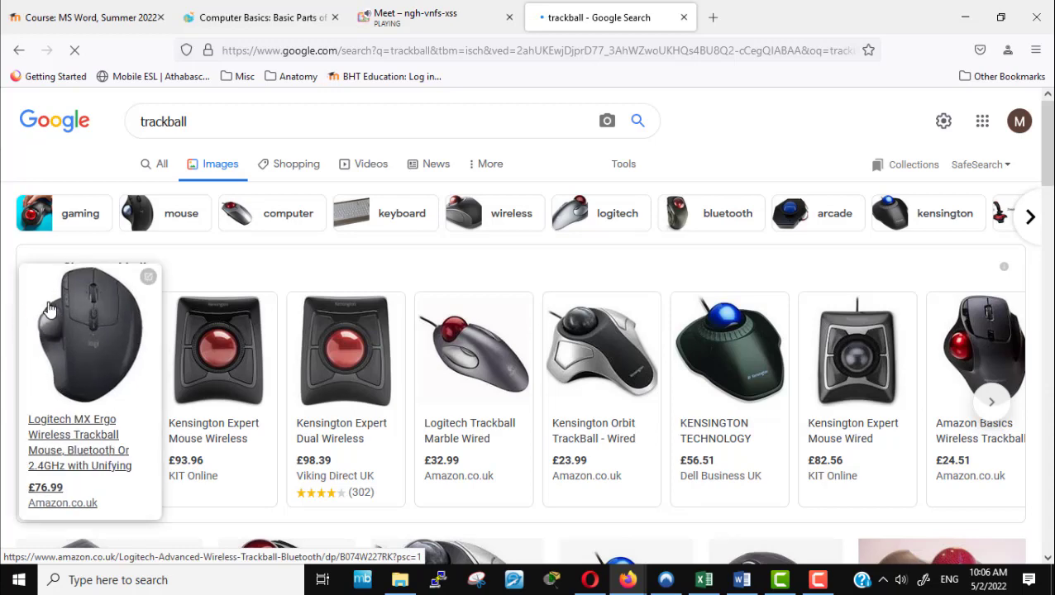
{"action": "mouse_move", "coordinate": [725, 330]}
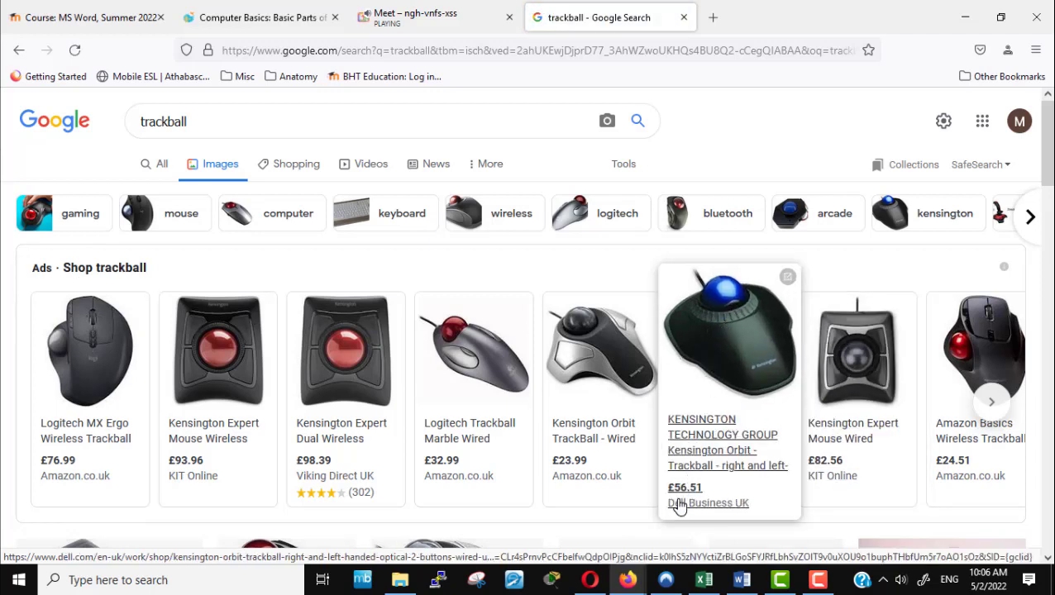
{"action": "scroll", "coordinate": [721, 415], "scroll_direction": "down", "scroll_amount": 3}
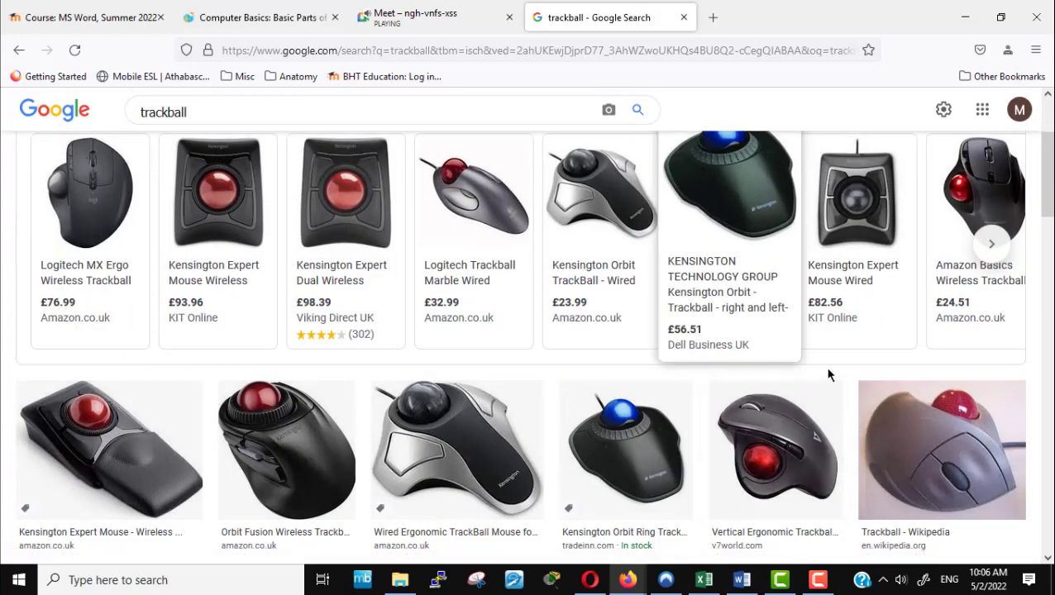
{"action": "scroll", "coordinate": [829, 377], "scroll_direction": "down", "scroll_amount": 1}
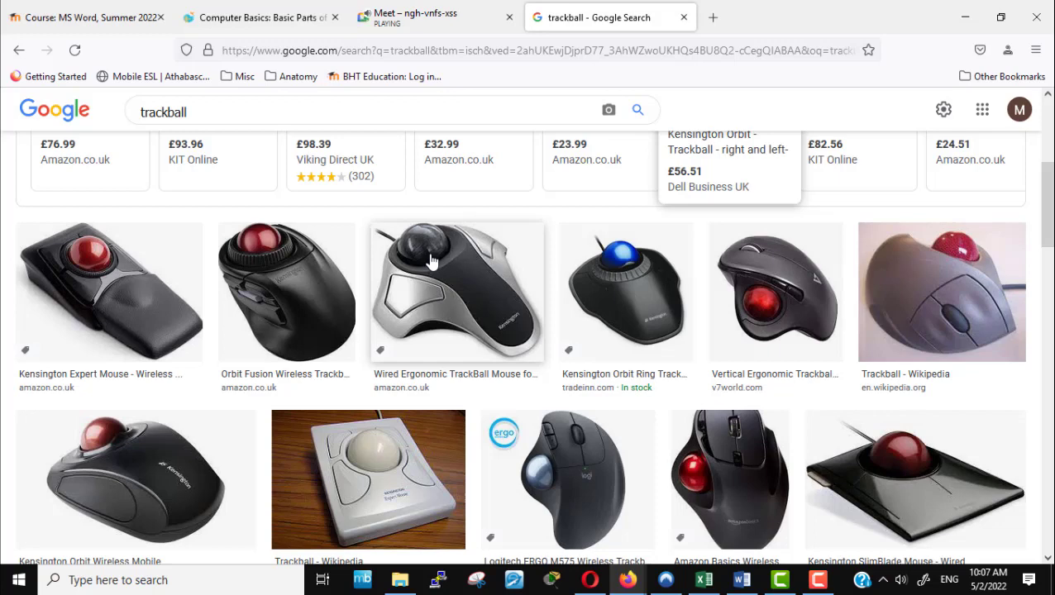
{"action": "scroll", "coordinate": [430, 261], "scroll_direction": "down", "scroll_amount": 3}
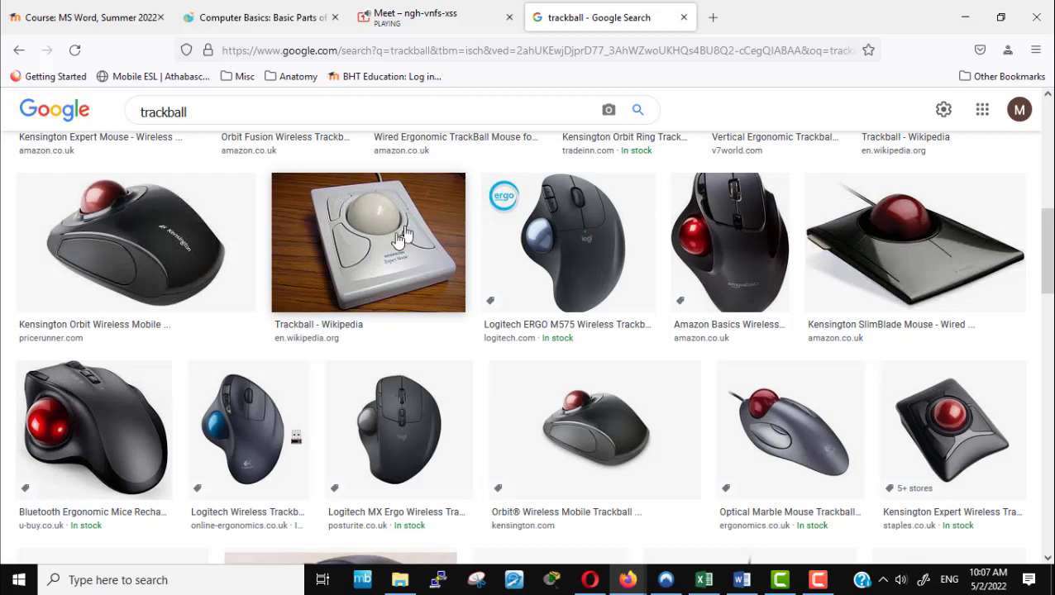
{"action": "scroll", "coordinate": [401, 256], "scroll_direction": "up", "scroll_amount": 1}
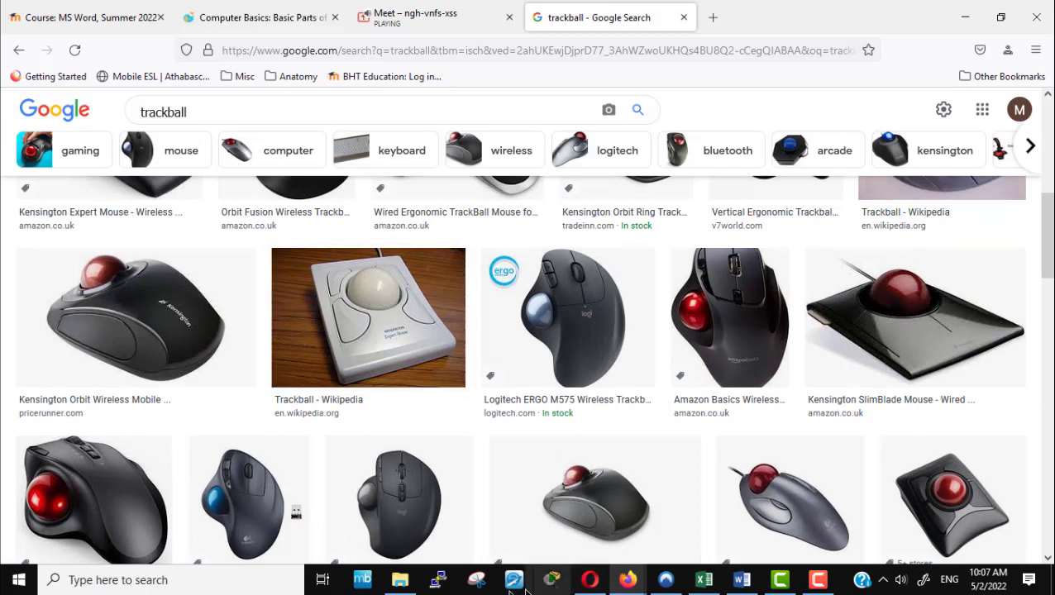
Step: Return to the MS Word course page and look over its computer basics links
{"action": "left_click", "coordinate": [93, 18]}
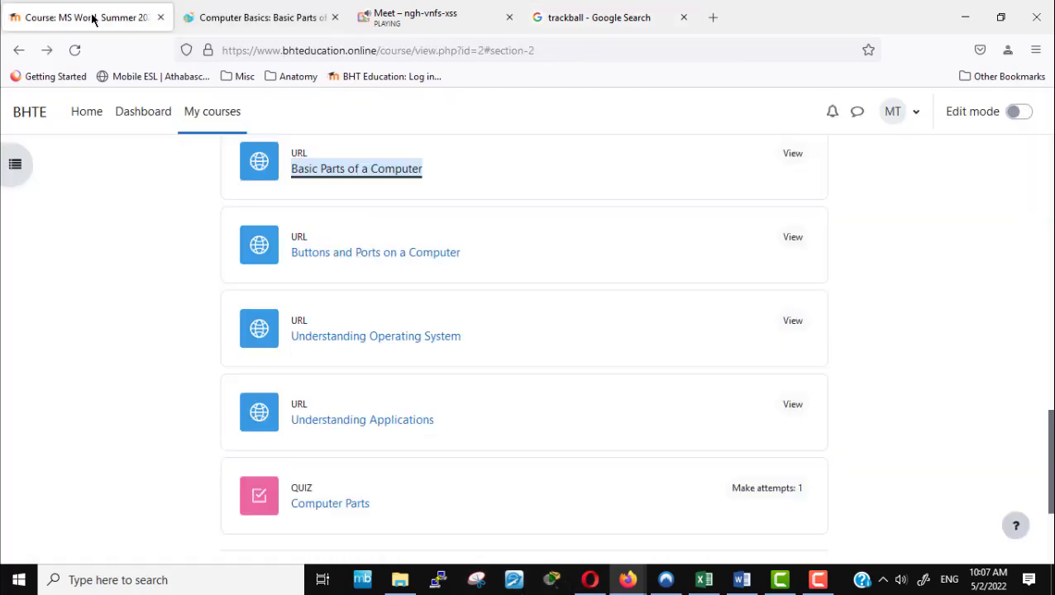
{"action": "left_click", "coordinate": [968, 348]}
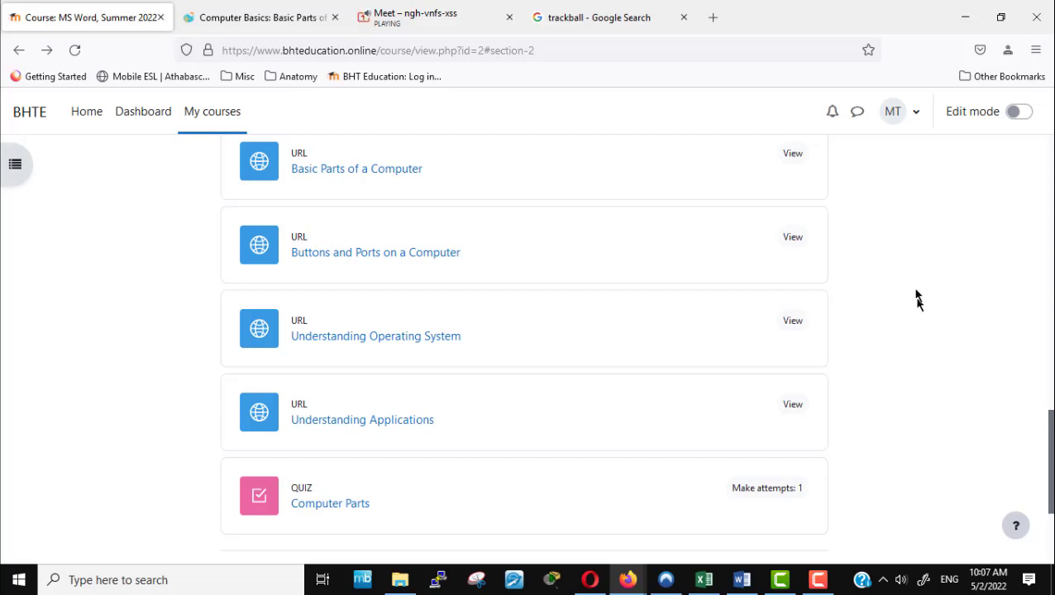
{"action": "scroll", "coordinate": [918, 294], "scroll_direction": "up", "scroll_amount": 2}
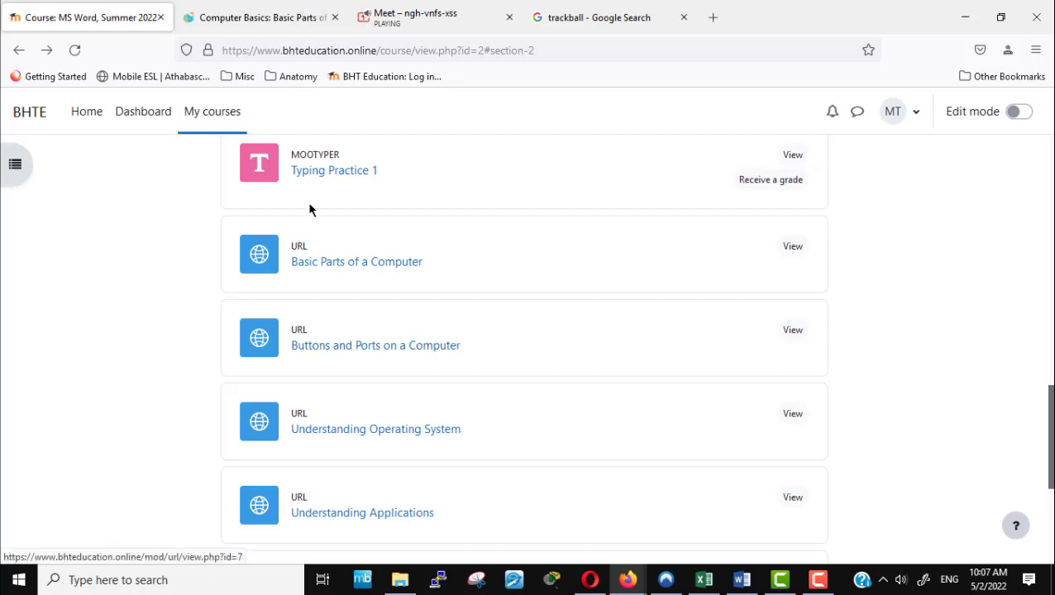
Step: Review the Basic Parts of a Computer lesson on GCFGlobal, from the introduction to the monitor, mouse and touchpad sections
{"action": "left_click", "coordinate": [254, 17]}
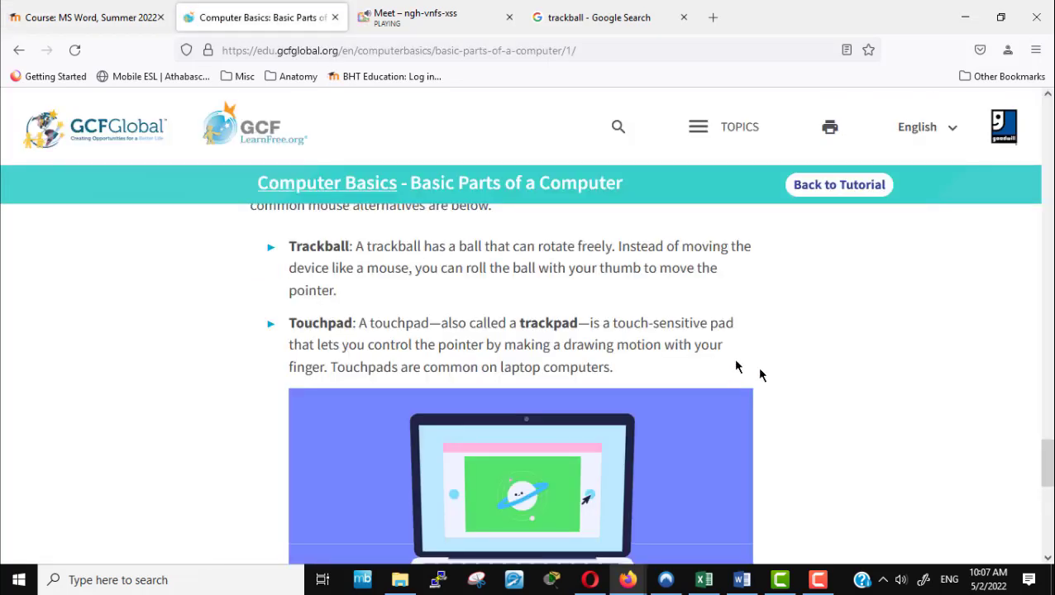
{"action": "scroll", "coordinate": [852, 417], "scroll_direction": "up", "scroll_amount": 10}
{"action": "scroll", "coordinate": [853, 417], "scroll_direction": "up", "scroll_amount": 10}
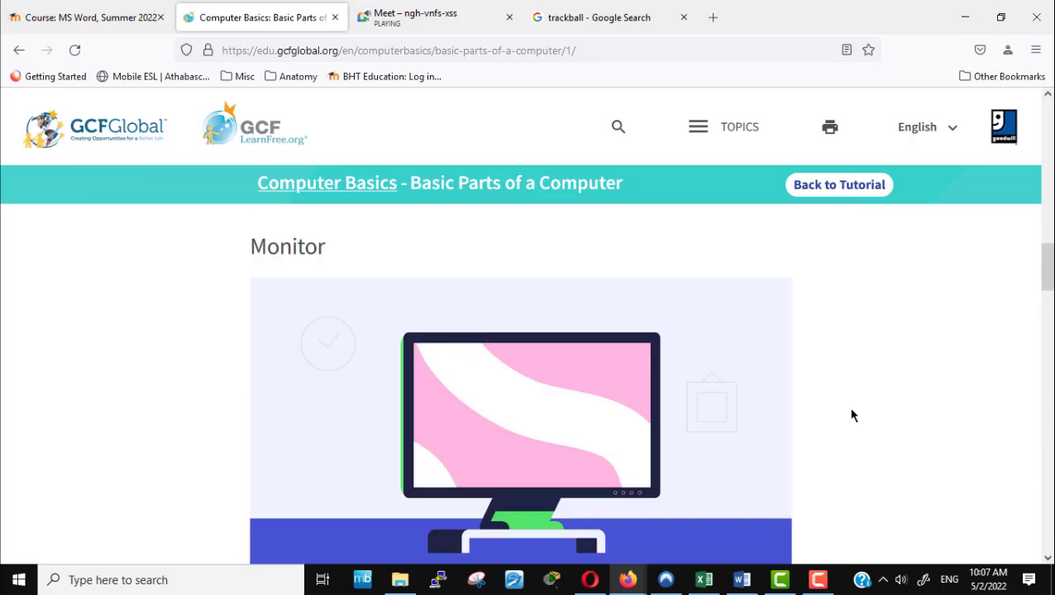
{"action": "scroll", "coordinate": [852, 417], "scroll_direction": "down", "scroll_amount": 15}
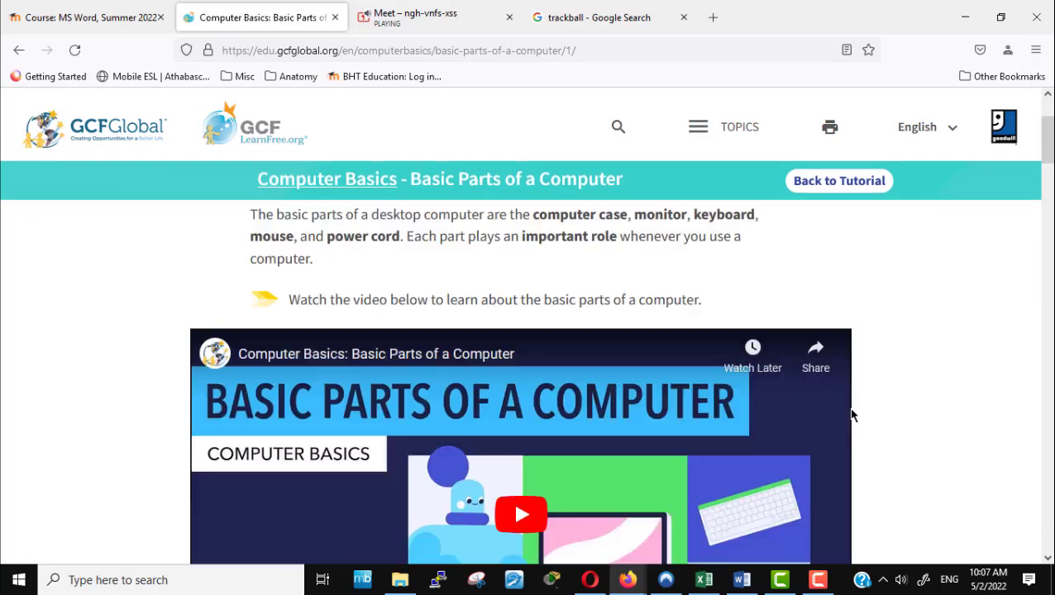
{"action": "scroll", "coordinate": [853, 416], "scroll_direction": "down", "scroll_amount": 10}
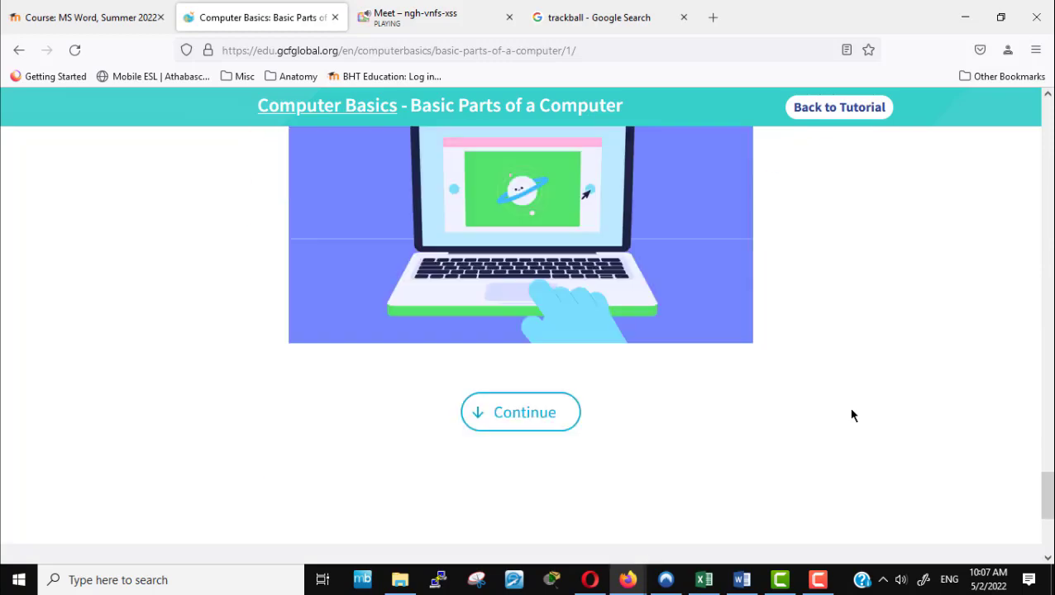
{"action": "scroll", "coordinate": [853, 417], "scroll_direction": "up", "scroll_amount": 10}
{"action": "scroll", "coordinate": [853, 417], "scroll_direction": "up", "scroll_amount": 10}
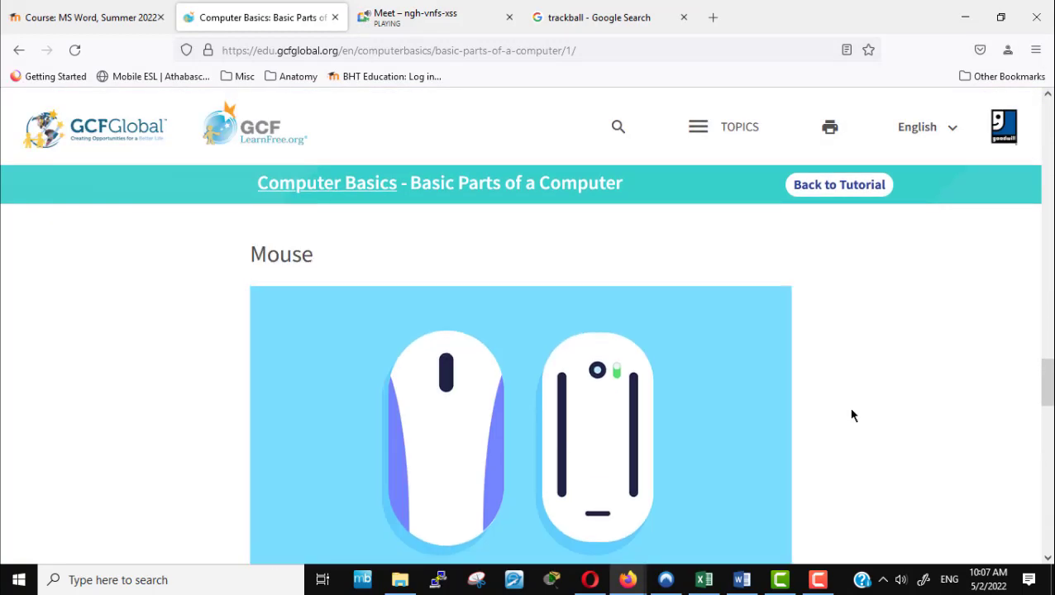
{"action": "scroll", "coordinate": [852, 415], "scroll_direction": "up", "scroll_amount": 4}
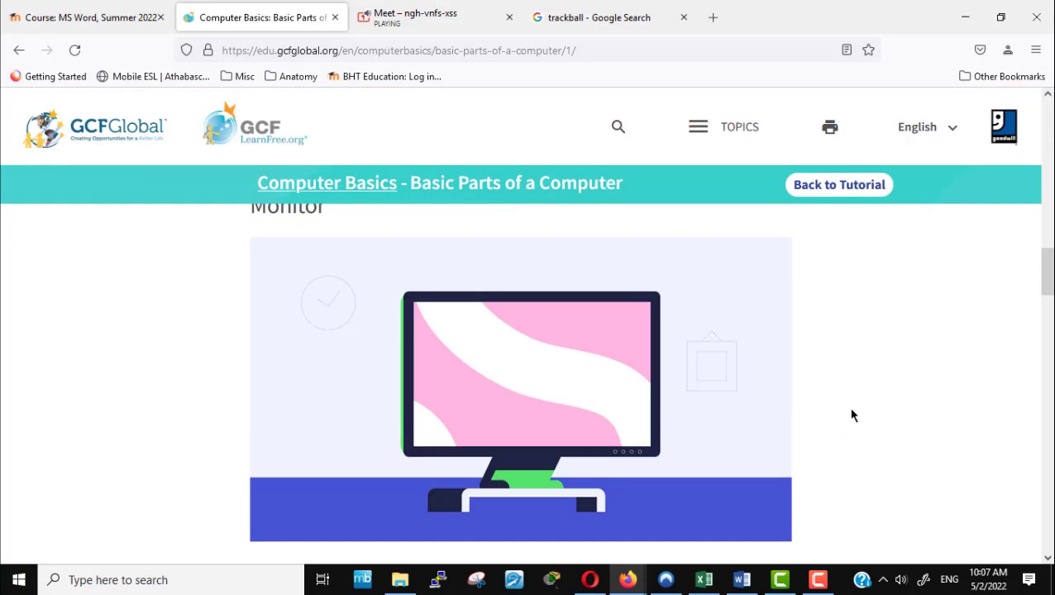
Step: Go back to the image search and look up "mouse", browsing the pictures for computer mice
{"action": "left_click", "coordinate": [591, 20]}
{"action": "left_click", "coordinate": [438, 110]}
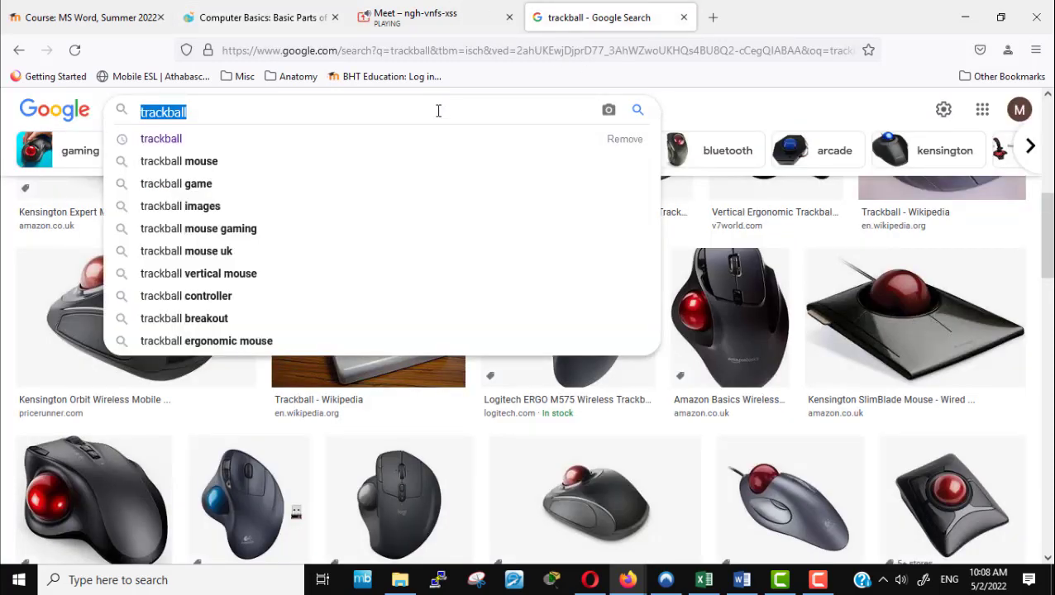
{"action": "type", "text": "mouse"}
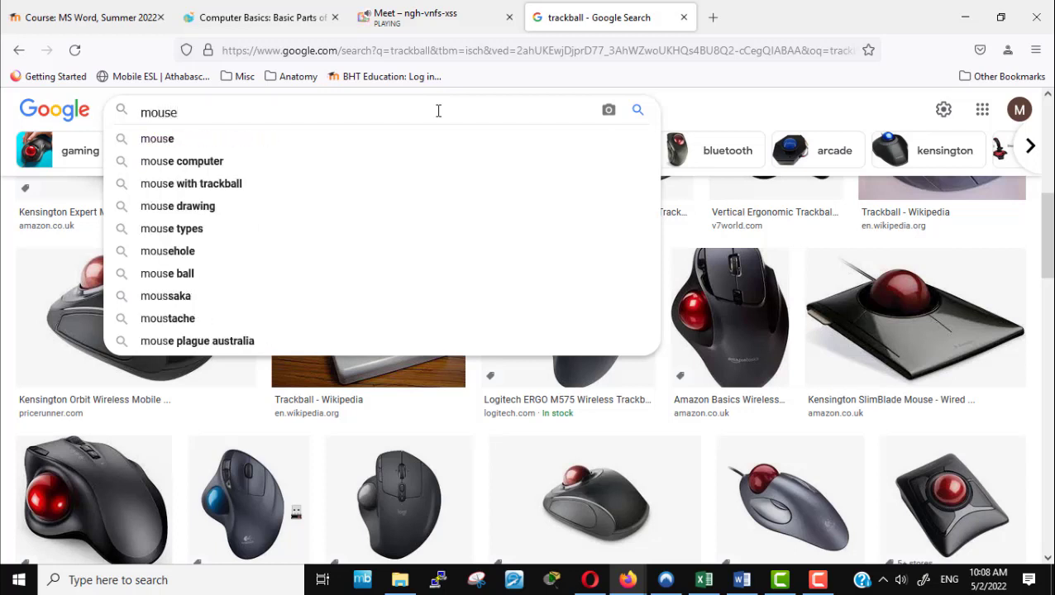
{"action": "key", "text": "Return"}
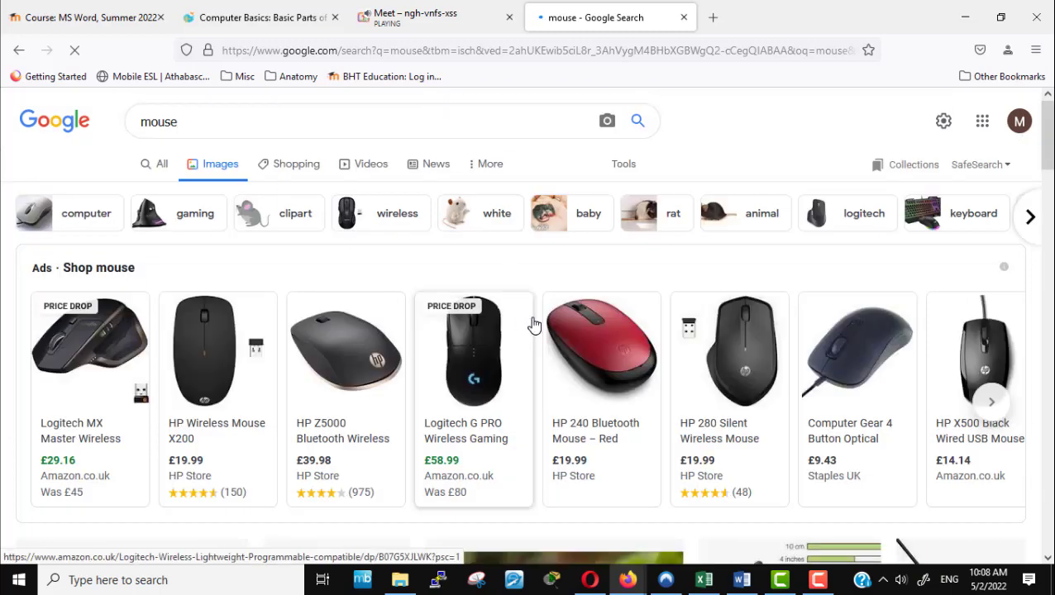
{"action": "scroll", "coordinate": [533, 325], "scroll_direction": "down", "scroll_amount": 3}
{"action": "scroll", "coordinate": [534, 325], "scroll_direction": "down", "scroll_amount": 7}
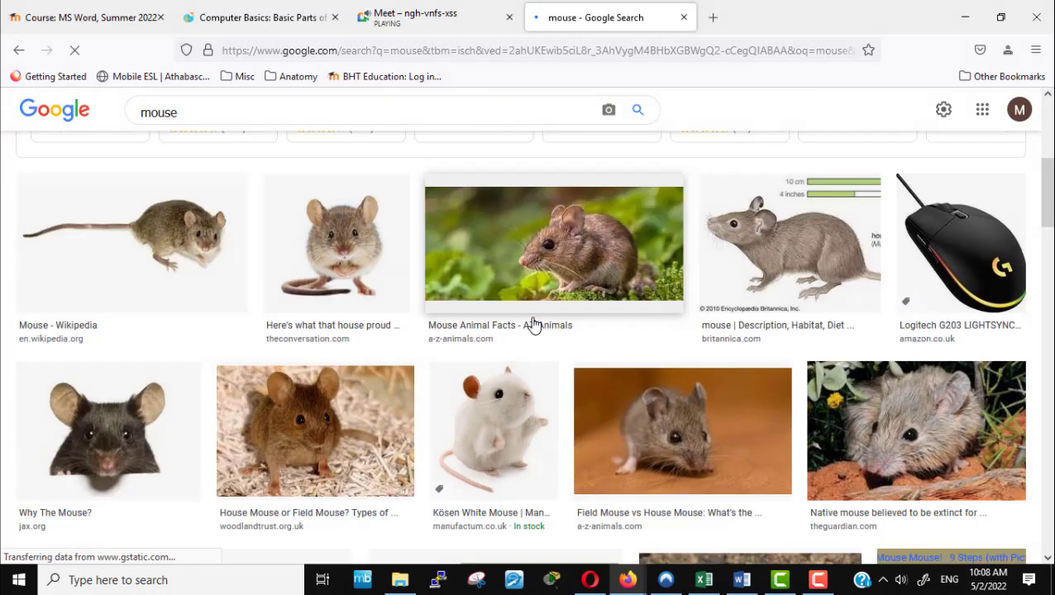
{"action": "scroll", "coordinate": [533, 325], "scroll_direction": "down", "scroll_amount": 5}
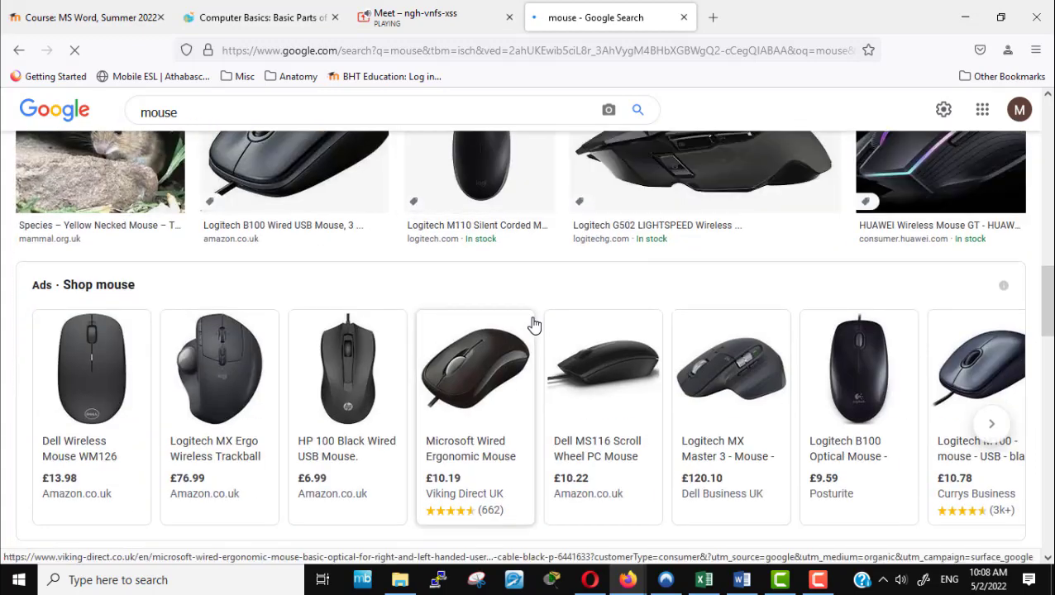
{"action": "scroll", "coordinate": [533, 325], "scroll_direction": "up", "scroll_amount": 2}
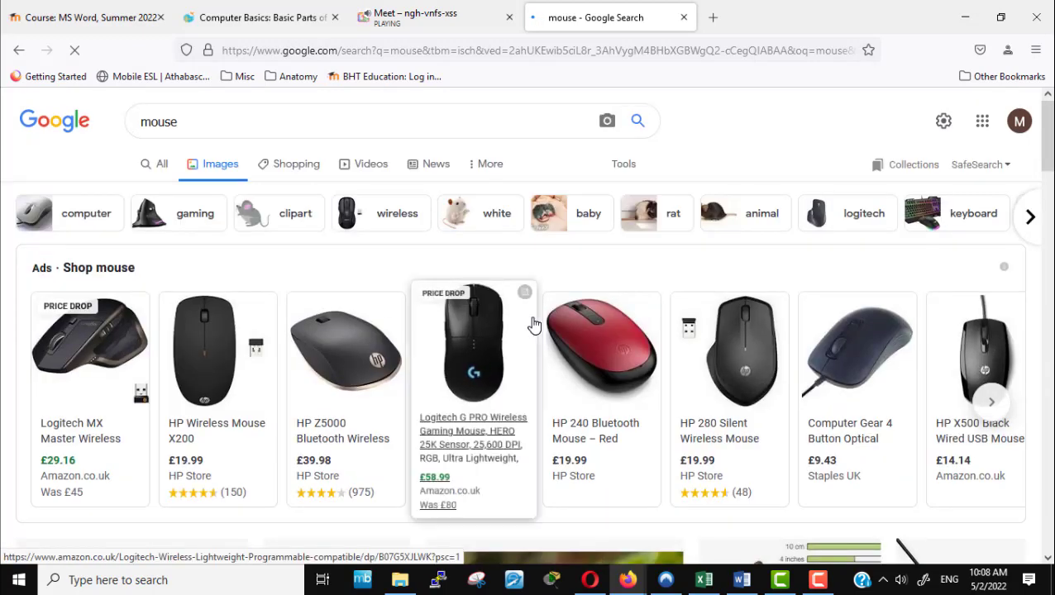
Step: Refine the image search to "computer mouse" and browse the pictured mouse models
{"action": "left_click", "coordinate": [141, 117]}
{"action": "type", "text": "comp"}
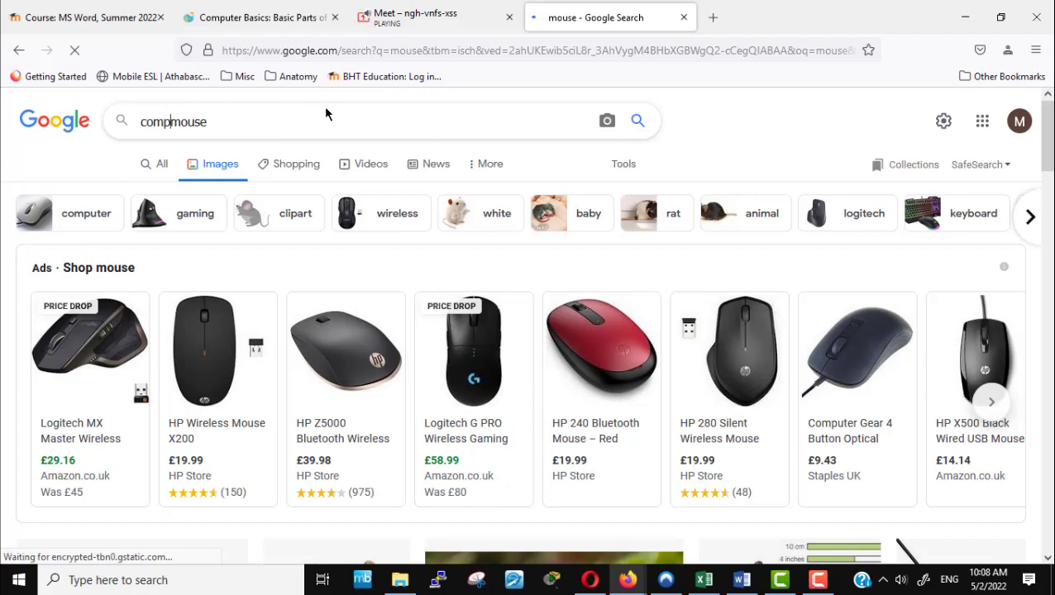
{"action": "type", "text": "uter"}
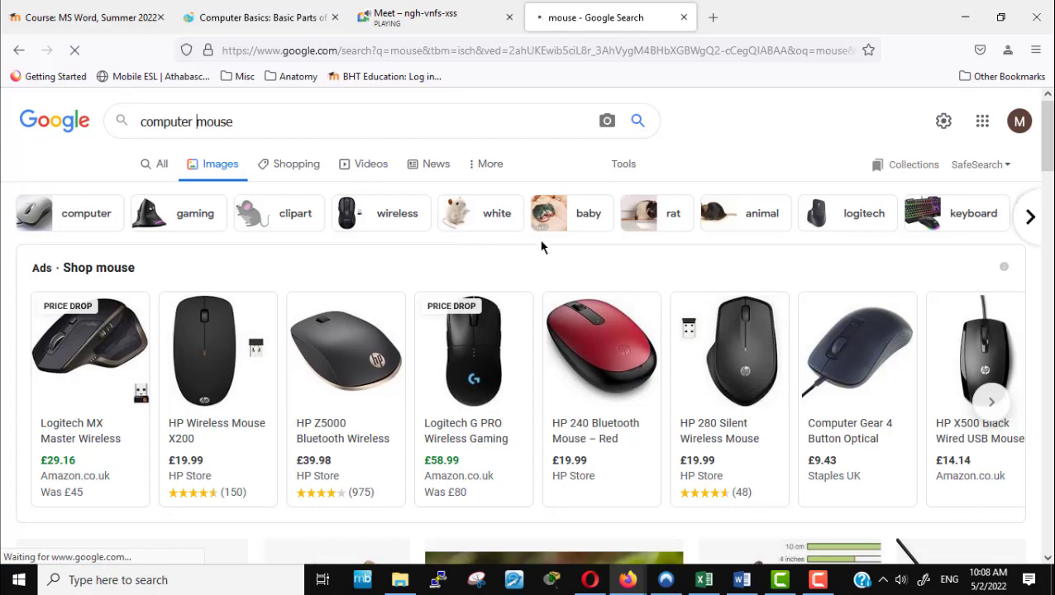
{"action": "scroll", "coordinate": [542, 246], "scroll_direction": "down", "scroll_amount": 5}
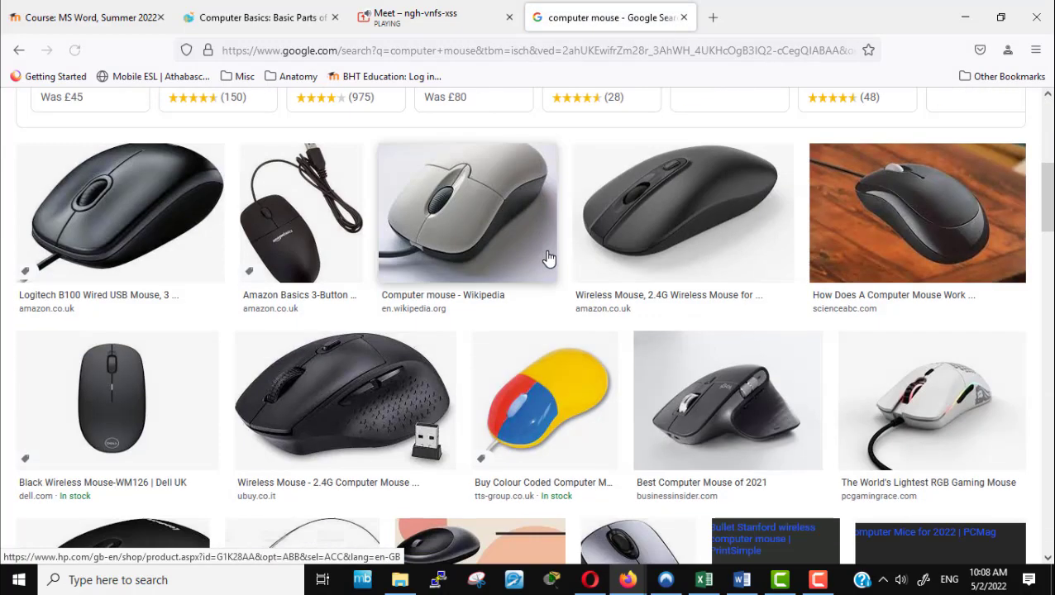
{"action": "scroll", "coordinate": [547, 258], "scroll_direction": "down", "scroll_amount": 10}
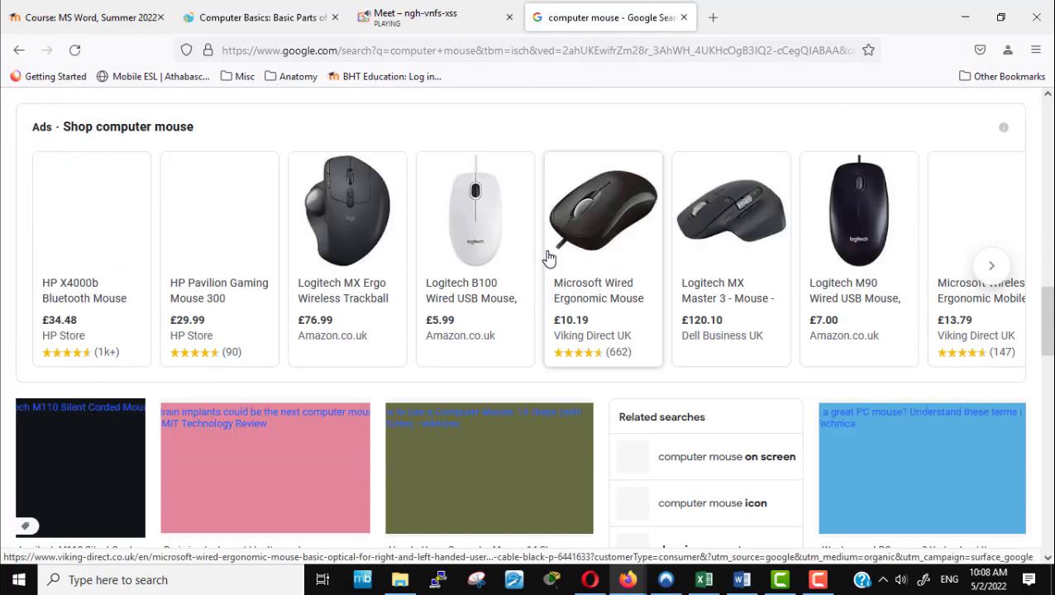
{"action": "scroll", "coordinate": [549, 259], "scroll_direction": "up", "scroll_amount": 4}
{"action": "scroll", "coordinate": [549, 258], "scroll_direction": "down", "scroll_amount": 2}
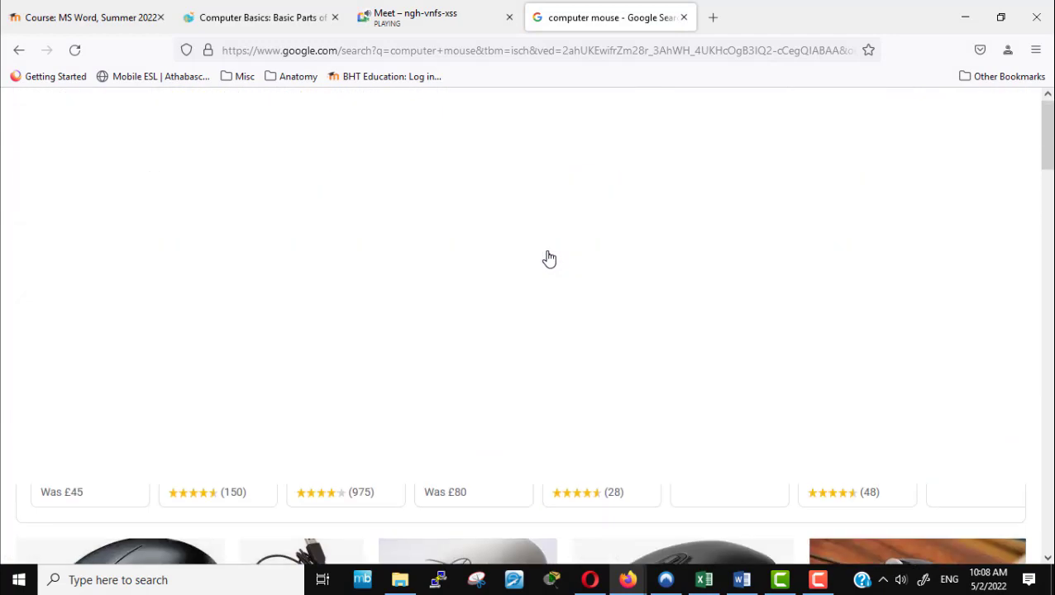
Step: Search Google Images for "computer monitor" and examine the monitors shown
{"action": "left_click", "coordinate": [346, 123]}
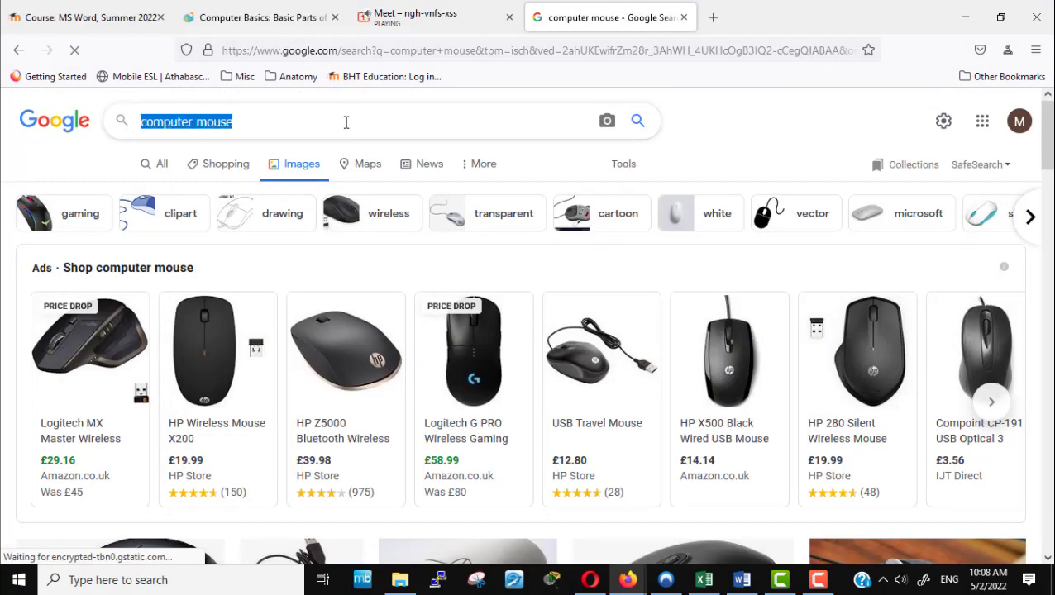
{"action": "type", "text": "mo"}
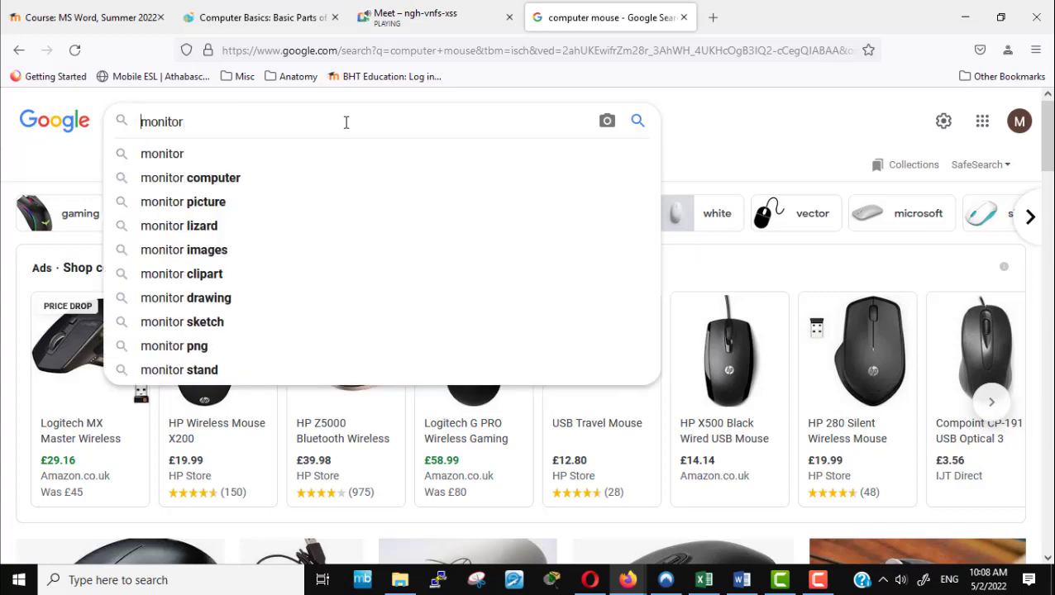
{"action": "type", "text": "nitor"}
{"action": "key", "text": "Home"}
{"action": "type", "text": "computer"}
{"action": "key", "text": "Return"}
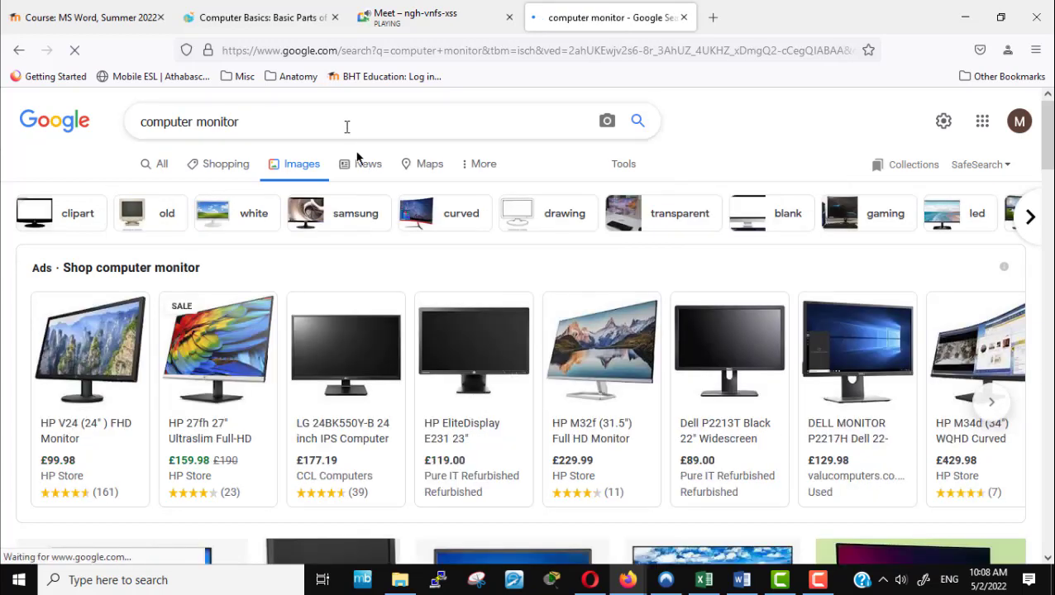
{"action": "scroll", "coordinate": [500, 283], "scroll_direction": "down", "scroll_amount": 5}
{"action": "scroll", "coordinate": [500, 283], "scroll_direction": "up", "scroll_amount": 5}
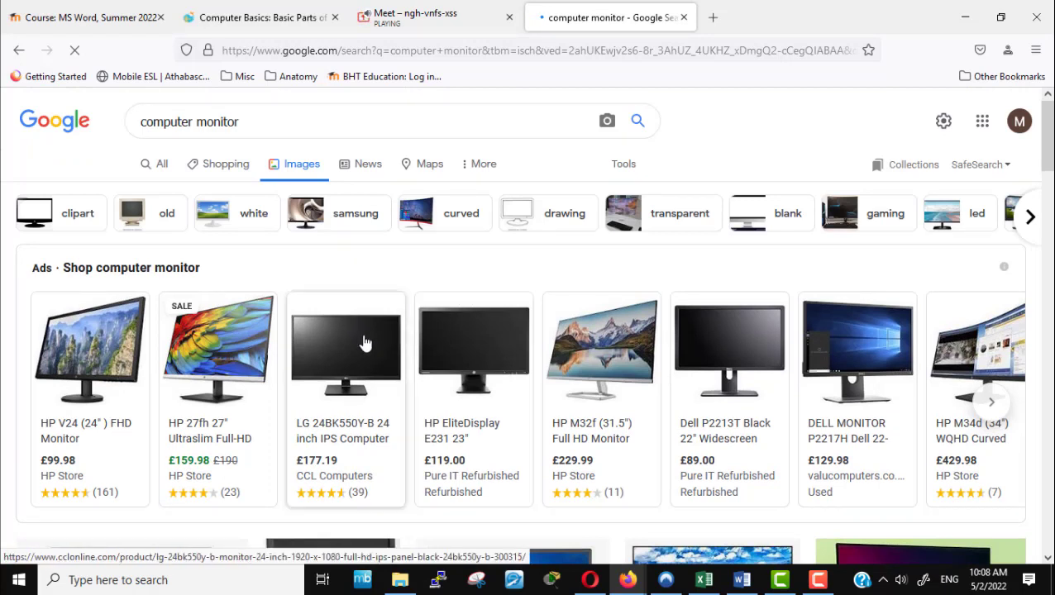
{"action": "mouse_move", "coordinate": [335, 329]}
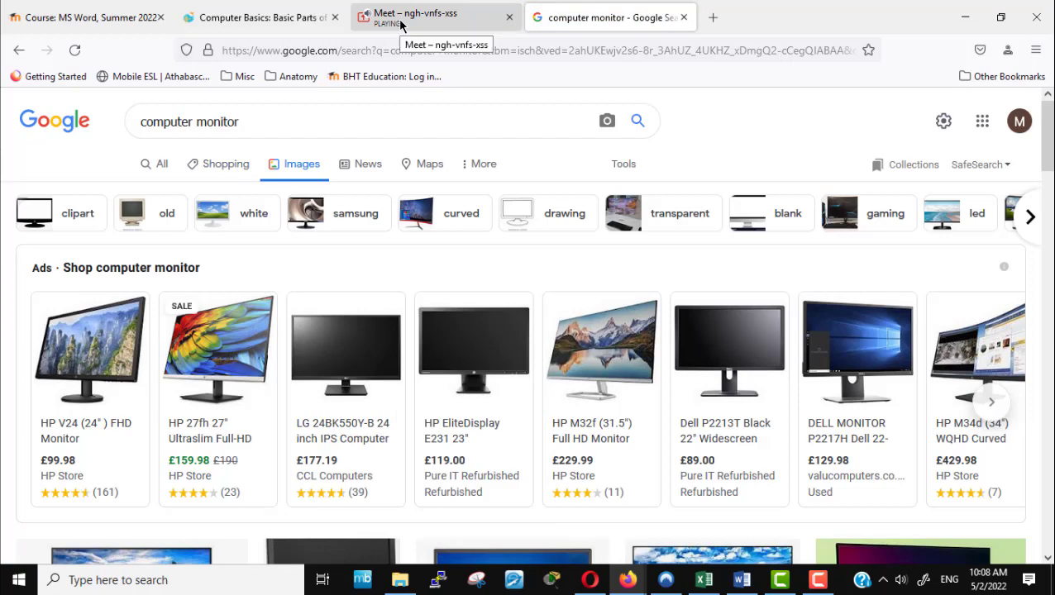
Step: Revisit the monitor section of the Basic Parts of a Computer lesson and return to the MS Word course page
{"action": "left_click", "coordinate": [269, 18]}
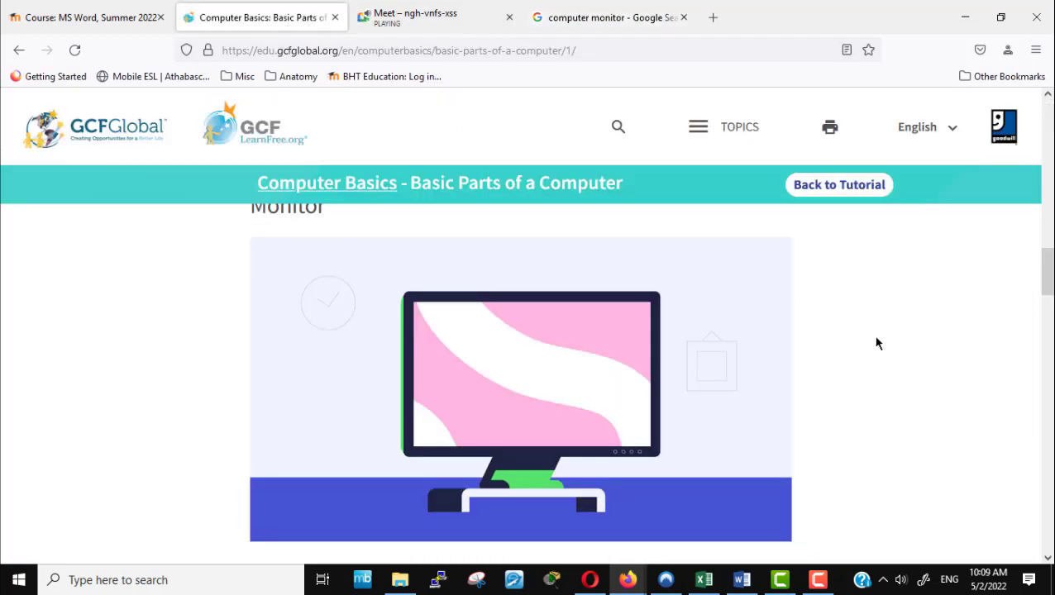
{"action": "left_click", "coordinate": [110, 33]}
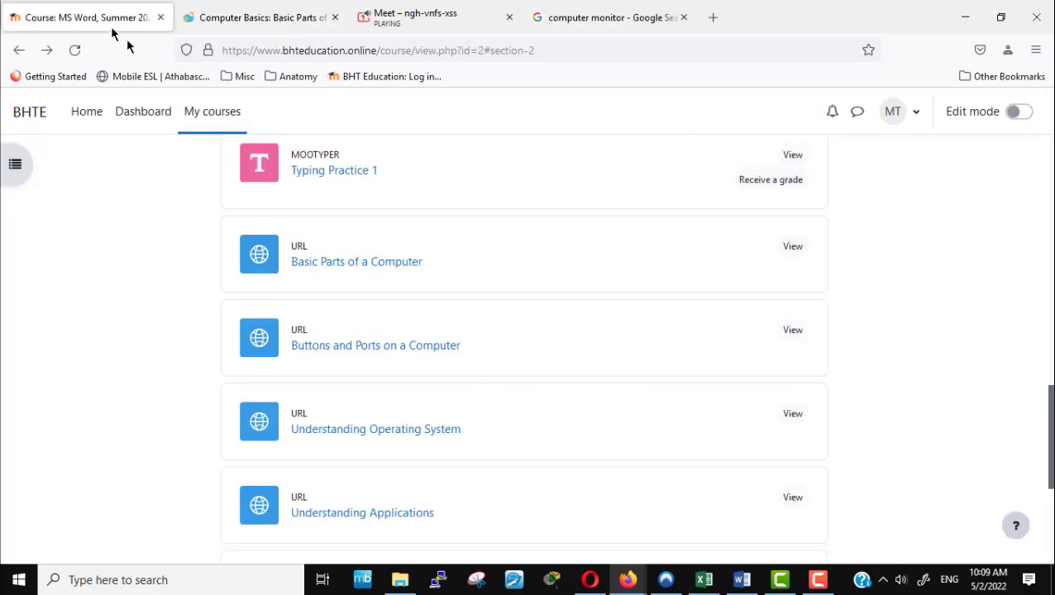
Step: Open the Buttons and Ports on a Computer resource in a new browser tab and follow its GCFGlobal lesson link
{"action": "scroll", "coordinate": [427, 342], "scroll_direction": "down", "scroll_amount": 3}
{"action": "left_click", "coordinate": [362, 167]}
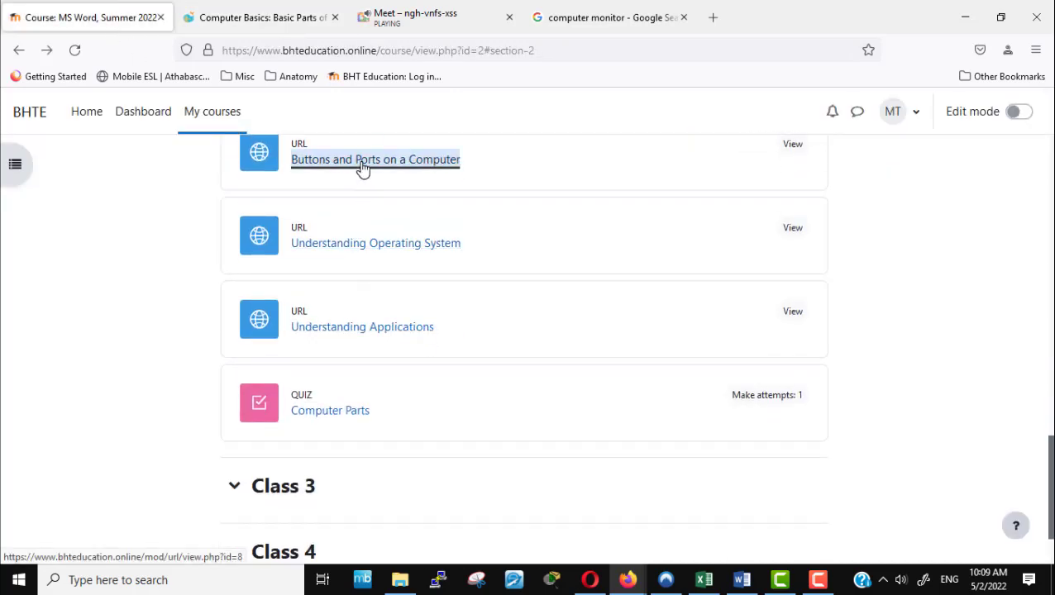
{"action": "right_click", "coordinate": [362, 167]}
{"action": "left_click", "coordinate": [396, 178]}
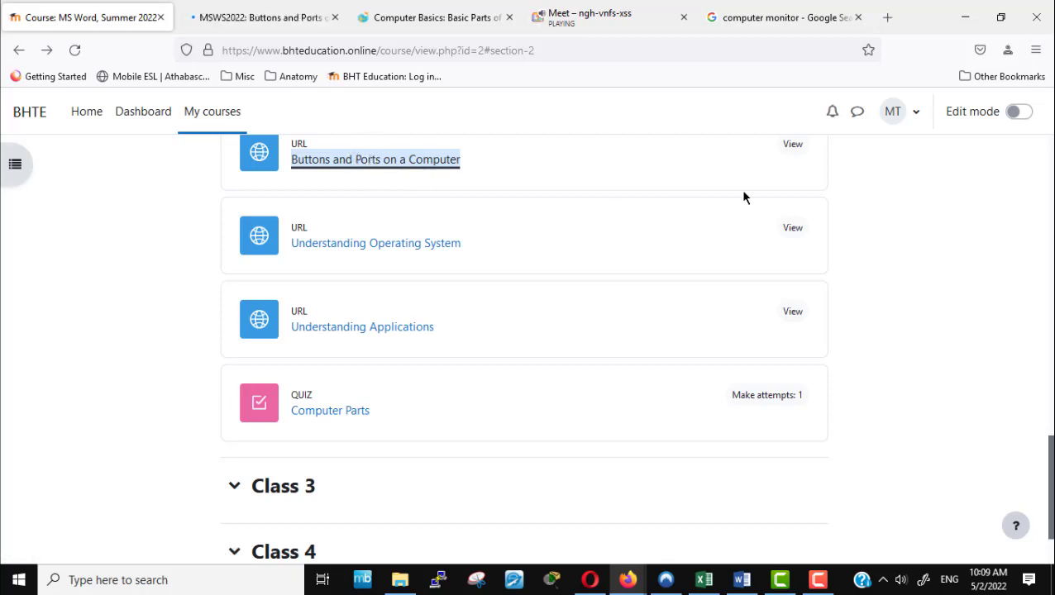
{"action": "left_click", "coordinate": [260, 25]}
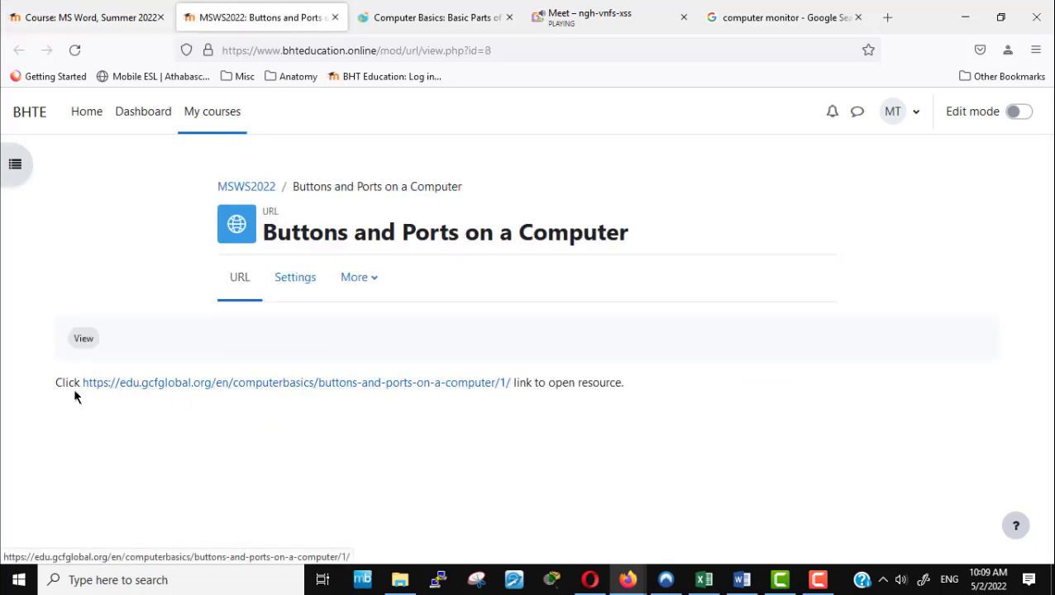
{"action": "left_click", "coordinate": [244, 387]}
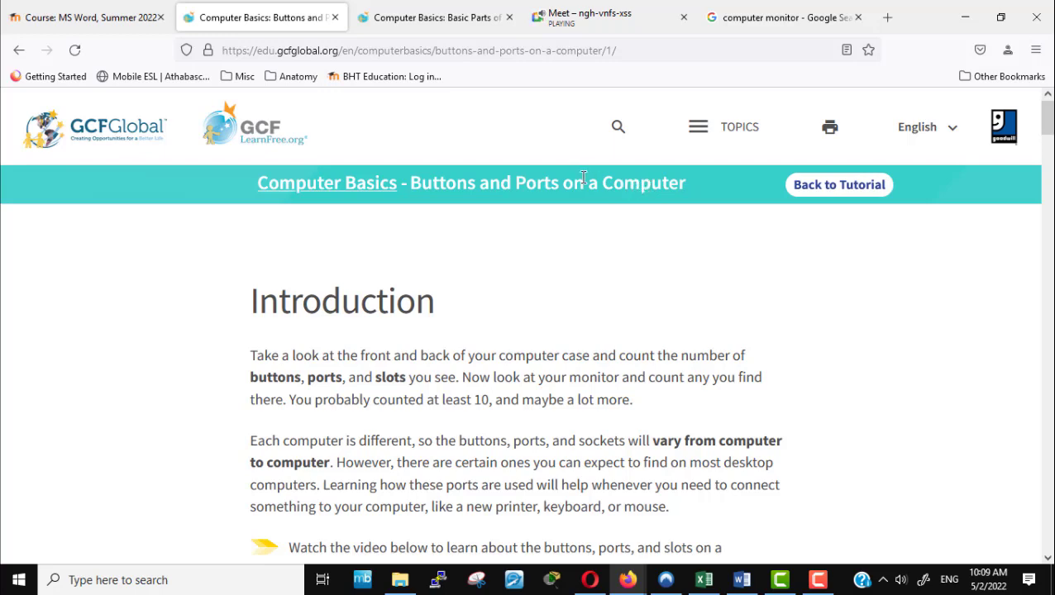
Step: Look through the lesson's introduction and the Buttons & Ports video section
{"action": "scroll", "coordinate": [867, 322], "scroll_direction": "down", "scroll_amount": 2}
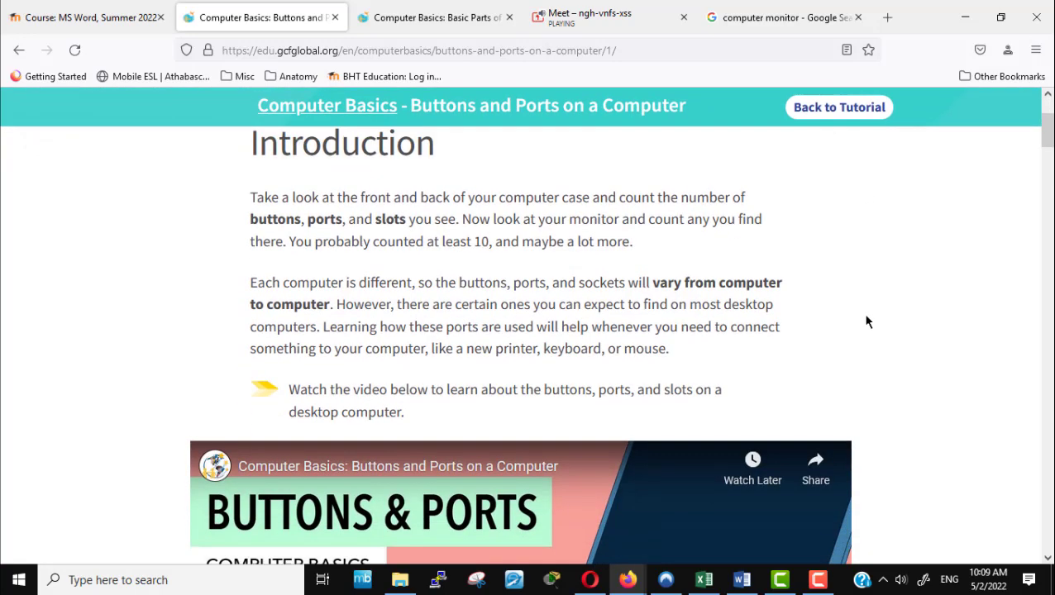
{"action": "scroll", "coordinate": [867, 322], "scroll_direction": "down", "scroll_amount": 4}
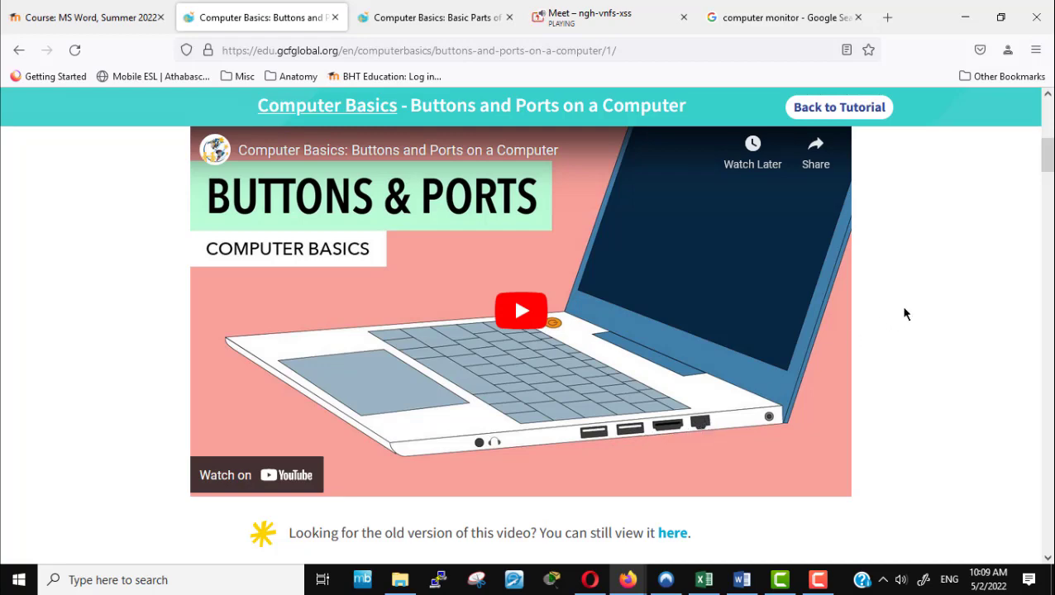
{"action": "scroll", "coordinate": [905, 314], "scroll_direction": "down", "scroll_amount": 4}
{"action": "scroll", "coordinate": [905, 314], "scroll_direction": "up", "scroll_amount": 6}
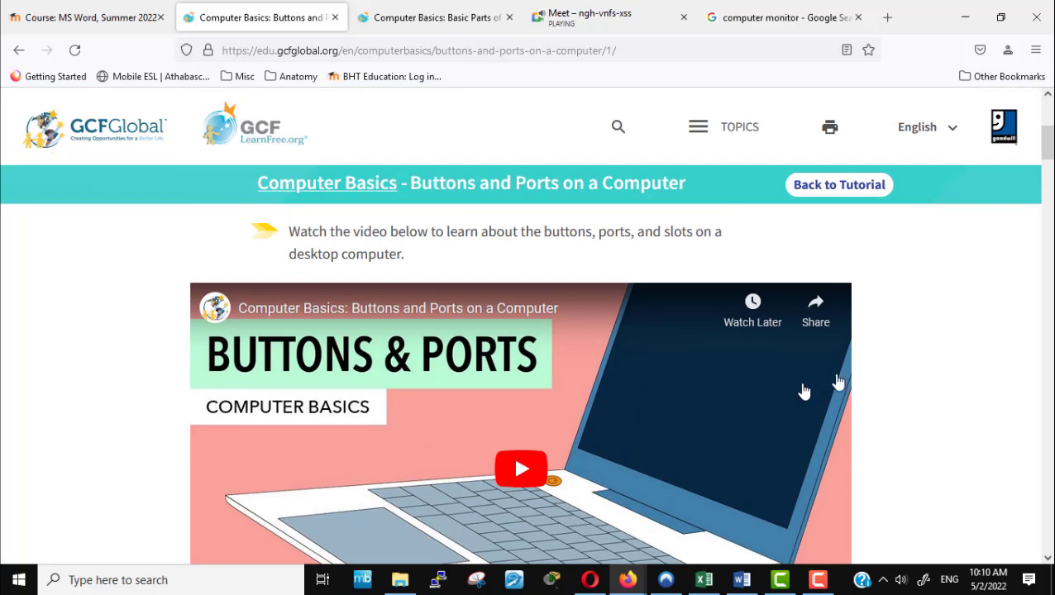
{"action": "scroll", "coordinate": [912, 354], "scroll_direction": "down", "scroll_amount": 5}
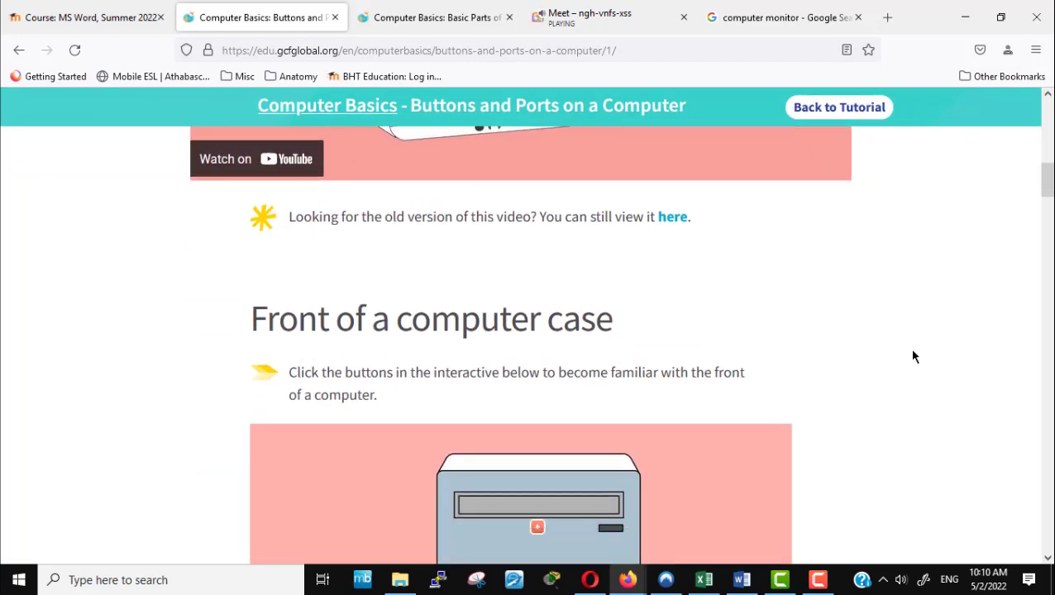
Step: Examine the interactive diagram in the Front of a computer case section
{"action": "scroll", "coordinate": [913, 356], "scroll_direction": "down", "scroll_amount": 3}
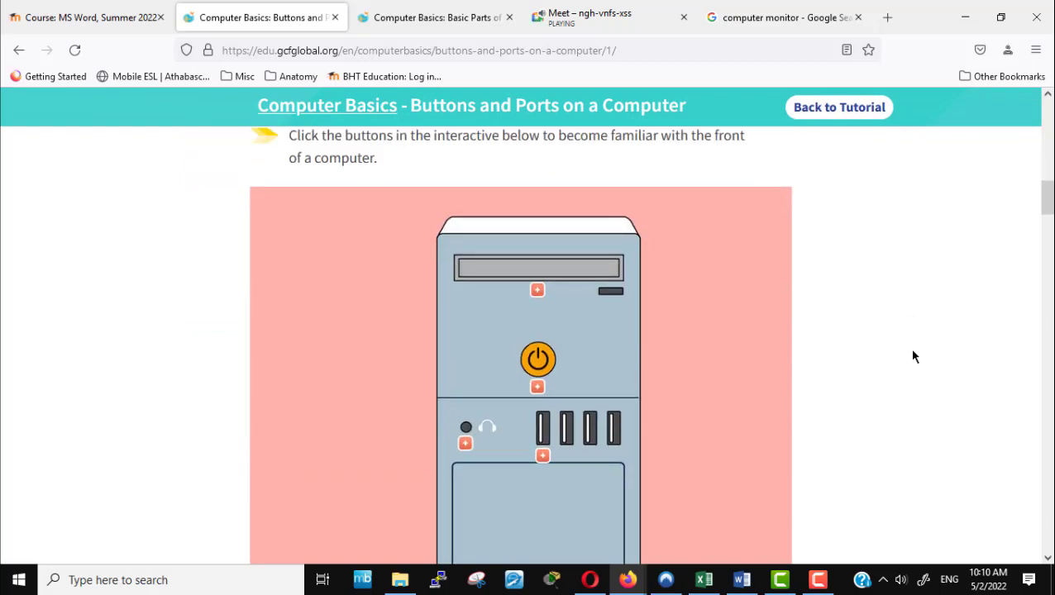
{"action": "scroll", "coordinate": [914, 357], "scroll_direction": "down", "scroll_amount": 2}
{"action": "scroll", "coordinate": [914, 357], "scroll_direction": "up", "scroll_amount": 1}
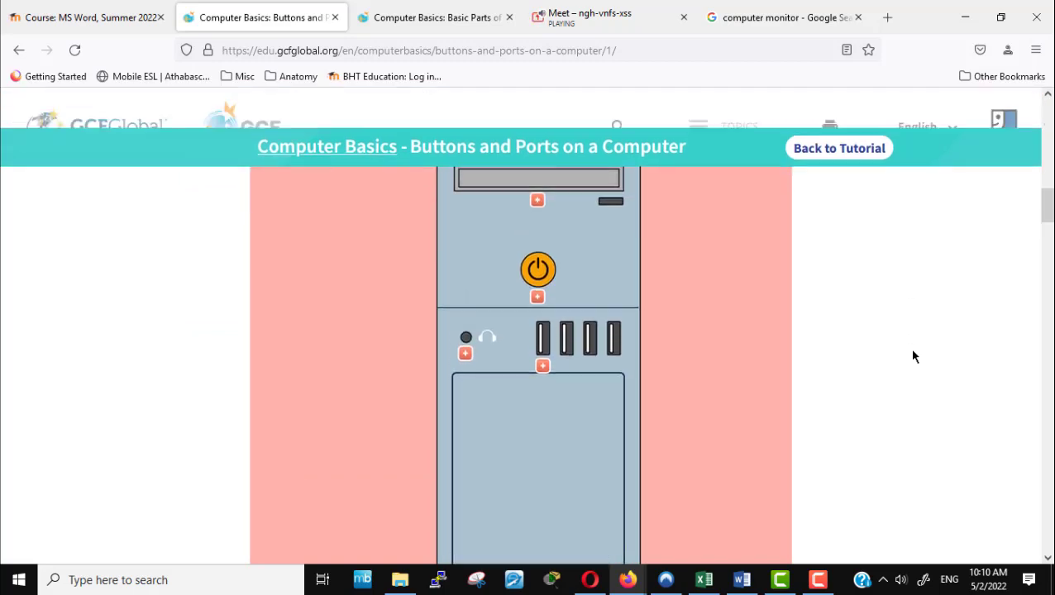
{"action": "scroll", "coordinate": [914, 356], "scroll_direction": "up", "scroll_amount": 1}
{"action": "scroll", "coordinate": [914, 356], "scroll_direction": "up", "scroll_amount": 2}
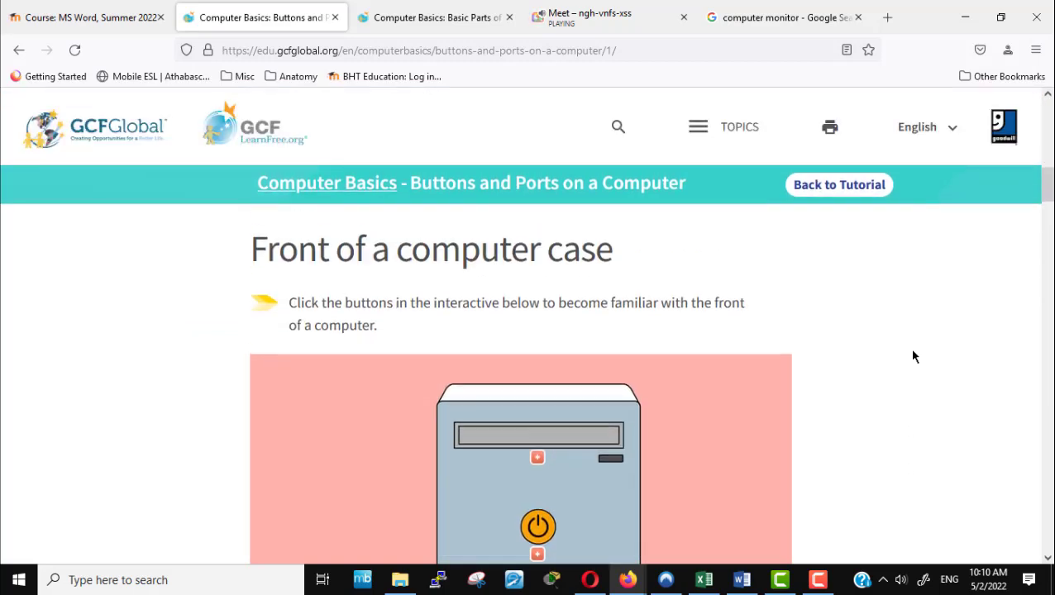
{"action": "scroll", "coordinate": [914, 357], "scroll_direction": "up", "scroll_amount": 1}
{"action": "scroll", "coordinate": [739, 348], "scroll_direction": "down", "scroll_amount": 5}
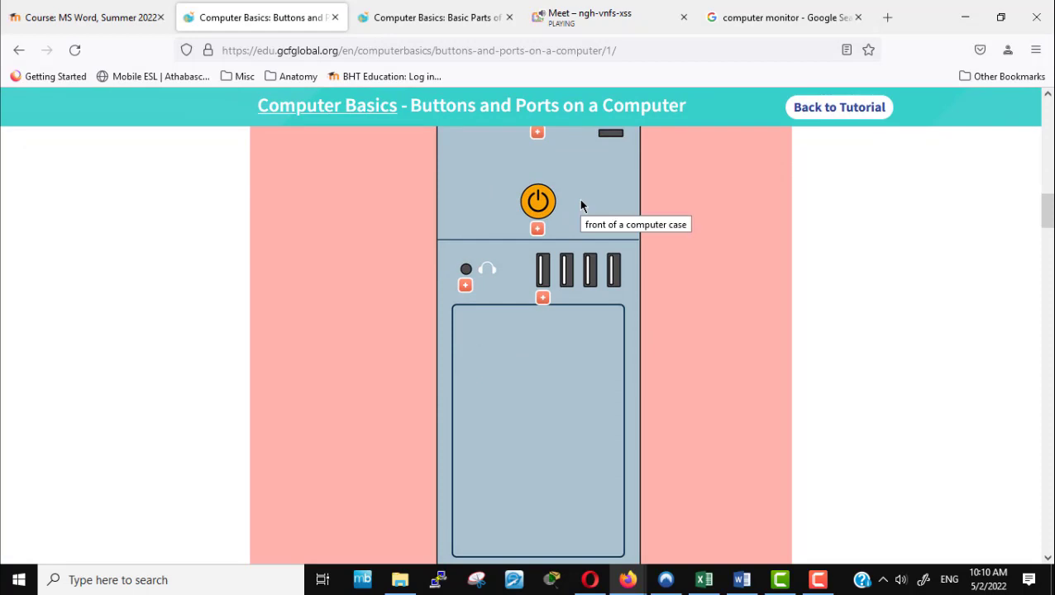
{"action": "scroll", "coordinate": [745, 289], "scroll_direction": "up", "scroll_amount": 2}
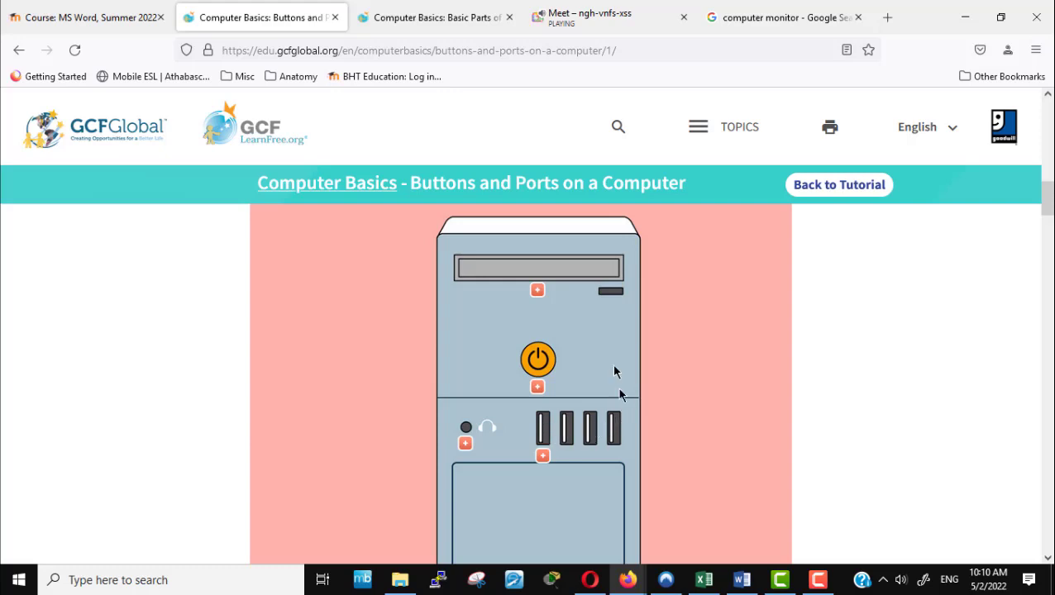
Step: Show and close the power button and audio in/out explanations on the front case diagram
{"action": "left_click", "coordinate": [537, 389]}
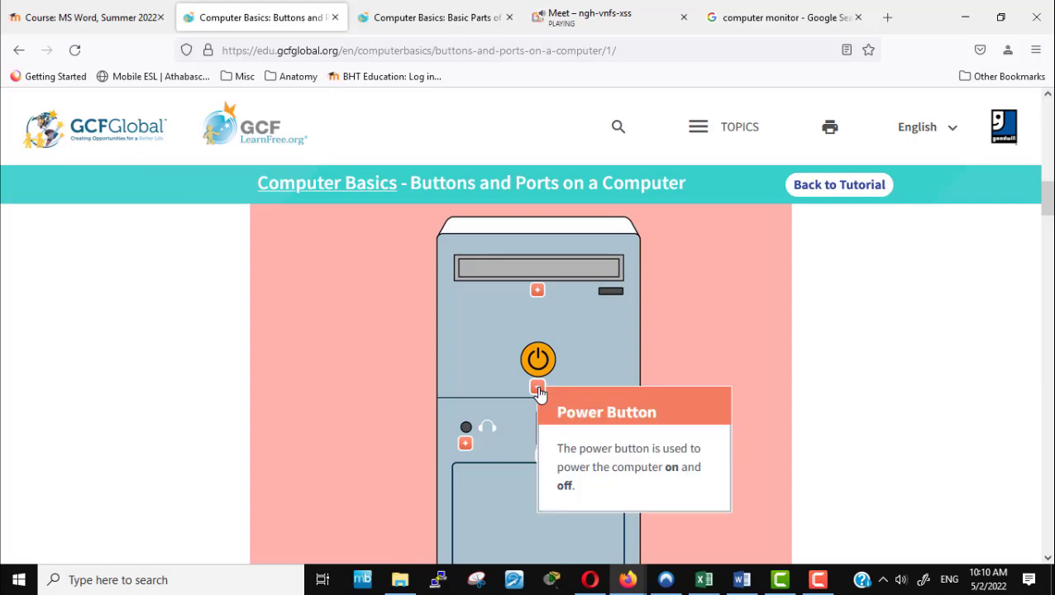
{"action": "left_click", "coordinate": [537, 390]}
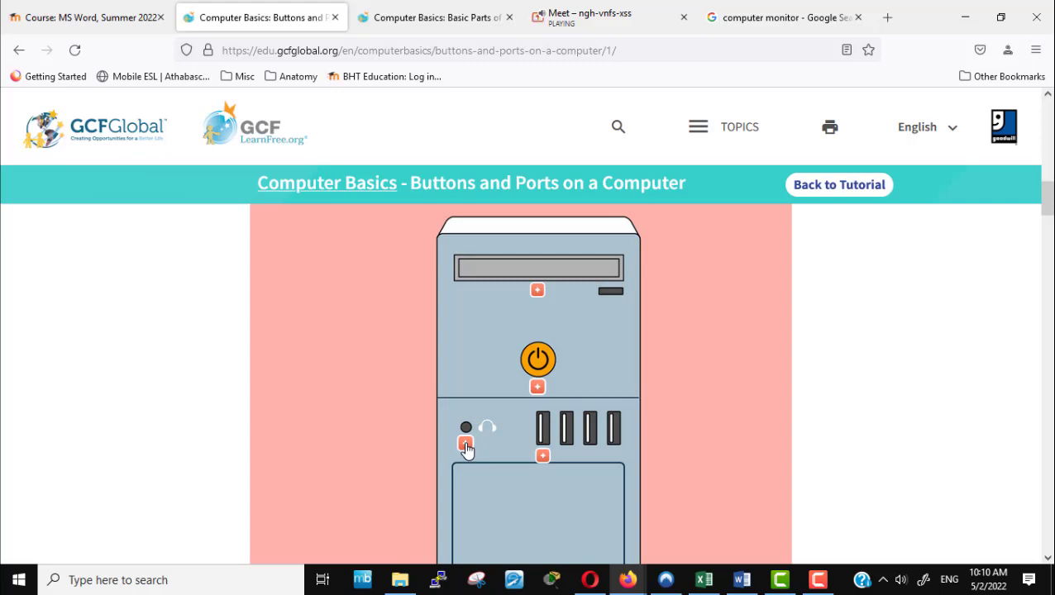
{"action": "left_click", "coordinate": [467, 447]}
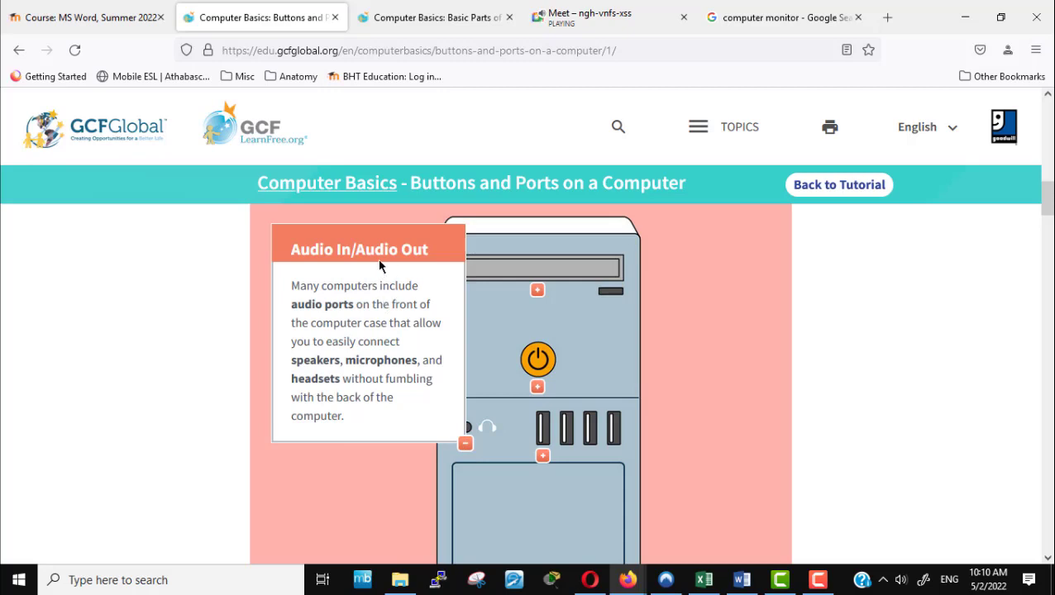
{"action": "left_click", "coordinate": [466, 445]}
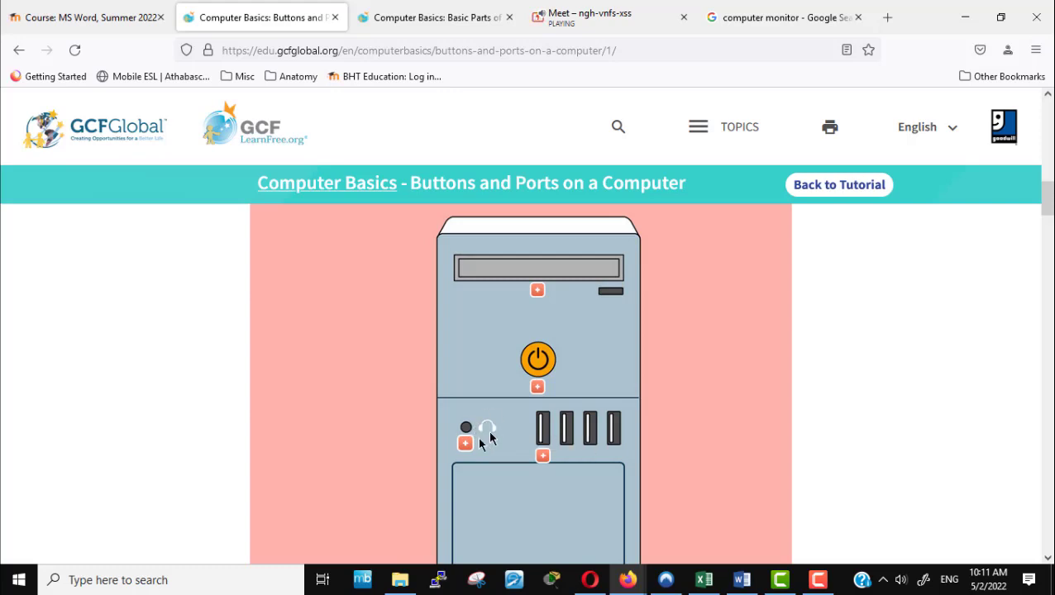
{"action": "left_click", "coordinate": [466, 445]}
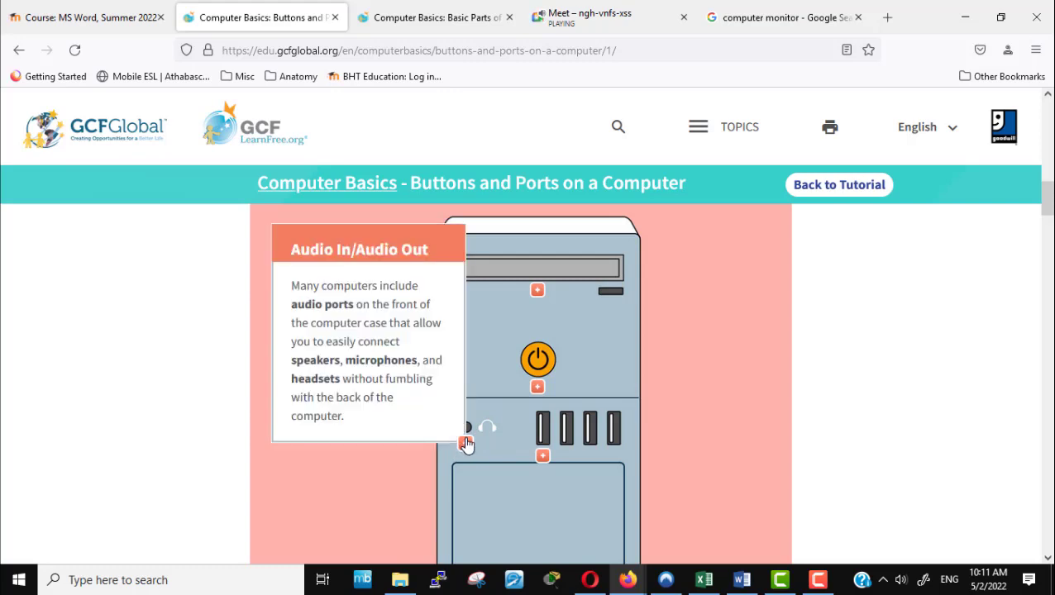
{"action": "left_click", "coordinate": [466, 444]}
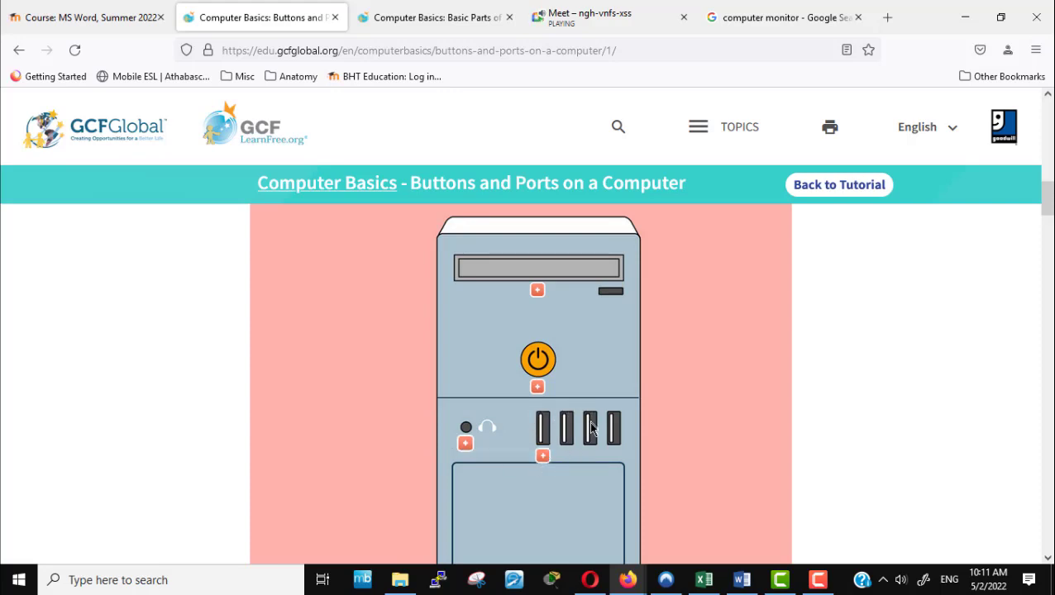
Step: Show the front USB port explanation, highlight mice, keyboards, printers and digital cameras in its text, and close it
{"action": "left_click", "coordinate": [542, 456]}
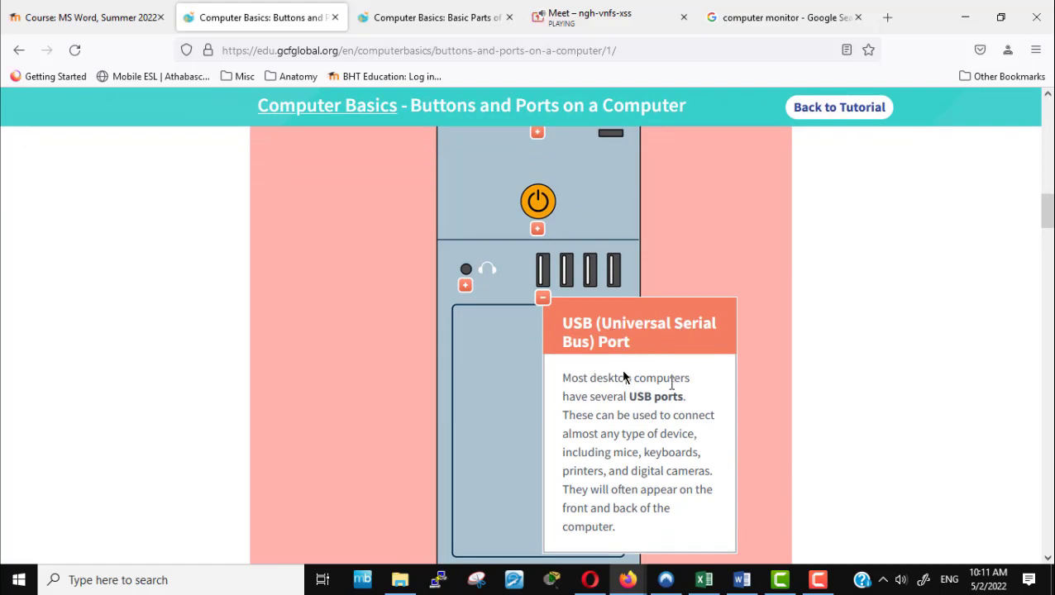
{"action": "double_click", "coordinate": [617, 452]}
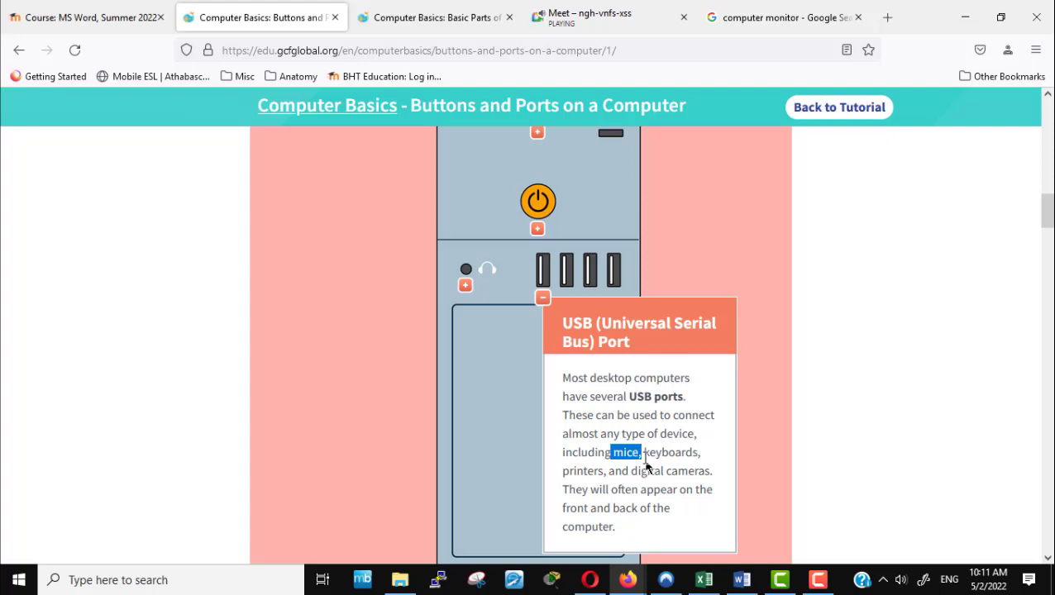
{"action": "left_click_drag", "start_coordinate": [644, 453], "coordinate": [700, 449]}
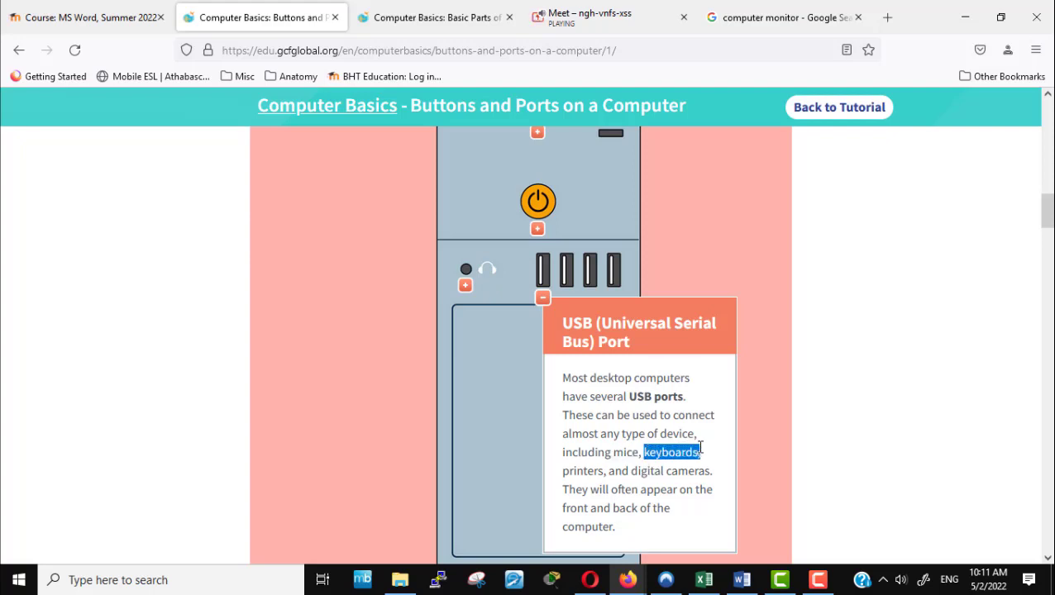
{"action": "double_click", "coordinate": [585, 473]}
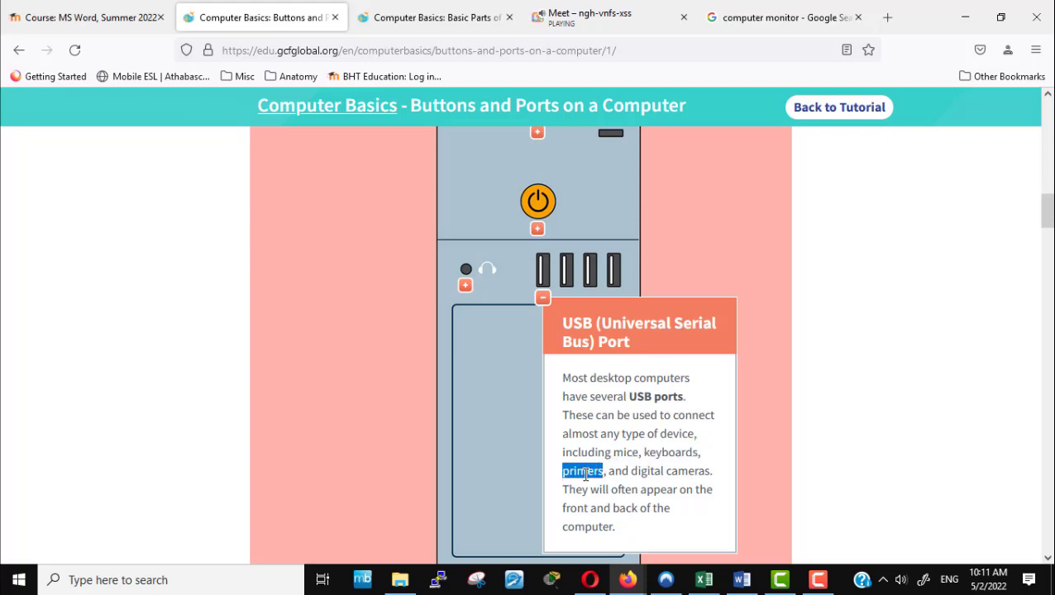
{"action": "left_click_drag", "start_coordinate": [631, 471], "coordinate": [717, 469]}
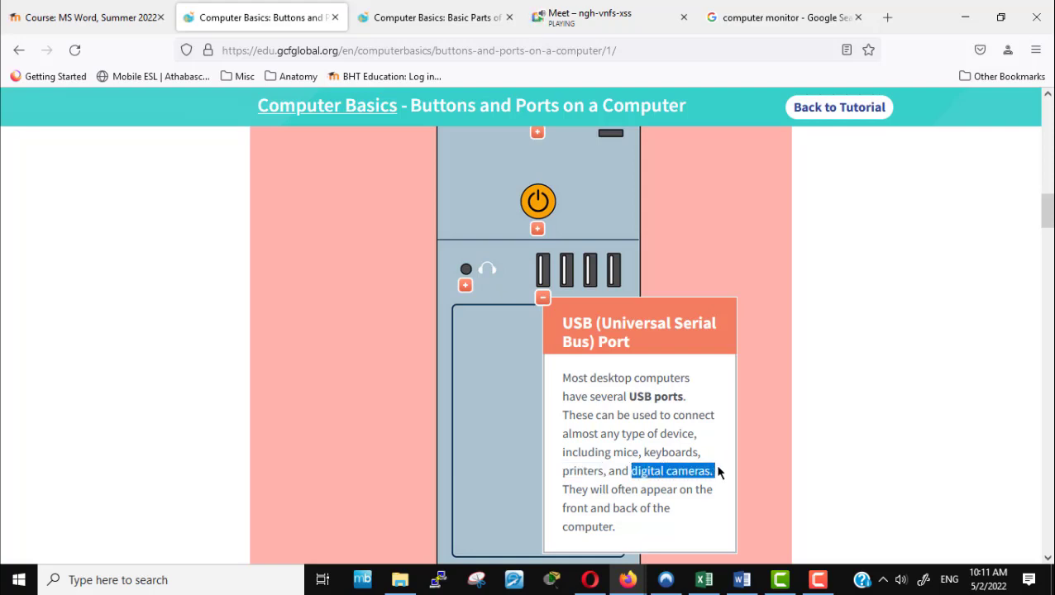
{"action": "left_click", "coordinate": [856, 430]}
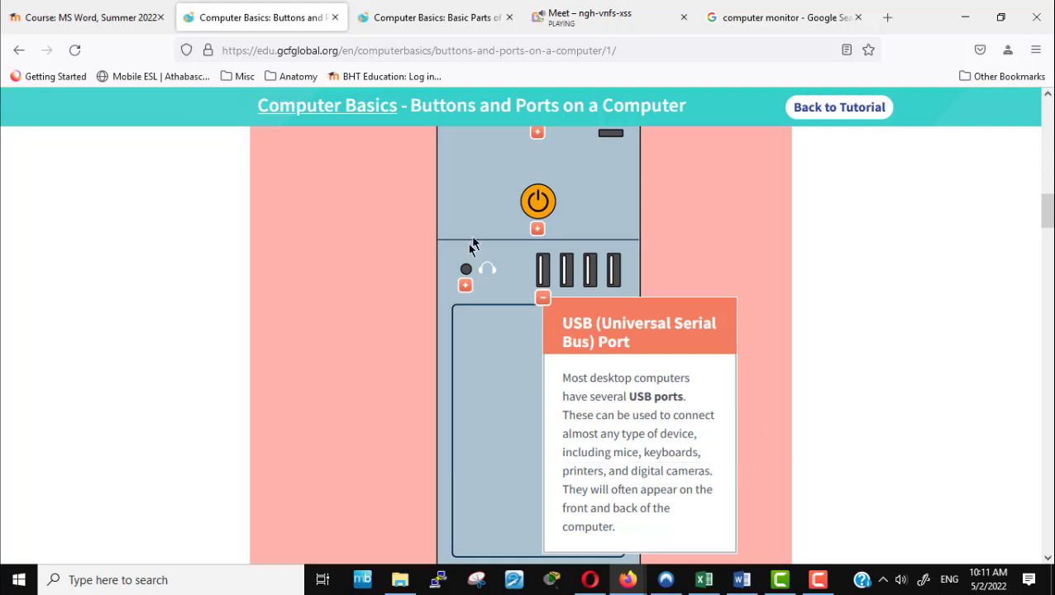
{"action": "left_click", "coordinate": [544, 298]}
Step: Show the optical disc drive explanation, highlight CD-ROM and DVD-ROM in its text, and close it
{"action": "scroll", "coordinate": [844, 403], "scroll_direction": "up", "scroll_amount": 3}
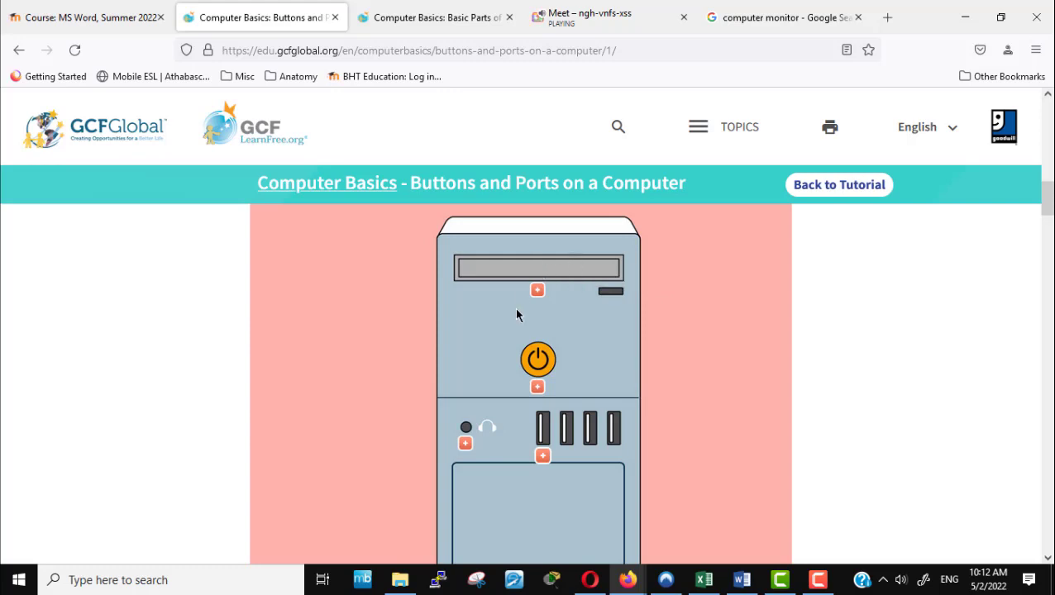
{"action": "left_click", "coordinate": [538, 291]}
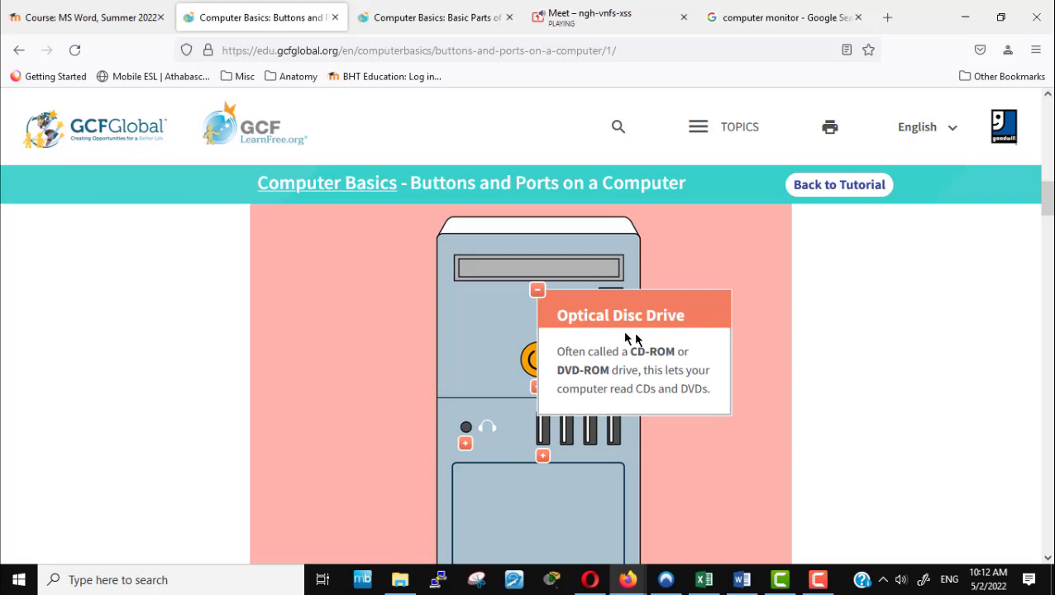
{"action": "left_click_drag", "start_coordinate": [630, 351], "coordinate": [676, 346]}
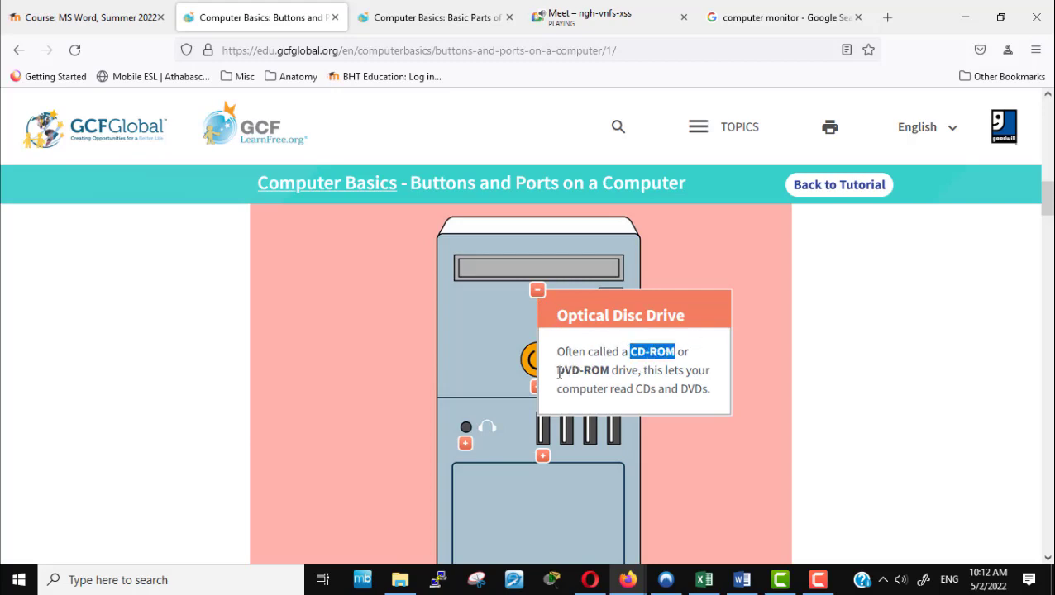
{"action": "left_click_drag", "start_coordinate": [560, 371], "coordinate": [606, 372]}
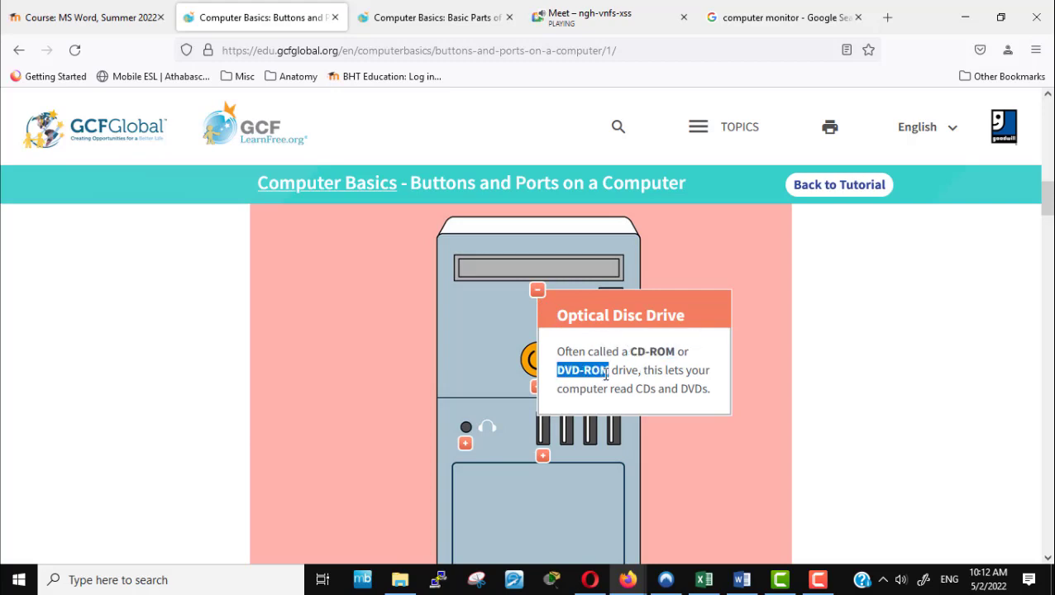
{"action": "left_click", "coordinate": [537, 290]}
Step: Review the front case diagram once more and examine the ports diagram in the Back of a computer case section
{"action": "scroll", "coordinate": [870, 311], "scroll_direction": "down", "scroll_amount": 3}
{"action": "scroll", "coordinate": [876, 317], "scroll_direction": "up", "scroll_amount": 2}
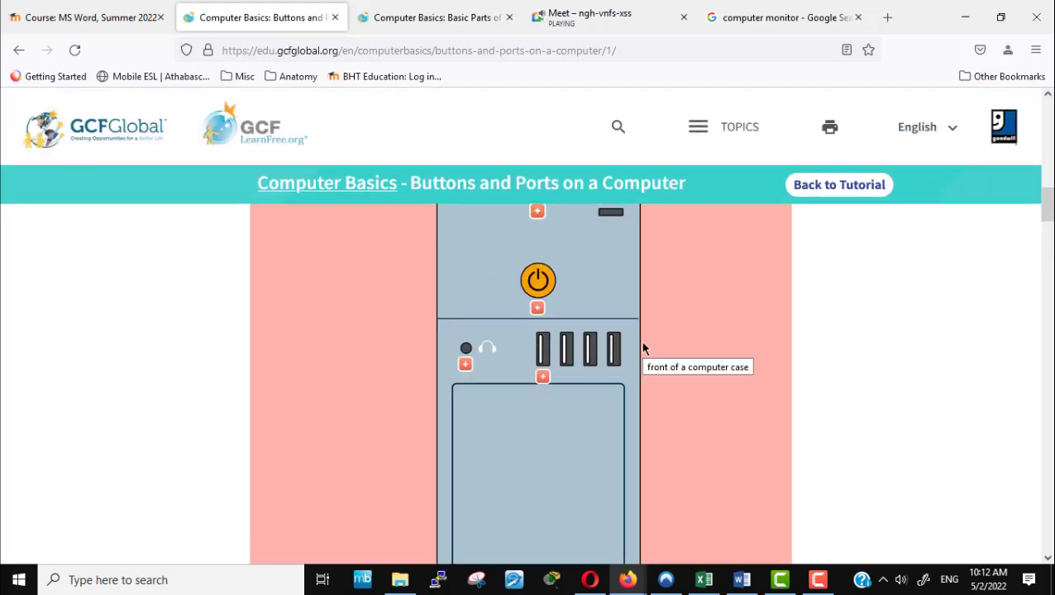
{"action": "scroll", "coordinate": [643, 348], "scroll_direction": "down", "scroll_amount": 3}
{"action": "scroll", "coordinate": [643, 348], "scroll_direction": "up", "scroll_amount": 3}
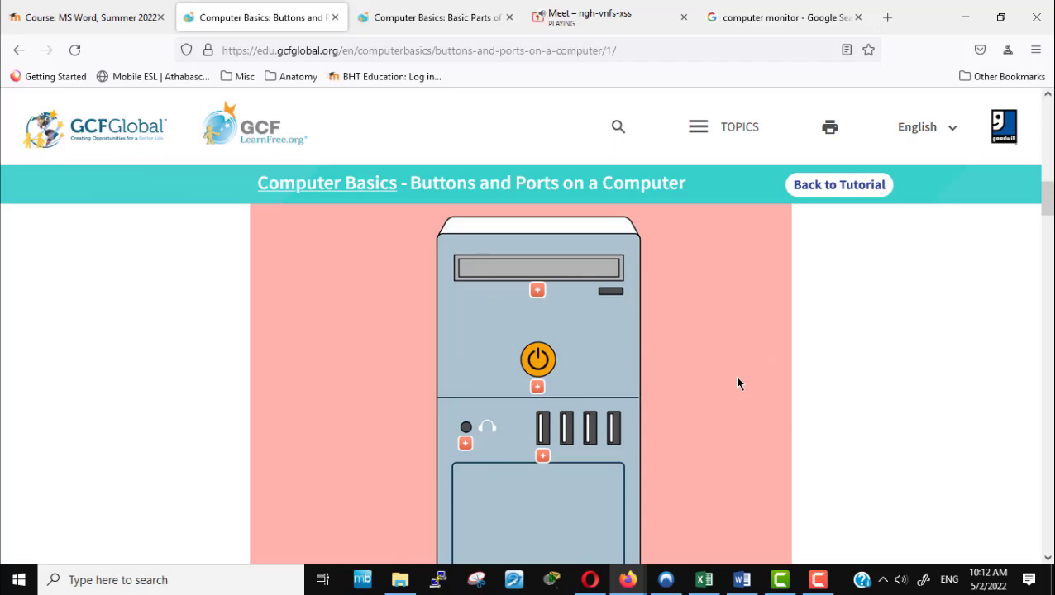
{"action": "scroll", "coordinate": [739, 383], "scroll_direction": "down", "scroll_amount": 5}
{"action": "scroll", "coordinate": [739, 383], "scroll_direction": "down", "scroll_amount": 3}
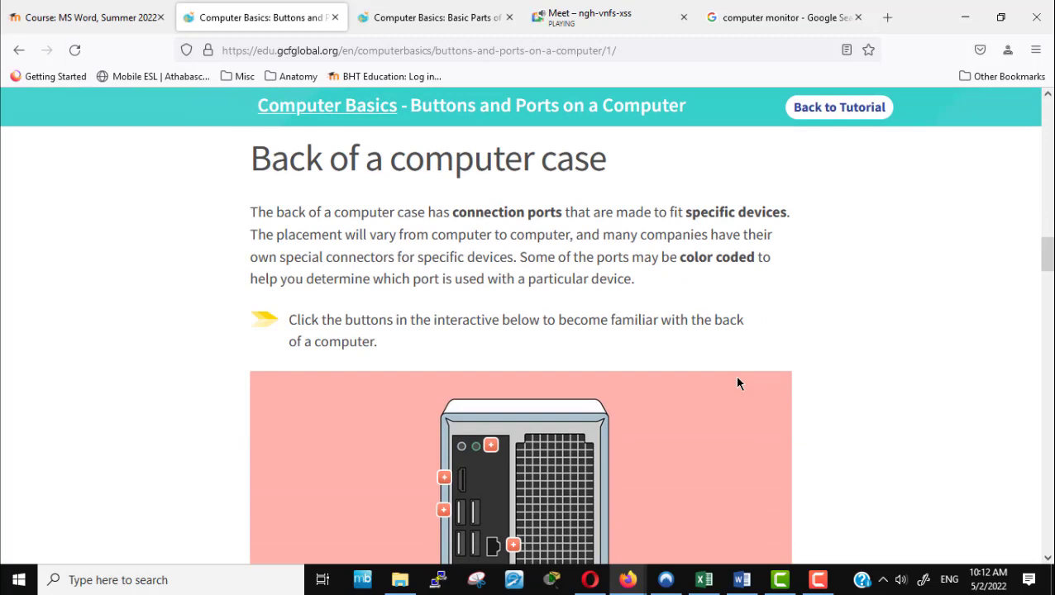
{"action": "scroll", "coordinate": [738, 383], "scroll_direction": "down", "scroll_amount": 3}
{"action": "scroll", "coordinate": [738, 383], "scroll_direction": "down", "scroll_amount": 2}
{"action": "scroll", "coordinate": [739, 383], "scroll_direction": "up", "scroll_amount": 2}
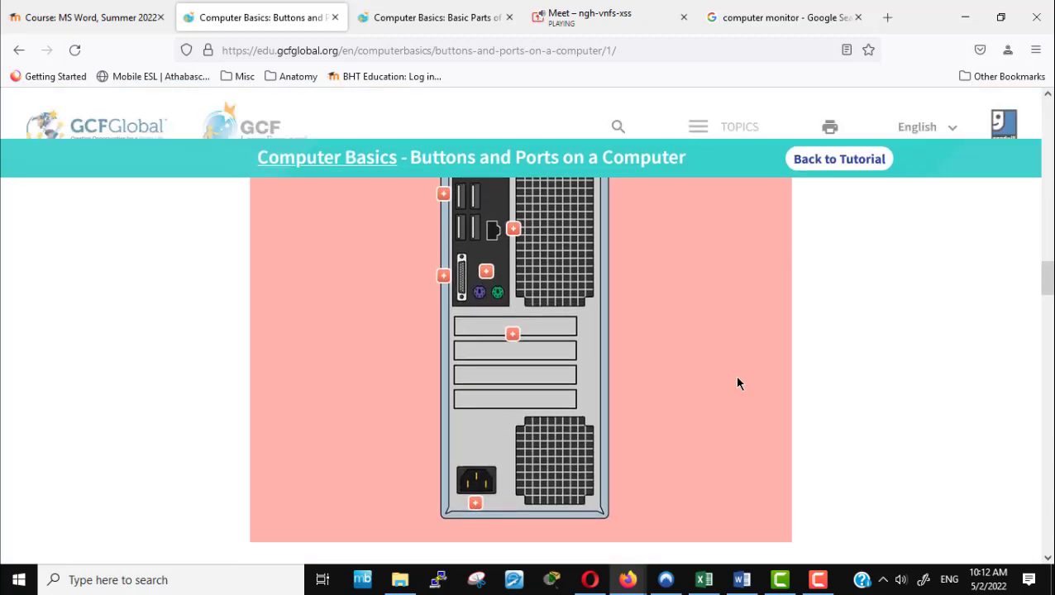
{"action": "scroll", "coordinate": [738, 383], "scroll_direction": "up", "scroll_amount": 1}
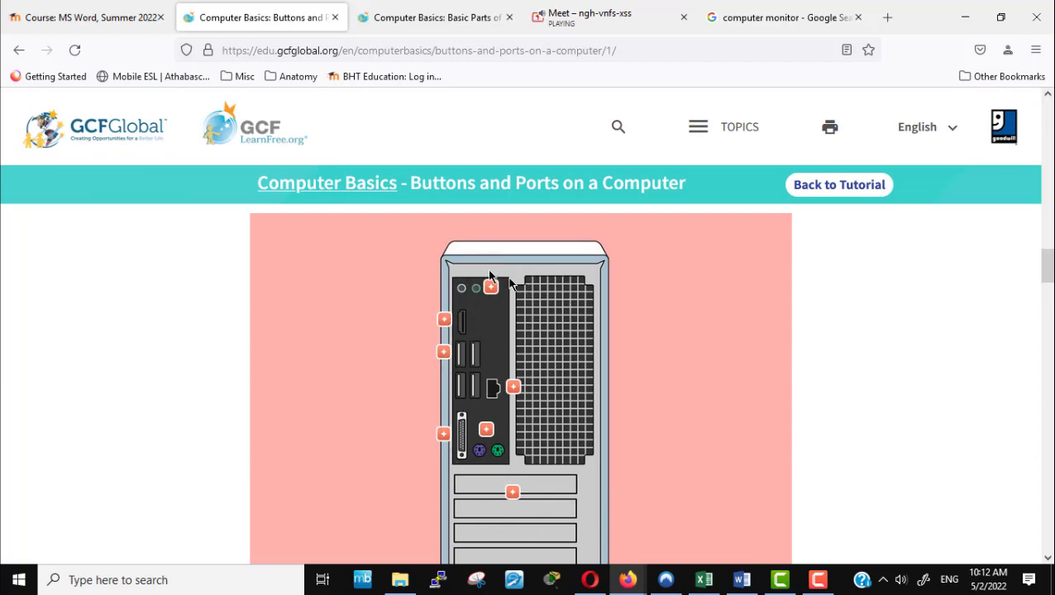
{"action": "scroll", "coordinate": [539, 399], "scroll_direction": "down", "scroll_amount": 3}
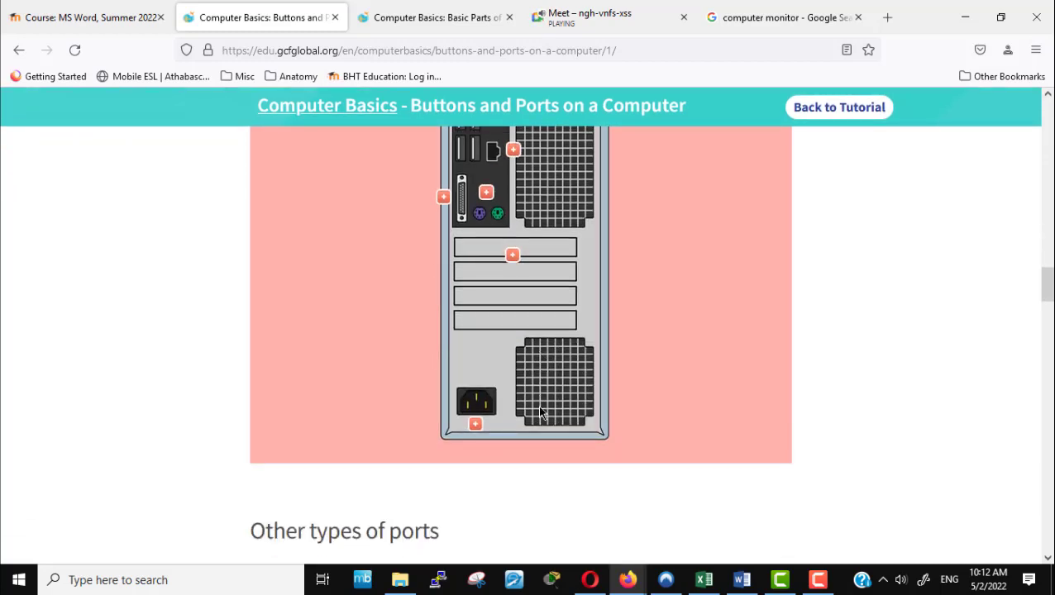
Step: Show and close the Audio In/Audio Out explanation on the back case diagram
{"action": "scroll", "coordinate": [540, 411], "scroll_direction": "up", "scroll_amount": 2}
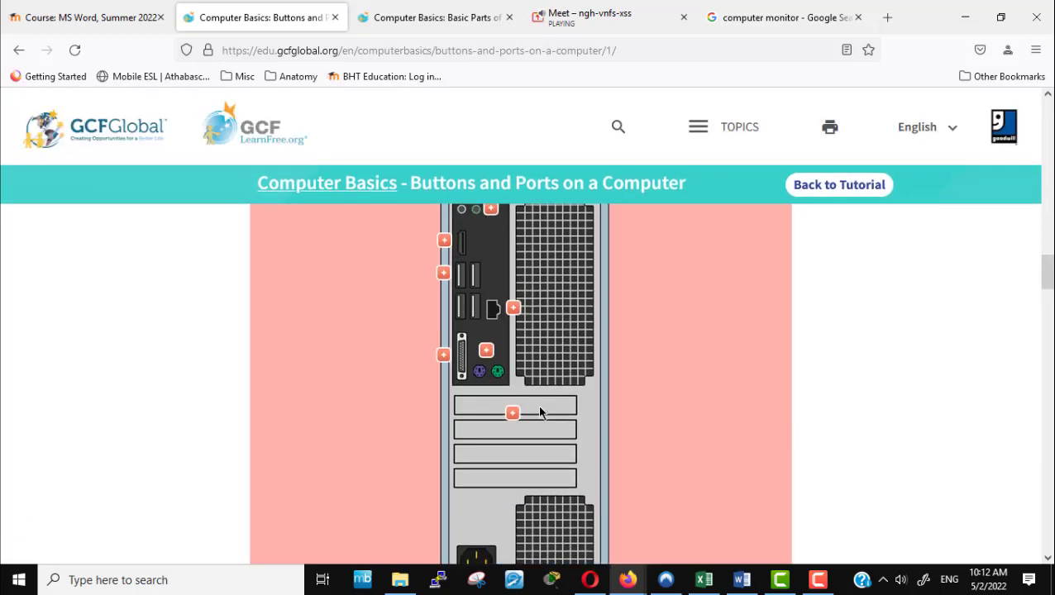
{"action": "scroll", "coordinate": [539, 411], "scroll_direction": "down", "scroll_amount": 2}
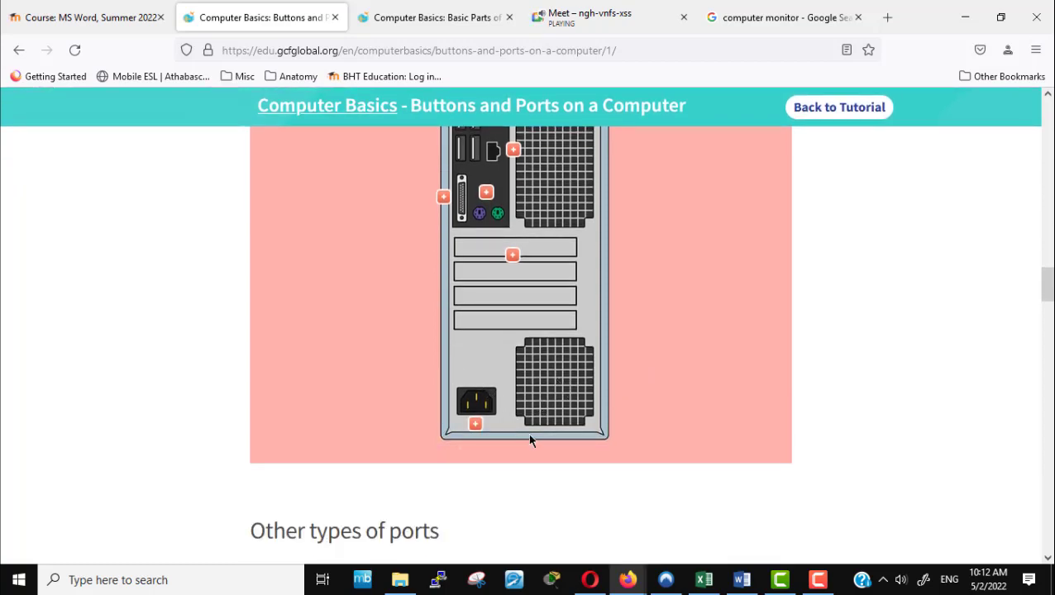
{"action": "scroll", "coordinate": [626, 354], "scroll_direction": "up", "scroll_amount": 3}
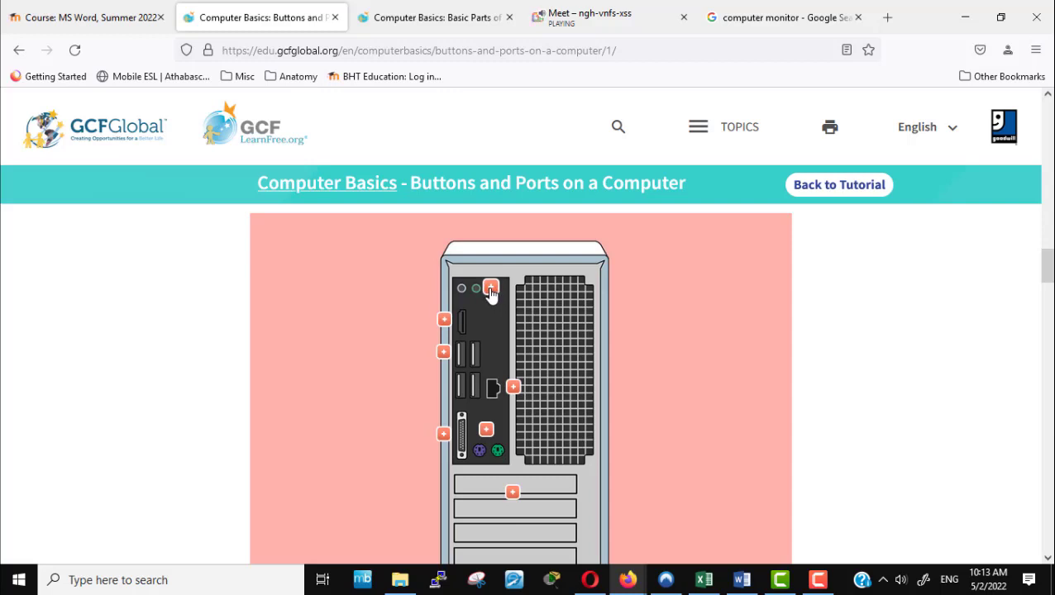
{"action": "left_click", "coordinate": [491, 292]}
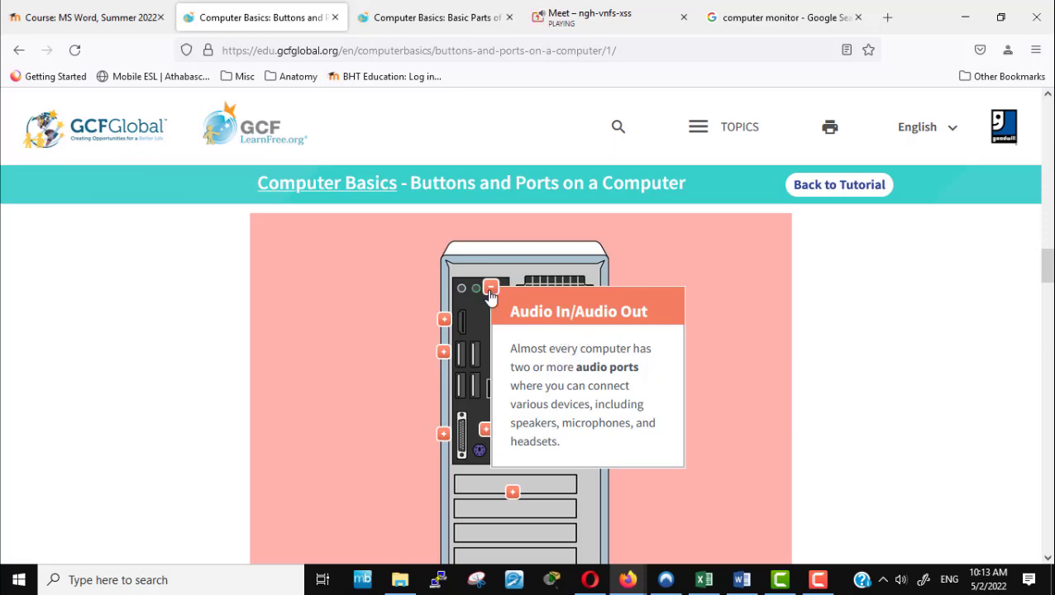
{"action": "left_click", "coordinate": [491, 289]}
Step: Revisit the front case diagram, and show and close the Monitor Port explanation on the back case diagram
{"action": "scroll", "coordinate": [827, 415], "scroll_direction": "down", "scroll_amount": 10}
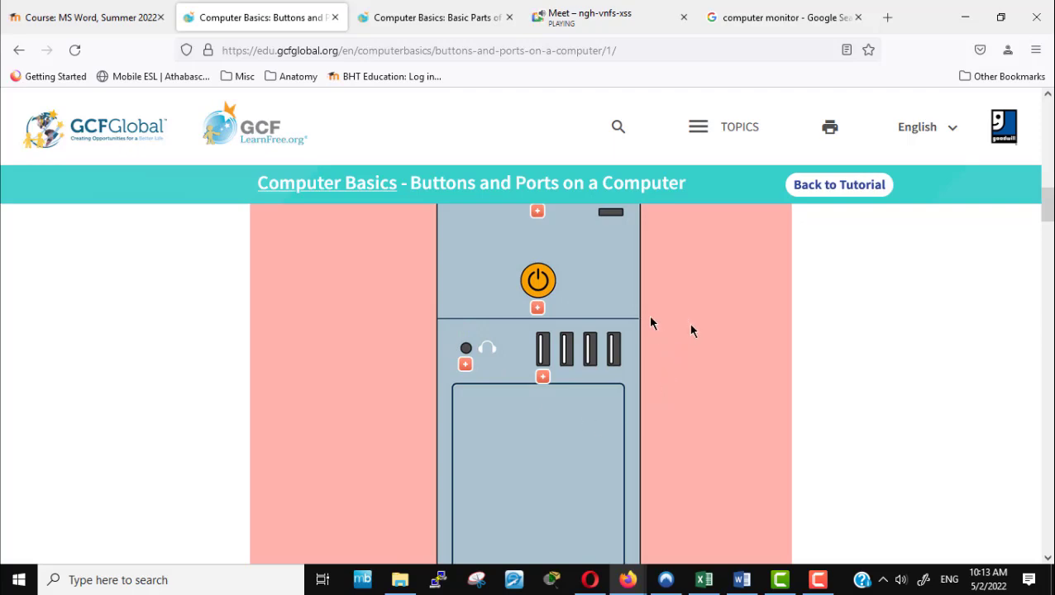
{"action": "scroll", "coordinate": [648, 309], "scroll_direction": "down", "scroll_amount": 3}
{"action": "scroll", "coordinate": [648, 310], "scroll_direction": "down", "scroll_amount": 6}
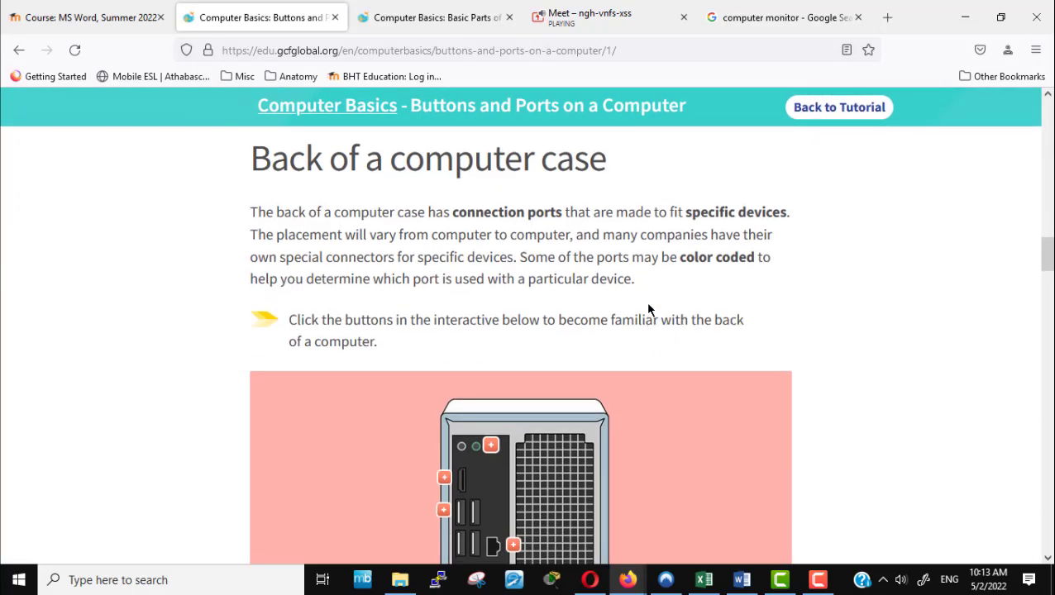
{"action": "left_click", "coordinate": [445, 242]}
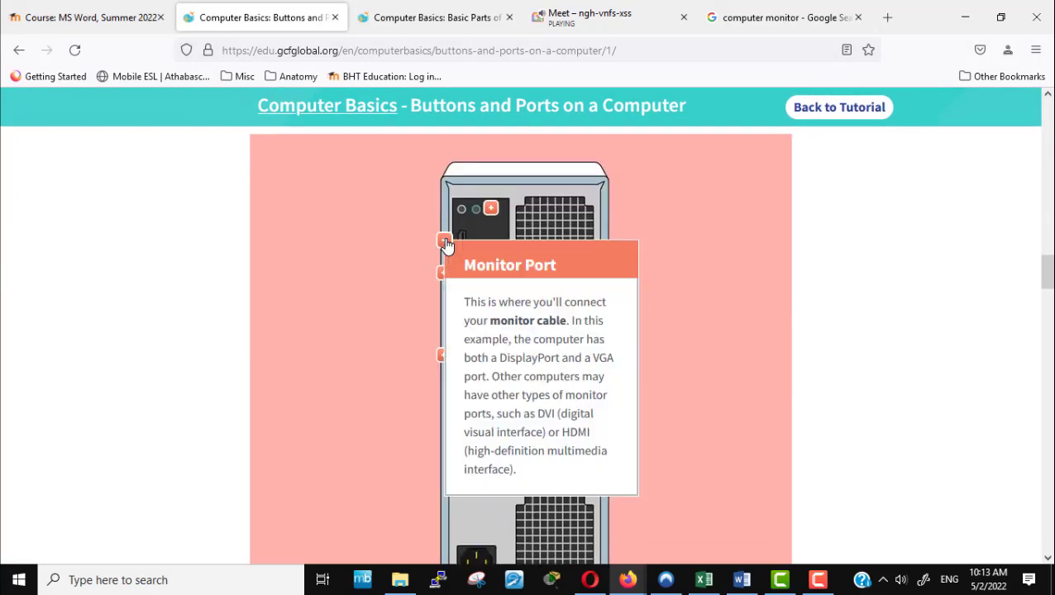
{"action": "left_click", "coordinate": [445, 241]}
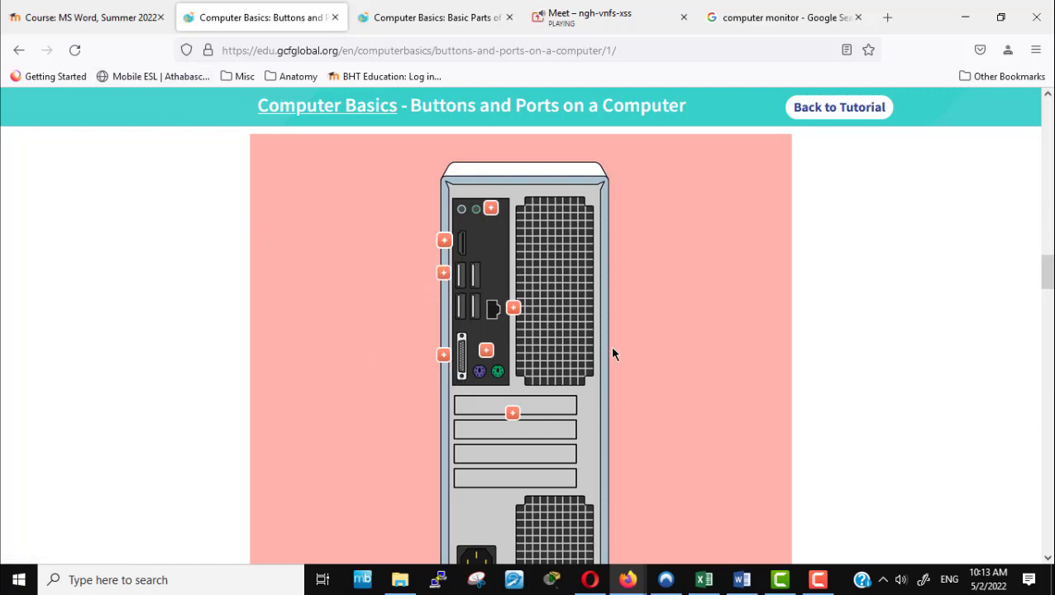
Step: Revisit the front case's USB ports, and show and close the USB Ports explanation on the back case diagram
{"action": "scroll", "coordinate": [612, 353], "scroll_direction": "up", "scroll_amount": 5}
{"action": "scroll", "coordinate": [612, 353], "scroll_direction": "down", "scroll_amount": 5}
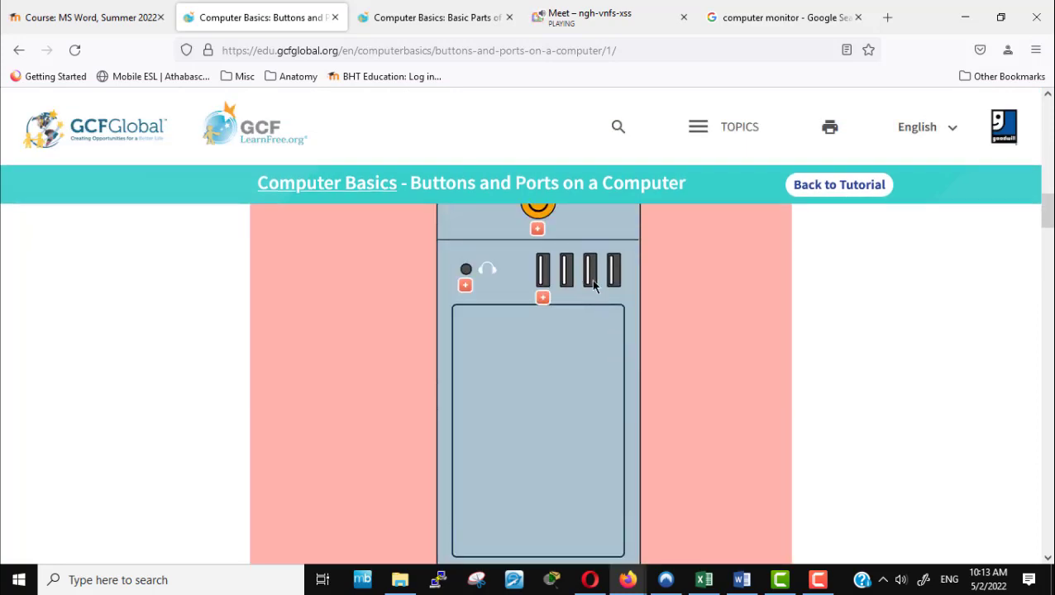
{"action": "scroll", "coordinate": [690, 348], "scroll_direction": "down", "scroll_amount": 8}
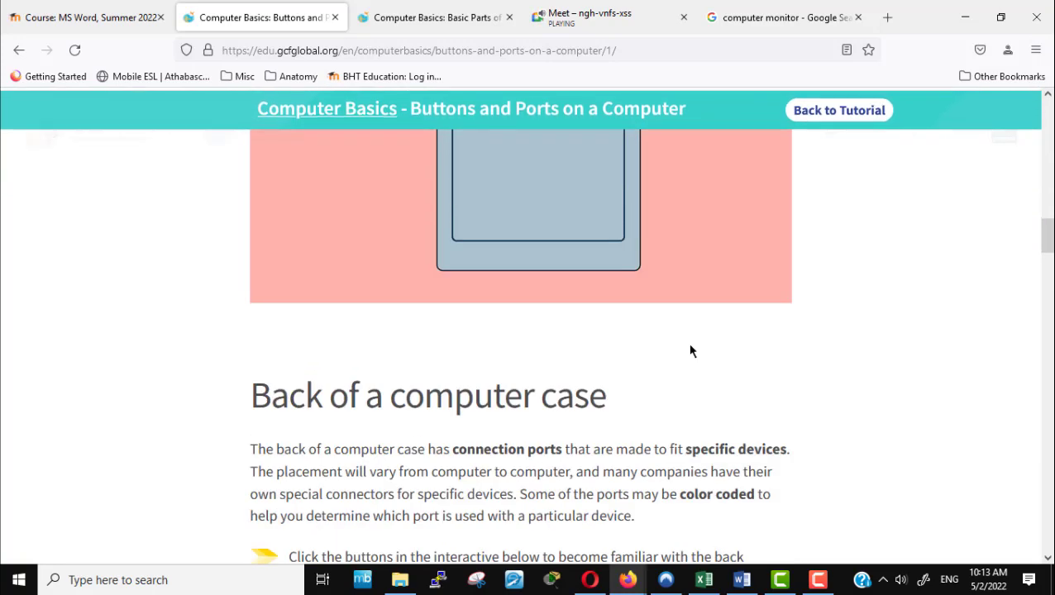
{"action": "scroll", "coordinate": [689, 348], "scroll_direction": "up", "scroll_amount": 3}
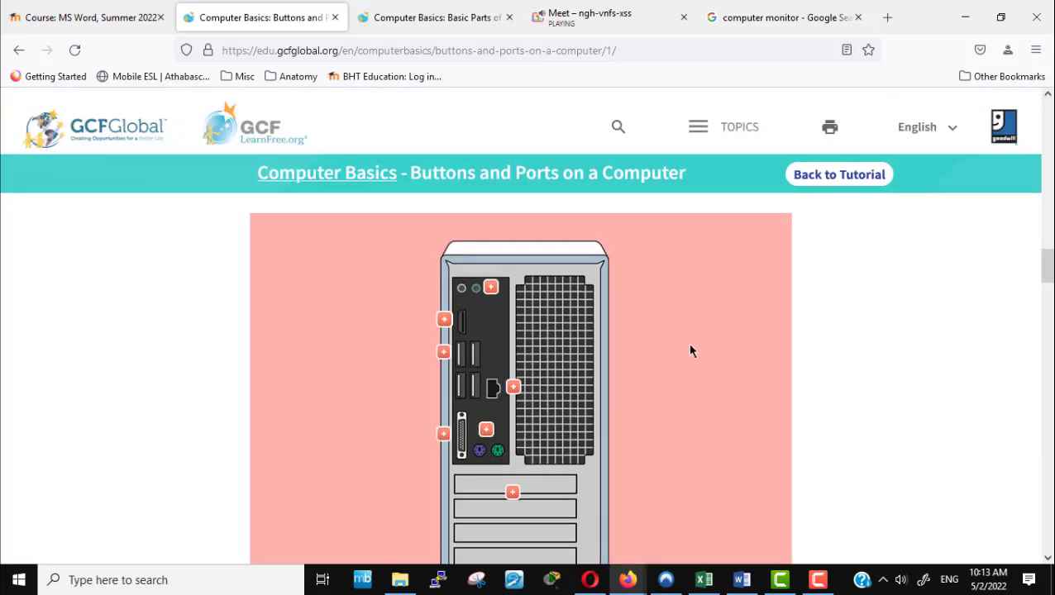
{"action": "left_click", "coordinate": [444, 354]}
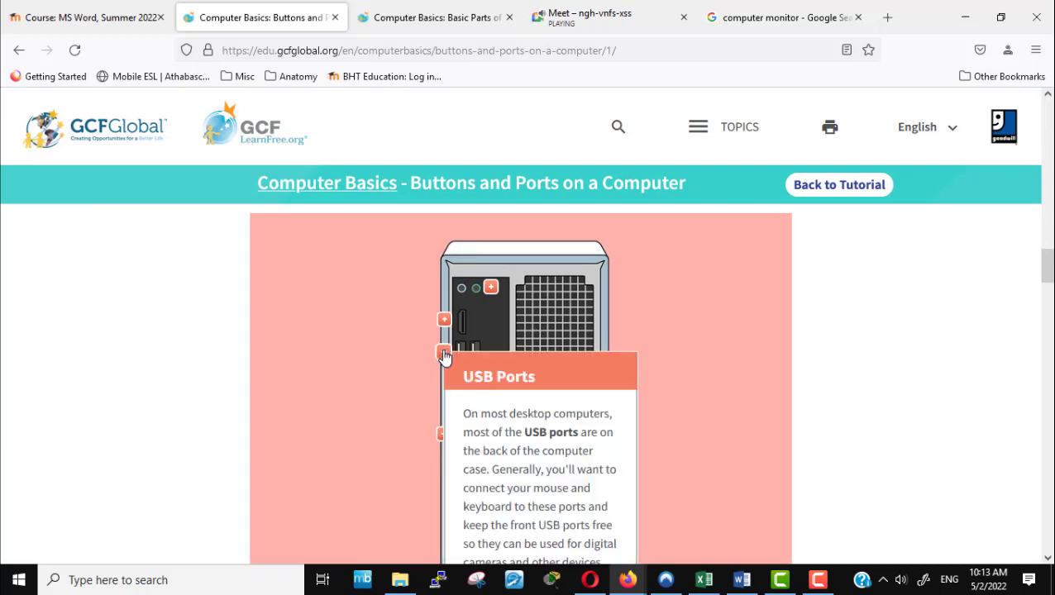
{"action": "scroll", "coordinate": [894, 387], "scroll_direction": "down", "scroll_amount": 3}
{"action": "scroll", "coordinate": [894, 387], "scroll_direction": "up", "scroll_amount": 2}
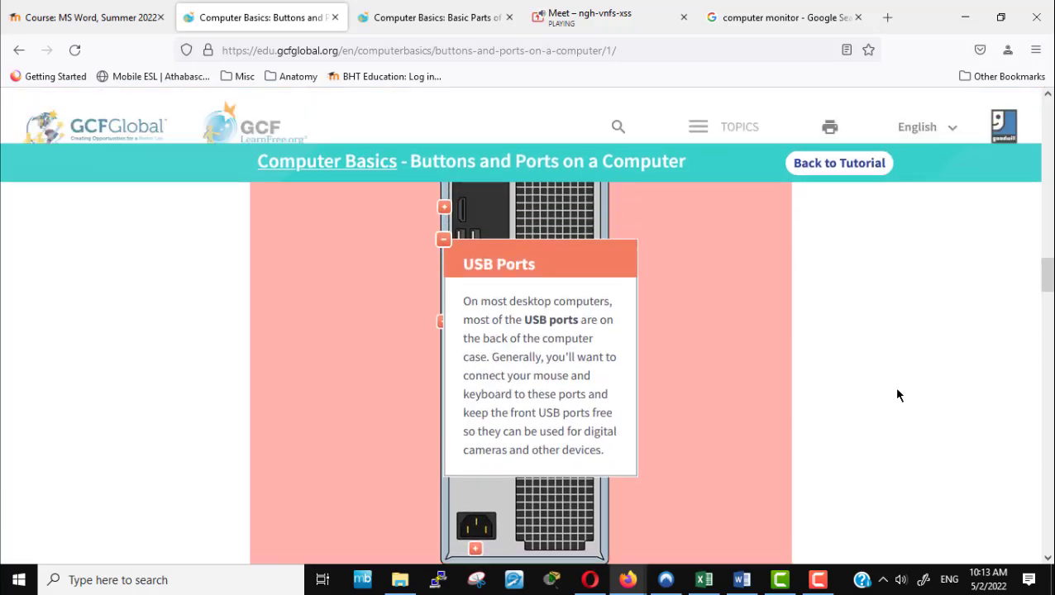
{"action": "left_click", "coordinate": [444, 273]}
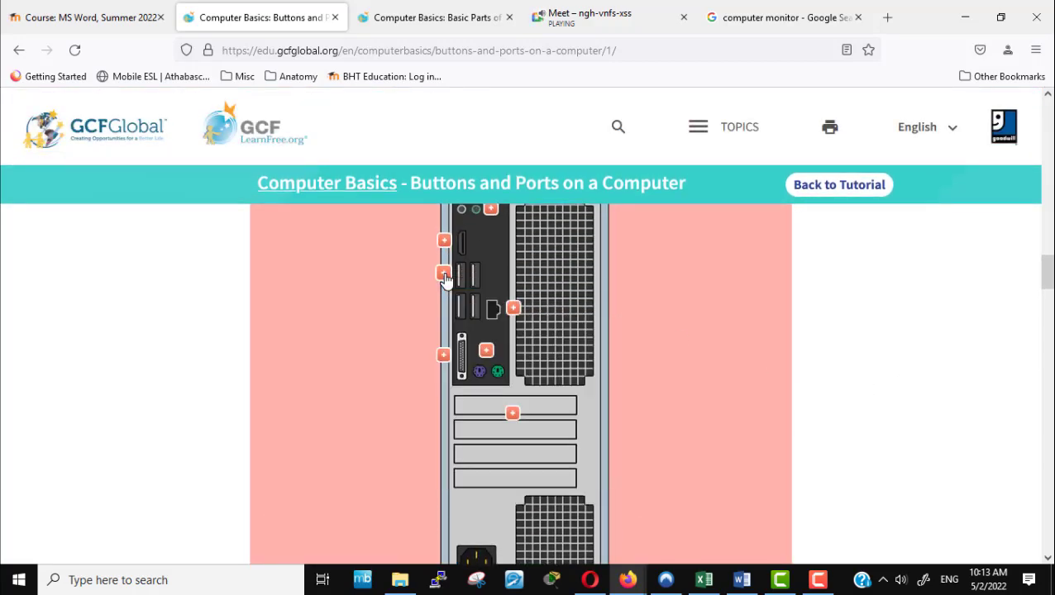
Step: Show and close the Serial Port and PS/2 explanations on the back case diagram
{"action": "left_click", "coordinate": [444, 356]}
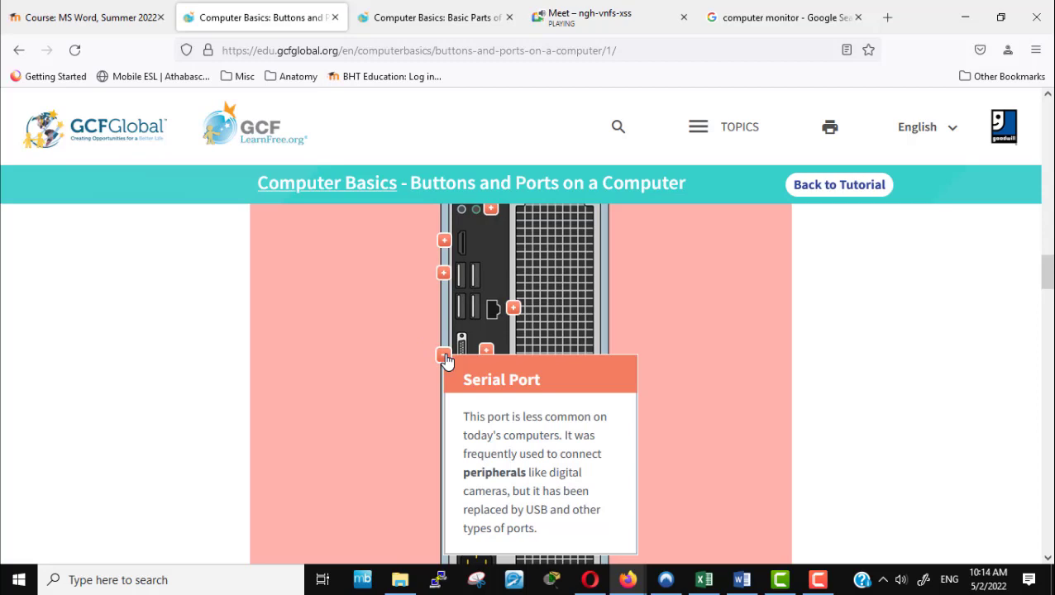
{"action": "left_click", "coordinate": [445, 356]}
{"action": "left_click", "coordinate": [445, 356]}
{"action": "left_click", "coordinate": [445, 357]}
{"action": "left_click", "coordinate": [445, 357]}
{"action": "left_click", "coordinate": [445, 357]}
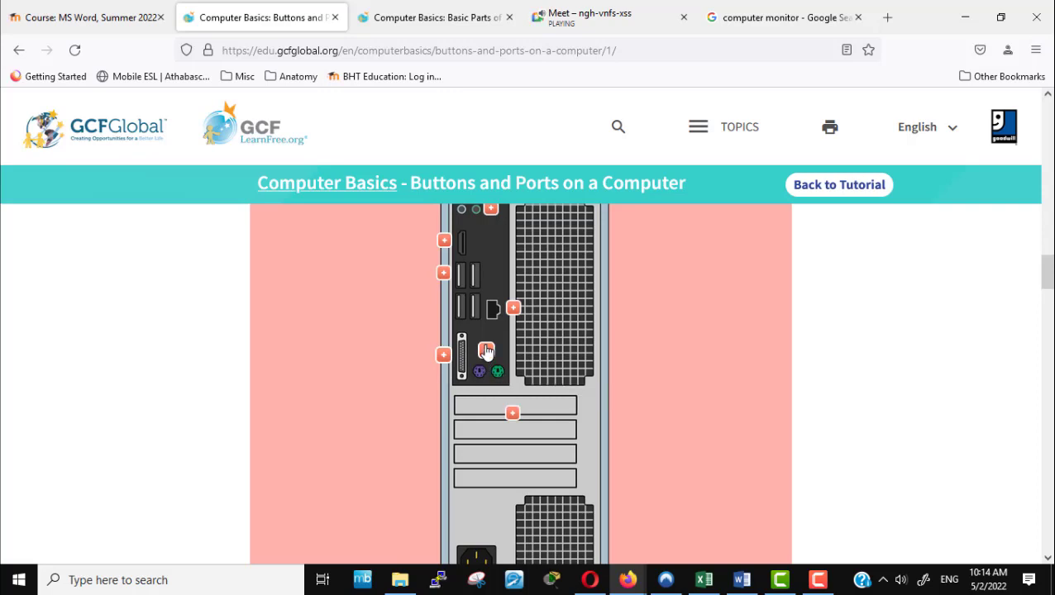
{"action": "left_click", "coordinate": [486, 351]}
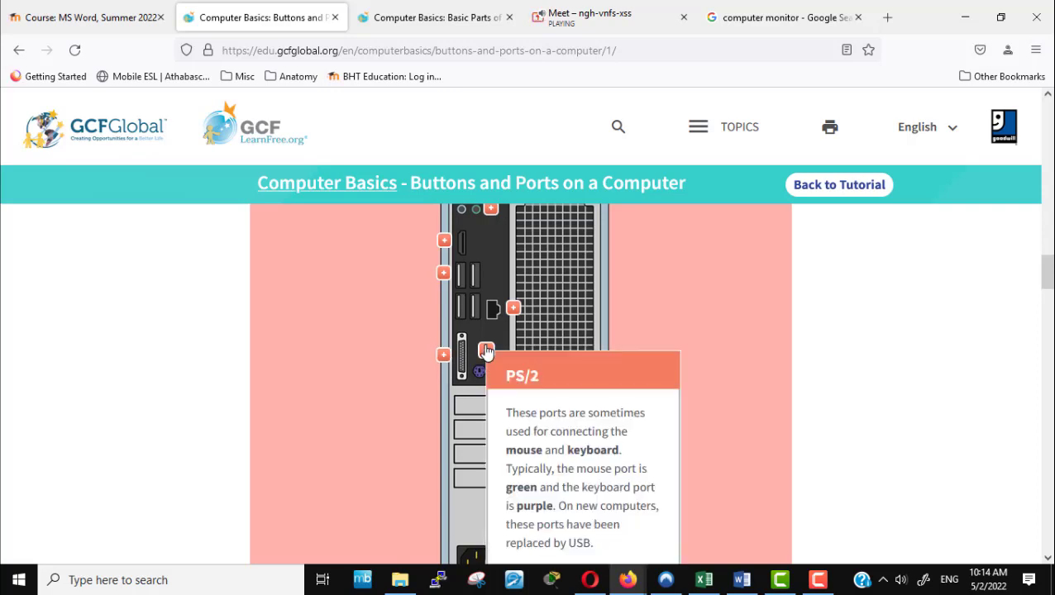
{"action": "left_click", "coordinate": [486, 351]}
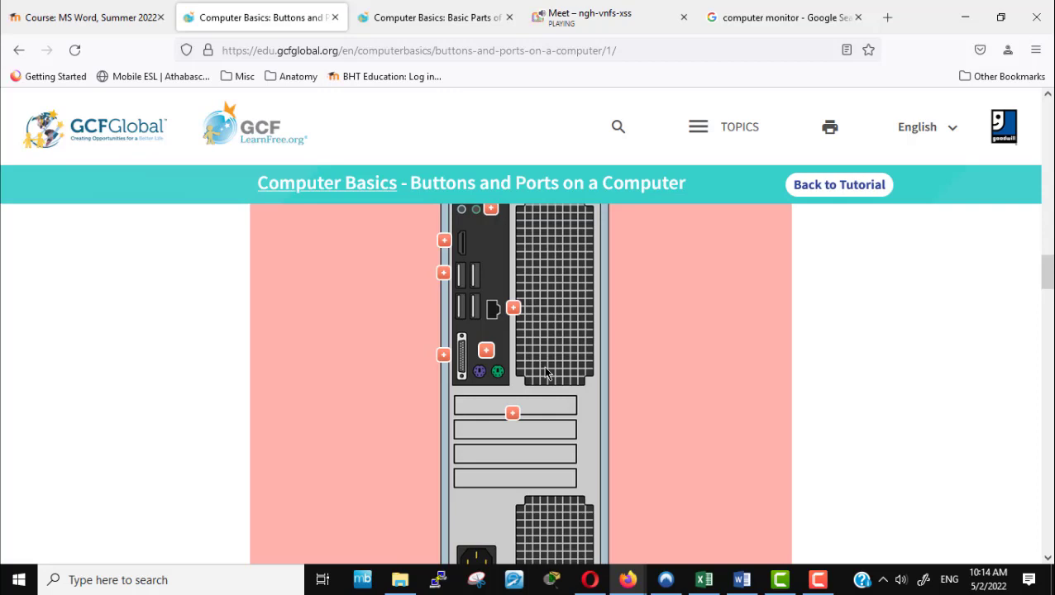
Step: Show the Ethernet Port explanation, highlight the word networking in its text, and close it
{"action": "left_click", "coordinate": [513, 309]}
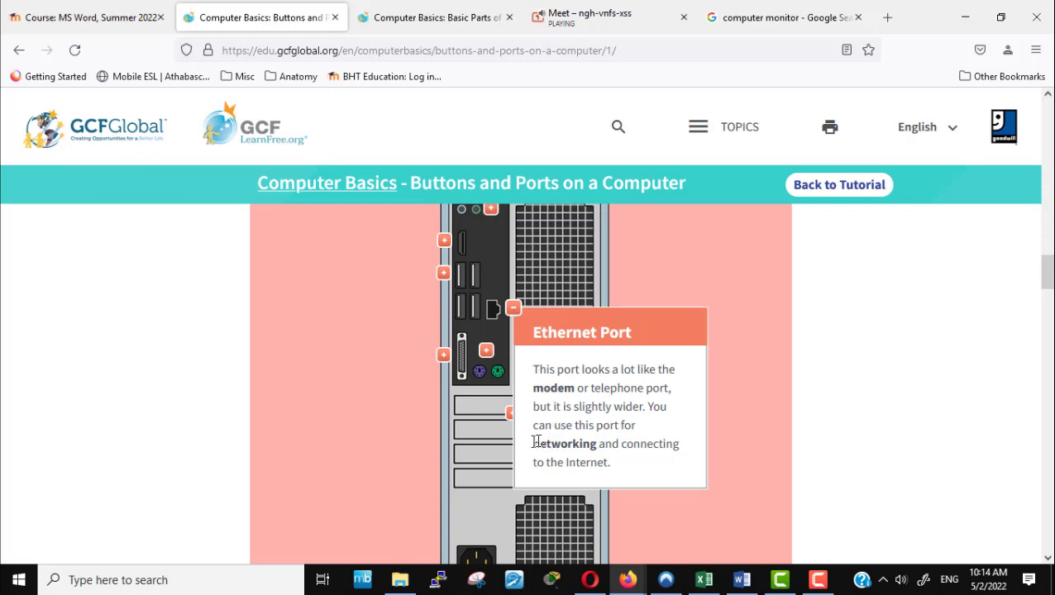
{"action": "left_click_drag", "start_coordinate": [535, 443], "coordinate": [598, 444]}
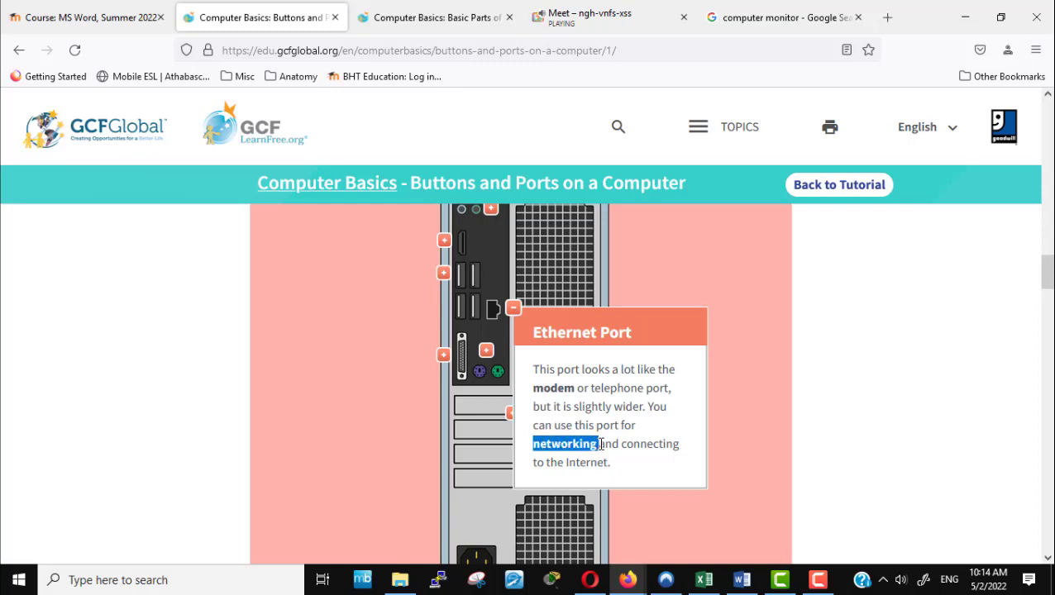
{"action": "left_click", "coordinate": [513, 308]}
Step: Show and close the Expansion Slots explanation on the back case diagram
{"action": "scroll", "coordinate": [632, 357], "scroll_direction": "down", "scroll_amount": 2}
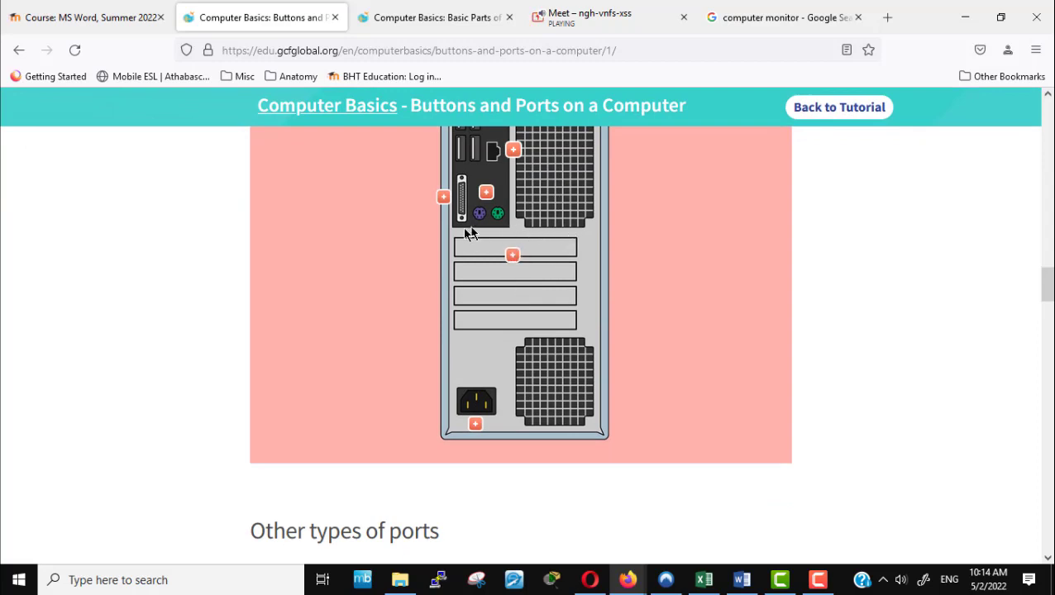
{"action": "left_click", "coordinate": [515, 258]}
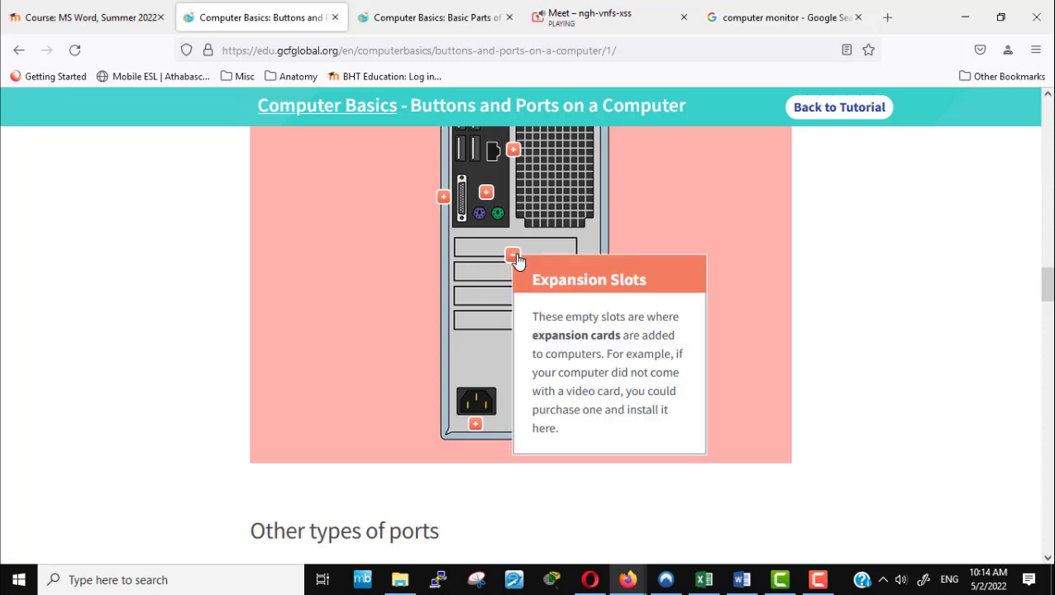
{"action": "left_click", "coordinate": [515, 257]}
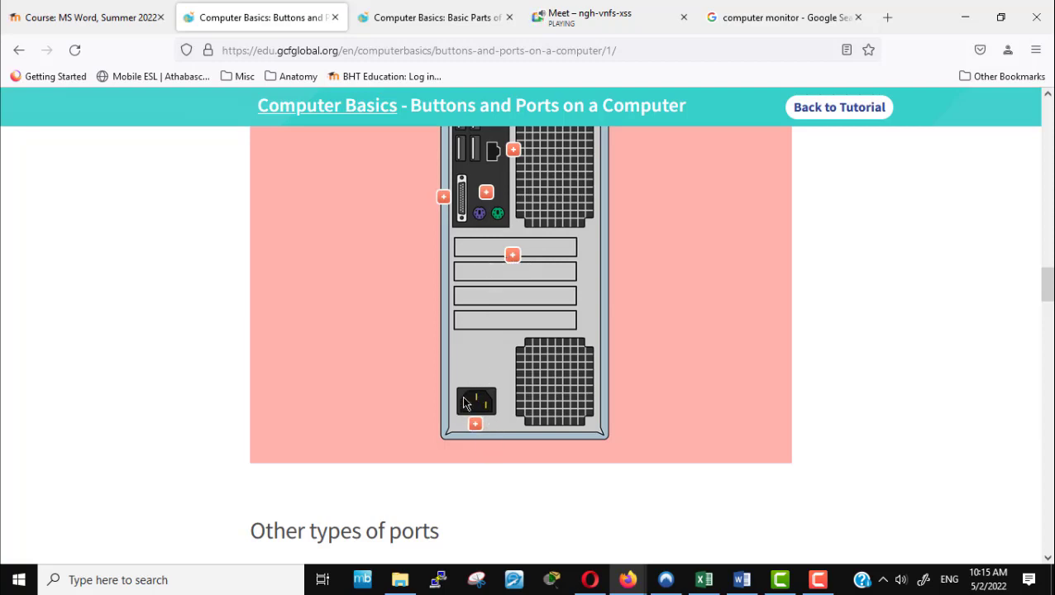
Step: Review the back case diagram's ports again and show the Power Socket explanation
{"action": "mouse_move", "coordinate": [477, 428]}
{"action": "scroll", "coordinate": [776, 378], "scroll_direction": "down", "scroll_amount": 4}
{"action": "scroll", "coordinate": [814, 362], "scroll_direction": "down", "scroll_amount": 13}
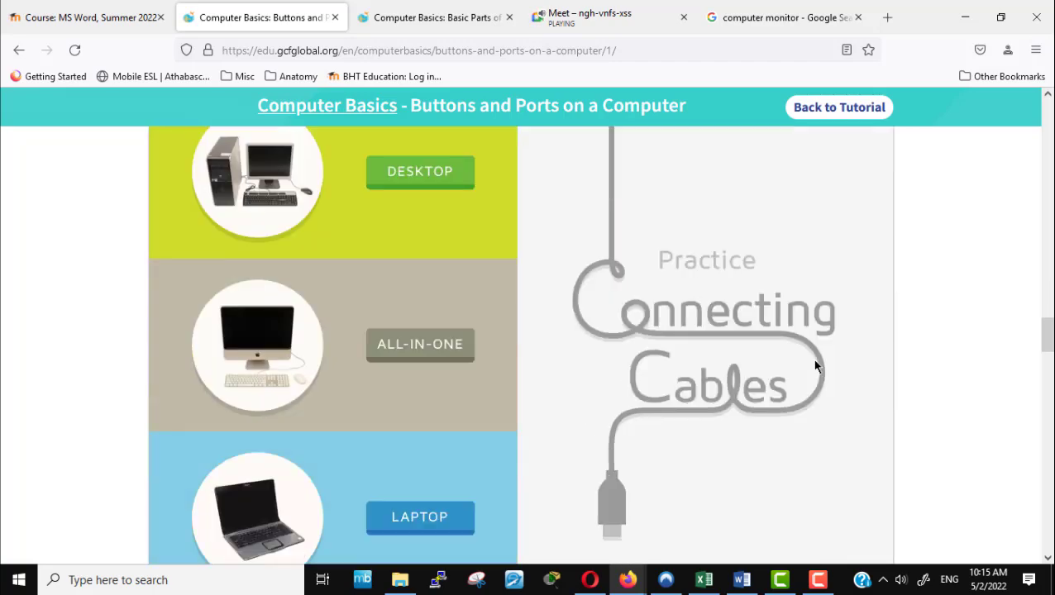
{"action": "scroll", "coordinate": [817, 363], "scroll_direction": "up", "scroll_amount": 5}
{"action": "scroll", "coordinate": [817, 363], "scroll_direction": "up", "scroll_amount": 6}
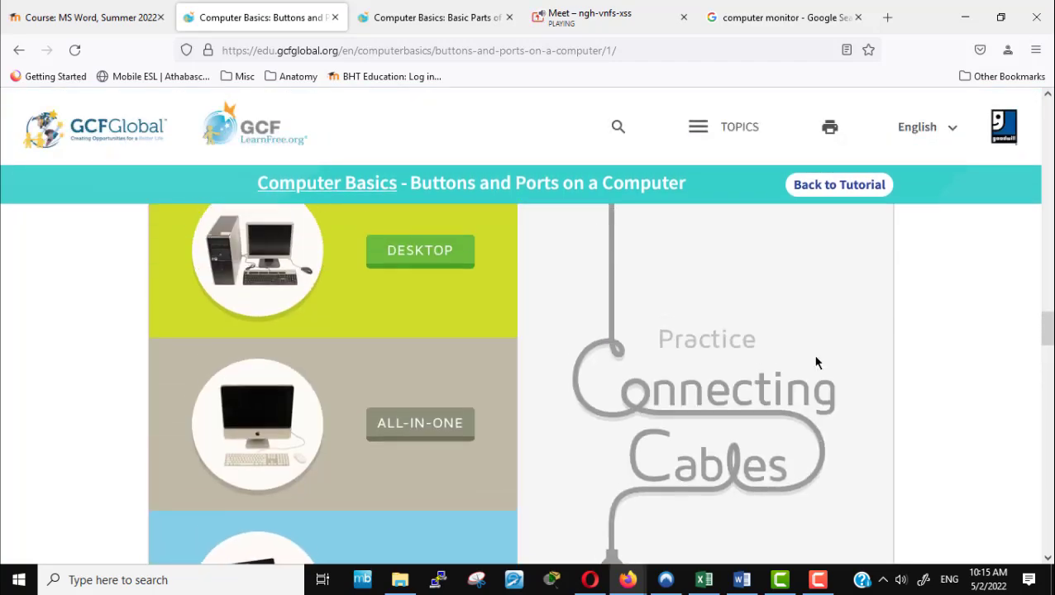
{"action": "scroll", "coordinate": [816, 363], "scroll_direction": "up", "scroll_amount": 8}
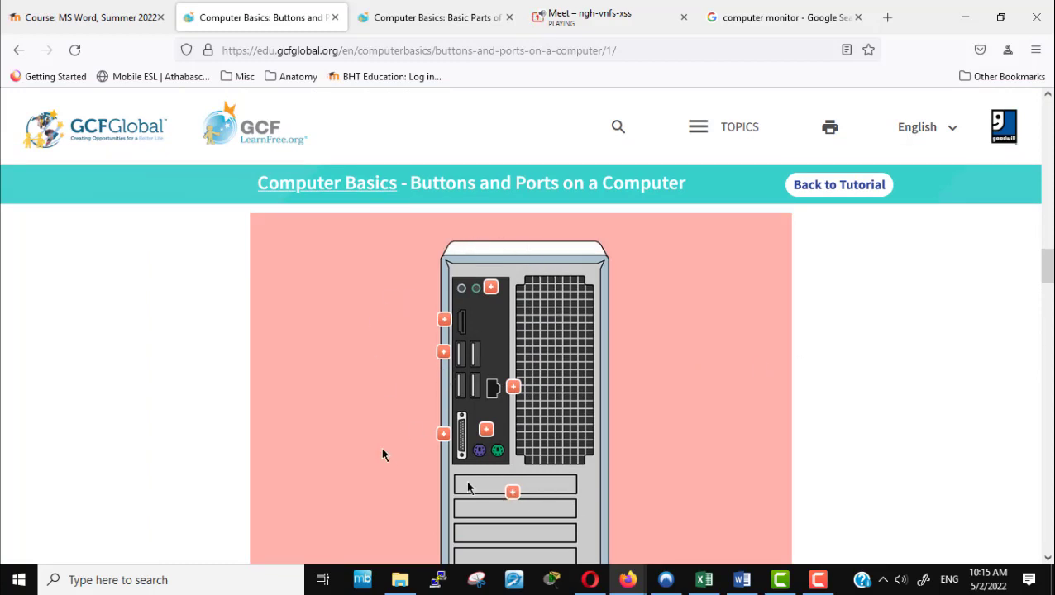
{"action": "scroll", "coordinate": [728, 484], "scroll_direction": "down", "scroll_amount": 1}
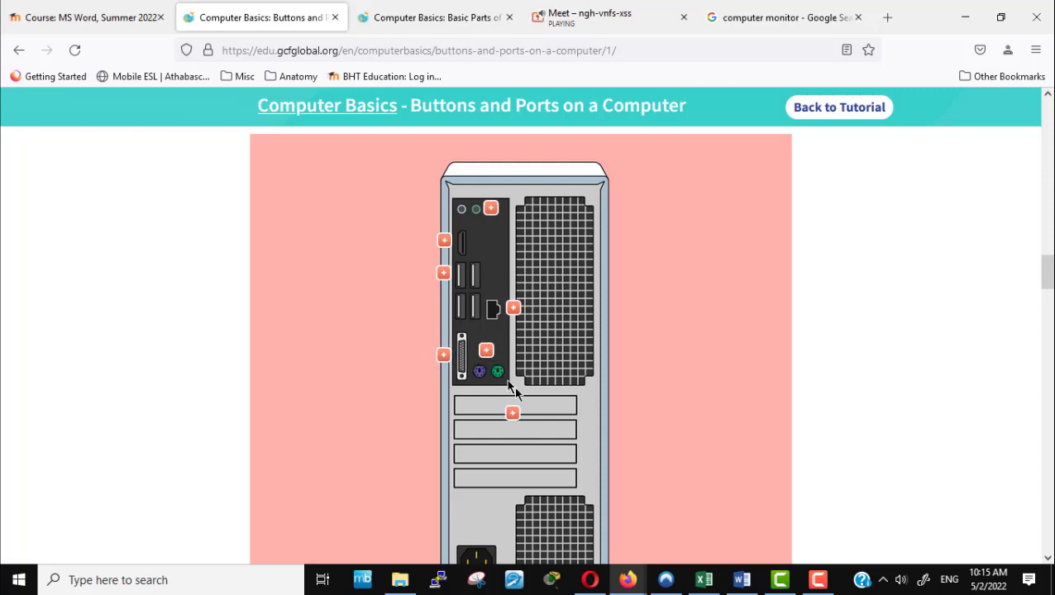
{"action": "scroll", "coordinate": [663, 362], "scroll_direction": "down", "scroll_amount": 3}
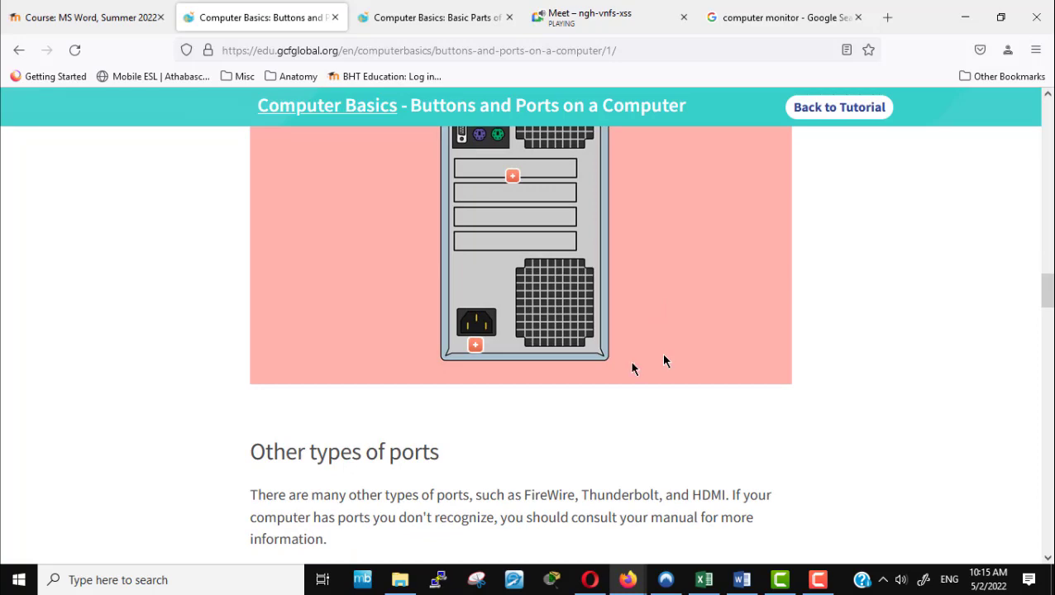
{"action": "left_click", "coordinate": [474, 347]}
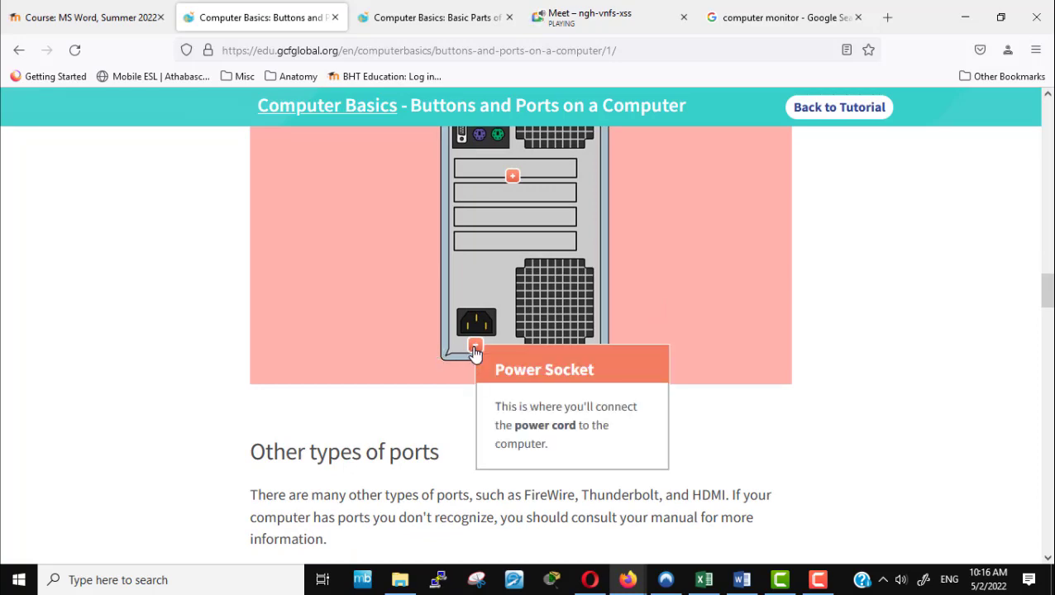
Step: Review the computer types in the Connecting Cables practice game and start its Desktop version
{"action": "scroll", "coordinate": [690, 425], "scroll_direction": "down", "scroll_amount": 5}
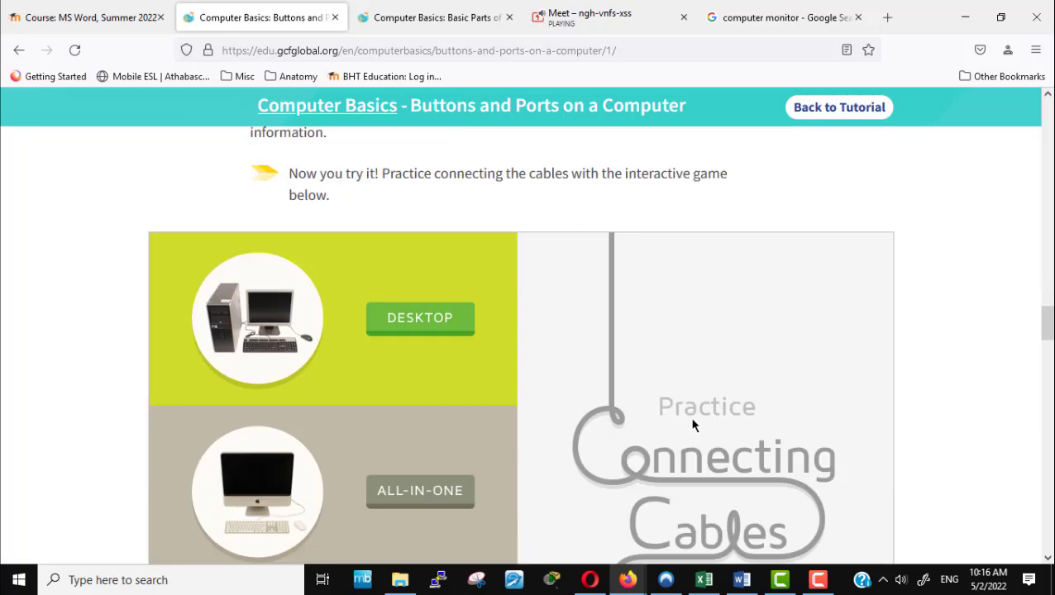
{"action": "scroll", "coordinate": [693, 424], "scroll_direction": "down", "scroll_amount": 1}
{"action": "scroll", "coordinate": [252, 285], "scroll_direction": "down", "scroll_amount": 2}
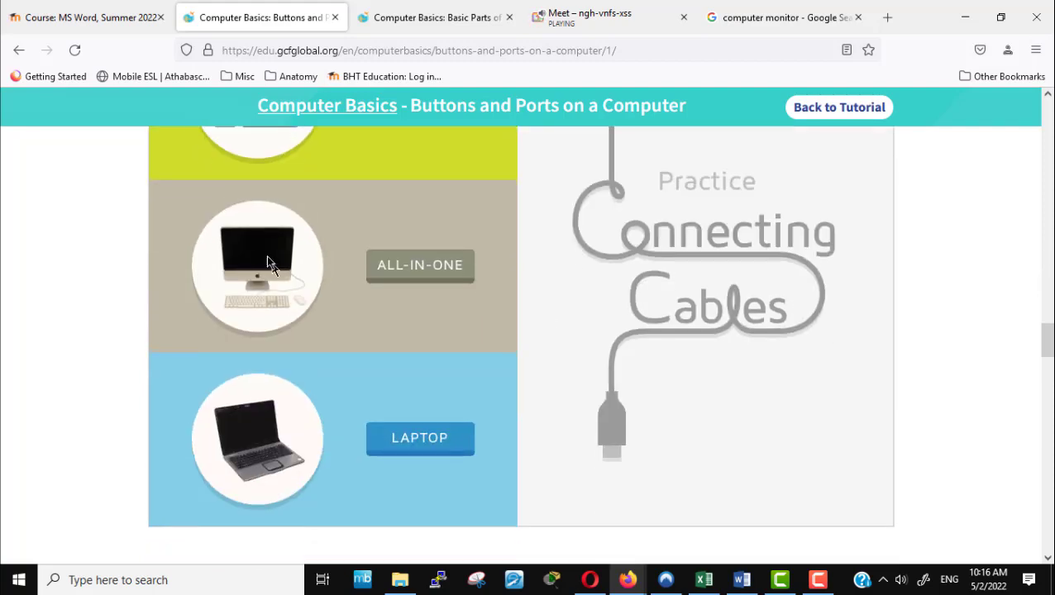
{"action": "scroll", "coordinate": [316, 433], "scroll_direction": "up", "scroll_amount": 3}
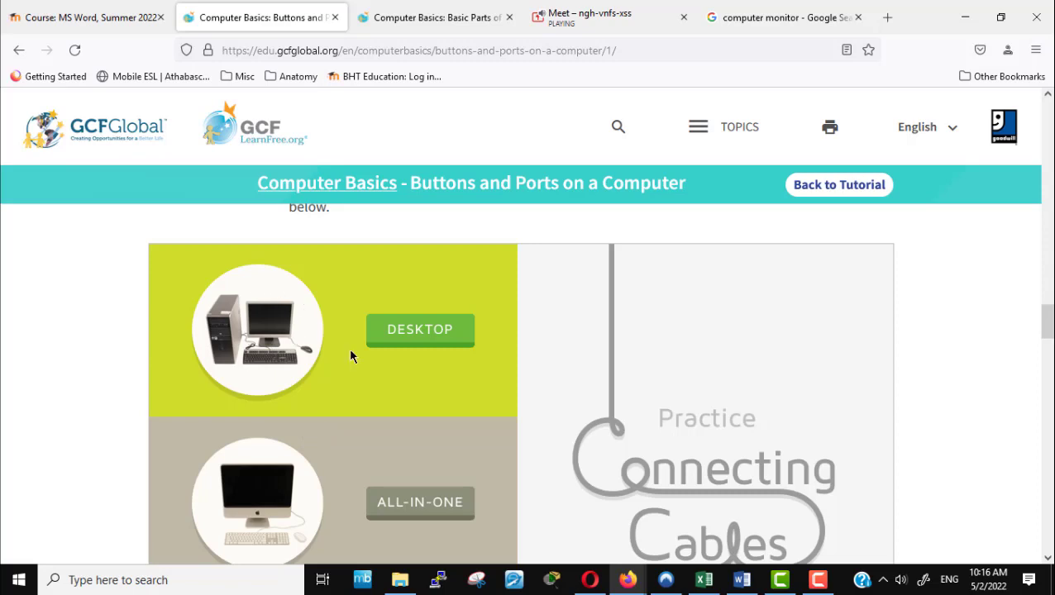
{"action": "scroll", "coordinate": [349, 352], "scroll_direction": "down", "scroll_amount": 3}
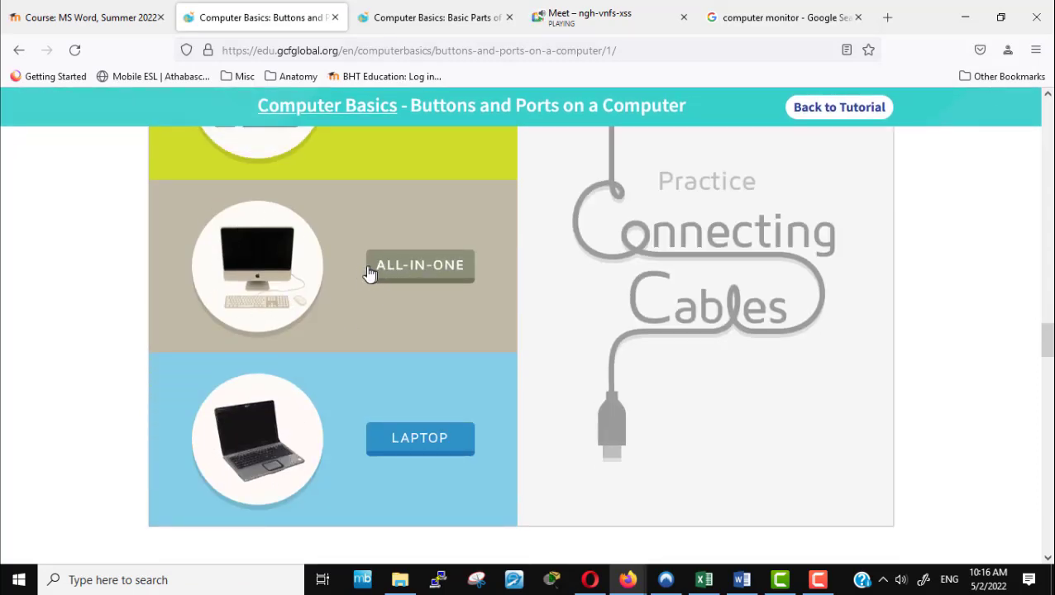
{"action": "scroll", "coordinate": [276, 279], "scroll_direction": "up", "scroll_amount": 2}
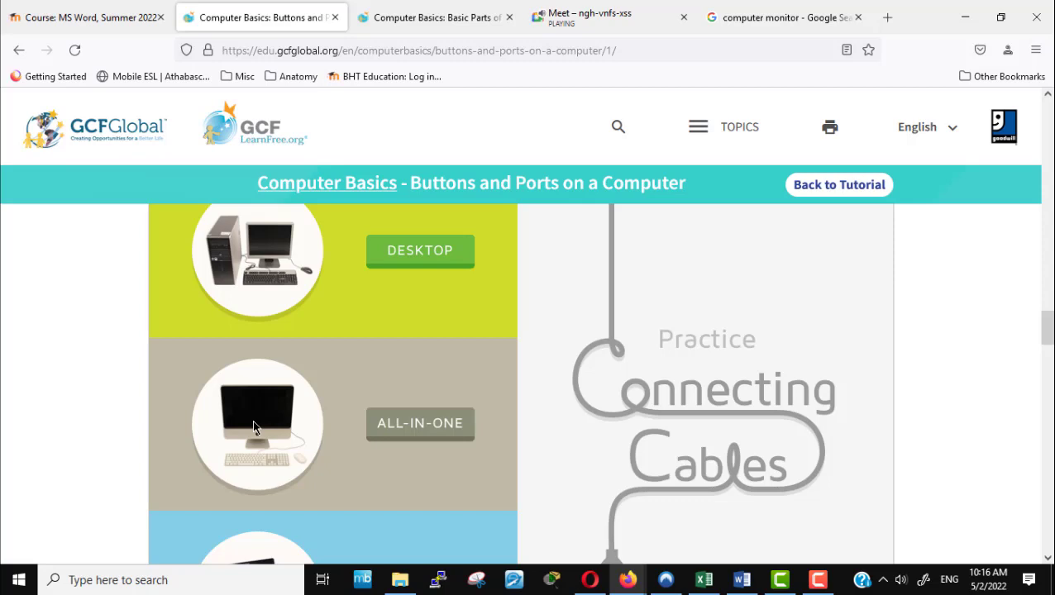
{"action": "left_click", "coordinate": [428, 259]}
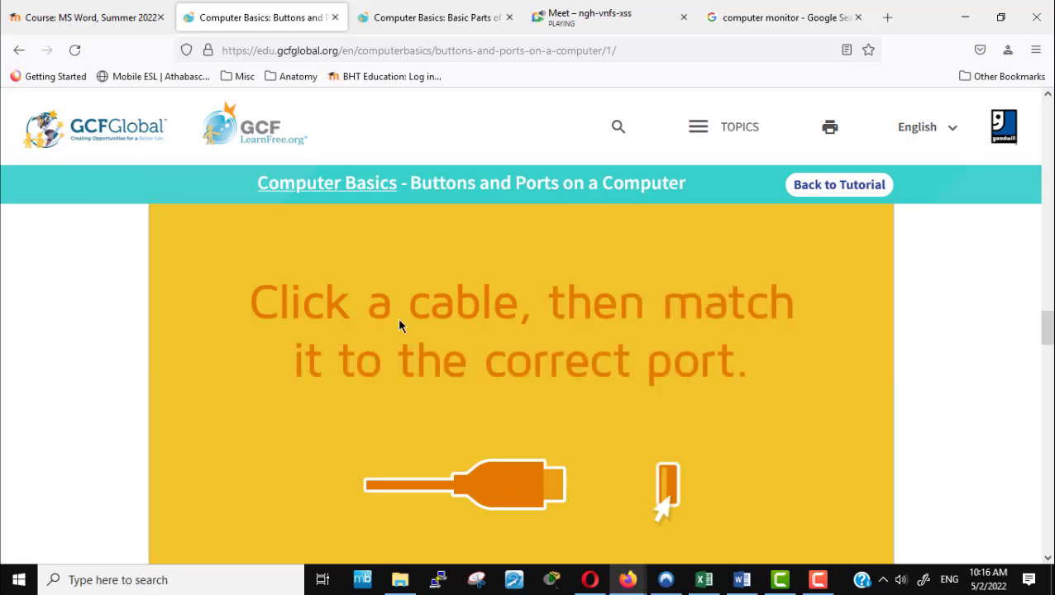
Step: Proceed past the Desktop game's instruction screen to load its cables and computer back panel
{"action": "left_click", "coordinate": [497, 490]}
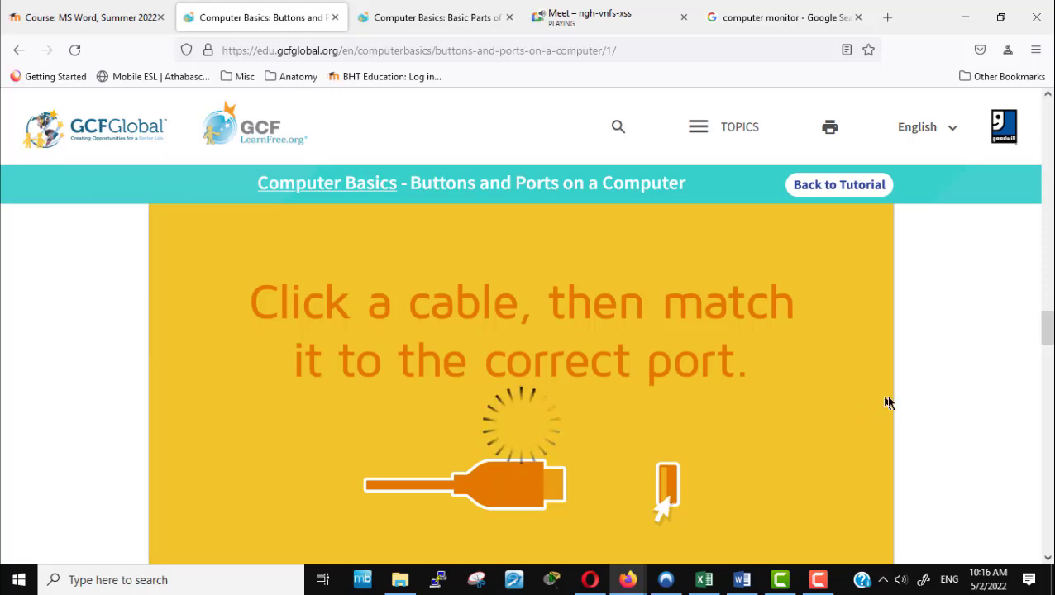
{"action": "scroll", "coordinate": [983, 372], "scroll_direction": "down", "scroll_amount": 2}
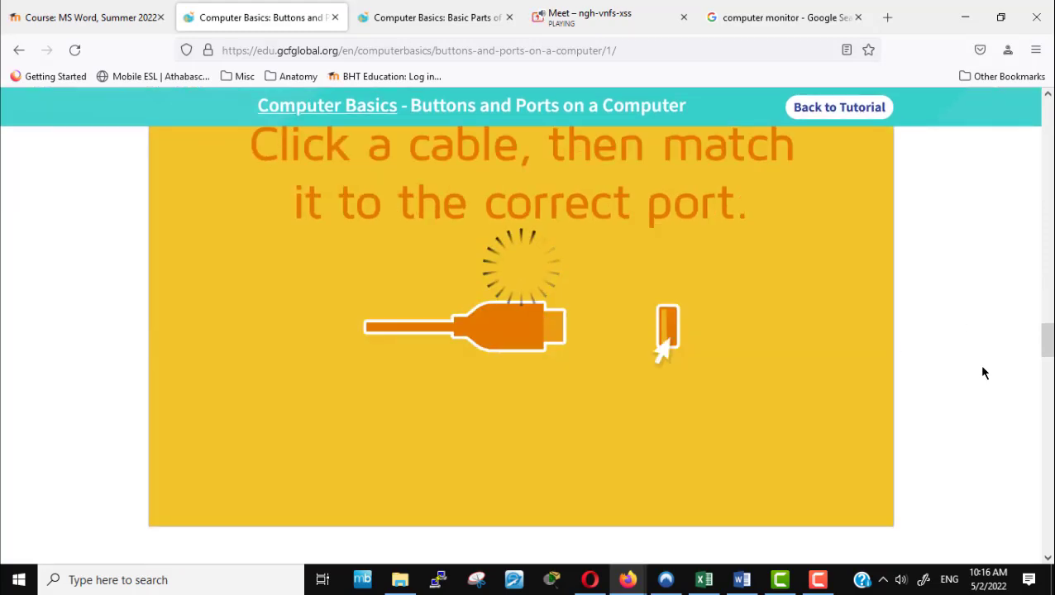
{"action": "scroll", "coordinate": [983, 373], "scroll_direction": "up", "scroll_amount": 1}
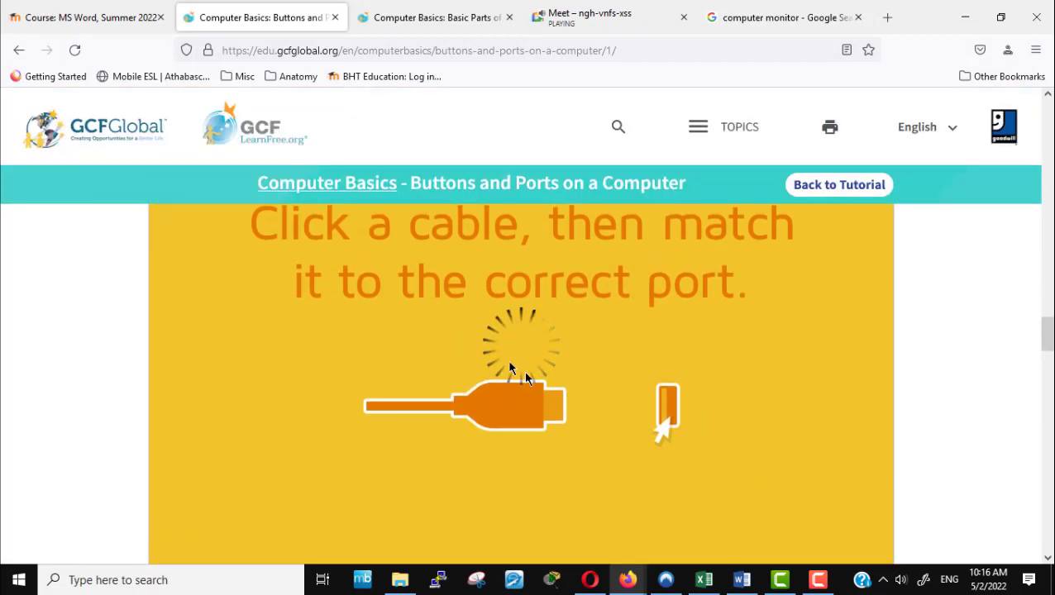
{"action": "left_click", "coordinate": [850, 374]}
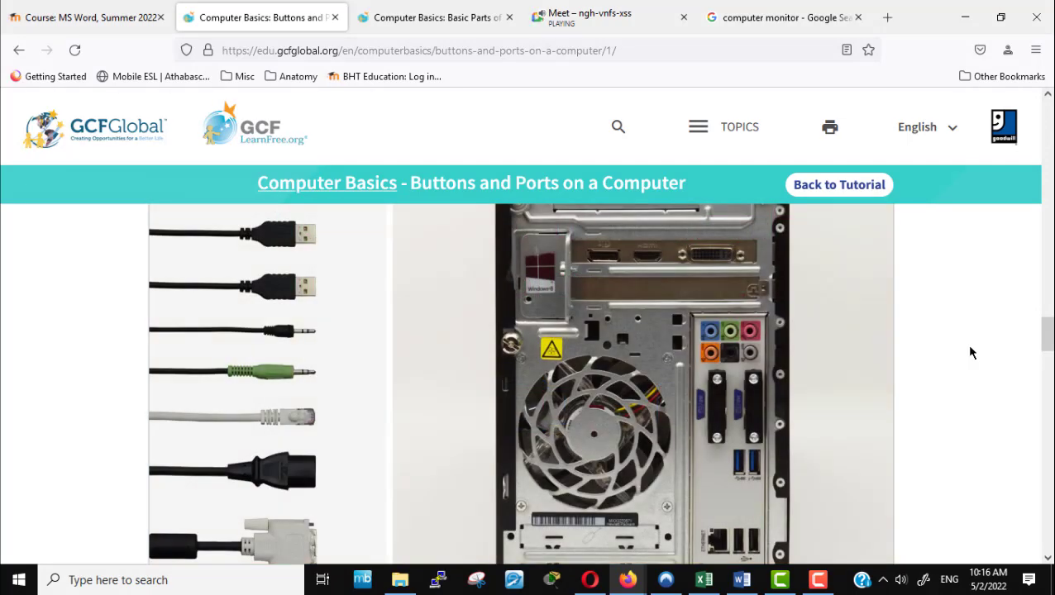
Step: Examine the cables and the back-panel ports available for matching in the Desktop version of the game
{"action": "scroll", "coordinate": [971, 353], "scroll_direction": "down", "scroll_amount": 4}
{"action": "scroll", "coordinate": [970, 353], "scroll_direction": "up", "scroll_amount": 2}
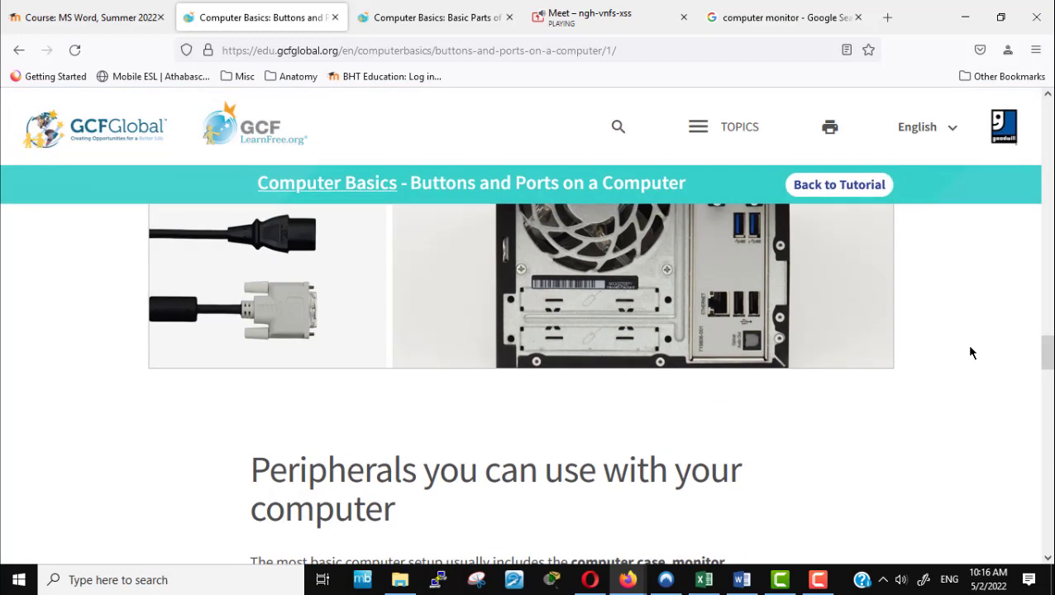
{"action": "scroll", "coordinate": [971, 353], "scroll_direction": "up", "scroll_amount": 3}
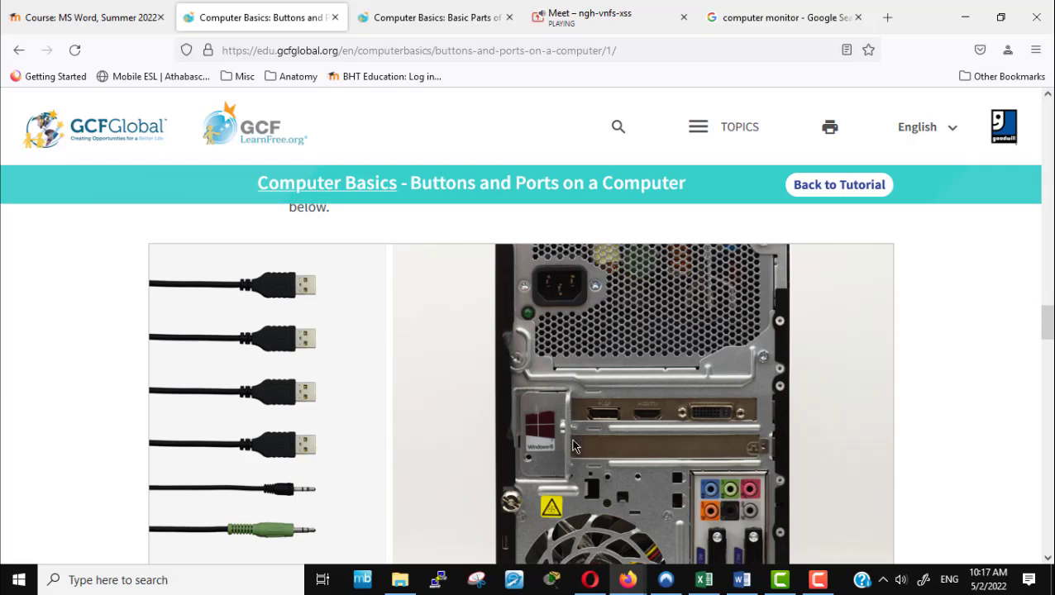
{"action": "scroll", "coordinate": [577, 446], "scroll_direction": "down", "scroll_amount": 2}
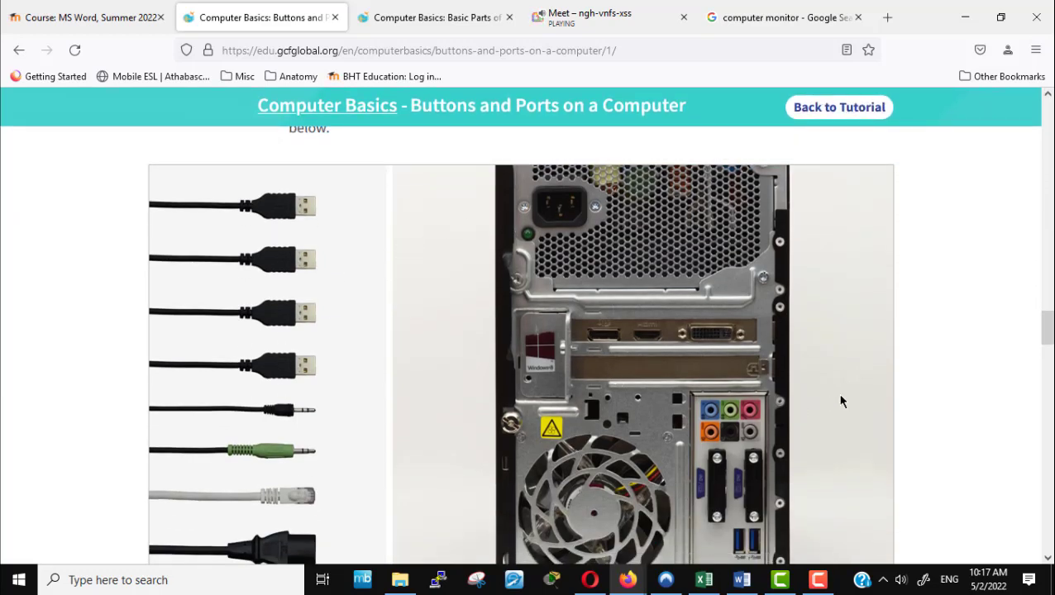
{"action": "scroll", "coordinate": [841, 402], "scroll_direction": "down", "scroll_amount": 5}
{"action": "scroll", "coordinate": [842, 402], "scroll_direction": "up", "scroll_amount": 2}
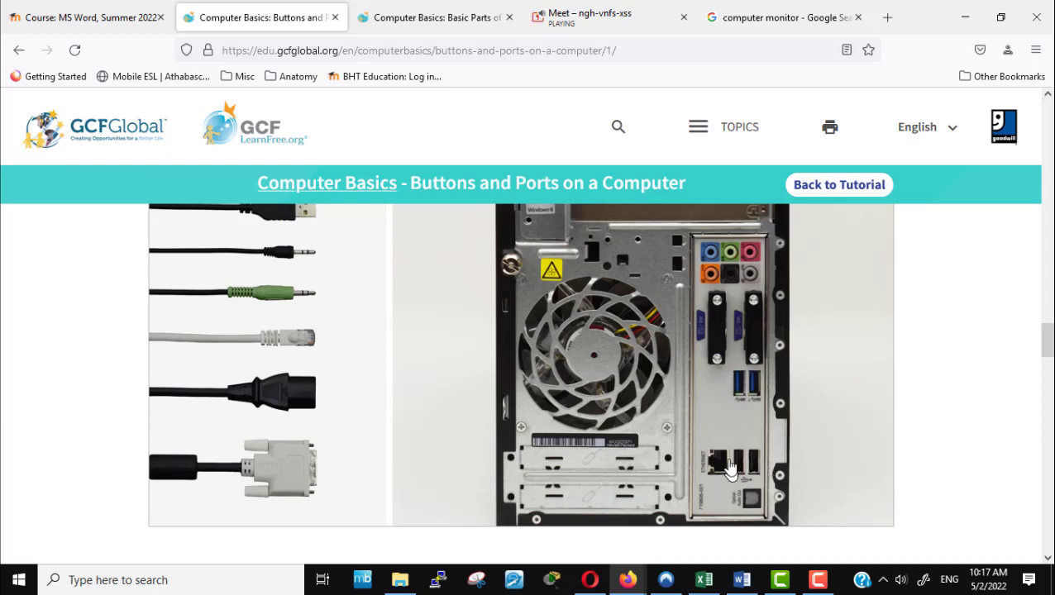
{"action": "scroll", "coordinate": [838, 455], "scroll_direction": "up", "scroll_amount": 1}
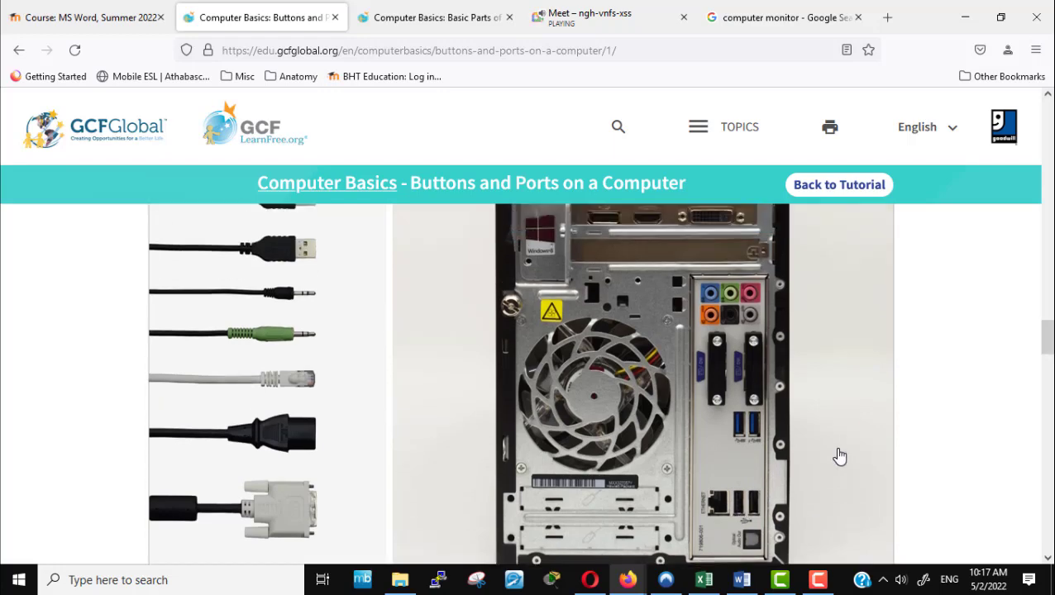
{"action": "scroll", "coordinate": [838, 457], "scroll_direction": "down", "scroll_amount": 3}
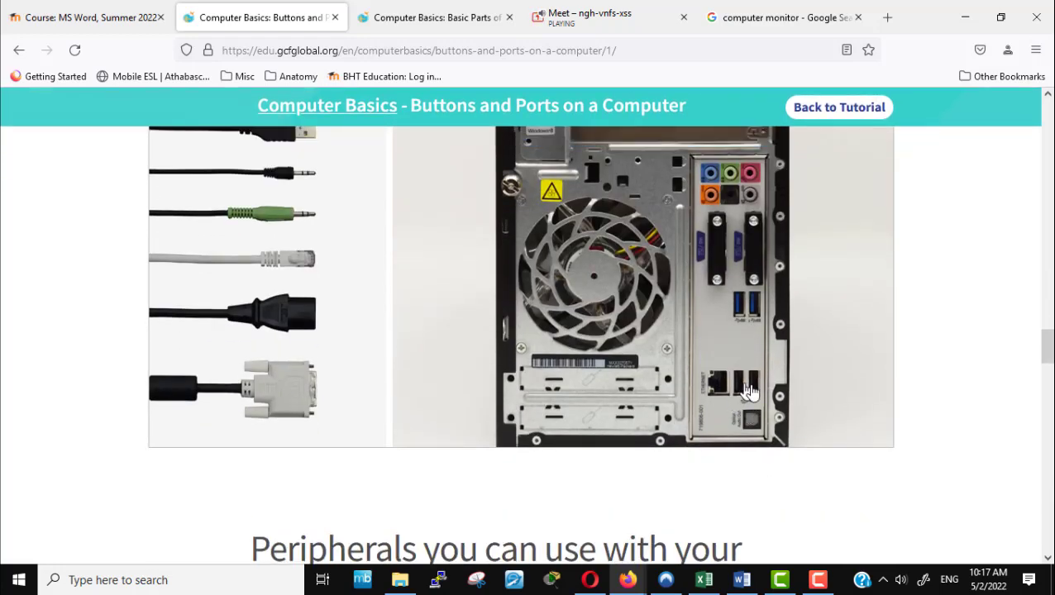
{"action": "scroll", "coordinate": [823, 440], "scroll_direction": "up", "scroll_amount": 5}
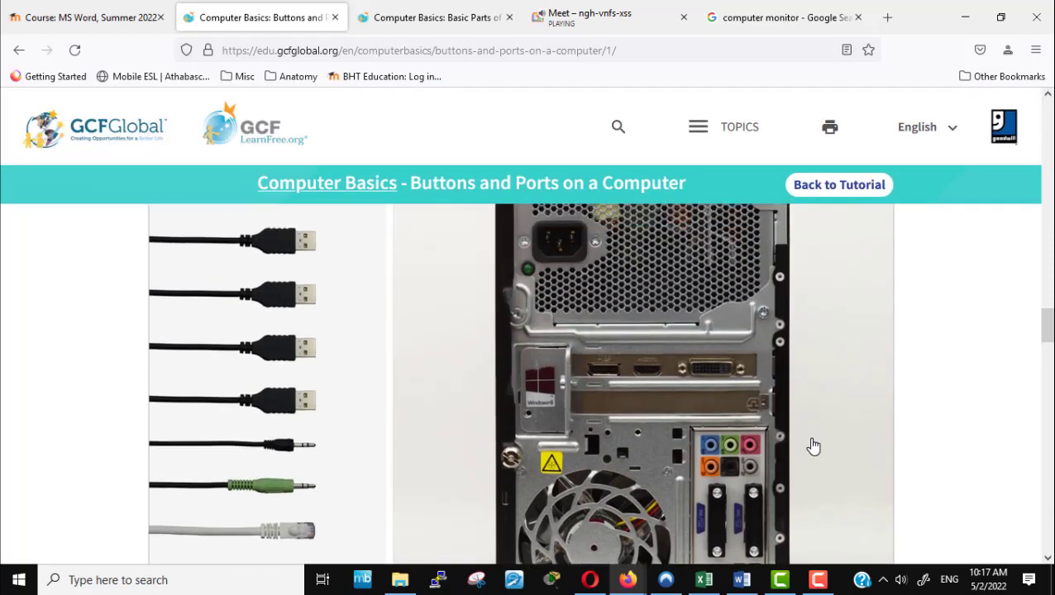
{"action": "scroll", "coordinate": [813, 446], "scroll_direction": "up", "scroll_amount": 3}
{"action": "scroll", "coordinate": [807, 446], "scroll_direction": "down", "scroll_amount": 5}
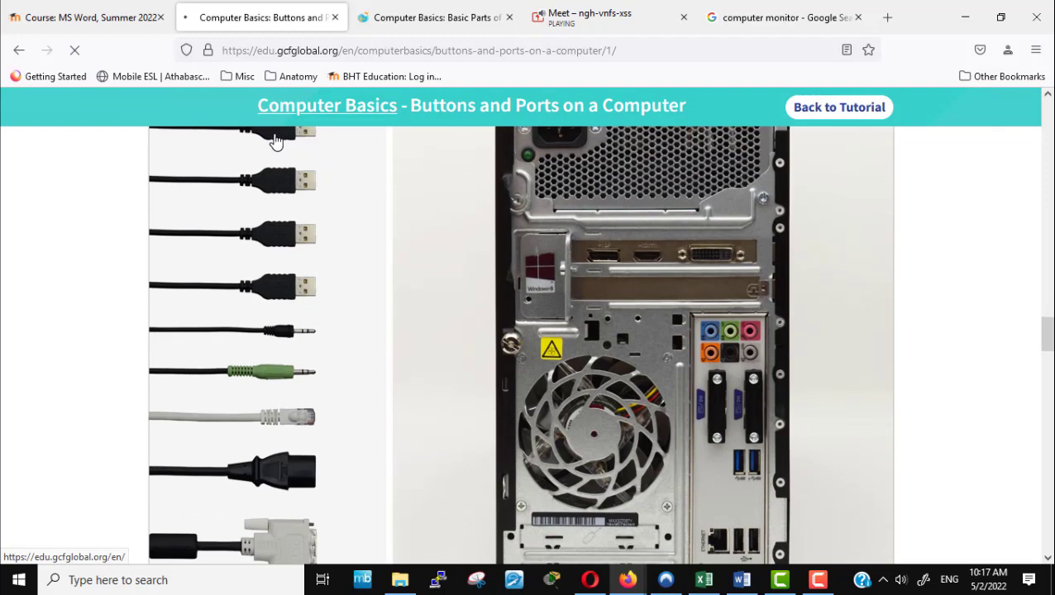
{"action": "left_click", "coordinate": [276, 143]}
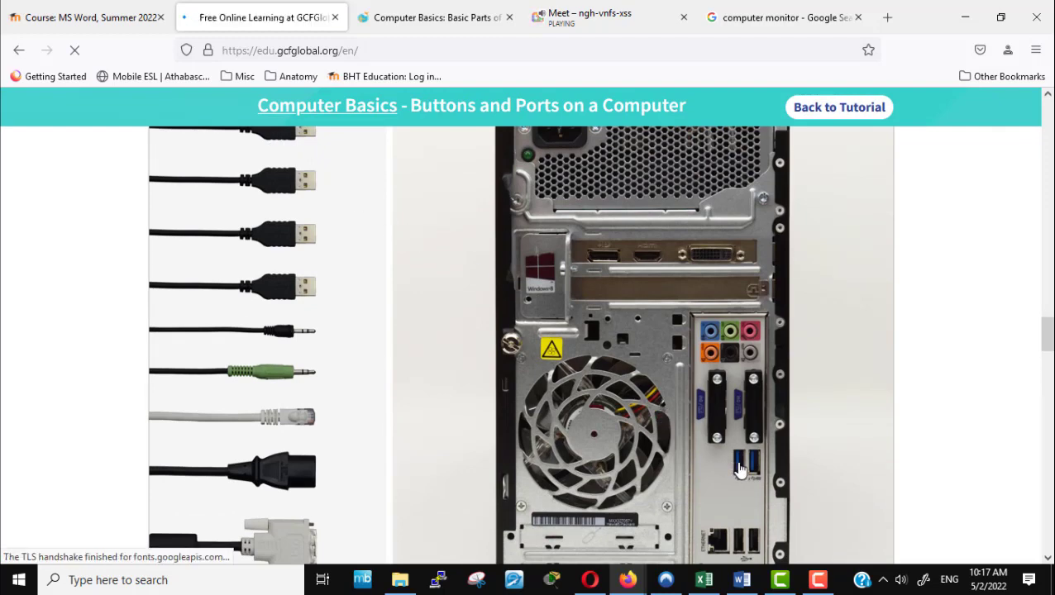
{"action": "scroll", "coordinate": [740, 468], "scroll_direction": "down", "scroll_amount": 5}
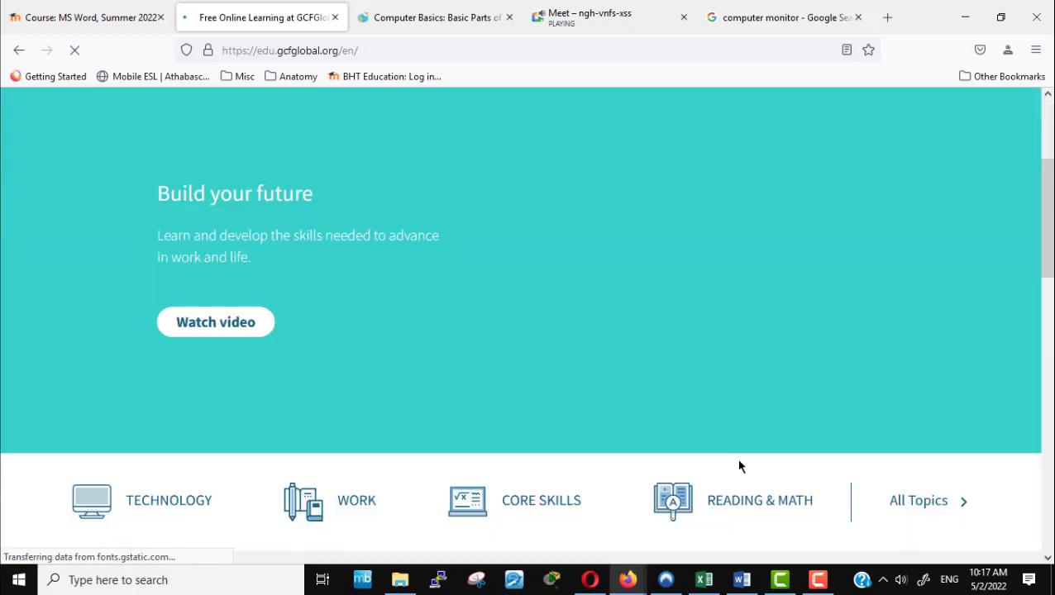
{"action": "left_click", "coordinate": [18, 49]}
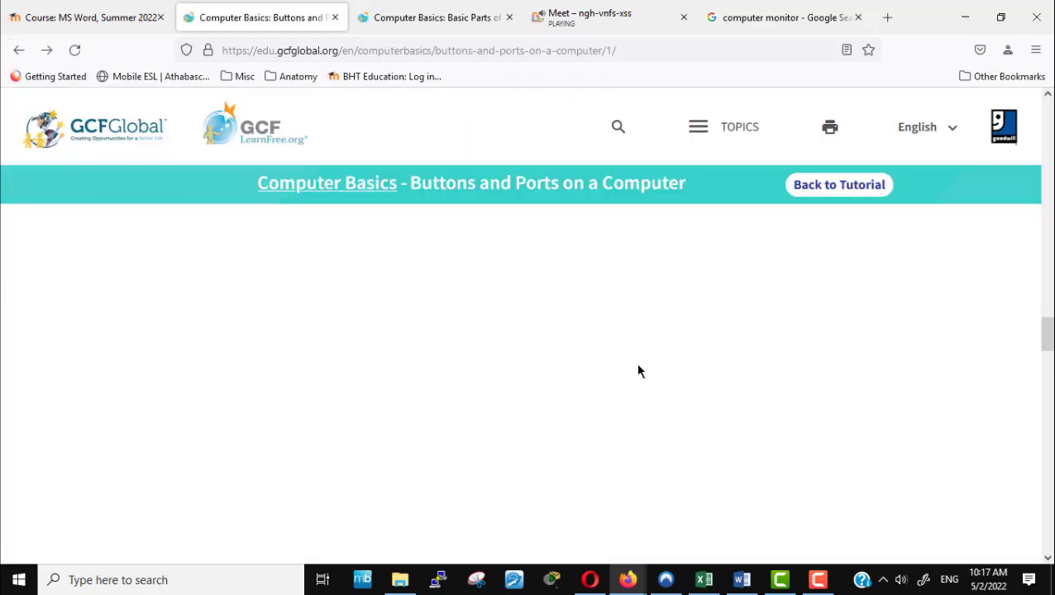
Step: Restart the Desktop version of the Connecting Cables game and proceed through its matching instructions
{"action": "scroll", "coordinate": [565, 365], "scroll_direction": "up", "scroll_amount": 3}
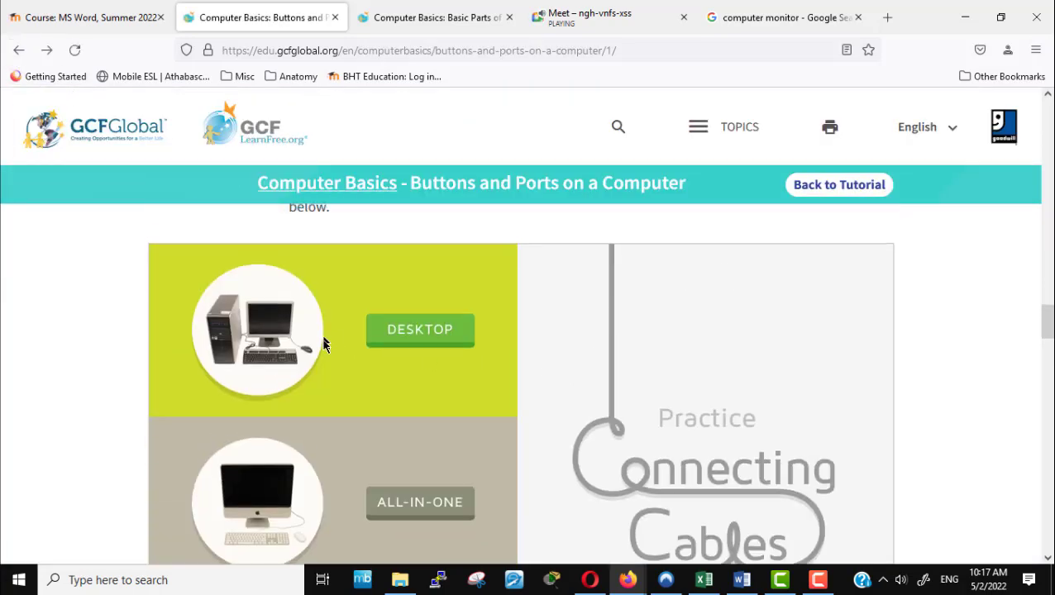
{"action": "left_click", "coordinate": [726, 396]}
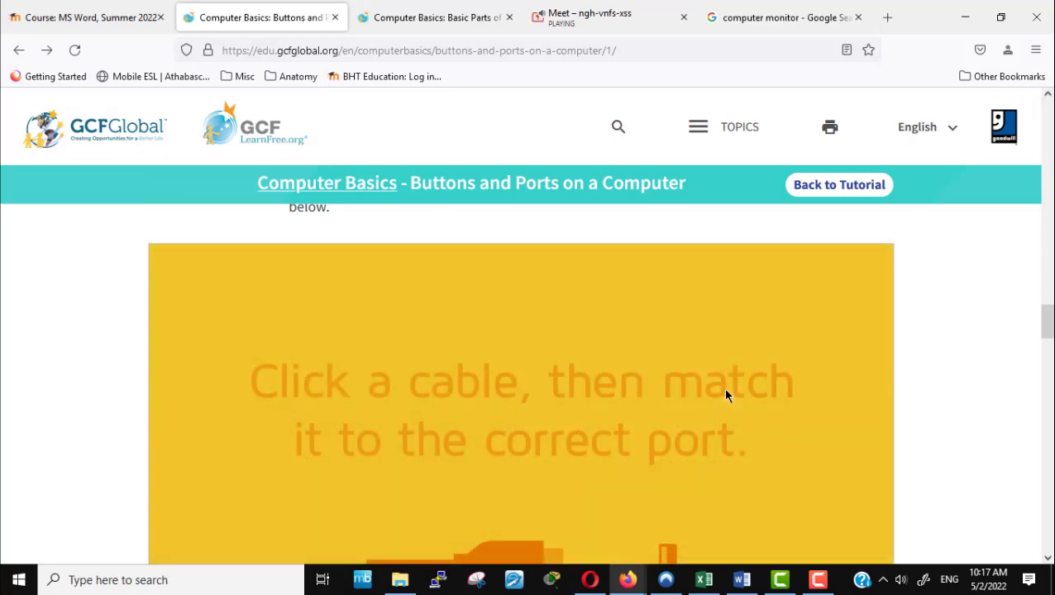
{"action": "scroll", "coordinate": [726, 396], "scroll_direction": "down", "scroll_amount": 3}
{"action": "left_click", "coordinate": [535, 341]}
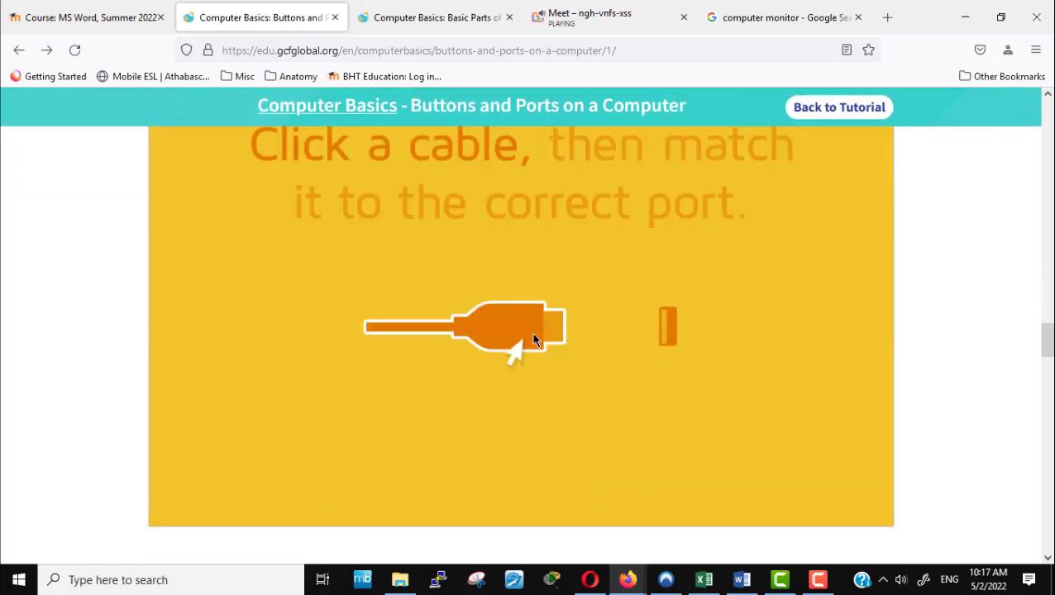
{"action": "left_click", "coordinate": [670, 339]}
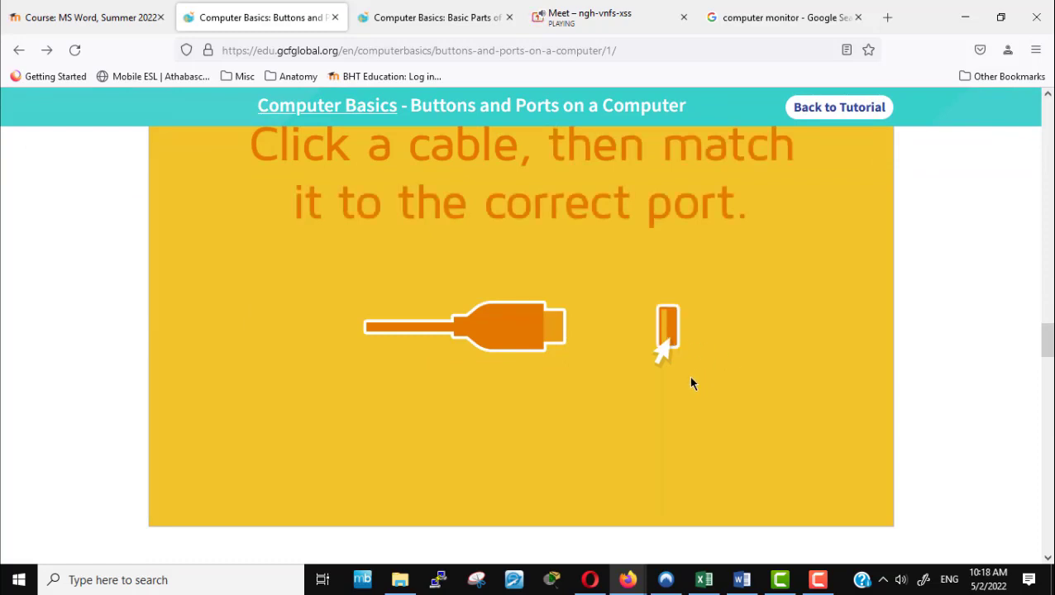
Step: Show the labels of the microphone and speakers/headphones cables, and inspect the network cable in the Desktop game
{"action": "scroll", "coordinate": [692, 383], "scroll_direction": "down", "scroll_amount": 3}
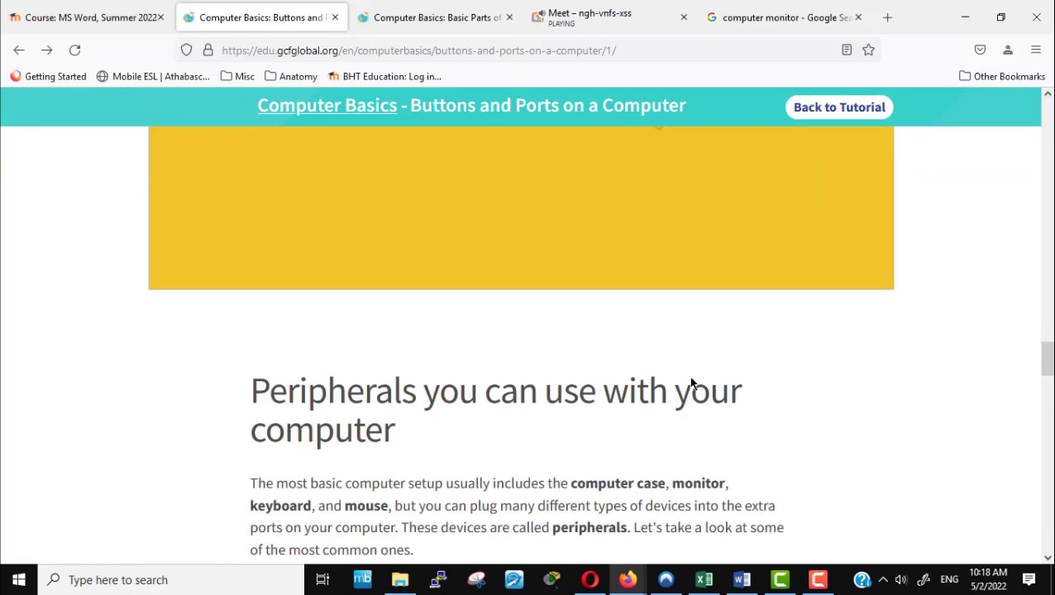
{"action": "scroll", "coordinate": [693, 383], "scroll_direction": "up", "scroll_amount": 3}
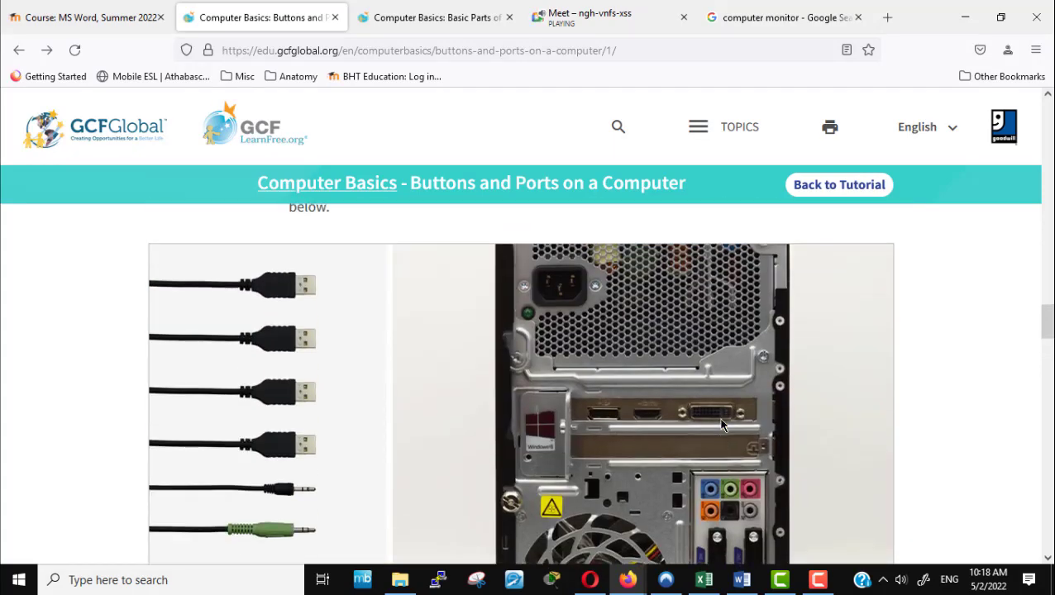
{"action": "scroll", "coordinate": [721, 425], "scroll_direction": "down", "scroll_amount": 2}
{"action": "mouse_move", "coordinate": [283, 213]}
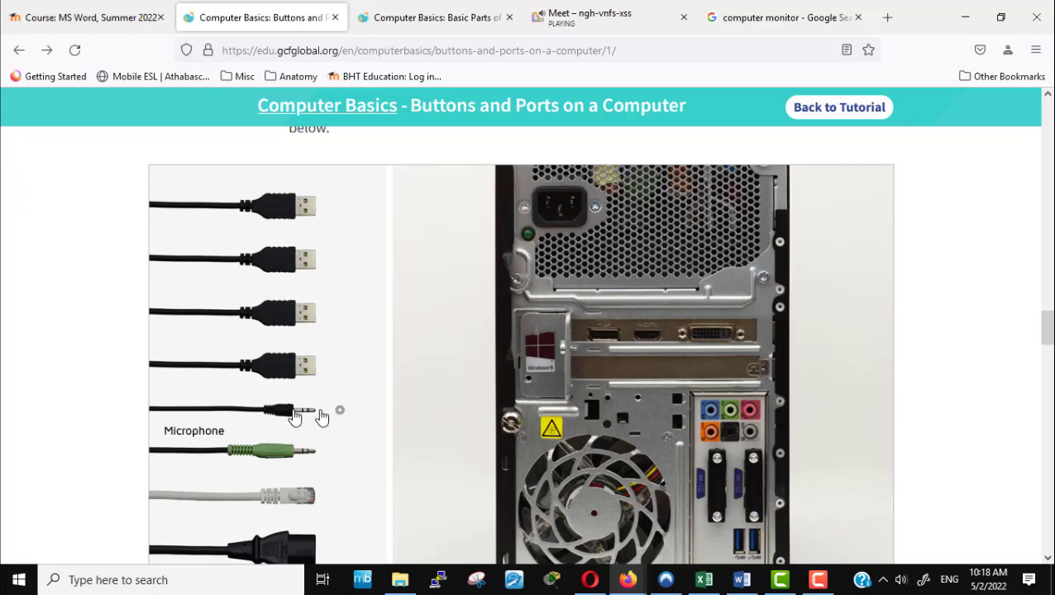
{"action": "mouse_move", "coordinate": [274, 459]}
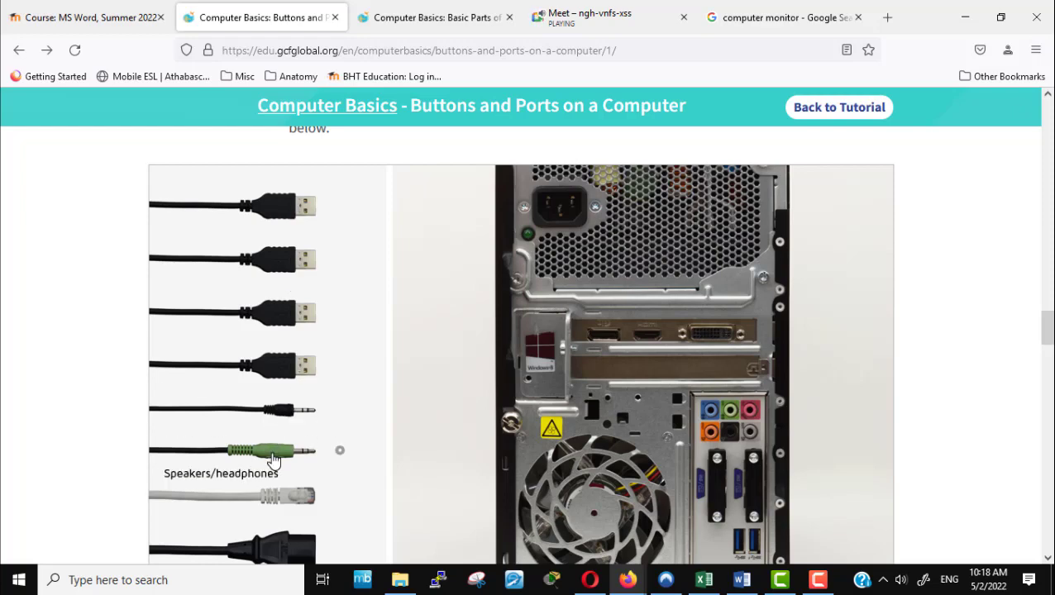
{"action": "scroll", "coordinate": [419, 428], "scroll_direction": "down", "scroll_amount": 2}
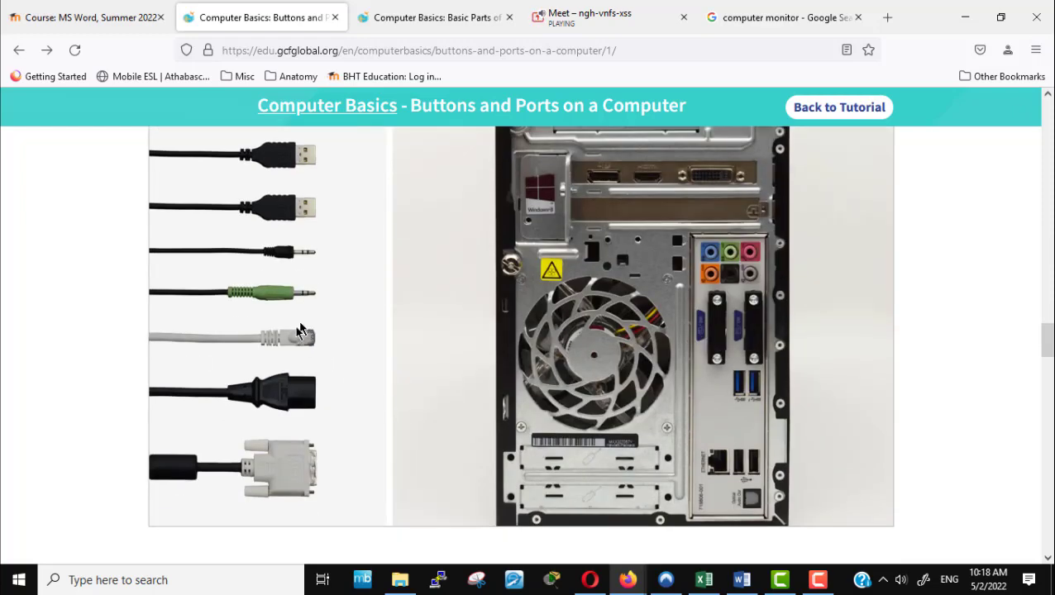
{"action": "mouse_move", "coordinate": [296, 346]}
{"action": "scroll", "coordinate": [351, 328], "scroll_direction": "up", "scroll_amount": 2}
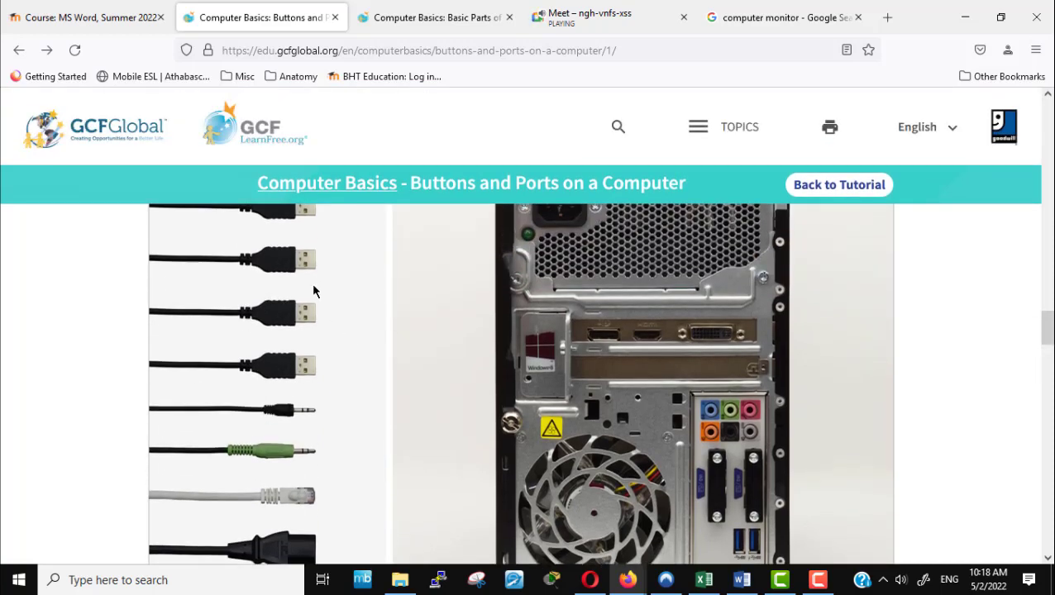
Step: Show the labels of the mouse and keyboard USB cables and compare them with the USB ports on the back panel
{"action": "mouse_move", "coordinate": [294, 264]}
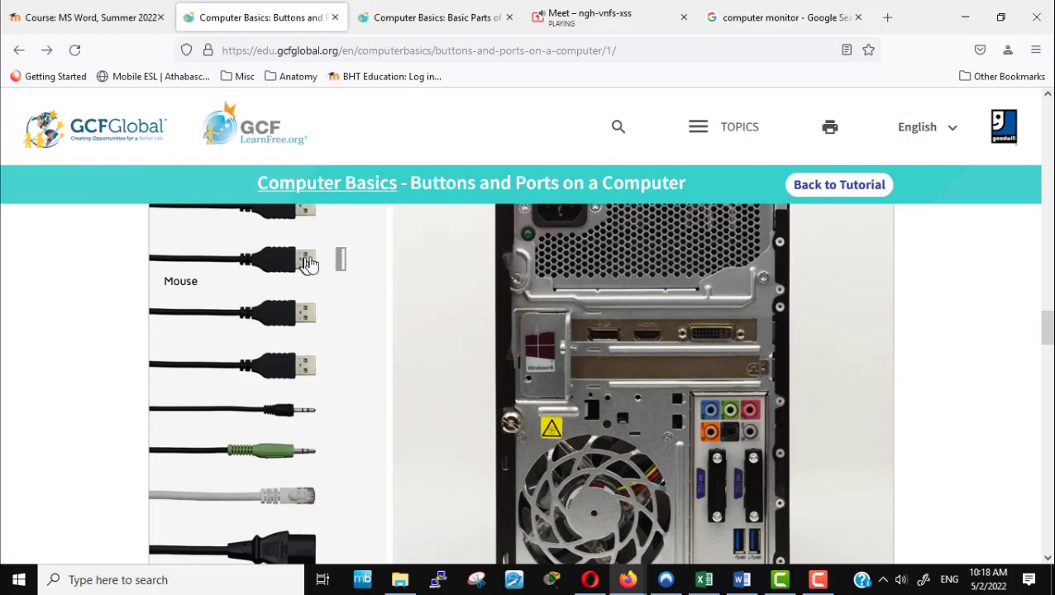
{"action": "scroll", "coordinate": [674, 399], "scroll_direction": "down", "scroll_amount": 3}
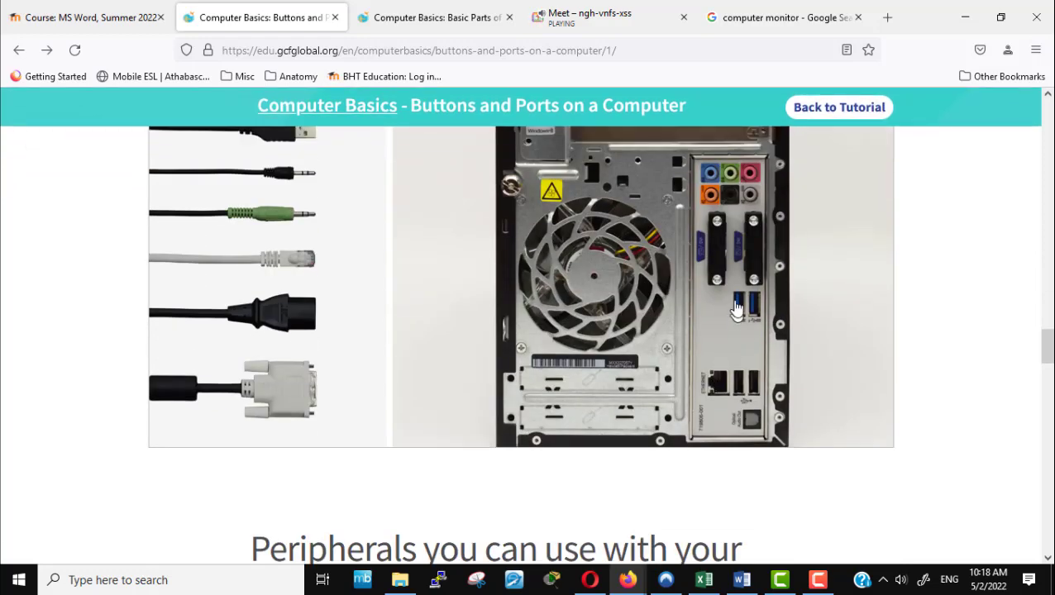
{"action": "scroll", "coordinate": [353, 278], "scroll_direction": "up", "scroll_amount": 2}
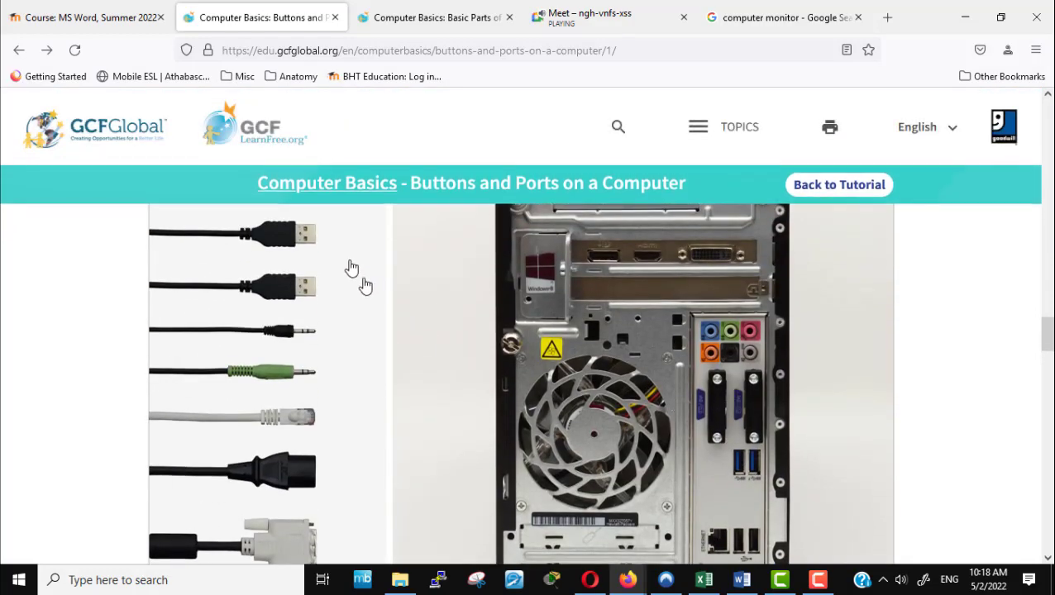
{"action": "mouse_move", "coordinate": [282, 294]}
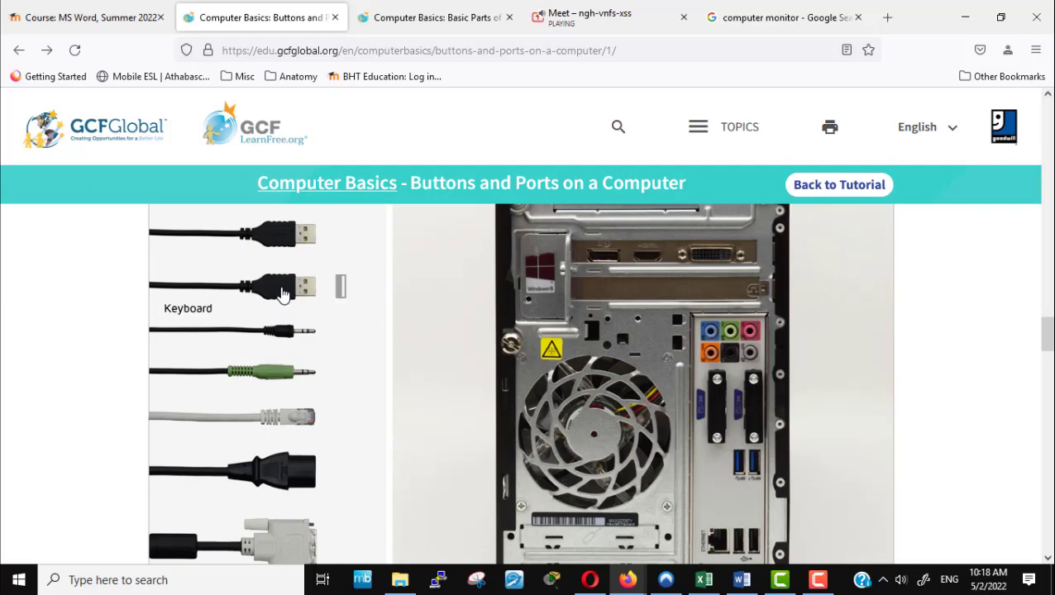
{"action": "scroll", "coordinate": [306, 302], "scroll_direction": "up", "scroll_amount": 2}
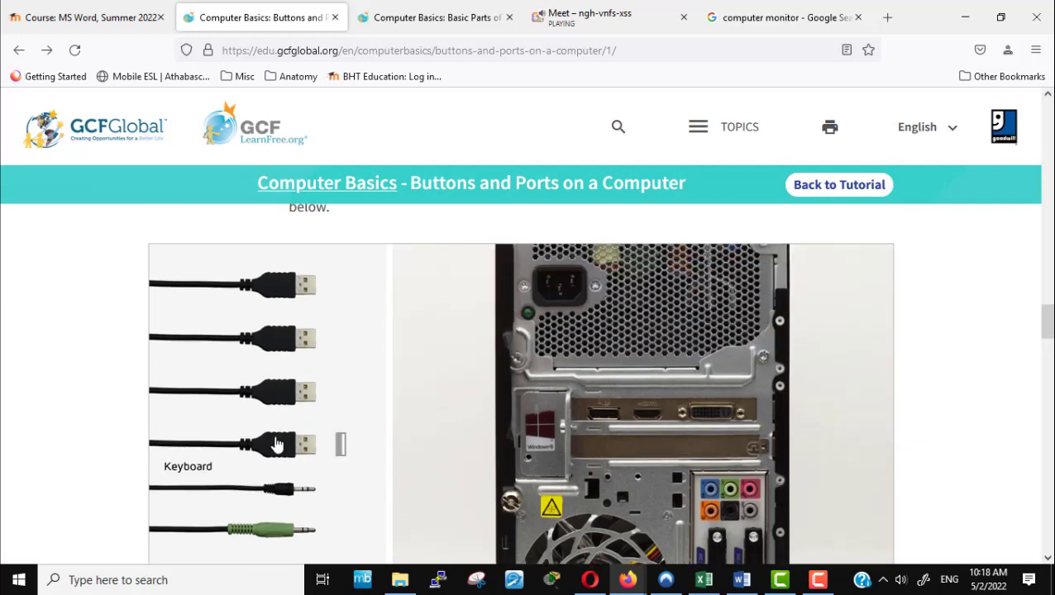
{"action": "scroll", "coordinate": [325, 428], "scroll_direction": "down", "scroll_amount": 3}
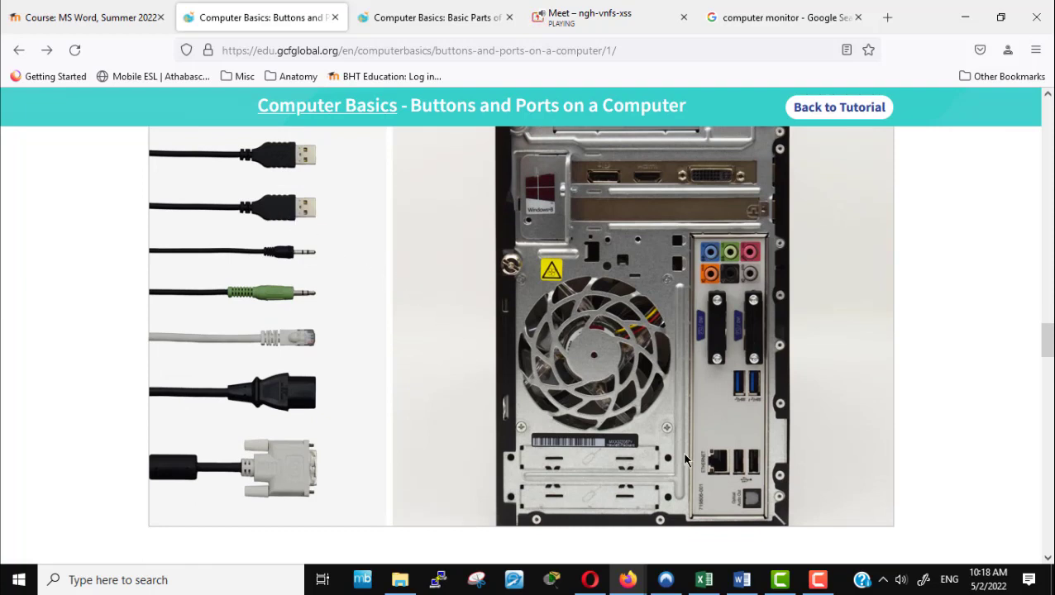
Step: Select the keyboard cable in the Desktop game and look over the other cables and the ports
{"action": "left_click", "coordinate": [307, 208]}
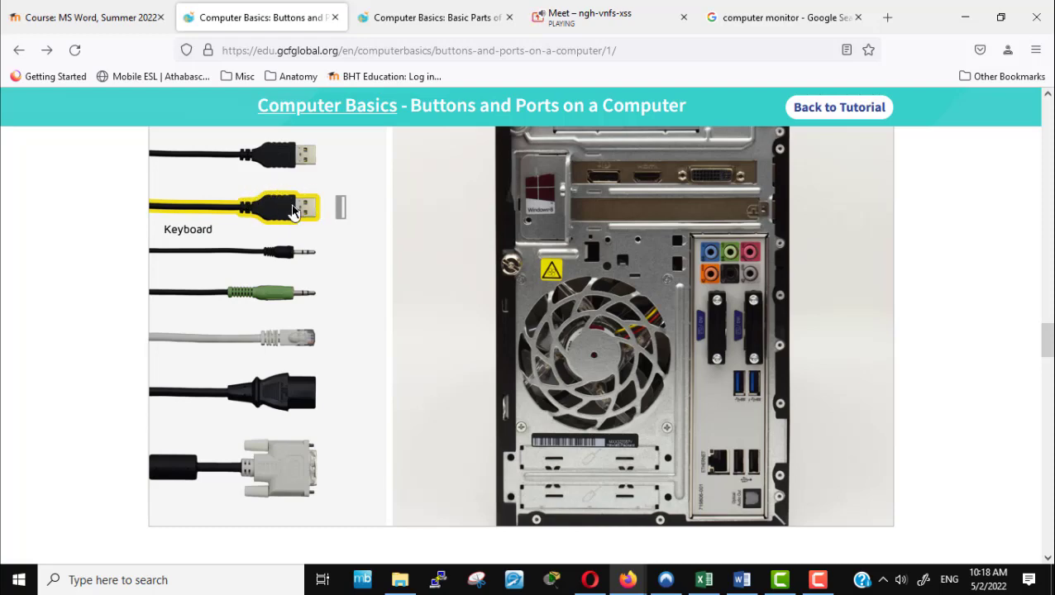
{"action": "scroll", "coordinate": [293, 208], "scroll_direction": "up", "scroll_amount": 4}
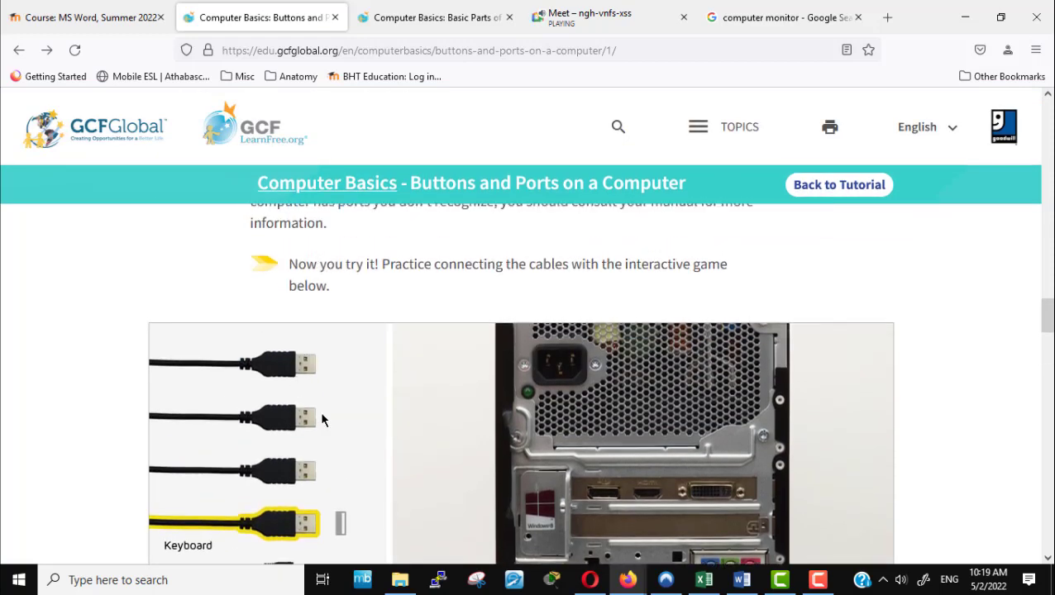
{"action": "scroll", "coordinate": [323, 418], "scroll_direction": "down", "scroll_amount": 4}
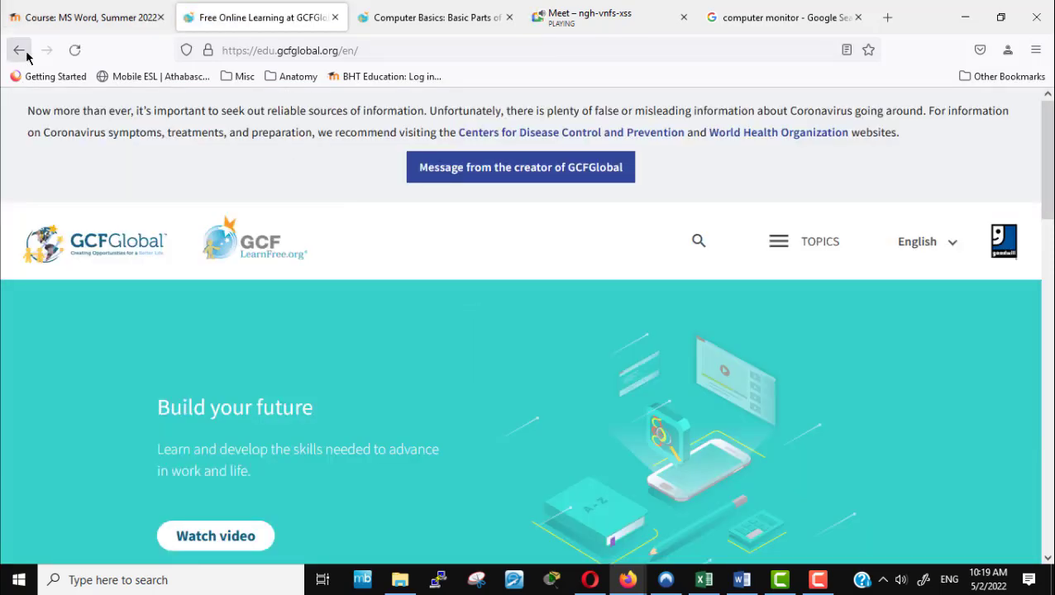
Step: Look through the GCFGlobal home page down to its footer
{"action": "scroll", "coordinate": [498, 263], "scroll_direction": "down", "scroll_amount": 3}
{"action": "scroll", "coordinate": [499, 263], "scroll_direction": "down", "scroll_amount": 10}
{"action": "scroll", "coordinate": [499, 263], "scroll_direction": "down", "scroll_amount": 5}
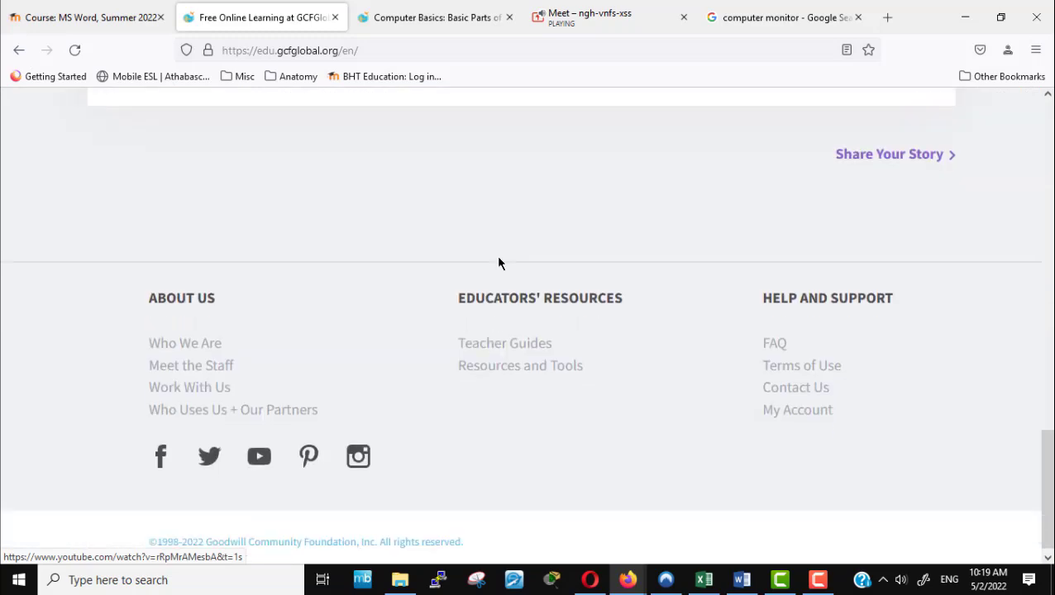
Step: Return to the Buttons and Ports on a Computer lesson and start the Desktop version of the cable-connecting game
{"action": "scroll", "coordinate": [498, 263], "scroll_direction": "up", "scroll_amount": 4}
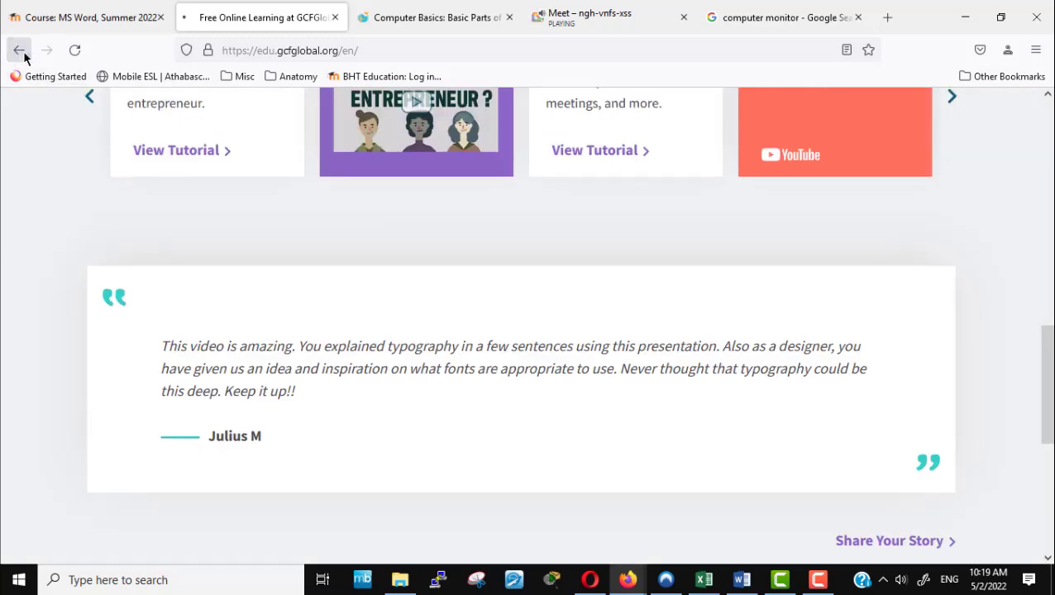
{"action": "left_click", "coordinate": [18, 51]}
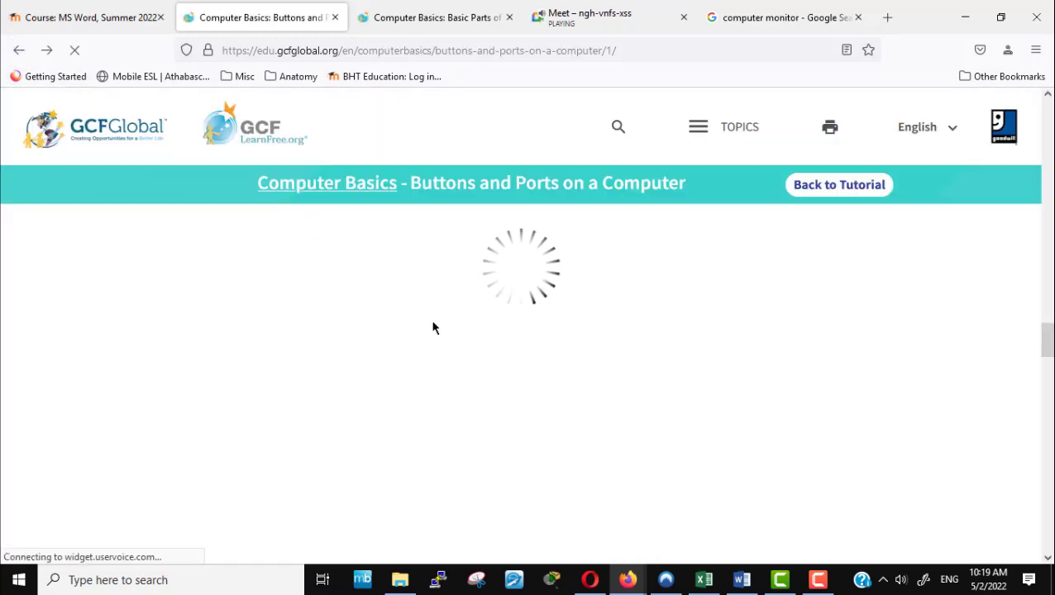
{"action": "scroll", "coordinate": [447, 348], "scroll_direction": "up", "scroll_amount": 4}
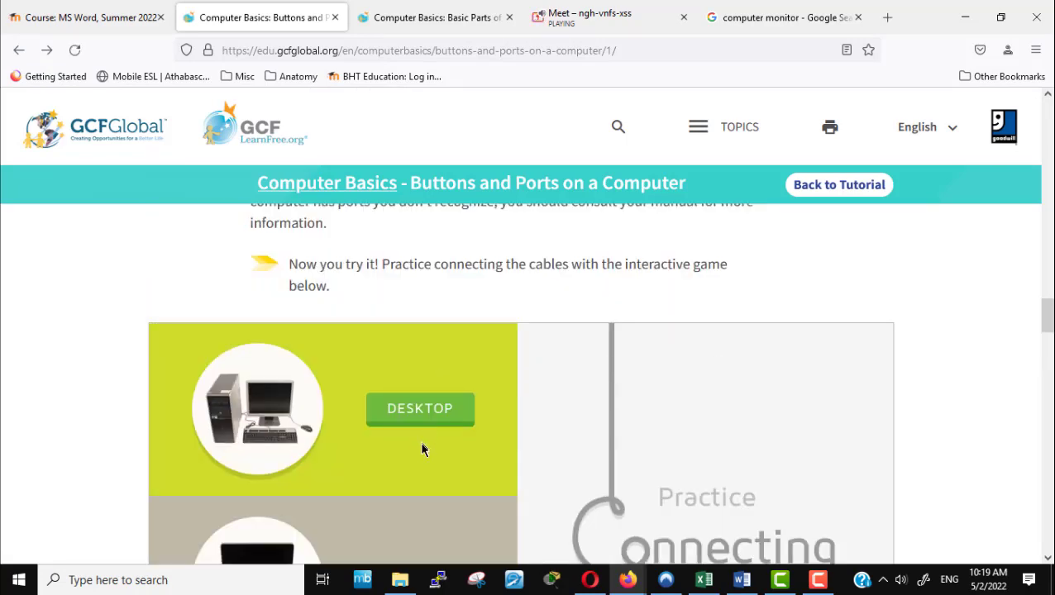
{"action": "left_click", "coordinate": [429, 411]}
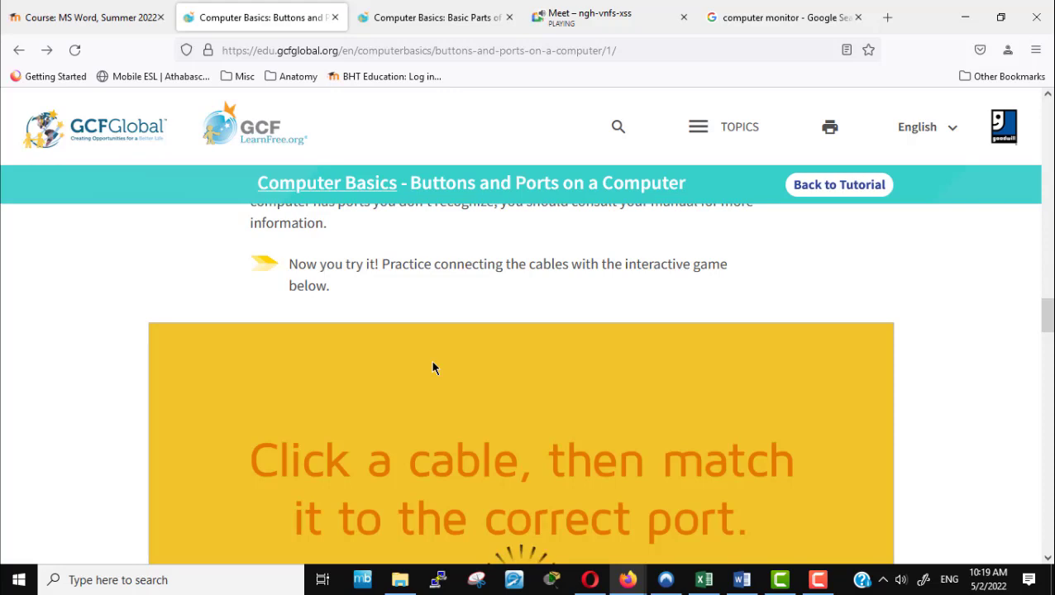
Step: Connect the printer and mouse cables to the two blue USB ports on the back of the desktop tower
{"action": "scroll", "coordinate": [675, 344], "scroll_direction": "down", "scroll_amount": 3}
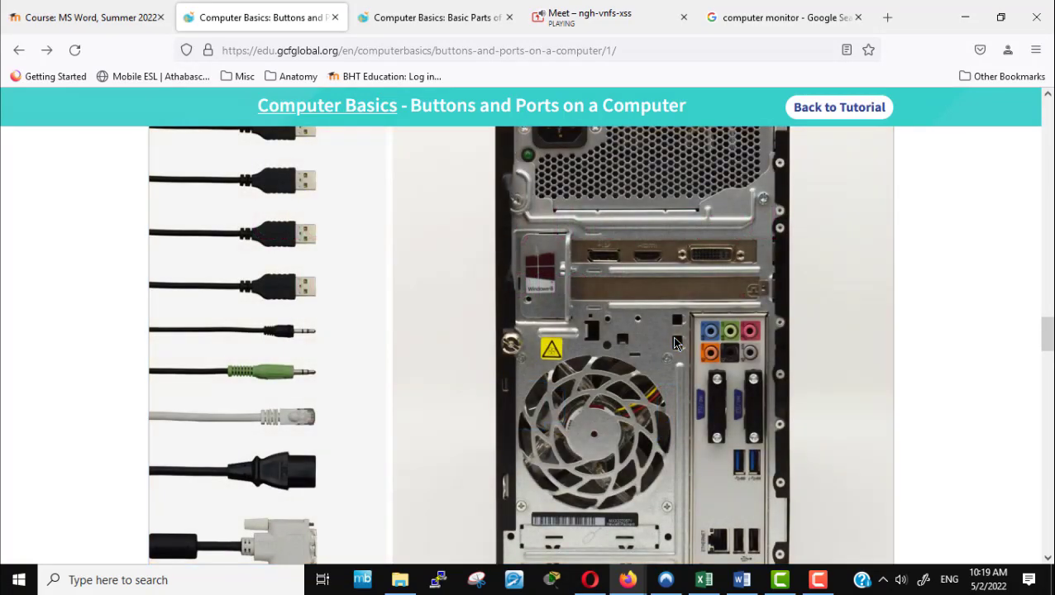
{"action": "scroll", "coordinate": [671, 337], "scroll_direction": "up", "scroll_amount": 5}
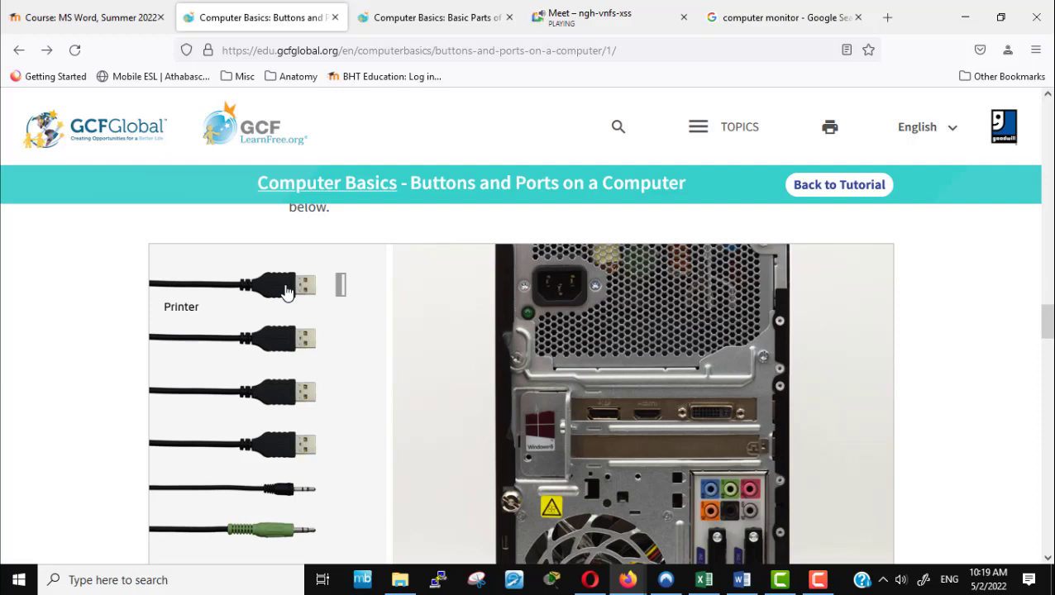
{"action": "left_click", "coordinate": [285, 291]}
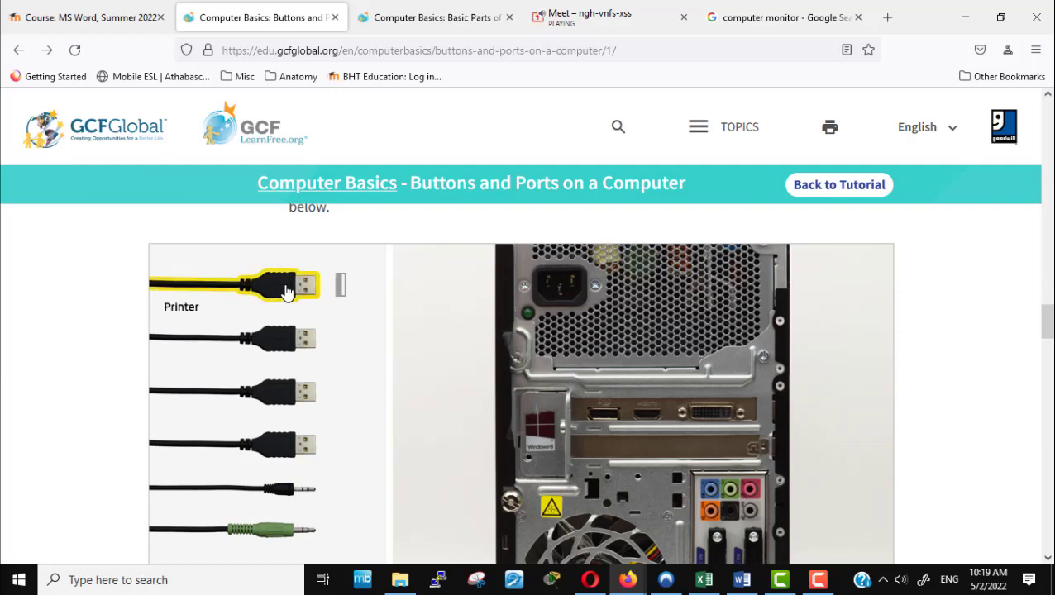
{"action": "scroll", "coordinate": [485, 343], "scroll_direction": "down", "scroll_amount": 1}
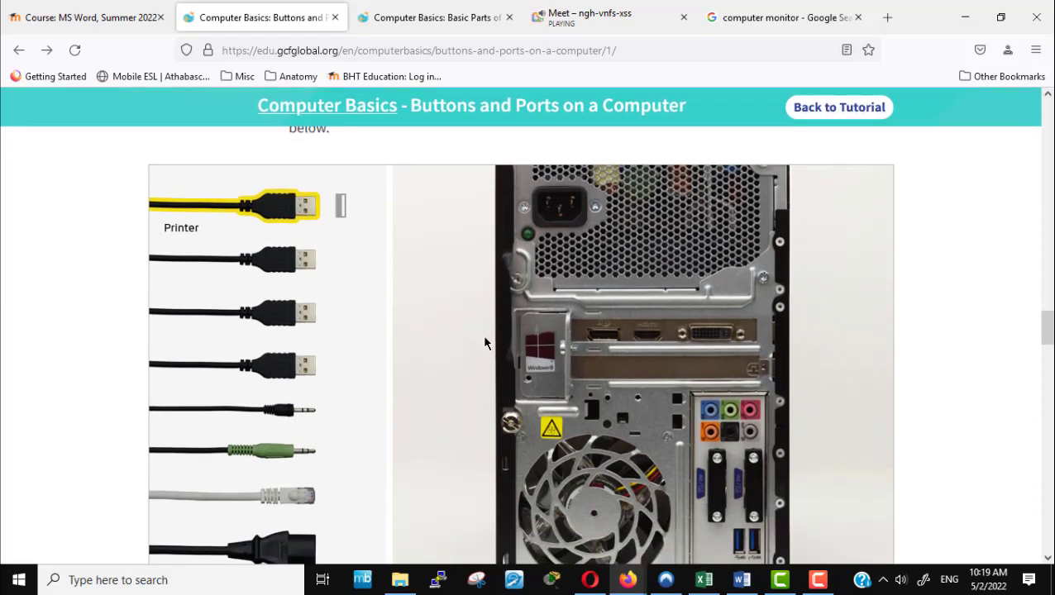
{"action": "scroll", "coordinate": [629, 441], "scroll_direction": "down", "scroll_amount": 3}
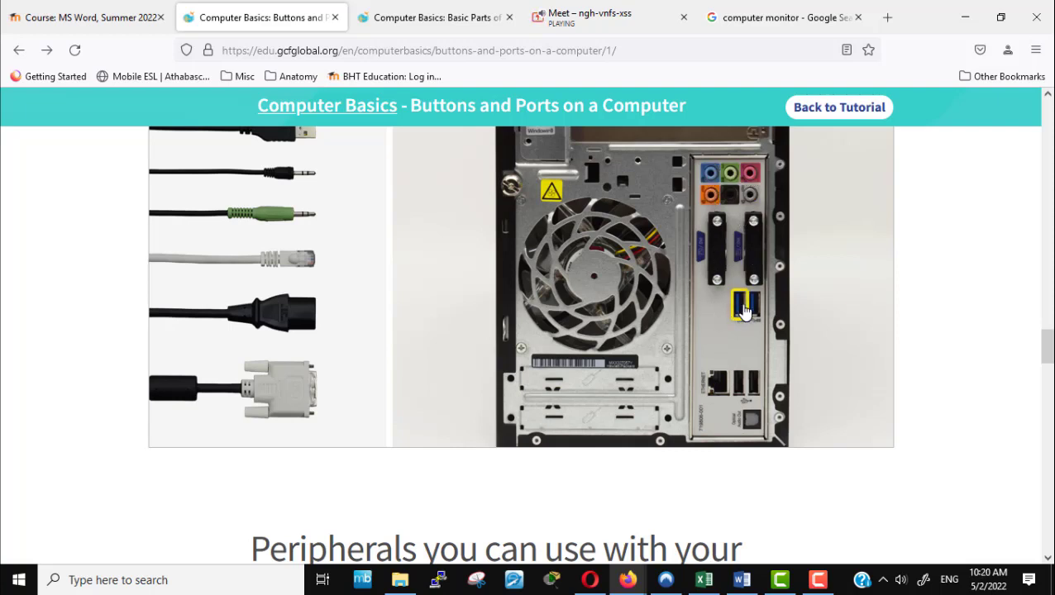
{"action": "scroll", "coordinate": [930, 389], "scroll_direction": "up", "scroll_amount": 3}
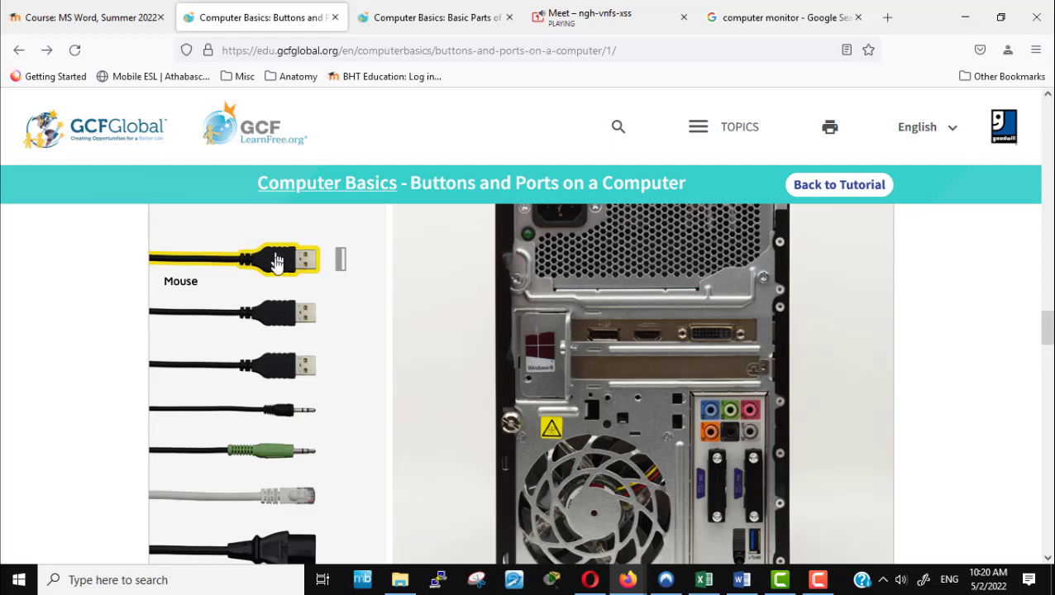
{"action": "scroll", "coordinate": [577, 381], "scroll_direction": "down", "scroll_amount": 3}
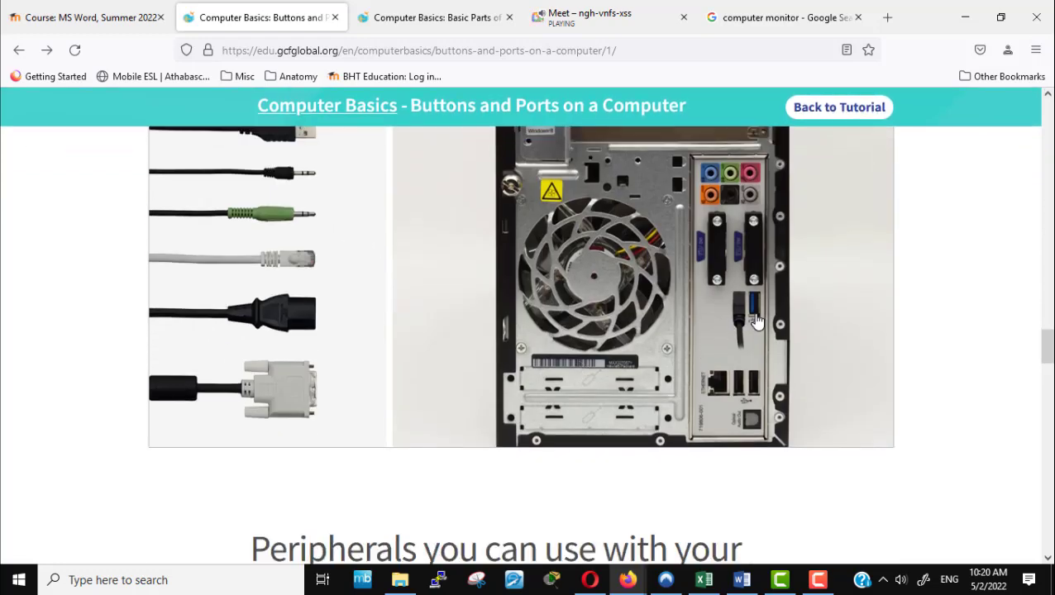
Step: Connect the mobile device and keyboard cables to the two black USB ports beside the Ethernet port
{"action": "scroll", "coordinate": [856, 499], "scroll_direction": "up", "scroll_amount": 4}
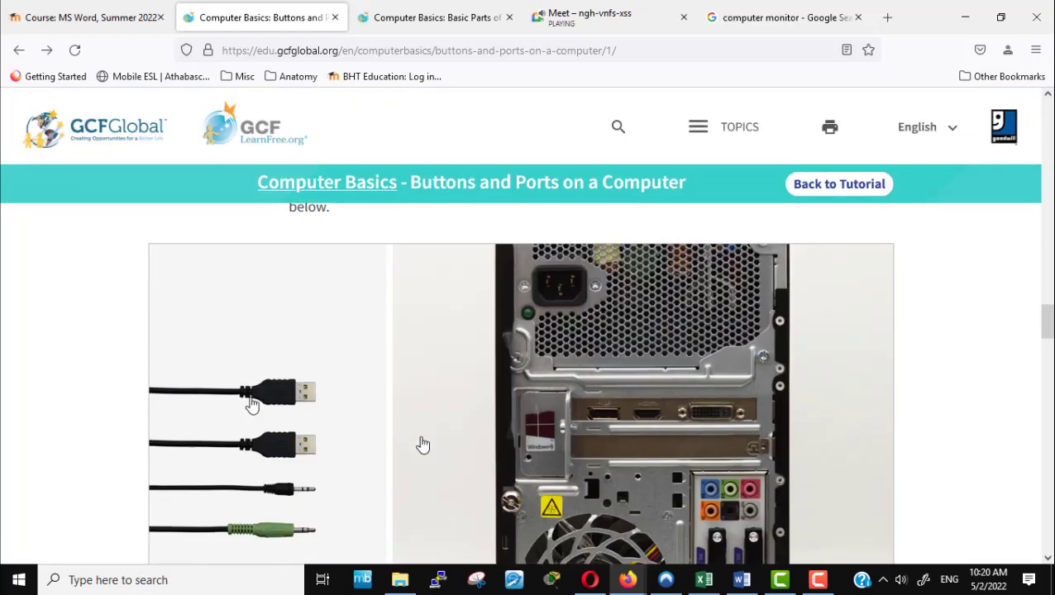
{"action": "left_click", "coordinate": [275, 396]}
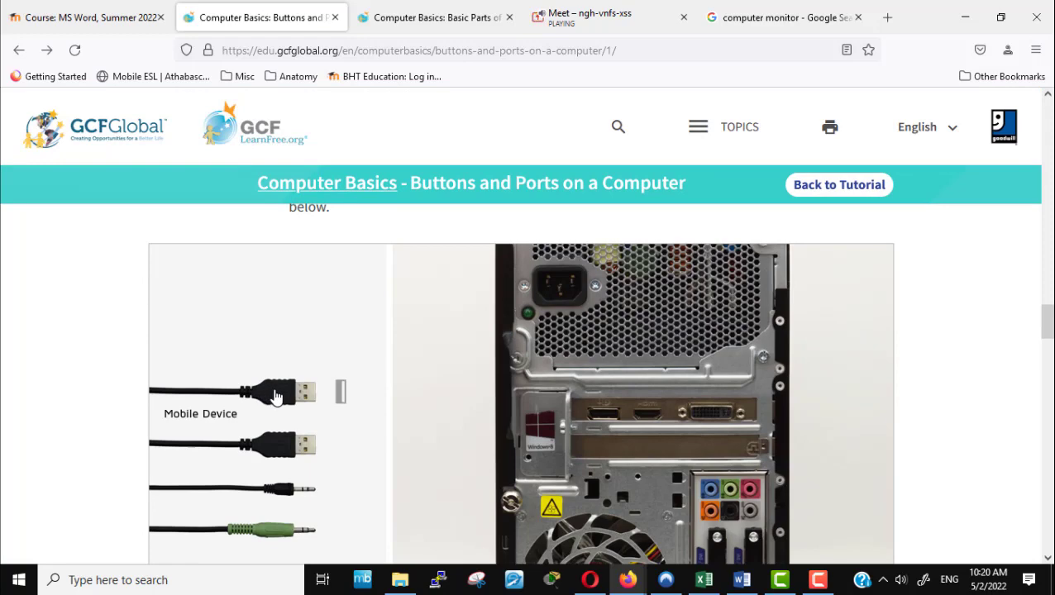
{"action": "left_click", "coordinate": [275, 396]}
{"action": "scroll", "coordinate": [277, 397], "scroll_direction": "down", "scroll_amount": 4}
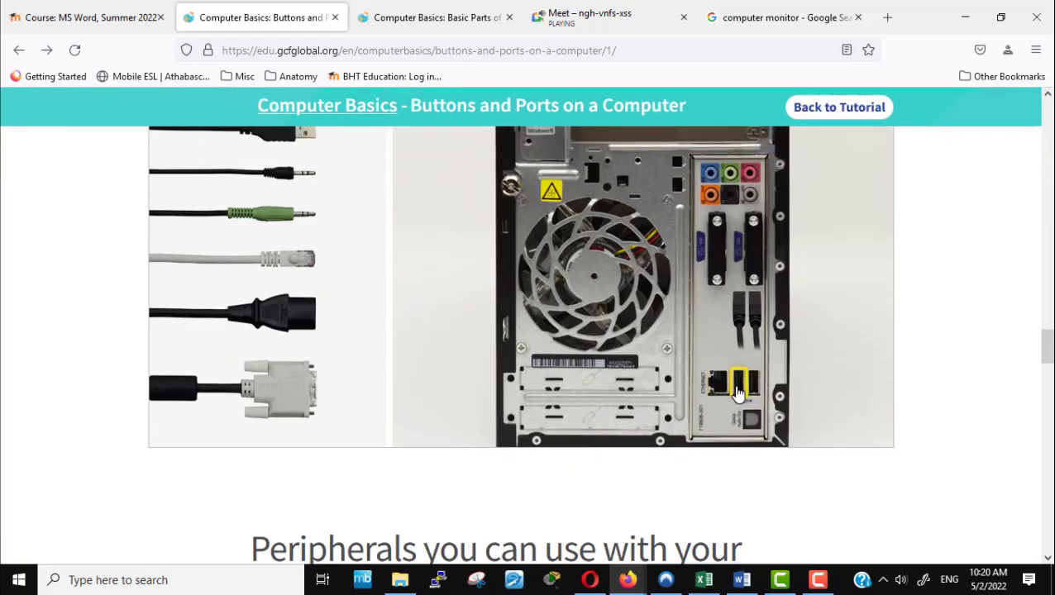
{"action": "scroll", "coordinate": [353, 460], "scroll_direction": "up", "scroll_amount": 1}
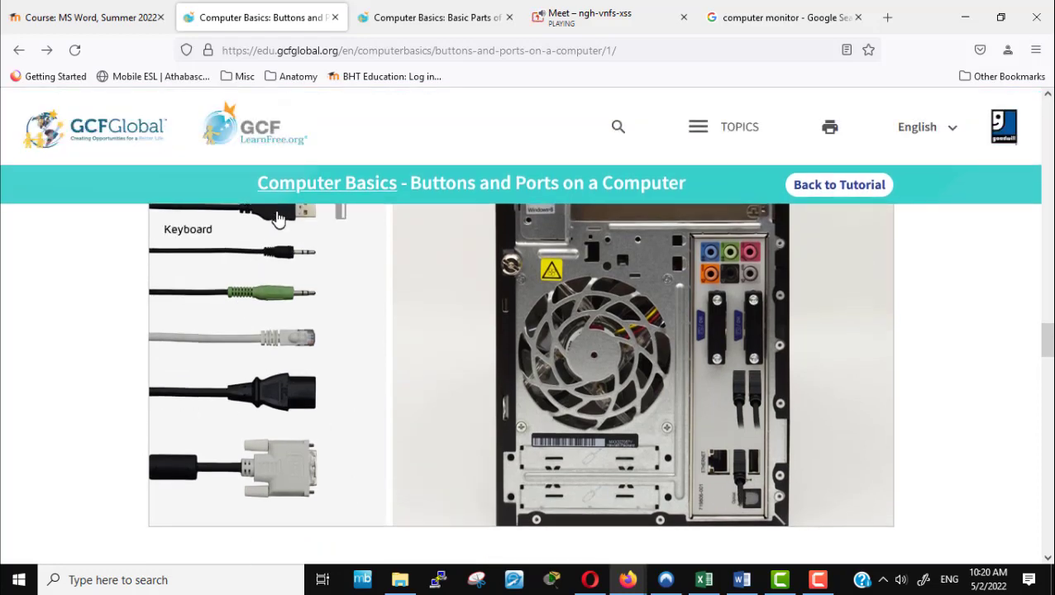
{"action": "scroll", "coordinate": [281, 228], "scroll_direction": "up", "scroll_amount": 2}
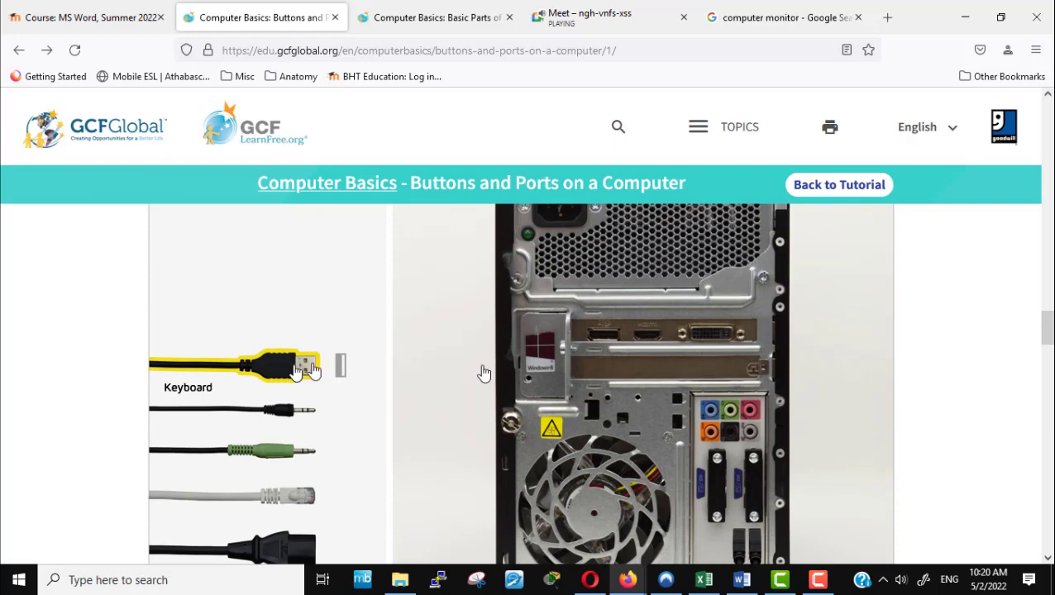
{"action": "scroll", "coordinate": [483, 372], "scroll_direction": "down", "scroll_amount": 3}
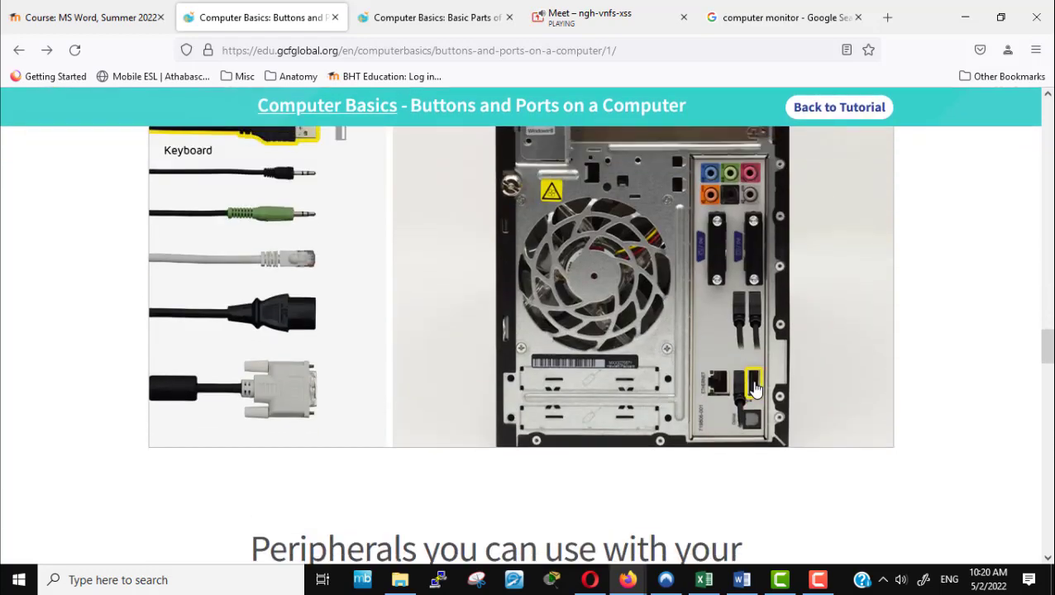
Step: Connect the microphone cable to the pink audio port and the speakers/headphones cable to the green one
{"action": "scroll", "coordinate": [430, 424], "scroll_direction": "up", "scroll_amount": 1}
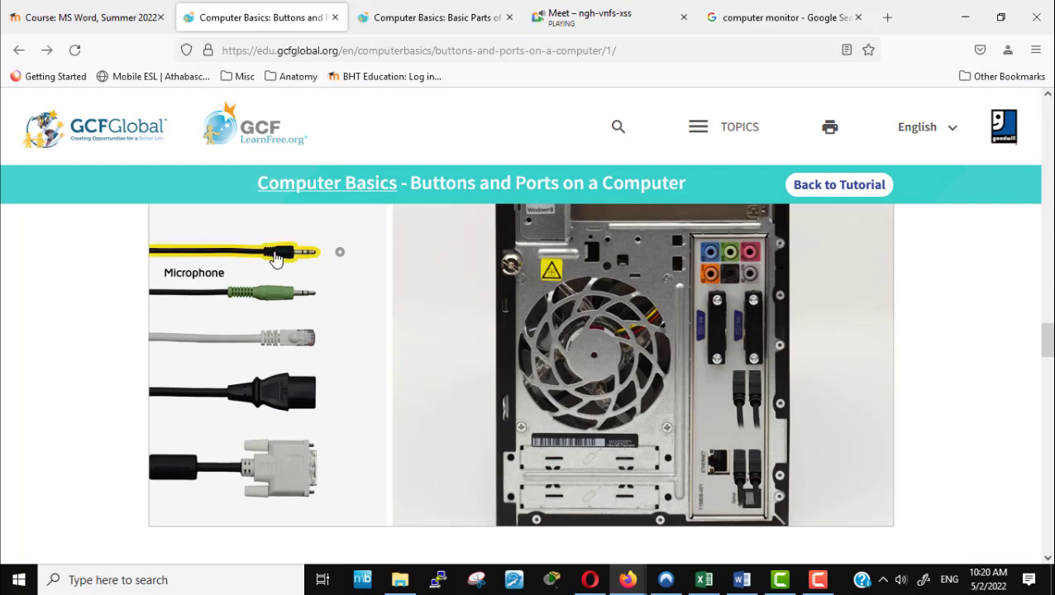
{"action": "scroll", "coordinate": [431, 368], "scroll_direction": "up", "scroll_amount": 2}
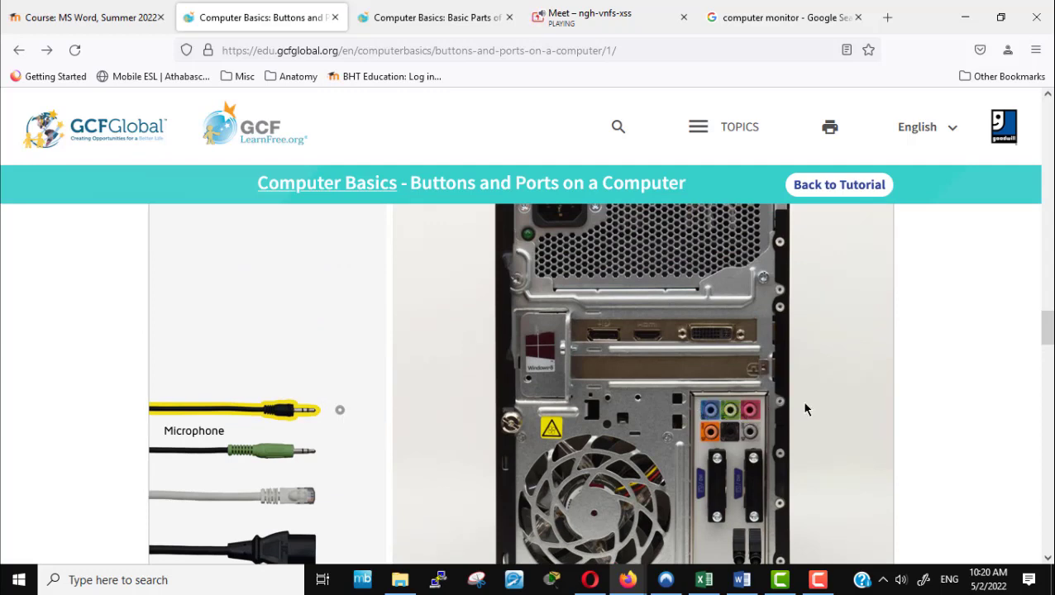
{"action": "left_click", "coordinate": [751, 414]}
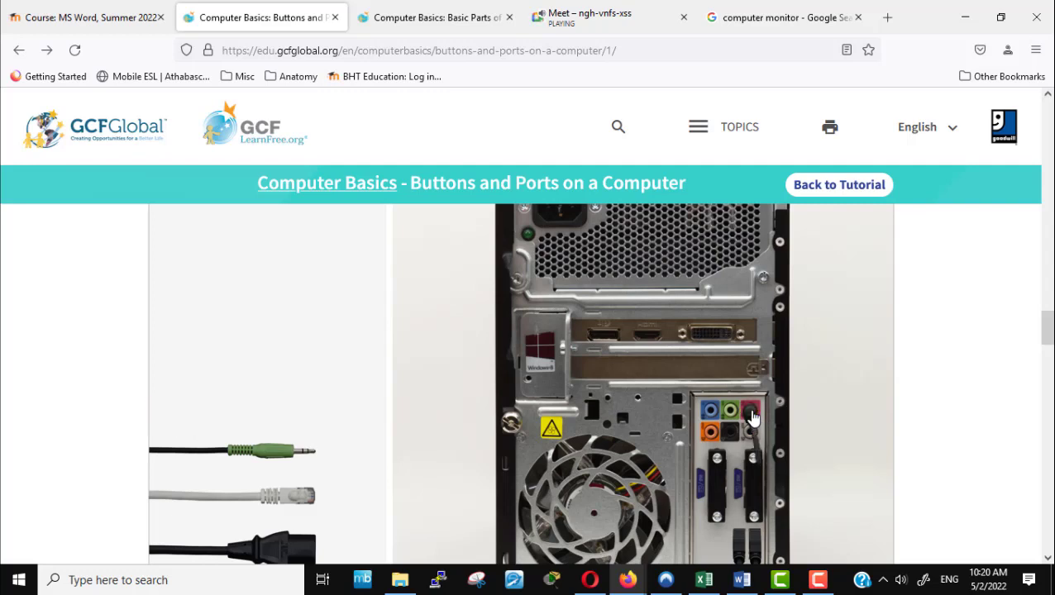
{"action": "left_click", "coordinate": [278, 460]}
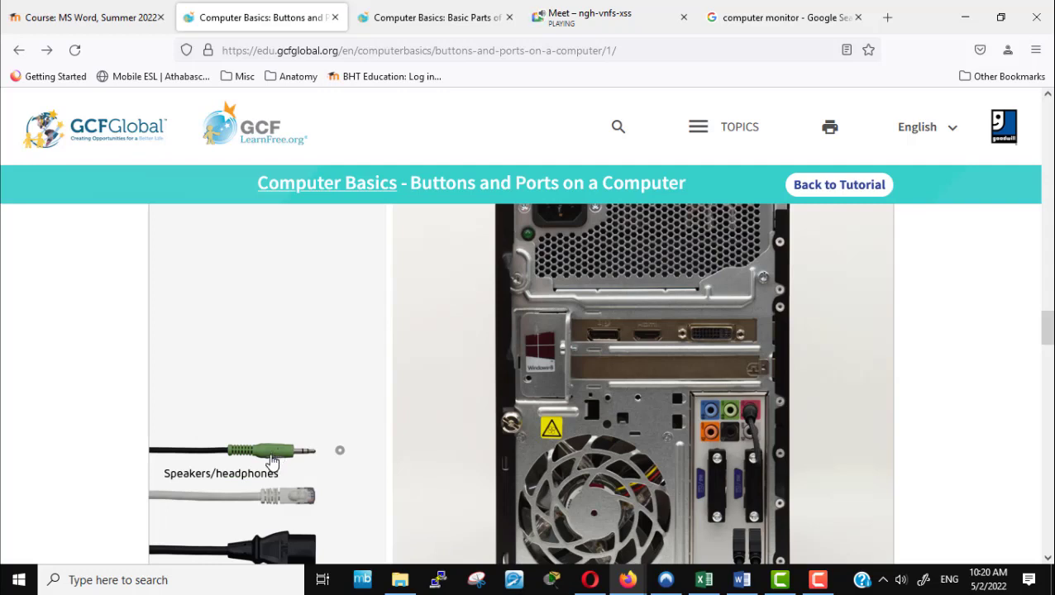
{"action": "left_click", "coordinate": [278, 456]}
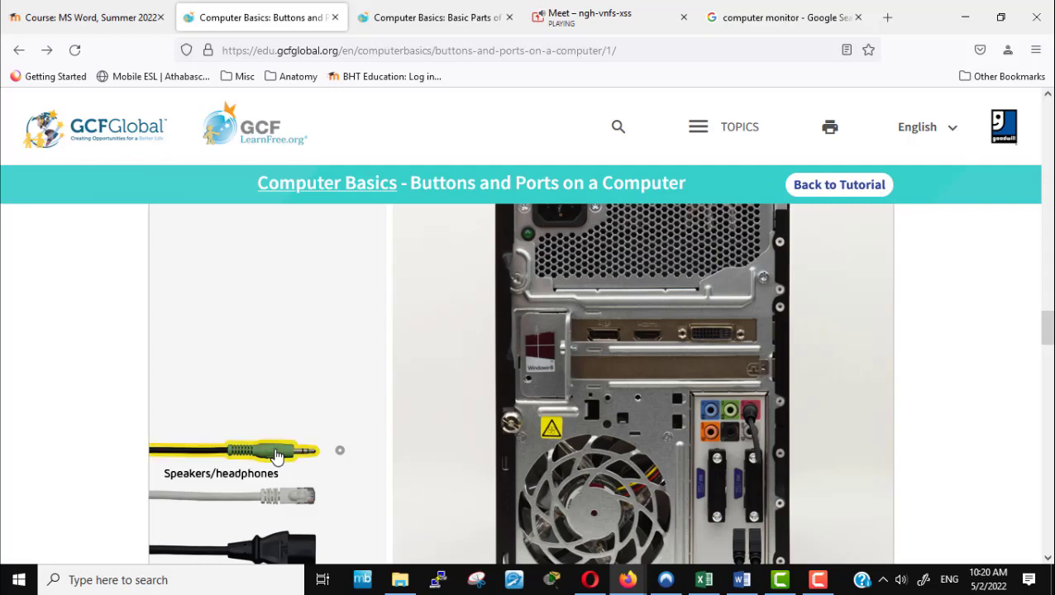
{"action": "left_click", "coordinate": [731, 417]}
Step: Connect the Ethernet cable to the Ethernet port and the power cable to the power socket of the tower
{"action": "scroll", "coordinate": [893, 497], "scroll_direction": "down", "scroll_amount": 3}
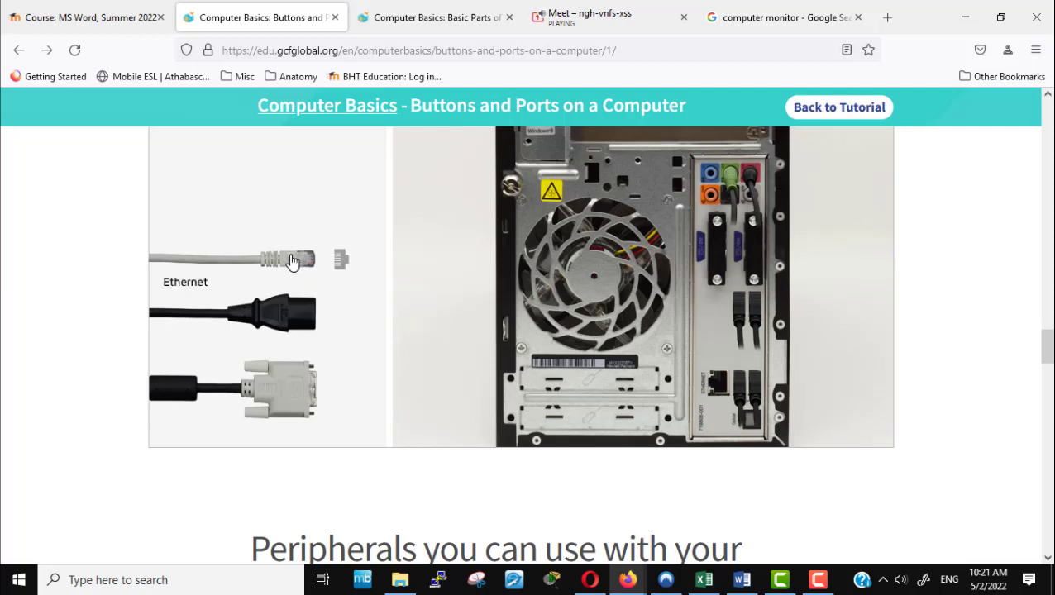
{"action": "left_click", "coordinate": [292, 262]}
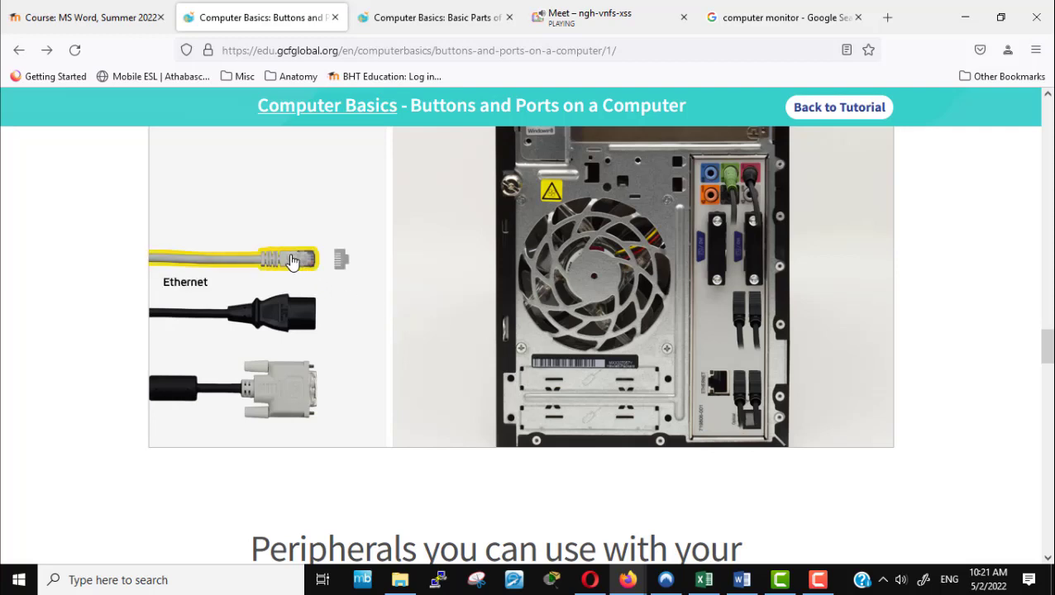
{"action": "left_click", "coordinate": [718, 390]}
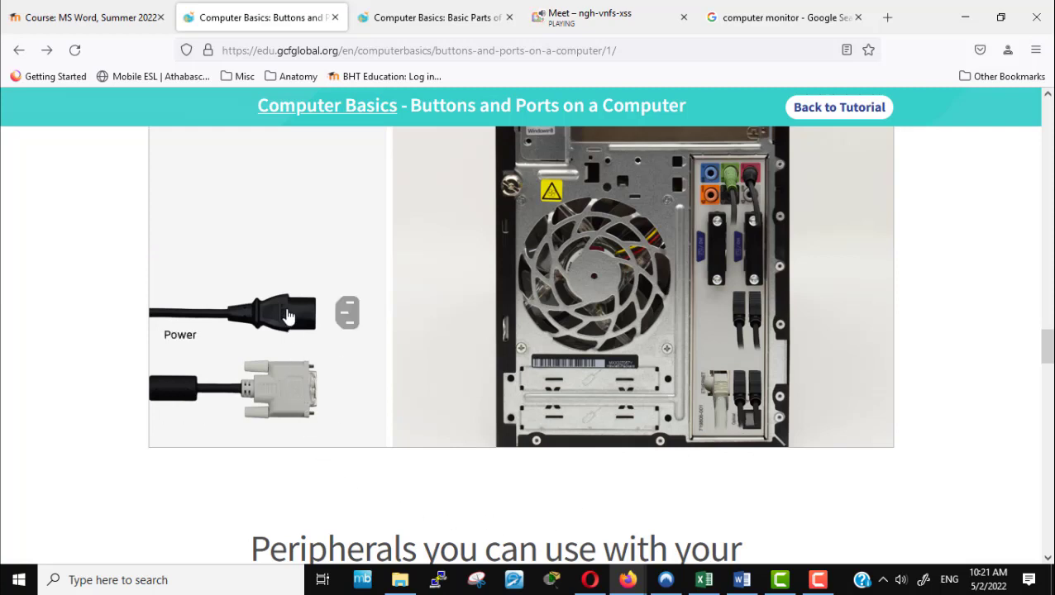
{"action": "left_click", "coordinate": [288, 317]}
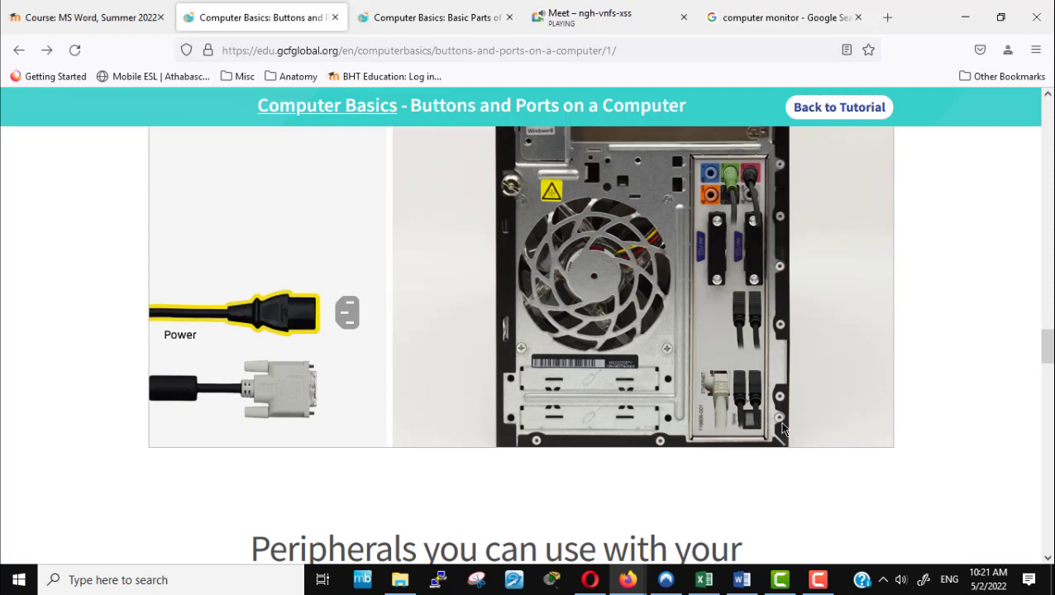
{"action": "scroll", "coordinate": [496, 314], "scroll_direction": "up", "scroll_amount": 4}
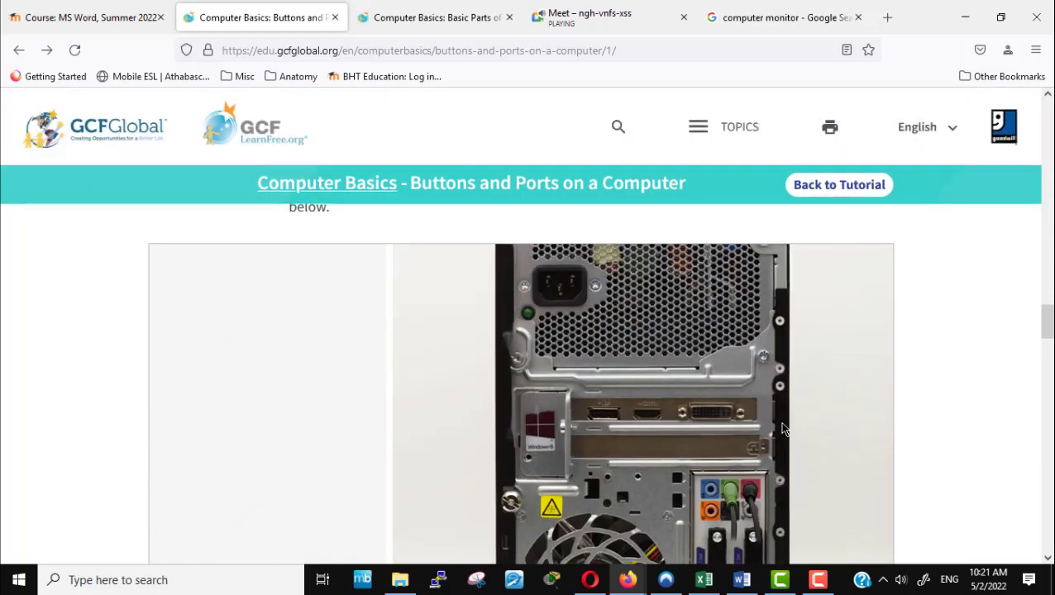
{"action": "left_click", "coordinate": [545, 291]}
Step: Connect the monitor cable to the wide white video port beside the HDMI port on the tower
{"action": "scroll", "coordinate": [472, 466], "scroll_direction": "down", "scroll_amount": 4}
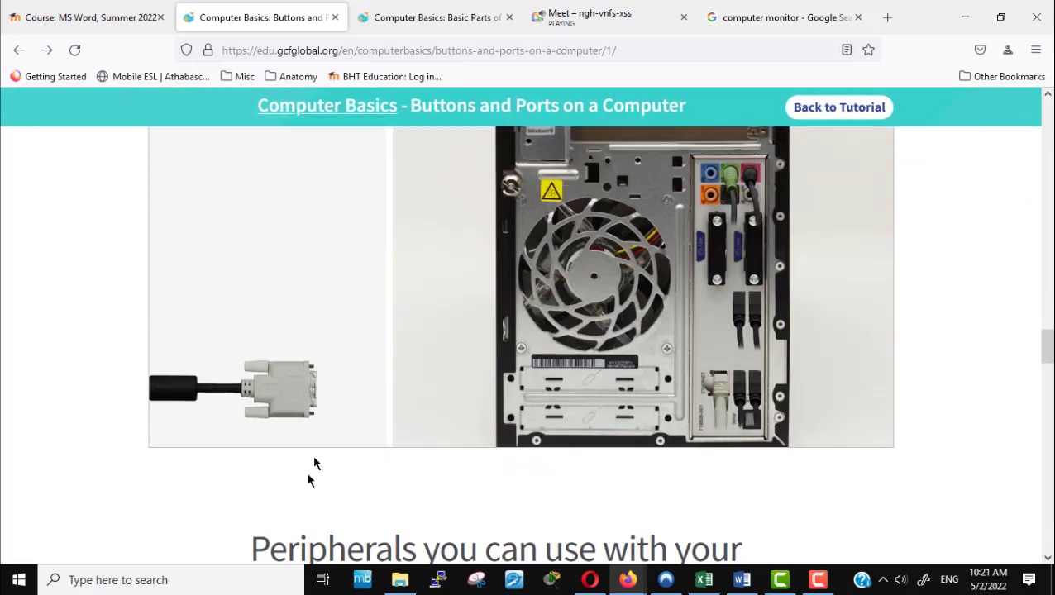
{"action": "mouse_move", "coordinate": [290, 392]}
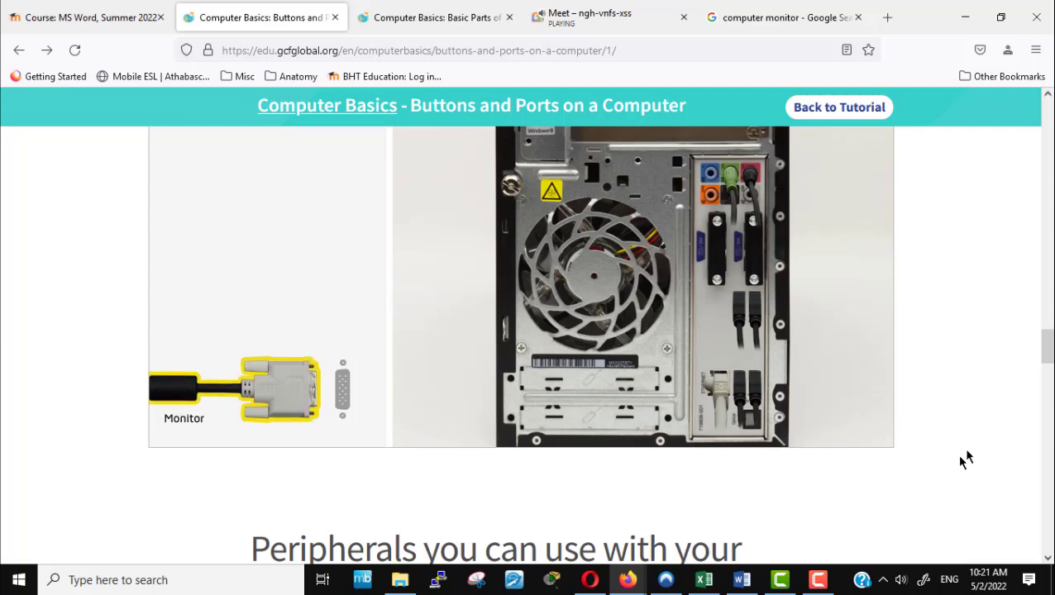
{"action": "scroll", "coordinate": [972, 449], "scroll_direction": "up", "scroll_amount": 2}
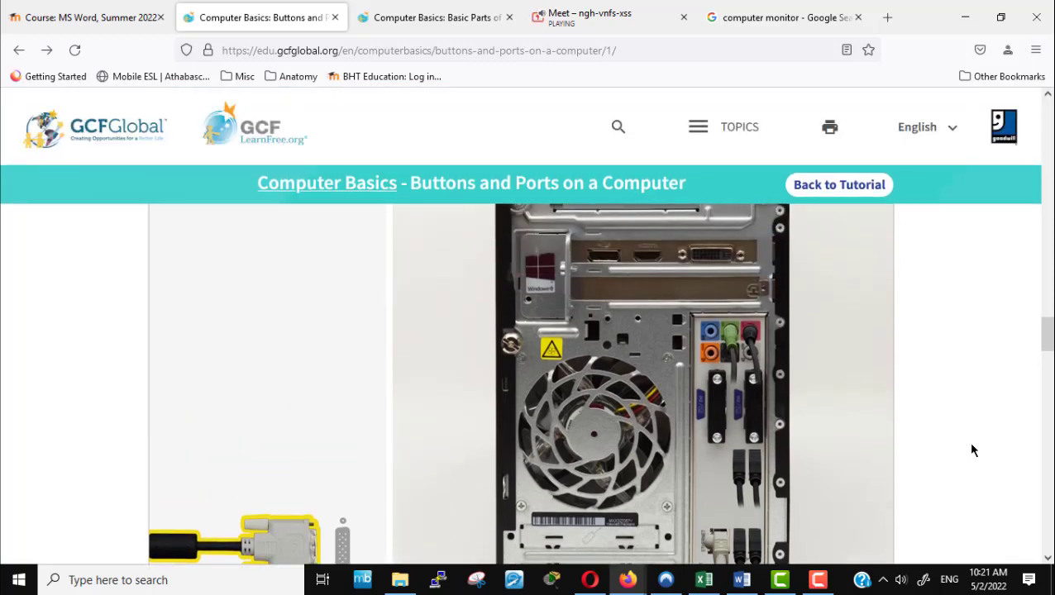
{"action": "scroll", "coordinate": [972, 449], "scroll_direction": "up", "scroll_amount": 2}
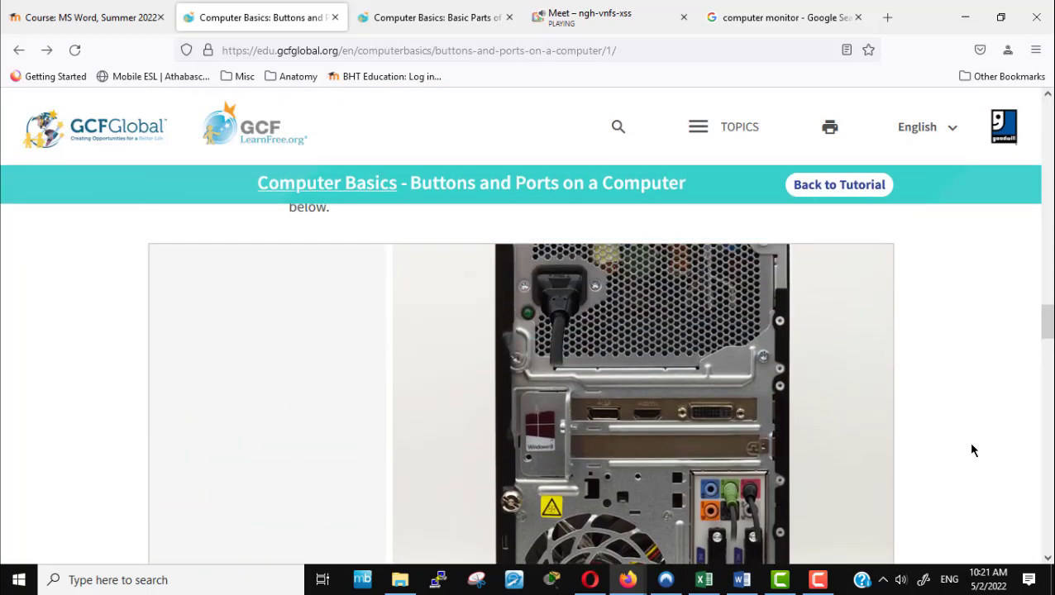
{"action": "left_click", "coordinate": [711, 415]}
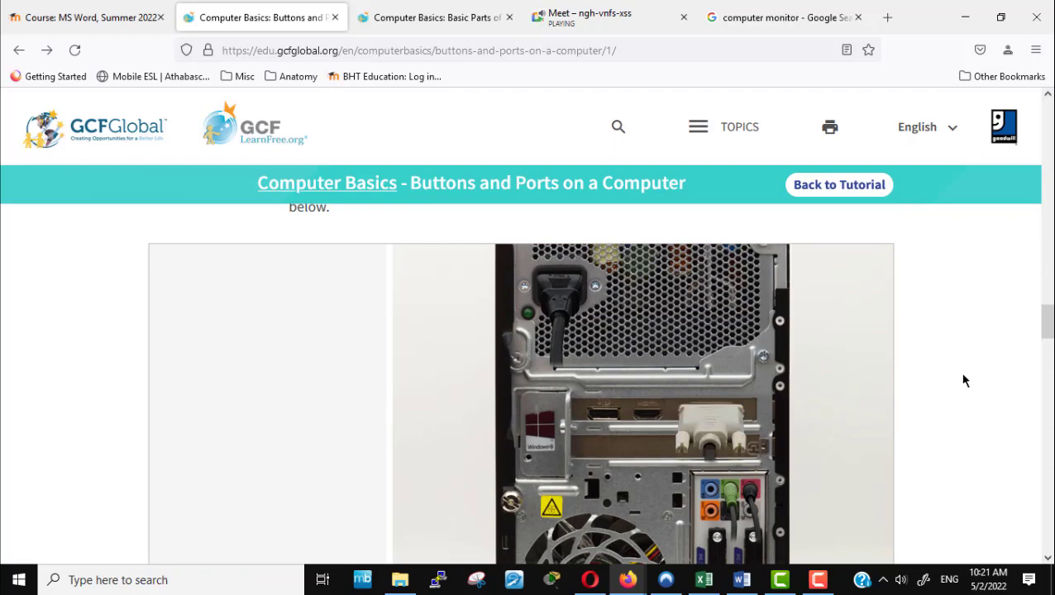
Step: Start the All-in-One setup of the cable-connecting game and bring its cables and ports into view
{"action": "scroll", "coordinate": [964, 380], "scroll_direction": "down", "scroll_amount": 2}
{"action": "scroll", "coordinate": [964, 381], "scroll_direction": "down", "scroll_amount": 3}
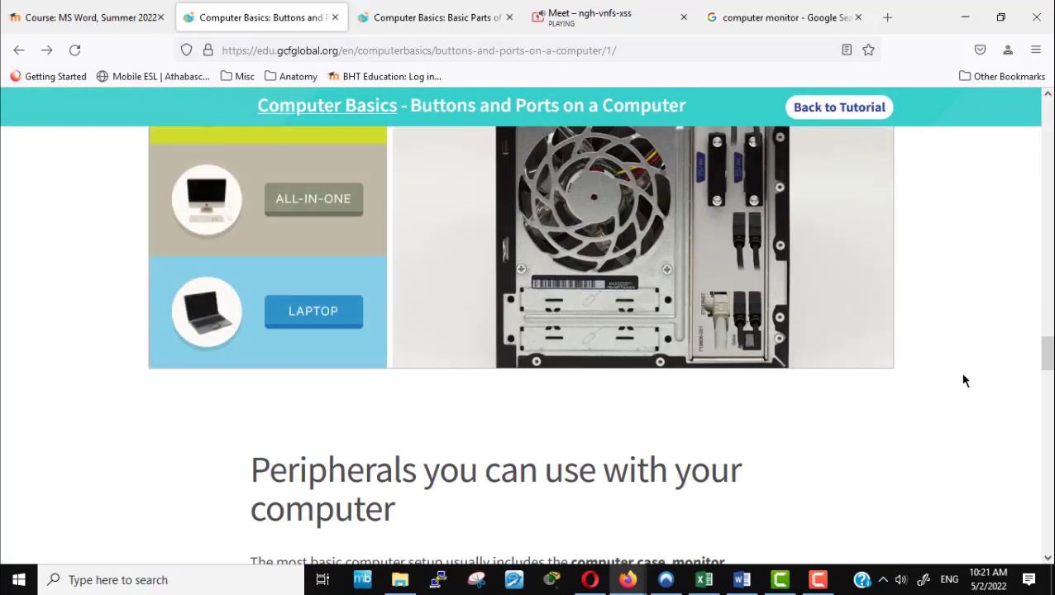
{"action": "left_click", "coordinate": [313, 205]}
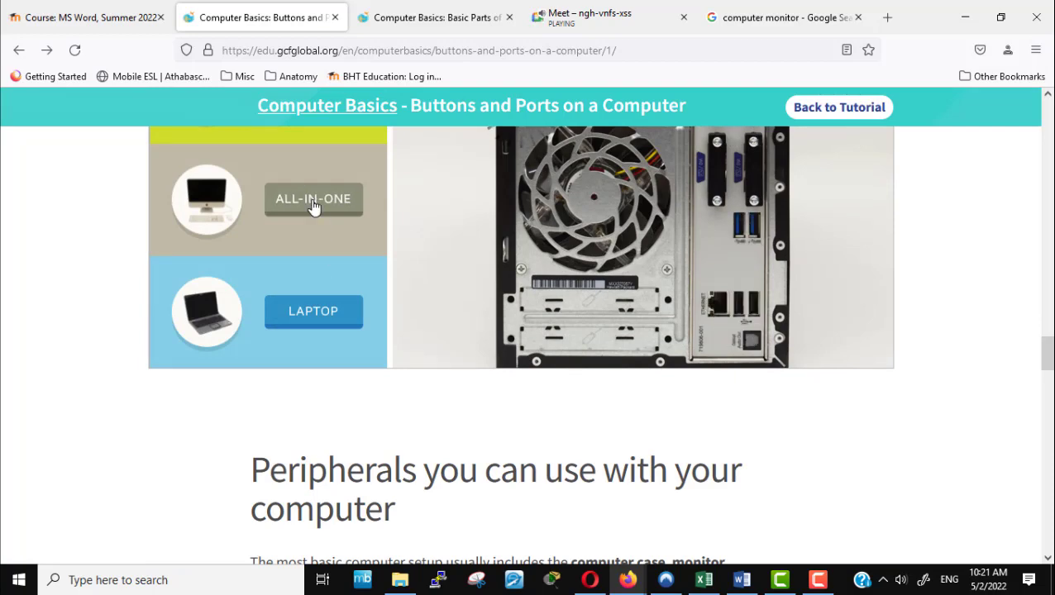
{"action": "scroll", "coordinate": [986, 436], "scroll_direction": "up", "scroll_amount": 4}
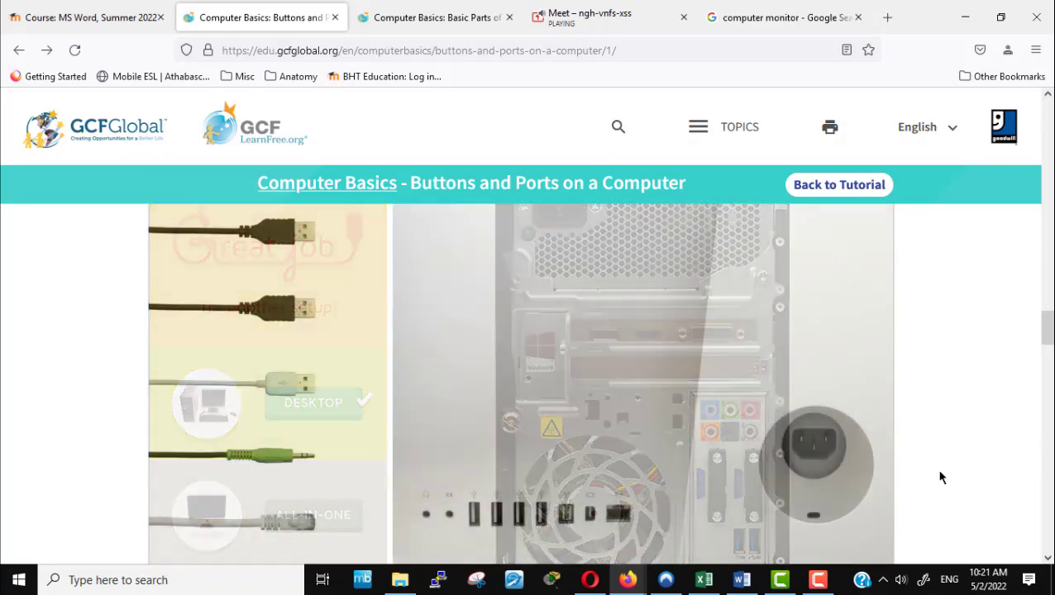
Step: Examine the All-in-One setup's cables, its ports and the labels of the Power and Ethernet cables
{"action": "scroll", "coordinate": [948, 471], "scroll_direction": "up", "scroll_amount": 2}
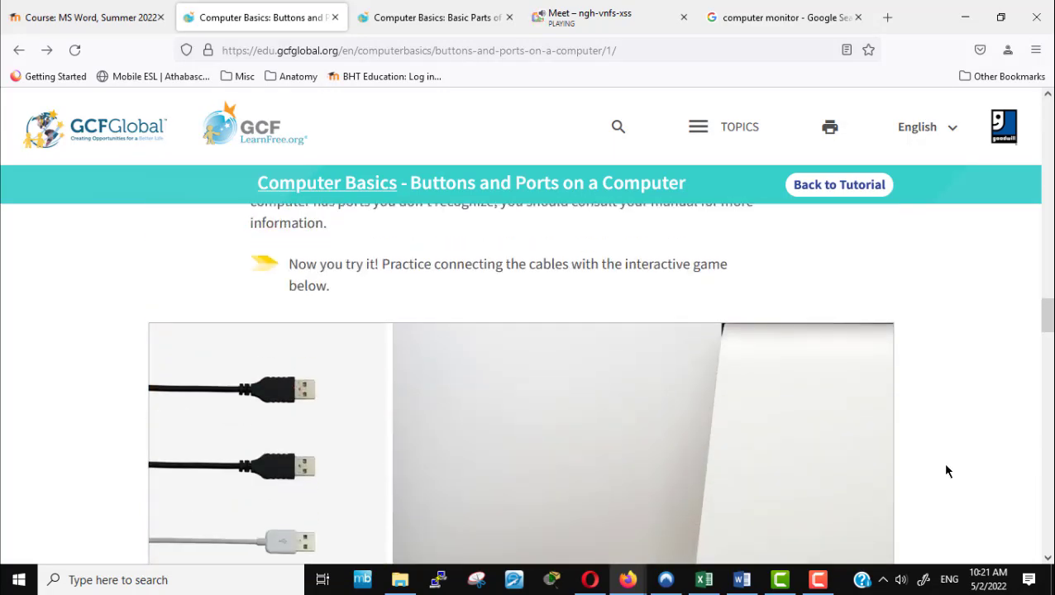
{"action": "scroll", "coordinate": [948, 471], "scroll_direction": "down", "scroll_amount": 4}
{"action": "scroll", "coordinate": [924, 472], "scroll_direction": "up", "scroll_amount": 2}
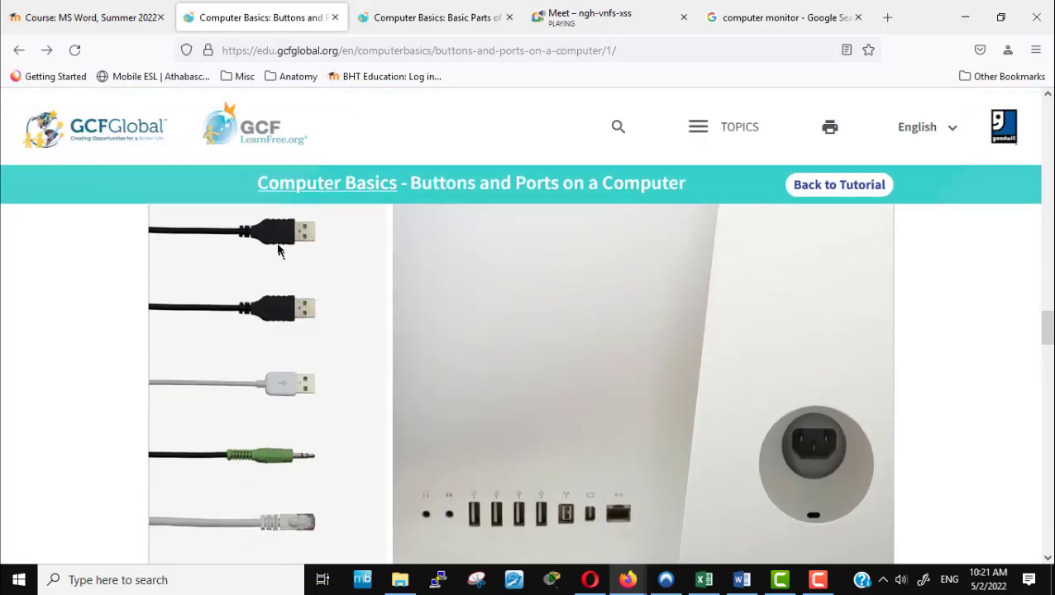
{"action": "mouse_move", "coordinate": [278, 373]}
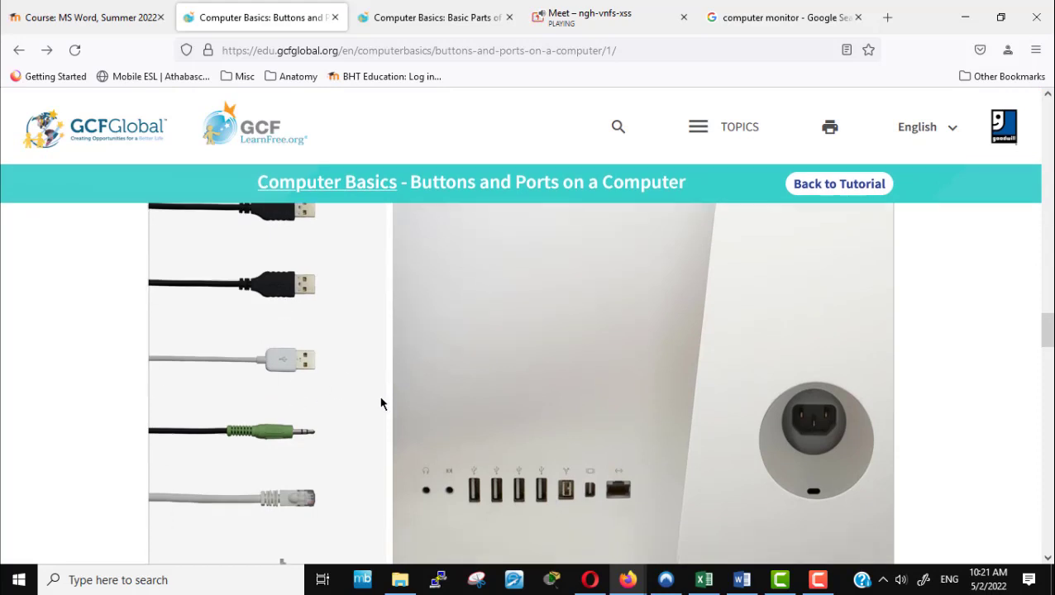
{"action": "scroll", "coordinate": [381, 403], "scroll_direction": "down", "scroll_amount": 3}
{"action": "mouse_move", "coordinate": [282, 225]}
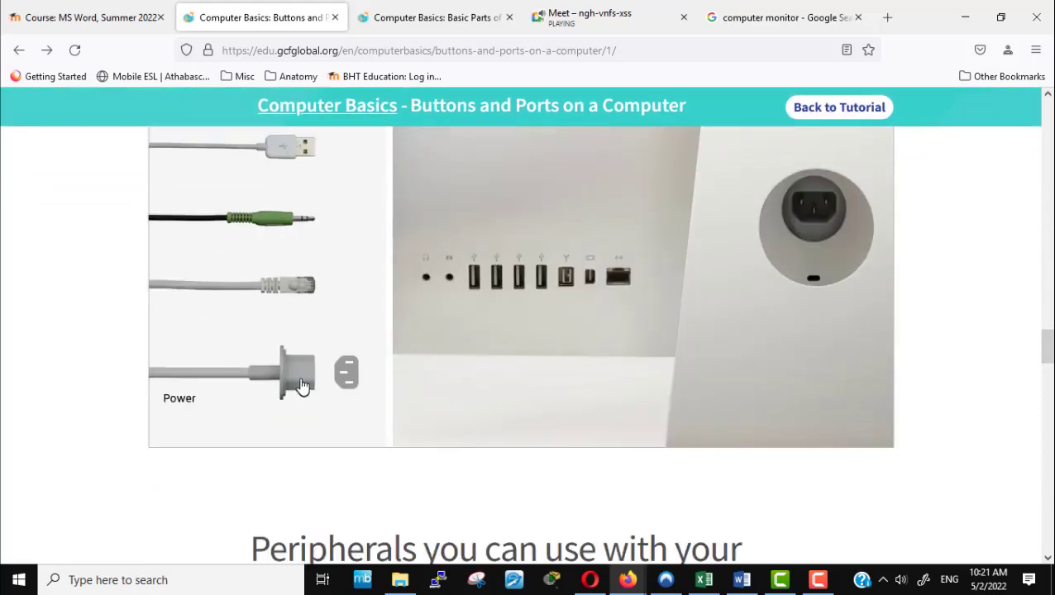
{"action": "mouse_move", "coordinate": [286, 285]}
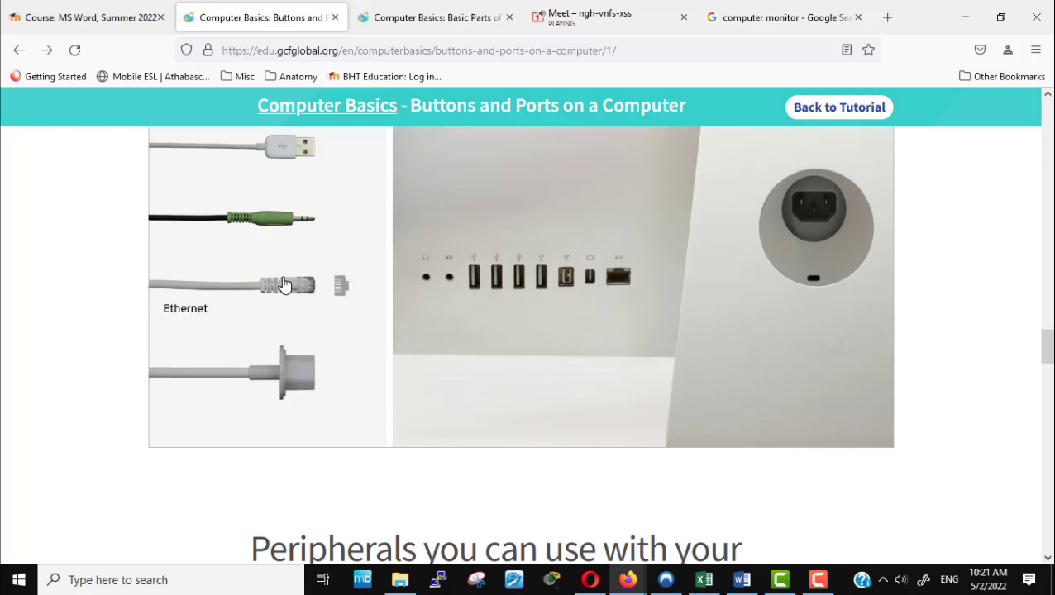
{"action": "scroll", "coordinate": [285, 286], "scroll_direction": "up", "scroll_amount": 2}
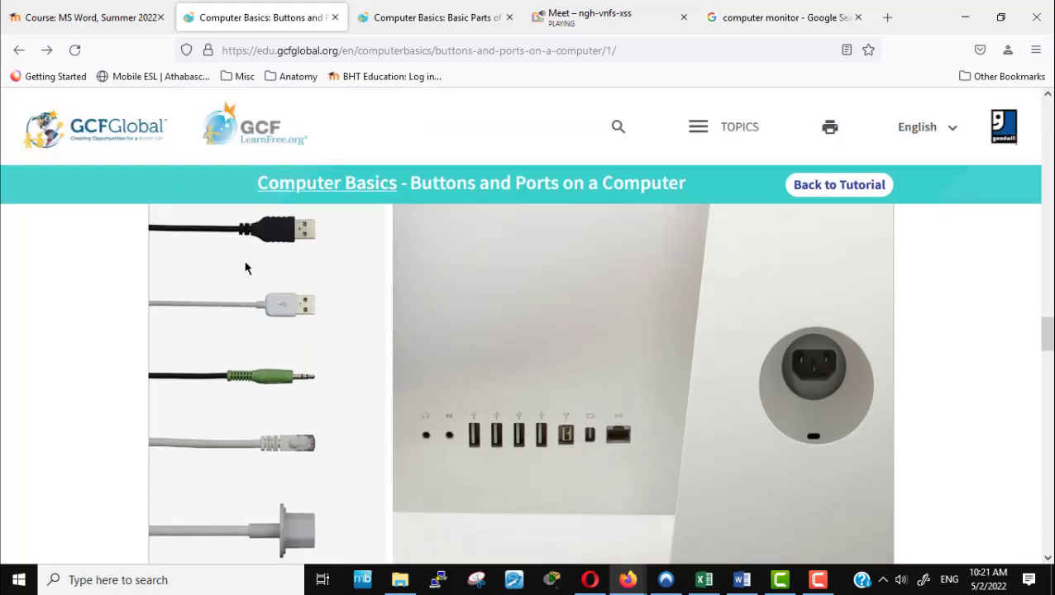
Step: Connect the Power cable to the round power socket and the Ethernet cable to the Ethernet port of the All-in-One
{"action": "mouse_move", "coordinate": [303, 538]}
{"action": "left_click", "coordinate": [296, 540]}
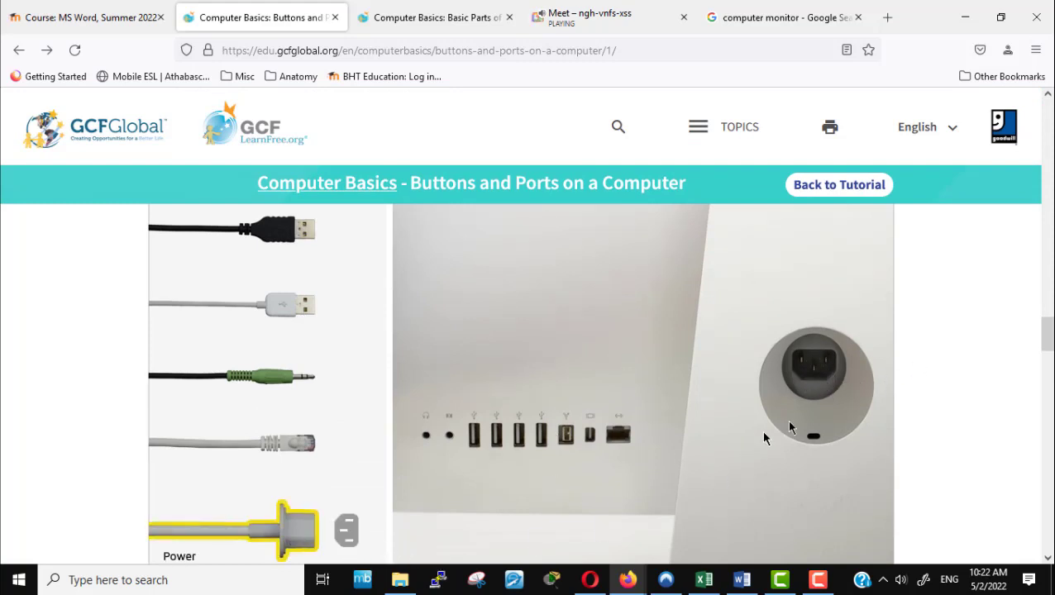
{"action": "left_click", "coordinate": [816, 369]}
{"action": "mouse_move", "coordinate": [244, 434]}
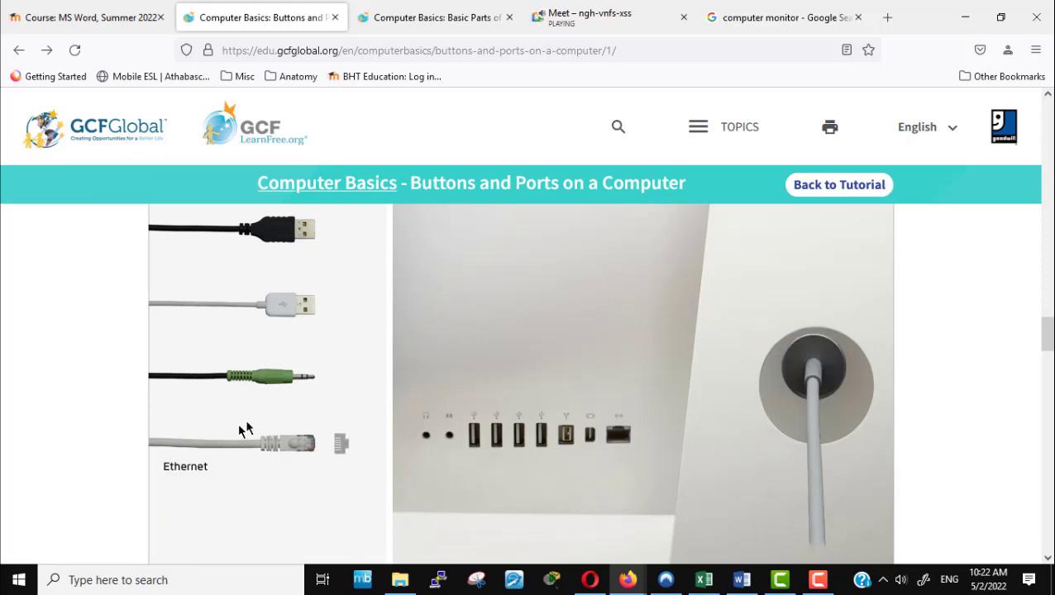
{"action": "left_click", "coordinate": [276, 447]}
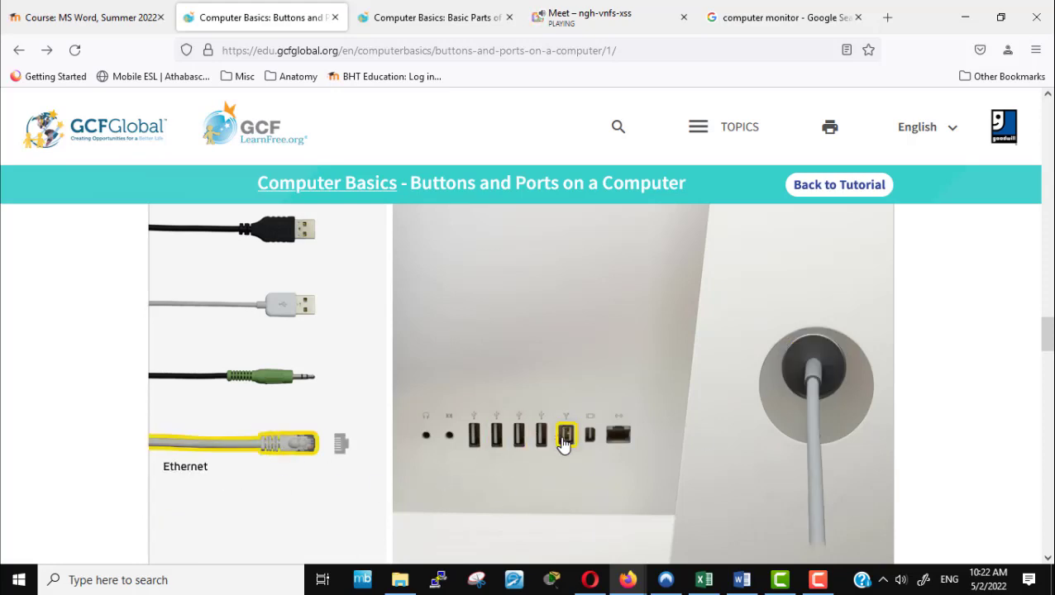
{"action": "left_click", "coordinate": [618, 436]}
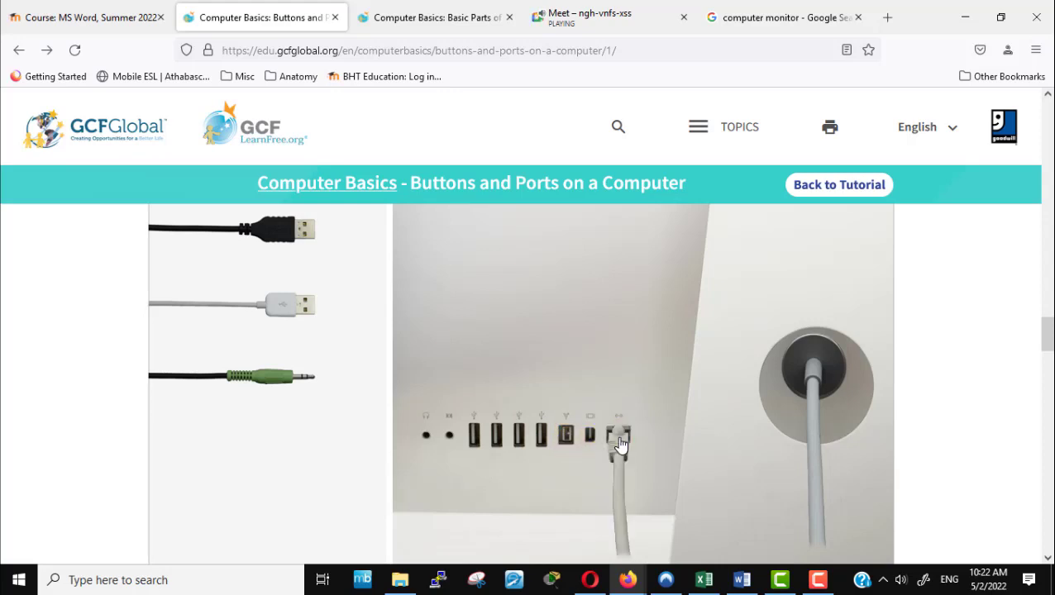
Step: Connect the Speakers/headphones cable to the headphone port and the white USB cable to the second USB port of the All-in-One
{"action": "left_click", "coordinate": [268, 381]}
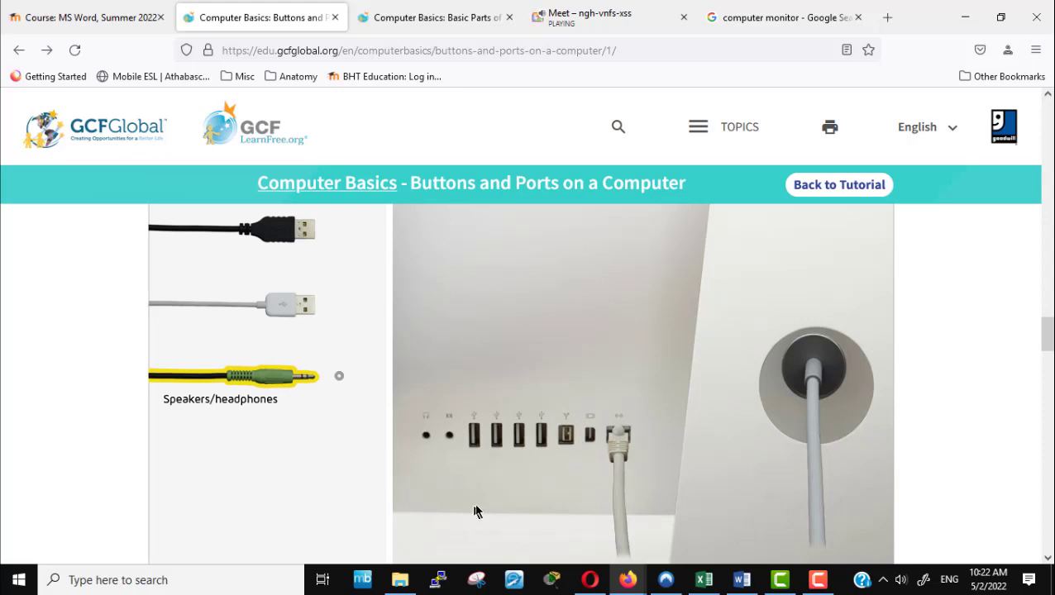
{"action": "left_click", "coordinate": [424, 440]}
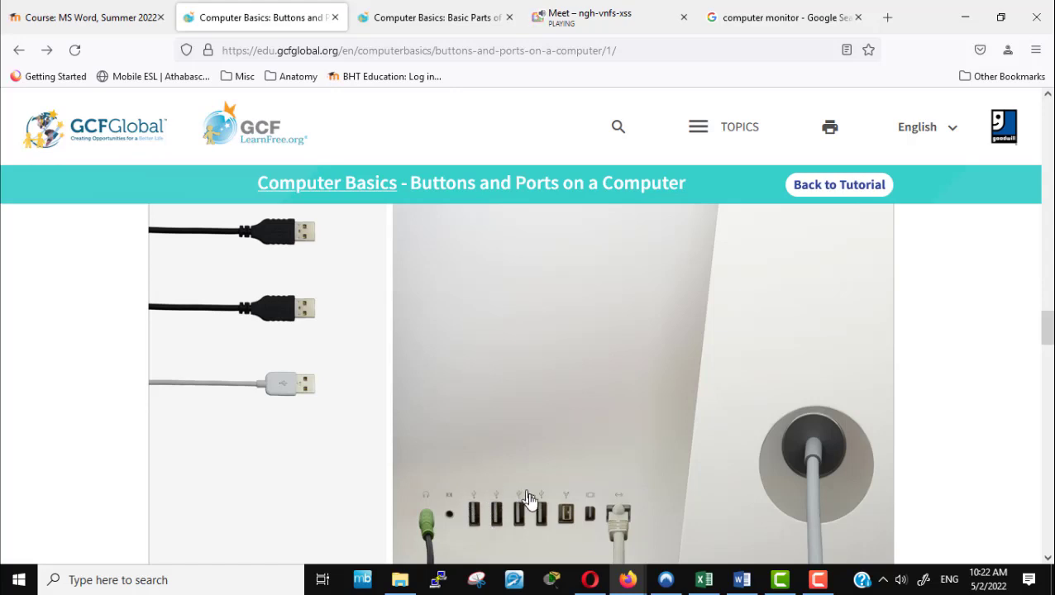
{"action": "left_click", "coordinate": [286, 387]}
{"action": "left_click", "coordinate": [489, 521]}
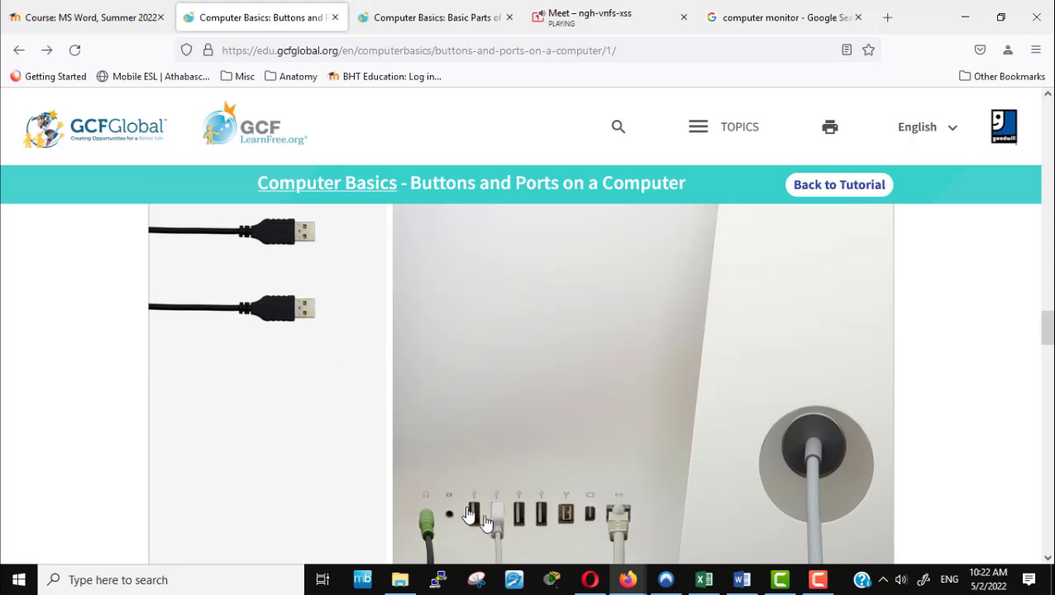
Step: Connect the Mobile Device cable to the third USB port and the remaining black USB cable to the fourth one
{"action": "left_click", "coordinate": [273, 307]}
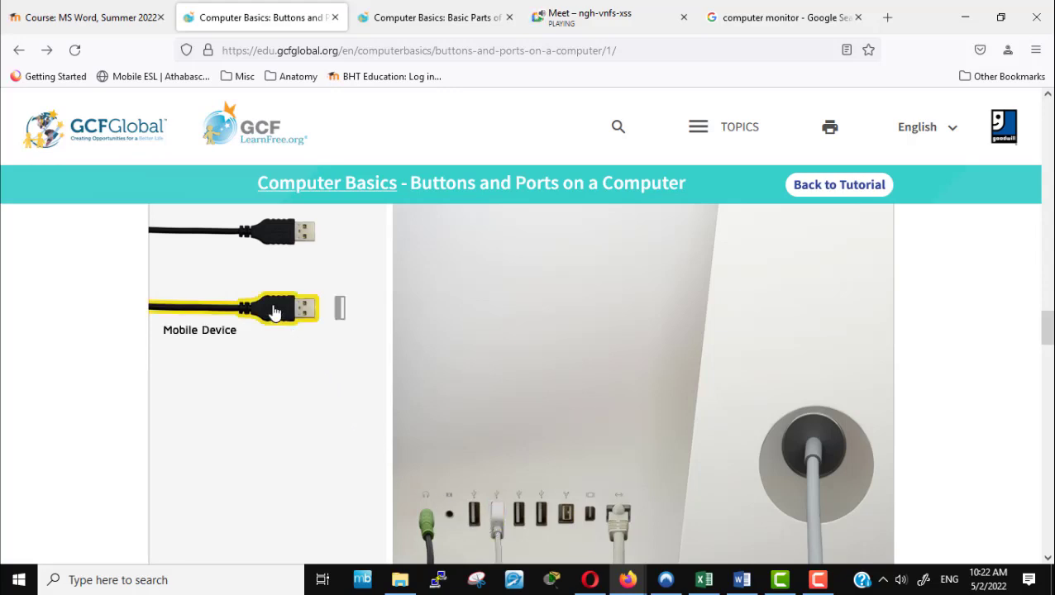
{"action": "left_click", "coordinate": [521, 528]}
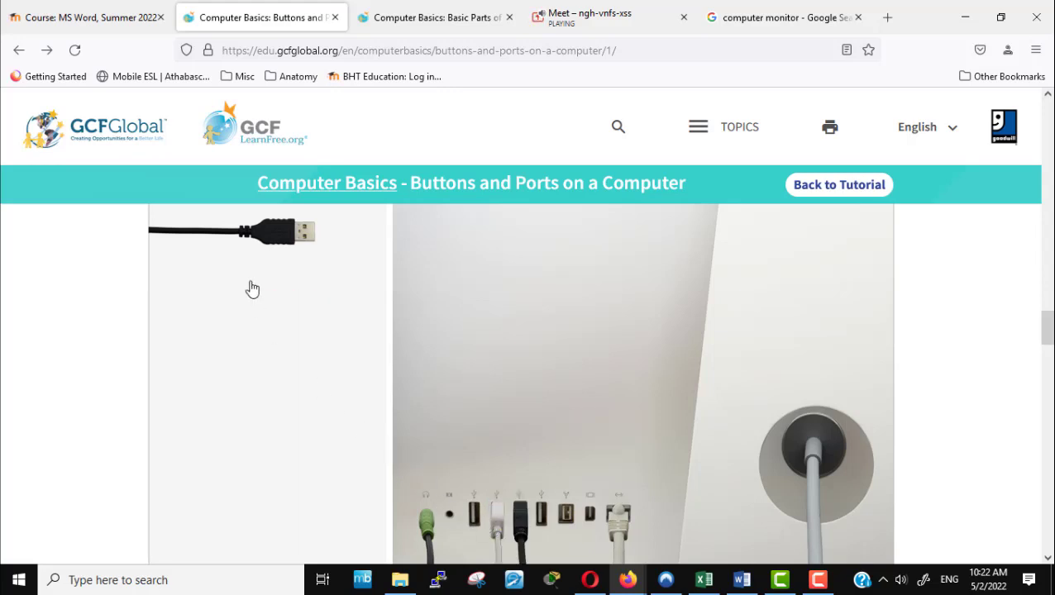
{"action": "left_click", "coordinate": [281, 239]}
{"action": "left_click", "coordinate": [542, 514]}
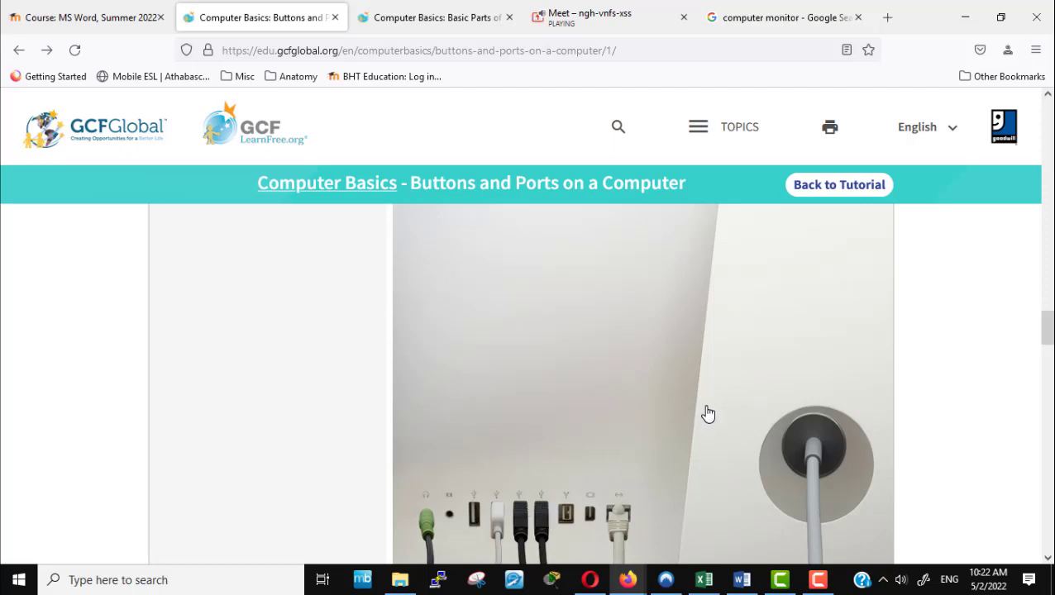
Step: Start the Laptop setup of the cable-connecting game
{"action": "scroll", "coordinate": [708, 414], "scroll_direction": "down", "scroll_amount": 5}
{"action": "scroll", "coordinate": [706, 416], "scroll_direction": "up", "scroll_amount": 5}
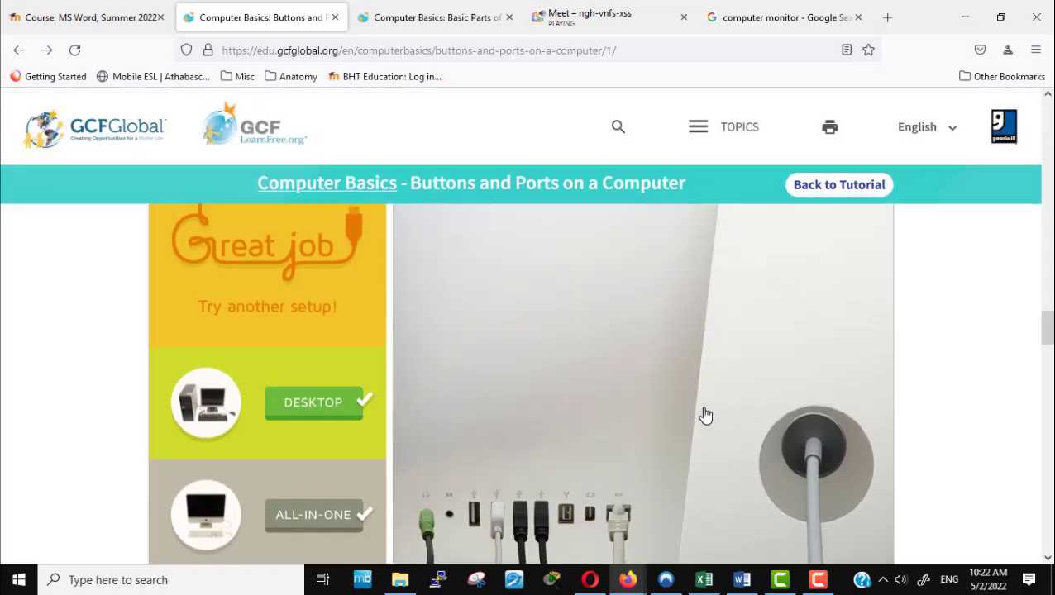
{"action": "scroll", "coordinate": [706, 417], "scroll_direction": "down", "scroll_amount": 3}
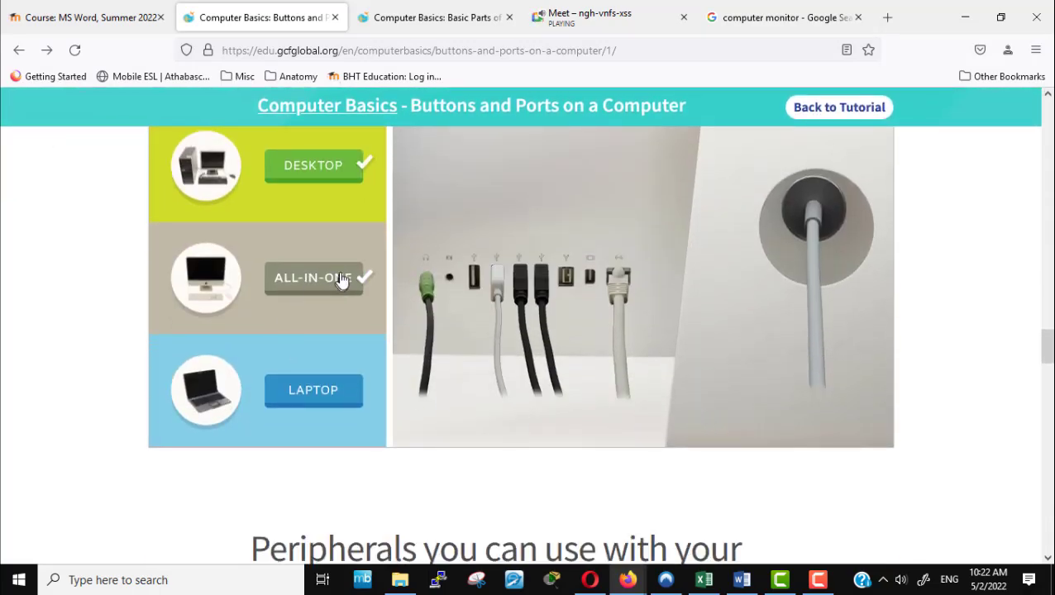
{"action": "left_click", "coordinate": [294, 393]}
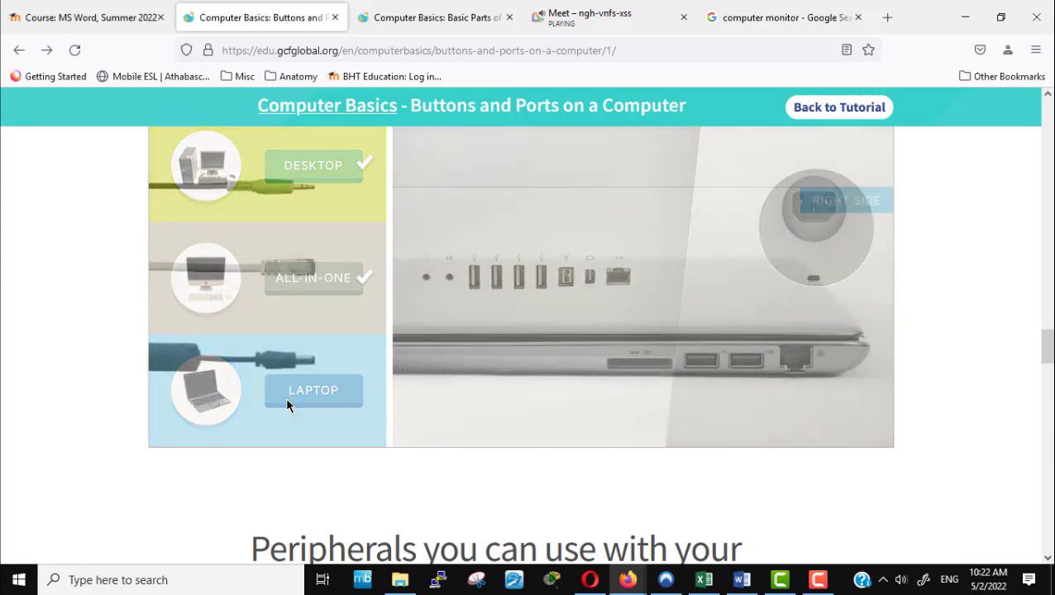
Step: Connect the upper black USB cable to the laptop's blue left-side USB port and the Printer cable to the first right-side USB port
{"action": "scroll", "coordinate": [852, 475], "scroll_direction": "up", "scroll_amount": 4}
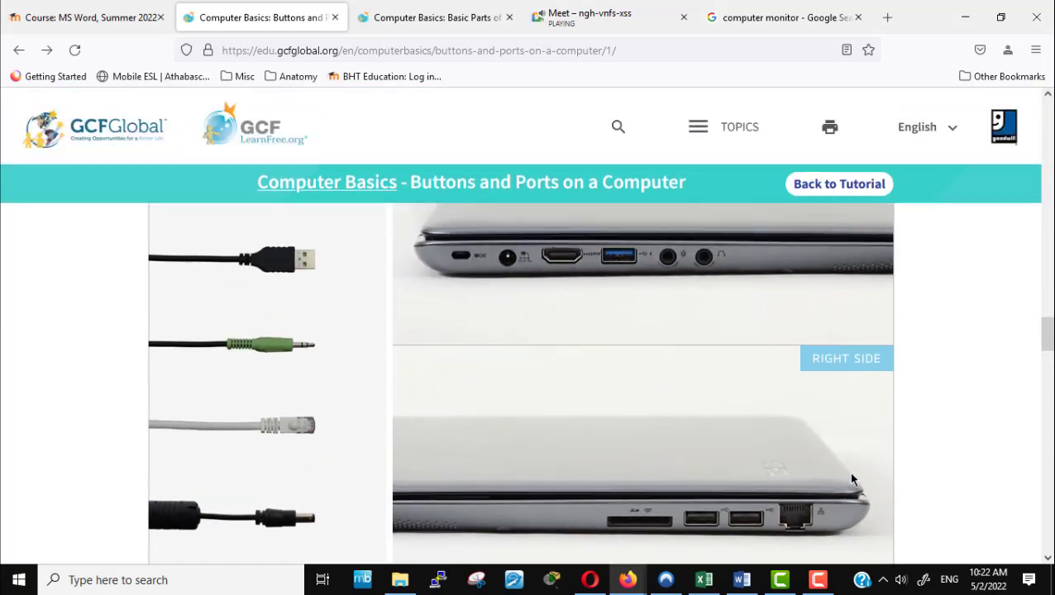
{"action": "scroll", "coordinate": [580, 468], "scroll_direction": "down", "scroll_amount": 3}
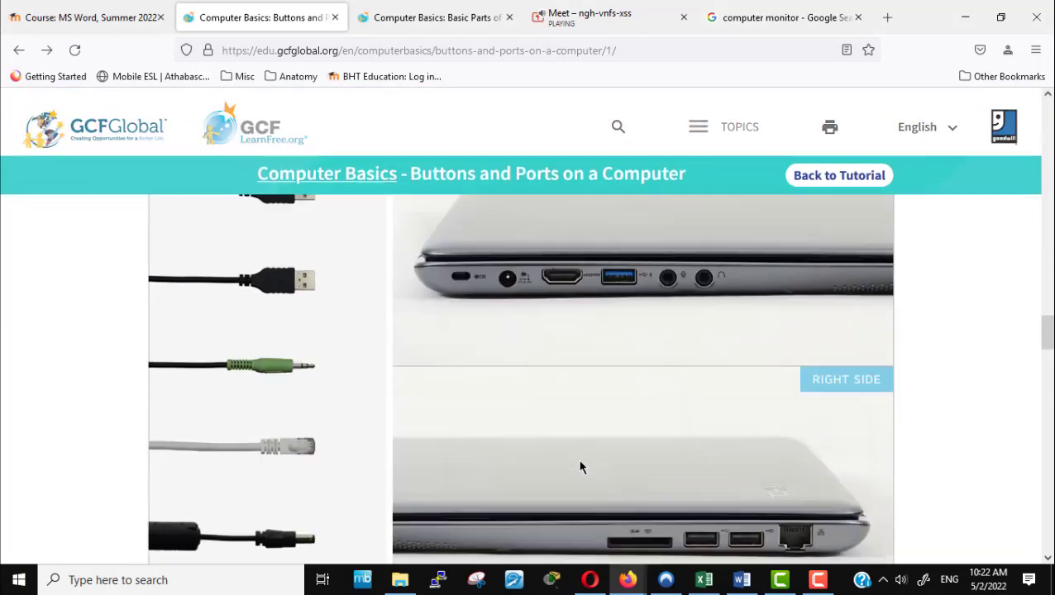
{"action": "scroll", "coordinate": [580, 468], "scroll_direction": "up", "scroll_amount": 2}
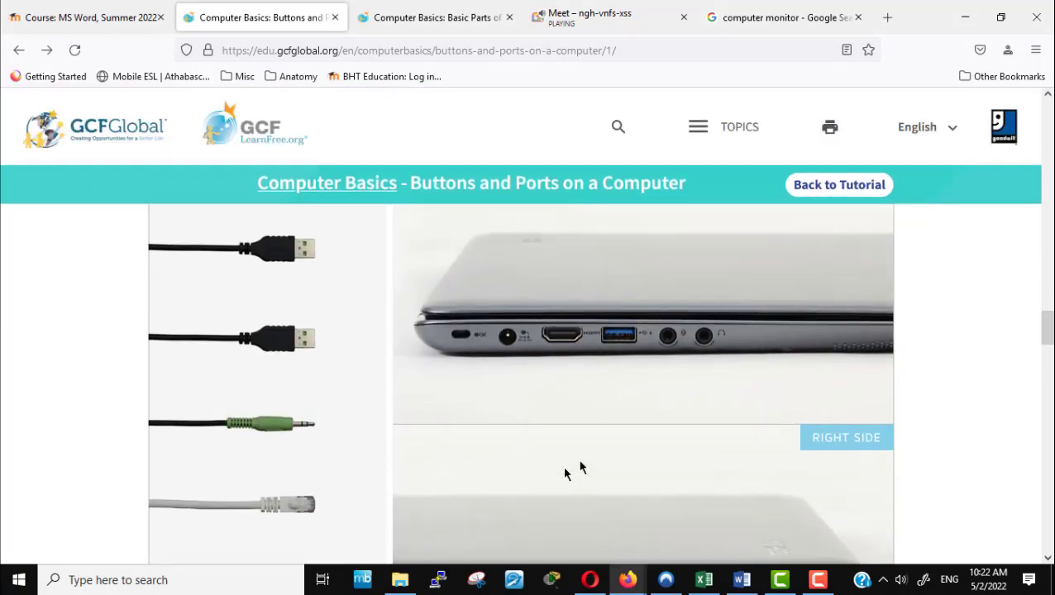
{"action": "left_click", "coordinate": [290, 260]}
{"action": "left_click", "coordinate": [616, 340]}
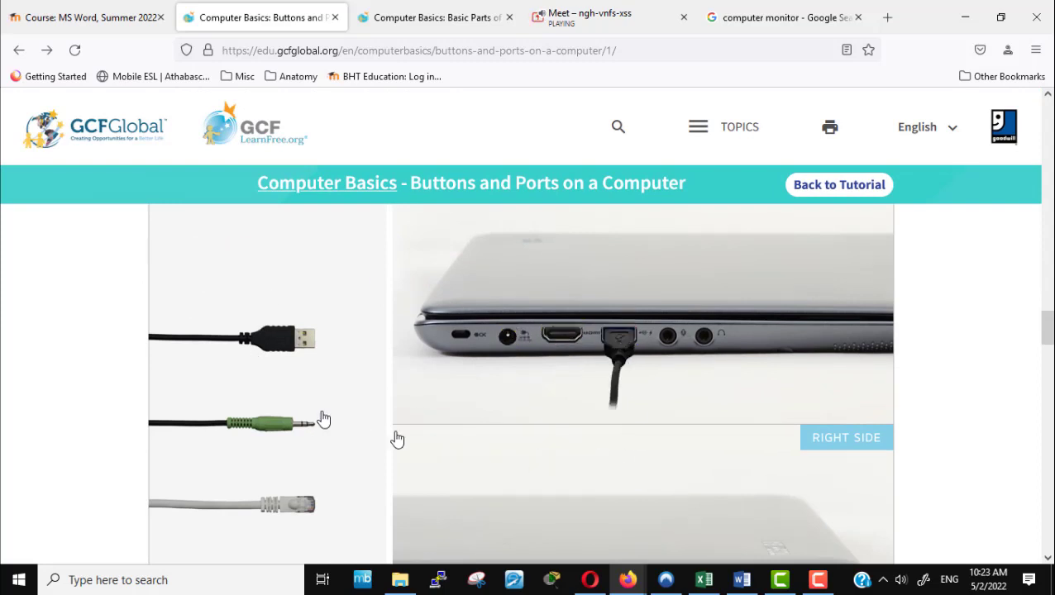
{"action": "mouse_move", "coordinate": [281, 347]}
{"action": "left_click", "coordinate": [339, 366]}
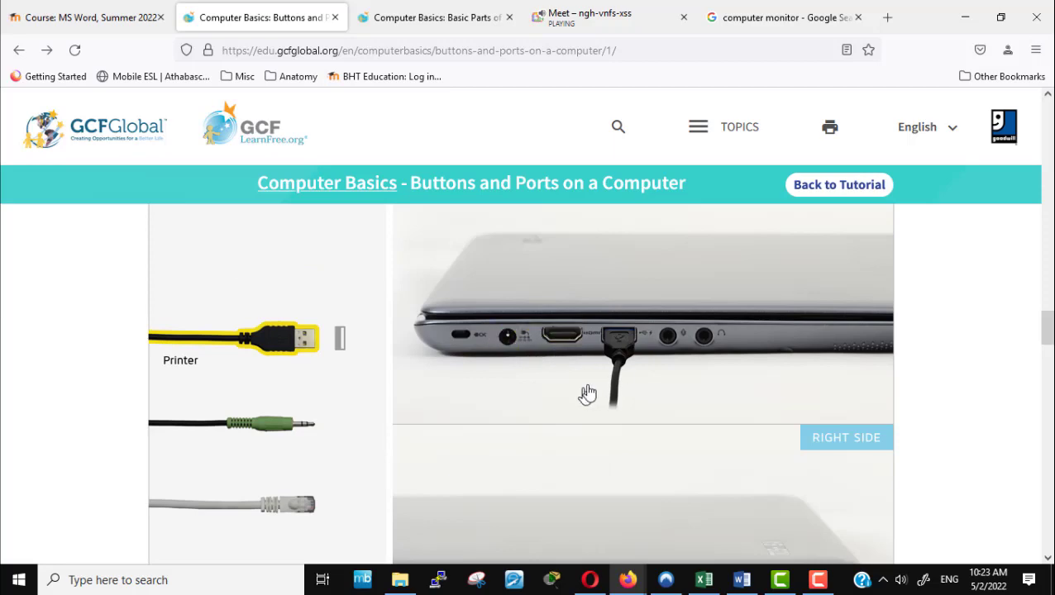
{"action": "scroll", "coordinate": [695, 411], "scroll_direction": "down", "scroll_amount": 3}
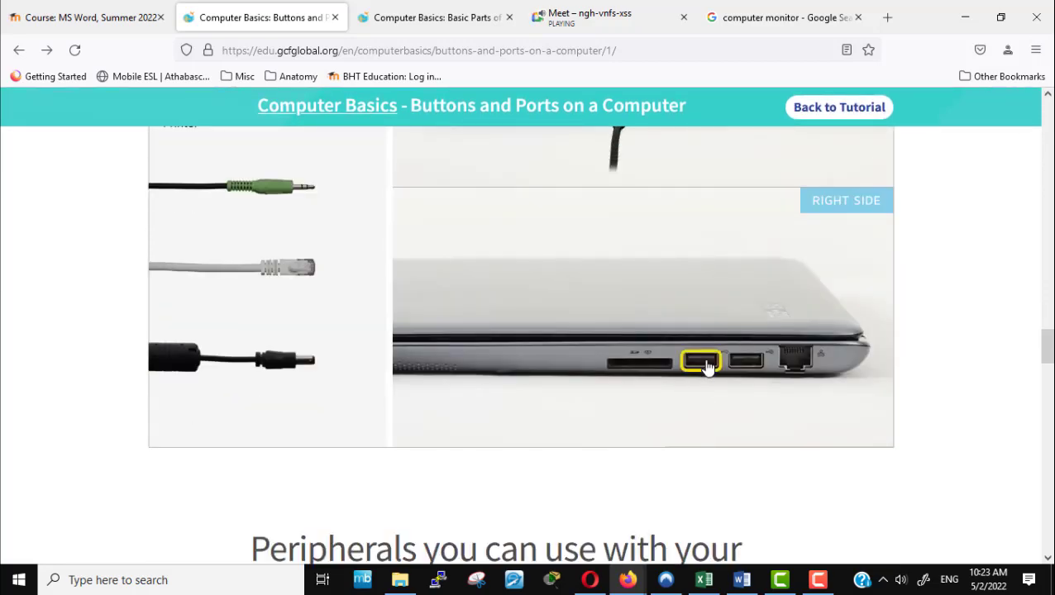
{"action": "left_click", "coordinate": [701, 361]}
Step: Connect the Speakers/headphones cable to the laptop's left-side headphone port and the Ethernet cable to its right-side Ethernet port
{"action": "scroll", "coordinate": [583, 469], "scroll_direction": "up", "scroll_amount": 3}
{"action": "scroll", "coordinate": [582, 473], "scroll_direction": "up", "scroll_amount": 1}
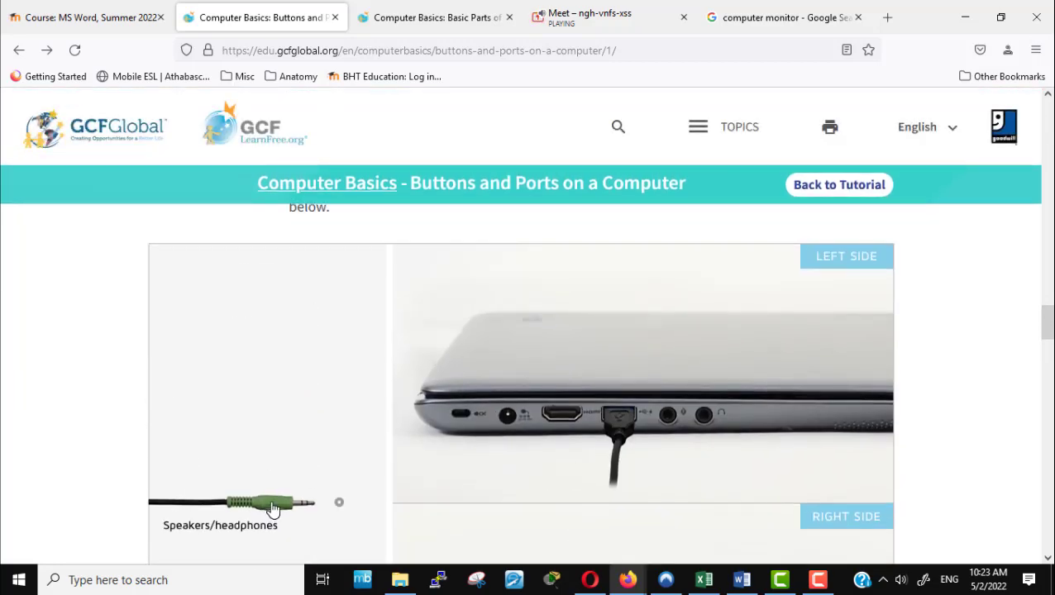
{"action": "left_click", "coordinate": [273, 511]}
{"action": "scroll", "coordinate": [737, 421], "scroll_direction": "down", "scroll_amount": 2}
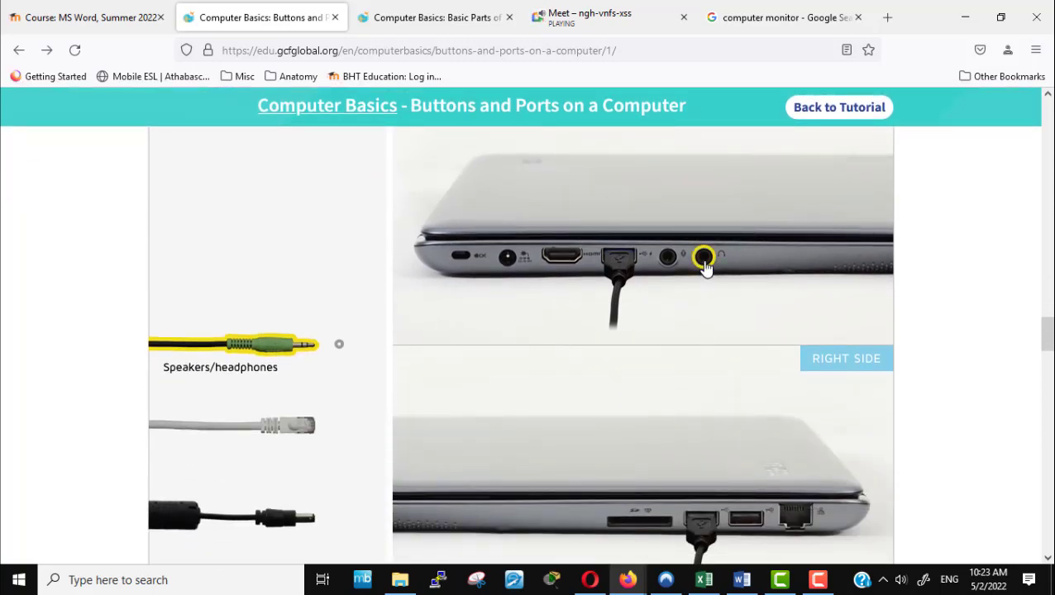
{"action": "left_click", "coordinate": [705, 263]}
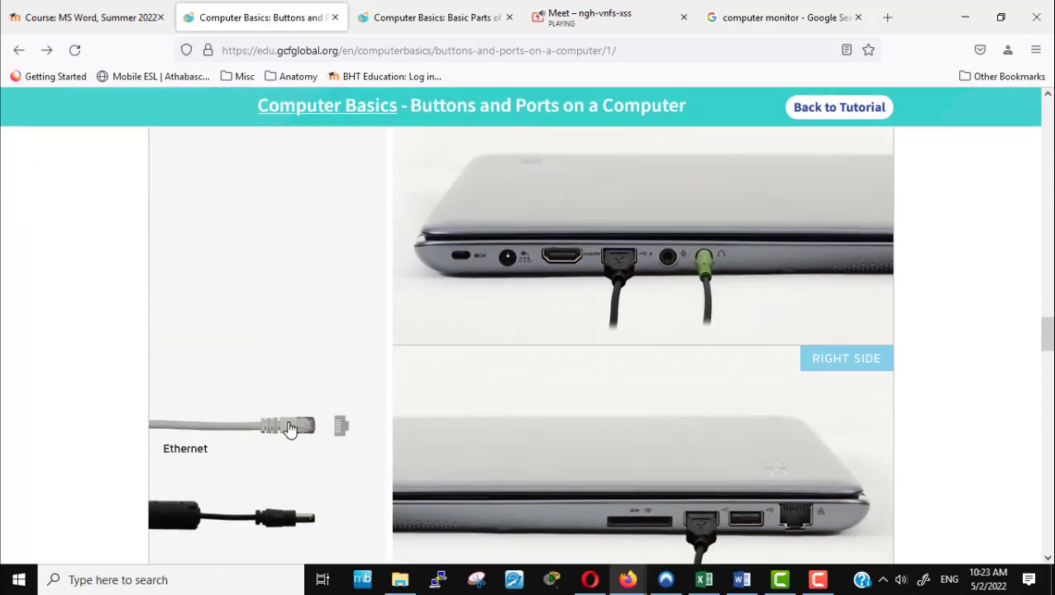
{"action": "left_click", "coordinate": [289, 427]}
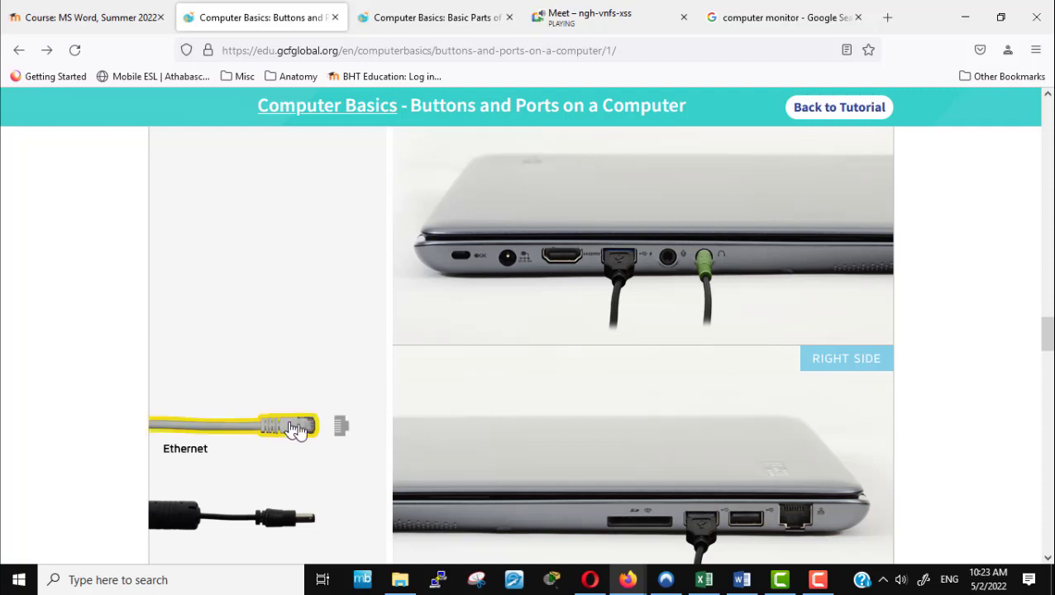
{"action": "left_click", "coordinate": [794, 521]}
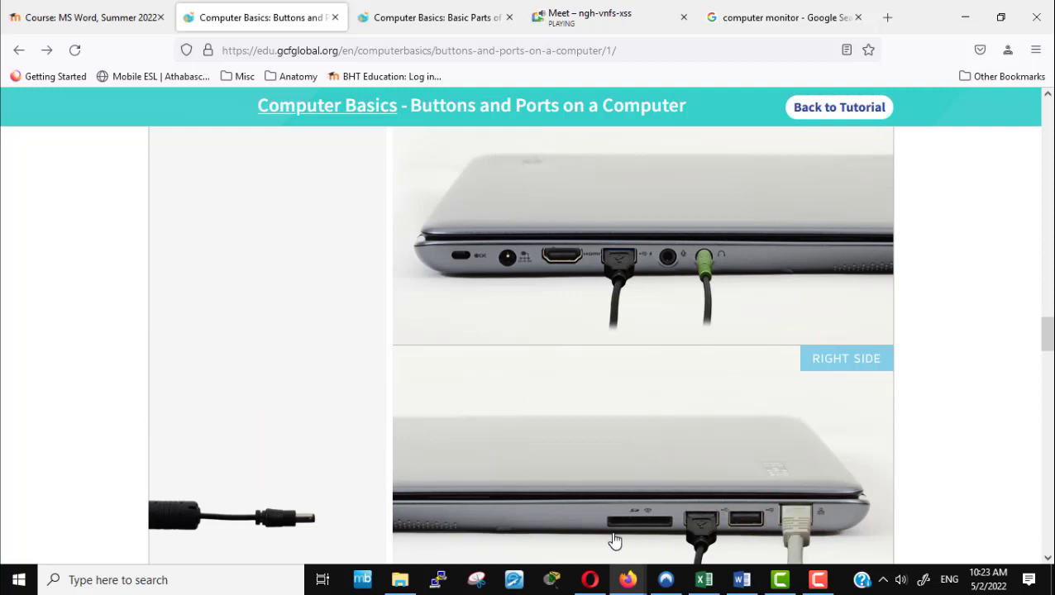
Step: Connect the Power cable to the round power port on the laptop's left side to complete the Laptop setup
{"action": "scroll", "coordinate": [613, 540], "scroll_direction": "down", "scroll_amount": 2}
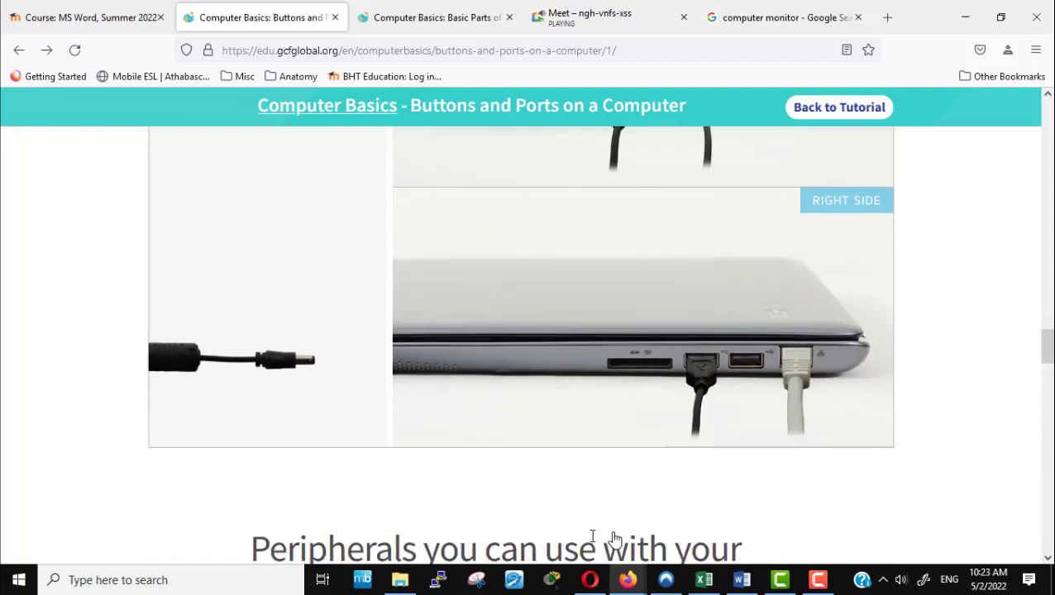
{"action": "left_click", "coordinate": [283, 370]}
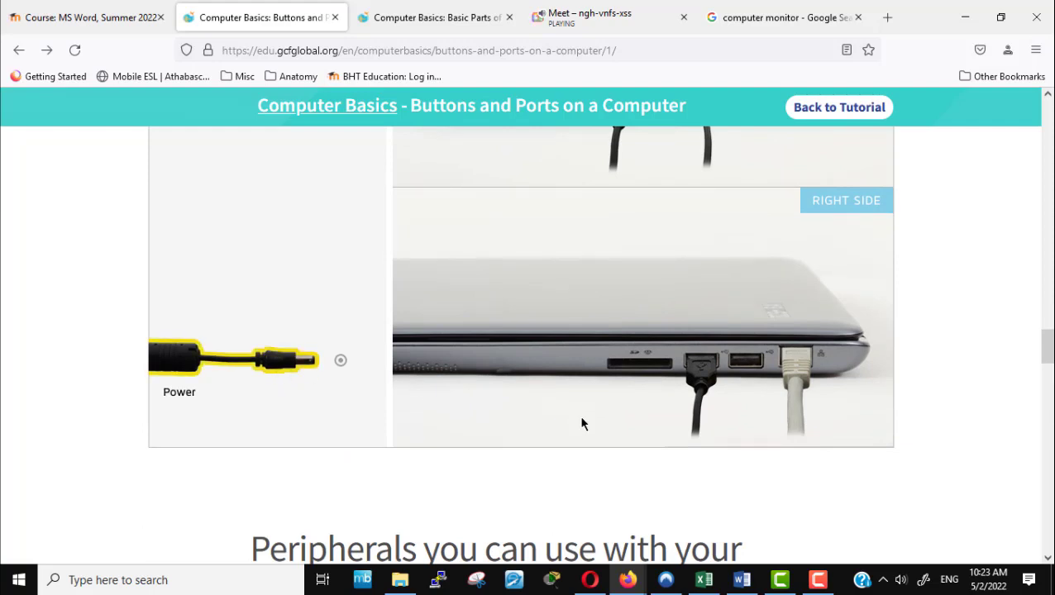
{"action": "scroll", "coordinate": [578, 414], "scroll_direction": "up", "scroll_amount": 5}
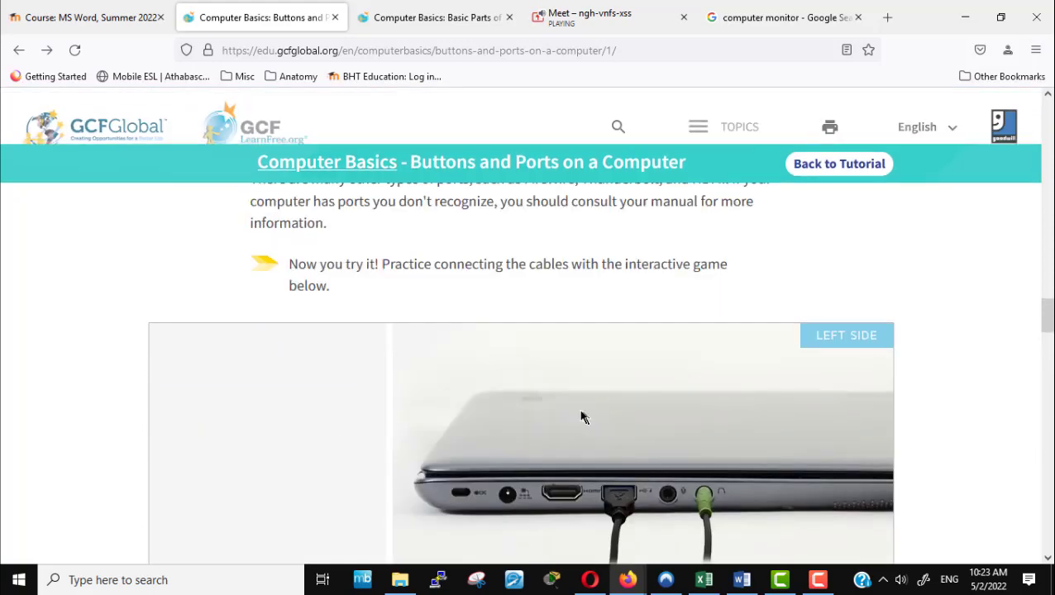
{"action": "left_click", "coordinate": [506, 496]}
{"action": "scroll", "coordinate": [970, 450], "scroll_direction": "down", "scroll_amount": 3}
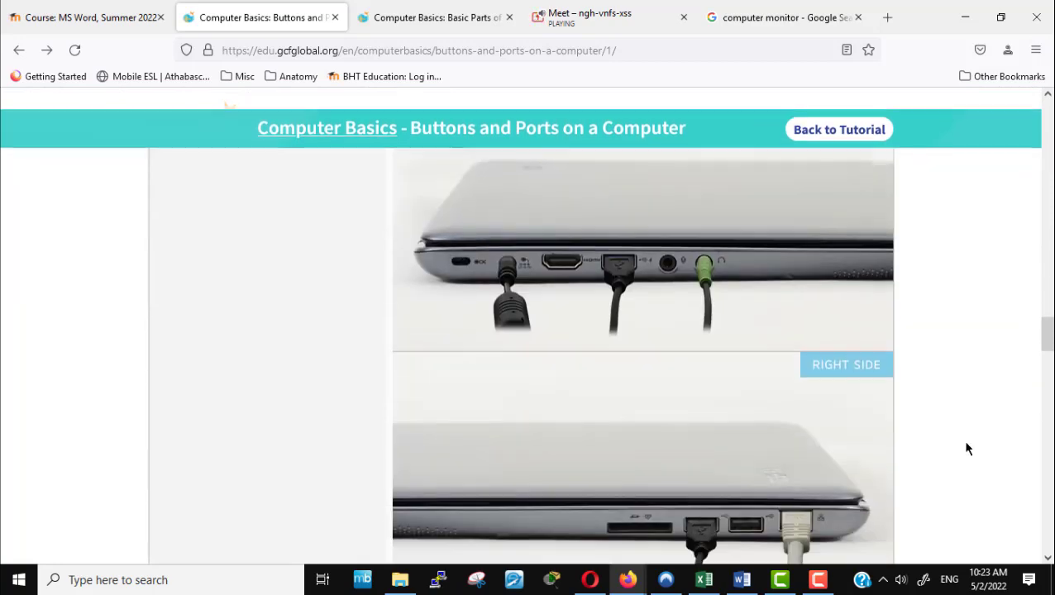
{"action": "scroll", "coordinate": [967, 450], "scroll_direction": "down", "scroll_amount": 2}
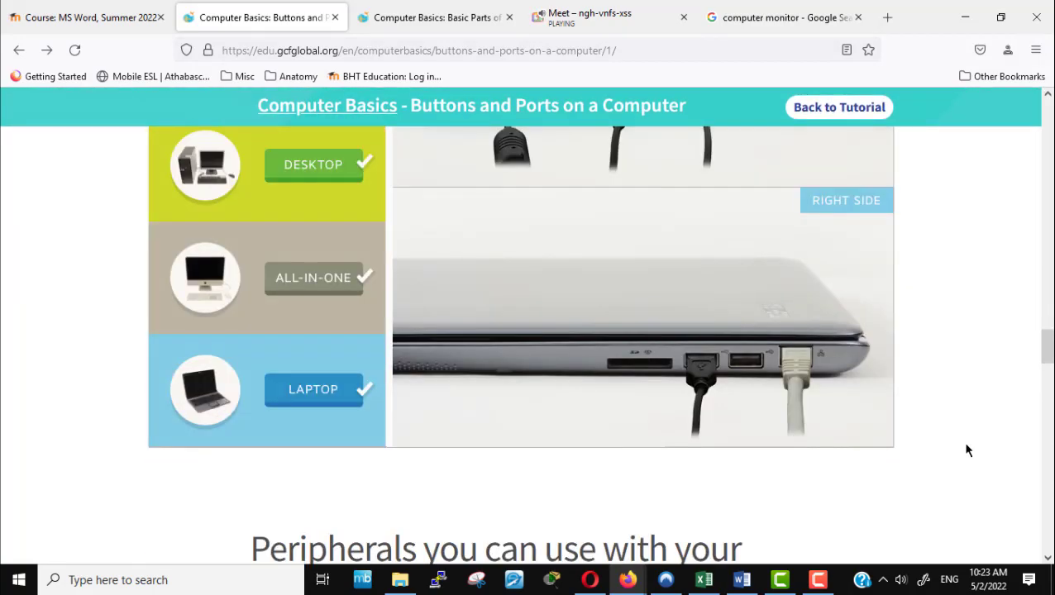
Step: Review the peripherals introduction and the Printers entry in the lesson, highlighting the words "all-in-one printers"
{"action": "scroll", "coordinate": [940, 434], "scroll_direction": "down", "scroll_amount": 3}
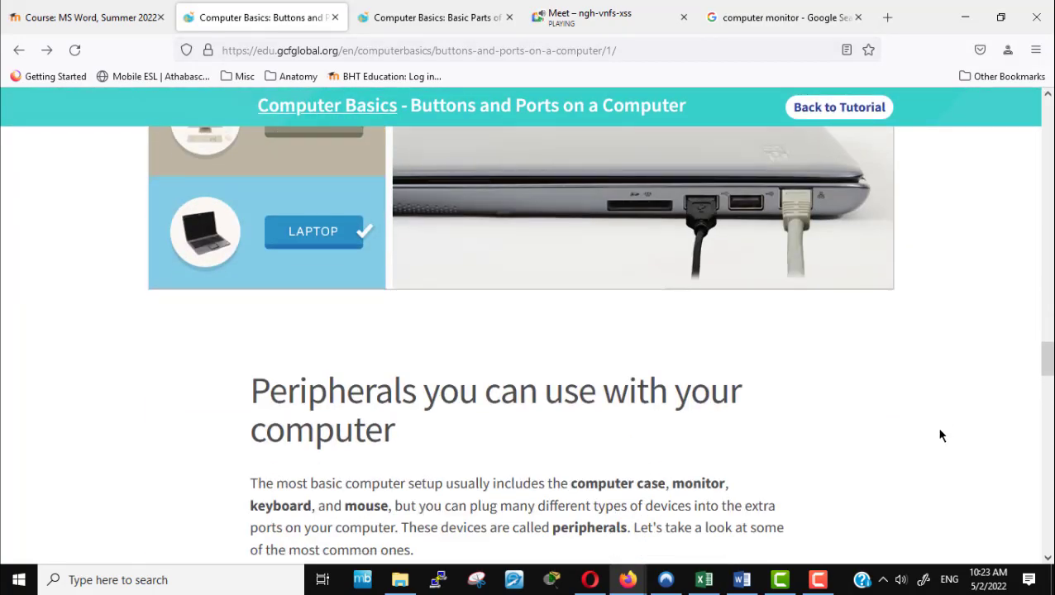
{"action": "scroll", "coordinate": [939, 434], "scroll_direction": "down", "scroll_amount": 1}
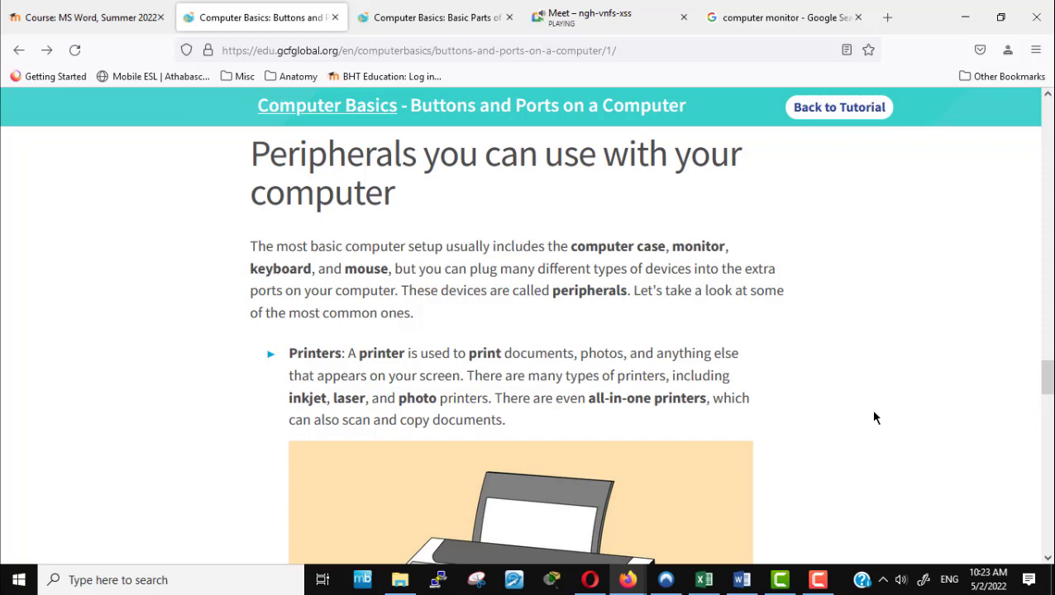
{"action": "scroll", "coordinate": [875, 417], "scroll_direction": "down", "scroll_amount": 2}
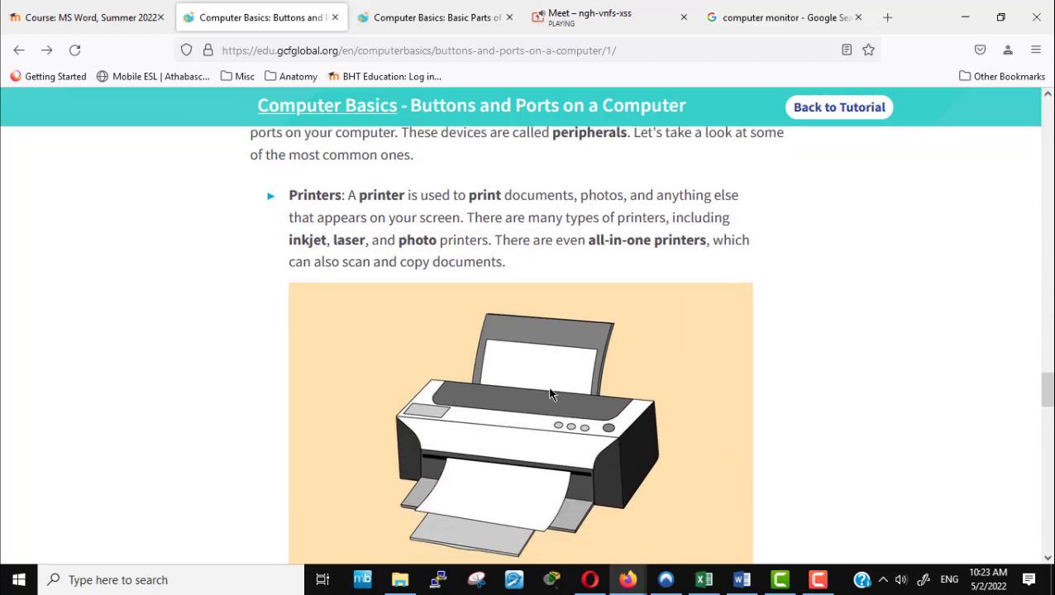
{"action": "scroll", "coordinate": [730, 410], "scroll_direction": "down", "scroll_amount": 4}
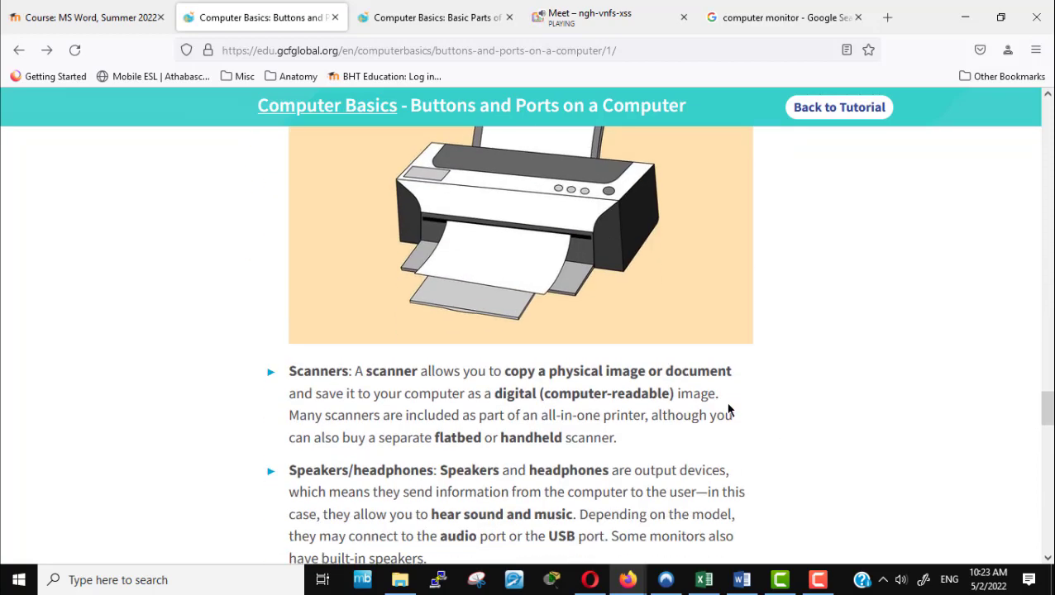
{"action": "scroll", "coordinate": [728, 405], "scroll_direction": "up", "scroll_amount": 4}
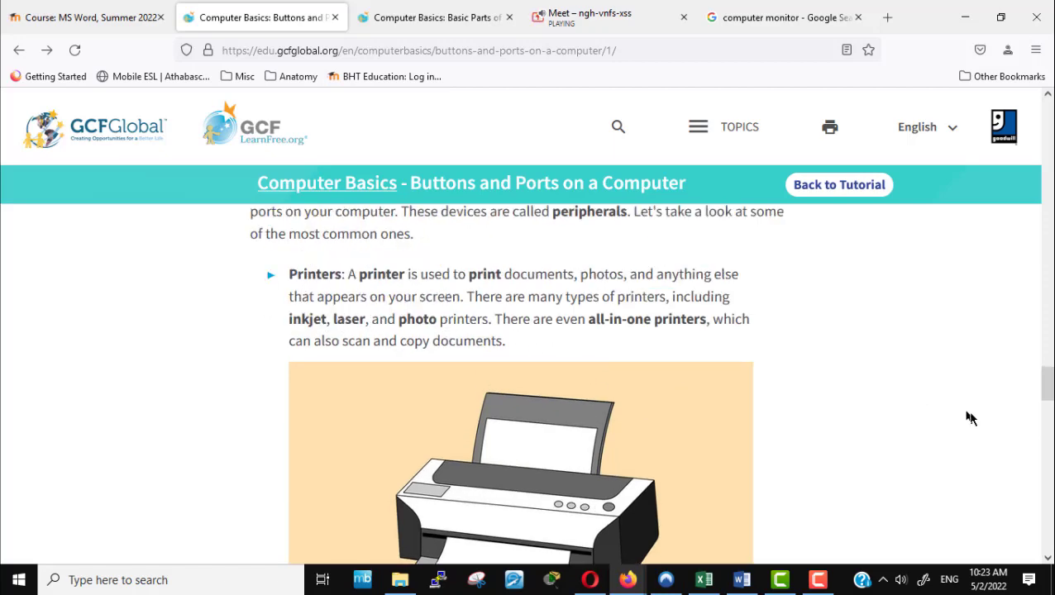
{"action": "scroll", "coordinate": [974, 420], "scroll_direction": "down", "scroll_amount": 3}
{"action": "scroll", "coordinate": [976, 420], "scroll_direction": "up", "scroll_amount": 3}
{"action": "left_click_drag", "start_coordinate": [588, 318], "coordinate": [707, 321]}
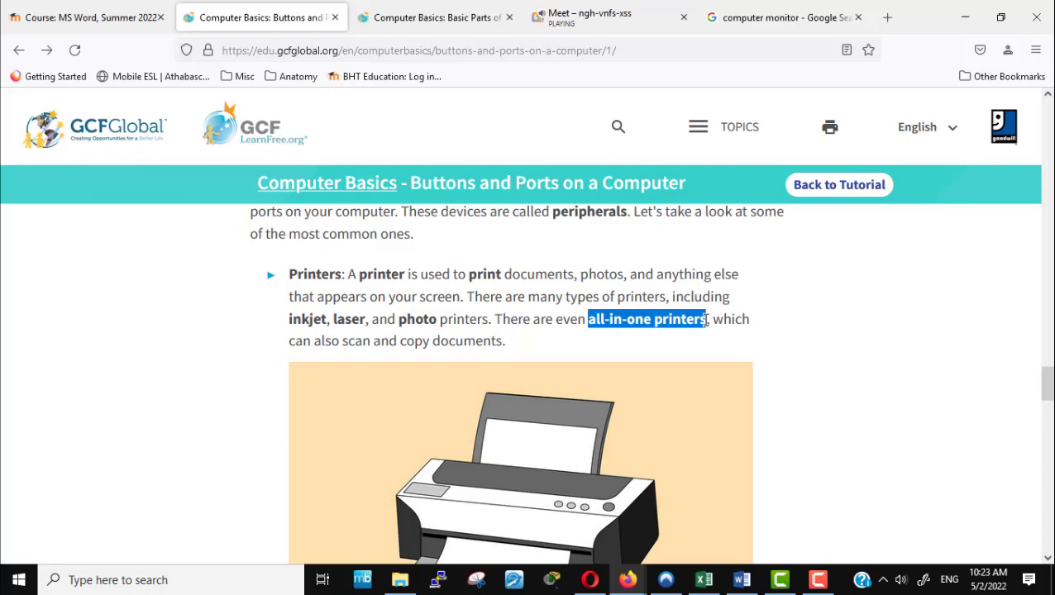
Step: Highlight the "Scanners" heading and then the "Speakers/headphones" heading in the peripherals list
{"action": "scroll", "coordinate": [742, 383], "scroll_direction": "down", "scroll_amount": 4}
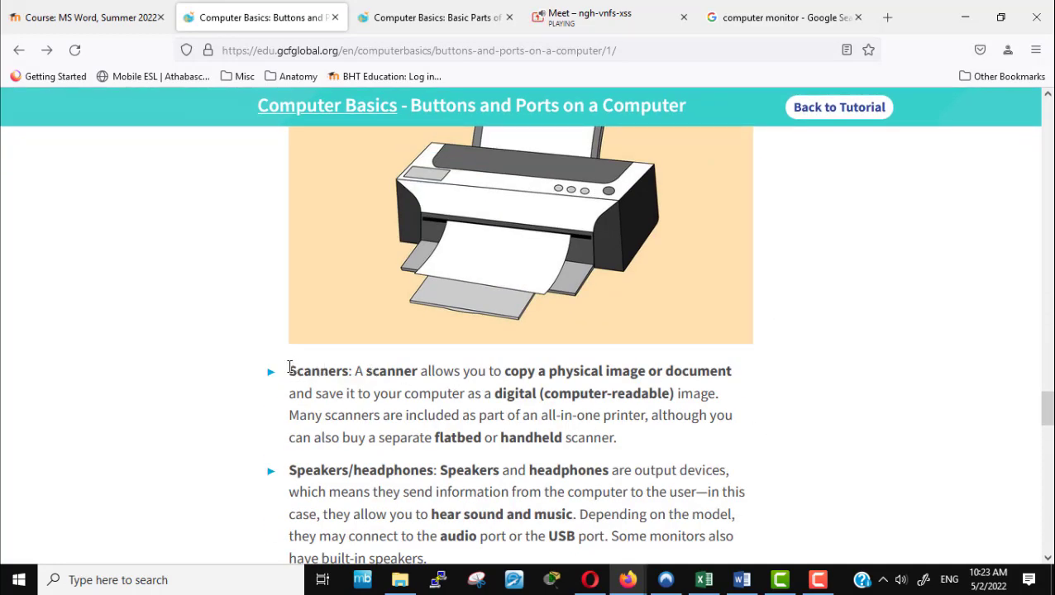
{"action": "left_click_drag", "start_coordinate": [289, 371], "coordinate": [353, 375]}
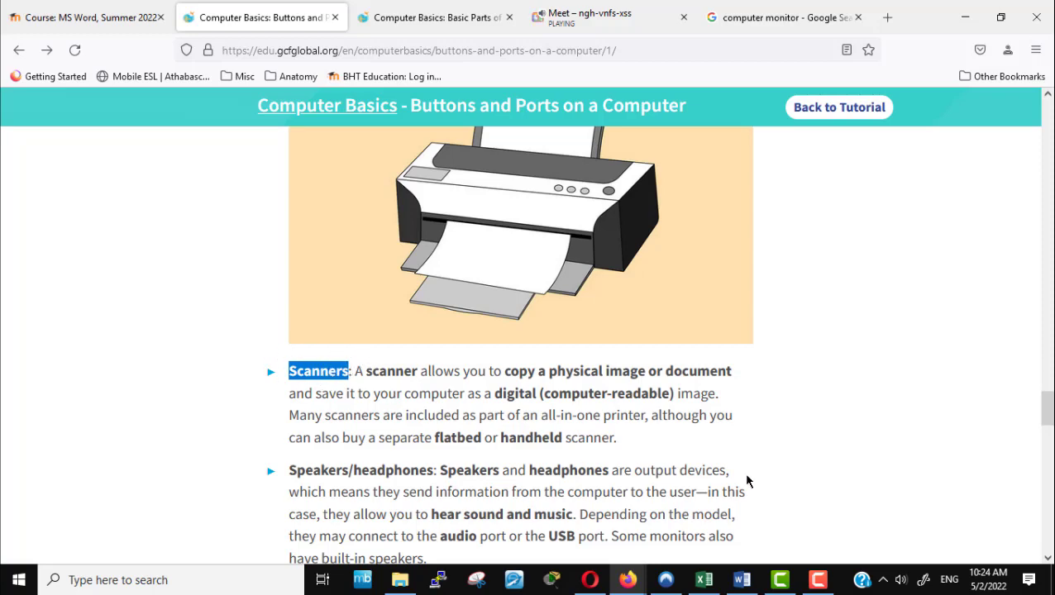
{"action": "scroll", "coordinate": [747, 481], "scroll_direction": "down", "scroll_amount": 3}
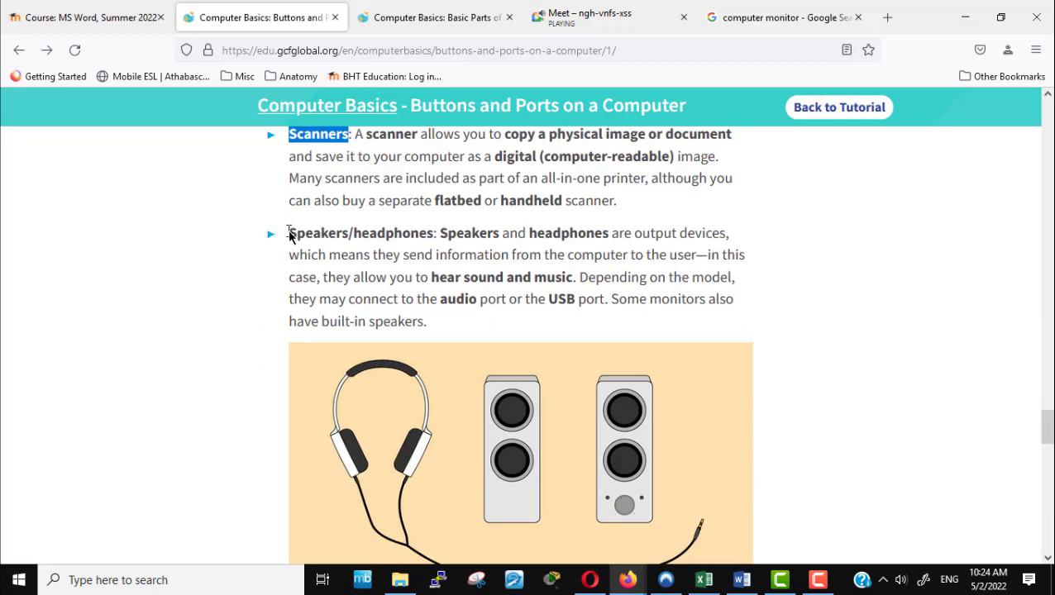
{"action": "left_click_drag", "start_coordinate": [289, 234], "coordinate": [437, 234]}
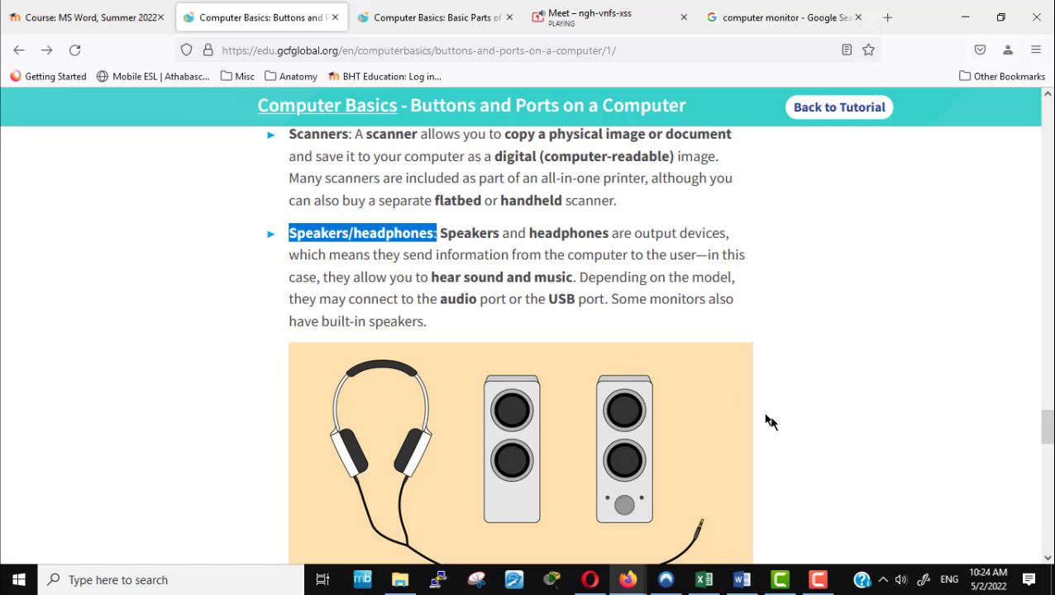
Step: Read the remaining peripherals from microphones to mobile phones and other devices, then return to the Scanners entry
{"action": "scroll", "coordinate": [771, 424], "scroll_direction": "down", "scroll_amount": 4}
{"action": "scroll", "coordinate": [775, 426], "scroll_direction": "down", "scroll_amount": 2}
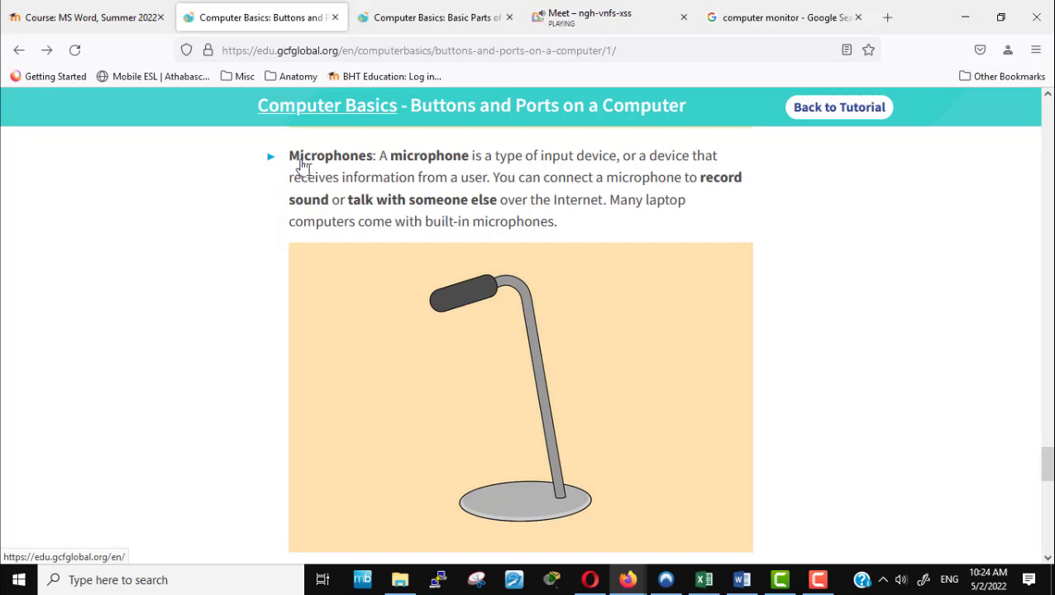
{"action": "scroll", "coordinate": [382, 221], "scroll_direction": "down", "scroll_amount": 4}
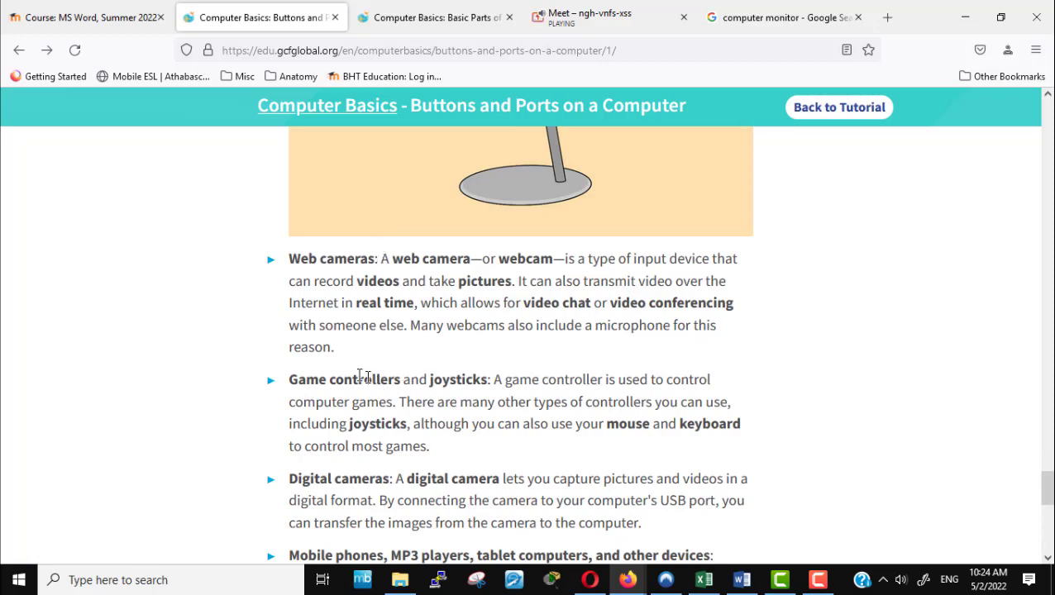
{"action": "scroll", "coordinate": [514, 419], "scroll_direction": "down", "scroll_amount": 3}
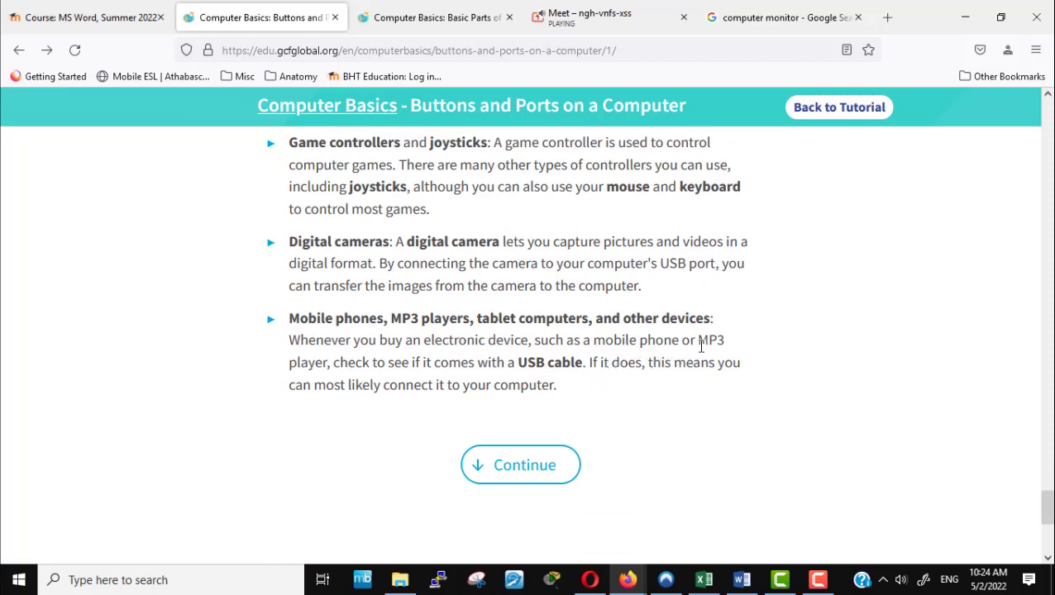
{"action": "scroll", "coordinate": [702, 348], "scroll_direction": "up", "scroll_amount": 5}
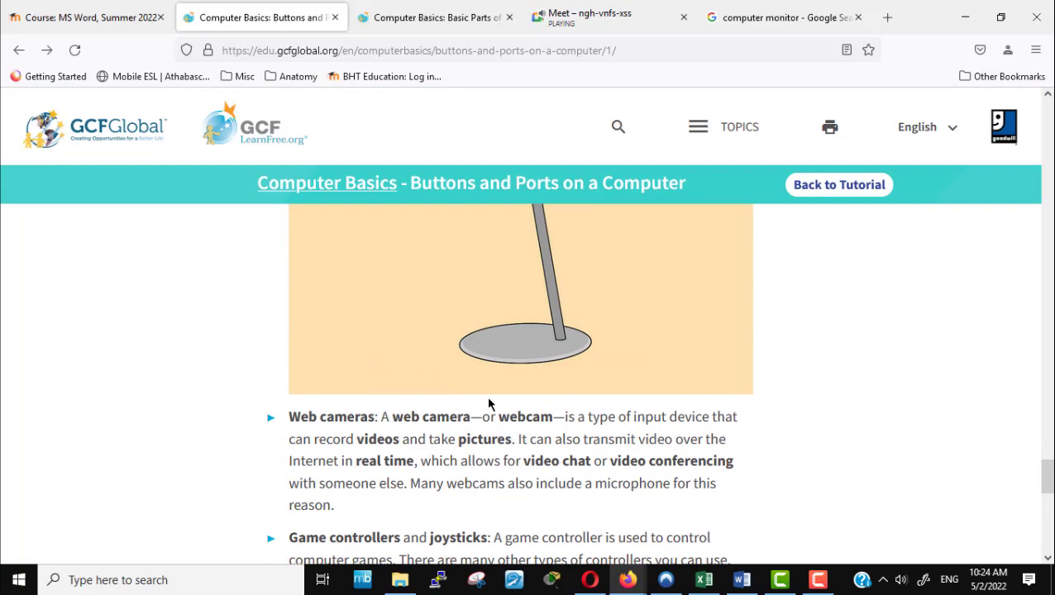
{"action": "scroll", "coordinate": [486, 396], "scroll_direction": "up", "scroll_amount": 4}
{"action": "scroll", "coordinate": [486, 399], "scroll_direction": "up", "scroll_amount": 10}
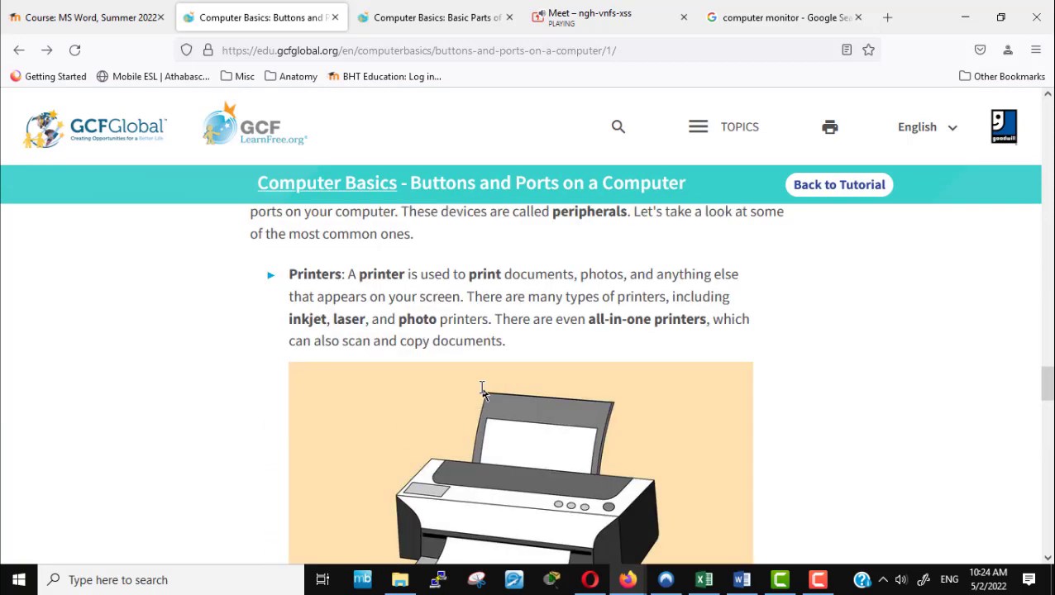
{"action": "scroll", "coordinate": [483, 392], "scroll_direction": "down", "scroll_amount": 4}
{"action": "left_click", "coordinate": [512, 403]}
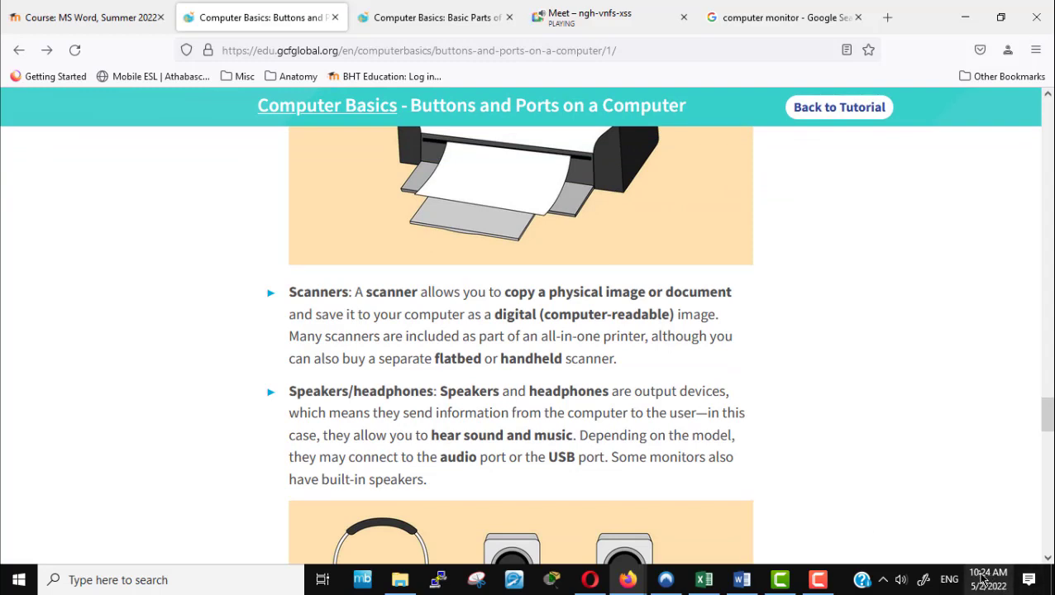
Step: Bring up the screen recorder and pause the running recording
{"action": "mouse_move", "coordinate": [993, 569]}
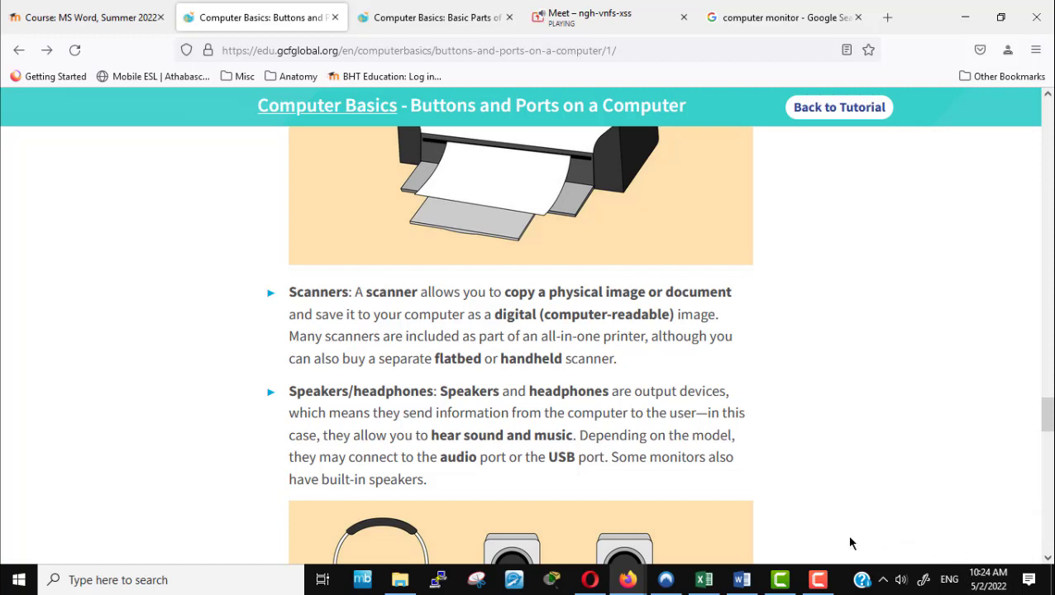
{"action": "left_click", "coordinate": [819, 579]}
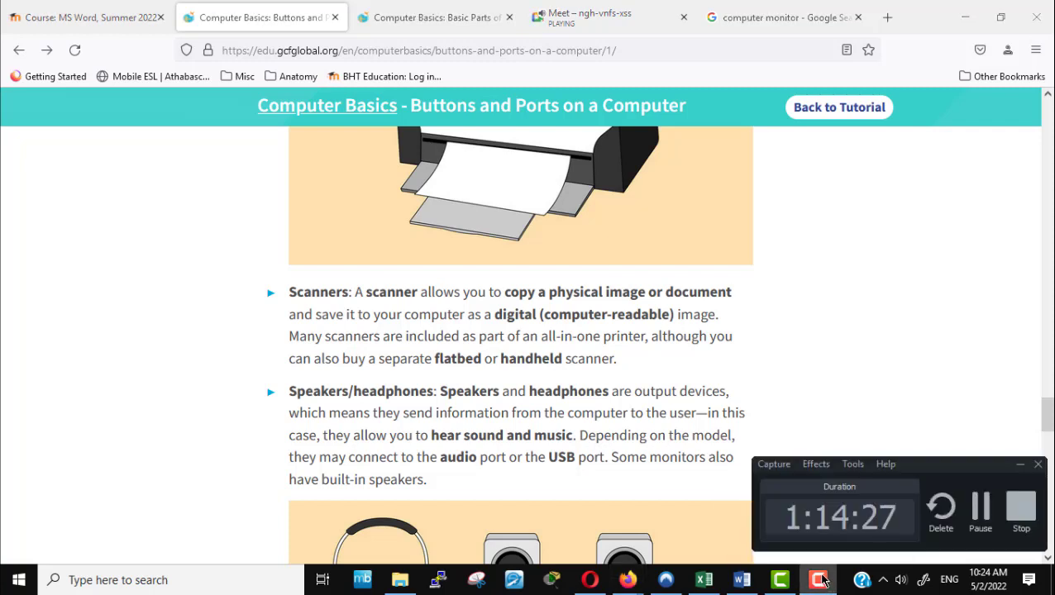
{"action": "left_click", "coordinate": [981, 508]}
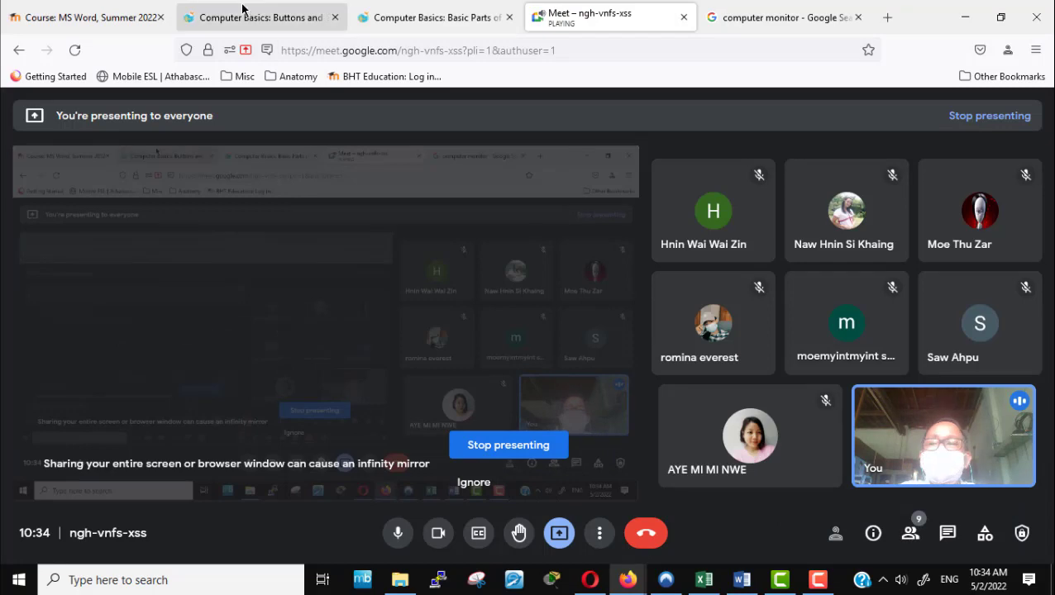
Step: Return to the peripherals section of the Buttons and Ports on a Computer lesson and dismiss the Meet presenting notification
{"action": "left_click", "coordinate": [83, 22]}
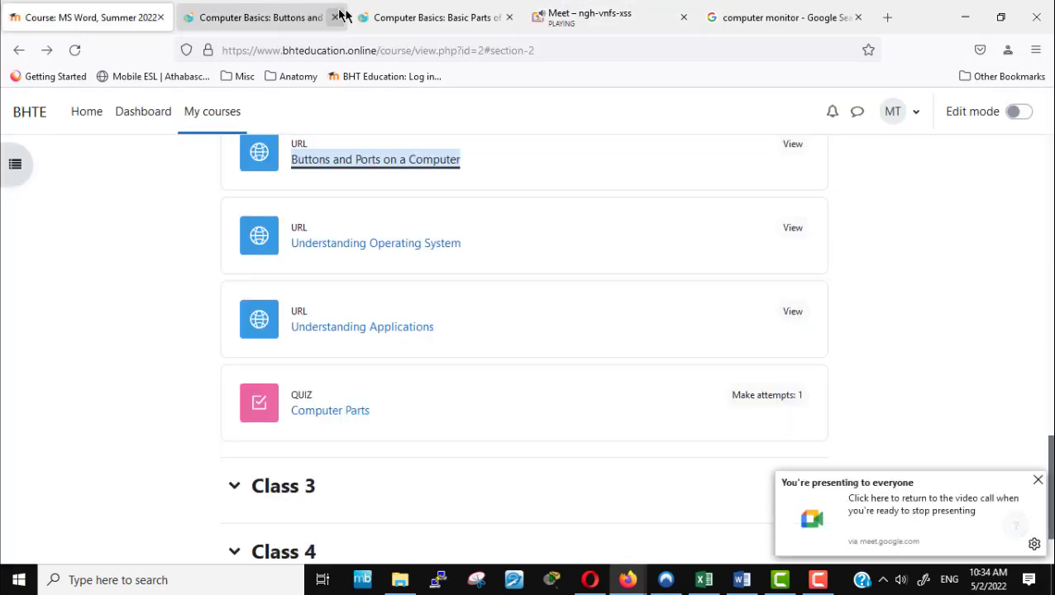
{"action": "left_click", "coordinate": [405, 22]}
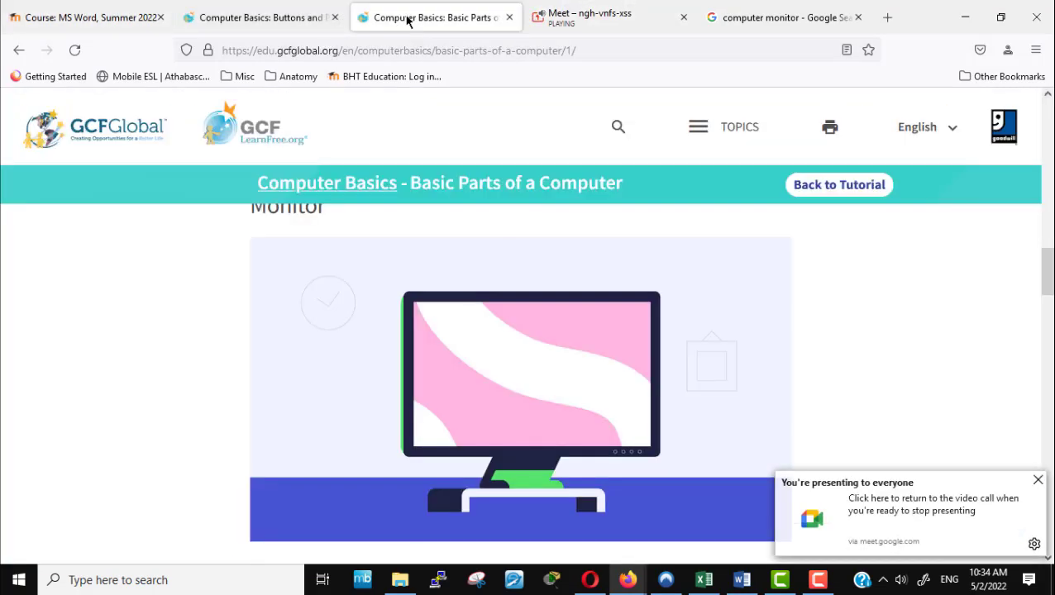
{"action": "left_click", "coordinate": [243, 18]}
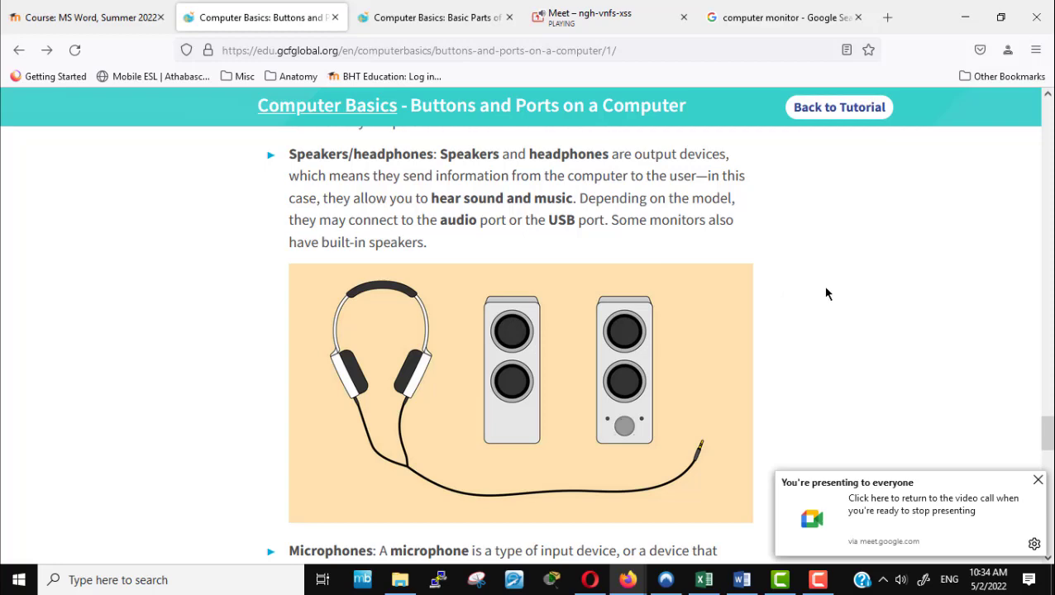
{"action": "scroll", "coordinate": [826, 293], "scroll_direction": "down", "scroll_amount": 5}
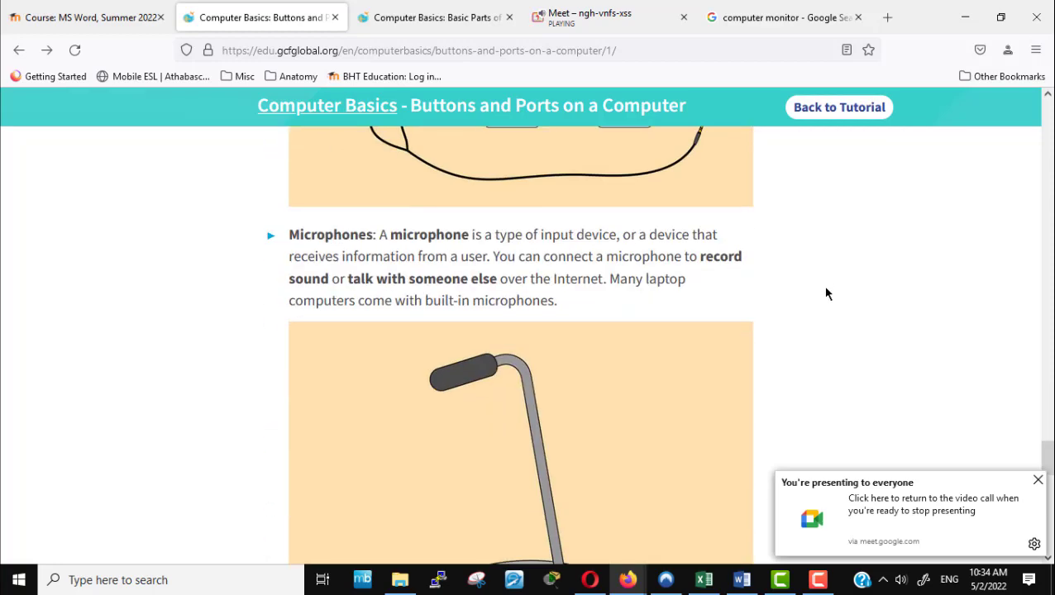
{"action": "scroll", "coordinate": [825, 294], "scroll_direction": "down", "scroll_amount": 5}
{"action": "scroll", "coordinate": [826, 293], "scroll_direction": "up", "scroll_amount": 15}
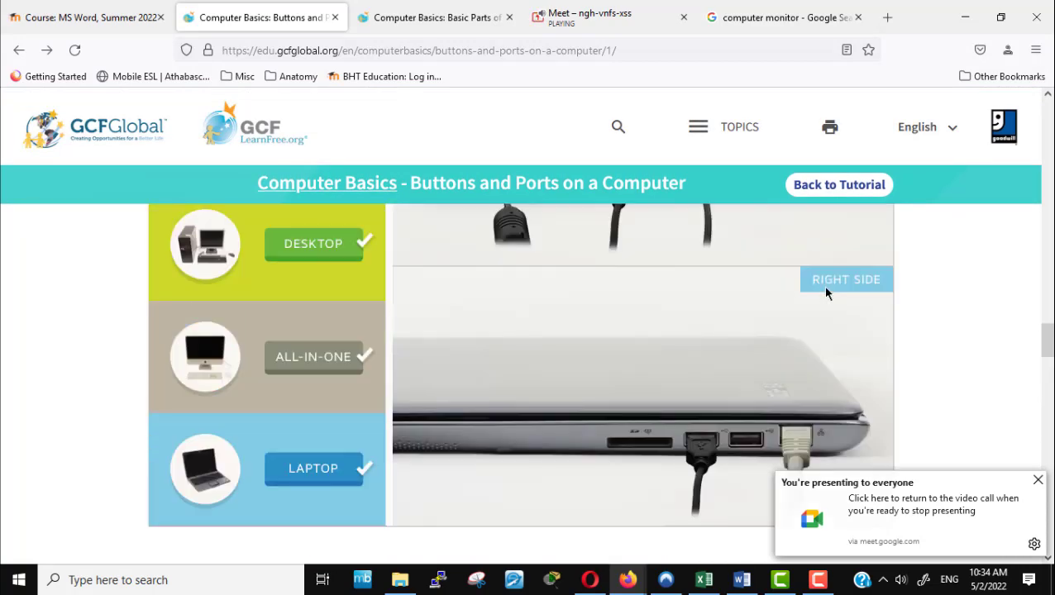
{"action": "scroll", "coordinate": [826, 288], "scroll_direction": "down", "scroll_amount": 5}
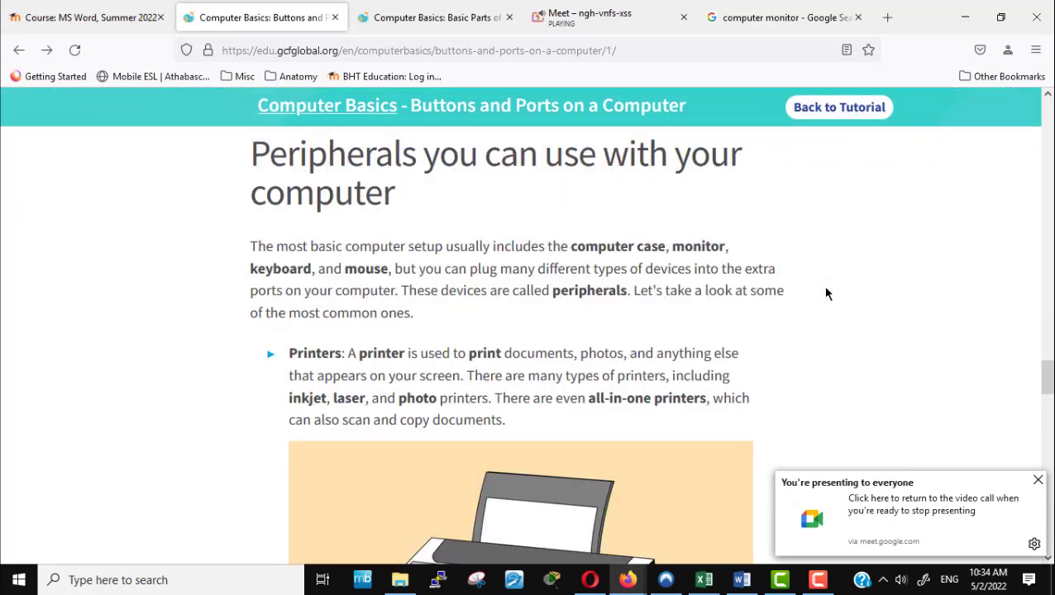
{"action": "left_click", "coordinate": [1038, 482]}
Step: Go over the peripherals list again from printers through scanners, speakers and microphones to the Web cameras entry
{"action": "scroll", "coordinate": [927, 414], "scroll_direction": "down", "scroll_amount": 3}
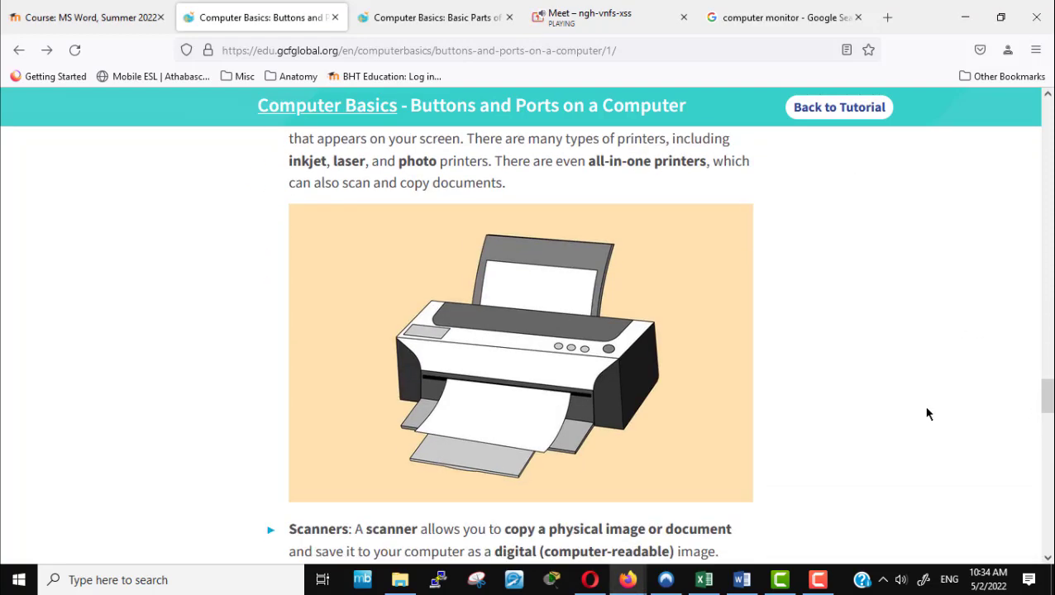
{"action": "scroll", "coordinate": [698, 328], "scroll_direction": "down", "scroll_amount": 4}
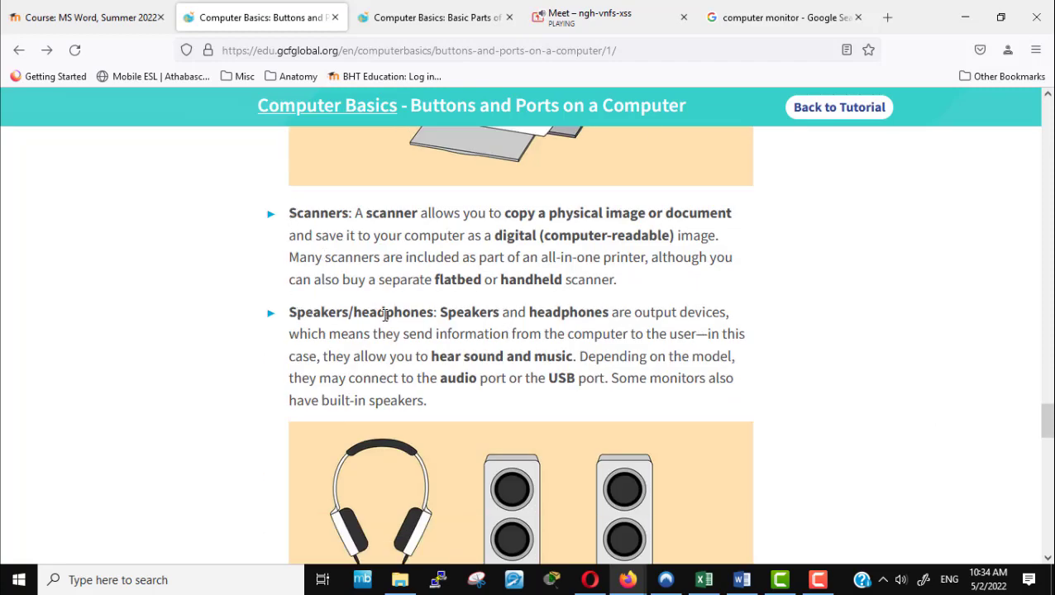
{"action": "scroll", "coordinate": [804, 331], "scroll_direction": "down", "scroll_amount": 3}
{"action": "scroll", "coordinate": [804, 330], "scroll_direction": "down", "scroll_amount": 5}
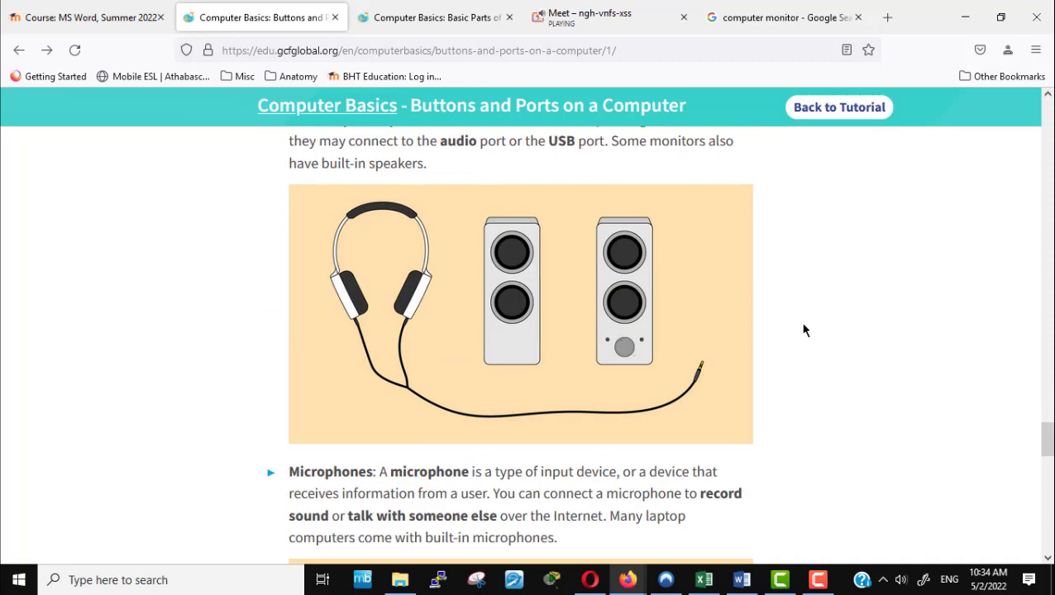
{"action": "scroll", "coordinate": [938, 241], "scroll_direction": "down", "scroll_amount": 5}
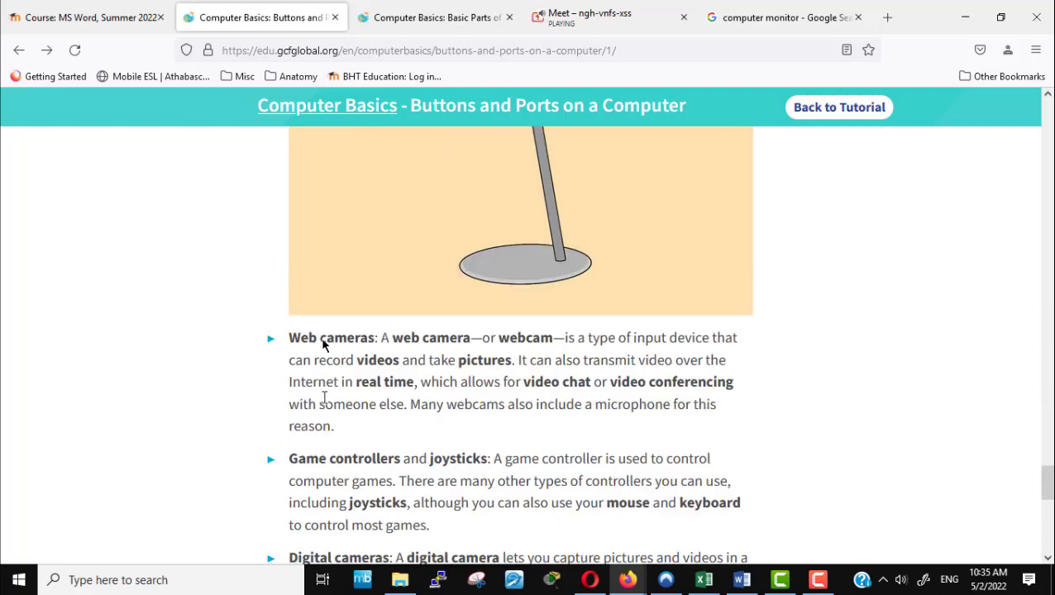
Step: Search Google Images for "computer web camera" and look through the webcam pictures
{"action": "left_click", "coordinate": [749, 17]}
{"action": "triple_click", "coordinate": [375, 122]}
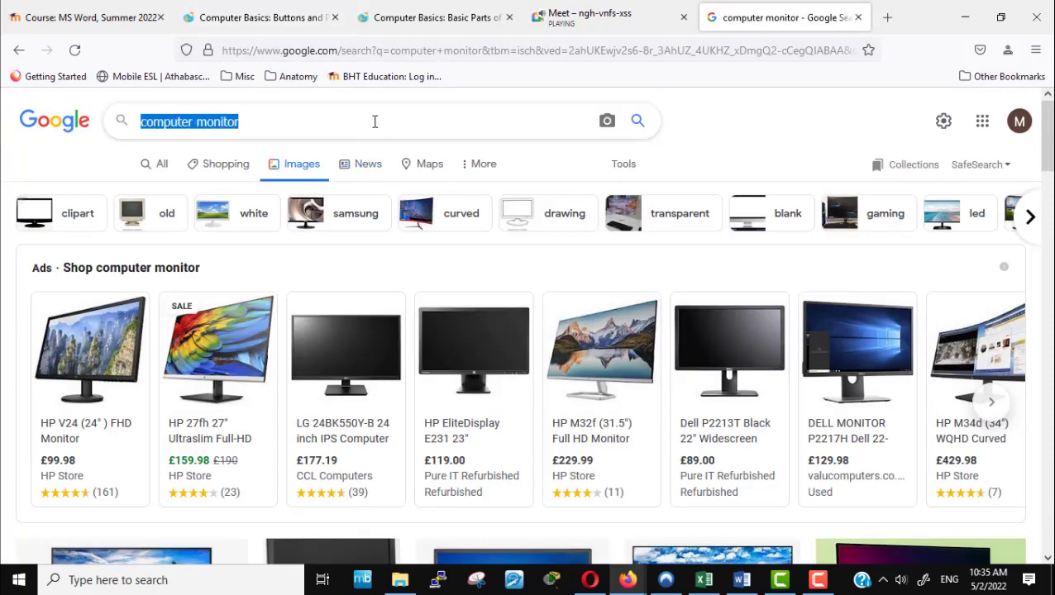
{"action": "type", "text": "comput"}
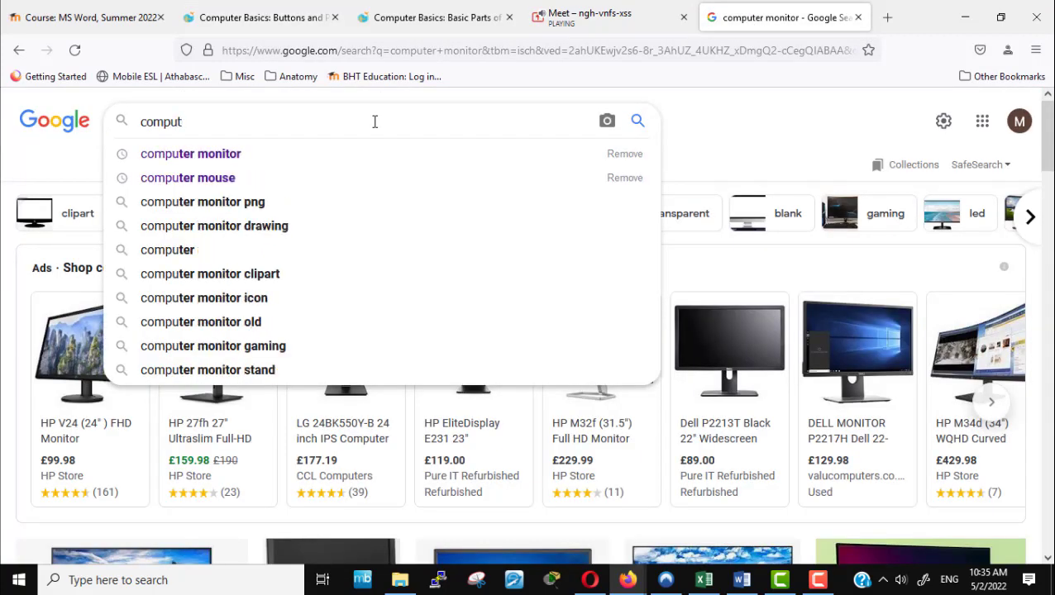
{"action": "type", "text": "er web"}
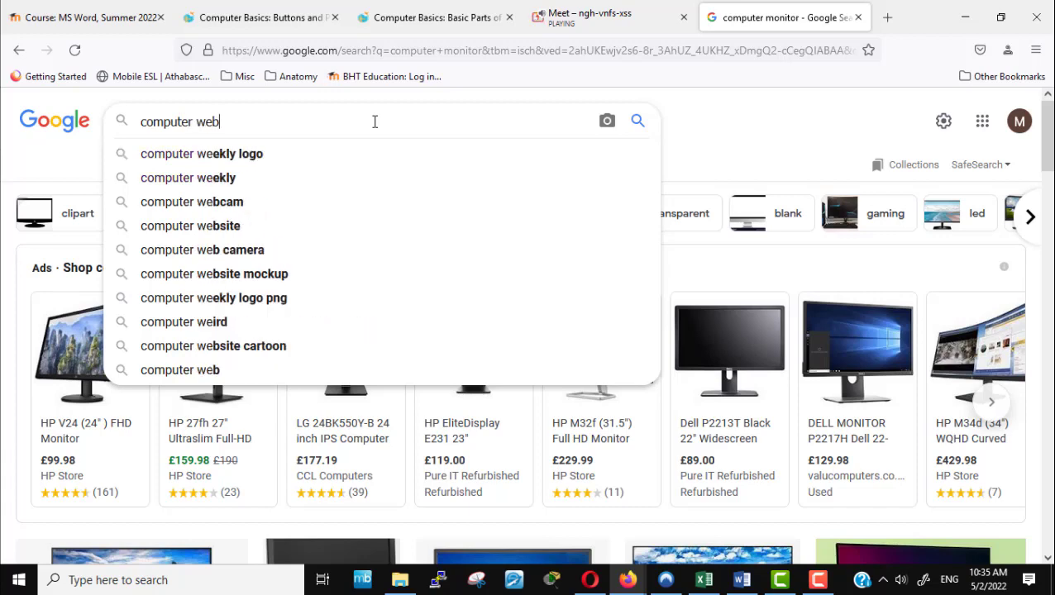
{"action": "type", "text": " camera"}
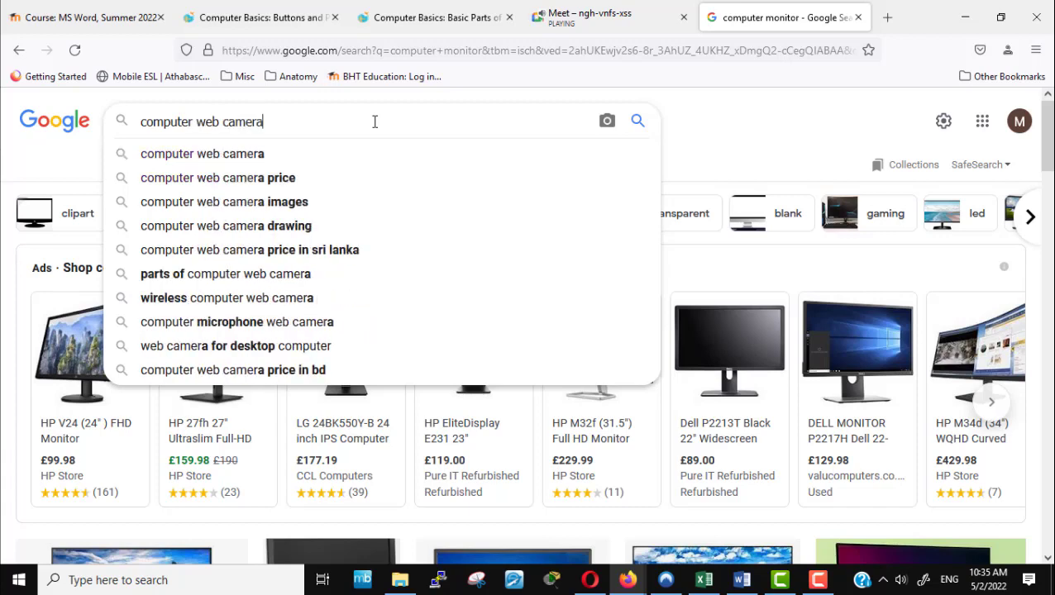
{"action": "key", "text": "Return"}
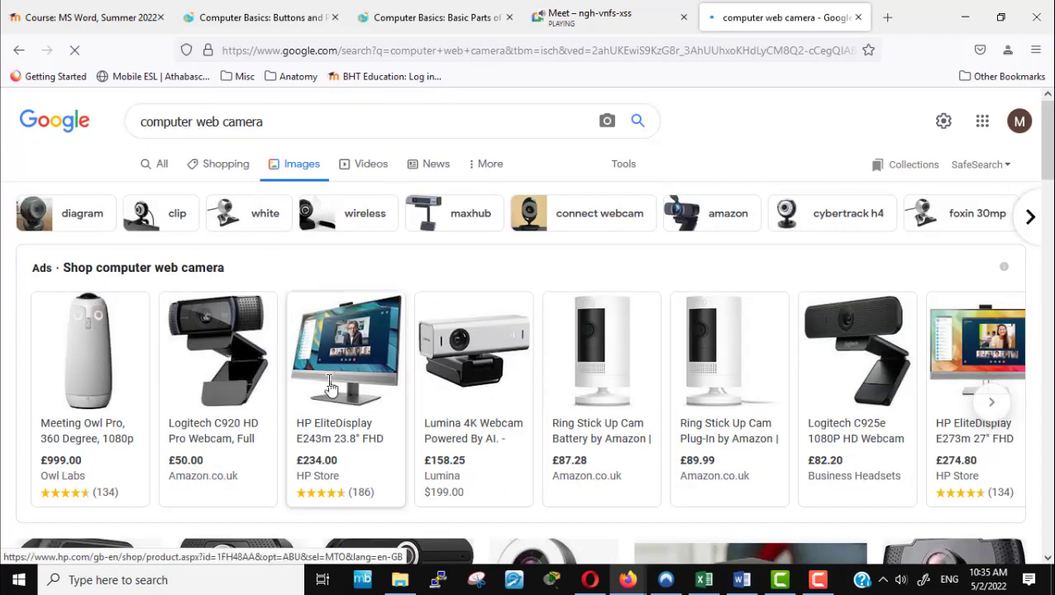
{"action": "scroll", "coordinate": [330, 389], "scroll_direction": "down", "scroll_amount": 3}
{"action": "scroll", "coordinate": [331, 389], "scroll_direction": "down", "scroll_amount": 1}
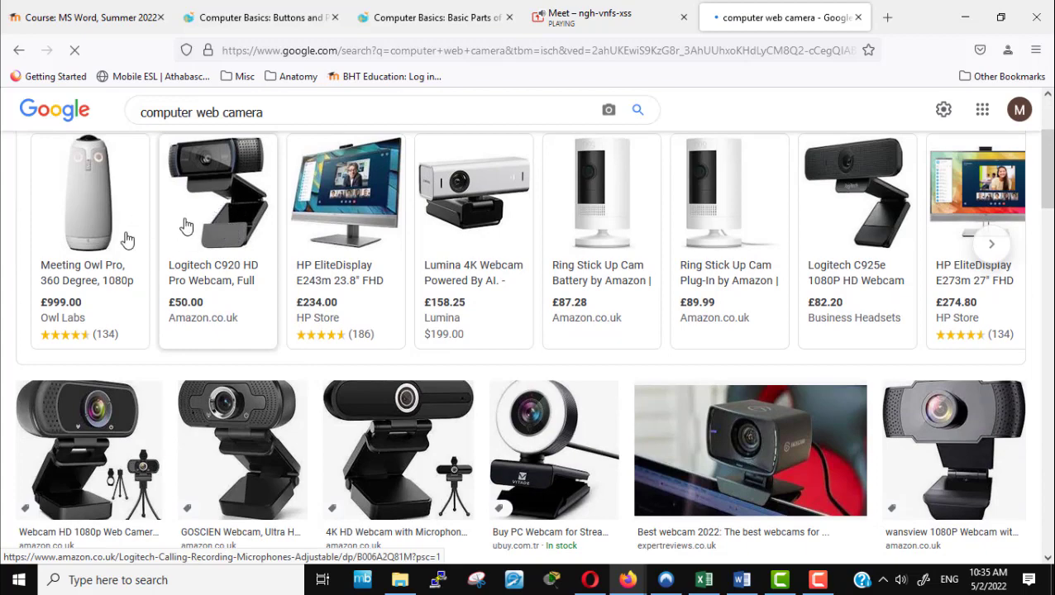
Step: Browse further through the "computer web camera" image results to view the different webcam designs
{"action": "scroll", "coordinate": [313, 242], "scroll_direction": "down", "scroll_amount": 5}
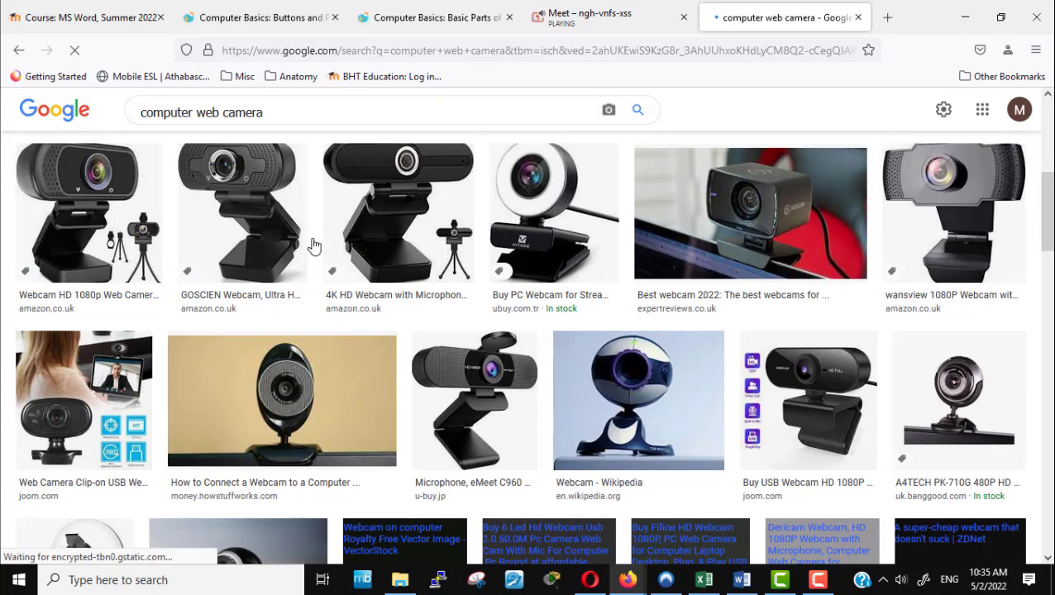
{"action": "scroll", "coordinate": [312, 242], "scroll_direction": "down", "scroll_amount": 2}
{"action": "scroll", "coordinate": [313, 240], "scroll_direction": "down", "scroll_amount": 3}
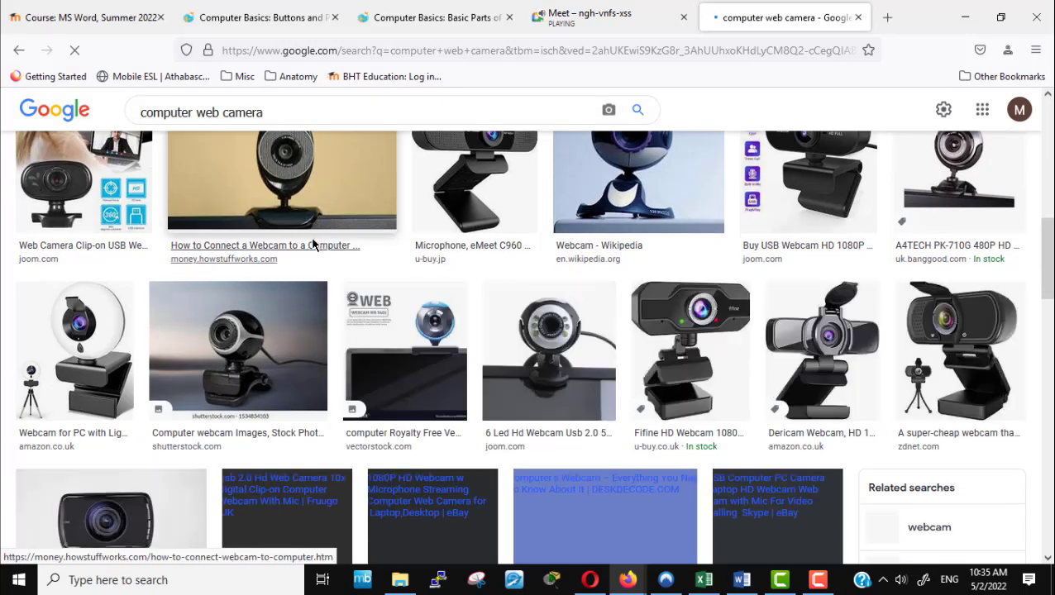
{"action": "scroll", "coordinate": [313, 245], "scroll_direction": "down", "scroll_amount": 4}
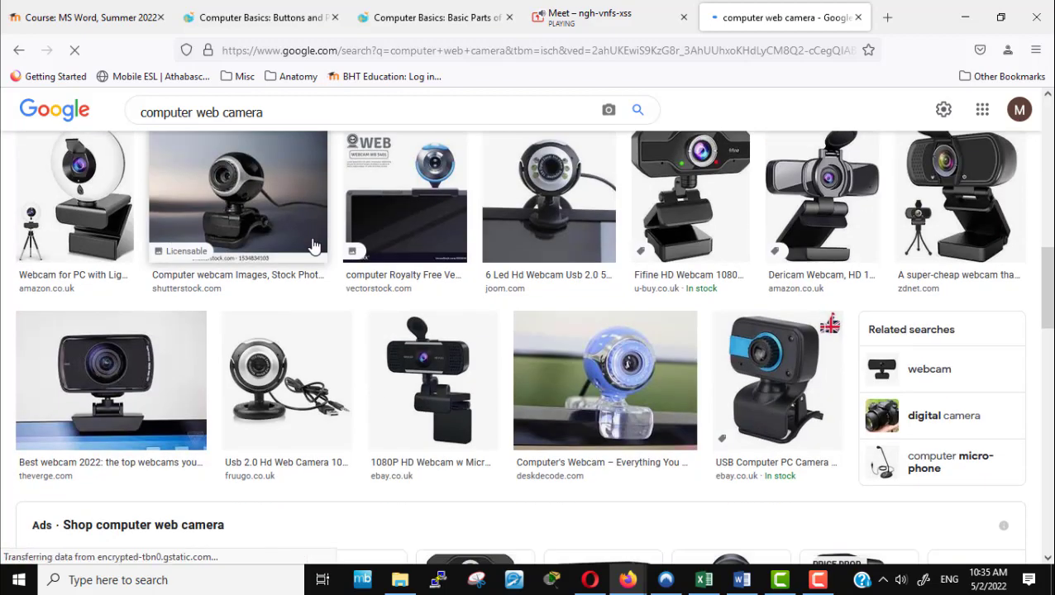
{"action": "scroll", "coordinate": [315, 246], "scroll_direction": "up", "scroll_amount": 8}
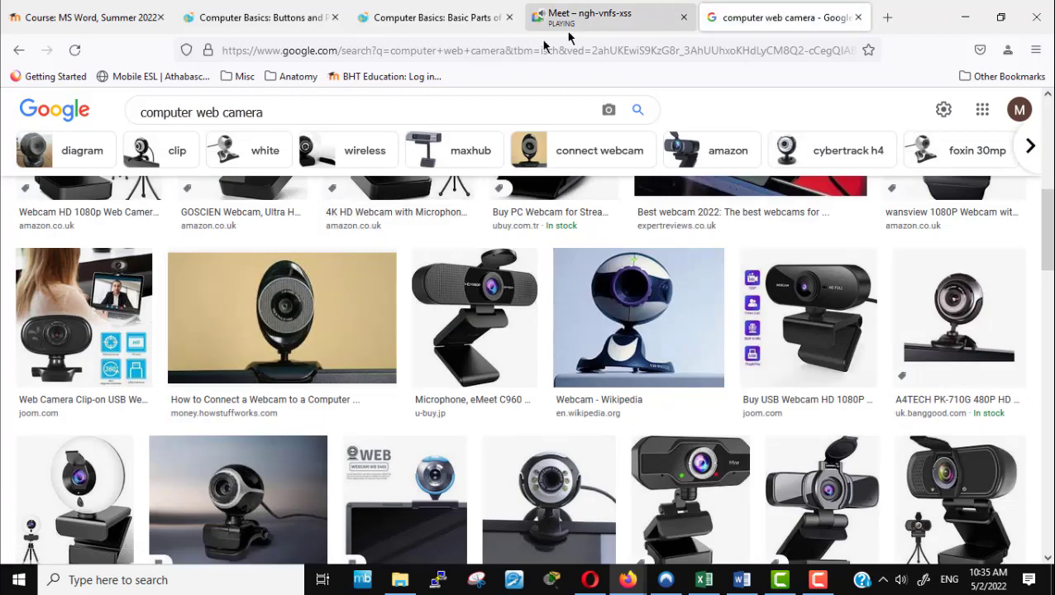
Step: Open the Understanding Operating System lesson from the course page in a new tab and close the two earlier lesson tabs
{"action": "left_click", "coordinate": [97, 16]}
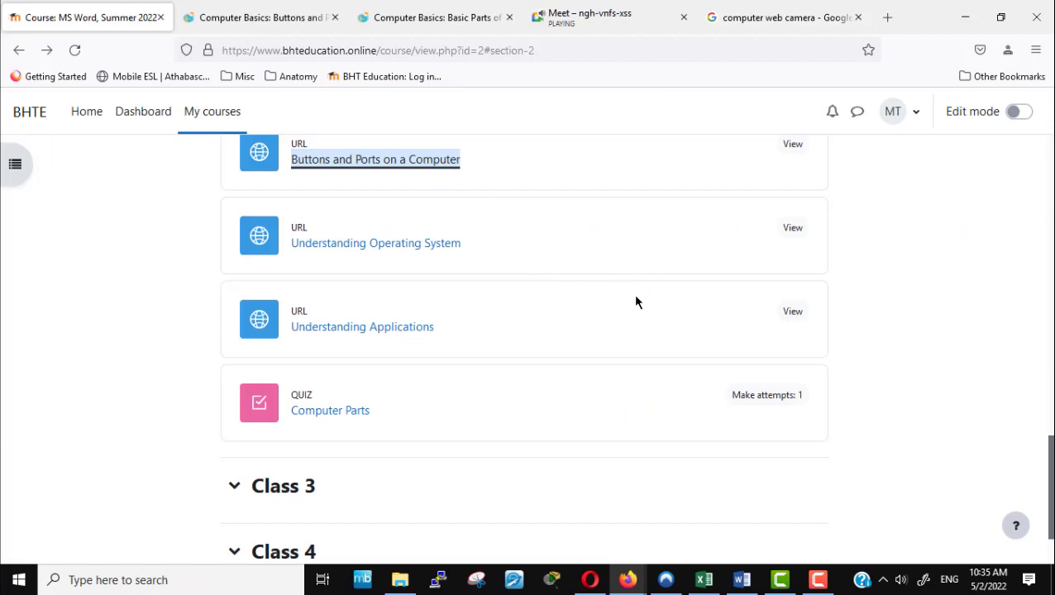
{"action": "right_click", "coordinate": [370, 248]}
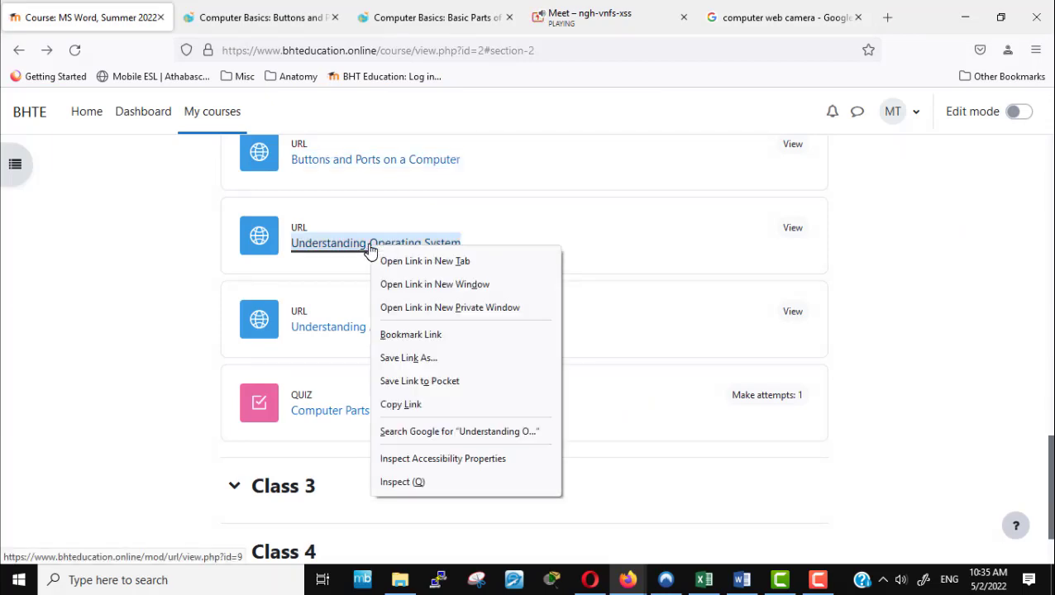
{"action": "left_click", "coordinate": [418, 262]}
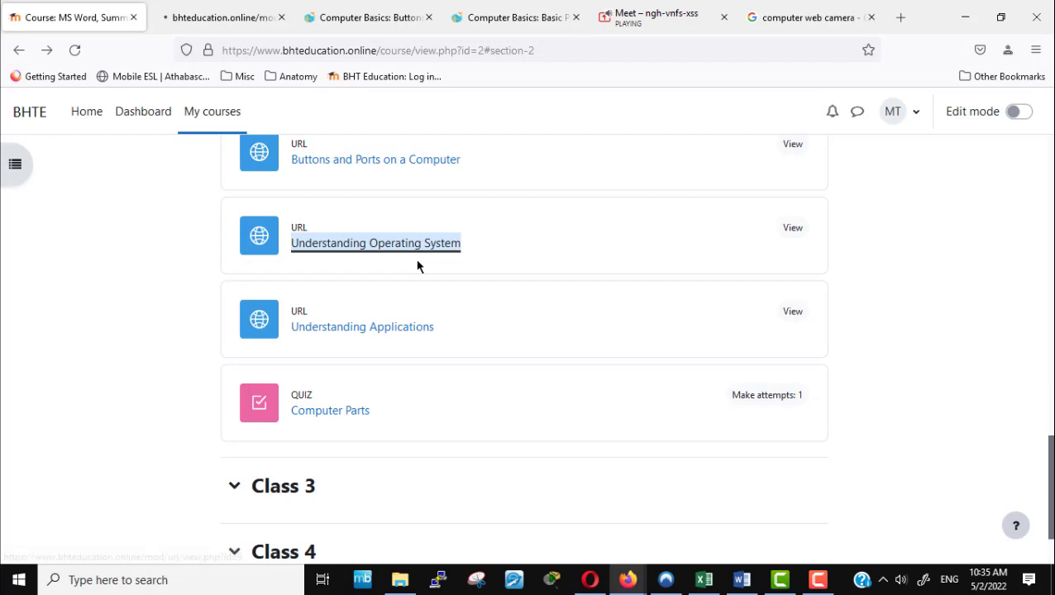
{"action": "left_click", "coordinate": [429, 17]}
{"action": "left_click", "coordinate": [429, 17]}
{"action": "left_click", "coordinate": [229, 18]}
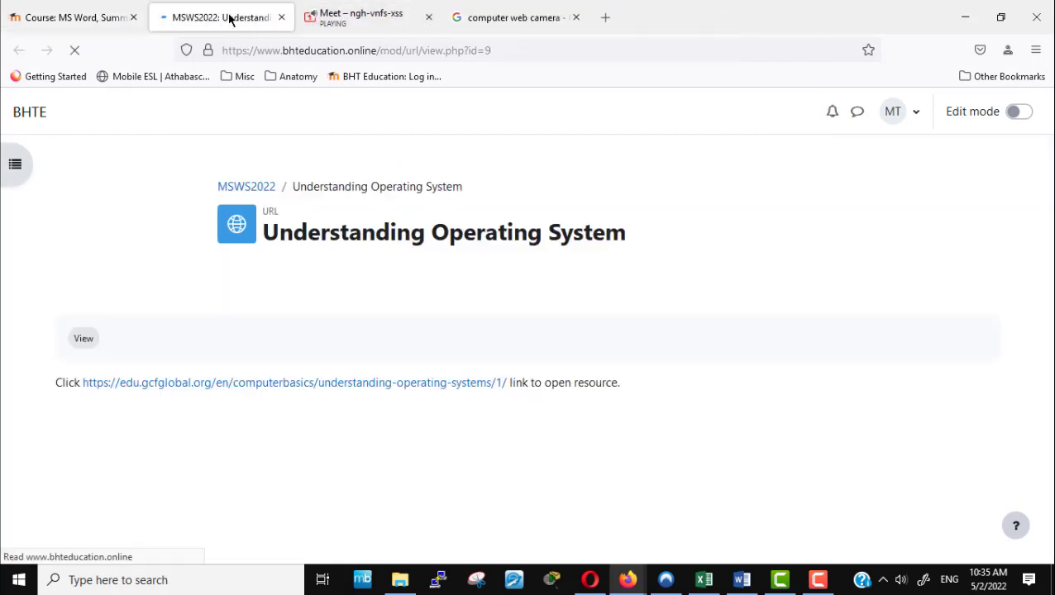
{"action": "left_click", "coordinate": [280, 387]}
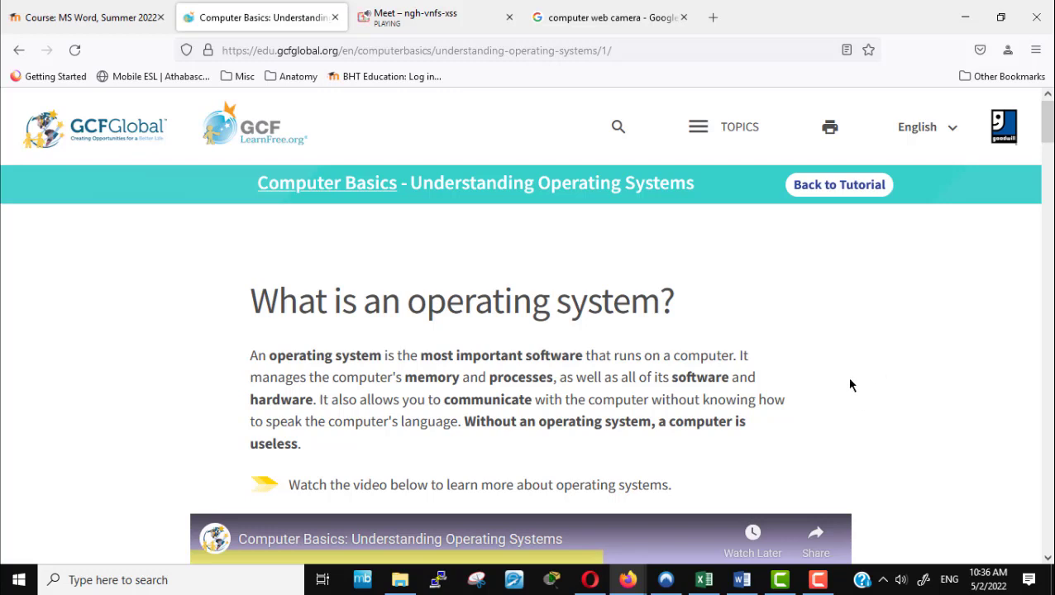
Step: Read the operating system introduction, highlighting "operating system" in the heading and "most important software that runs on a computer" in the paragraph
{"action": "scroll", "coordinate": [851, 383], "scroll_direction": "down", "scroll_amount": 2}
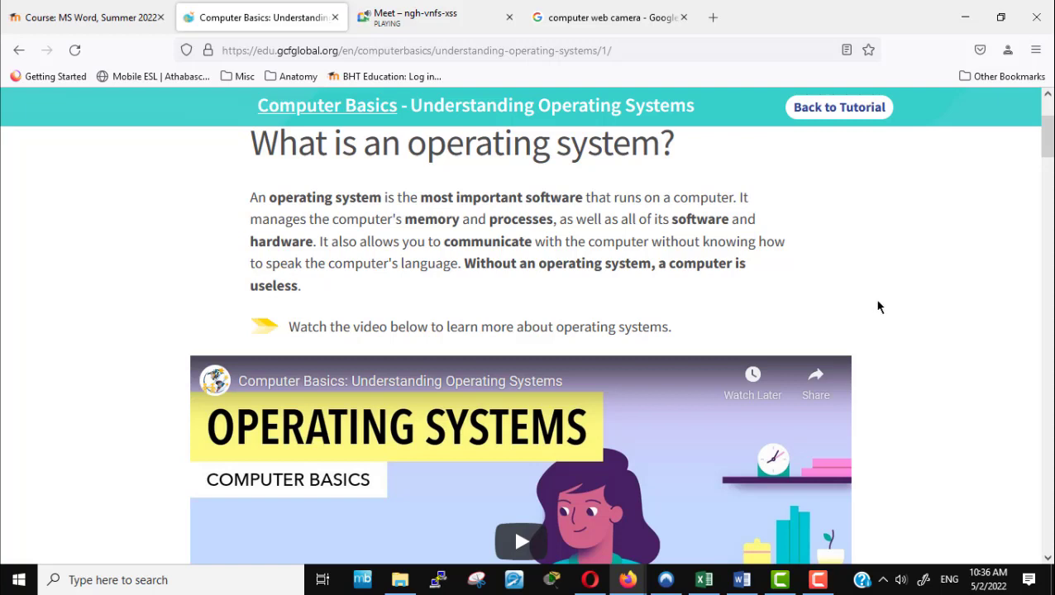
{"action": "scroll", "coordinate": [879, 307], "scroll_direction": "up", "scroll_amount": 2}
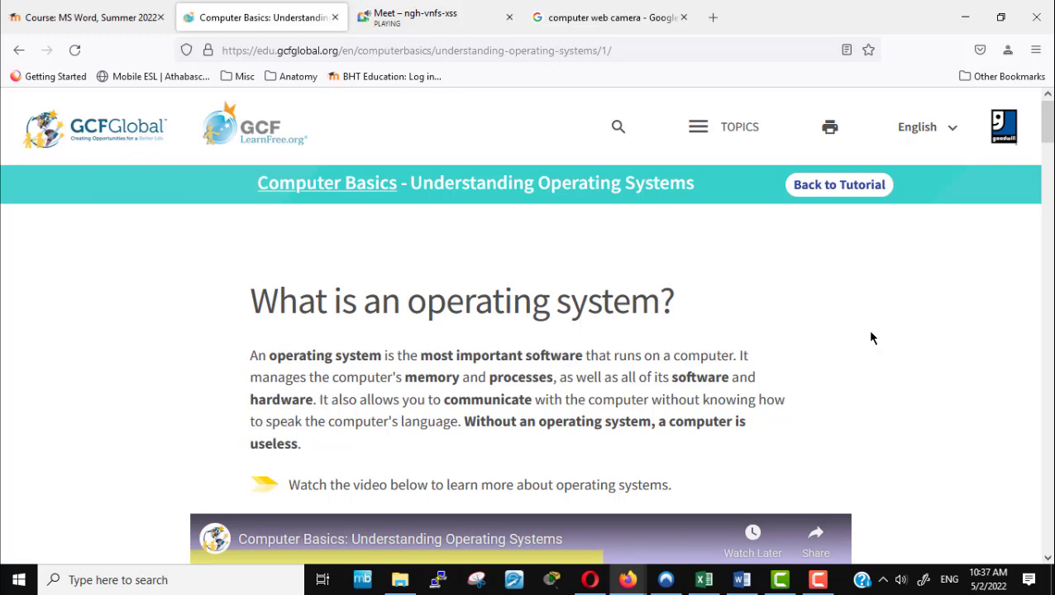
{"action": "scroll", "coordinate": [871, 337], "scroll_direction": "down", "scroll_amount": 2}
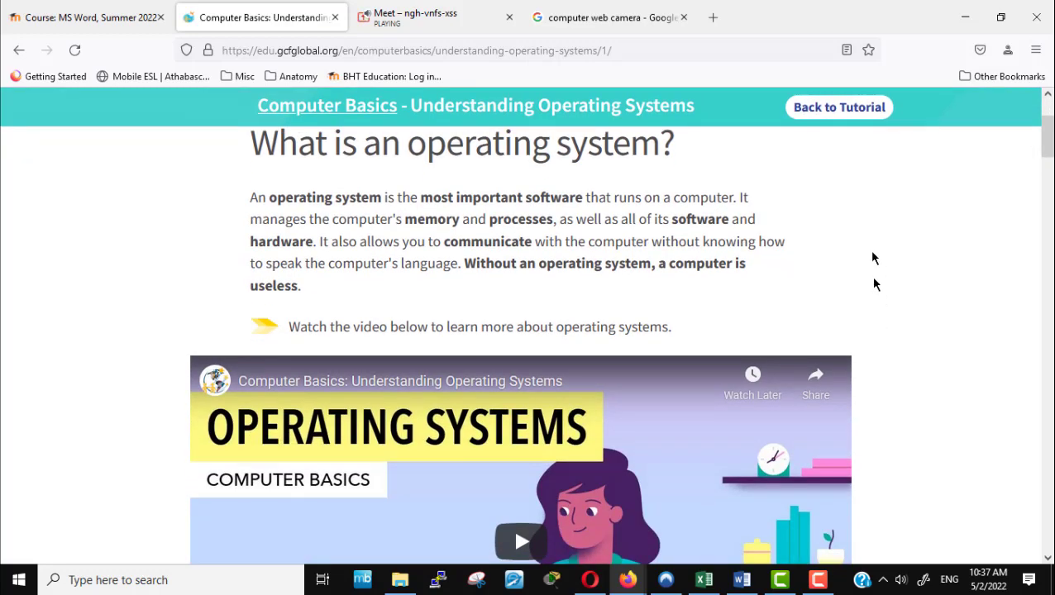
{"action": "scroll", "coordinate": [876, 244], "scroll_direction": "up", "scroll_amount": 1}
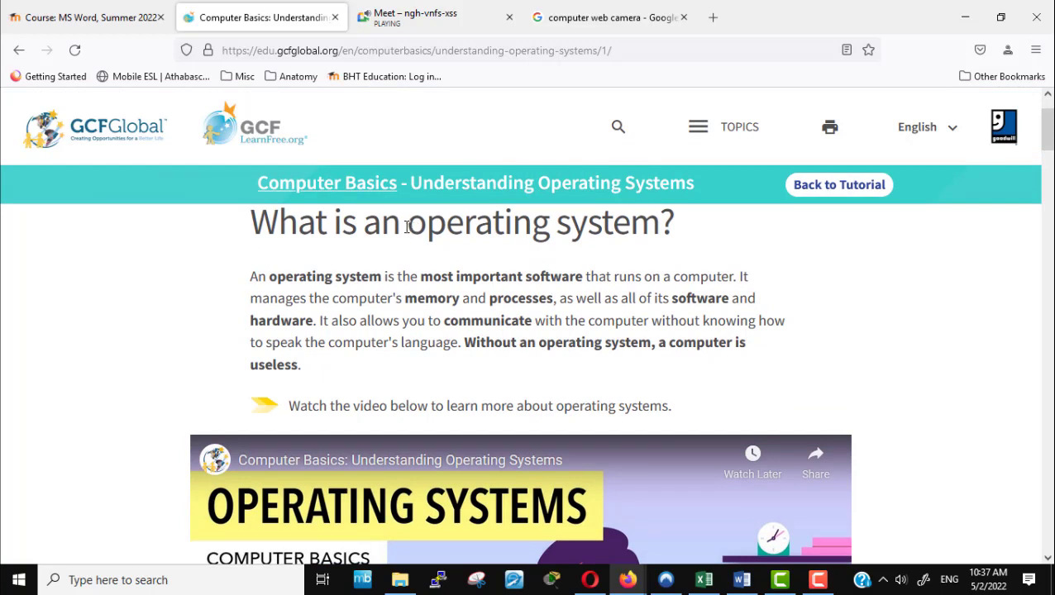
{"action": "left_click_drag", "start_coordinate": [407, 226], "coordinate": [664, 230]}
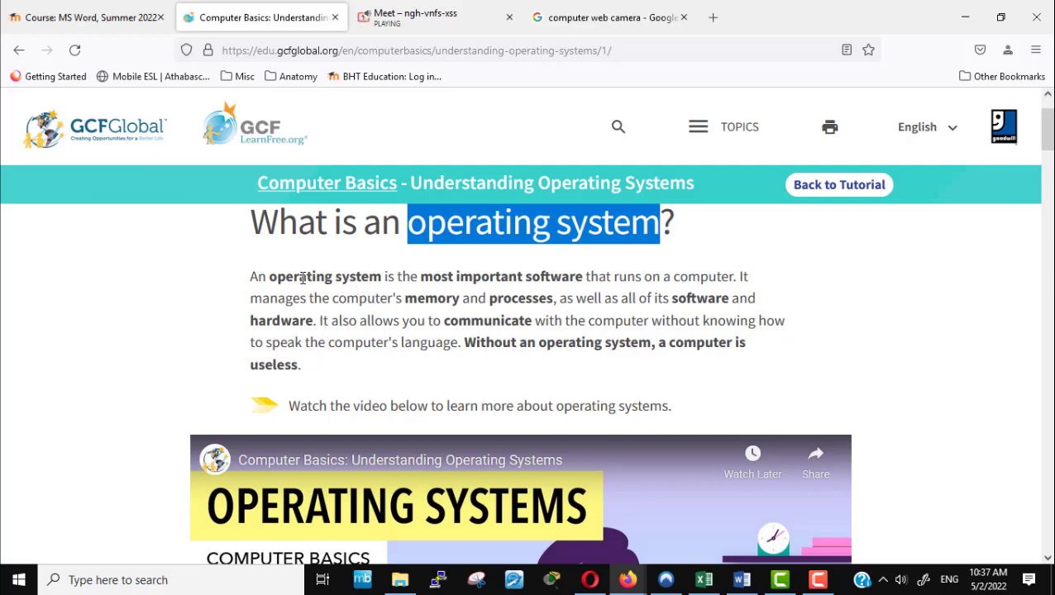
{"action": "left_click_drag", "start_coordinate": [420, 276], "coordinate": [733, 280]}
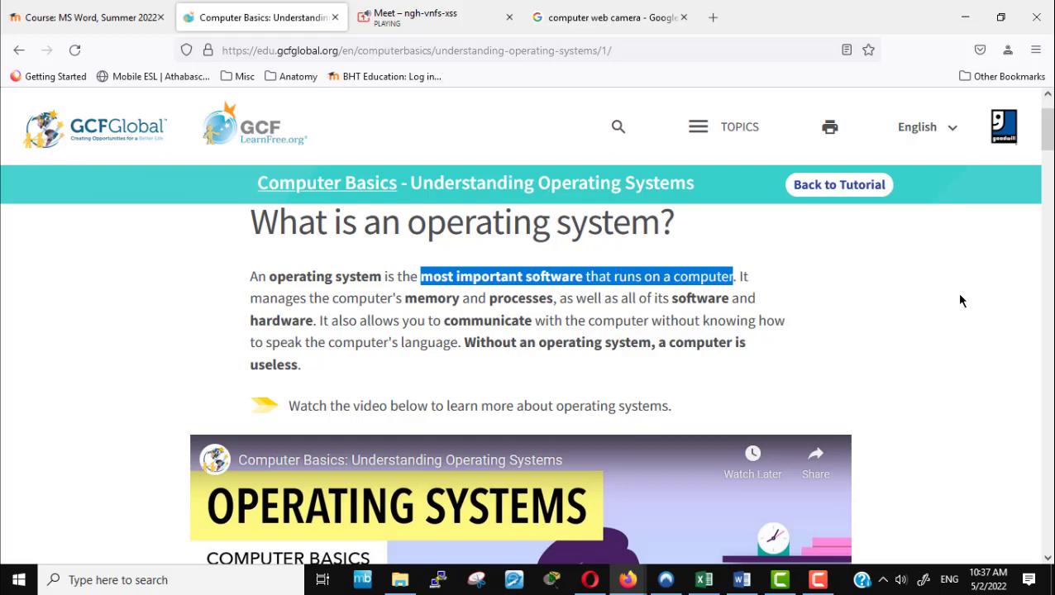
Step: Check the Google Meet call, return to the Understanding Operating Systems lesson and clear the highlighted text
{"action": "left_click", "coordinate": [456, 24]}
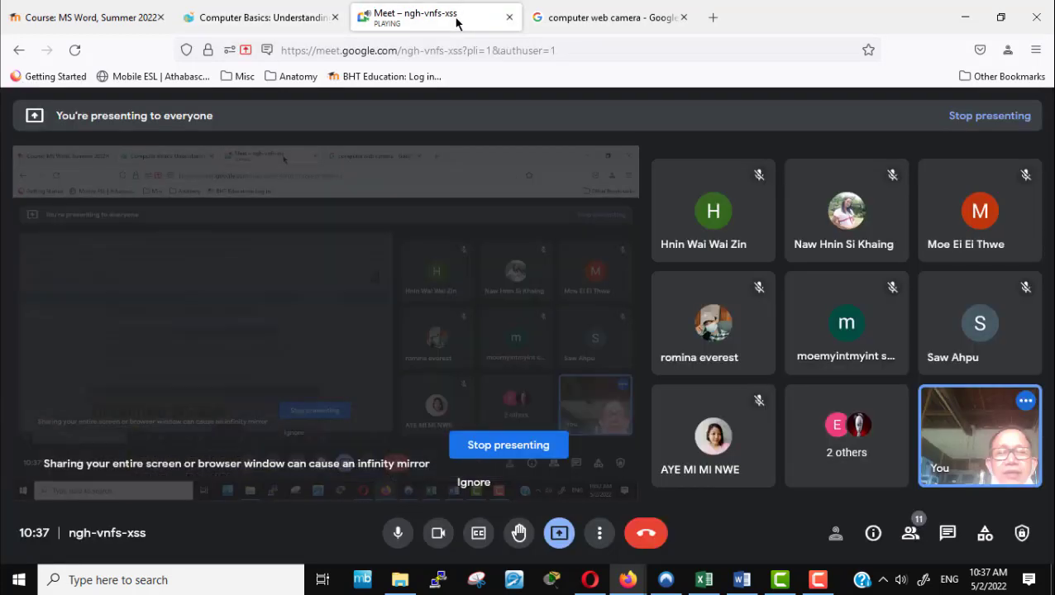
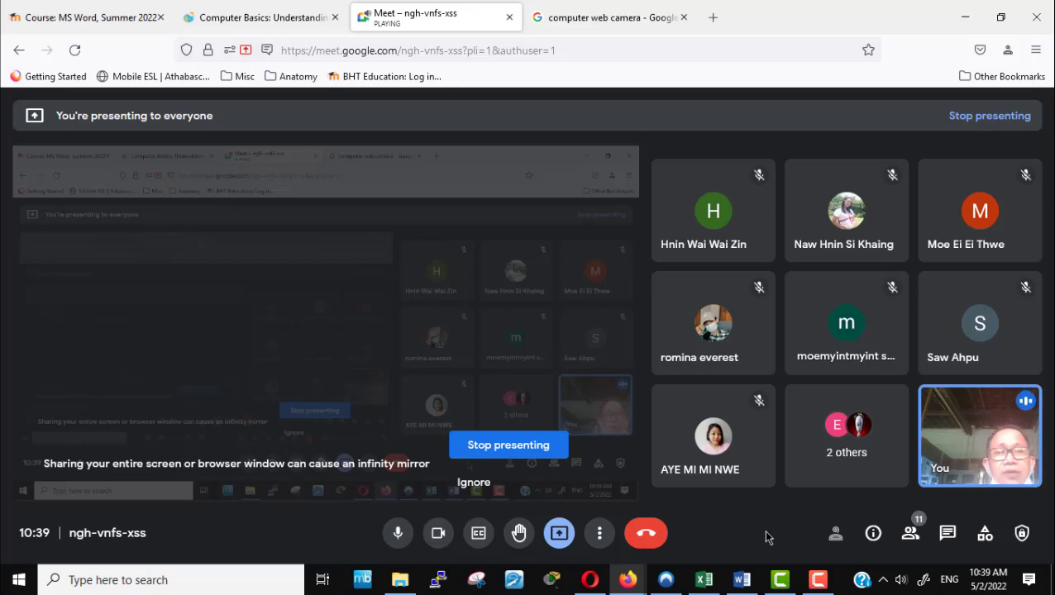
{"action": "left_click", "coordinate": [266, 12]}
{"action": "left_click", "coordinate": [784, 347]}
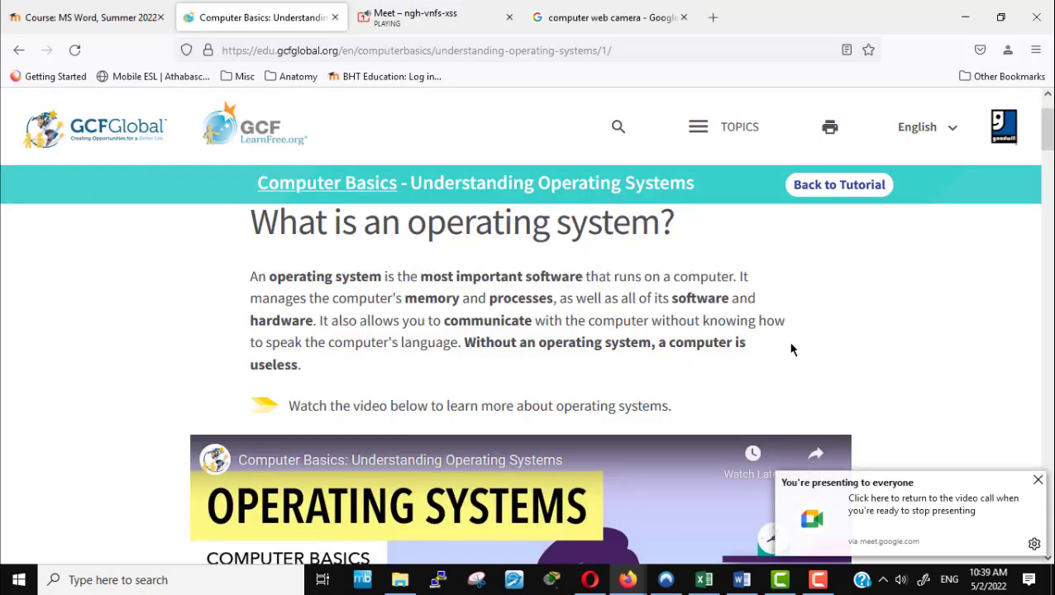
Step: In the Types of operating systems section, highlight "Microsoft Windows" and "macOS" one after the other
{"action": "scroll", "coordinate": [792, 347], "scroll_direction": "down", "scroll_amount": 4}
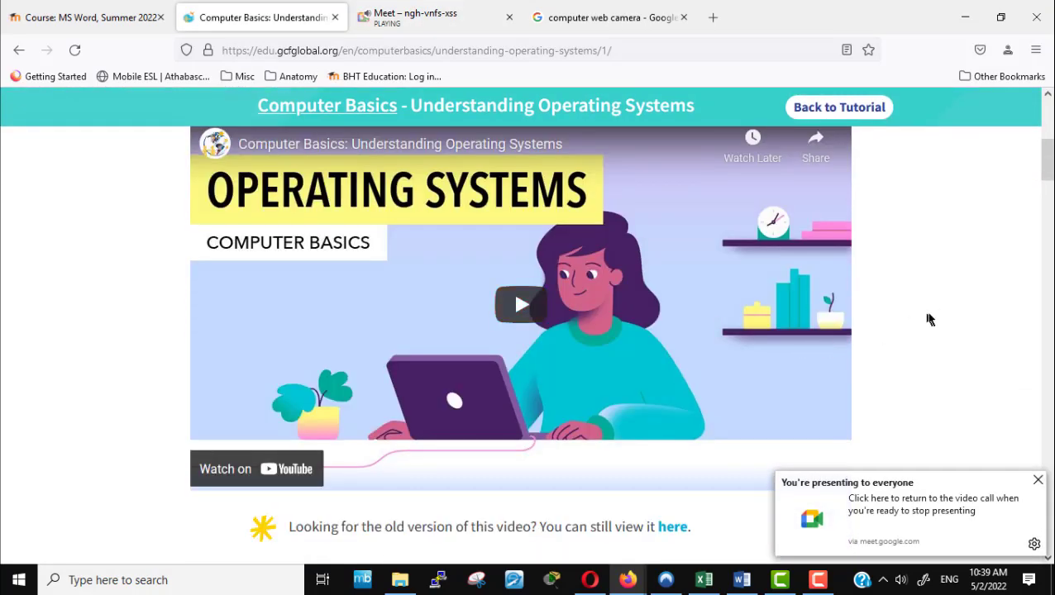
{"action": "scroll", "coordinate": [934, 318], "scroll_direction": "down", "scroll_amount": 5}
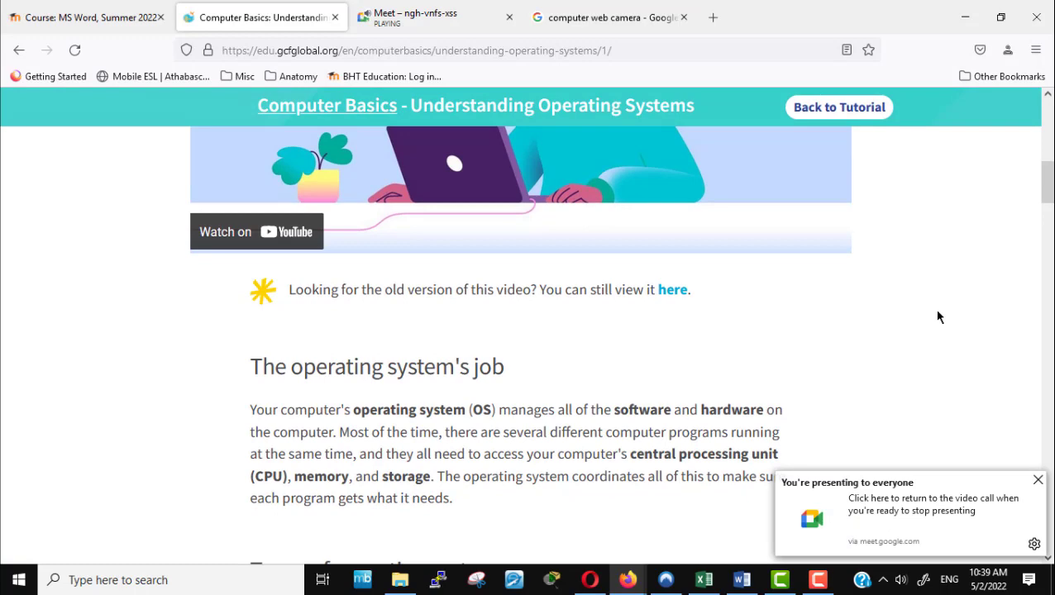
{"action": "scroll", "coordinate": [938, 317], "scroll_direction": "down", "scroll_amount": 3}
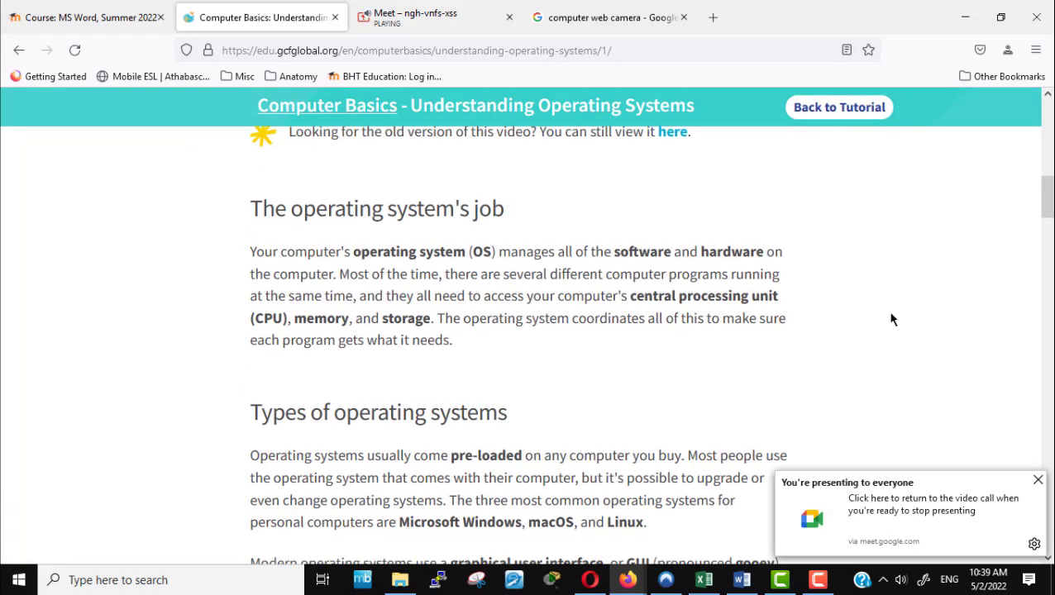
{"action": "scroll", "coordinate": [892, 319], "scroll_direction": "down", "scroll_amount": 5}
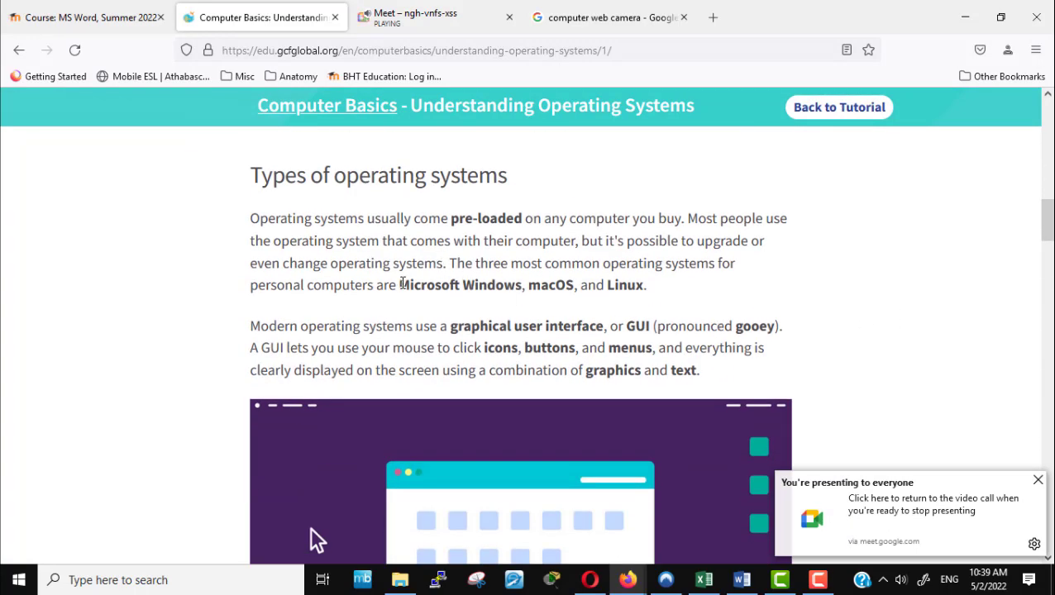
{"action": "left_click_drag", "start_coordinate": [401, 284], "coordinate": [521, 287]}
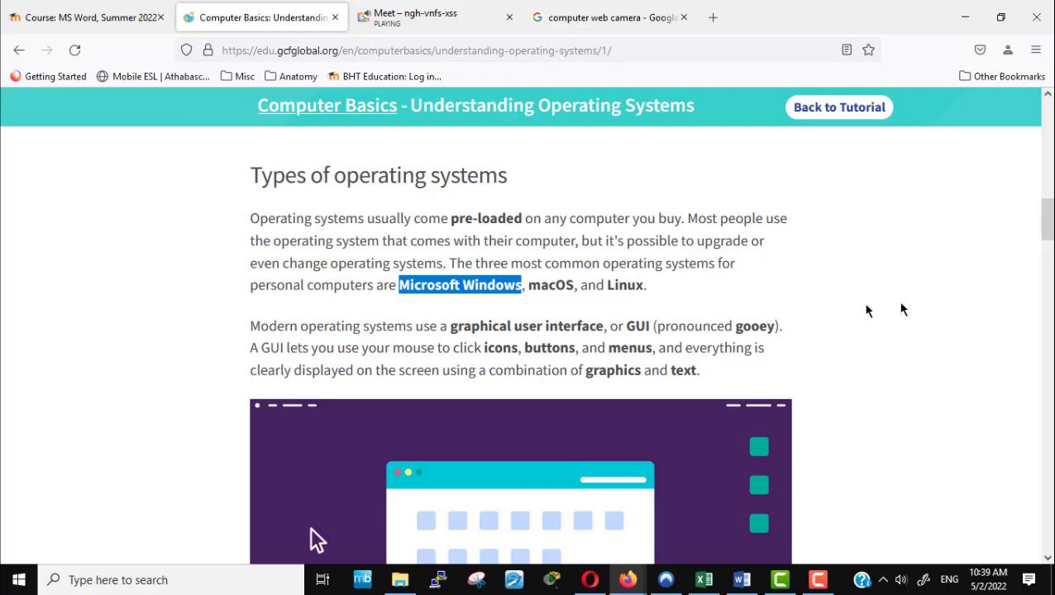
{"action": "left_click", "coordinate": [529, 285]}
{"action": "left_click_drag", "start_coordinate": [529, 286], "coordinate": [576, 304]}
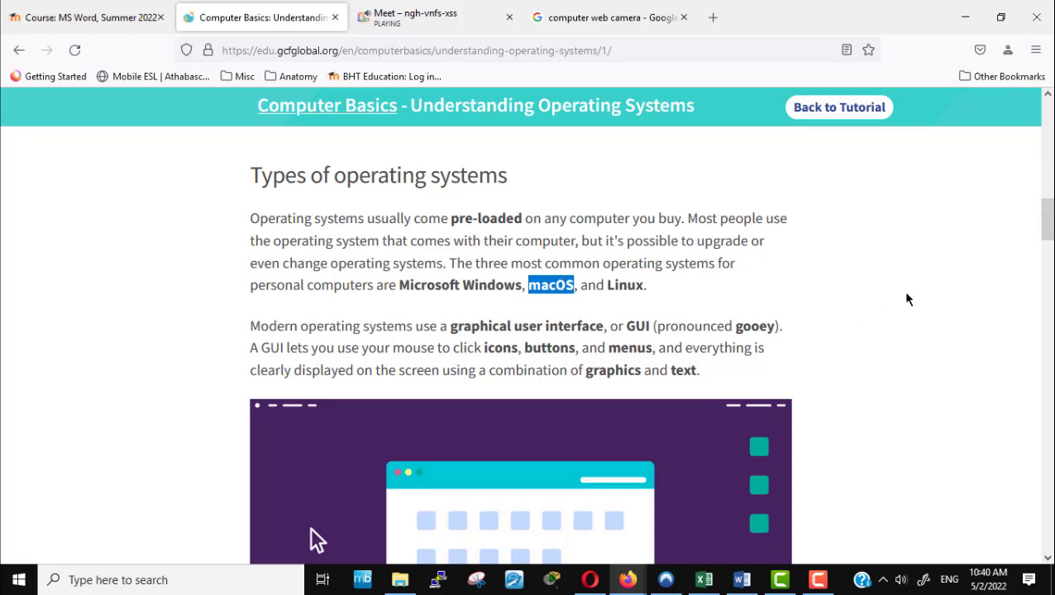
Step: Review the operating system's job section and highlight "Linux" among the three most common operating systems
{"action": "scroll", "coordinate": [914, 292], "scroll_direction": "up", "scroll_amount": 2}
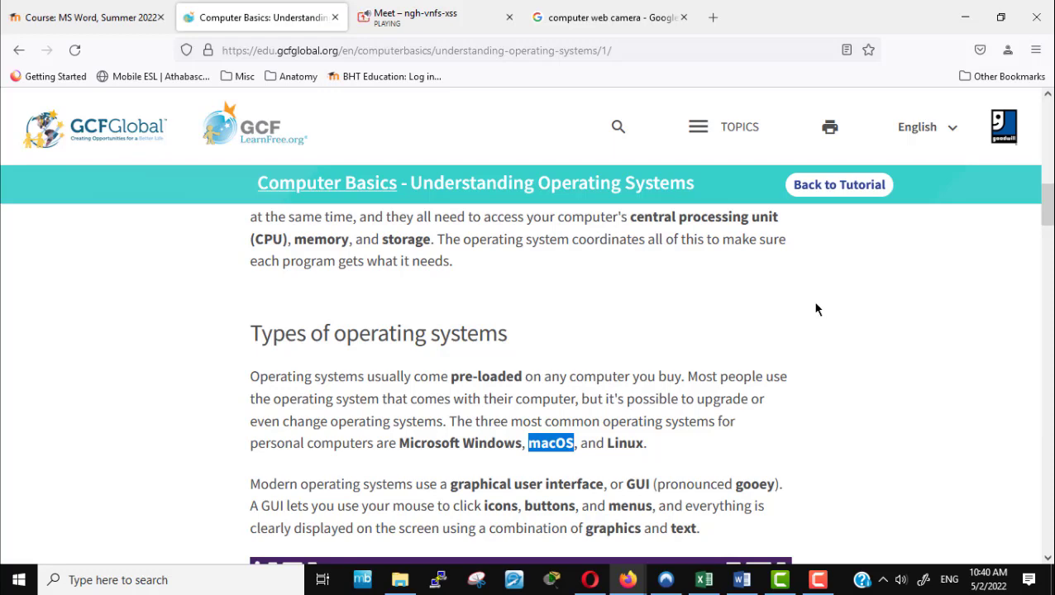
{"action": "scroll", "coordinate": [835, 373], "scroll_direction": "up", "scroll_amount": 2}
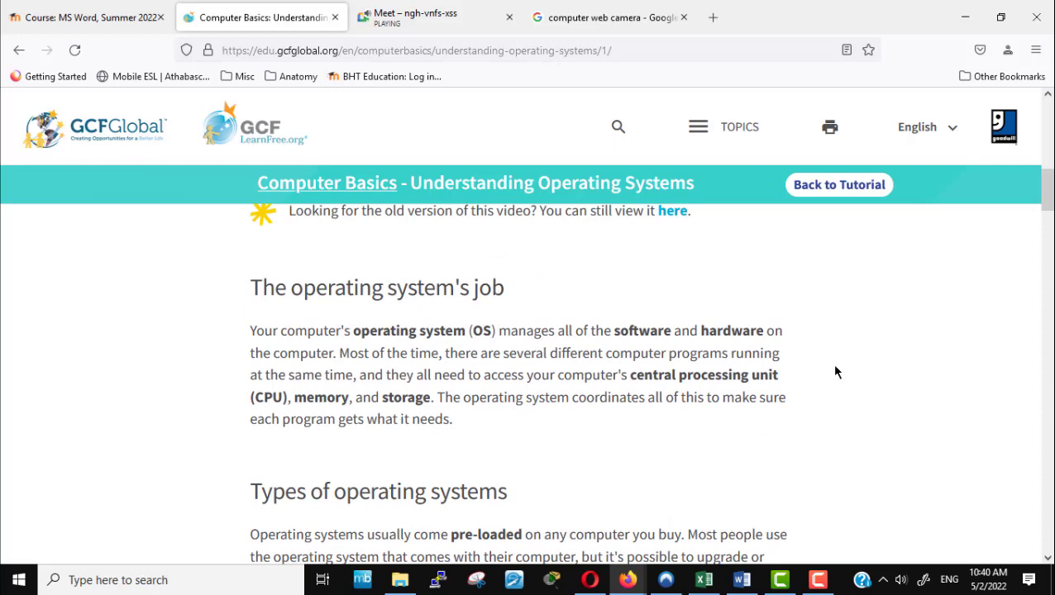
{"action": "scroll", "coordinate": [835, 372], "scroll_direction": "down", "scroll_amount": 3}
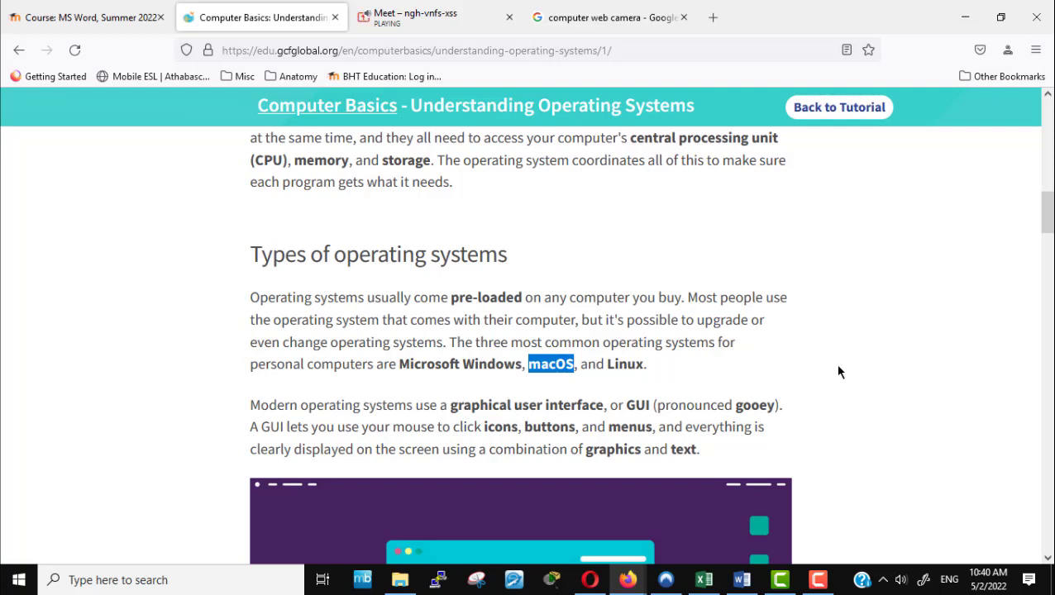
{"action": "left_click", "coordinate": [838, 371]}
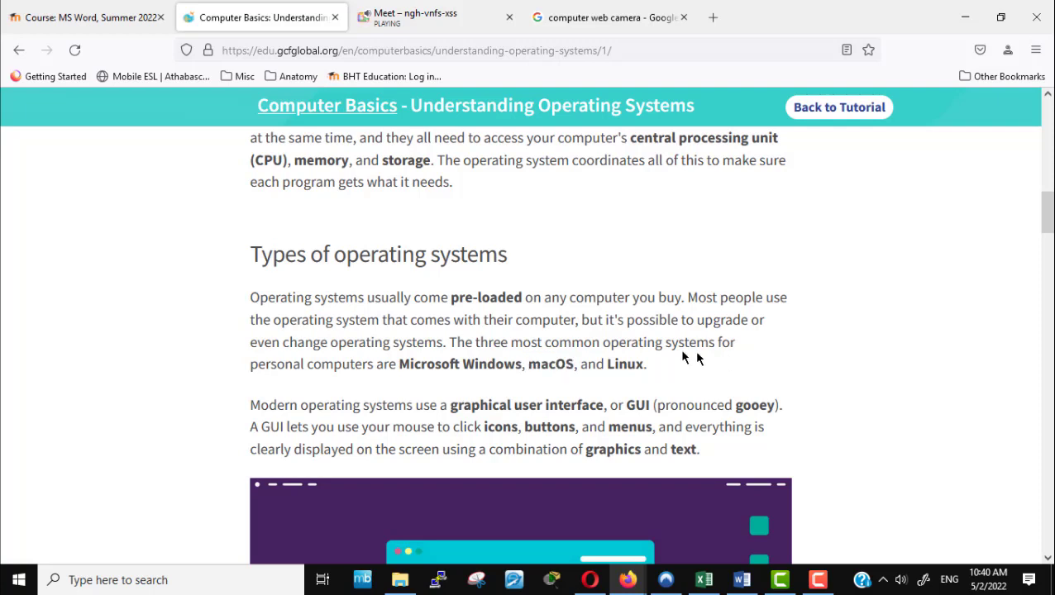
{"action": "left_click_drag", "start_coordinate": [608, 364], "coordinate": [650, 375]}
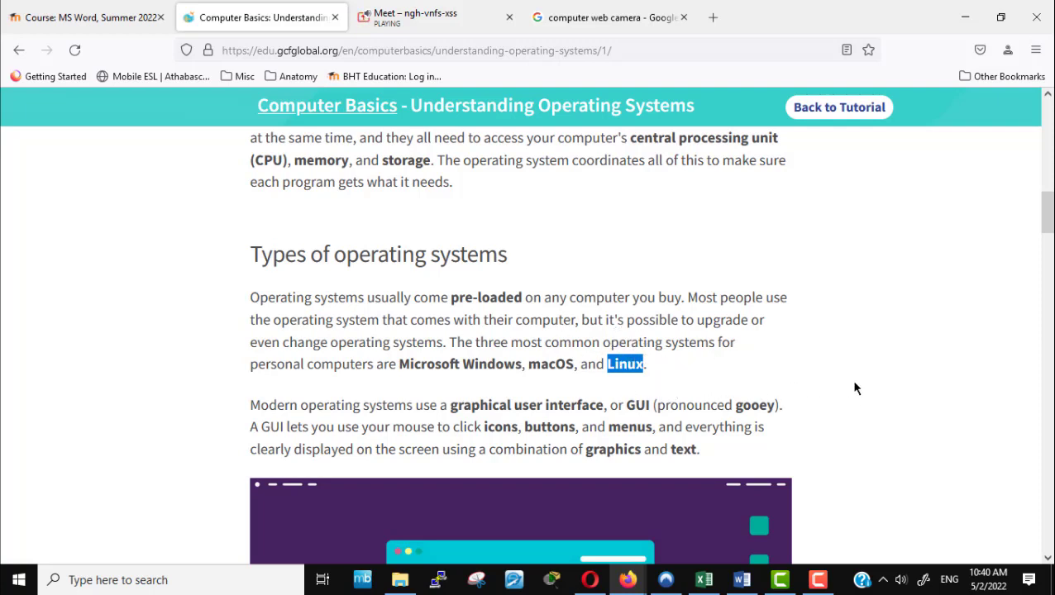
Step: Go back to the "What is an operating system?" introduction and highlight "the most important software"
{"action": "scroll", "coordinate": [855, 388], "scroll_direction": "up", "scroll_amount": 2}
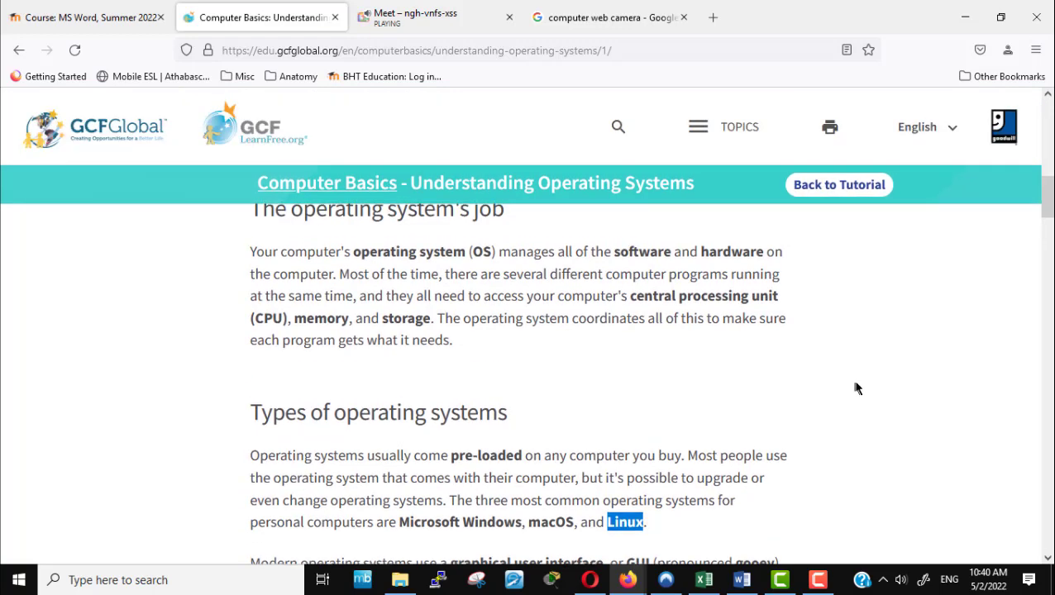
{"action": "scroll", "coordinate": [856, 387], "scroll_direction": "up", "scroll_amount": 1}
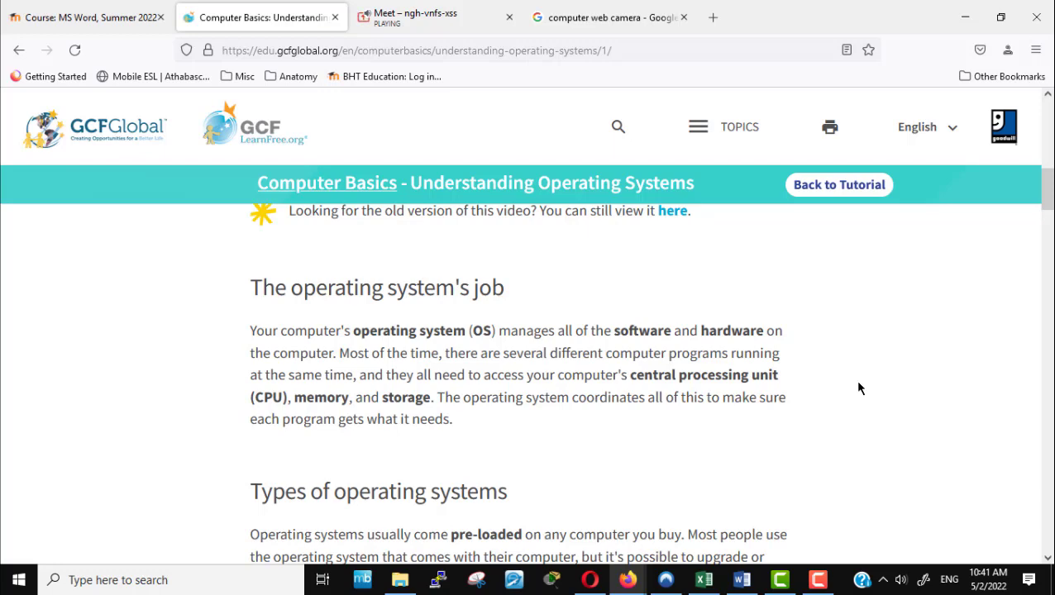
{"action": "scroll", "coordinate": [858, 388], "scroll_direction": "up", "scroll_amount": 4}
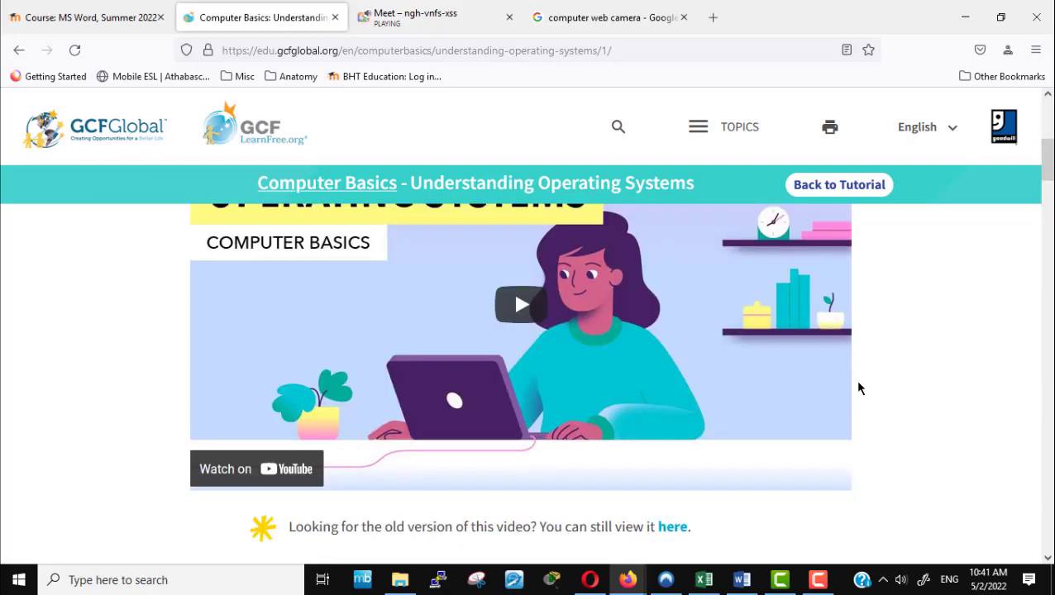
{"action": "scroll", "coordinate": [859, 388], "scroll_direction": "down", "scroll_amount": 3}
{"action": "scroll", "coordinate": [858, 388], "scroll_direction": "up", "scroll_amount": 8}
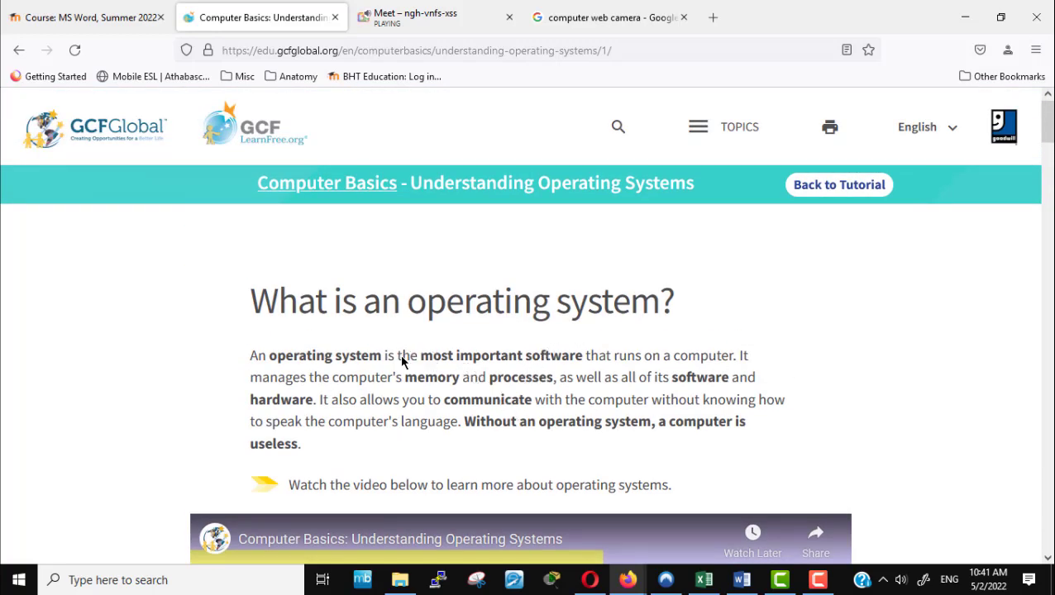
{"action": "left_click_drag", "start_coordinate": [398, 355], "coordinate": [583, 356]}
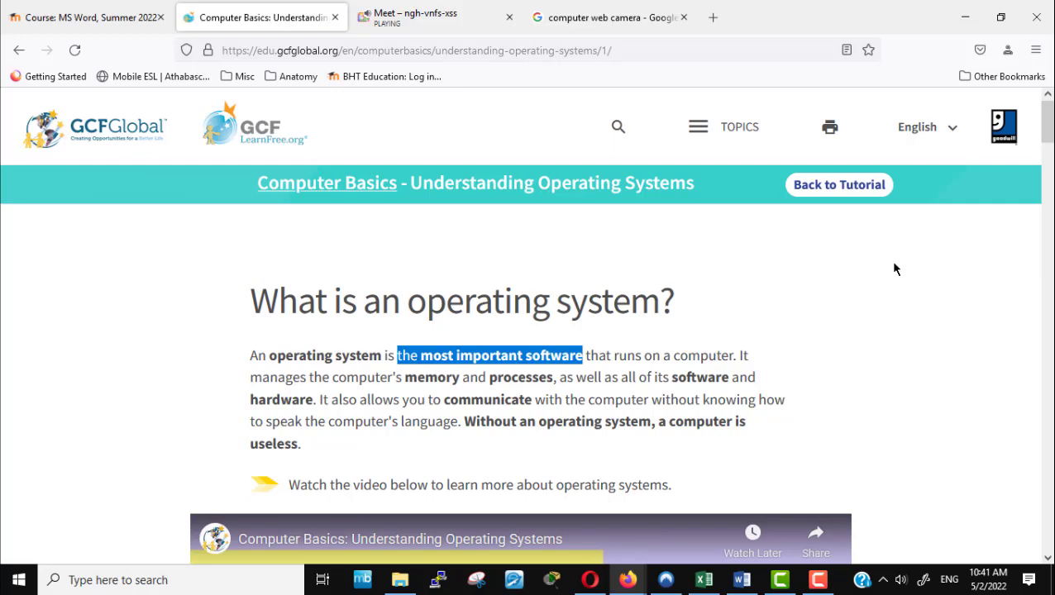
{"action": "scroll", "coordinate": [895, 269], "scroll_direction": "down", "scroll_amount": 3}
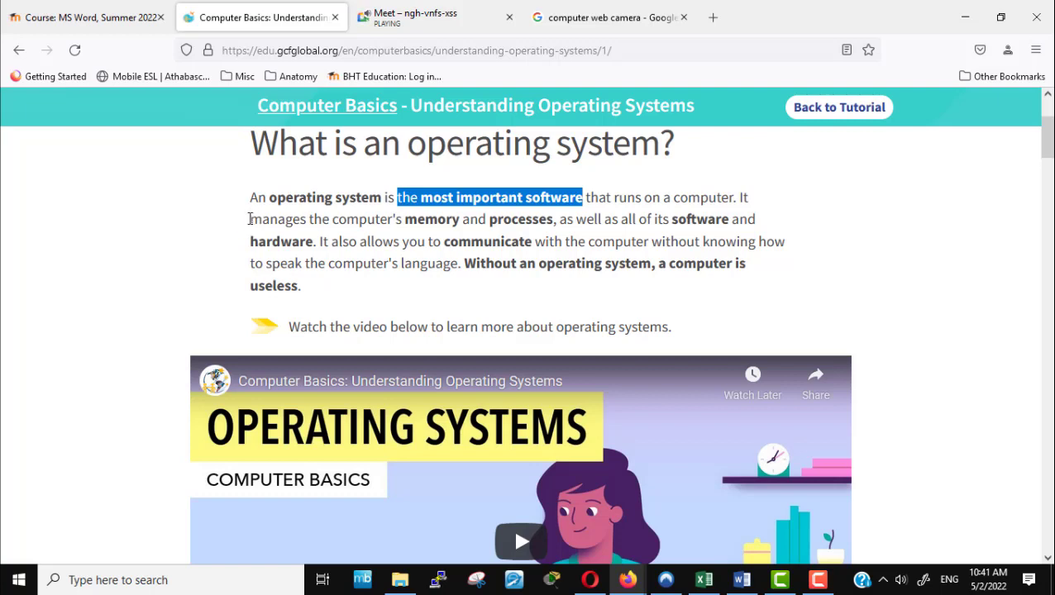
Step: In the "What is an operating system?" paragraph, highlight "manages the computer's memory" followed by "memory and processes"
{"action": "left_click_drag", "start_coordinate": [252, 219], "coordinate": [400, 221]}
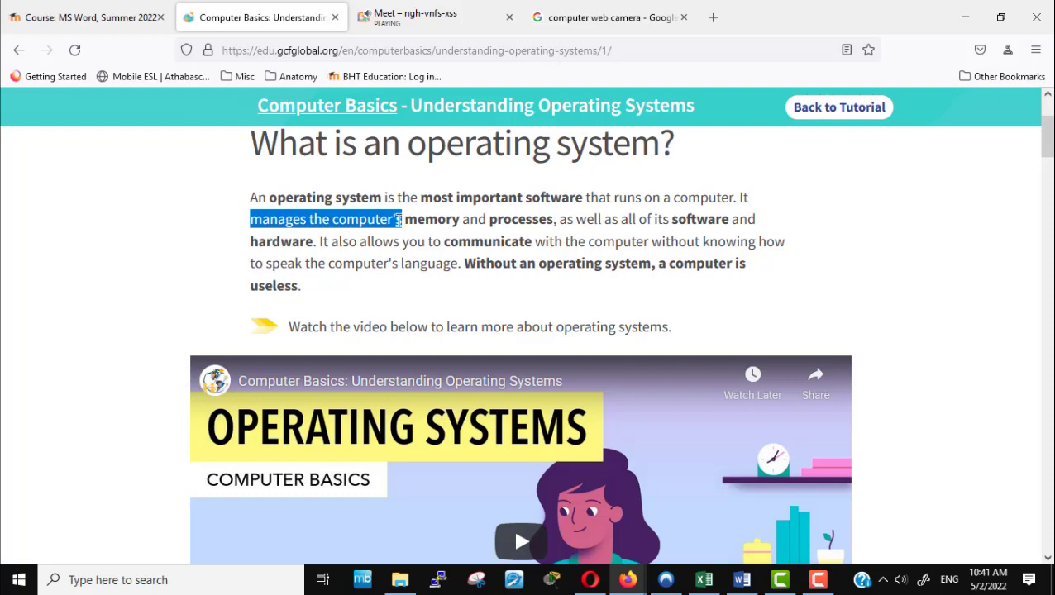
{"action": "left_click_drag", "start_coordinate": [400, 221], "coordinate": [460, 222]}
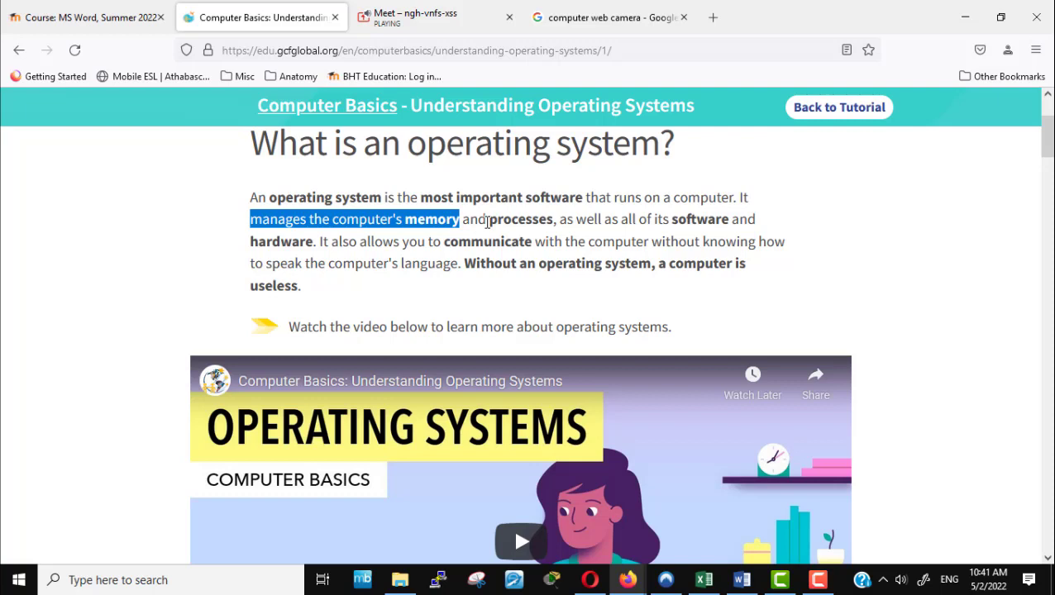
{"action": "left_click_drag", "start_coordinate": [404, 221], "coordinate": [554, 223]}
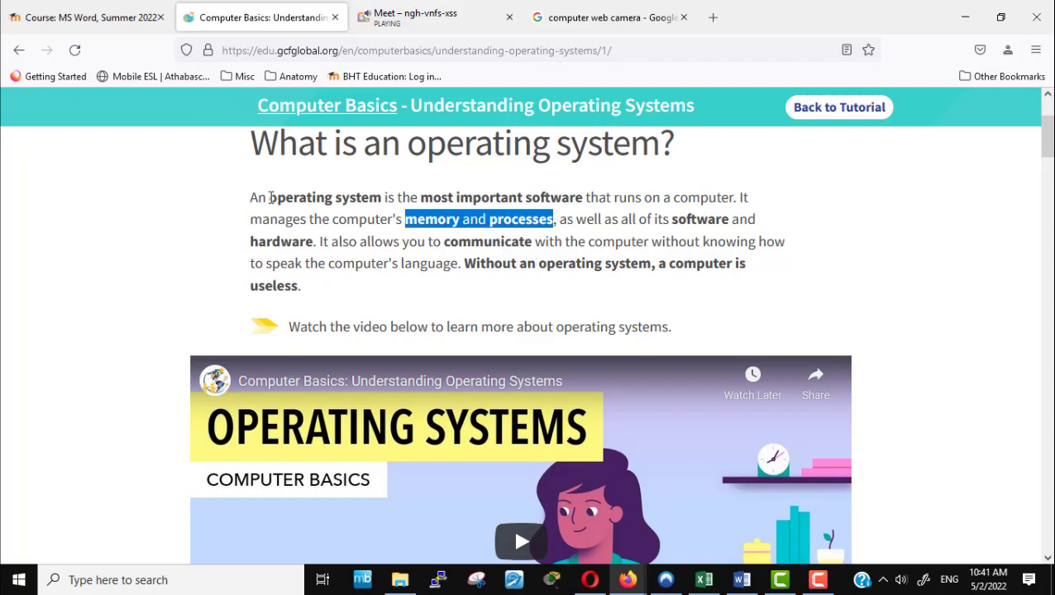
Step: Highlight the bold term "operating system" in the introduction's first sentence twice, clearing the selection each time
{"action": "left_click_drag", "start_coordinate": [270, 198], "coordinate": [381, 196]}
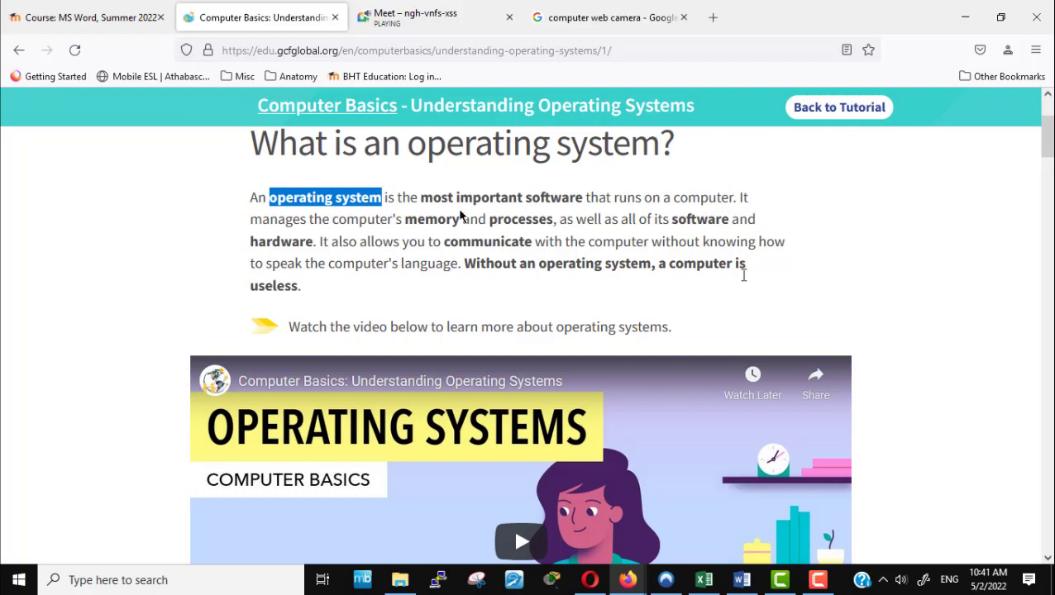
{"action": "left_click", "coordinate": [926, 310]}
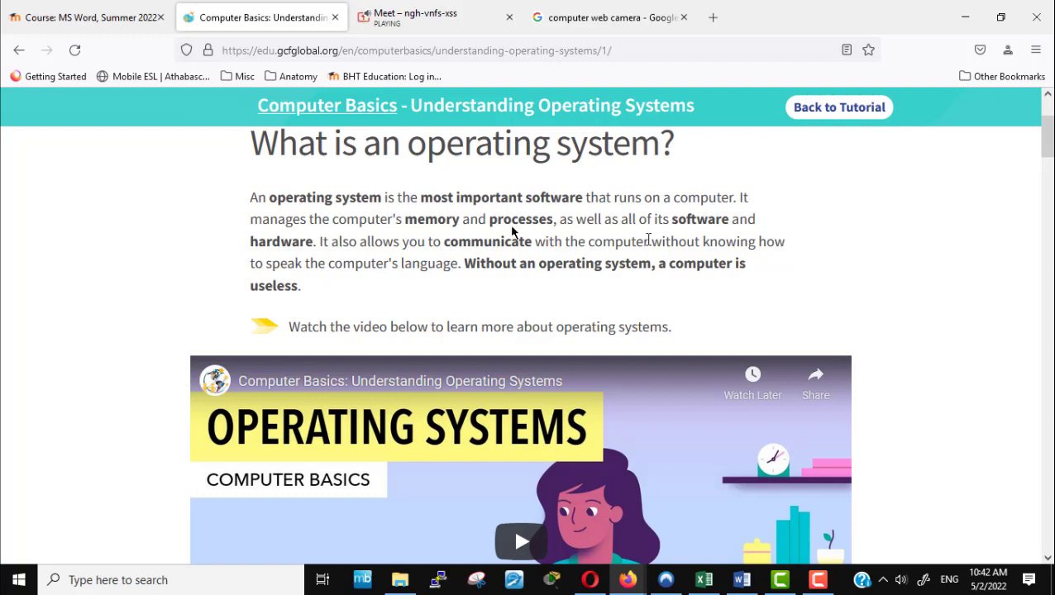
{"action": "left_click_drag", "start_coordinate": [268, 197], "coordinate": [383, 192]}
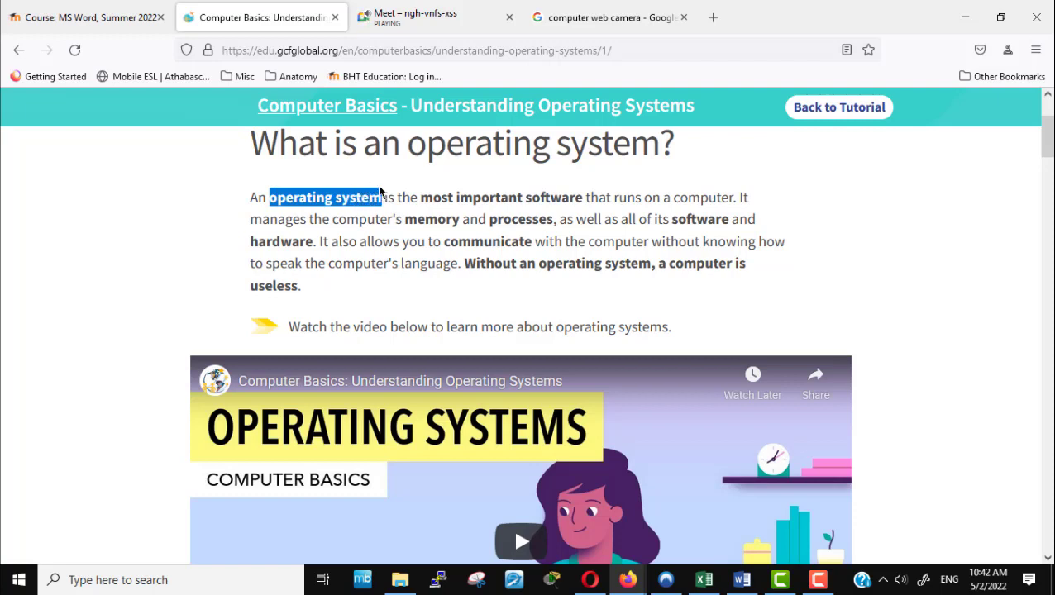
{"action": "left_click", "coordinate": [846, 239]}
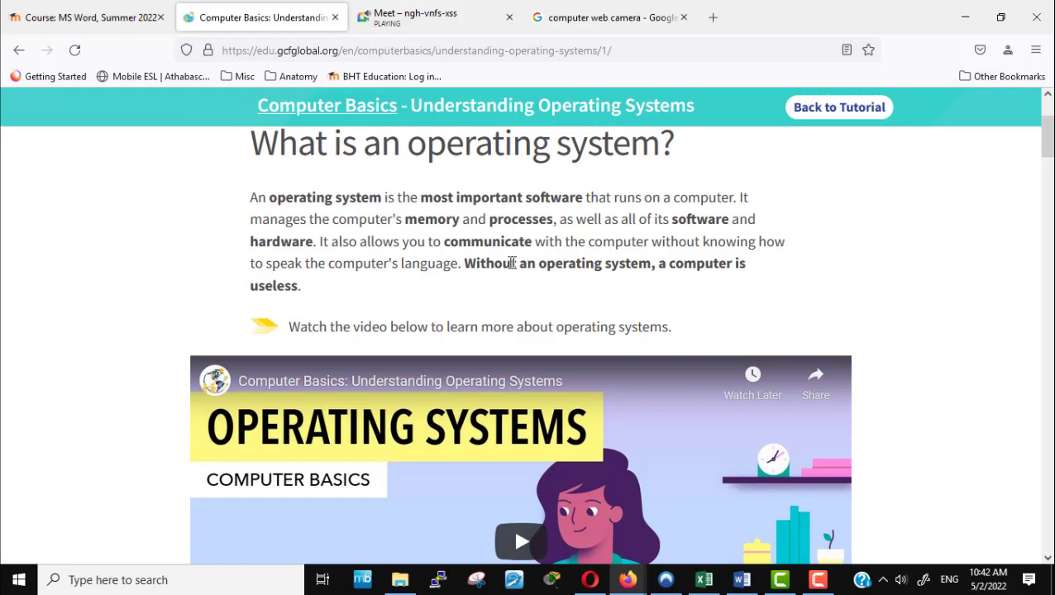
Step: Highlight "communicate", "operating system" and the sentence "Without an operating system, a computer is useless." in the introduction
{"action": "left_click_drag", "start_coordinate": [444, 240], "coordinate": [535, 241]}
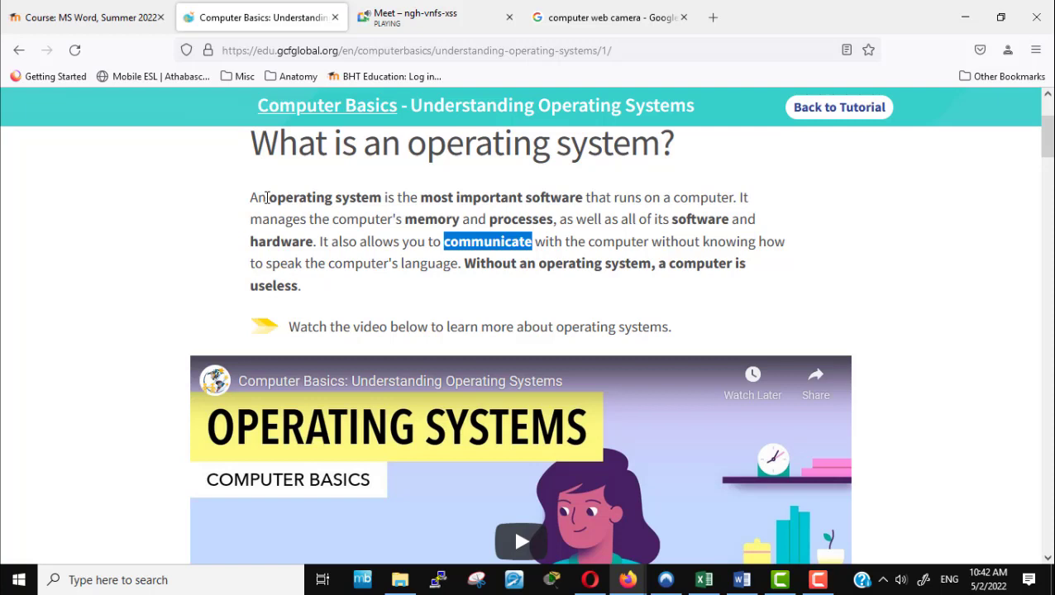
{"action": "left_click_drag", "start_coordinate": [267, 197], "coordinate": [381, 197]}
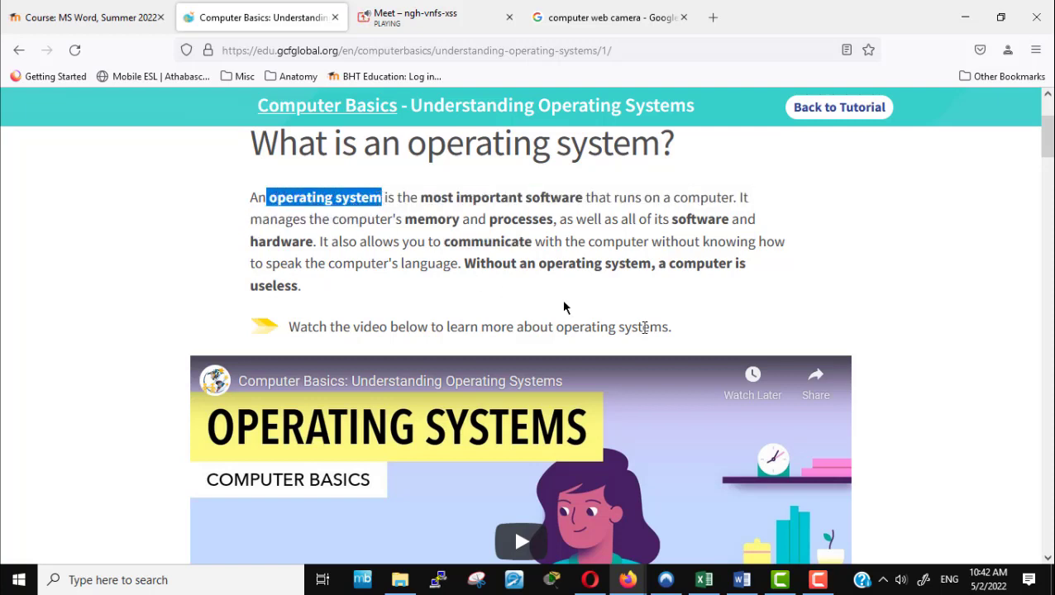
{"action": "left_click", "coordinate": [626, 292]}
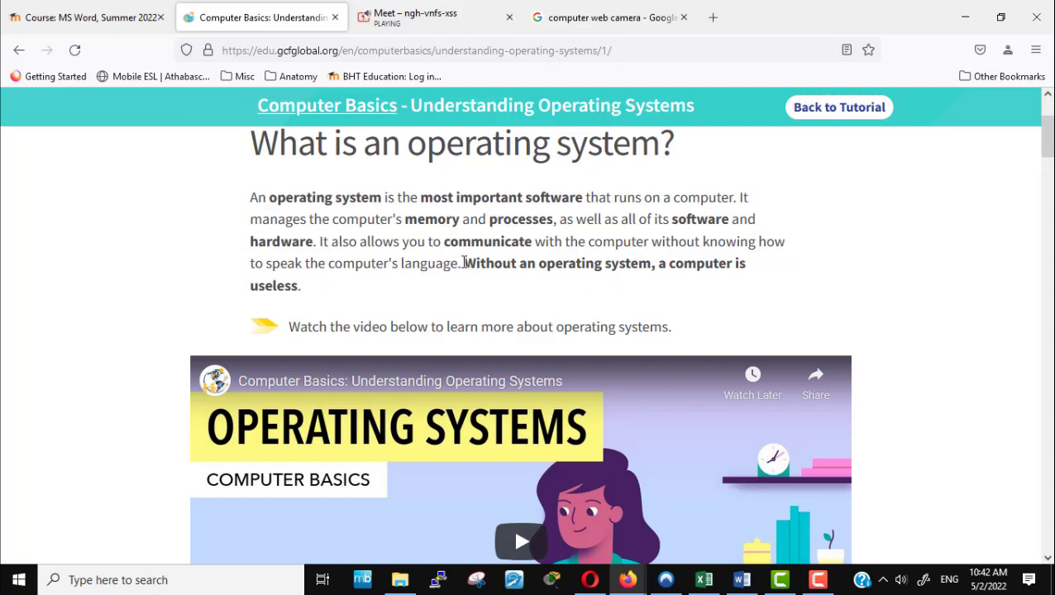
{"action": "left_click_drag", "start_coordinate": [464, 263], "coordinate": [469, 299]}
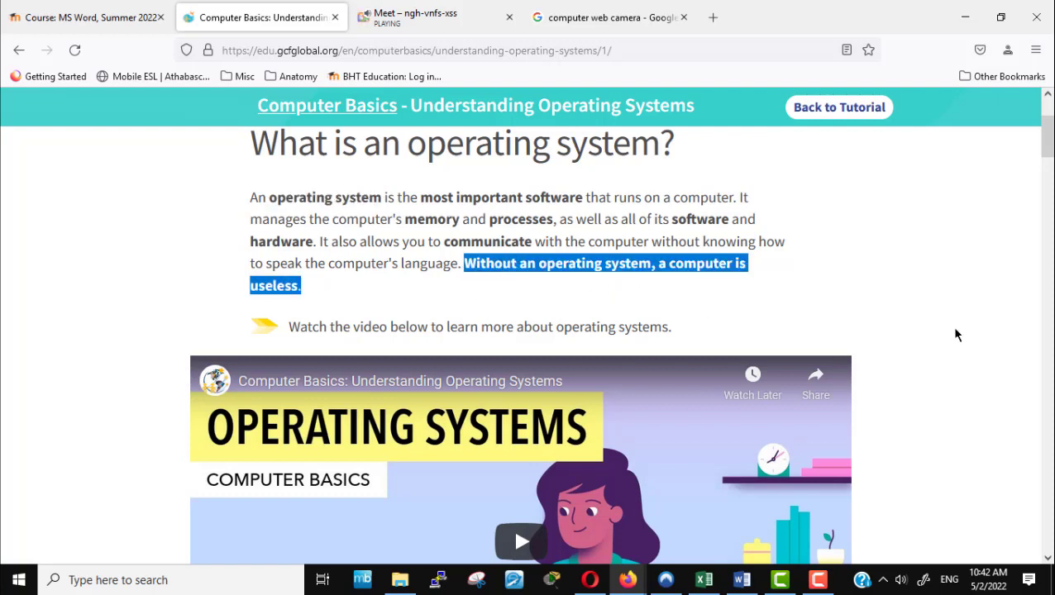
Step: Review the lesson from the Operating Systems video through the operating system's job section to the Types of operating systems section
{"action": "scroll", "coordinate": [955, 334], "scroll_direction": "down", "scroll_amount": 3}
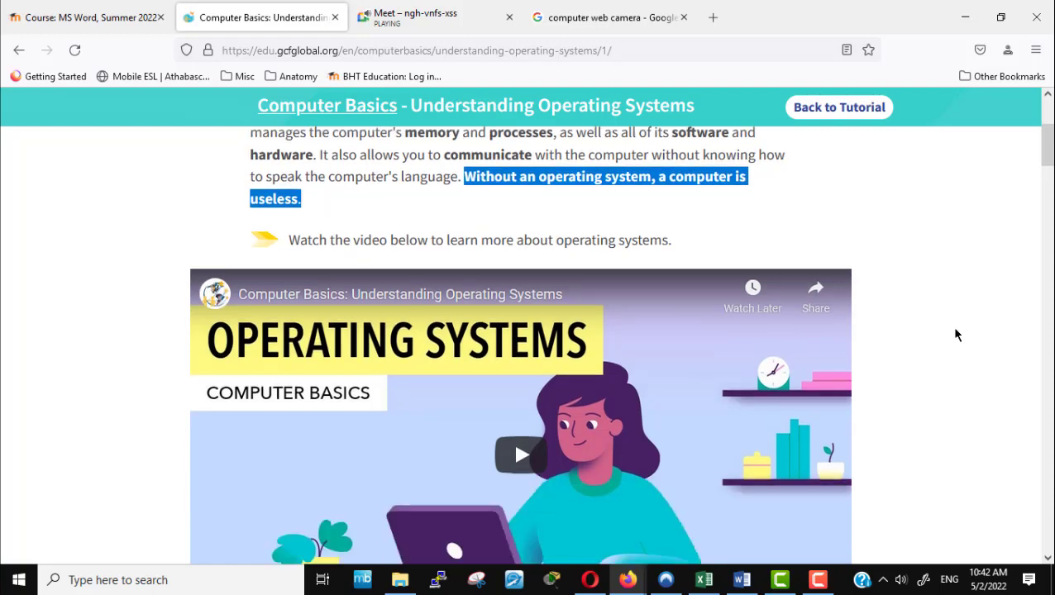
{"action": "scroll", "coordinate": [956, 335], "scroll_direction": "down", "scroll_amount": 3}
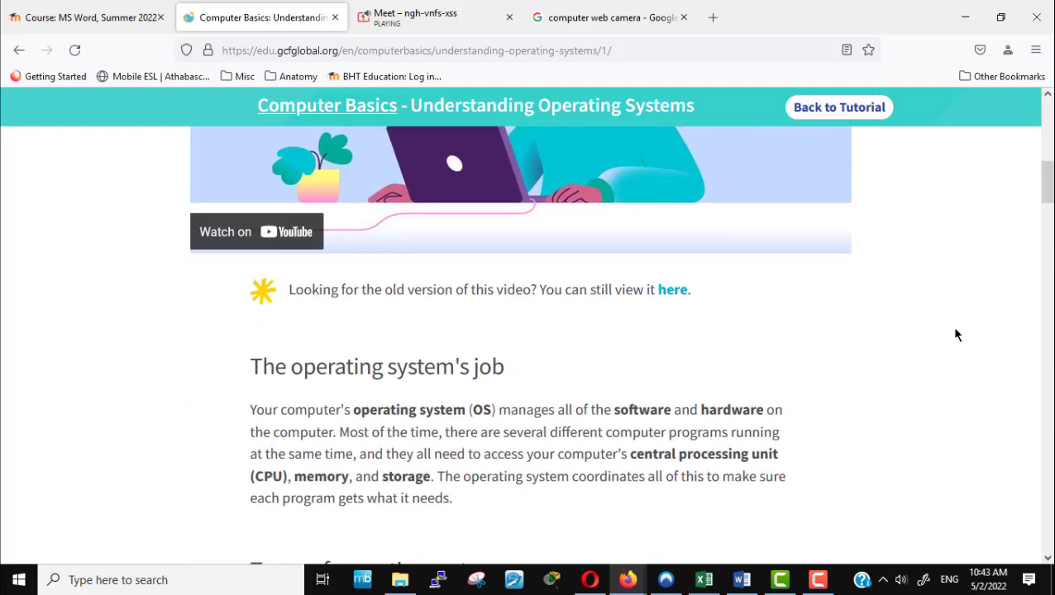
{"action": "scroll", "coordinate": [955, 335], "scroll_direction": "up", "scroll_amount": 3}
{"action": "scroll", "coordinate": [955, 334], "scroll_direction": "up", "scroll_amount": 2}
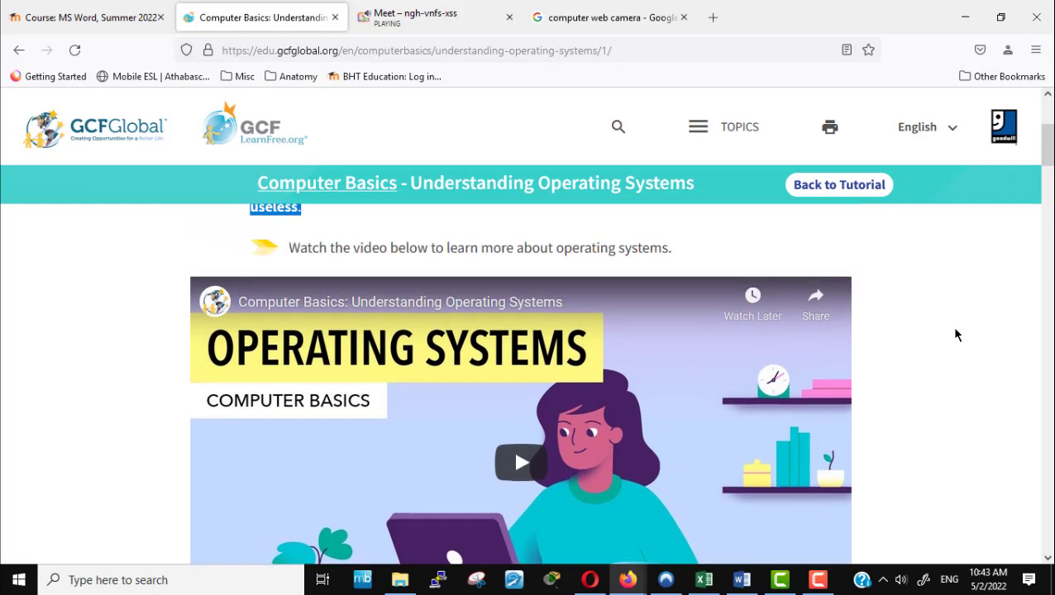
{"action": "scroll", "coordinate": [966, 349], "scroll_direction": "down", "scroll_amount": 1}
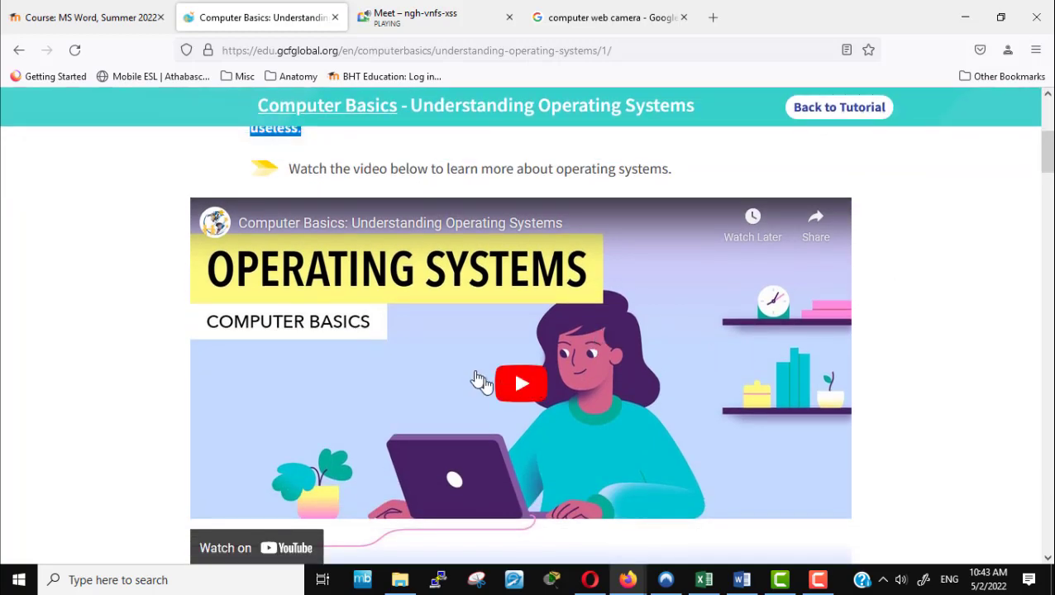
{"action": "scroll", "coordinate": [970, 439], "scroll_direction": "down", "scroll_amount": 4}
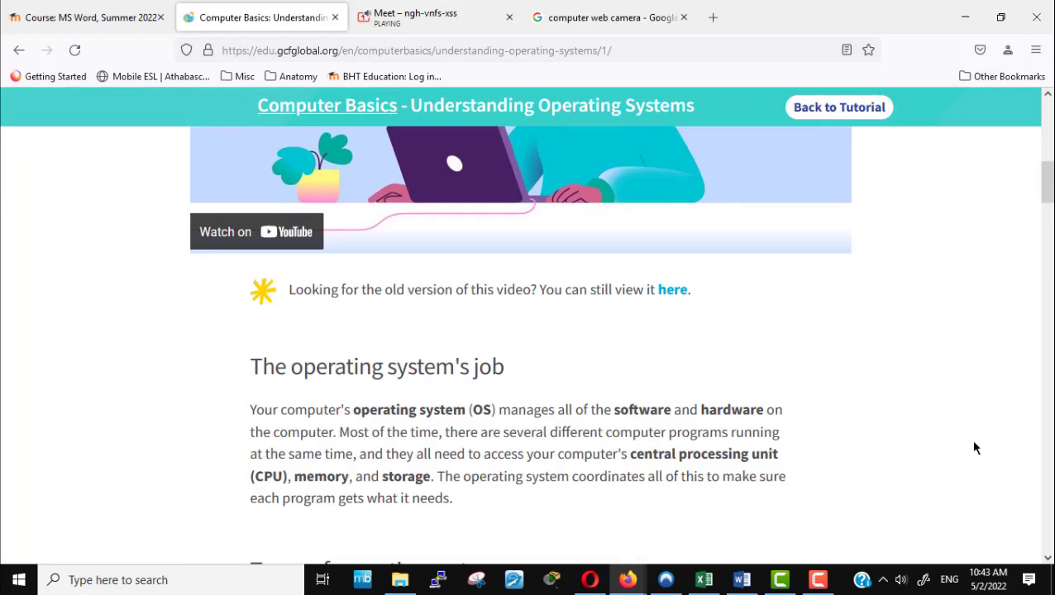
{"action": "scroll", "coordinate": [879, 403], "scroll_direction": "down", "scroll_amount": 2}
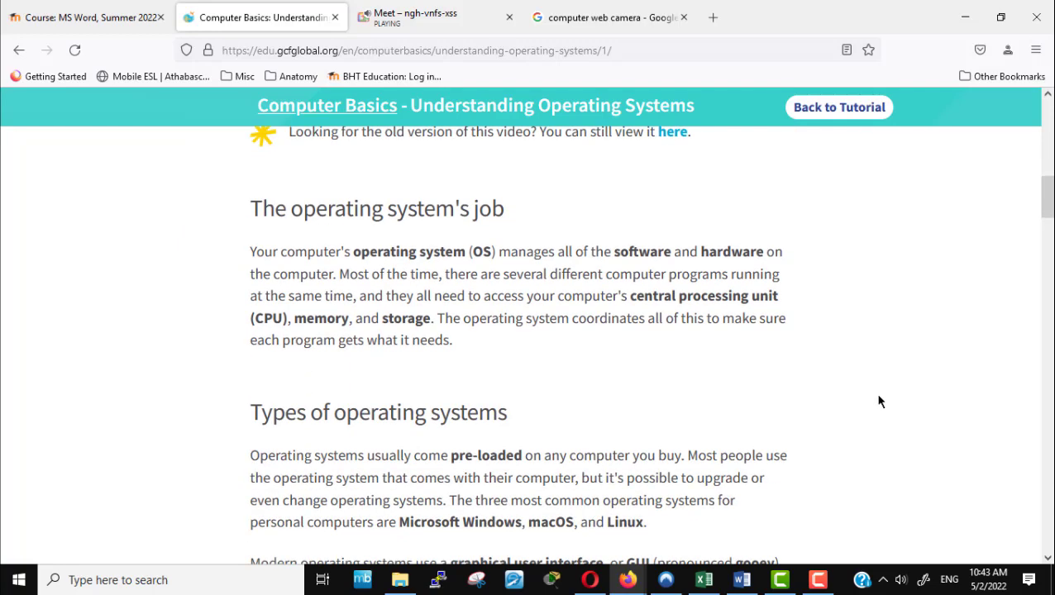
{"action": "scroll", "coordinate": [879, 402], "scroll_direction": "down", "scroll_amount": 3}
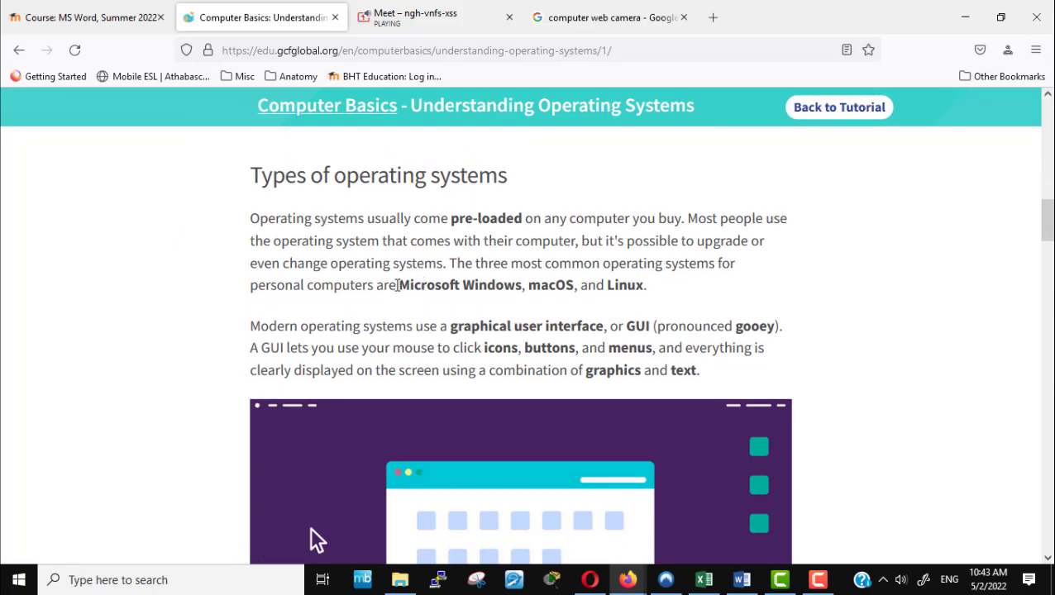
Step: Highlight "Microsoft Windows, macOS, and Linux", then "macOS" and "Linux" individually, and clear the selection
{"action": "left_click_drag", "start_coordinate": [399, 285], "coordinate": [649, 297]}
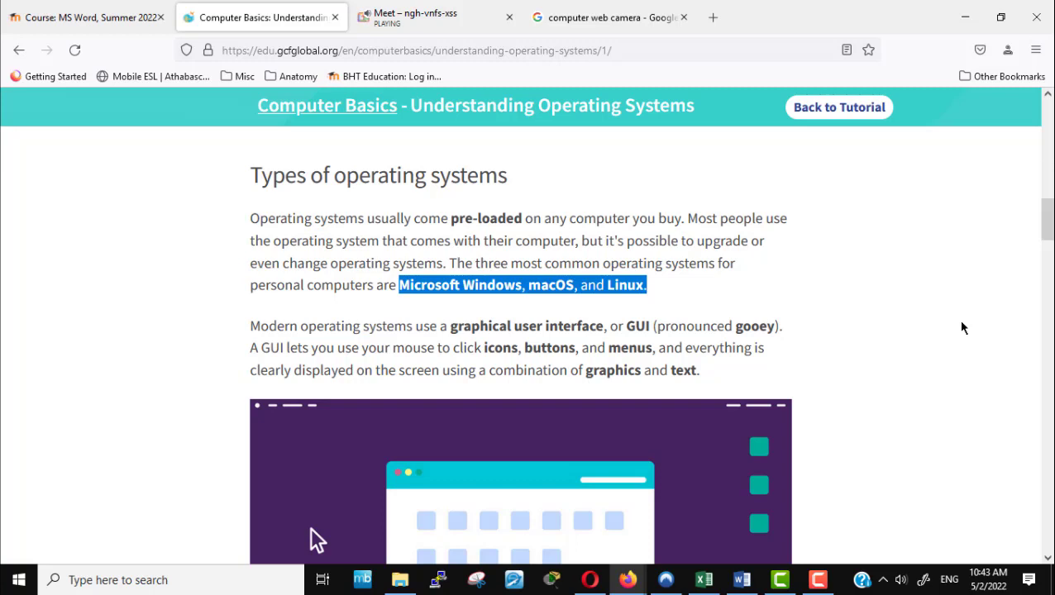
{"action": "left_click", "coordinate": [536, 287]}
{"action": "left_click_drag", "start_coordinate": [528, 288], "coordinate": [577, 288]}
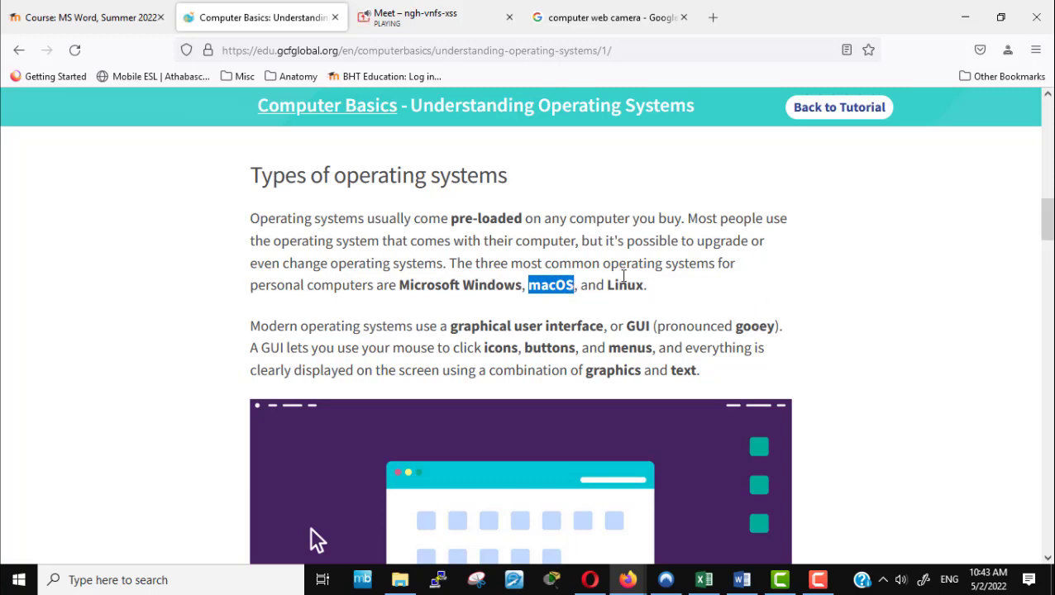
{"action": "left_click_drag", "start_coordinate": [607, 288], "coordinate": [644, 291]}
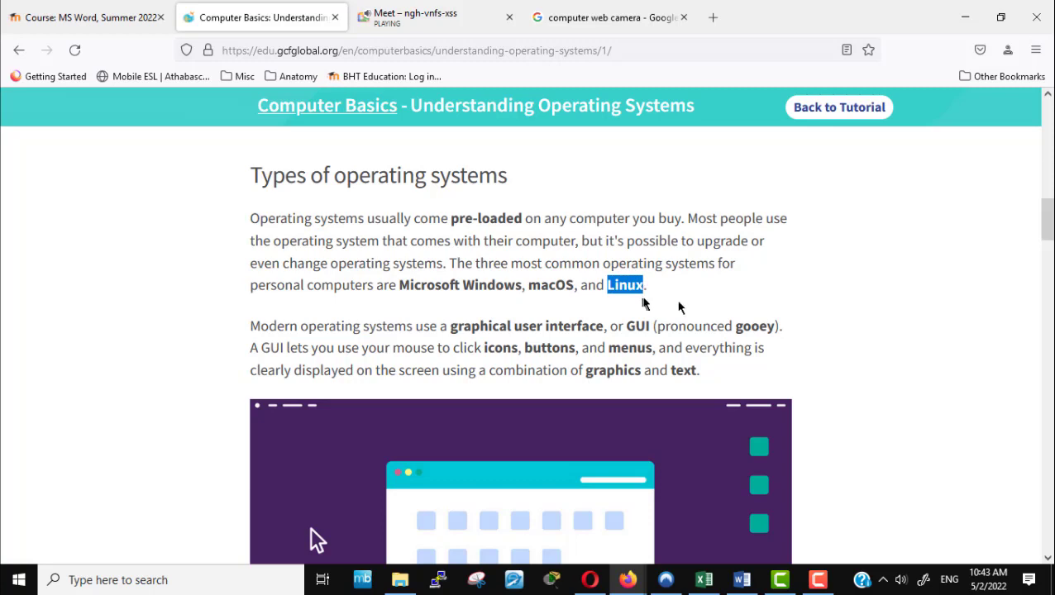
{"action": "left_click", "coordinate": [806, 319]}
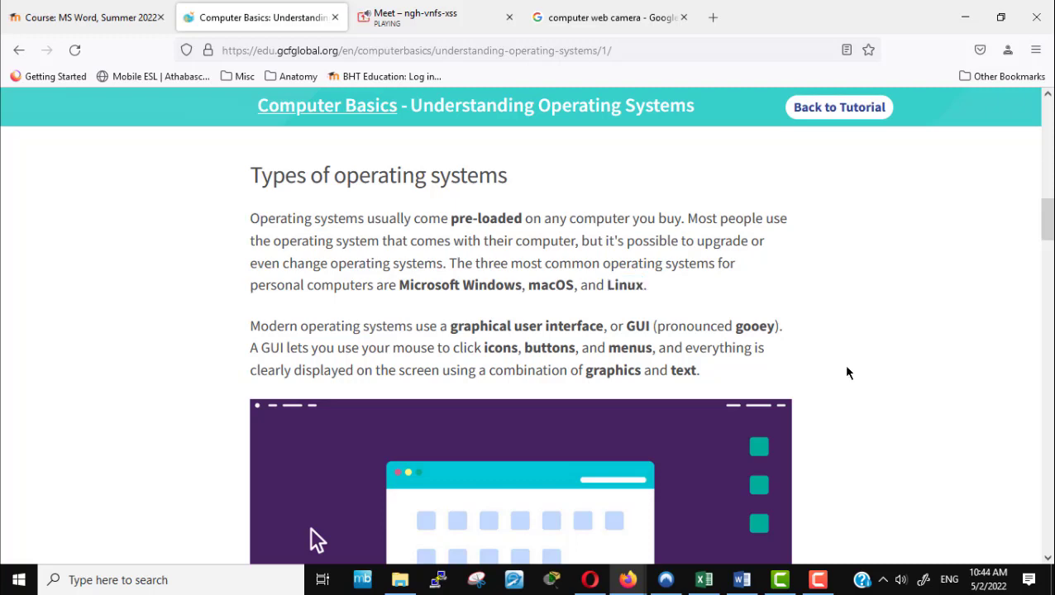
Step: Search Google Images for "android os version" and open the Temok Android Version List image in the preview
{"action": "left_click", "coordinate": [616, 18]}
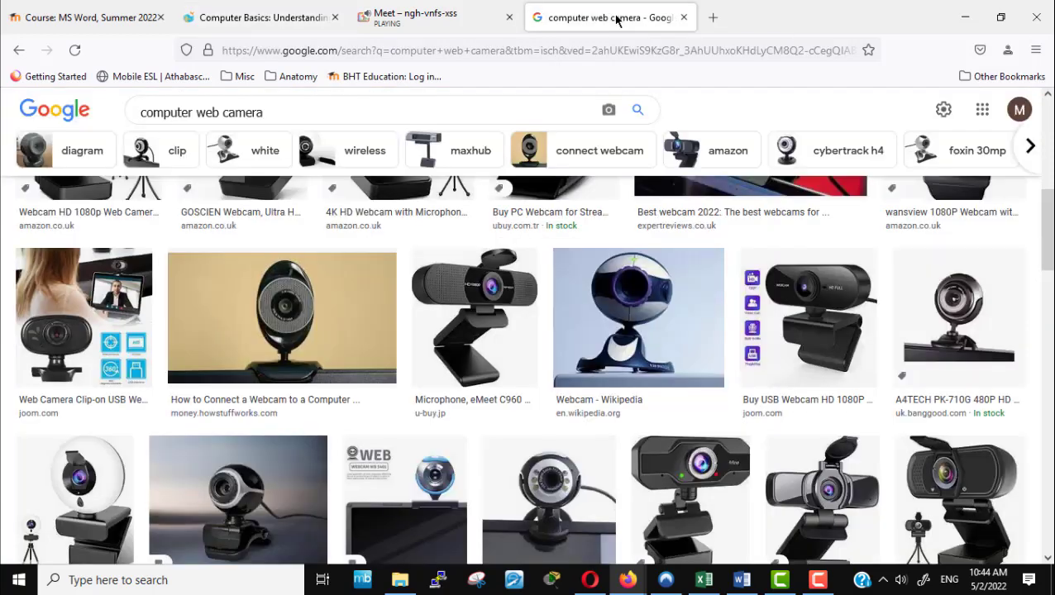
{"action": "triple_click", "coordinate": [559, 121]}
{"action": "type", "text": "android"}
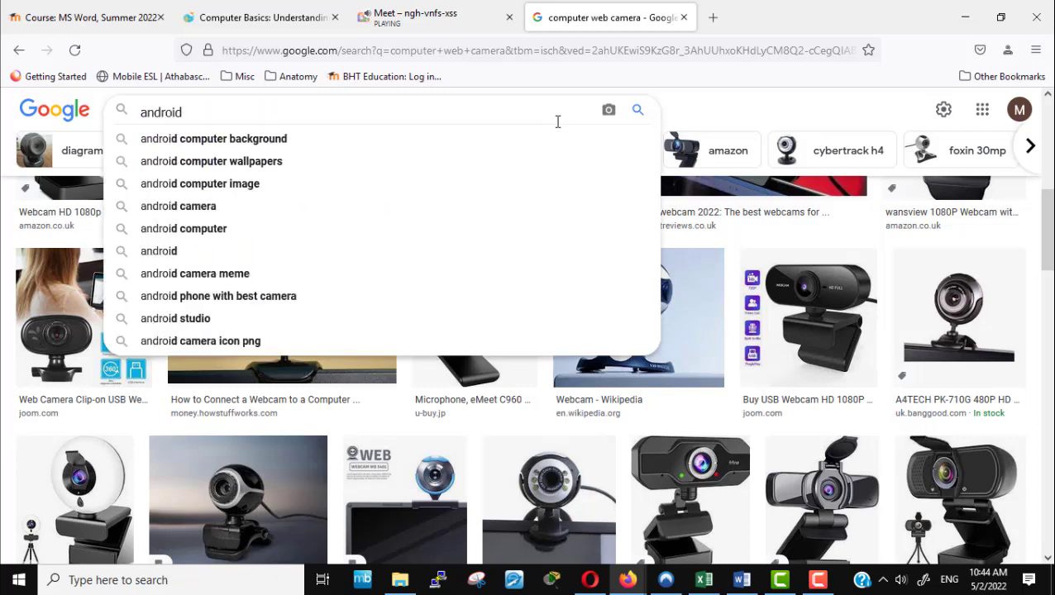
{"action": "type", "text": " os version"}
{"action": "key", "text": "Return"}
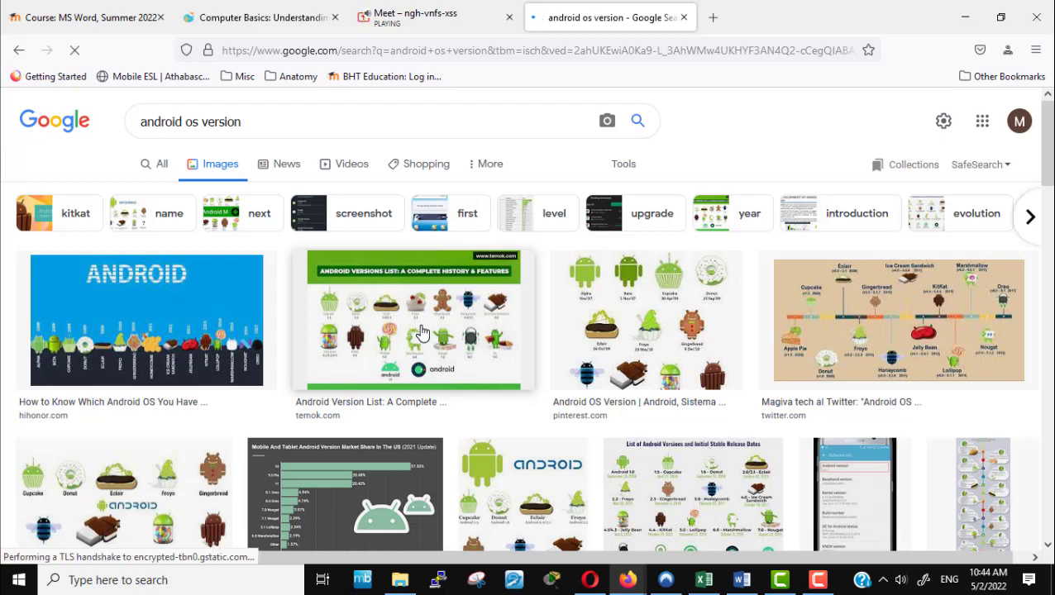
{"action": "left_click", "coordinate": [797, 314]}
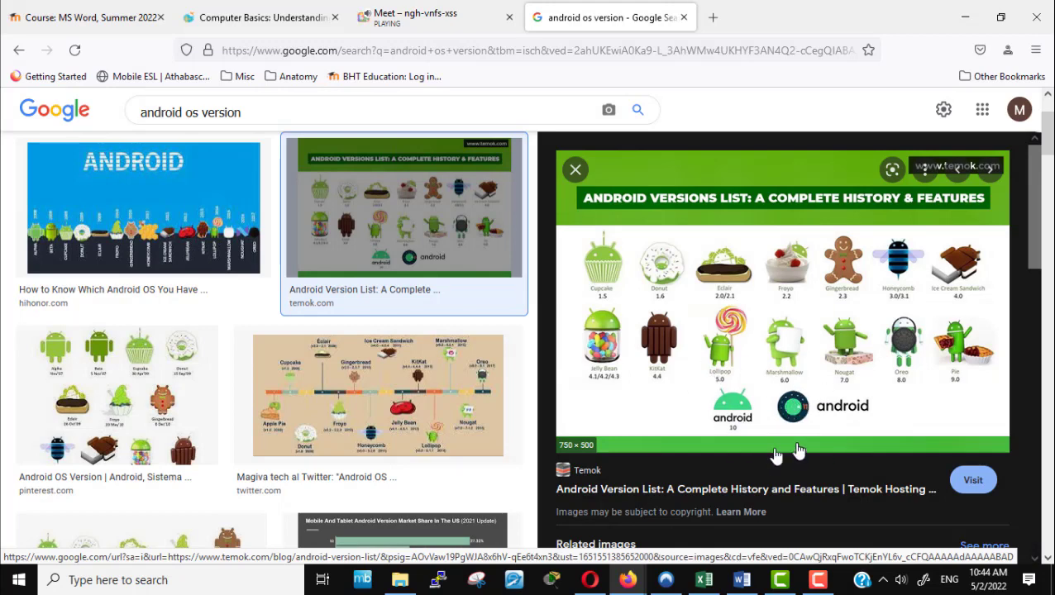
Step: Return to the Understanding Operating Systems lesson and highlight "graphical user interface" in the paragraph on modern operating systems
{"action": "left_click", "coordinate": [218, 21]}
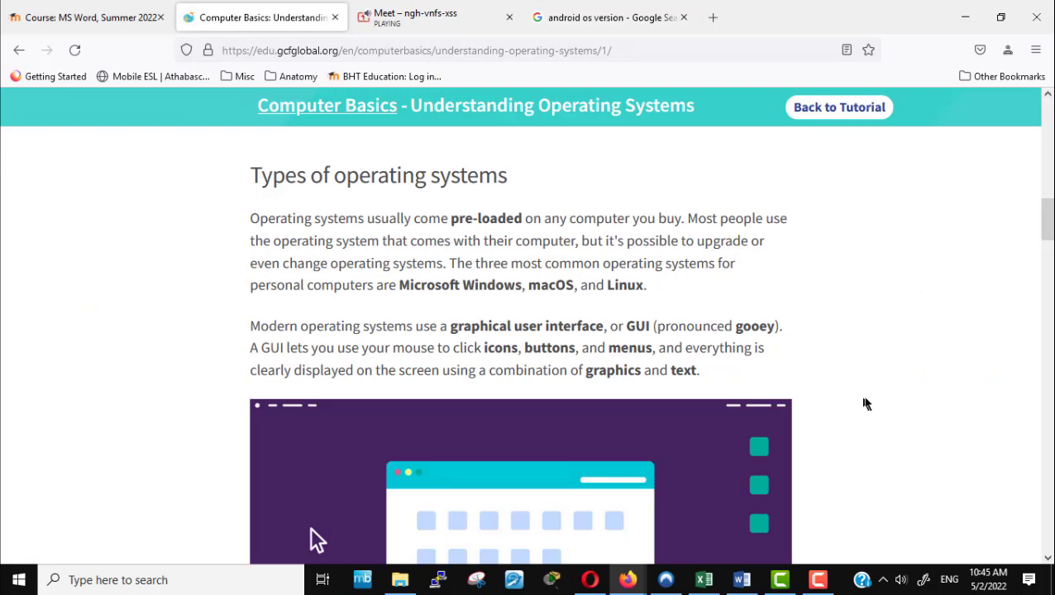
{"action": "scroll", "coordinate": [862, 359], "scroll_direction": "down", "scroll_amount": 2}
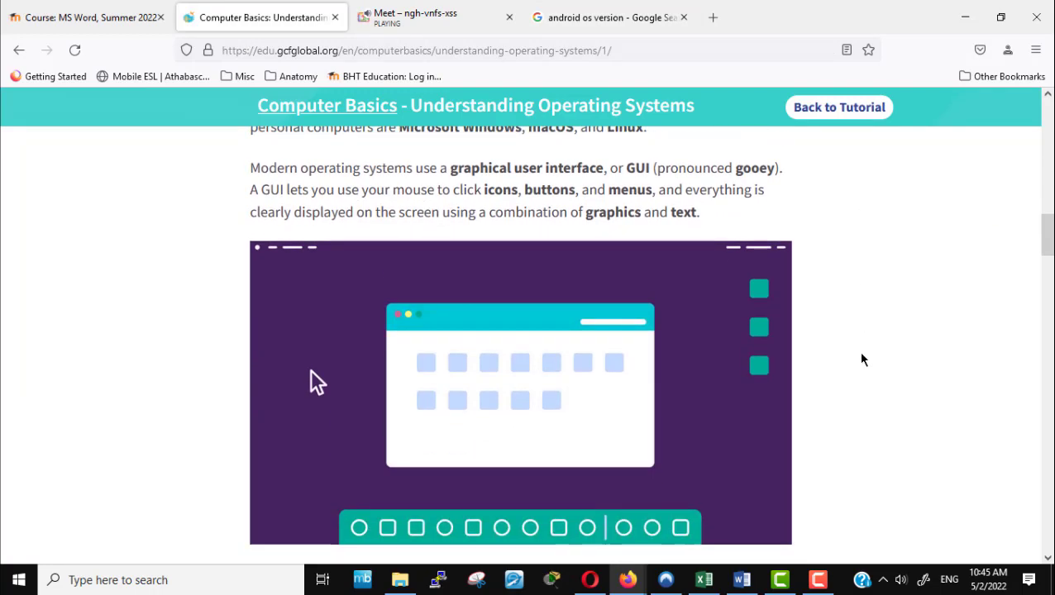
{"action": "scroll", "coordinate": [860, 360], "scroll_direction": "up", "scroll_amount": 2}
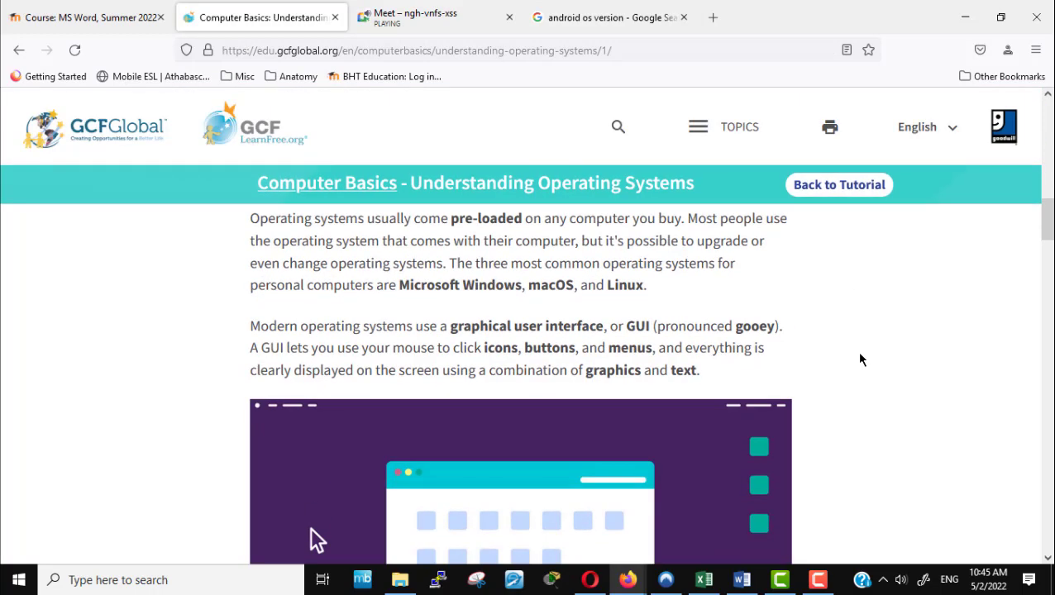
{"action": "scroll", "coordinate": [860, 360], "scroll_direction": "up", "scroll_amount": 1}
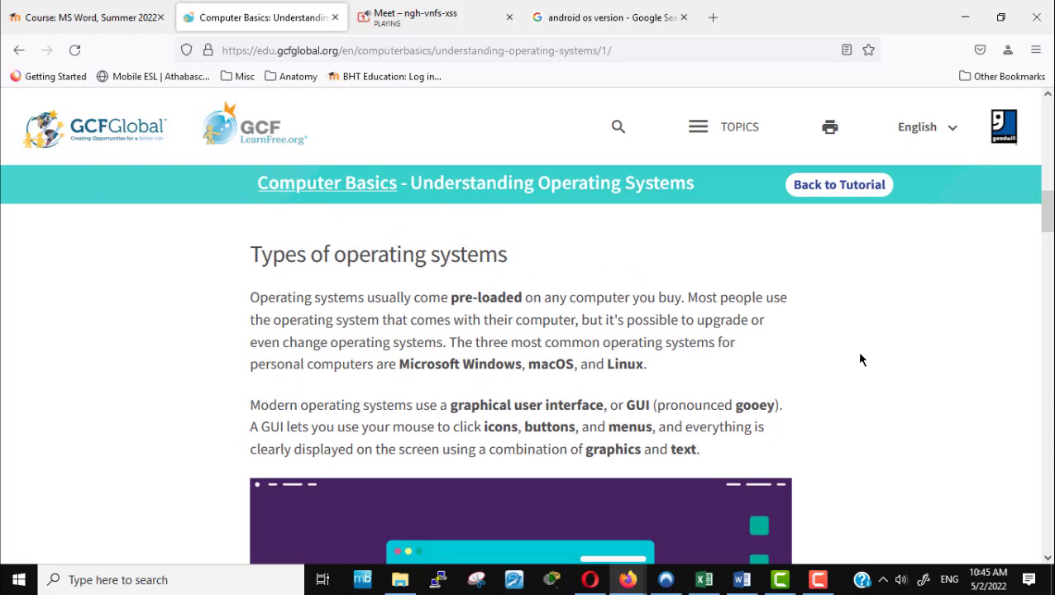
{"action": "scroll", "coordinate": [856, 351], "scroll_direction": "down", "scroll_amount": 2}
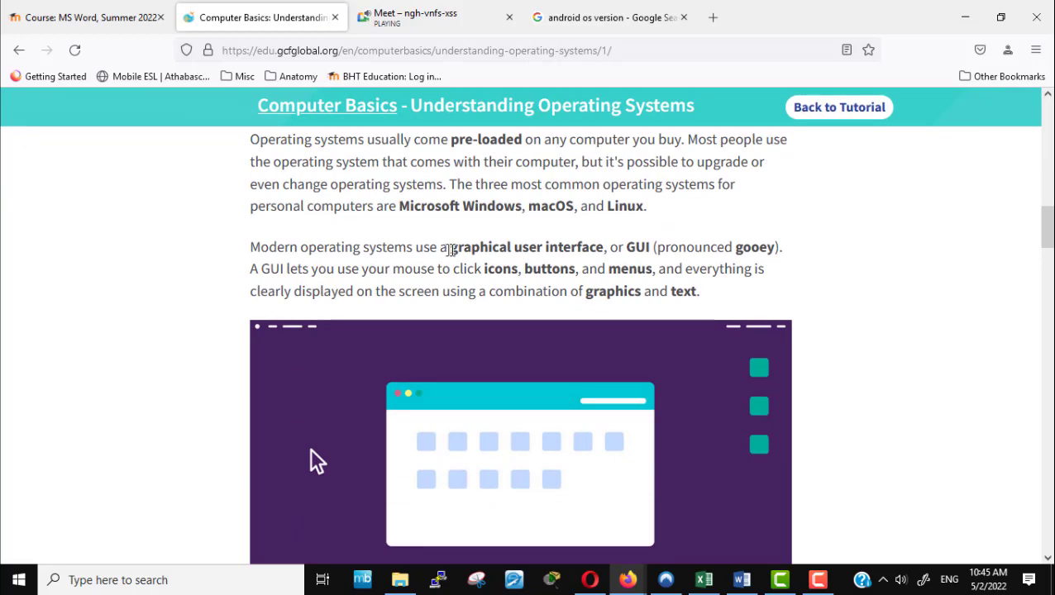
{"action": "left_click_drag", "start_coordinate": [451, 250], "coordinate": [602, 250]}
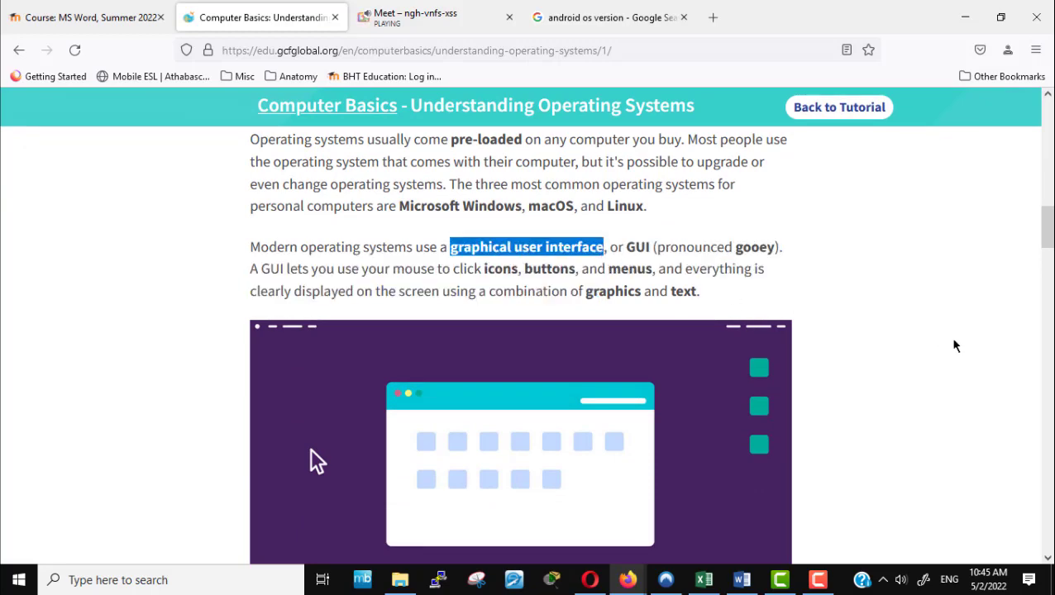
Step: At the lesson's Microsoft Windows section, search Windows for "cmd" and open a command prompt window
{"action": "scroll", "coordinate": [955, 346], "scroll_direction": "down", "scroll_amount": 5}
{"action": "scroll", "coordinate": [956, 346], "scroll_direction": "down", "scroll_amount": 2}
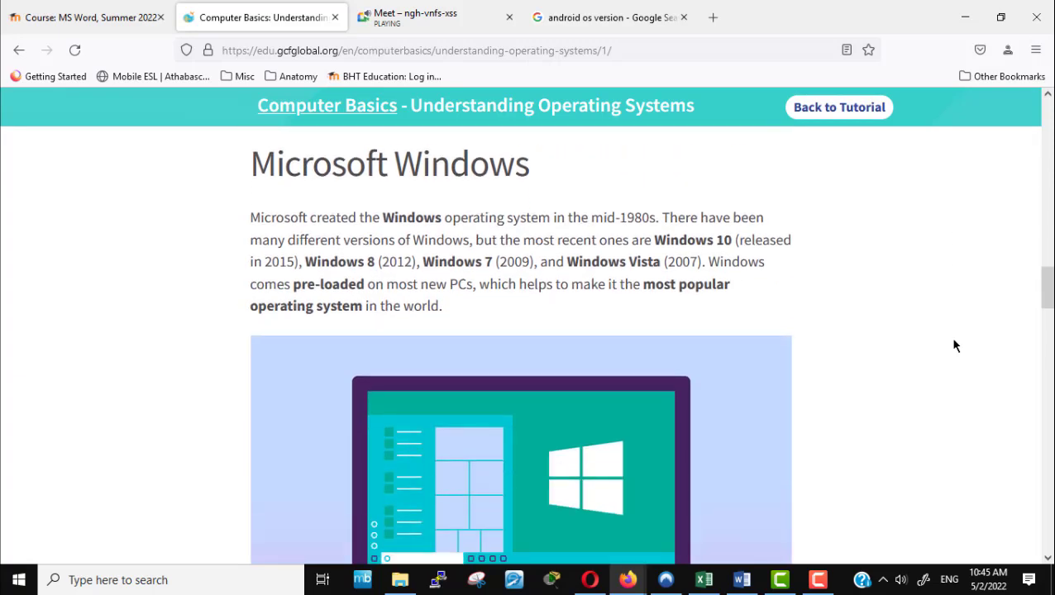
{"action": "left_click", "coordinate": [100, 580]}
{"action": "type", "text": "cmd"}
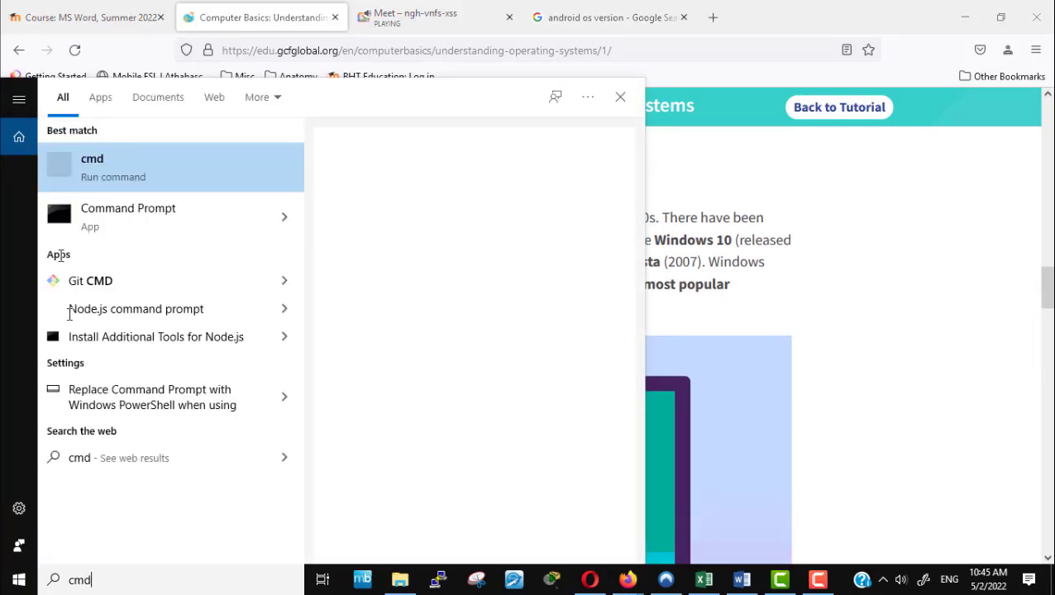
{"action": "left_click", "coordinate": [95, 171]}
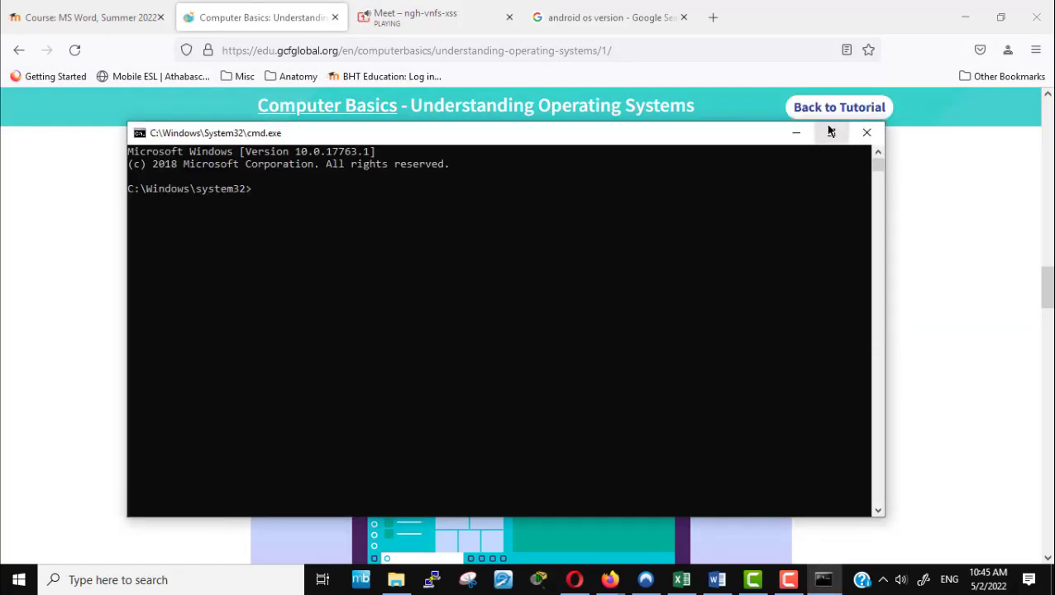
Step: Maximize the command prompt window and run the time command, leaving the new time blank
{"action": "left_click", "coordinate": [829, 130]}
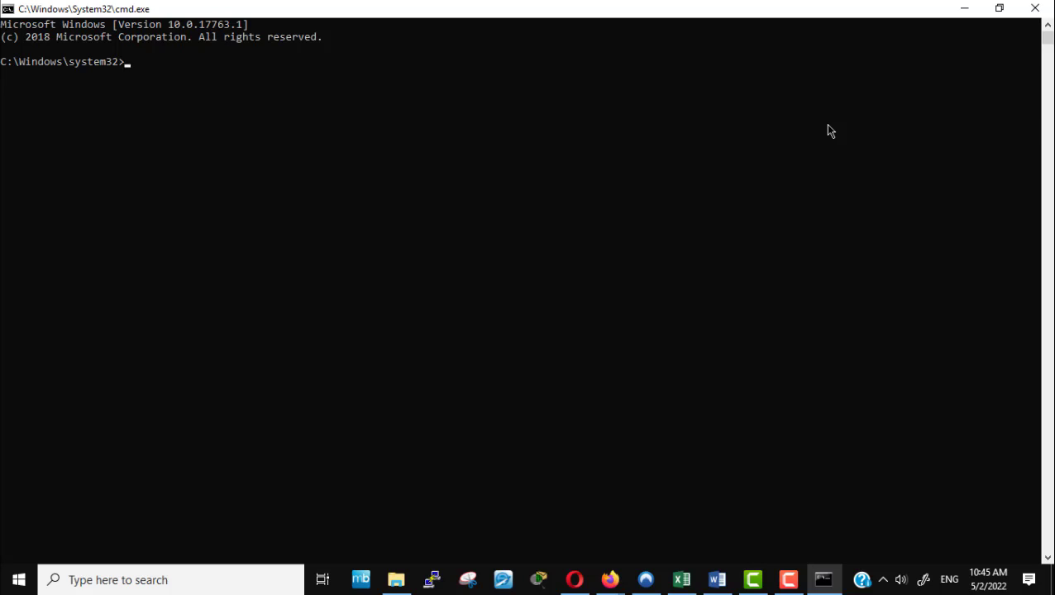
{"action": "type", "text": "open"}
{"action": "key", "text": "BackSpace"}
{"action": "key", "text": "BackSpace"}
{"action": "key", "text": "BackSpace"}
{"action": "key", "text": "BackSpace"}
{"action": "type", "text": "time"}
{"action": "key", "text": "Return"}
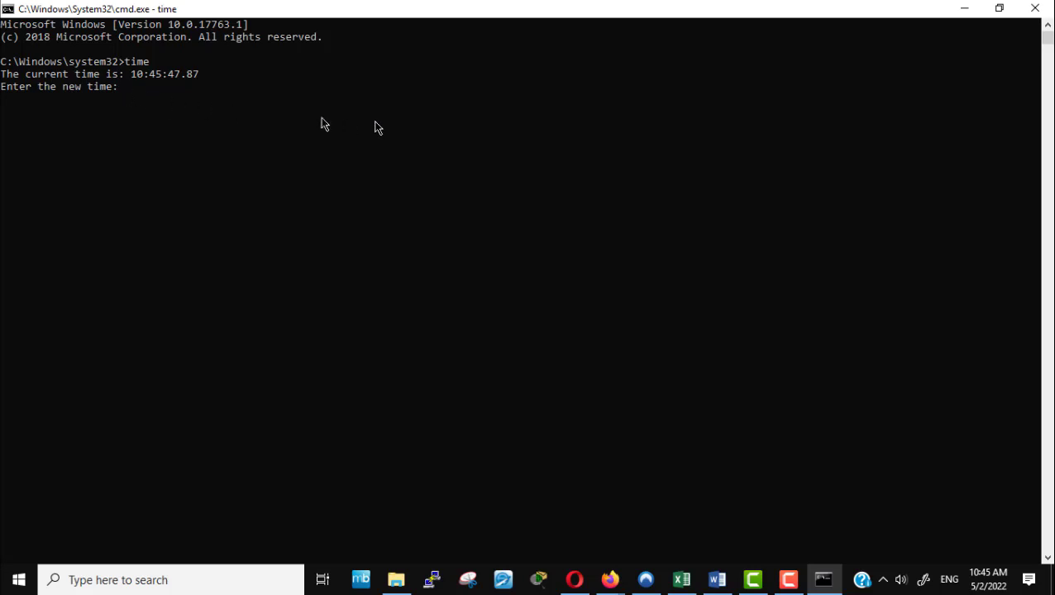
{"action": "key", "text": "Return"}
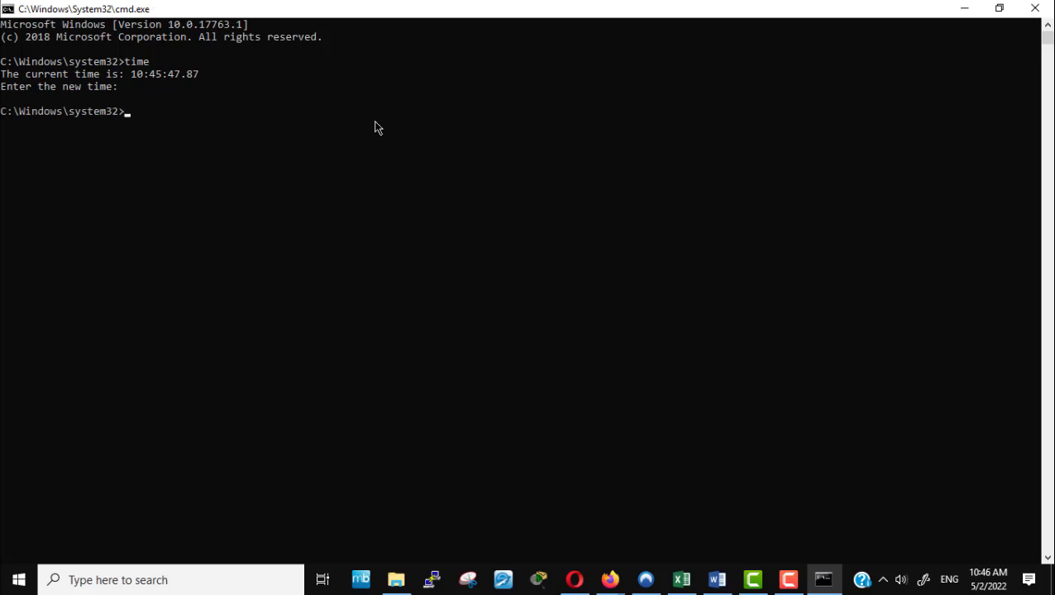
Step: Run the date command, leave the new date blank, and minimize the command prompt
{"action": "type", "text": "date"}
{"action": "key", "text": "Return"}
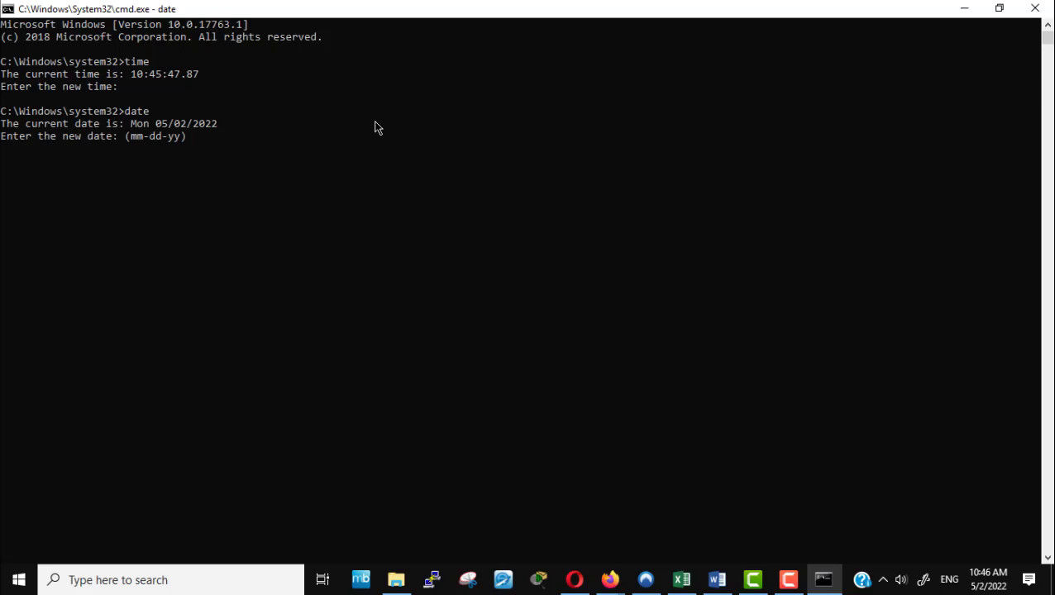
{"action": "key", "text": "Return"}
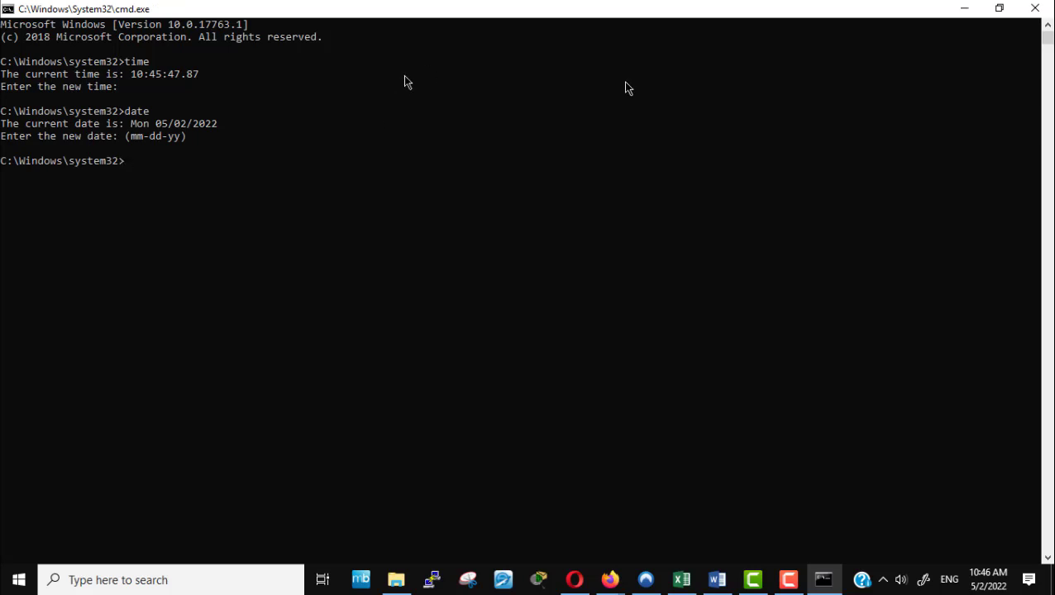
{"action": "left_click", "coordinate": [964, 10]}
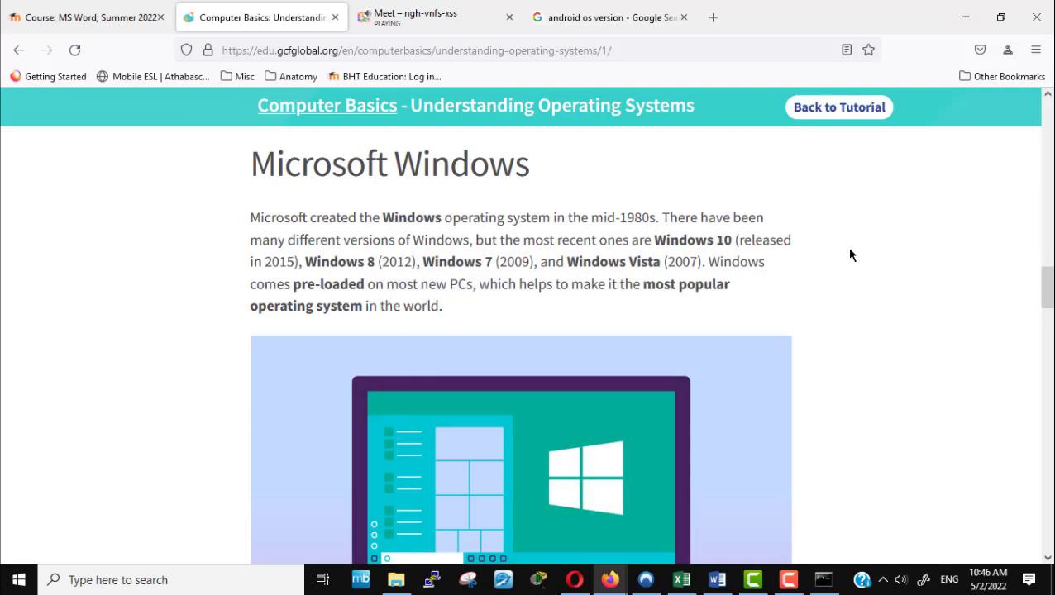
Step: View the Windows clock and calendar from the system clock, and close it again
{"action": "scroll", "coordinate": [881, 270], "scroll_direction": "down", "scroll_amount": 1}
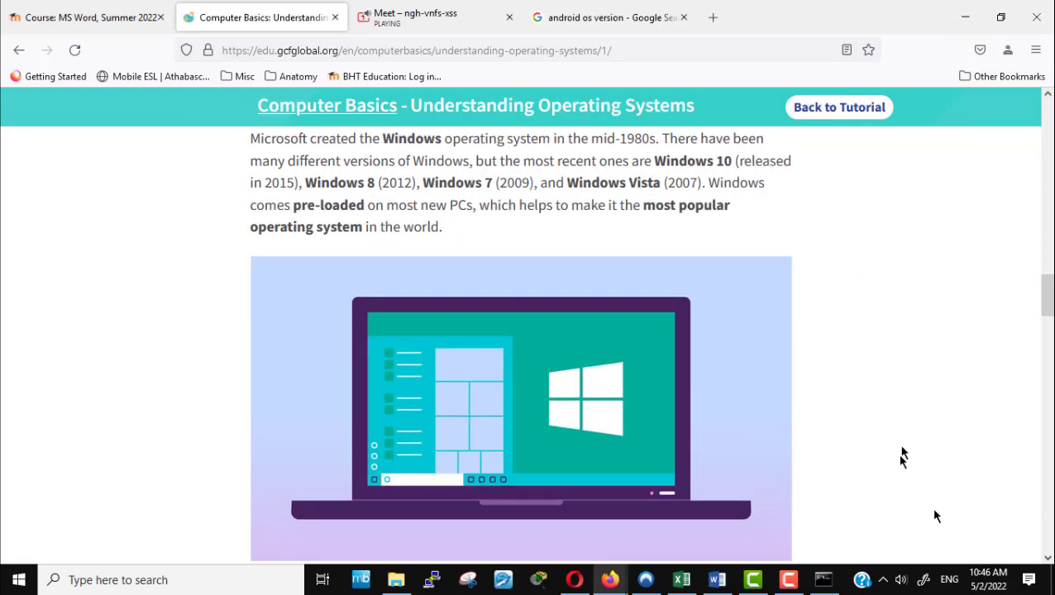
{"action": "left_click", "coordinate": [988, 584]}
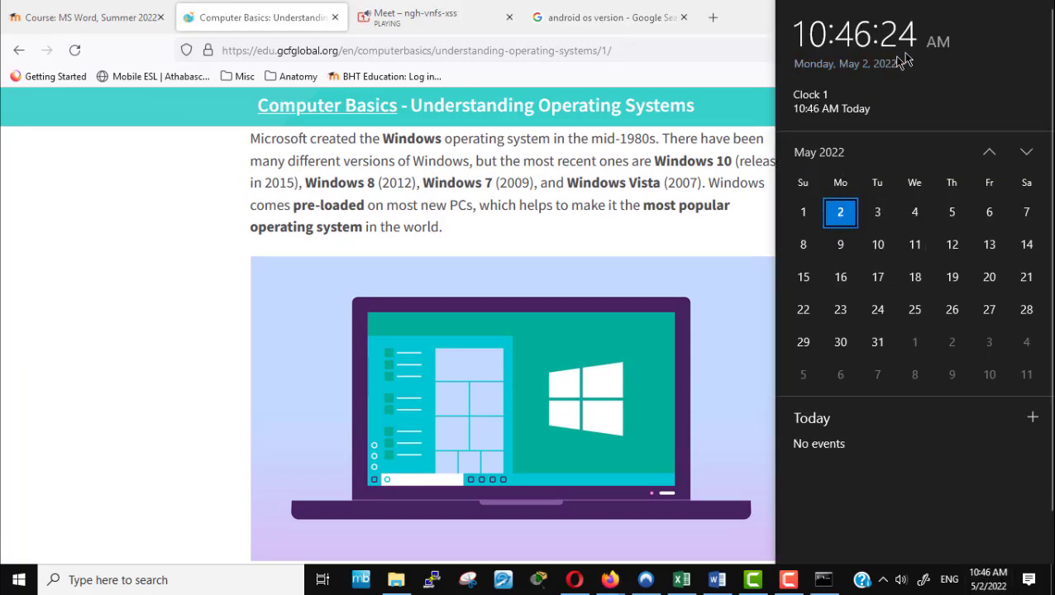
{"action": "left_click", "coordinate": [978, 585]}
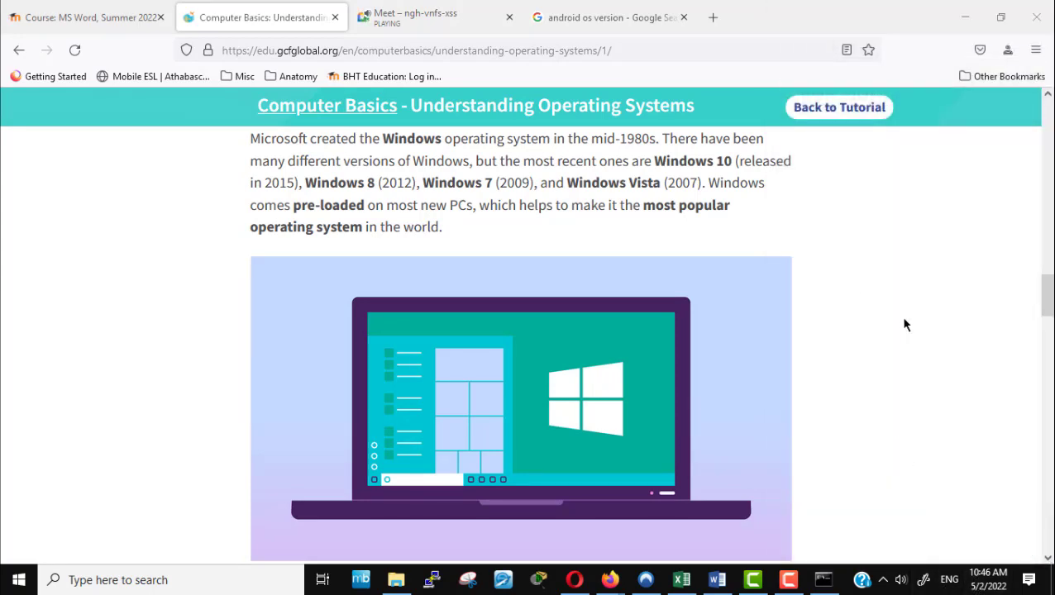
Step: In the lesson's Types of operating systems section, highlight "graphical user interface, or GUI (pronounced gooey)" and clear the selection
{"action": "scroll", "coordinate": [905, 325], "scroll_direction": "up", "scroll_amount": 5}
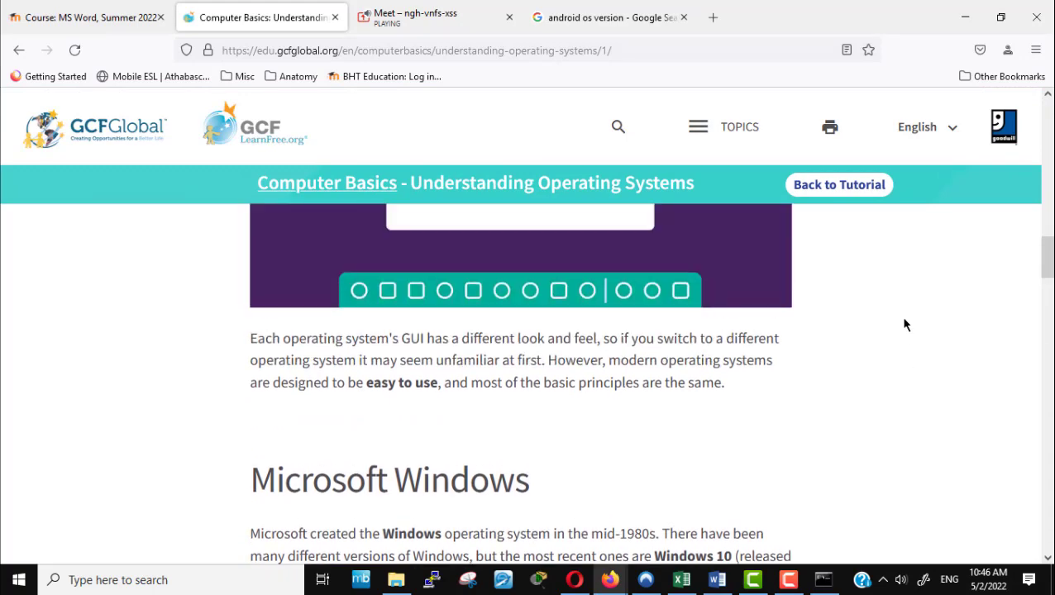
{"action": "scroll", "coordinate": [905, 325], "scroll_direction": "up", "scroll_amount": 5}
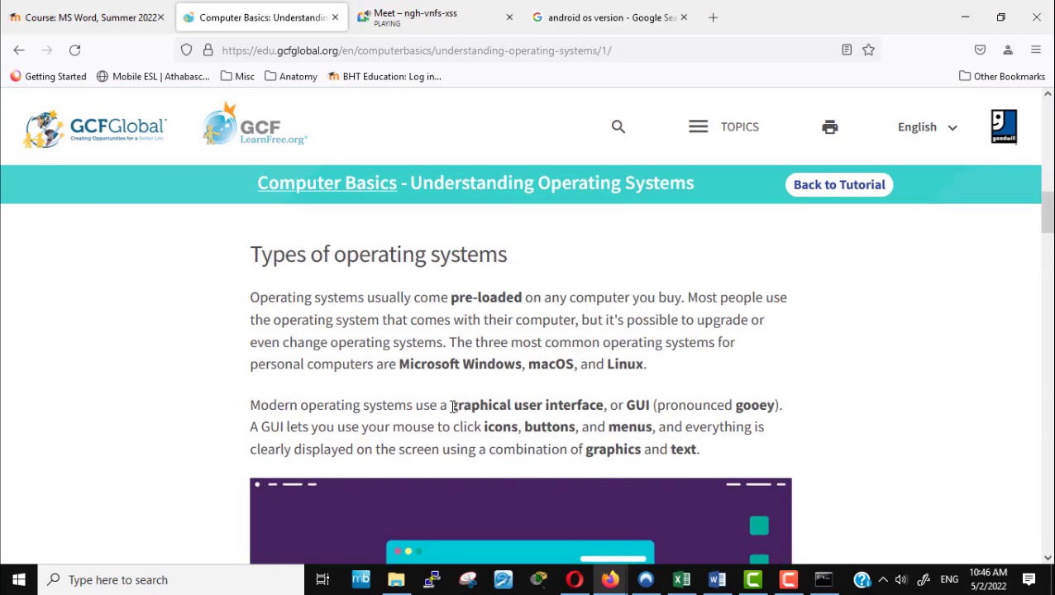
{"action": "left_click_drag", "start_coordinate": [451, 406], "coordinate": [779, 403]}
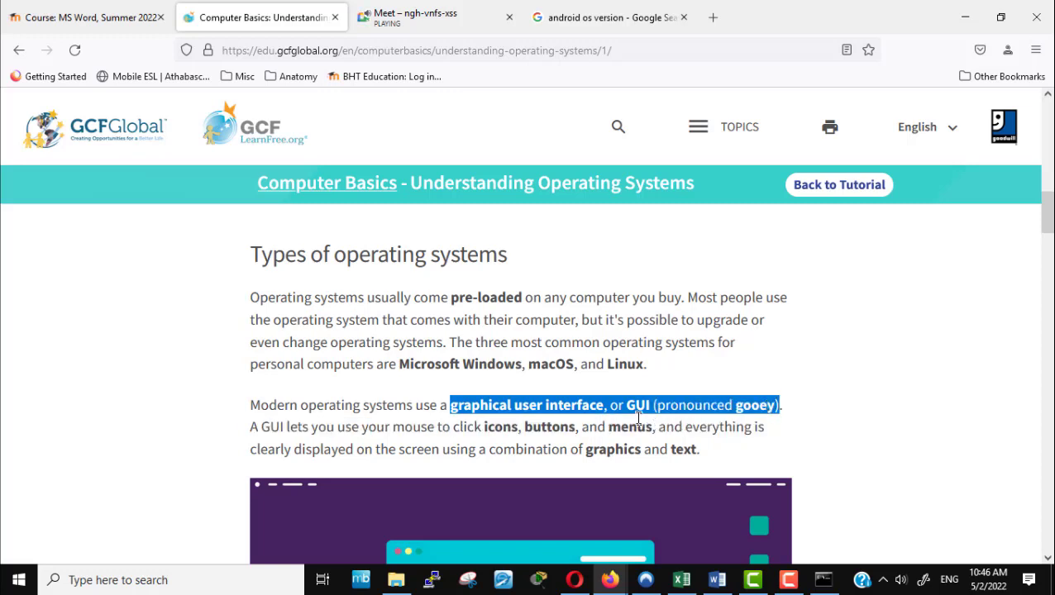
{"action": "left_click", "coordinate": [821, 422]}
{"action": "scroll", "coordinate": [807, 409], "scroll_direction": "down", "scroll_amount": 3}
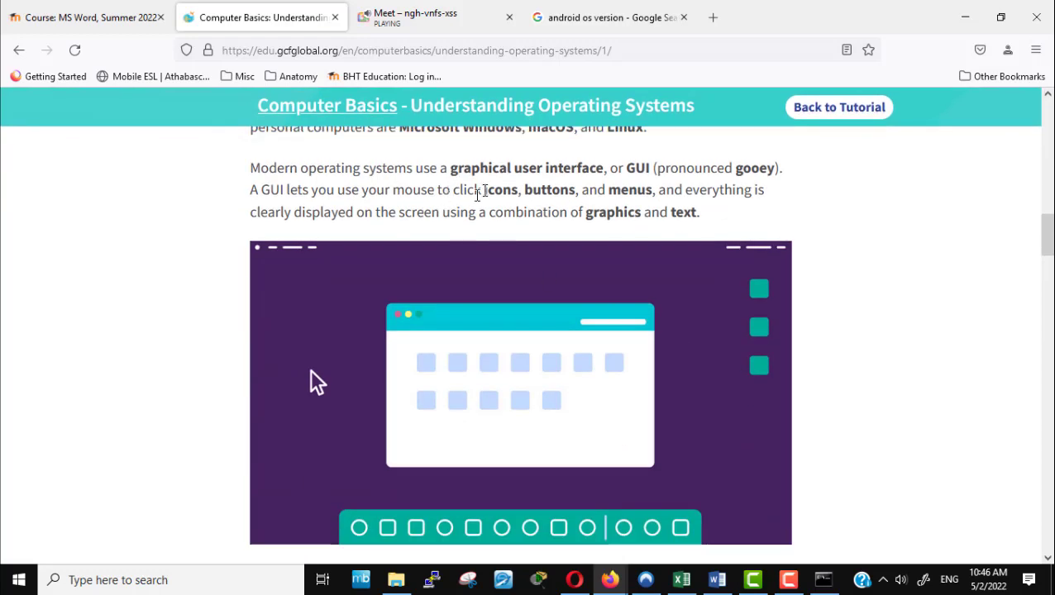
Step: Show the desktop, select the improvements and Opera Browser icons one after the other, and return to the lesson in Firefox
{"action": "left_click", "coordinate": [967, 7]}
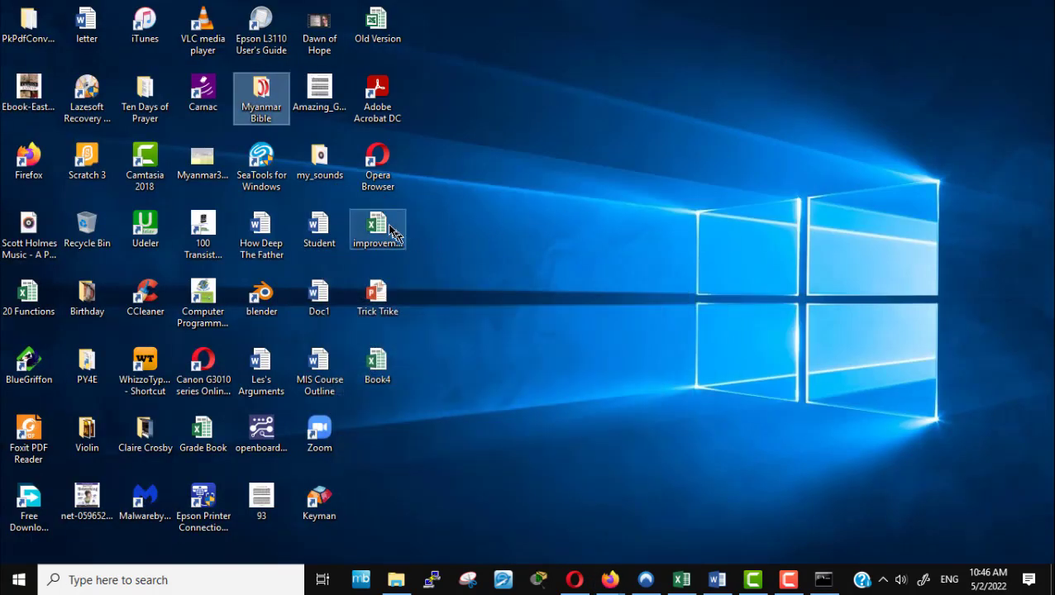
{"action": "left_click", "coordinate": [376, 217]}
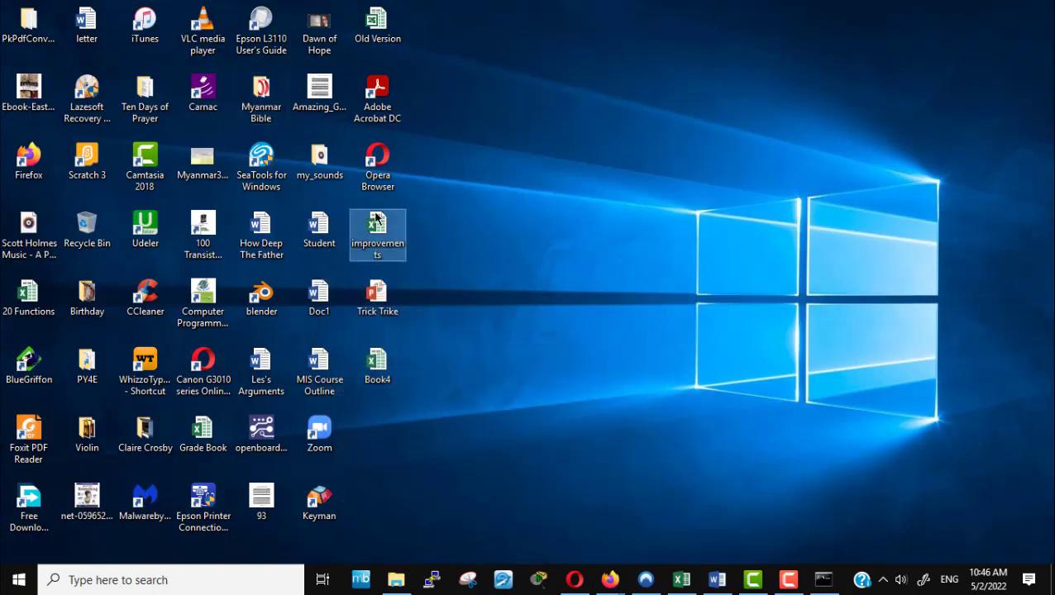
{"action": "left_click", "coordinate": [377, 163]}
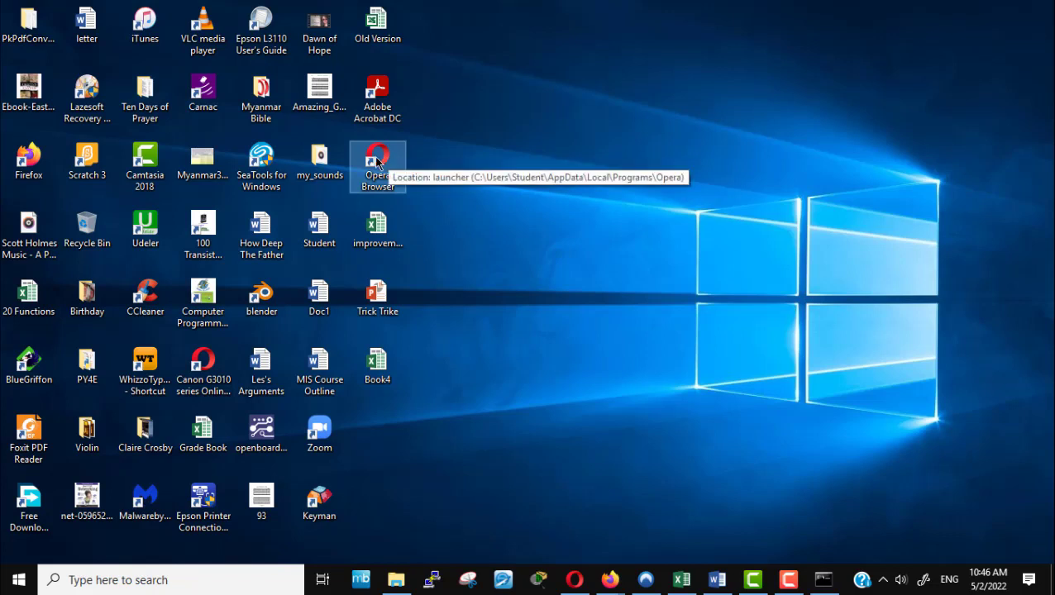
{"action": "left_click", "coordinate": [609, 580]}
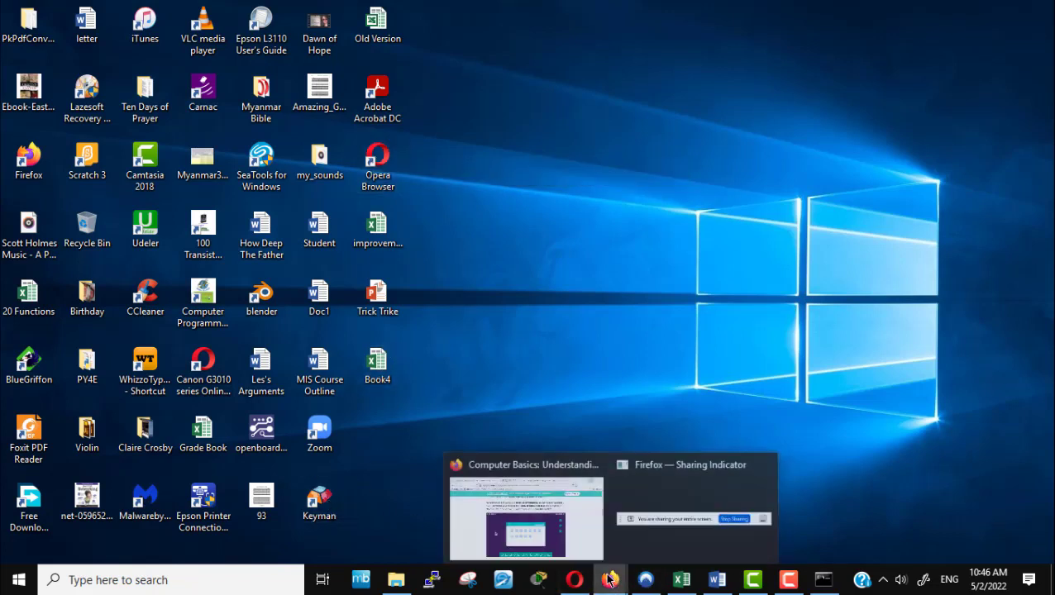
{"action": "left_click", "coordinate": [597, 526]}
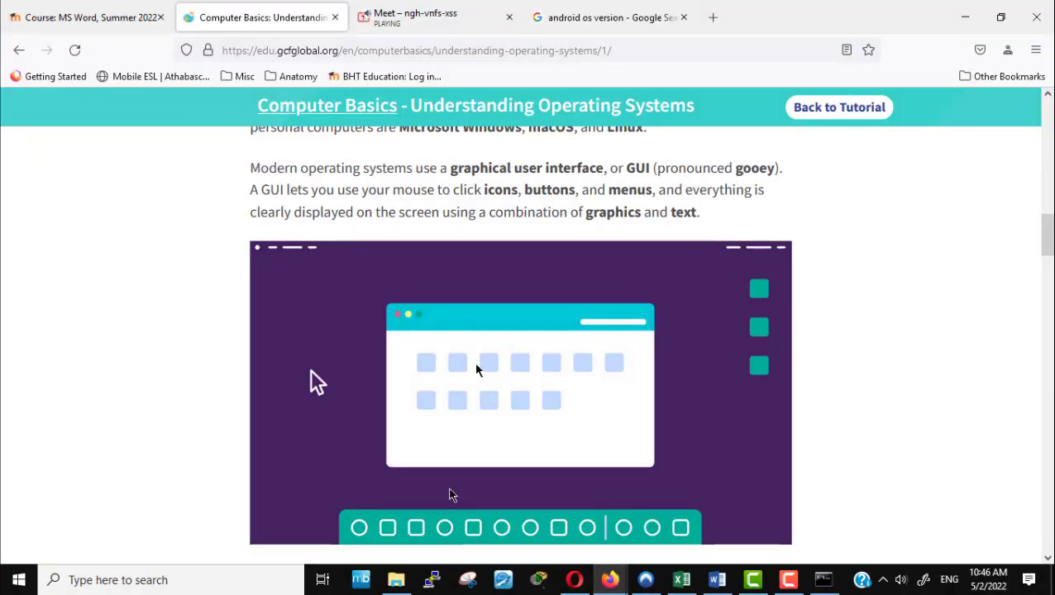
{"action": "left_click", "coordinate": [18, 580]}
{"action": "left_click", "coordinate": [18, 580]}
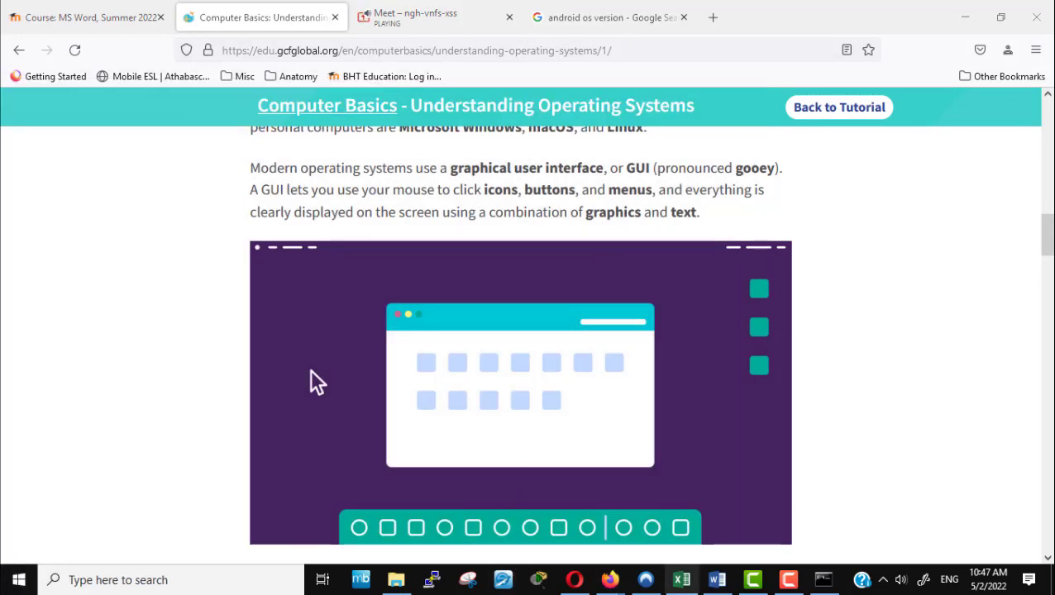
Step: Switch to Word, create a new blank document, and show the Insert commands
{"action": "left_click", "coordinate": [713, 583]}
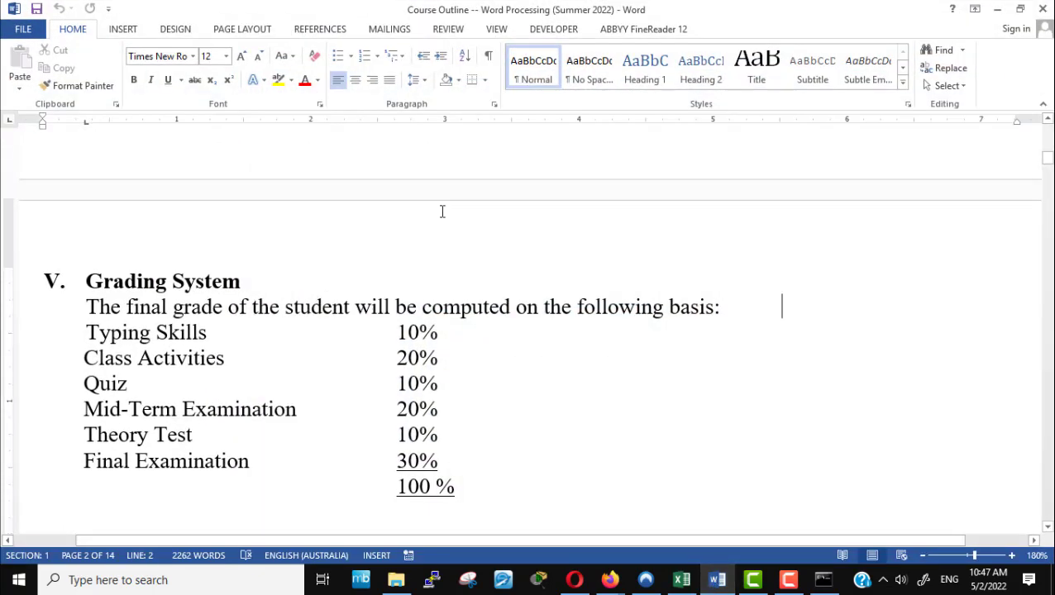
{"action": "key", "text": "ctrl+n"}
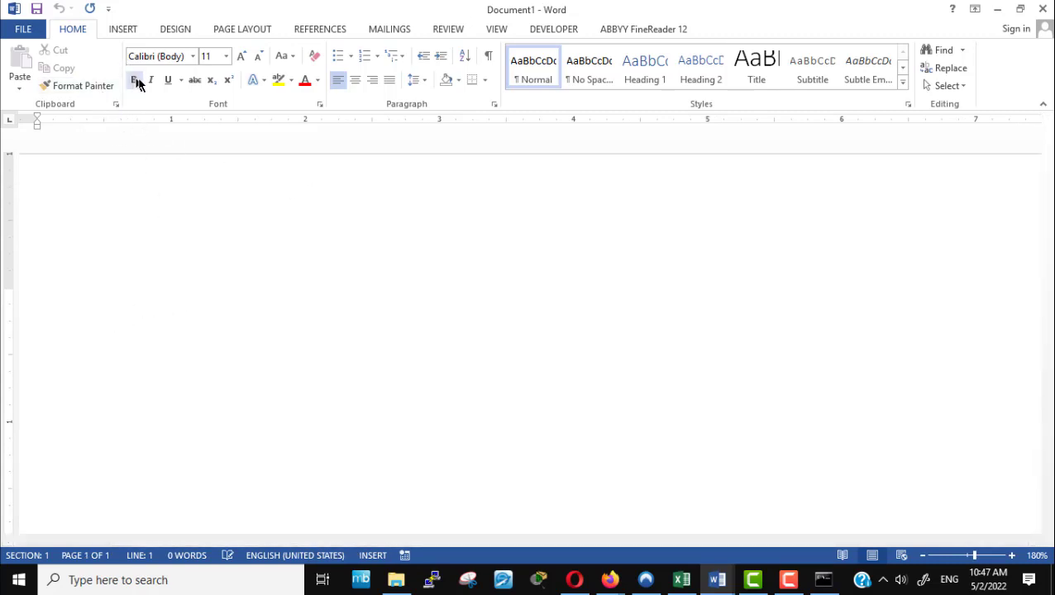
{"action": "left_click", "coordinate": [116, 30]}
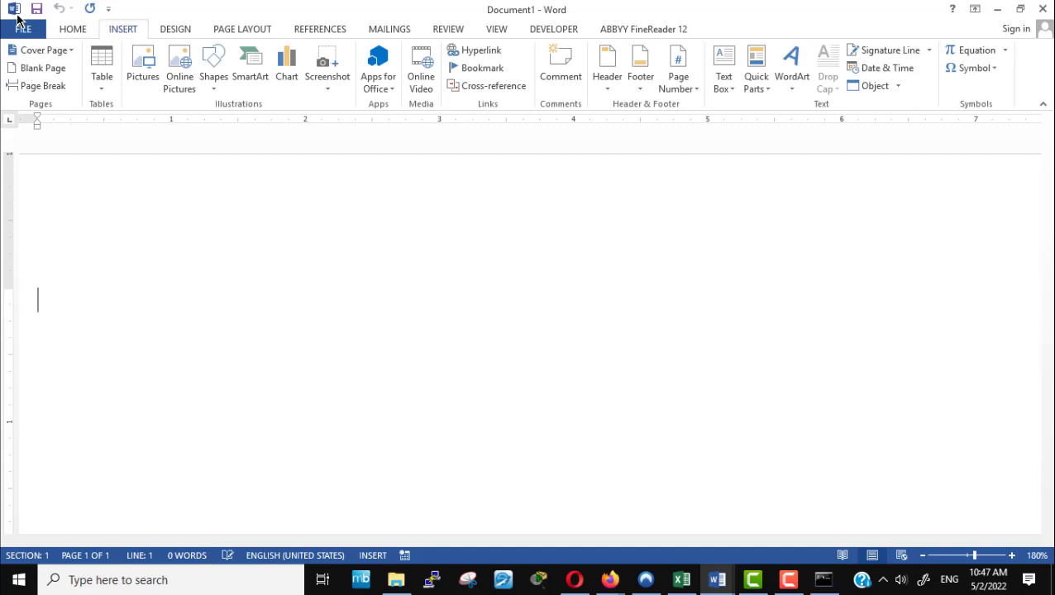
Step: View the blank document's Info page and the New templates page, close them, and switch back to the lesson in Firefox
{"action": "left_click", "coordinate": [23, 32]}
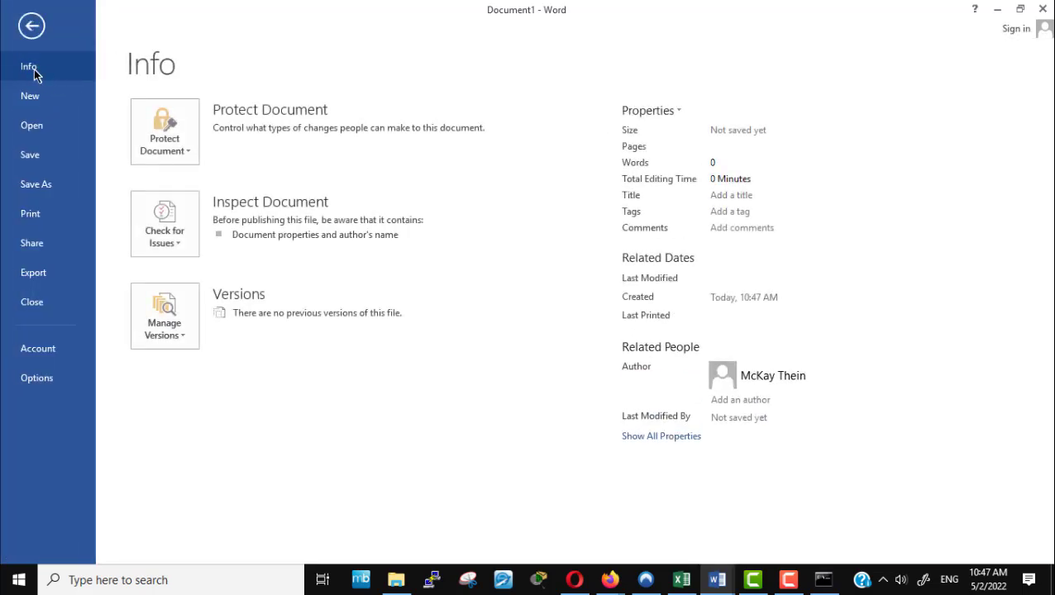
{"action": "left_click", "coordinate": [33, 106]}
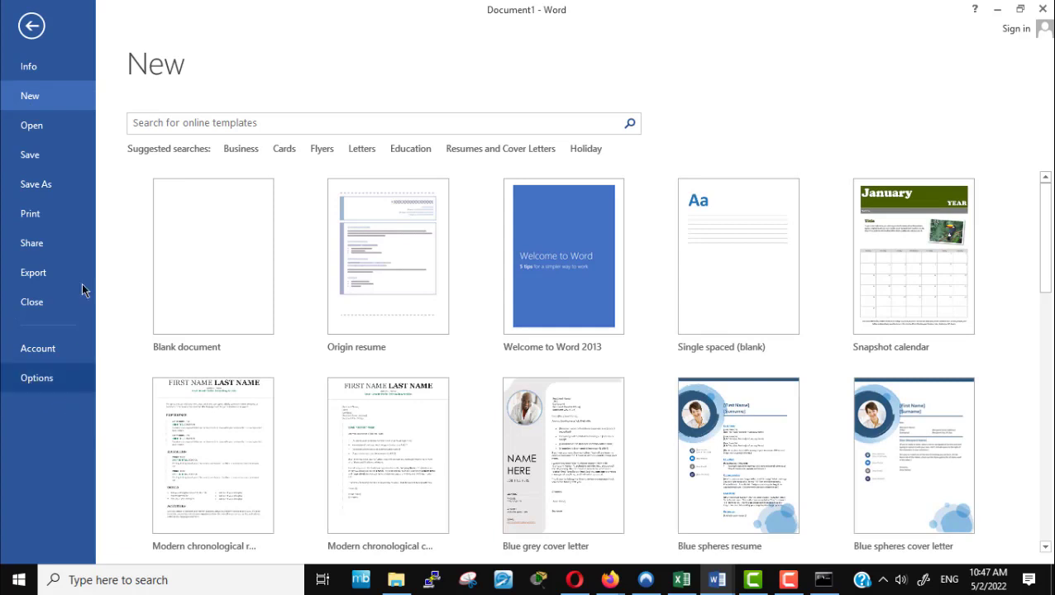
{"action": "left_click", "coordinate": [34, 32]}
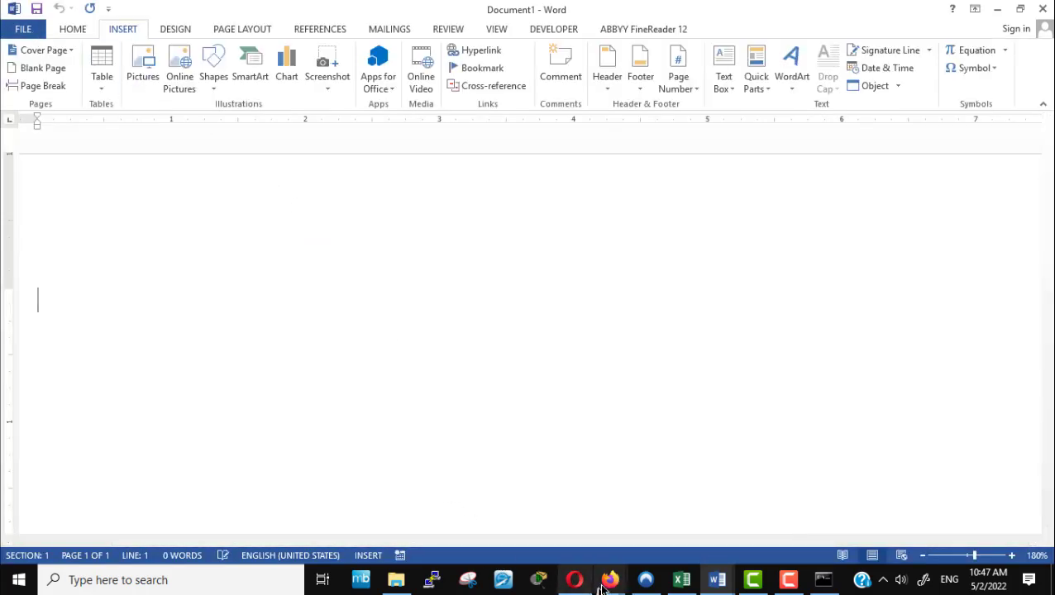
{"action": "left_click", "coordinate": [590, 554]}
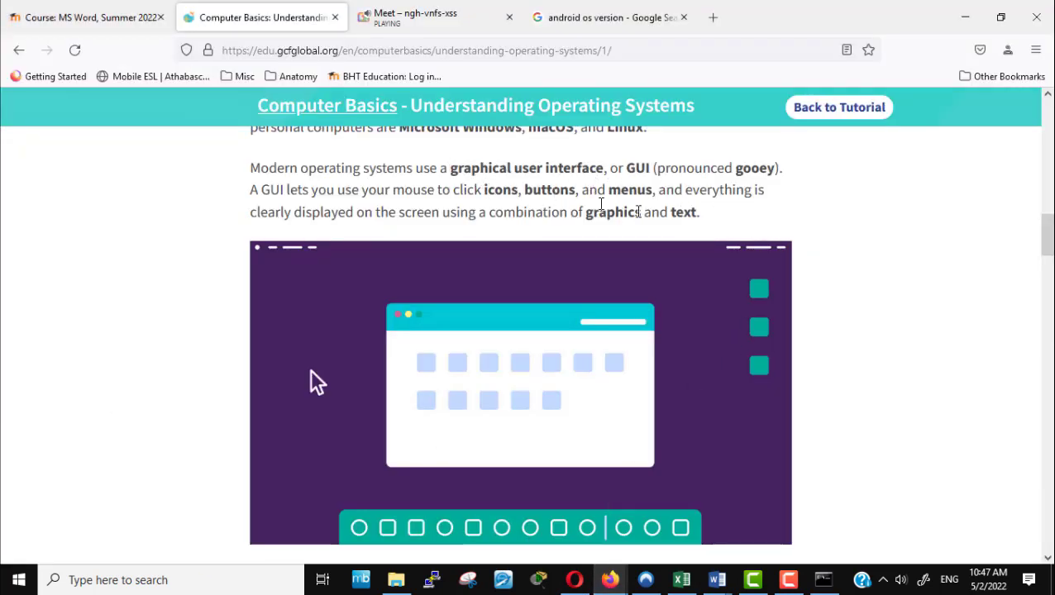
Step: In the lesson's Microsoft Windows section, highlight "Windows 10" and the release years 2015, 2012 and 2009 individually, and clear the selection
{"action": "scroll", "coordinate": [940, 310], "scroll_direction": "down", "scroll_amount": 5}
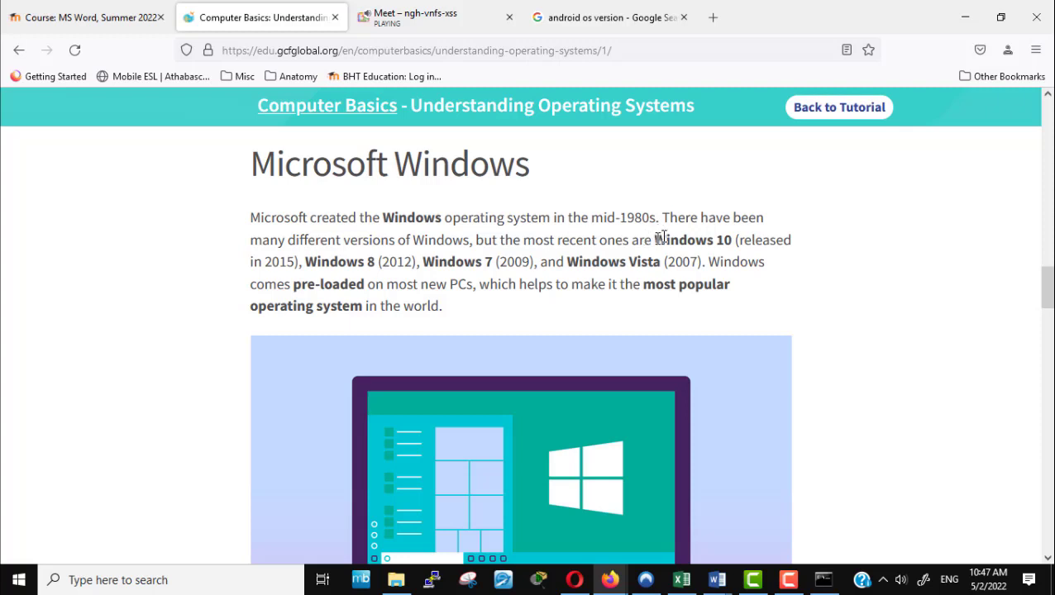
{"action": "left_click_drag", "start_coordinate": [654, 240], "coordinate": [736, 240]}
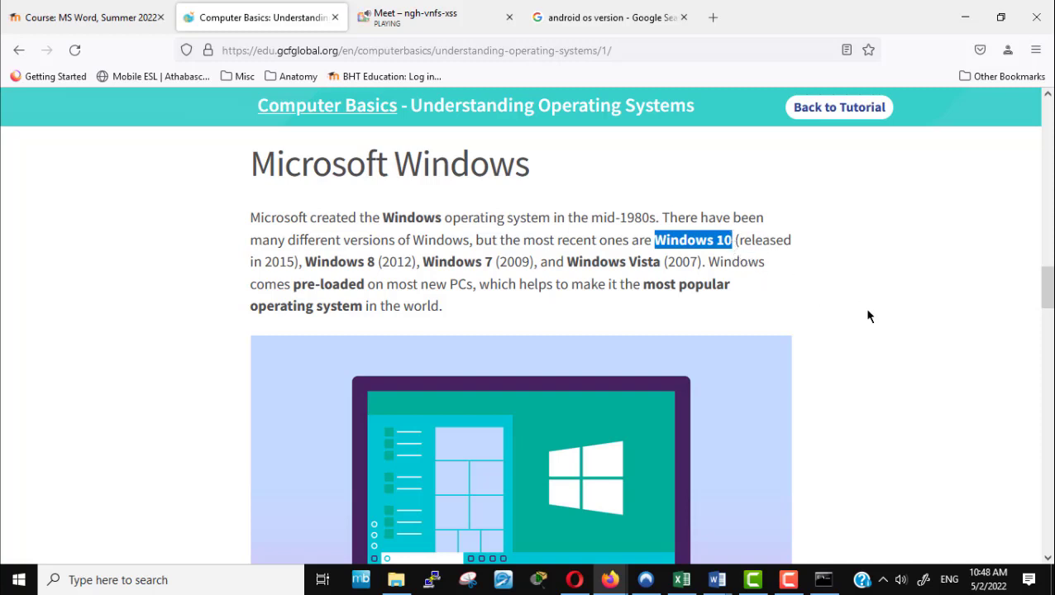
{"action": "scroll", "coordinate": [868, 316], "scroll_direction": "down", "scroll_amount": 2}
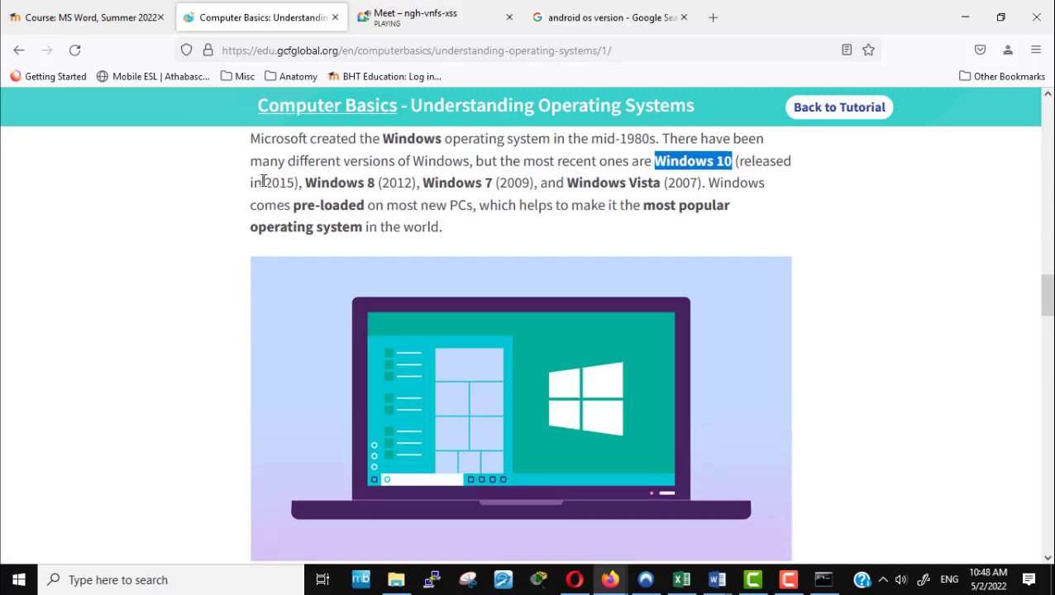
{"action": "left_click_drag", "start_coordinate": [266, 180], "coordinate": [293, 179]}
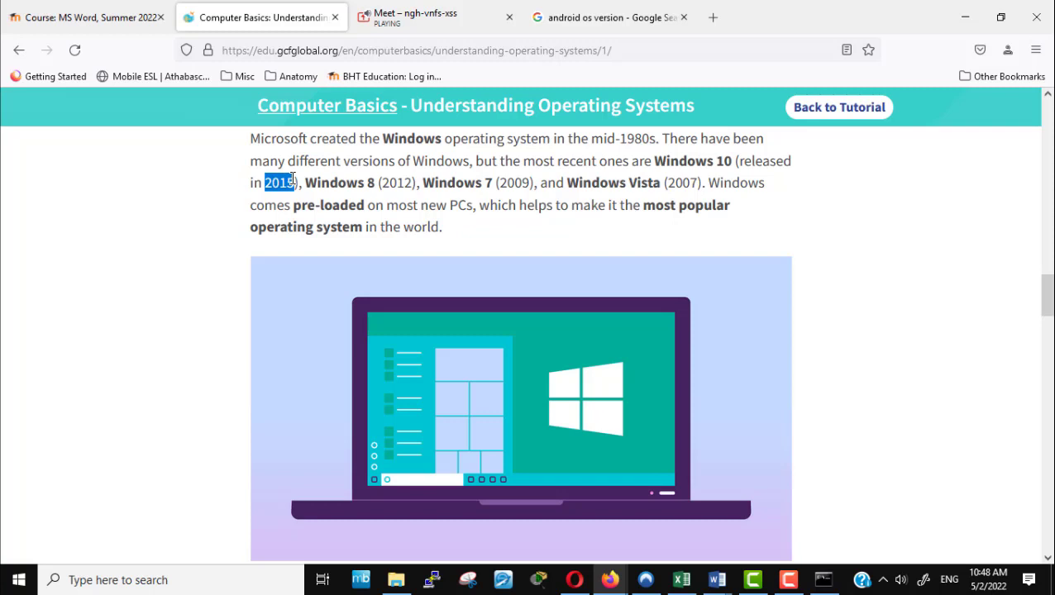
{"action": "left_click", "coordinate": [608, 240]}
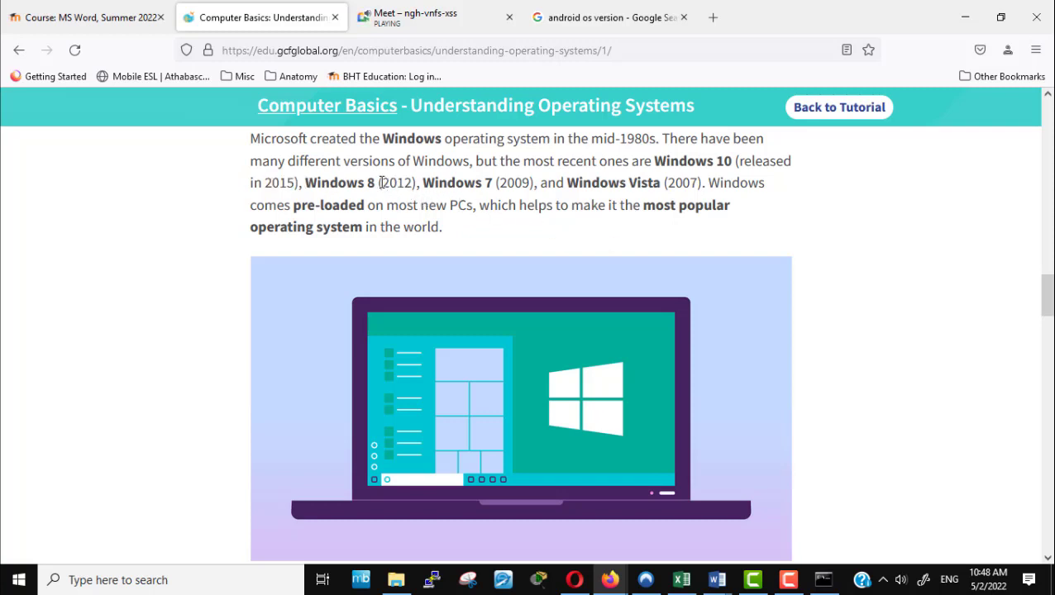
{"action": "left_click_drag", "start_coordinate": [381, 182], "coordinate": [416, 176]}
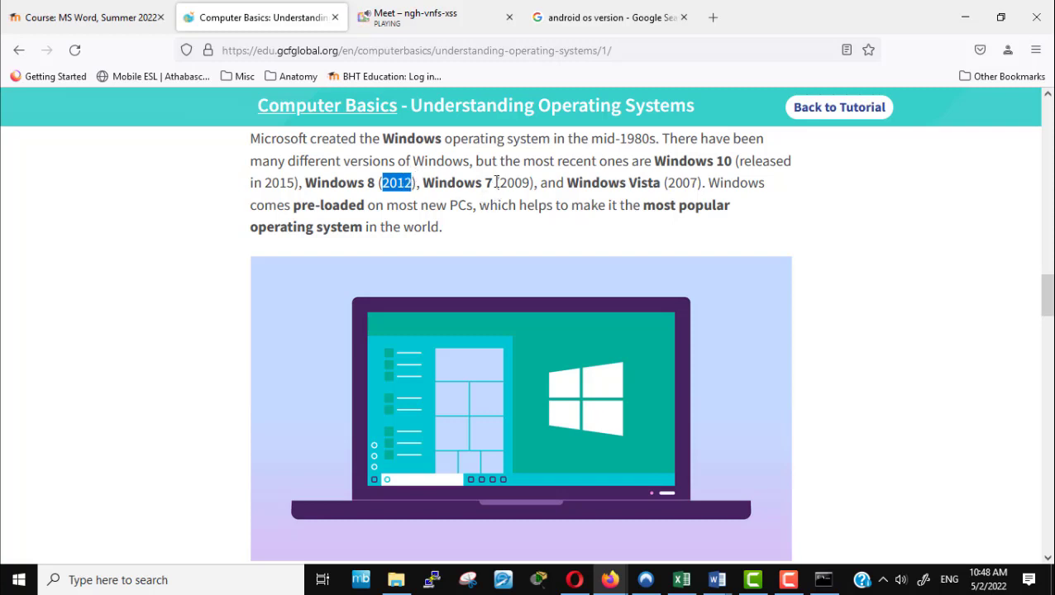
{"action": "left_click_drag", "start_coordinate": [496, 183], "coordinate": [517, 183]}
{"action": "left_click", "coordinate": [794, 230]}
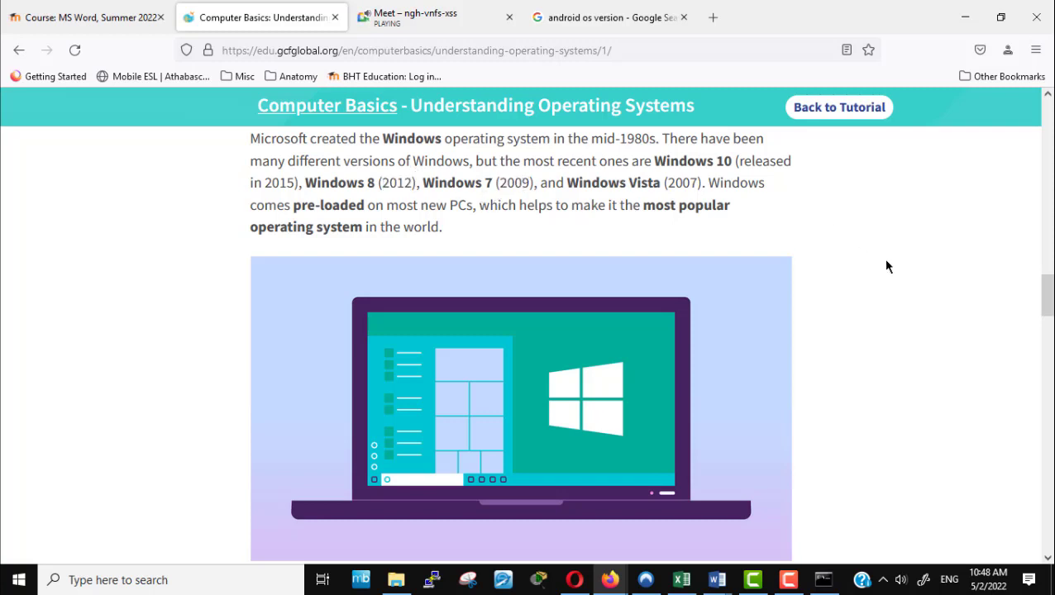
Step: Look through the lesson's macOS section, covering its versions, market share and illustration
{"action": "scroll", "coordinate": [887, 266], "scroll_direction": "down", "scroll_amount": 6}
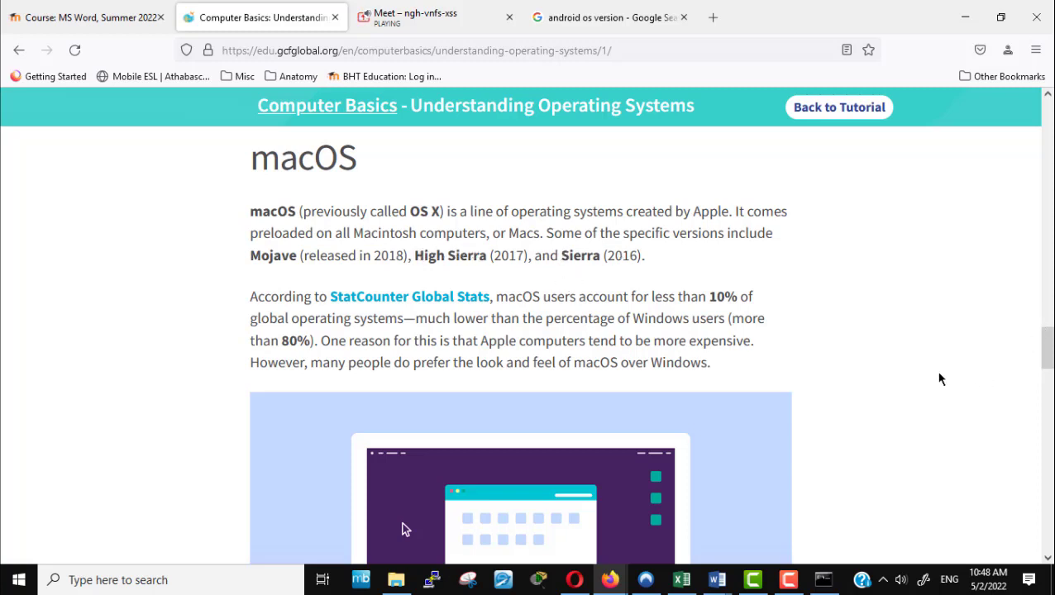
{"action": "scroll", "coordinate": [939, 377], "scroll_direction": "down", "scroll_amount": 2}
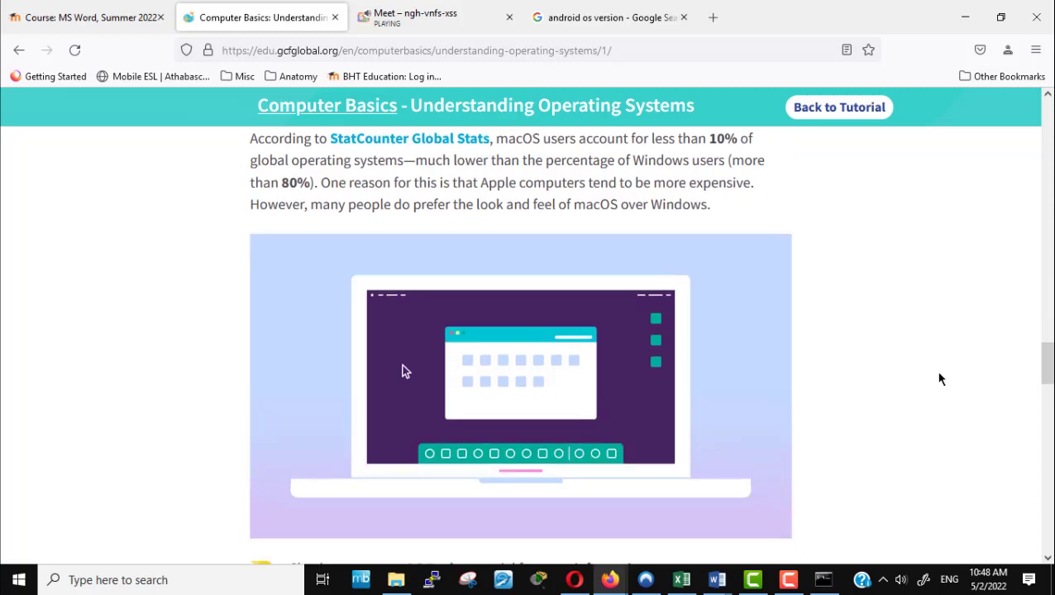
{"action": "scroll", "coordinate": [932, 379], "scroll_direction": "up", "scroll_amount": 3}
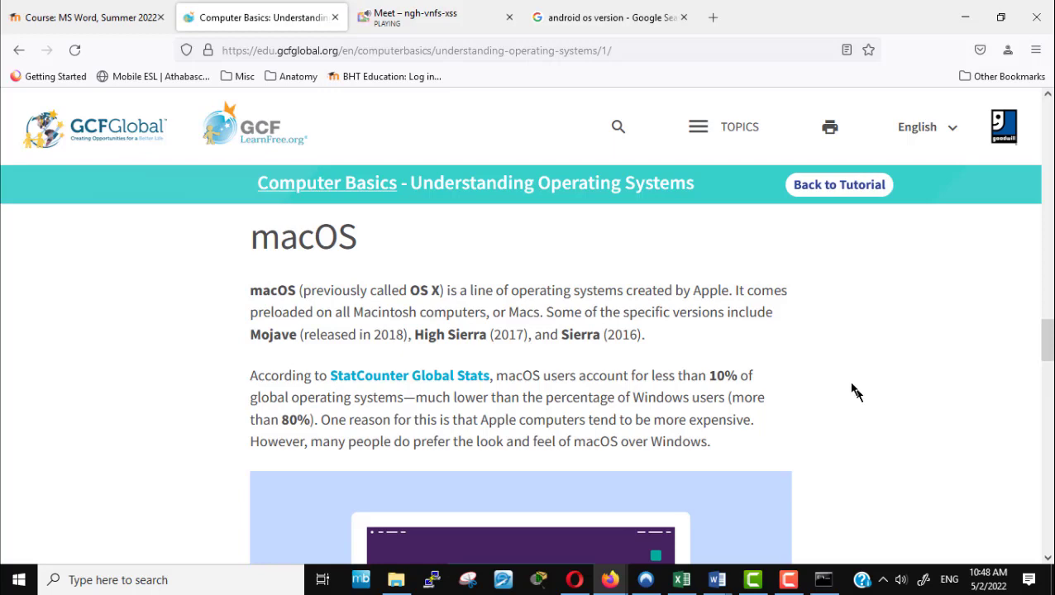
Step: Read past the macOS section and highlight "open-source operating systems," in the Linux section's first paragraph
{"action": "scroll", "coordinate": [845, 381], "scroll_direction": "down", "scroll_amount": 5}
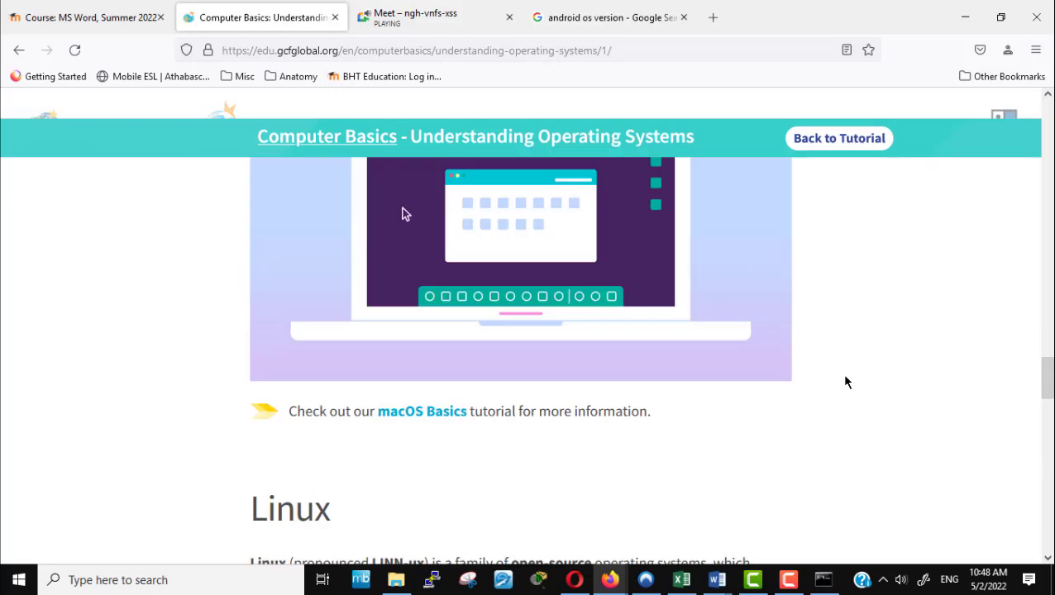
{"action": "scroll", "coordinate": [845, 381], "scroll_direction": "down", "scroll_amount": 4}
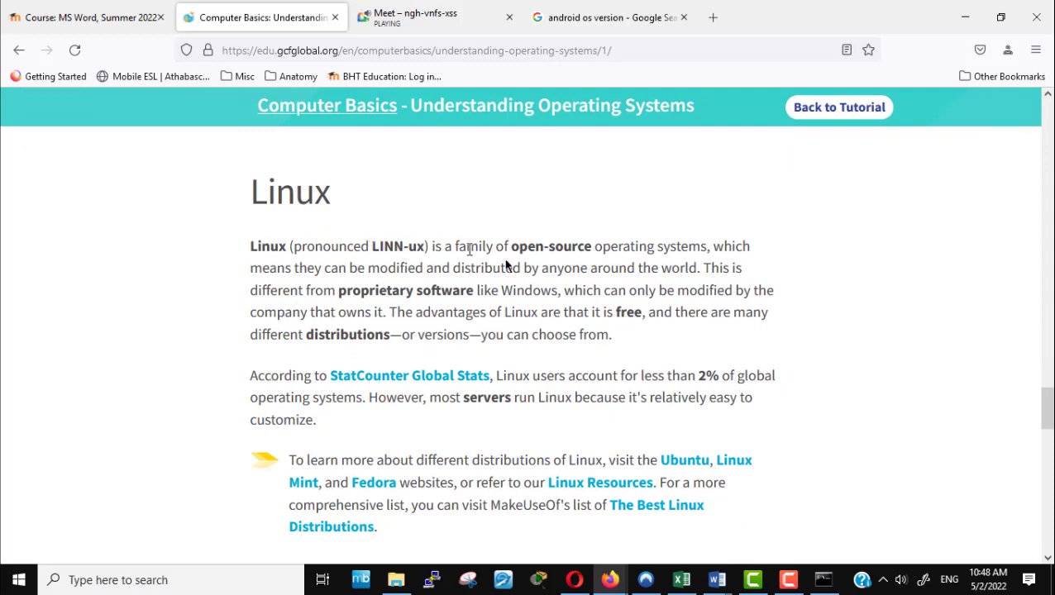
{"action": "left_click_drag", "start_coordinate": [510, 246], "coordinate": [712, 241]}
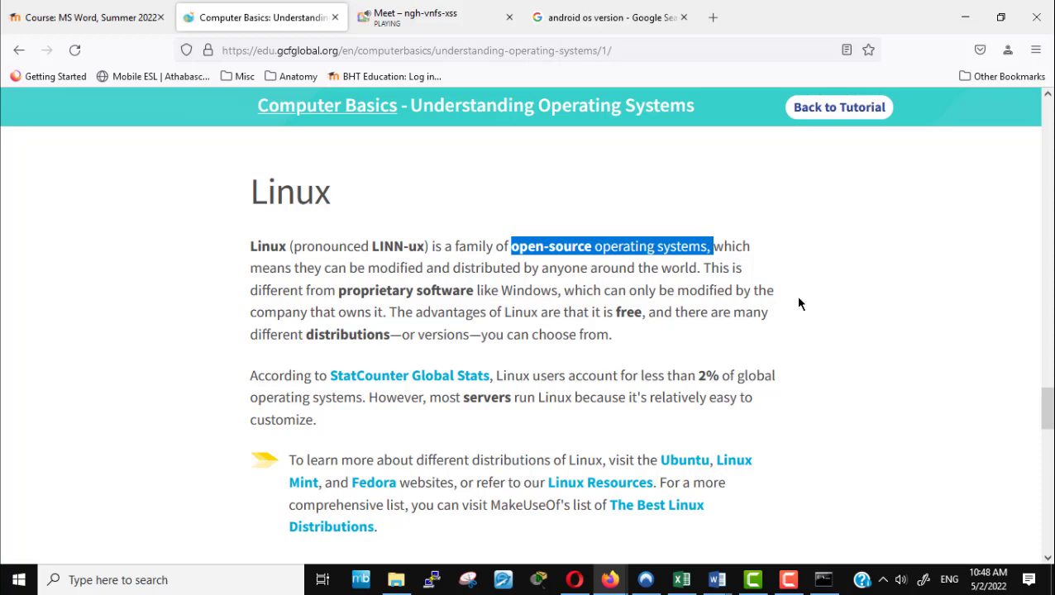
Step: Review the Windows and macOS sections again, and highlight only "open-source" in the Linux paragraph
{"action": "scroll", "coordinate": [909, 392], "scroll_direction": "up", "scroll_amount": 12}
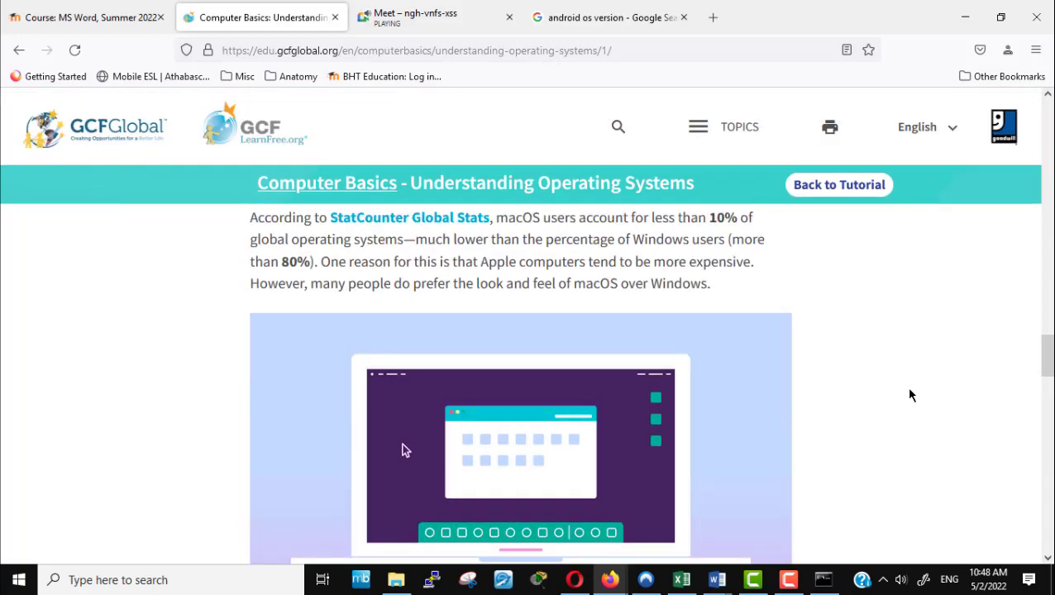
{"action": "scroll", "coordinate": [909, 395], "scroll_direction": "up", "scroll_amount": 1}
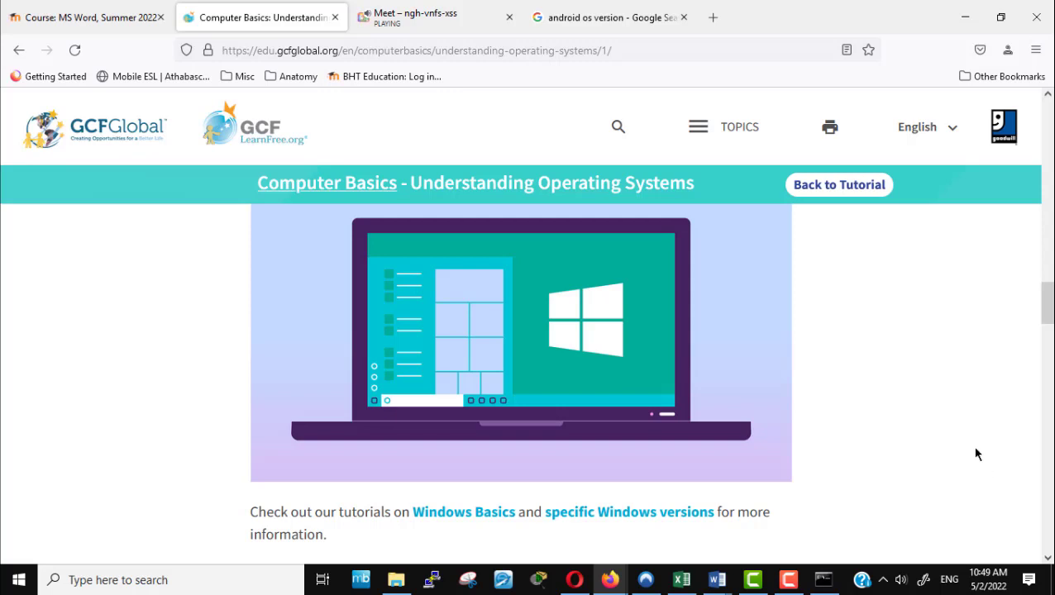
{"action": "scroll", "coordinate": [863, 429], "scroll_direction": "down", "scroll_amount": 5}
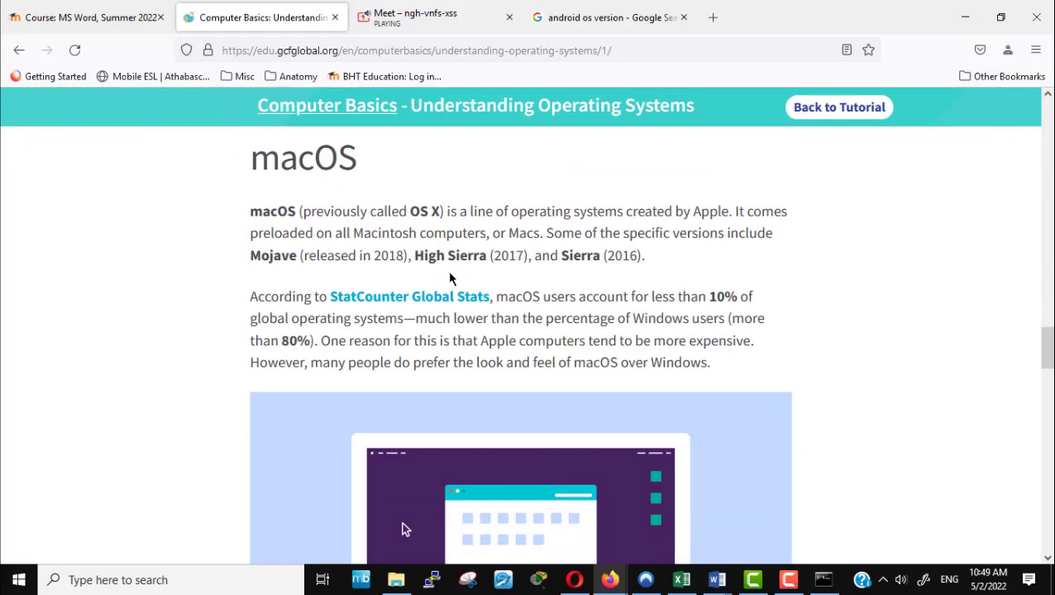
{"action": "scroll", "coordinate": [745, 363], "scroll_direction": "down", "scroll_amount": 3}
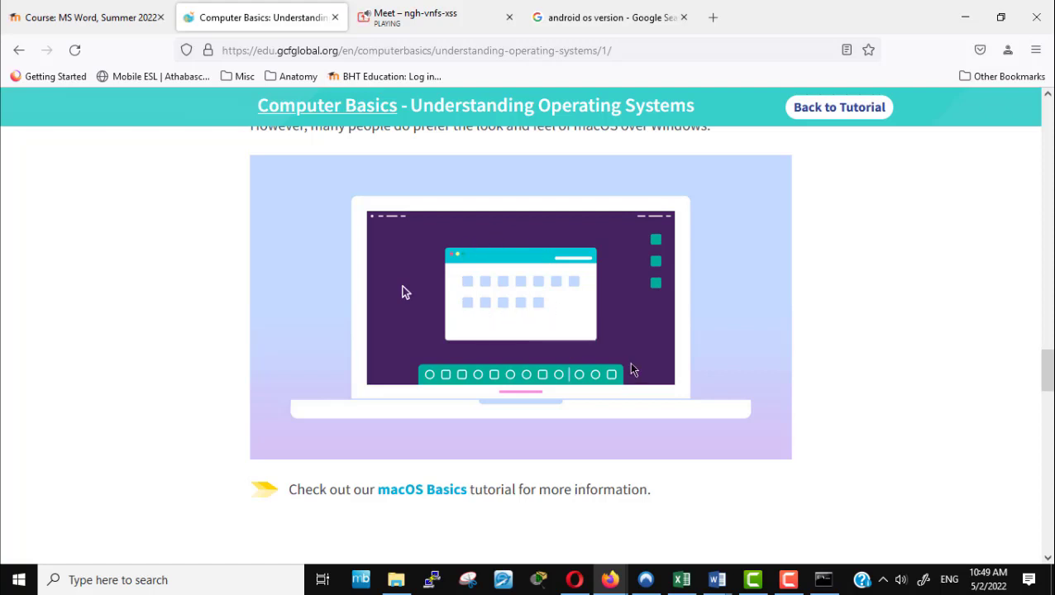
{"action": "scroll", "coordinate": [912, 329], "scroll_direction": "down", "scroll_amount": 3}
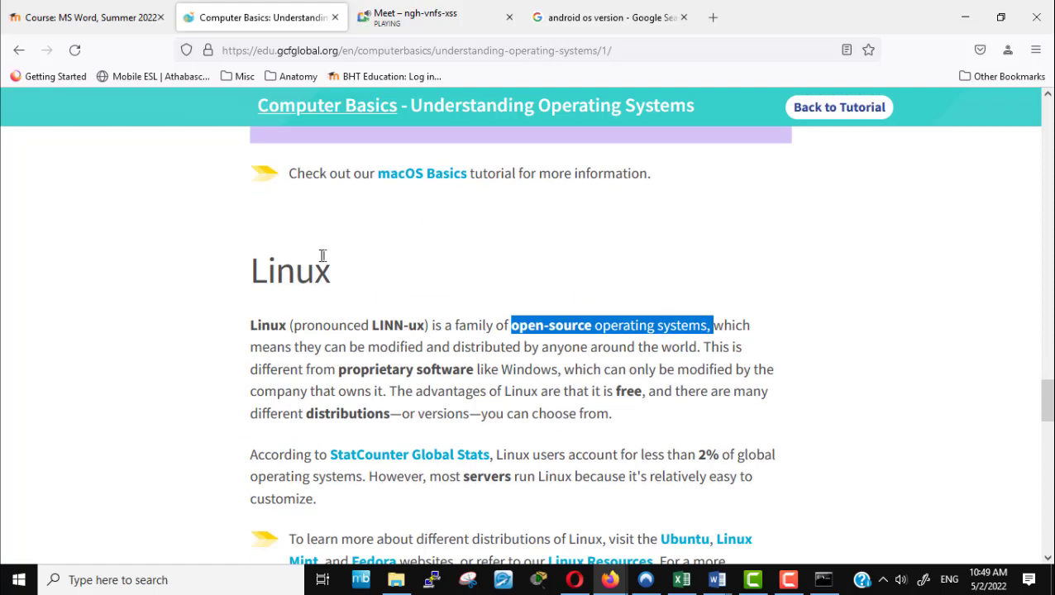
{"action": "left_click", "coordinate": [513, 327]}
{"action": "left_click_drag", "start_coordinate": [514, 328], "coordinate": [595, 334]}
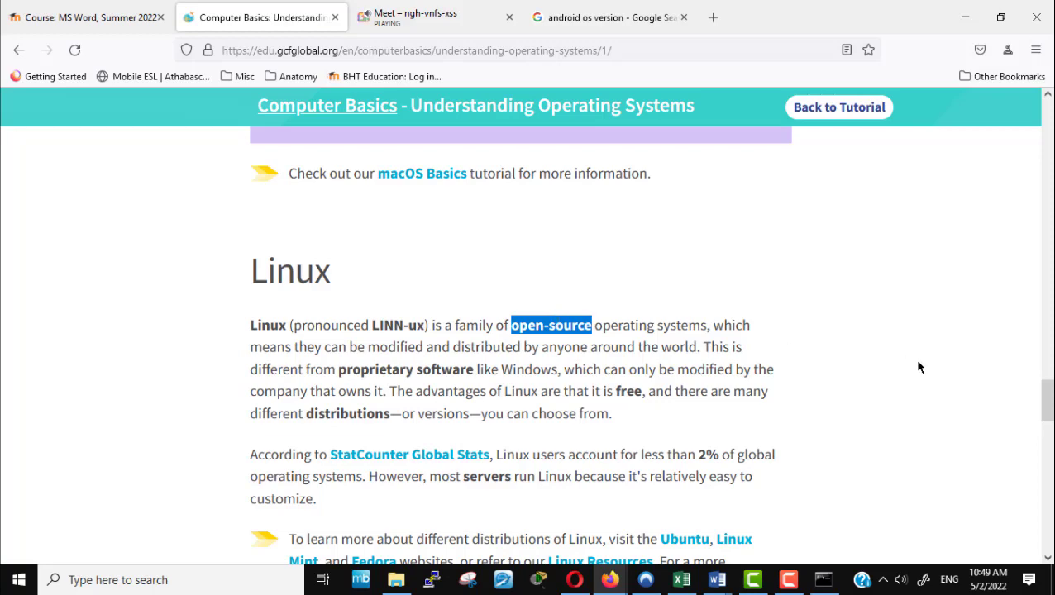
Step: Highlight "mobile devices" and "Google Android" in the section on mobile operating systems, and read on to the lesson's end
{"action": "scroll", "coordinate": [918, 367], "scroll_direction": "down", "scroll_amount": 5}
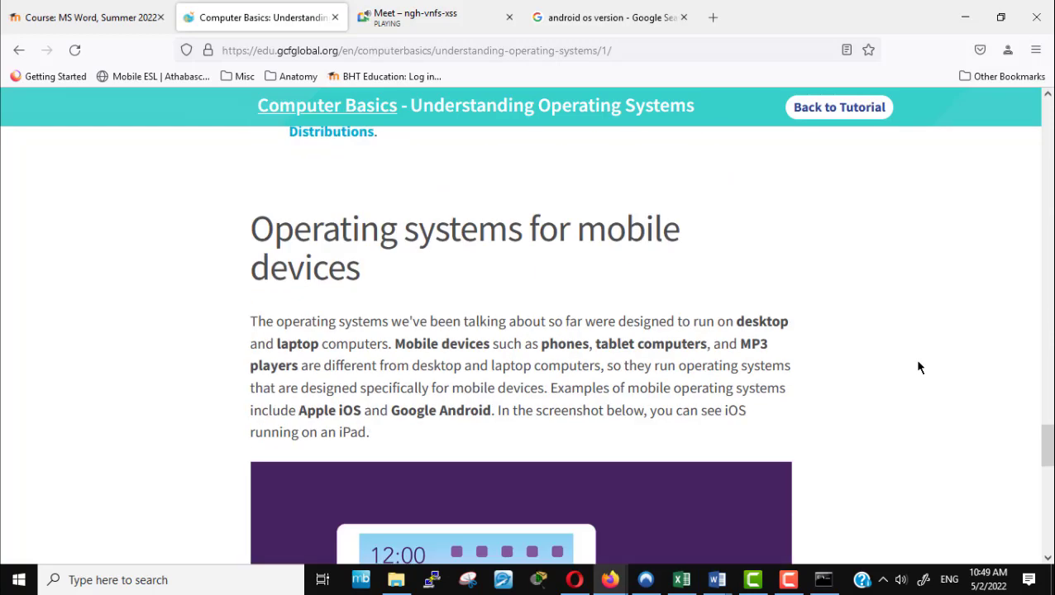
{"action": "scroll", "coordinate": [918, 367], "scroll_direction": "down", "scroll_amount": 2}
{"action": "scroll", "coordinate": [917, 367], "scroll_direction": "up", "scroll_amount": 2}
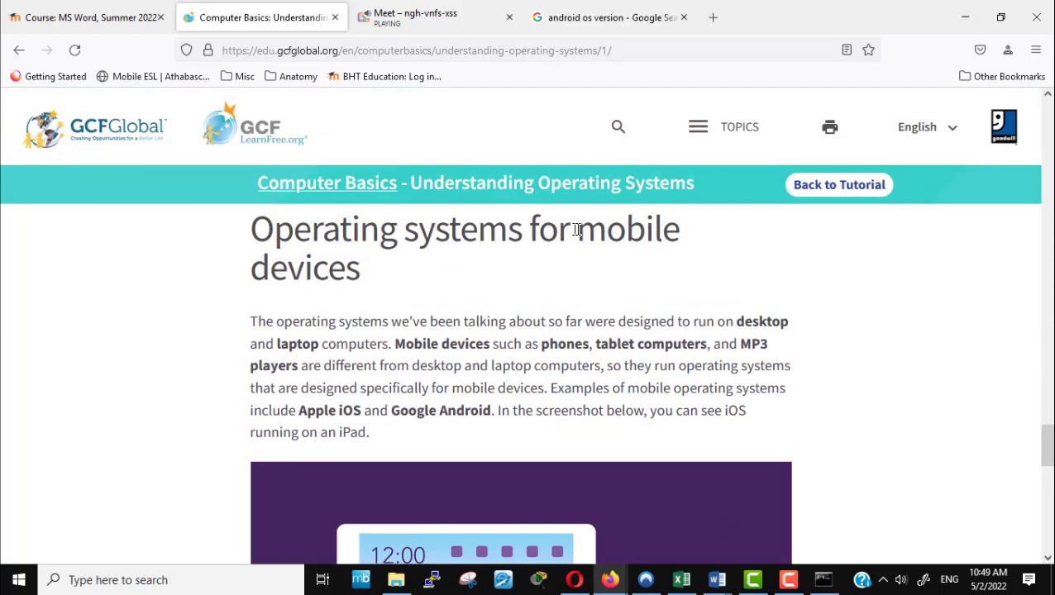
{"action": "left_click_drag", "start_coordinate": [578, 234], "coordinate": [362, 281]}
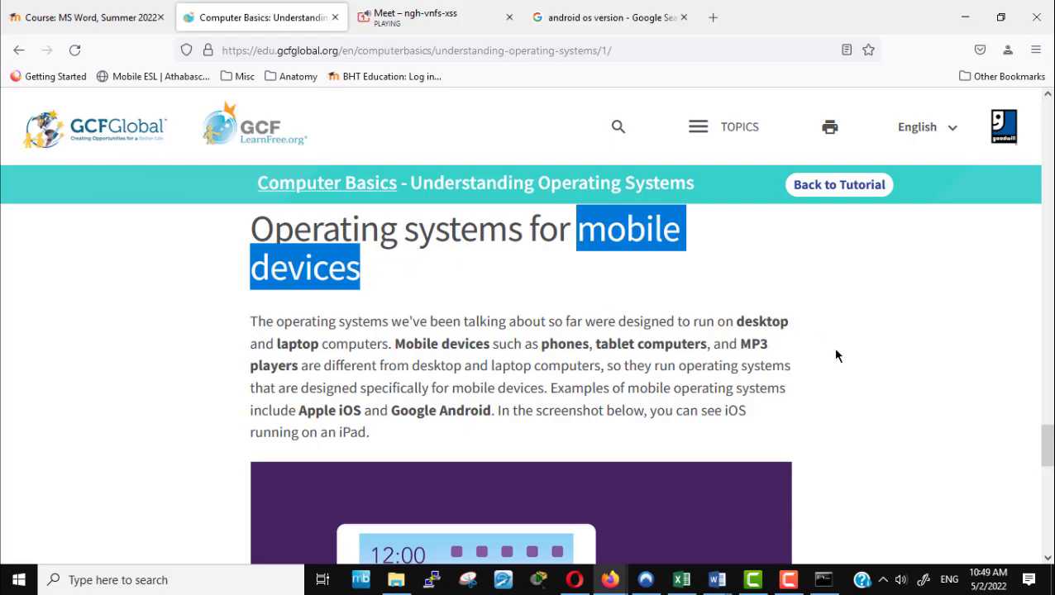
{"action": "scroll", "coordinate": [835, 356], "scroll_direction": "down", "scroll_amount": 2}
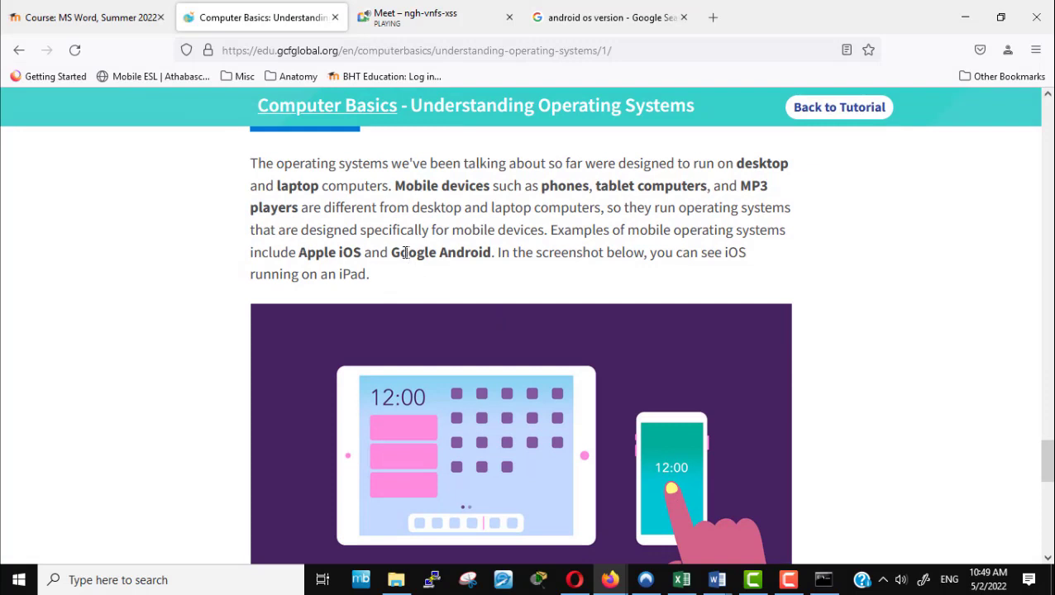
{"action": "left_click_drag", "start_coordinate": [392, 252], "coordinate": [492, 254]}
{"action": "left_click", "coordinate": [962, 404]}
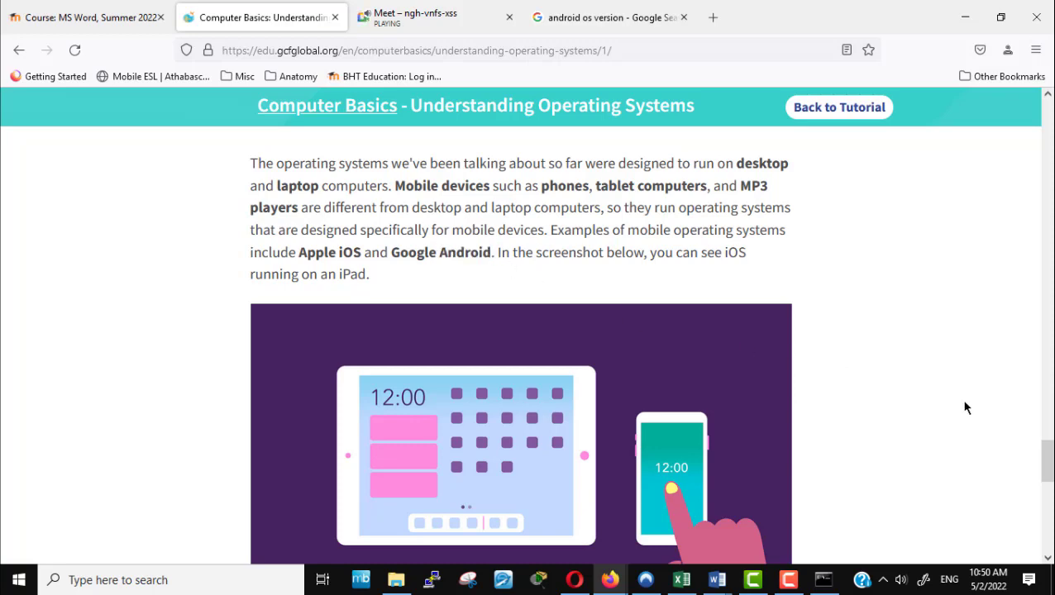
{"action": "scroll", "coordinate": [964, 405], "scroll_direction": "down", "scroll_amount": 5}
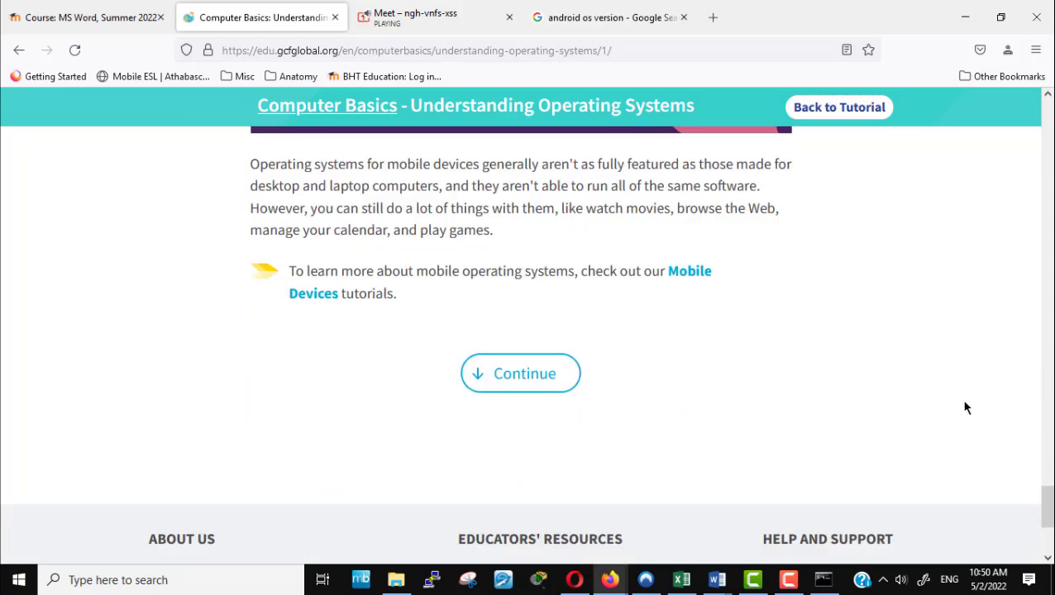
Step: Return to the MS Word course page and open the GCFGlobal lesson linked under Understanding Applications
{"action": "left_click", "coordinate": [98, 18]}
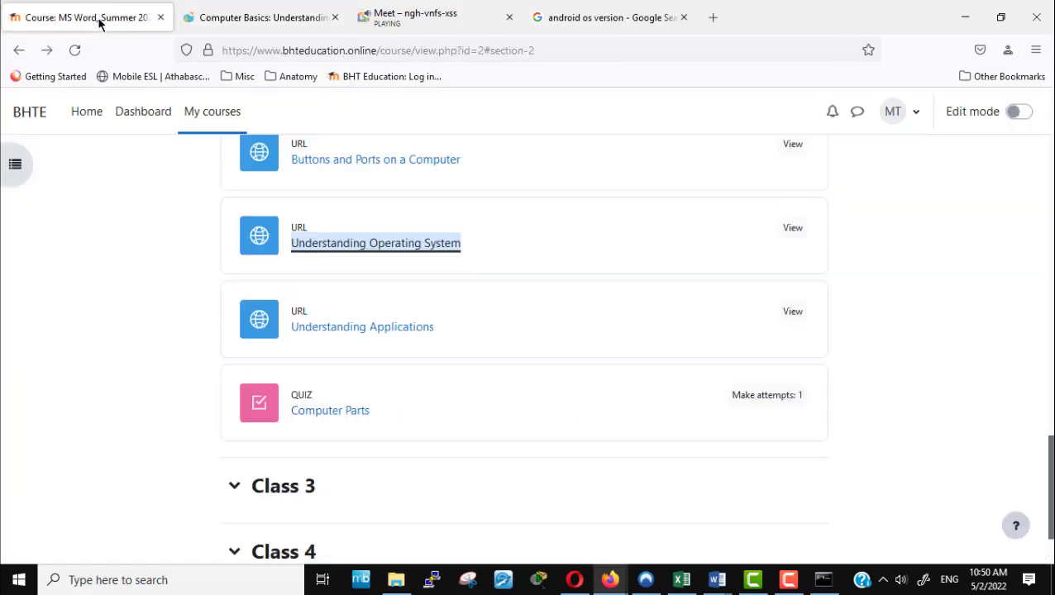
{"action": "left_click", "coordinate": [364, 331]}
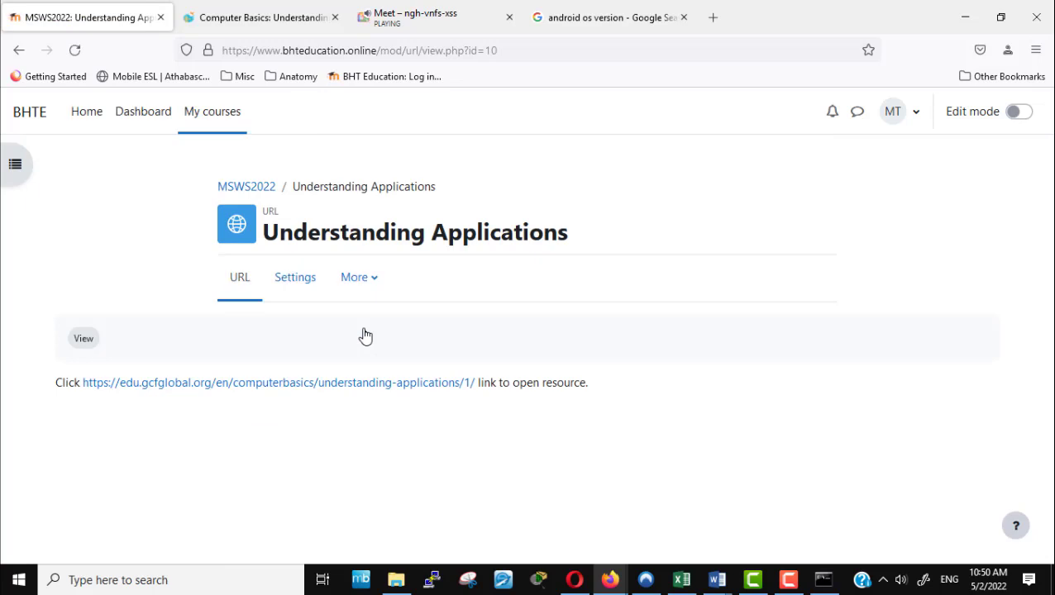
{"action": "left_click", "coordinate": [365, 385]}
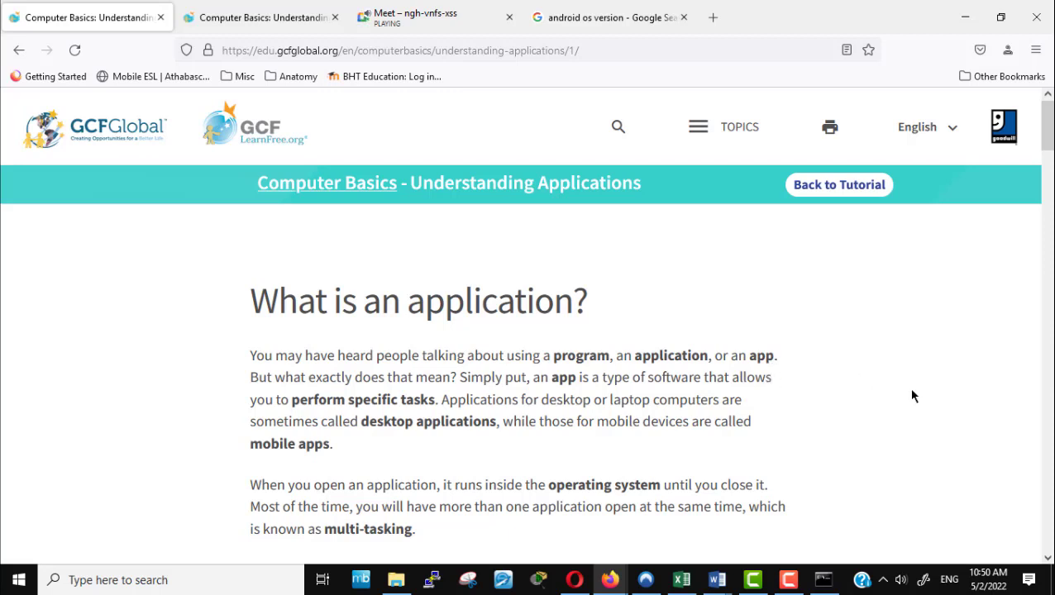
Step: Skim the lesson's introduction and highlight "application", "program", "app" and the definition "a type of software that allows you to perform specific tasks"
{"action": "scroll", "coordinate": [889, 402], "scroll_direction": "down", "scroll_amount": 3}
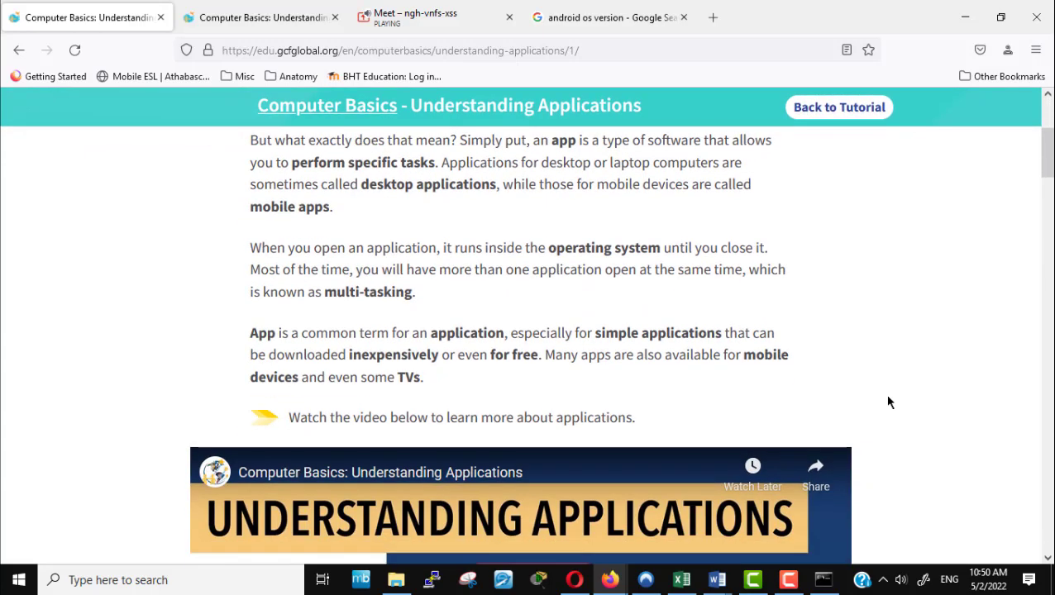
{"action": "scroll", "coordinate": [889, 402], "scroll_direction": "down", "scroll_amount": 2}
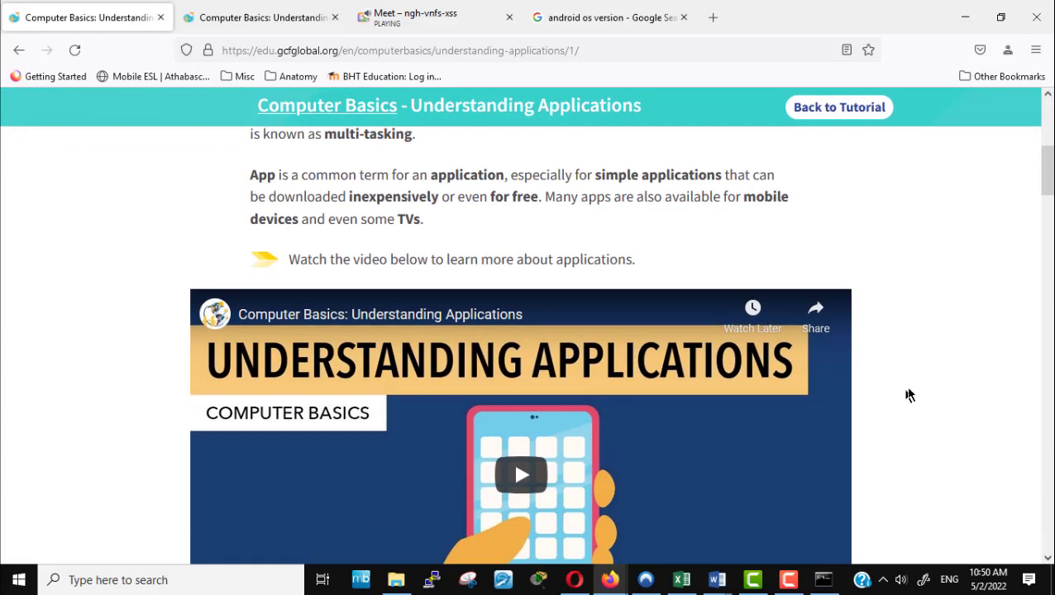
{"action": "scroll", "coordinate": [891, 372], "scroll_direction": "down", "scroll_amount": 4}
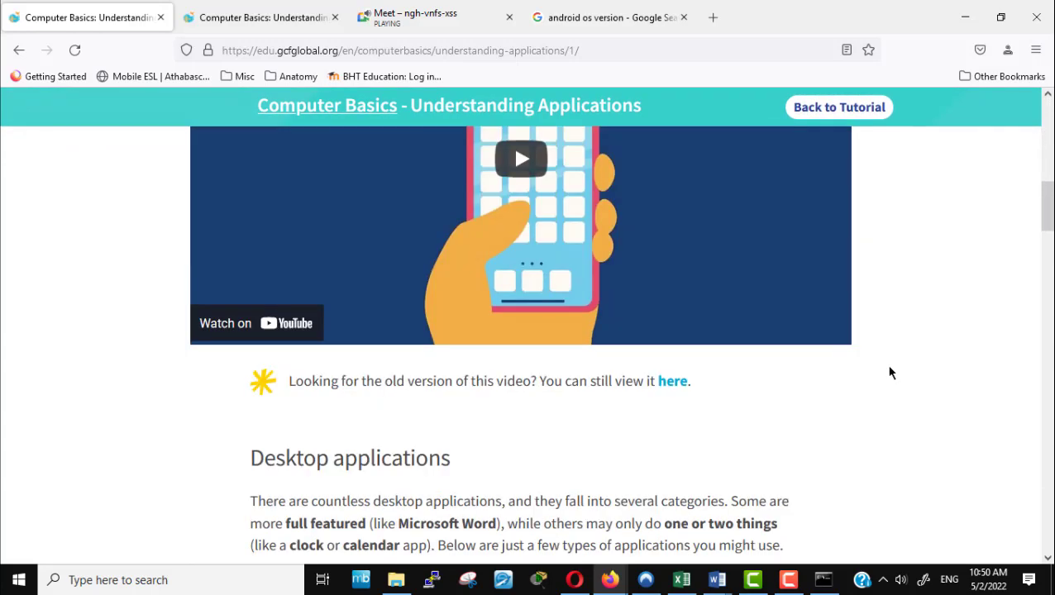
{"action": "scroll", "coordinate": [891, 373], "scroll_direction": "up", "scroll_amount": 8}
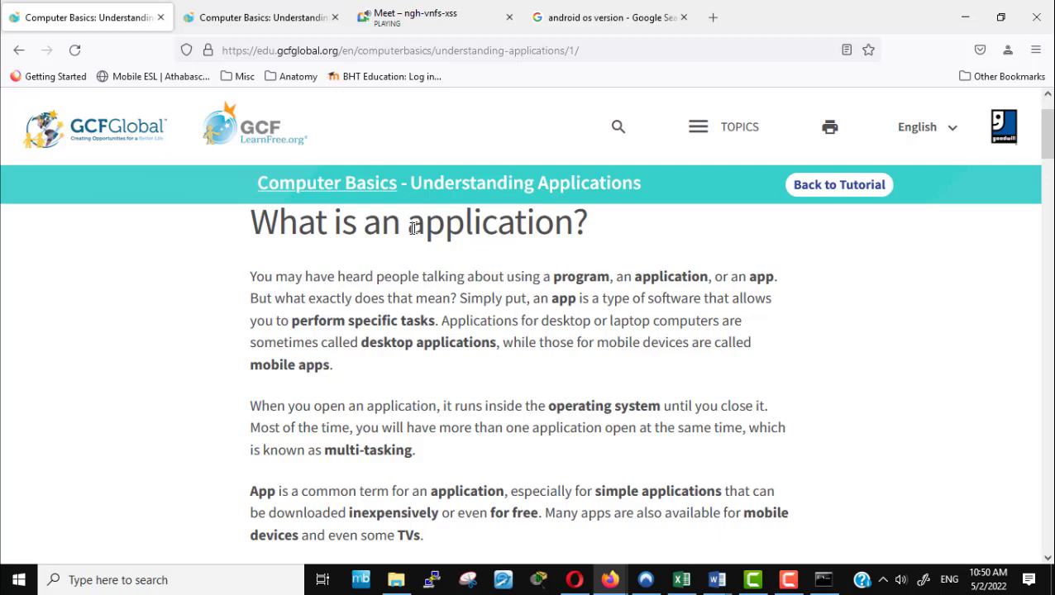
{"action": "left_click_drag", "start_coordinate": [413, 228], "coordinate": [570, 238]}
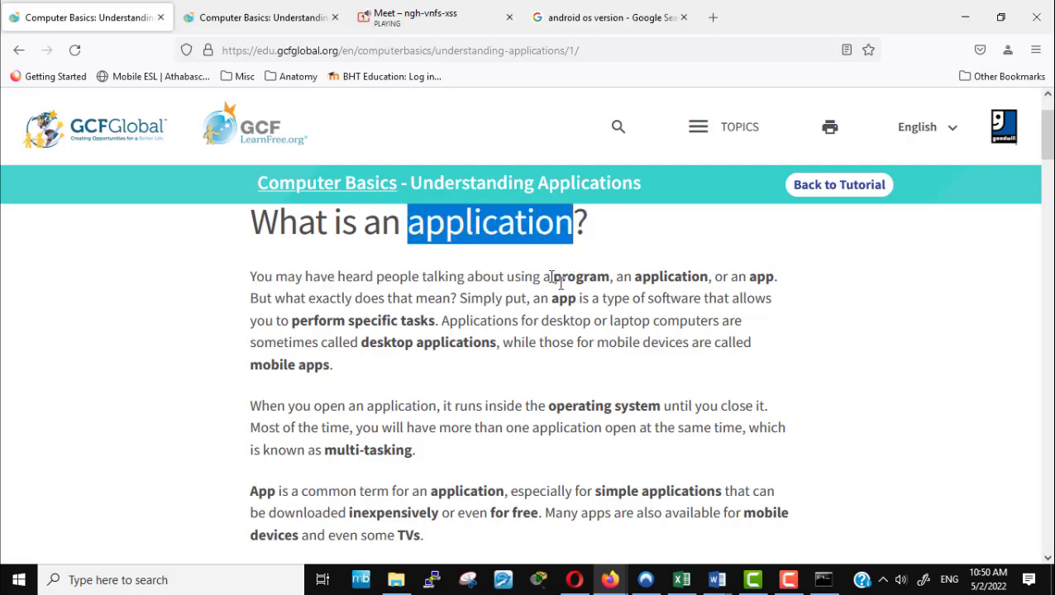
{"action": "left_click_drag", "start_coordinate": [553, 277], "coordinate": [610, 277]}
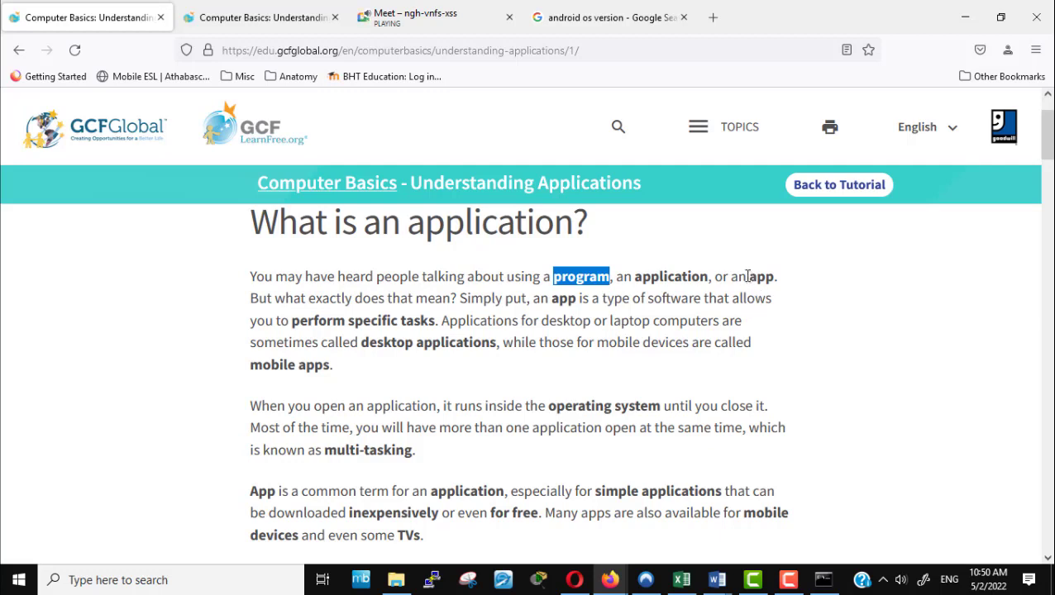
{"action": "left_click_drag", "start_coordinate": [749, 277], "coordinate": [774, 279]}
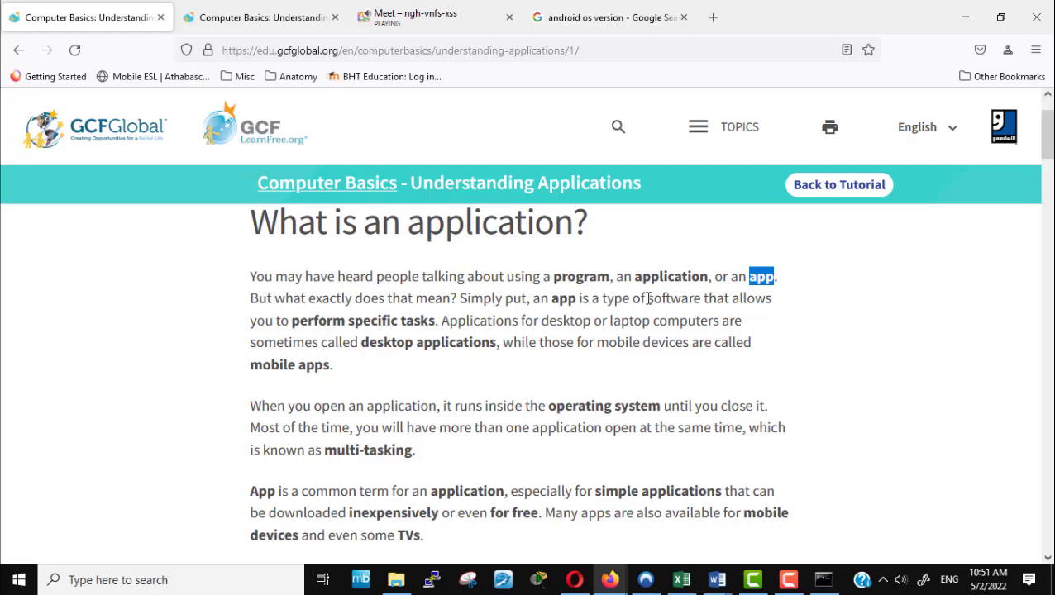
{"action": "left_click_drag", "start_coordinate": [591, 298], "coordinate": [437, 324]}
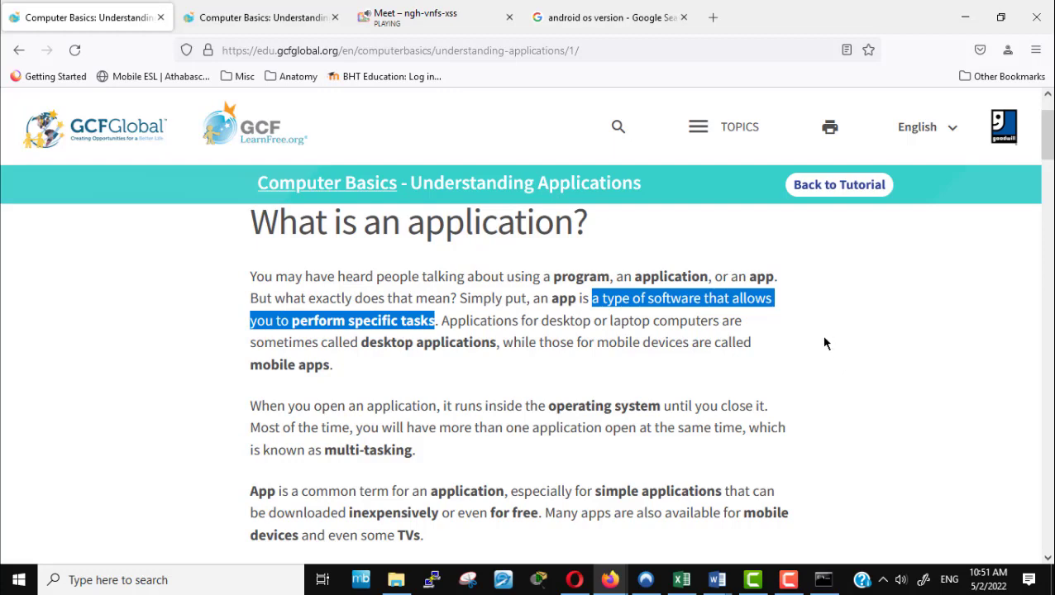
Step: Read the Desktop applications section, highlighting "Word processors" and continuing to the Web browsers entry
{"action": "scroll", "coordinate": [825, 343], "scroll_direction": "down", "scroll_amount": 2}
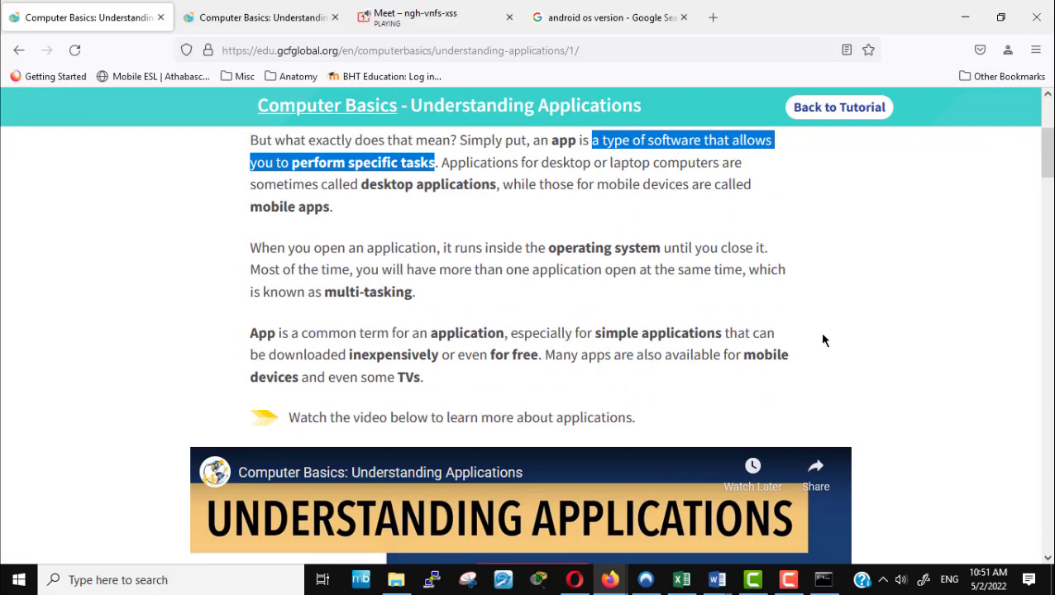
{"action": "left_click", "coordinate": [822, 340]}
{"action": "scroll", "coordinate": [823, 340], "scroll_direction": "down", "scroll_amount": 8}
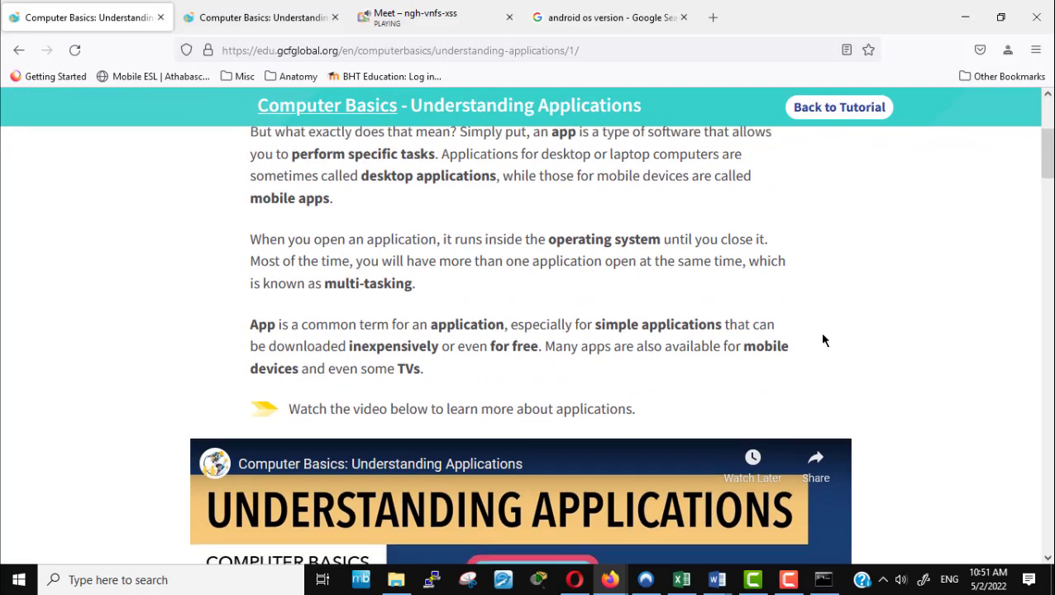
{"action": "scroll", "coordinate": [823, 340], "scroll_direction": "down", "scroll_amount": 2}
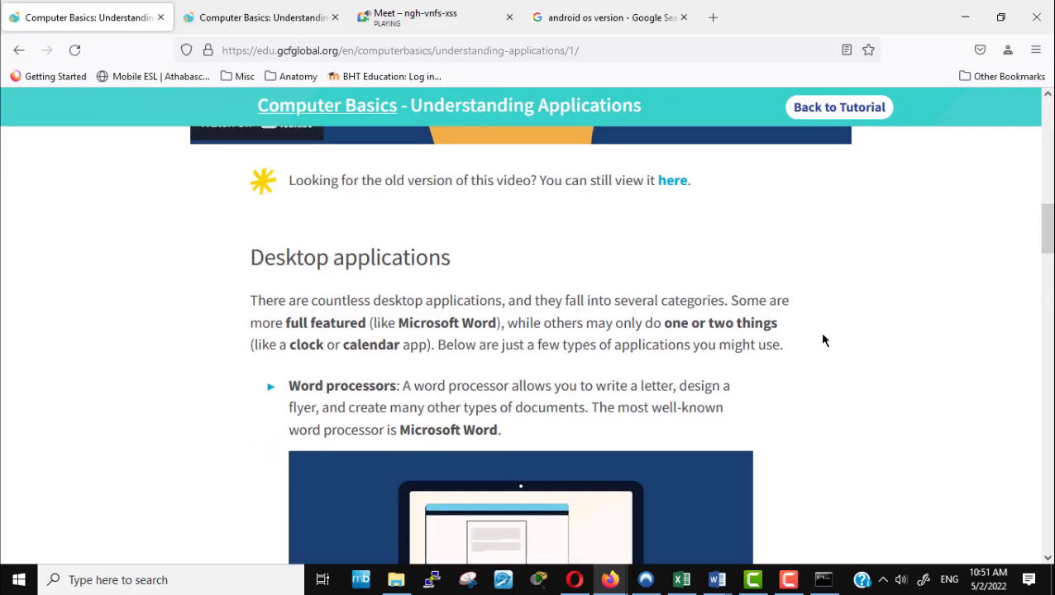
{"action": "scroll", "coordinate": [823, 340], "scroll_direction": "up", "scroll_amount": 1}
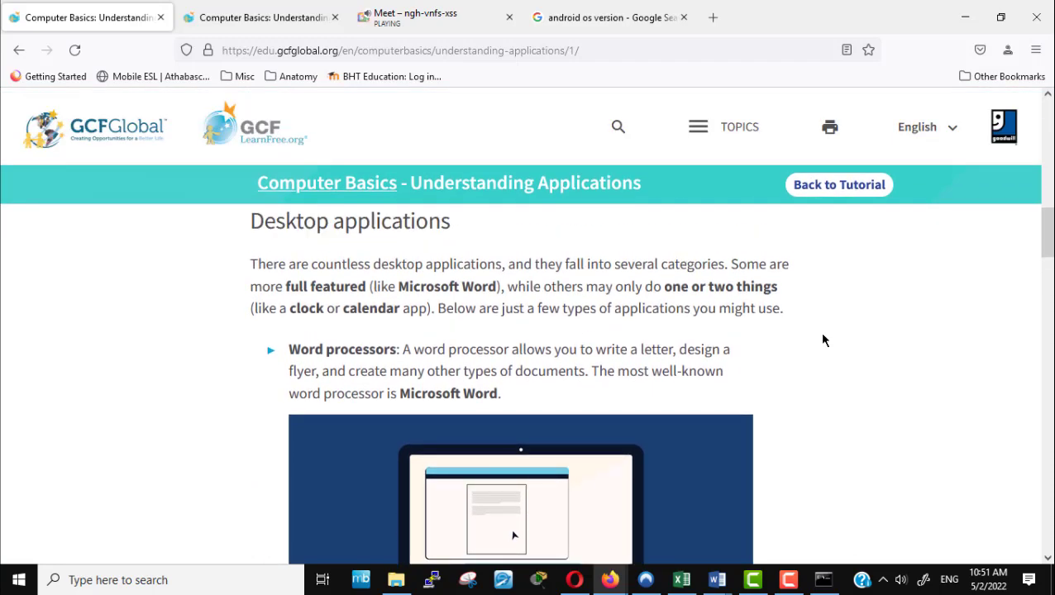
{"action": "scroll", "coordinate": [823, 340], "scroll_direction": "down", "scroll_amount": 2}
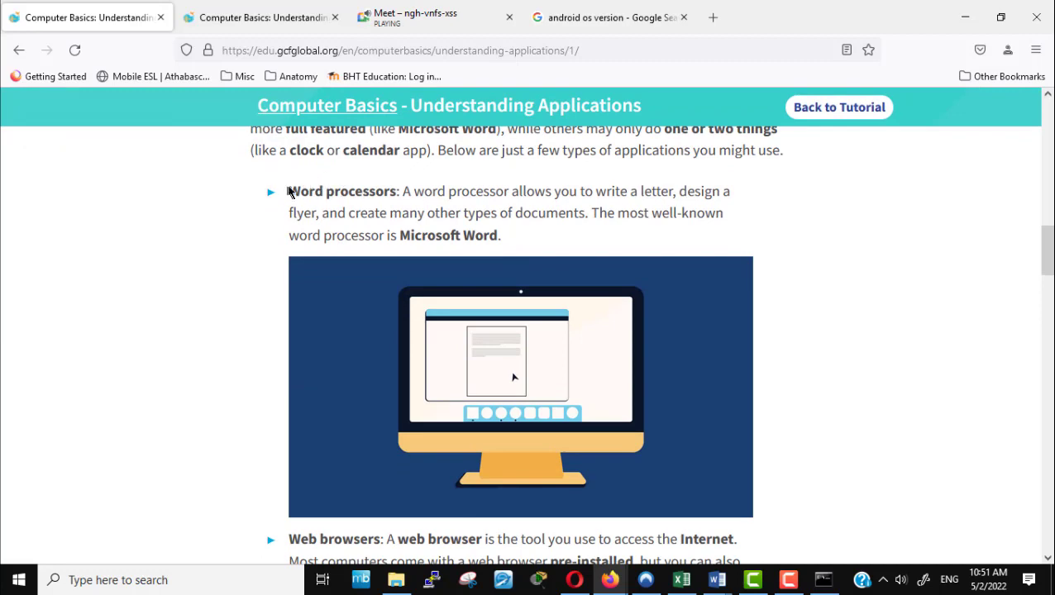
{"action": "left_click_drag", "start_coordinate": [290, 185], "coordinate": [399, 192]}
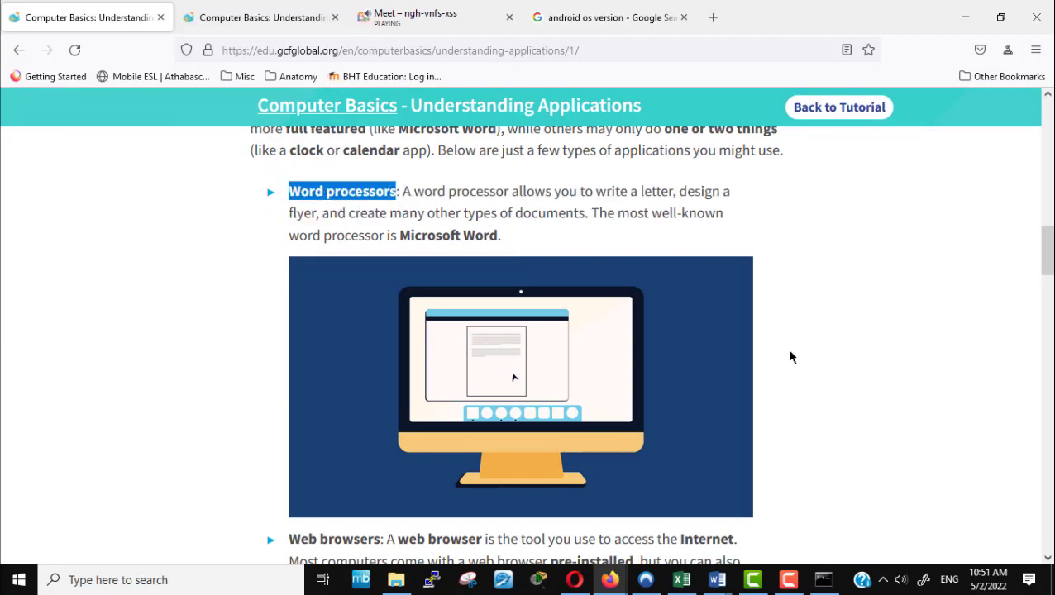
{"action": "scroll", "coordinate": [802, 352], "scroll_direction": "down", "scroll_amount": 3}
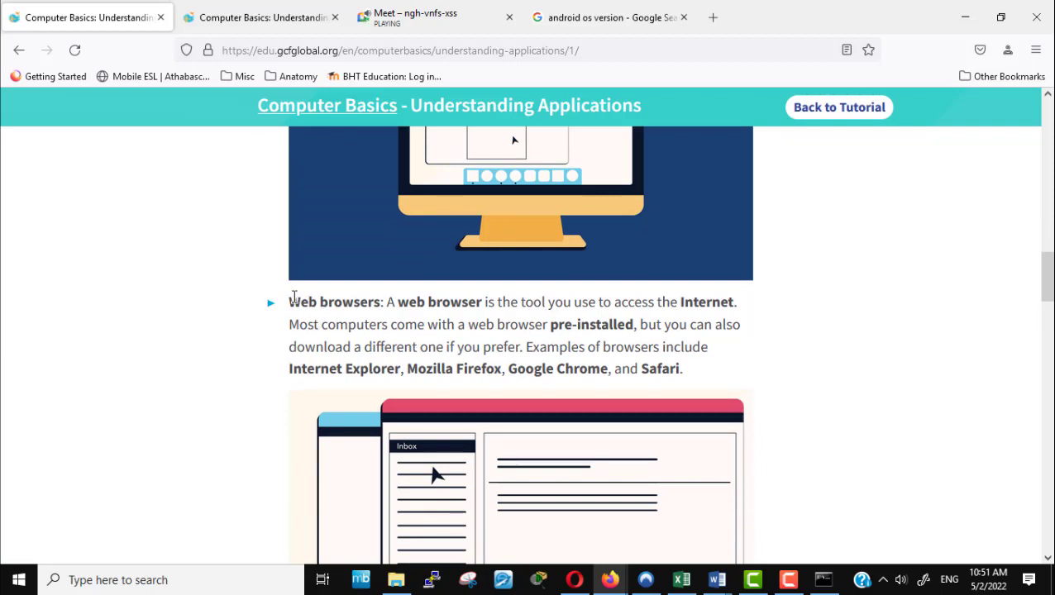
Step: Find and launch Word 2013 with a blank document as the word processor example, and switch back to the Understanding Applications lesson in Firefox
{"action": "left_click", "coordinate": [179, 579]}
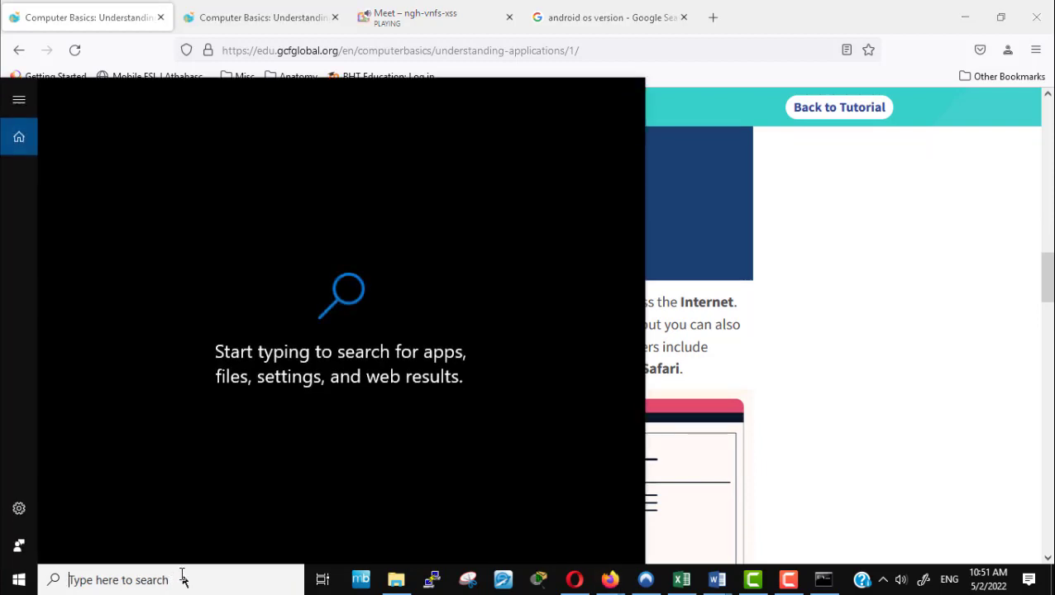
{"action": "type", "text": "word"}
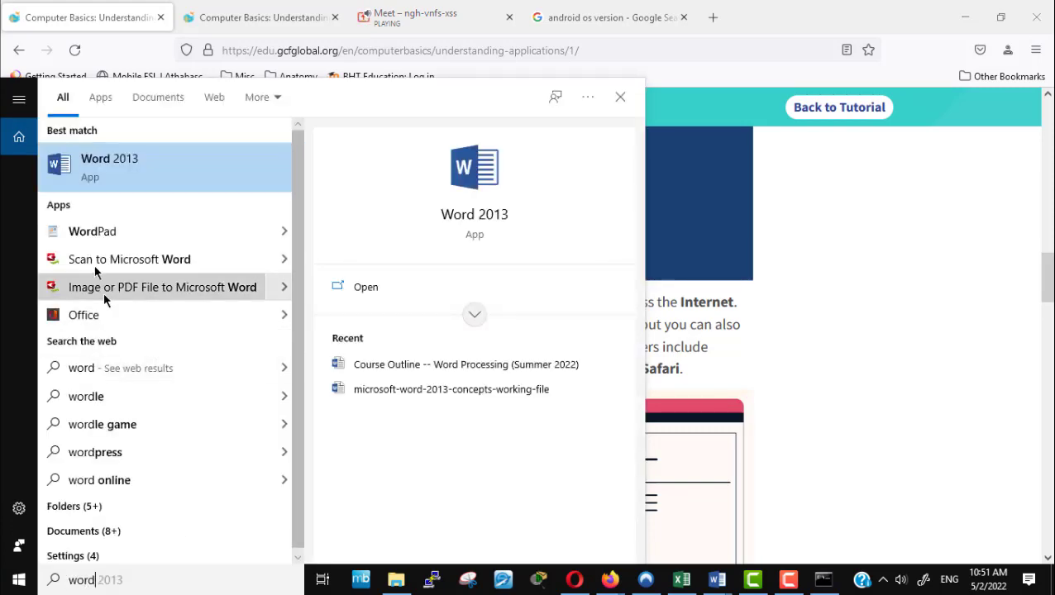
{"action": "left_click", "coordinate": [124, 179]}
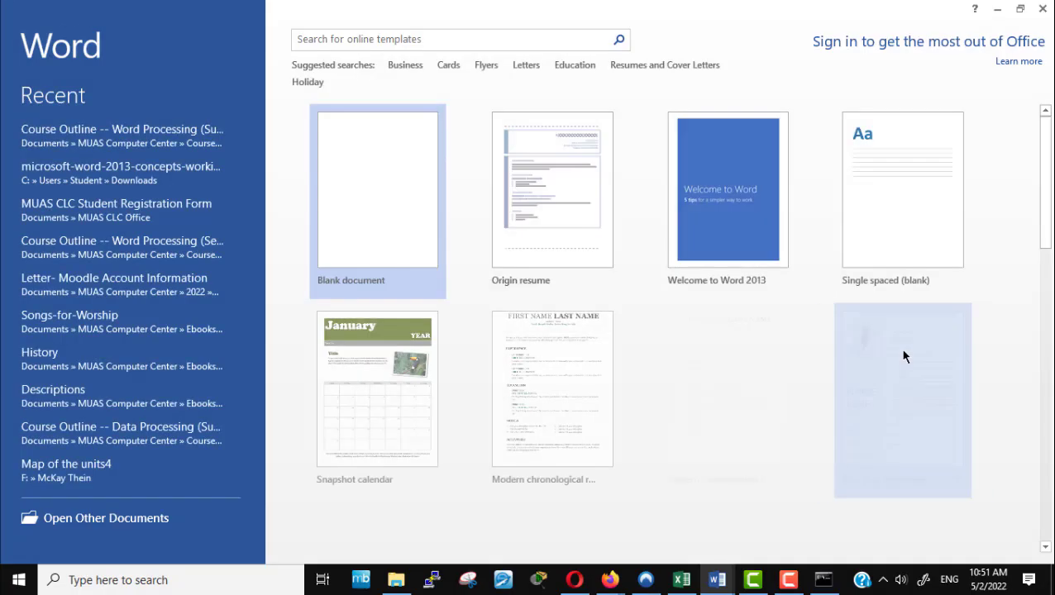
{"action": "left_click", "coordinate": [385, 195]}
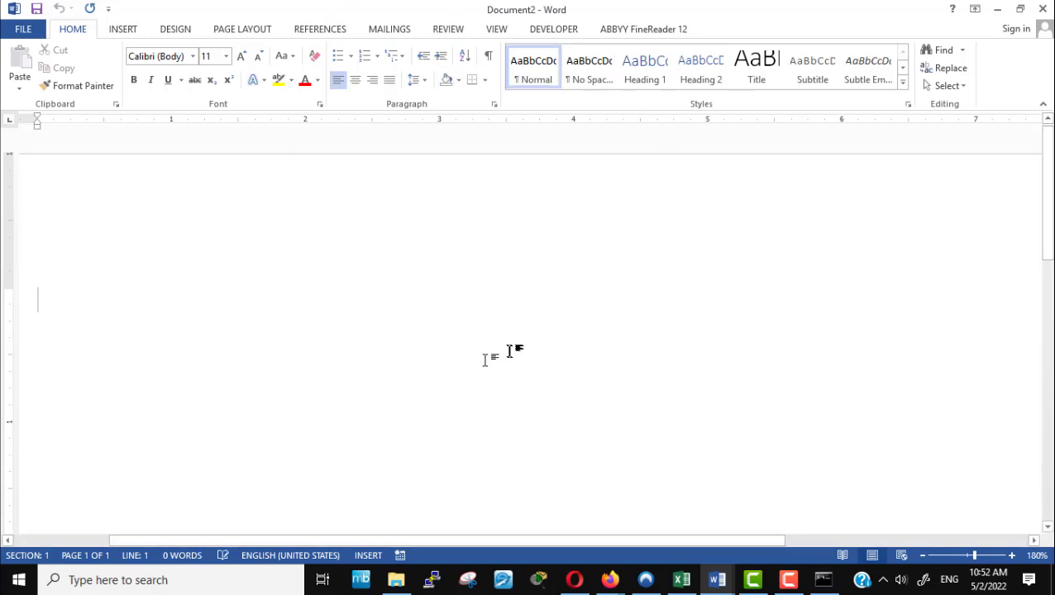
{"action": "left_click", "coordinate": [602, 586]}
{"action": "left_click", "coordinate": [559, 538]}
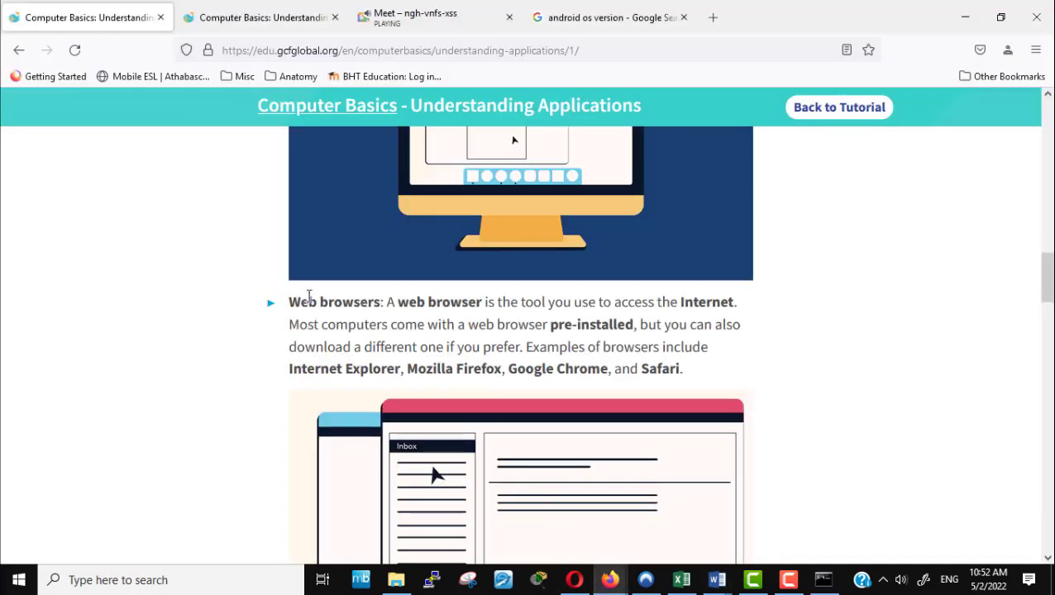
Step: Launch a new Firefox window as the web browser example and go to mail.google.com
{"action": "left_click", "coordinate": [234, 586]}
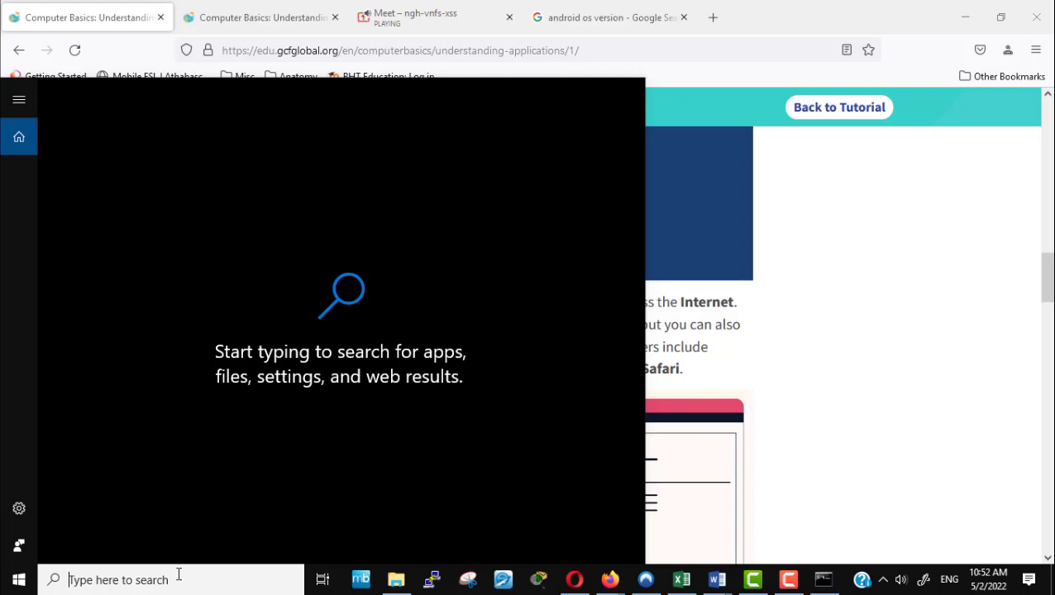
{"action": "type", "text": "firefox"}
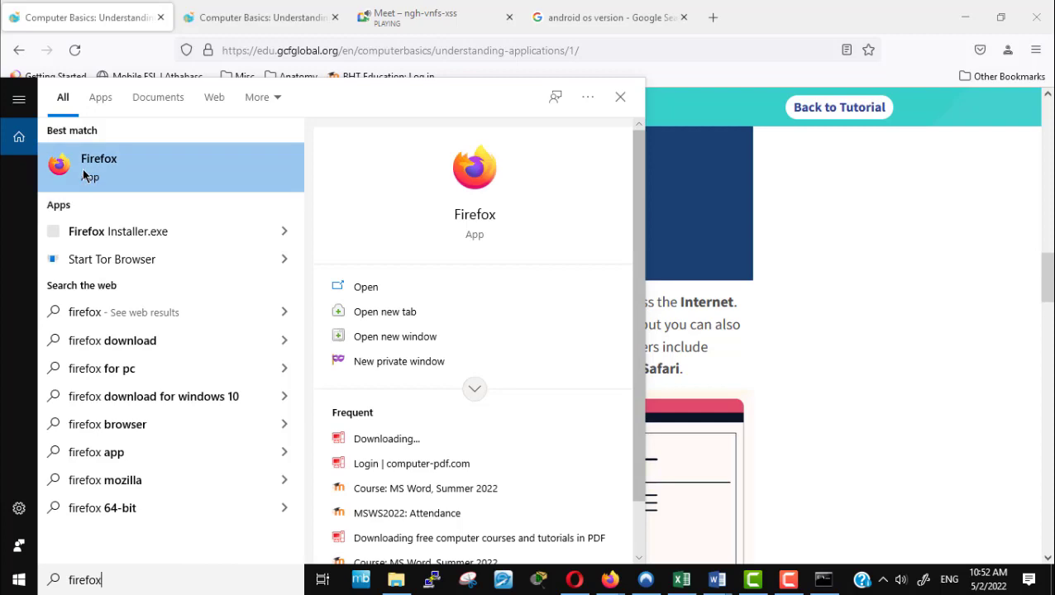
{"action": "left_click", "coordinate": [75, 176]}
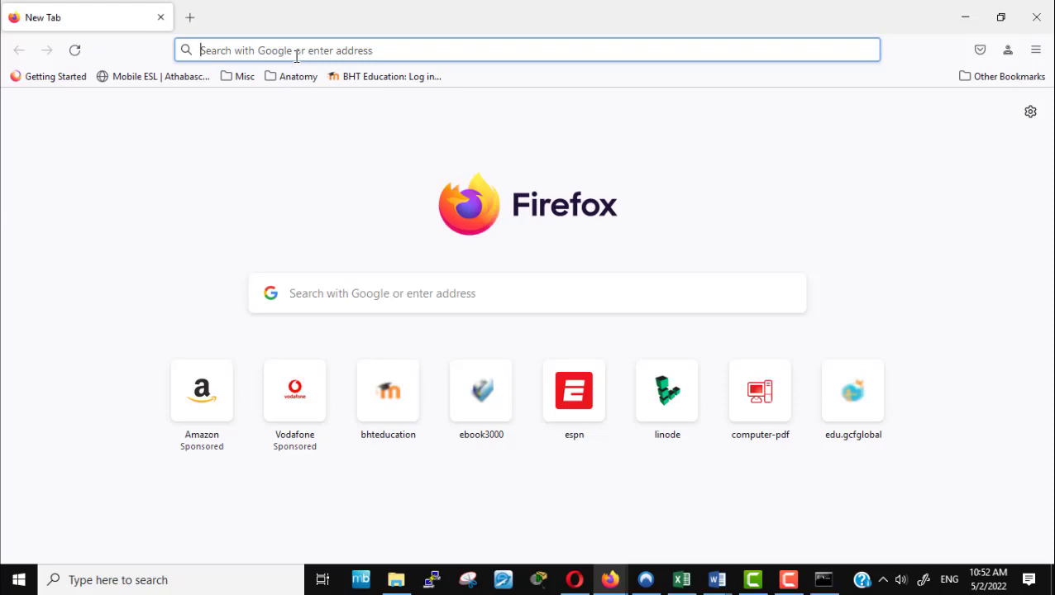
{"action": "type", "text": "mail.goog"}
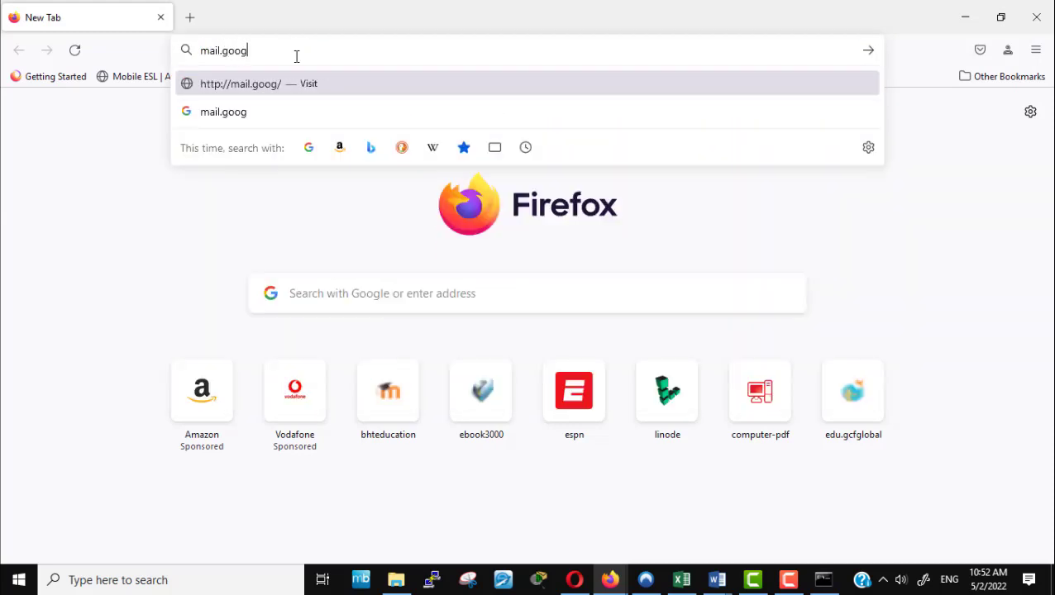
{"action": "type", "text": "le.com"}
{"action": "key", "text": "Return"}
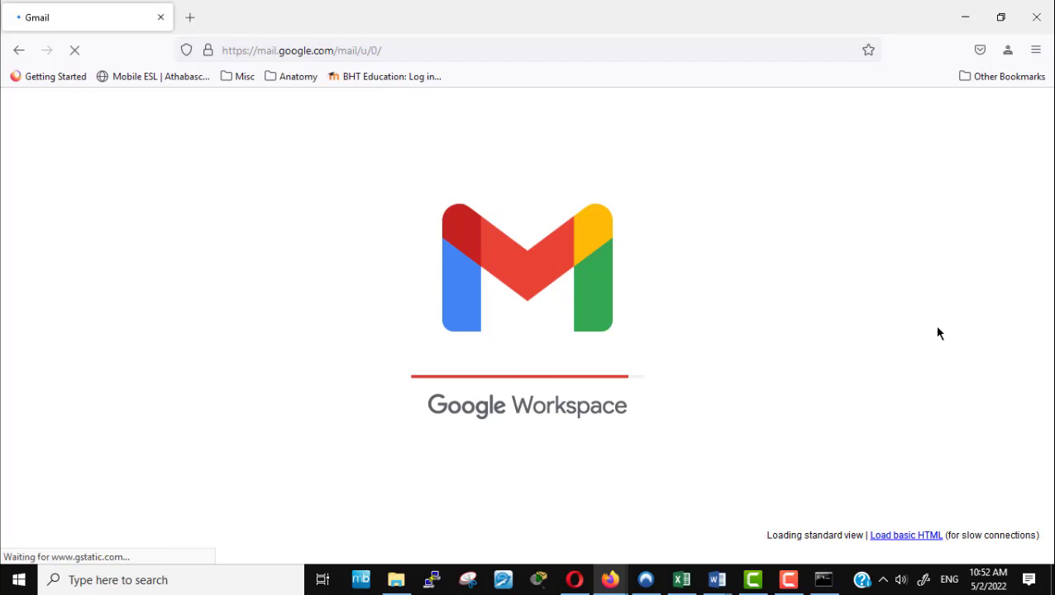
Step: Load meet.google.com in a new tab beside Gmail
{"action": "left_click", "coordinate": [188, 17]}
{"action": "type", "text": "me"}
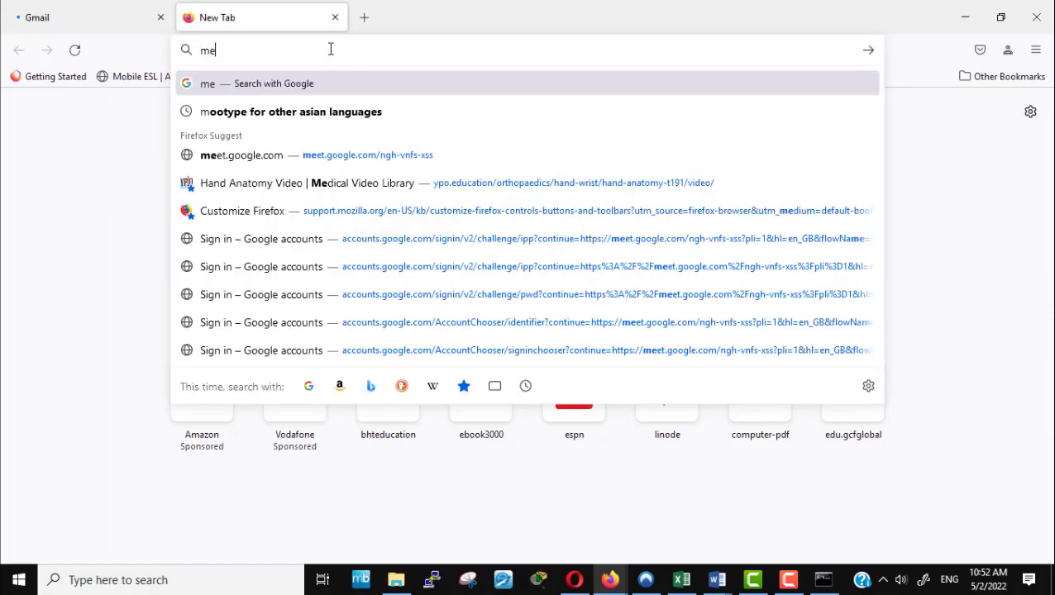
{"action": "type", "text": "et.gg"}
{"action": "key", "text": "BackSpace"}
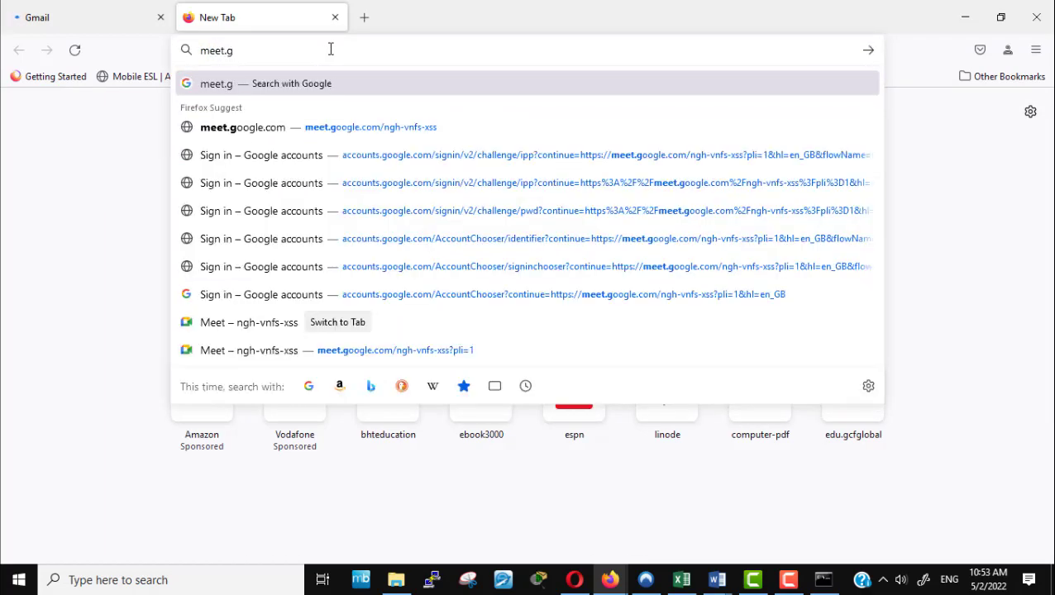
{"action": "type", "text": "oogle.com"}
{"action": "key", "text": "Return"}
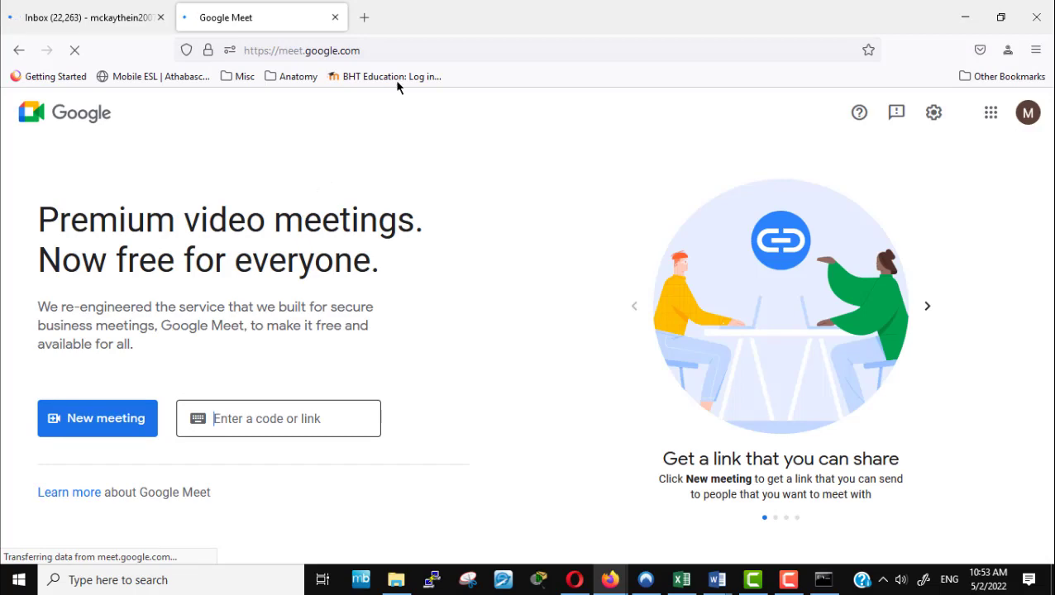
{"action": "left_click", "coordinate": [407, 49]}
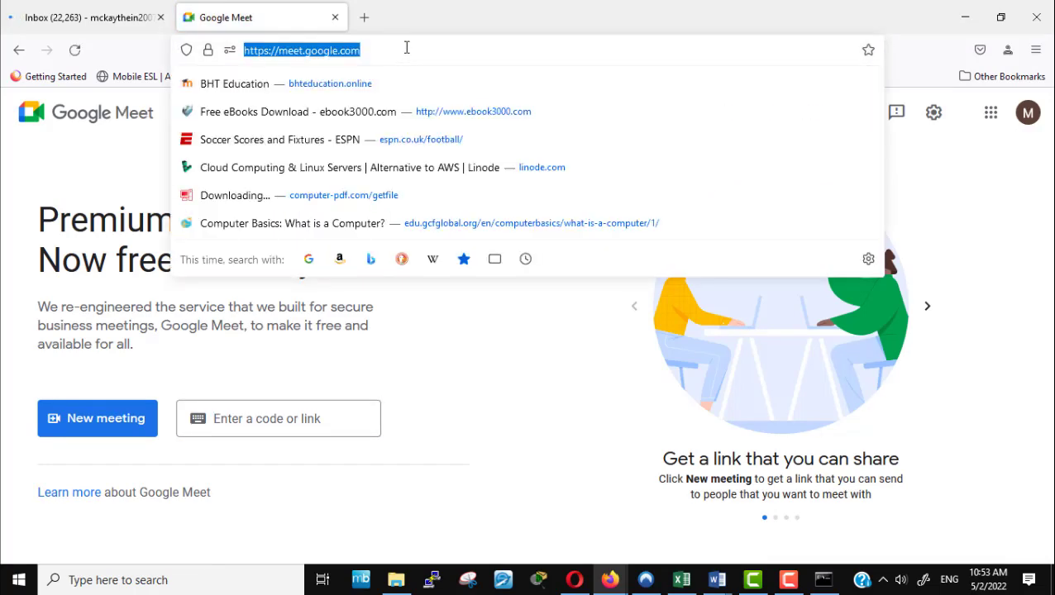
{"action": "left_click", "coordinate": [407, 48]}
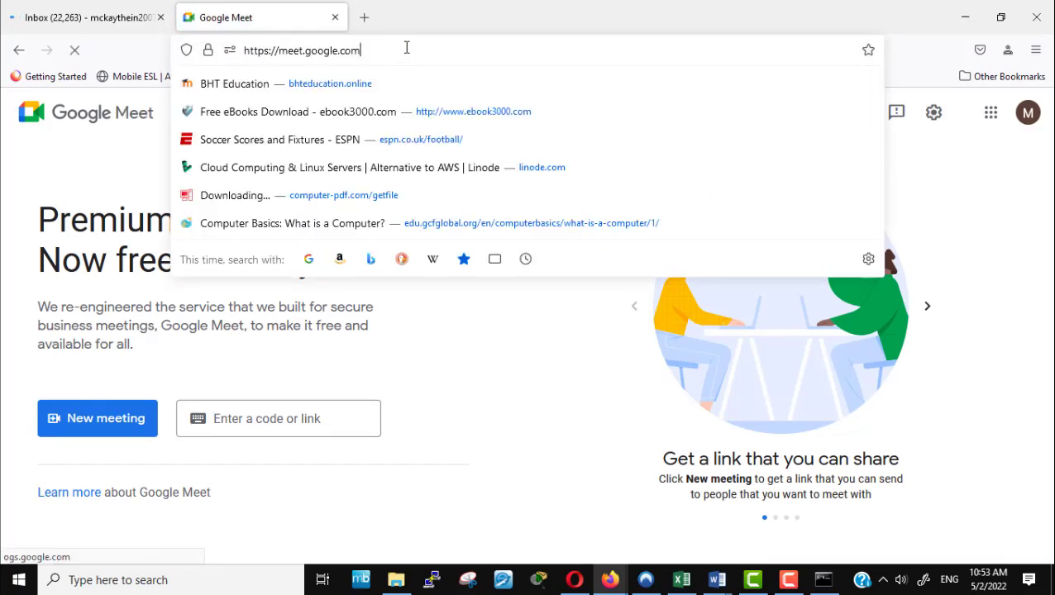
{"action": "type", "text": "/"}
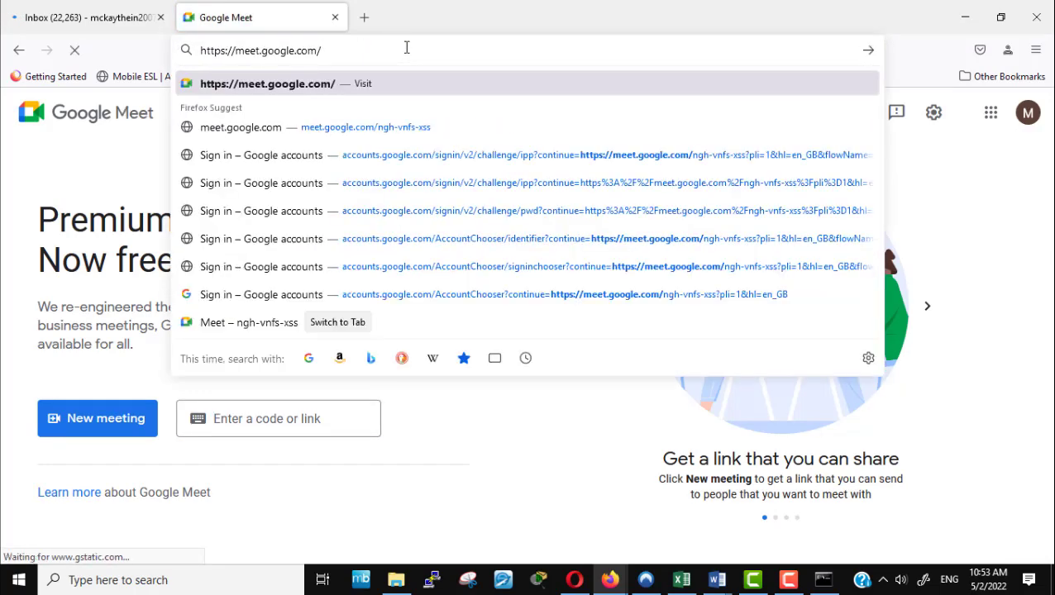
{"action": "left_click", "coordinate": [529, 516]}
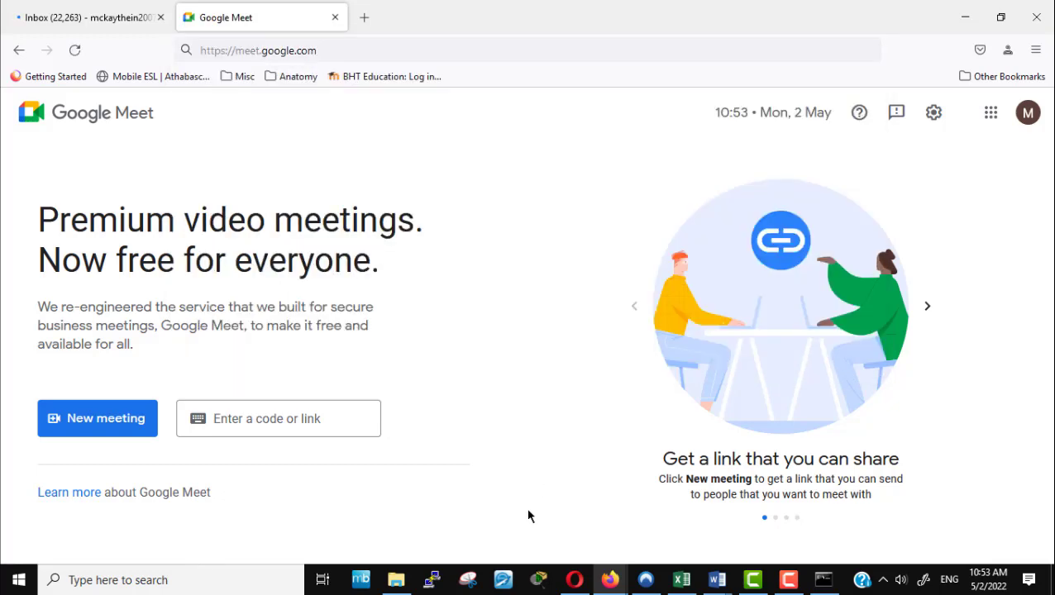
Step: Close the Gmail tab and switch back to the Firefox window with the Understanding Applications lesson
{"action": "left_click", "coordinate": [162, 18]}
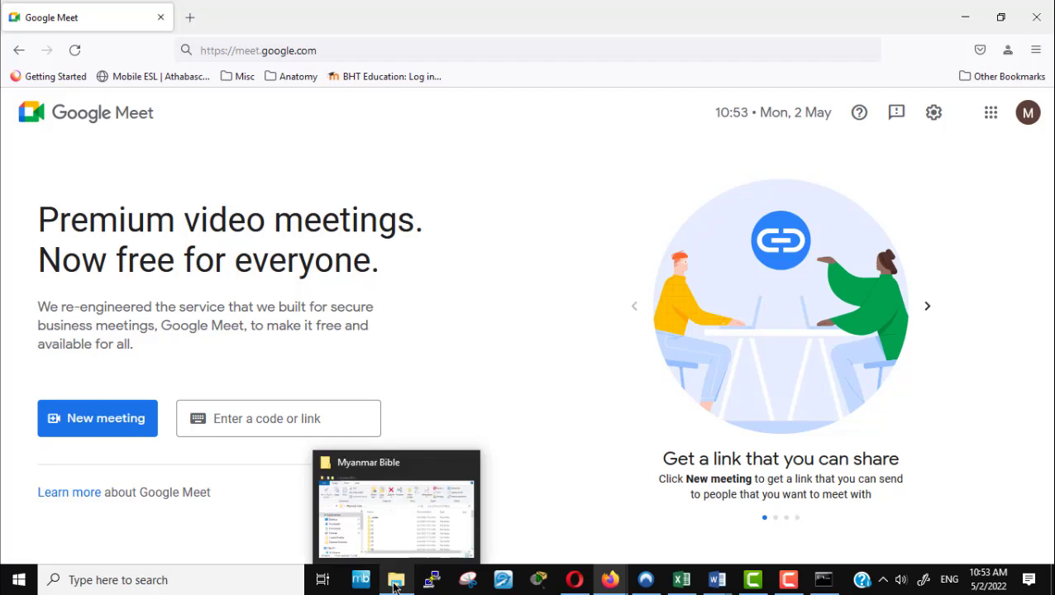
{"action": "mouse_move", "coordinate": [608, 575]}
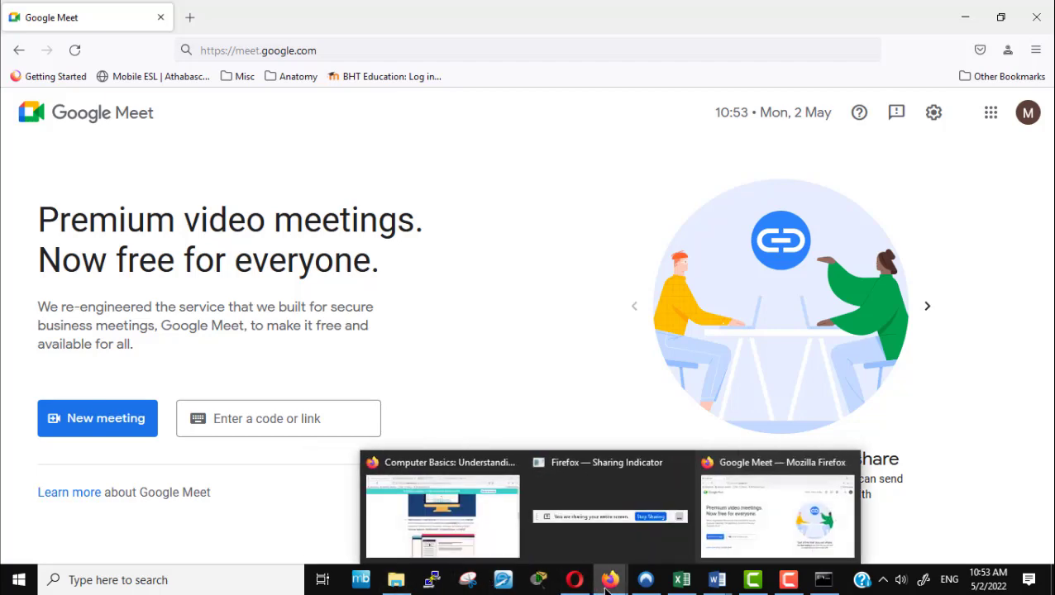
{"action": "left_click", "coordinate": [495, 546]}
Step: Read on to the Media players entry, highlight "Media players" and clear the highlight
{"action": "scroll", "coordinate": [841, 426], "scroll_direction": "down", "scroll_amount": 5}
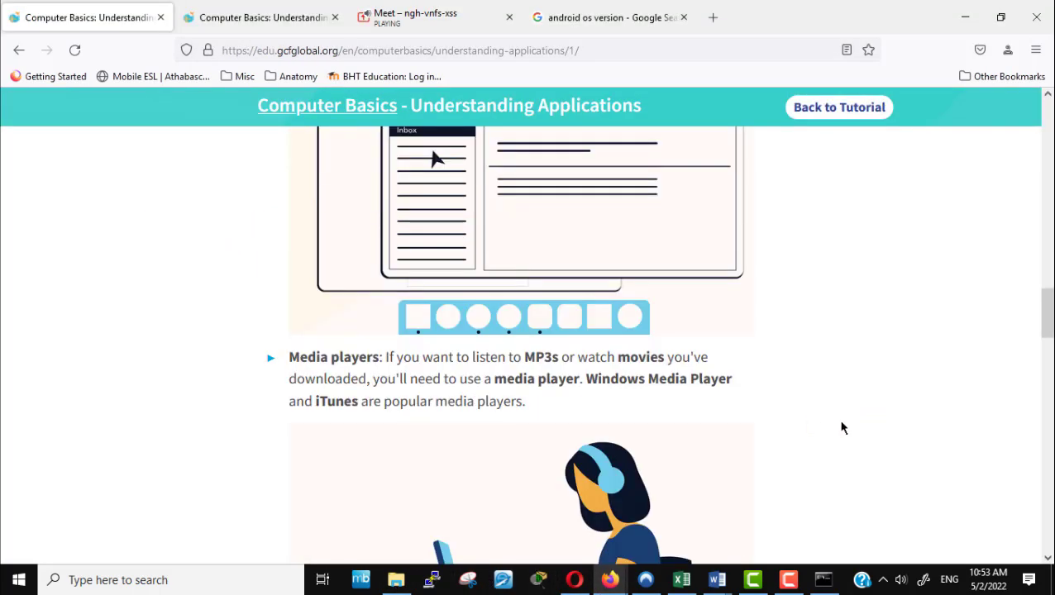
{"action": "scroll", "coordinate": [841, 428], "scroll_direction": "down", "scroll_amount": 2}
{"action": "scroll", "coordinate": [841, 428], "scroll_direction": "up", "scroll_amount": 2}
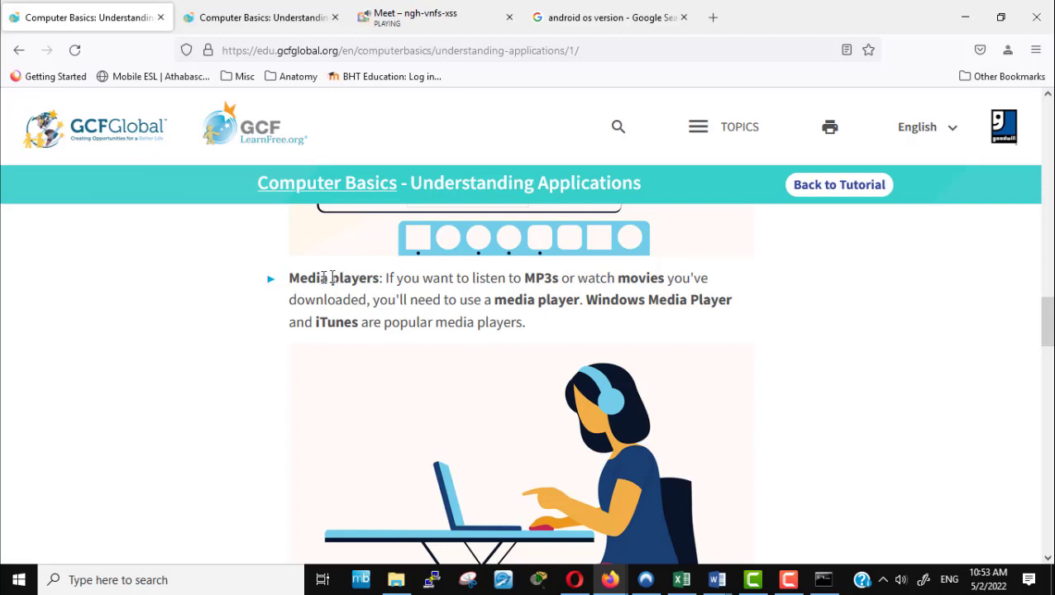
{"action": "left_click_drag", "start_coordinate": [291, 278], "coordinate": [380, 282]}
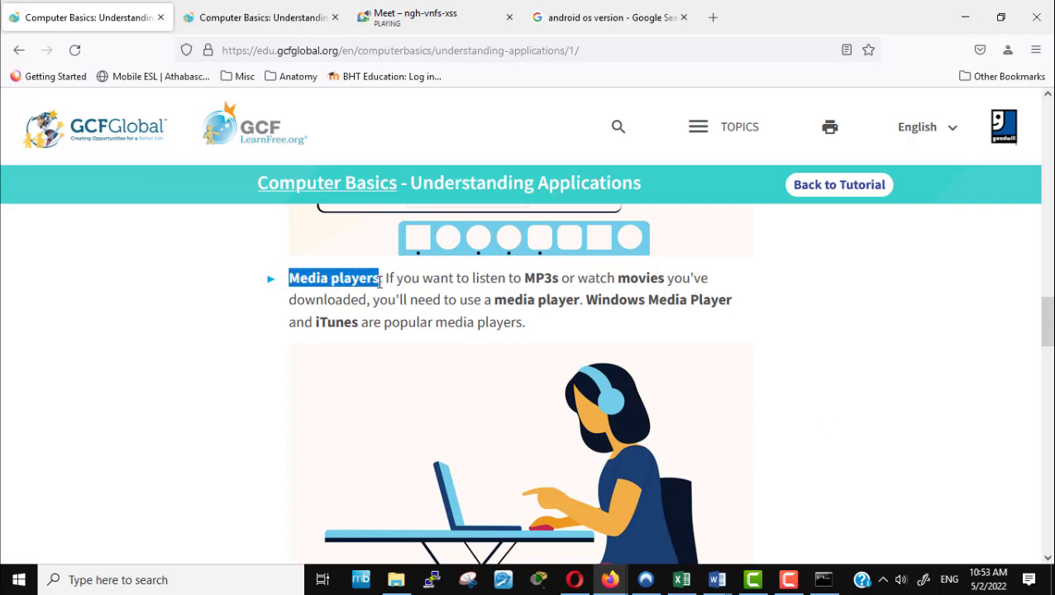
{"action": "left_click", "coordinate": [827, 436]}
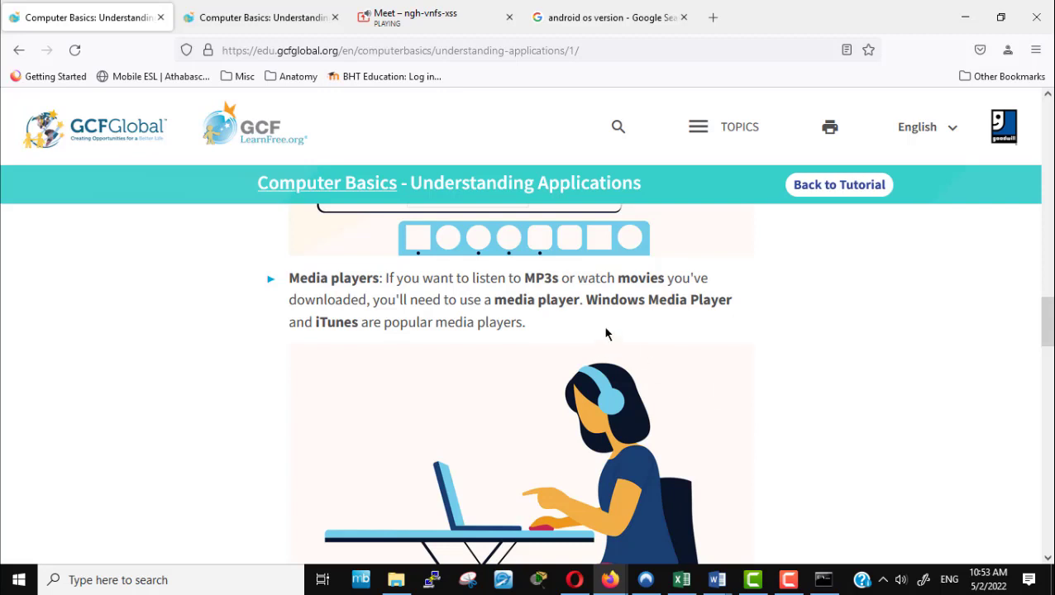
Step: Search the computer for "windows media" and launch Windows Media Player as the media player example
{"action": "left_click", "coordinate": [195, 581]}
{"action": "type", "text": "windows "}
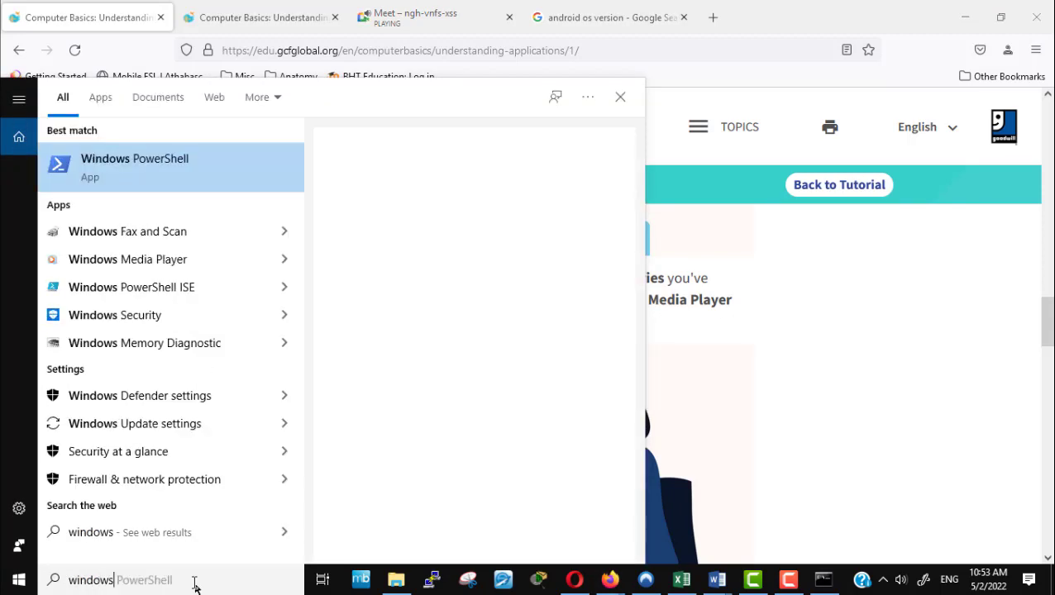
{"action": "type", "text": "media"}
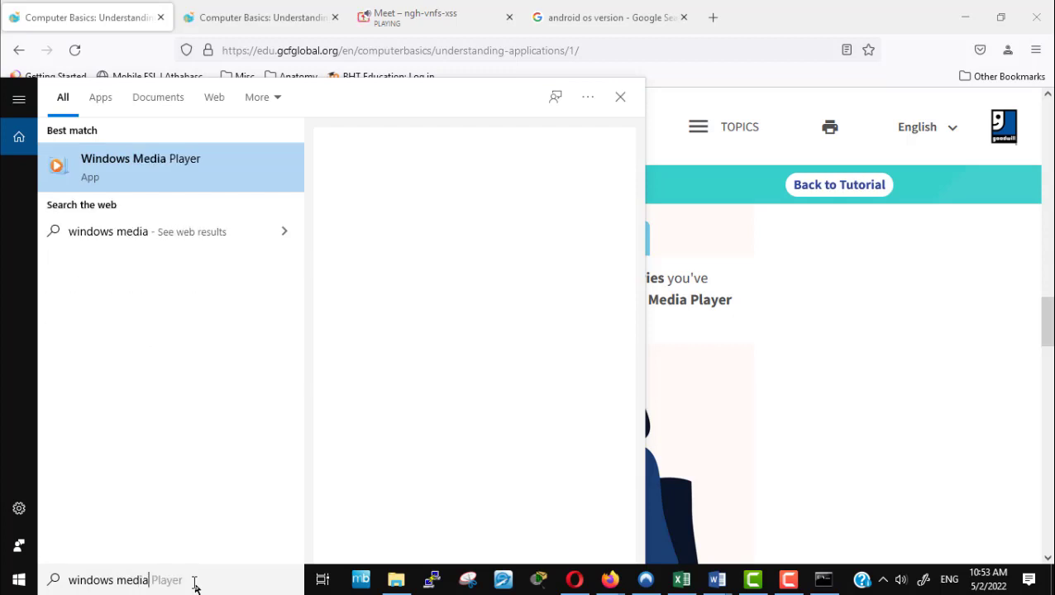
{"action": "left_click", "coordinate": [142, 162]}
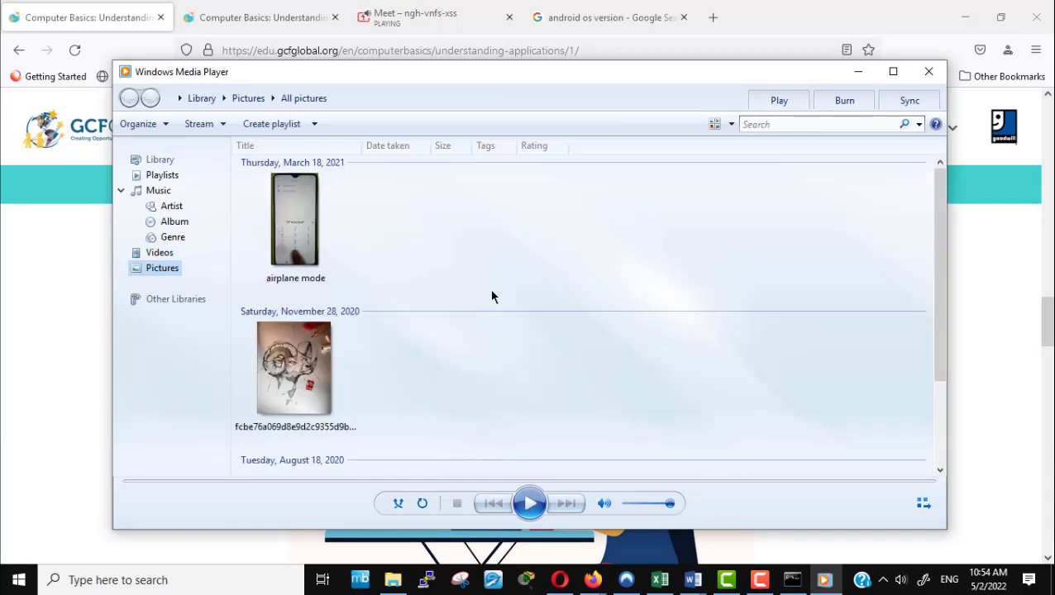
Step: Look through the pictures in the Windows Media Player library and return to the lesson page
{"action": "scroll", "coordinate": [533, 356], "scroll_direction": "down", "scroll_amount": 3}
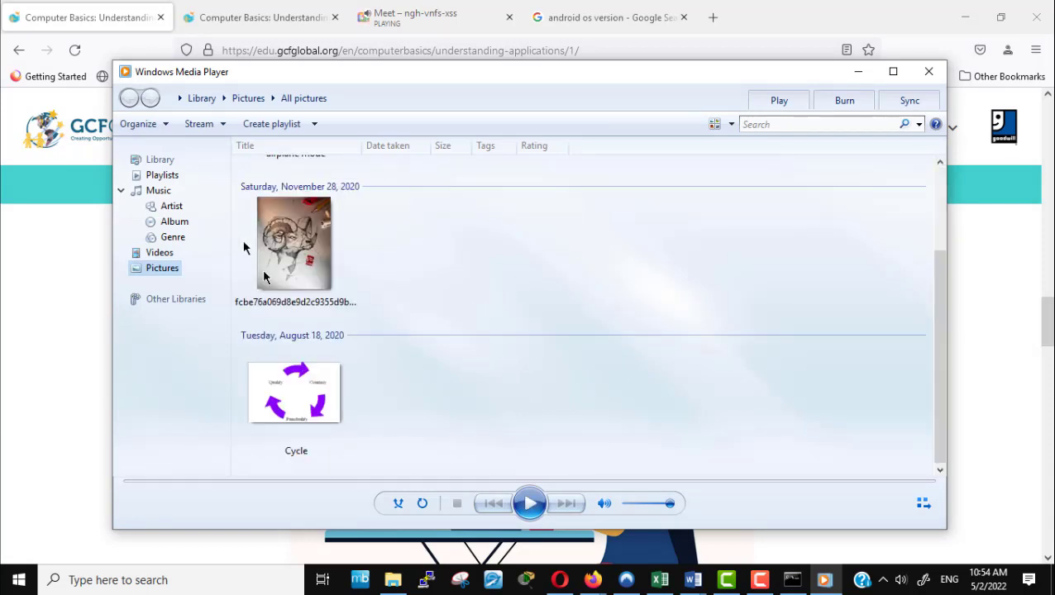
{"action": "scroll", "coordinate": [502, 426], "scroll_direction": "up", "scroll_amount": 3}
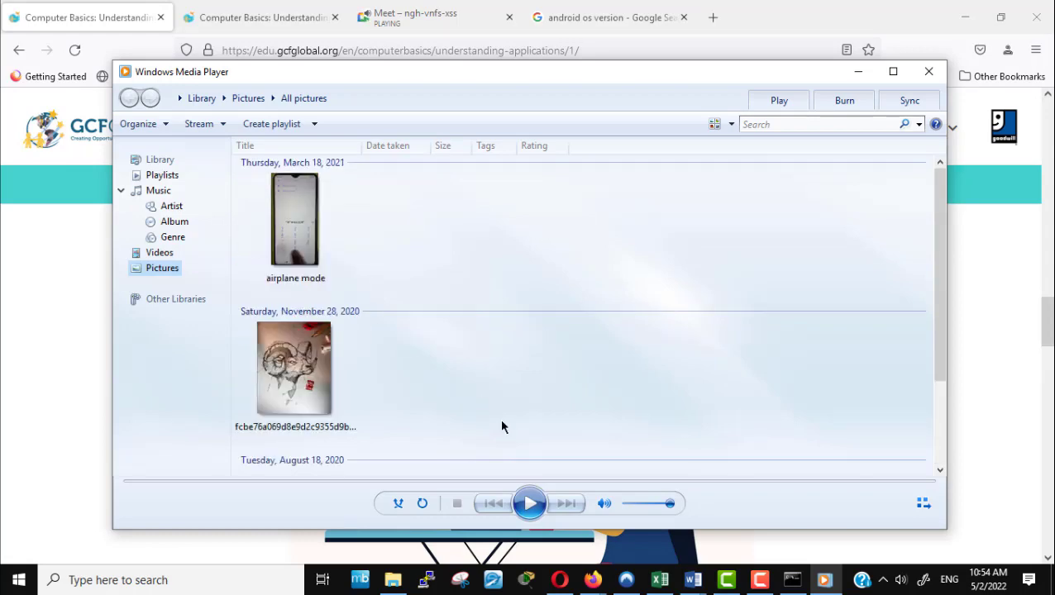
{"action": "left_click", "coordinate": [47, 242]}
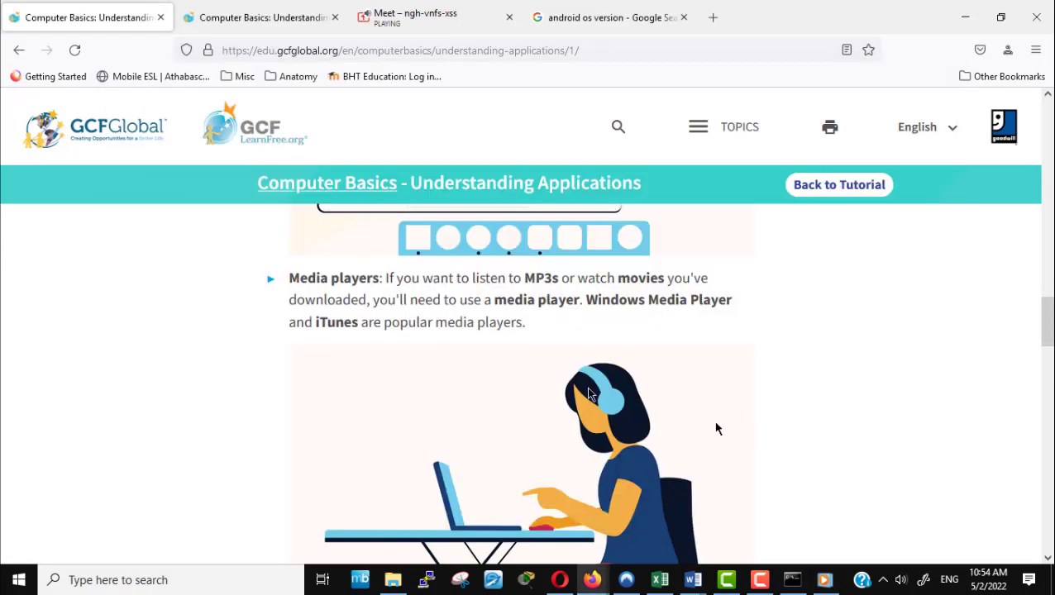
Step: Read the Mobile apps section, highlighting "Gmail", "Instagram" and "Duolingo" in turn, and continue to Installing new applications
{"action": "scroll", "coordinate": [748, 428], "scroll_direction": "down", "scroll_amount": 7}
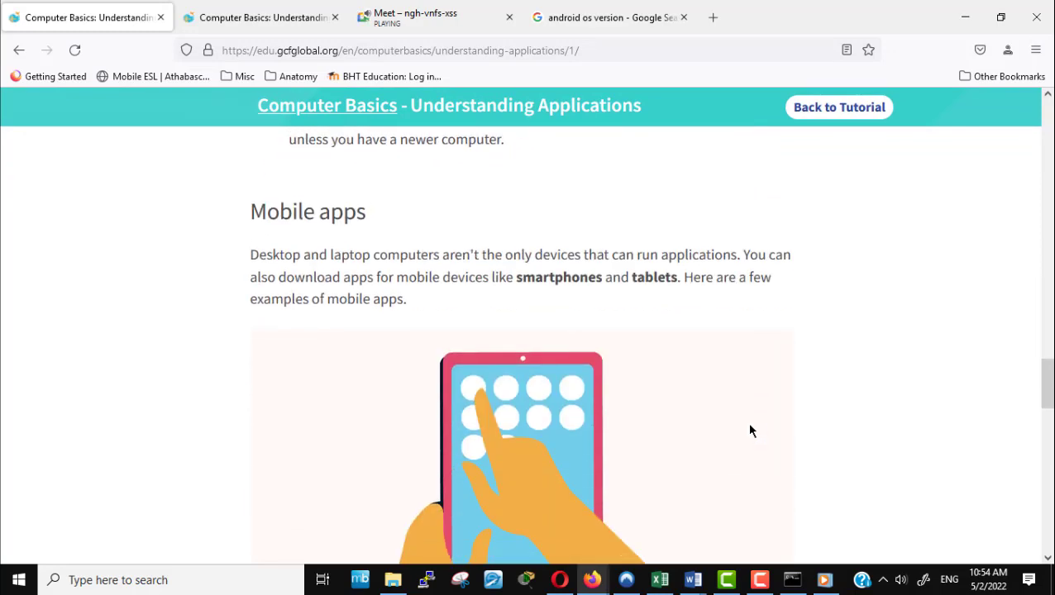
{"action": "scroll", "coordinate": [751, 430], "scroll_direction": "down", "scroll_amount": 1}
{"action": "scroll", "coordinate": [751, 430], "scroll_direction": "down", "scroll_amount": 3}
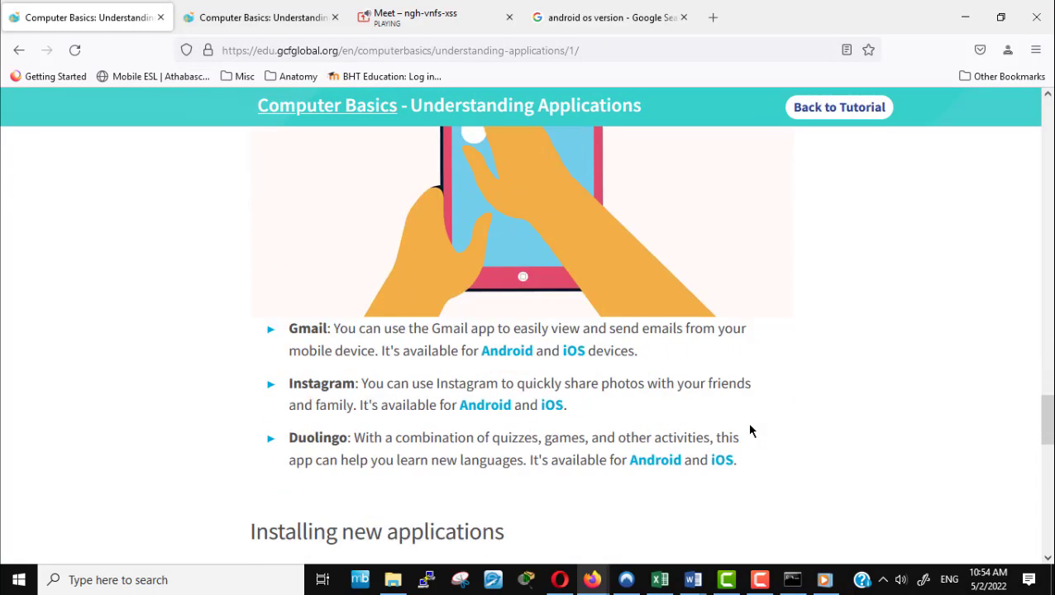
{"action": "left_click_drag", "start_coordinate": [288, 329], "coordinate": [329, 334]}
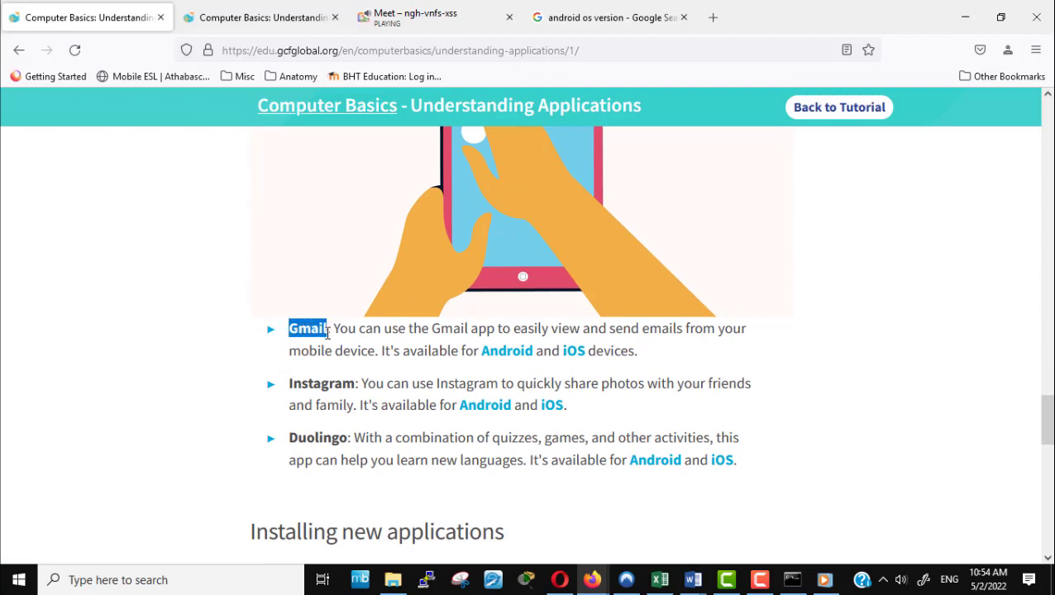
{"action": "left_click_drag", "start_coordinate": [288, 384], "coordinate": [342, 387]}
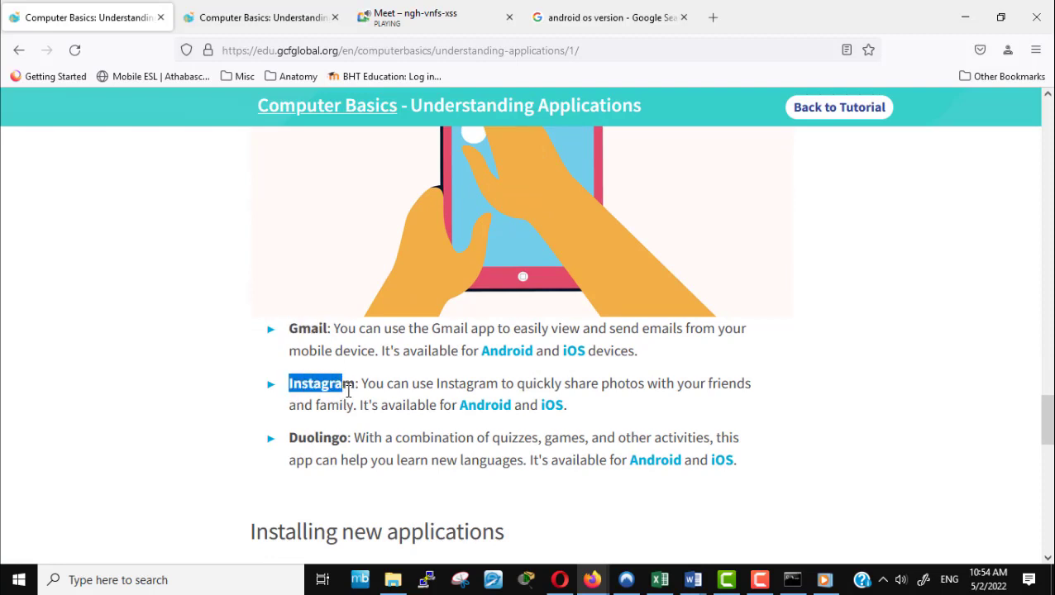
{"action": "left_click_drag", "start_coordinate": [289, 438], "coordinate": [352, 439]}
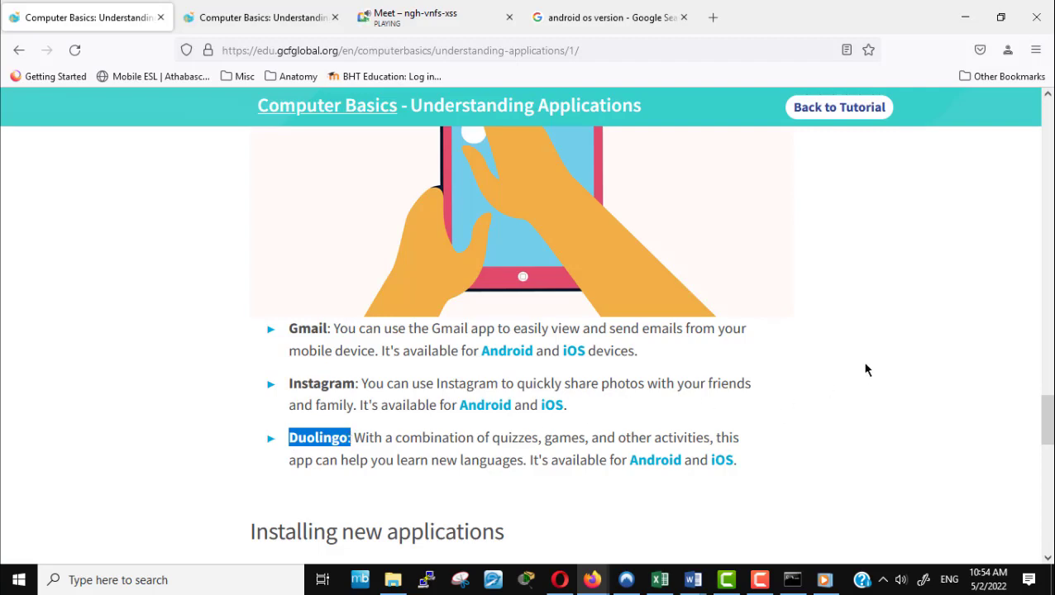
{"action": "scroll", "coordinate": [854, 376], "scroll_direction": "down", "scroll_amount": 2}
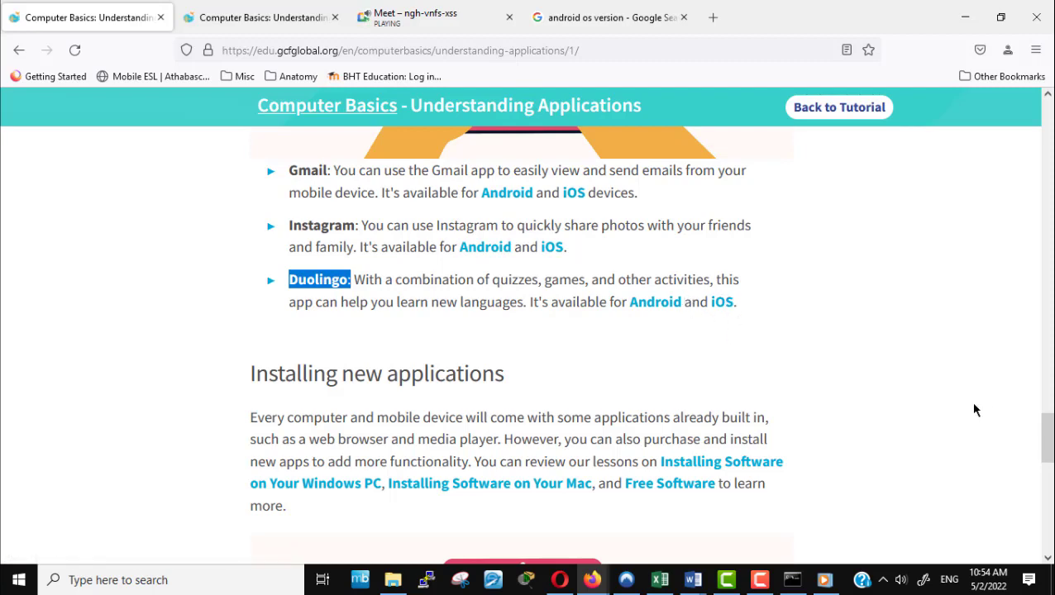
Step: Read the Installing new applications section, including the illustration below it
{"action": "scroll", "coordinate": [974, 409], "scroll_direction": "down", "scroll_amount": 3}
{"action": "scroll", "coordinate": [974, 410], "scroll_direction": "up", "scroll_amount": 2}
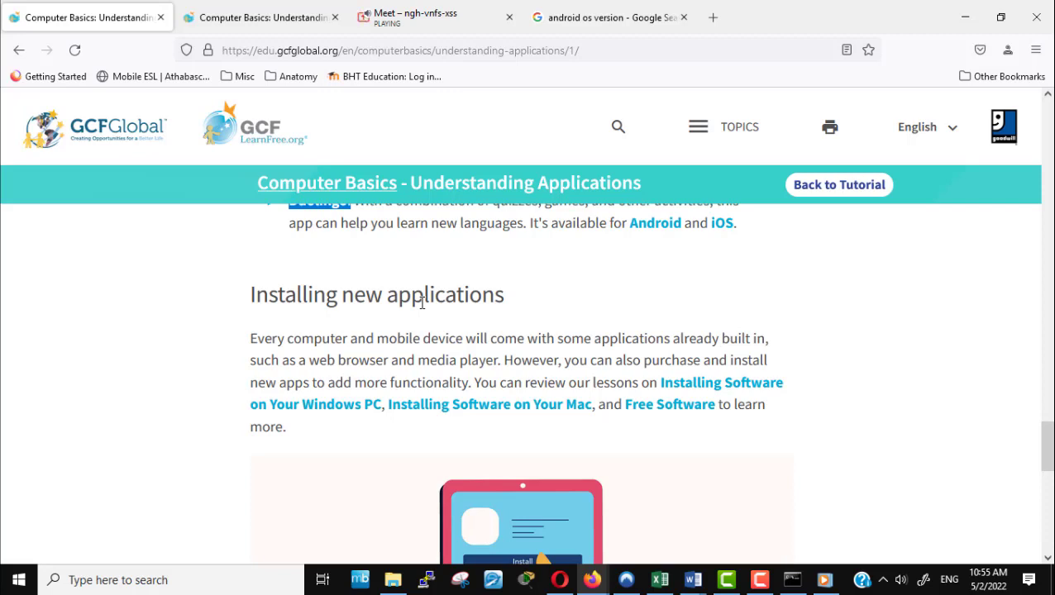
{"action": "scroll", "coordinate": [857, 511], "scroll_direction": "down", "scroll_amount": 3}
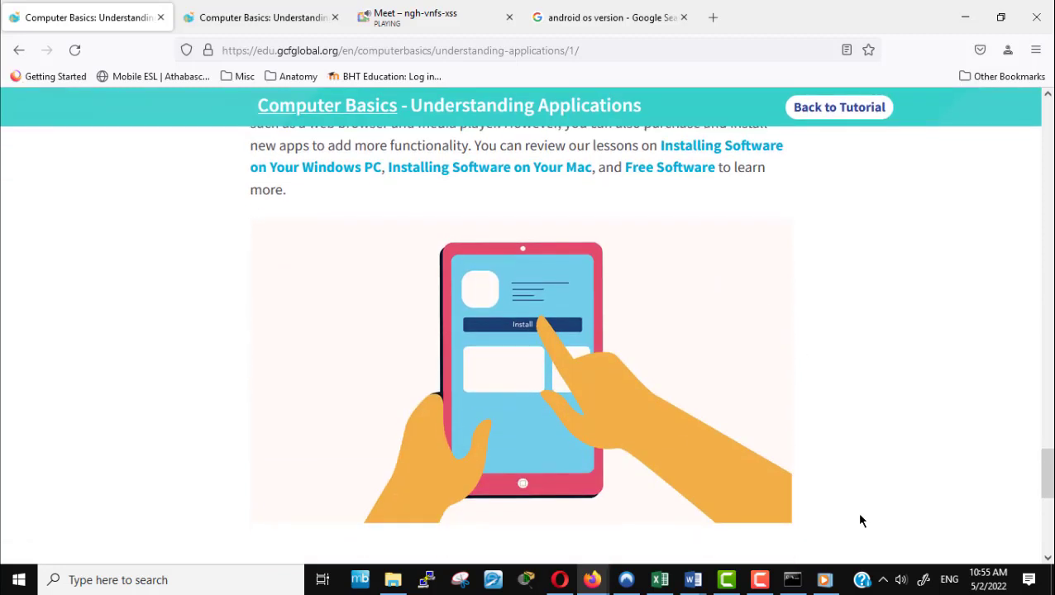
{"action": "scroll", "coordinate": [860, 519], "scroll_direction": "down", "scroll_amount": 2}
{"action": "scroll", "coordinate": [860, 519], "scroll_direction": "up", "scroll_amount": 2}
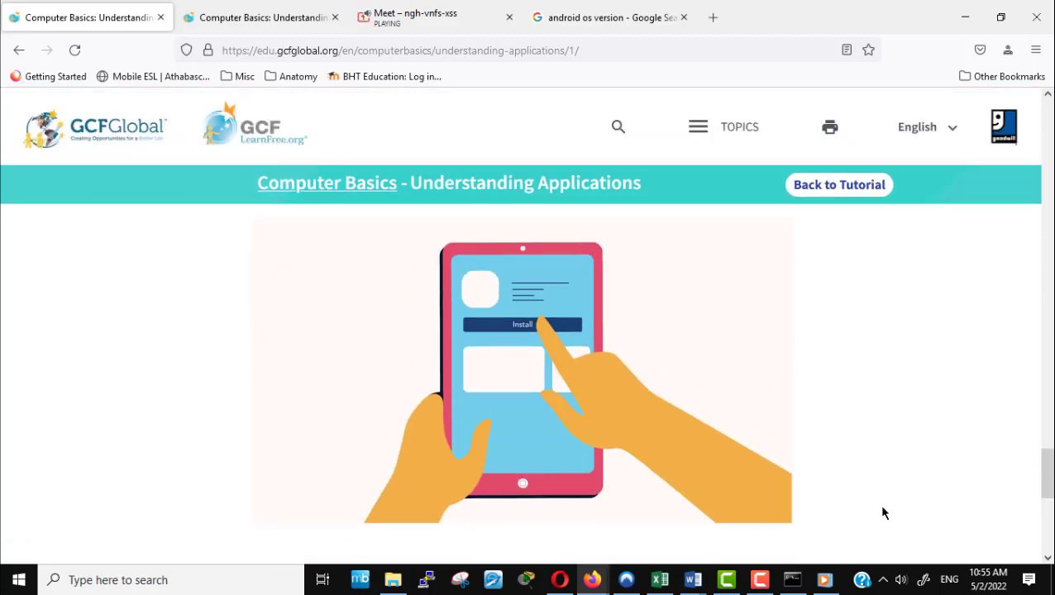
{"action": "scroll", "coordinate": [882, 513], "scroll_direction": "up", "scroll_amount": 3}
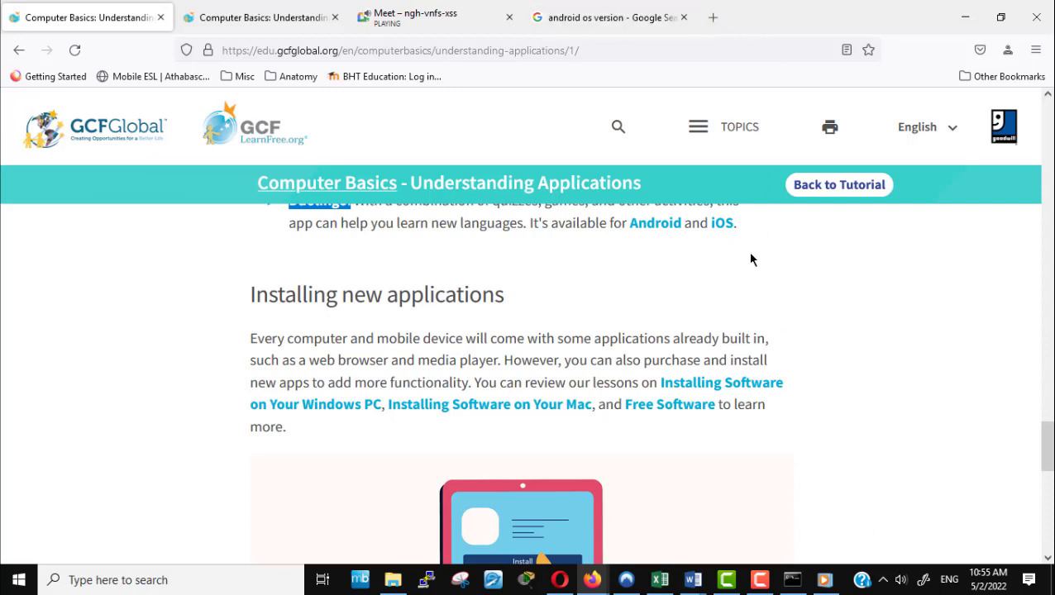
Step: Show the desktop and select the WhizzoTypingTutor shortcut as an example of an installed application
{"action": "key", "text": "super+d"}
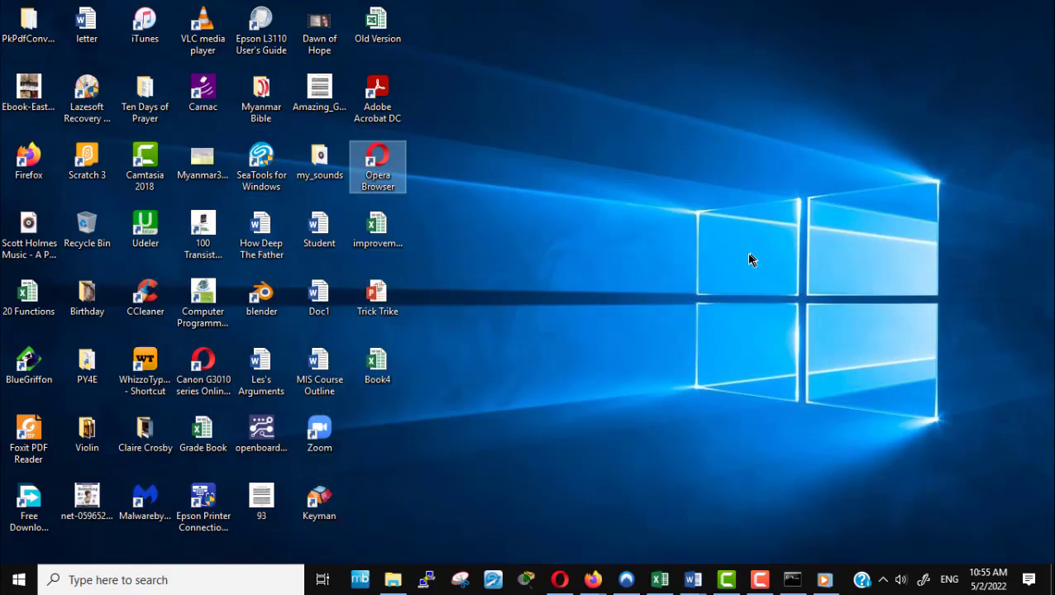
{"action": "left_click", "coordinate": [144, 362]}
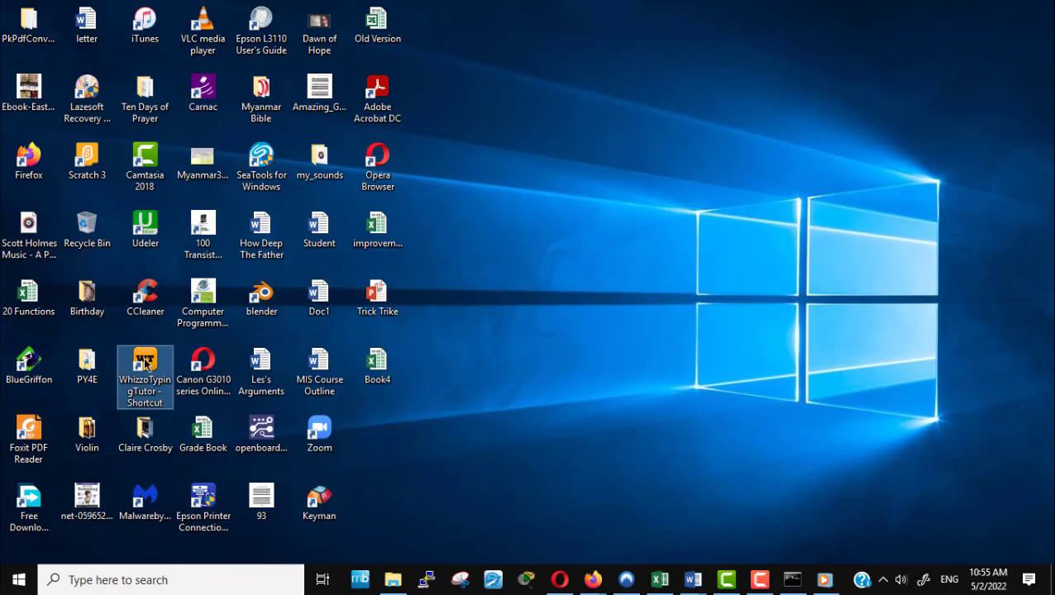
{"action": "left_click", "coordinate": [113, 580]}
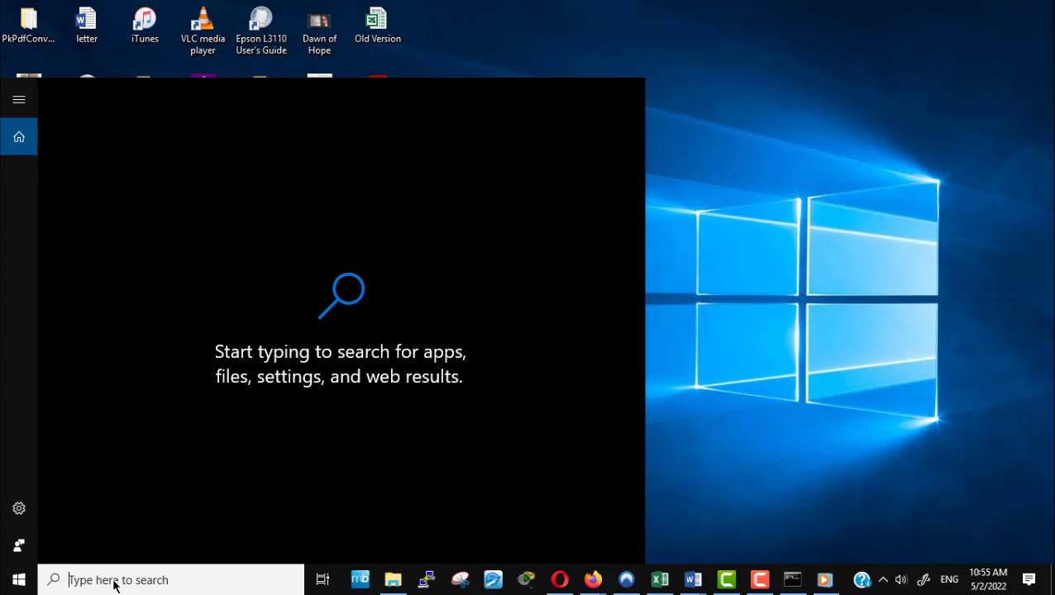
{"action": "left_click", "coordinate": [394, 580]}
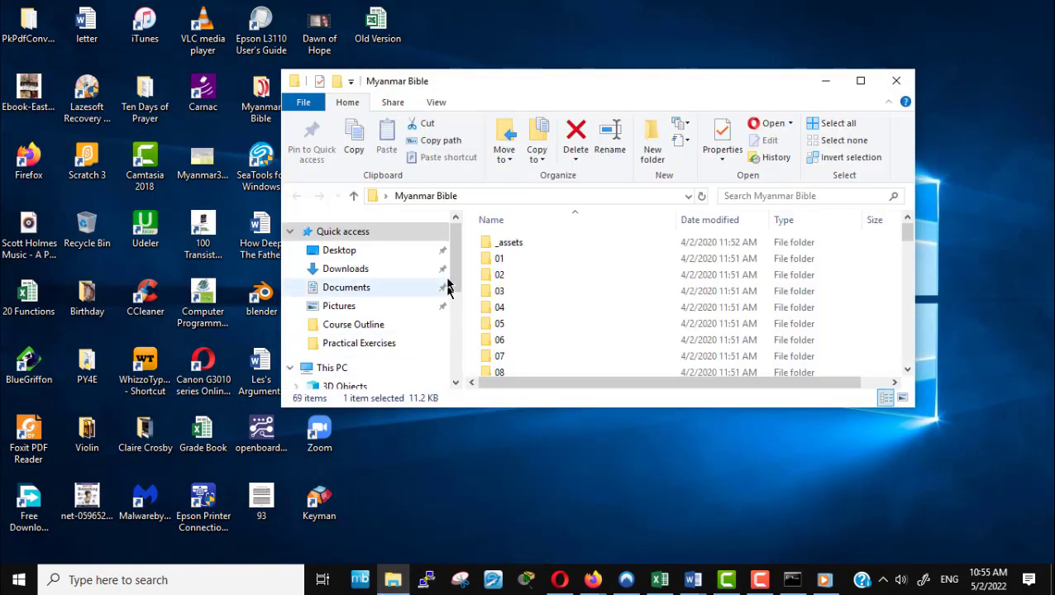
{"action": "left_click_drag", "start_coordinate": [457, 258], "coordinate": [465, 344]}
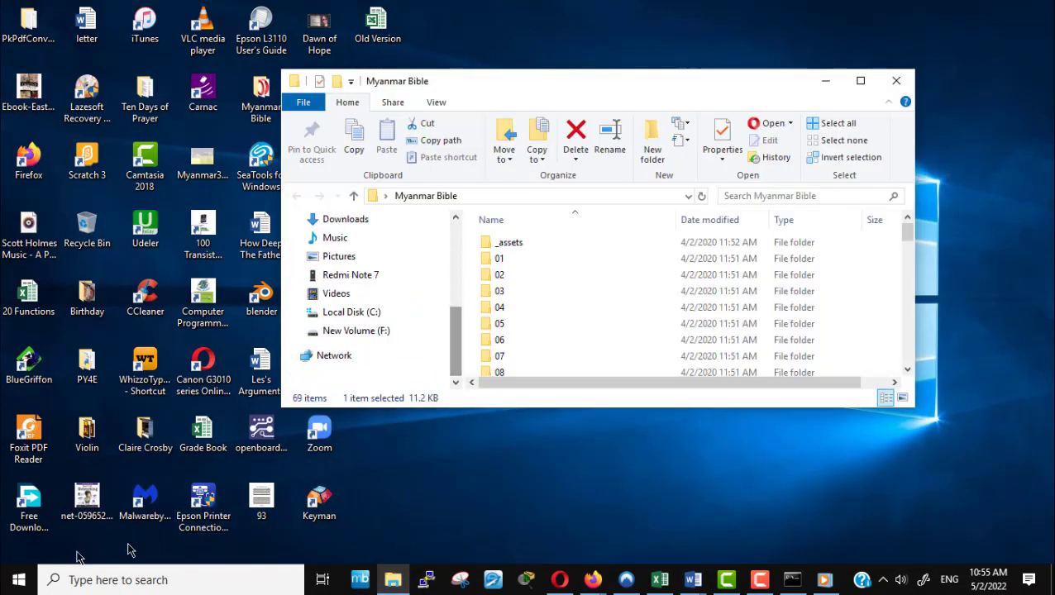
Step: Open the Windows Apps & features settings
{"action": "left_click", "coordinate": [18, 580]}
{"action": "right_click", "coordinate": [18, 580]}
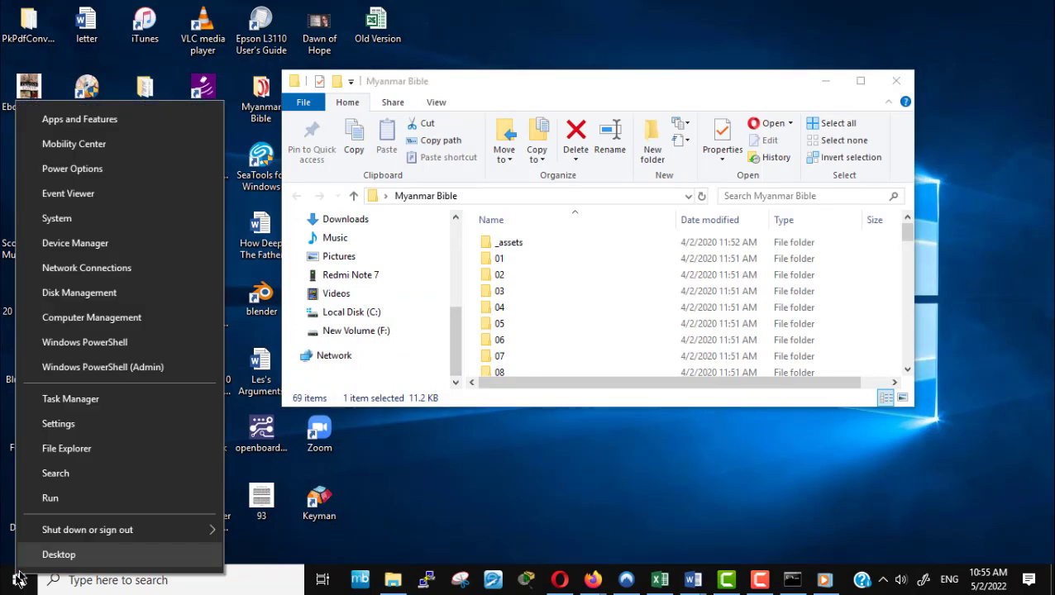
{"action": "left_click", "coordinate": [79, 123]}
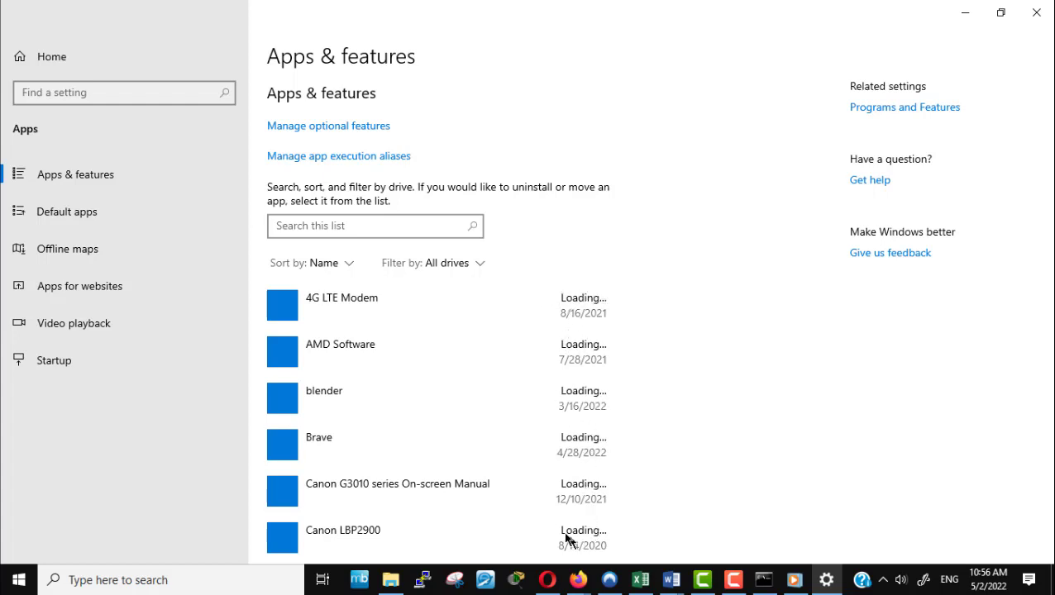
Step: Look through the installed apps list, find WhizzoTypingTutor and start uninstalling it, confirming the removal in its uninstaller
{"action": "scroll", "coordinate": [538, 472], "scroll_direction": "down", "scroll_amount": 5}
{"action": "scroll", "coordinate": [597, 334], "scroll_direction": "down", "scroll_amount": 3}
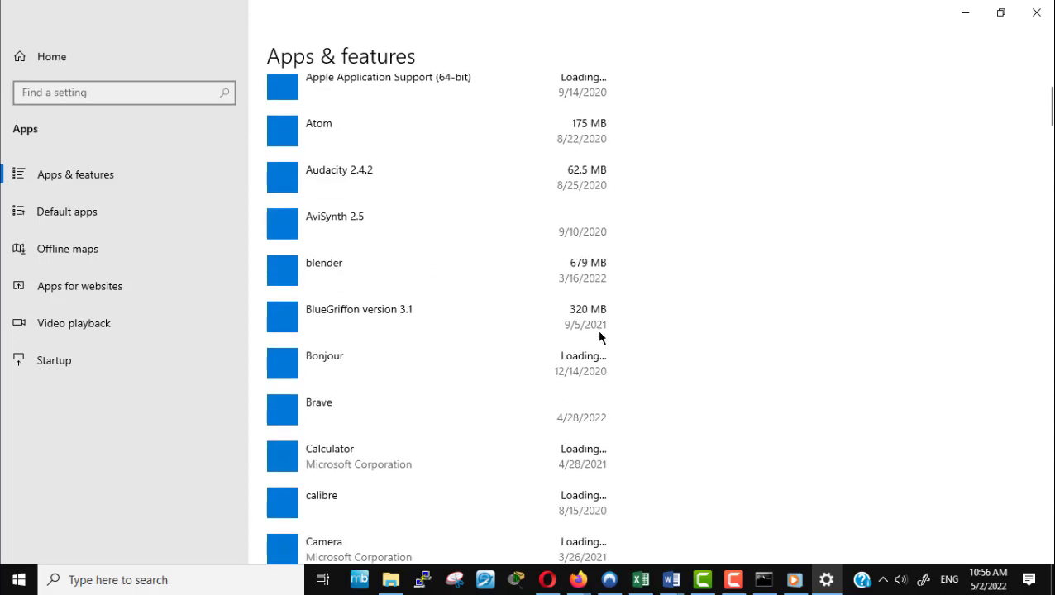
{"action": "scroll", "coordinate": [604, 364], "scroll_direction": "down", "scroll_amount": 5}
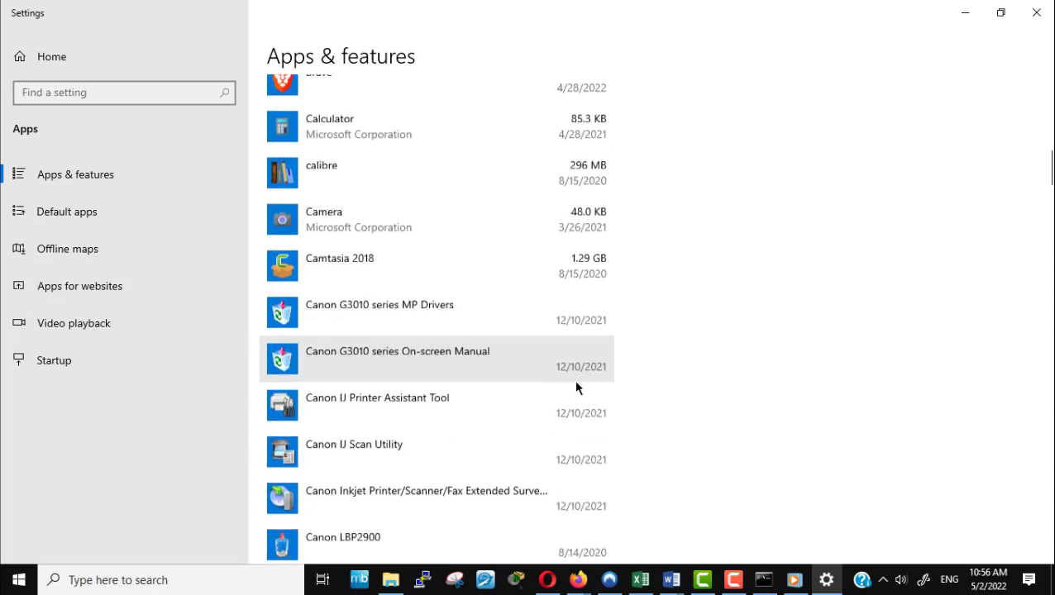
{"action": "scroll", "coordinate": [579, 419], "scroll_direction": "down", "scroll_amount": 8}
{"action": "scroll", "coordinate": [564, 420], "scroll_direction": "down", "scroll_amount": 20}
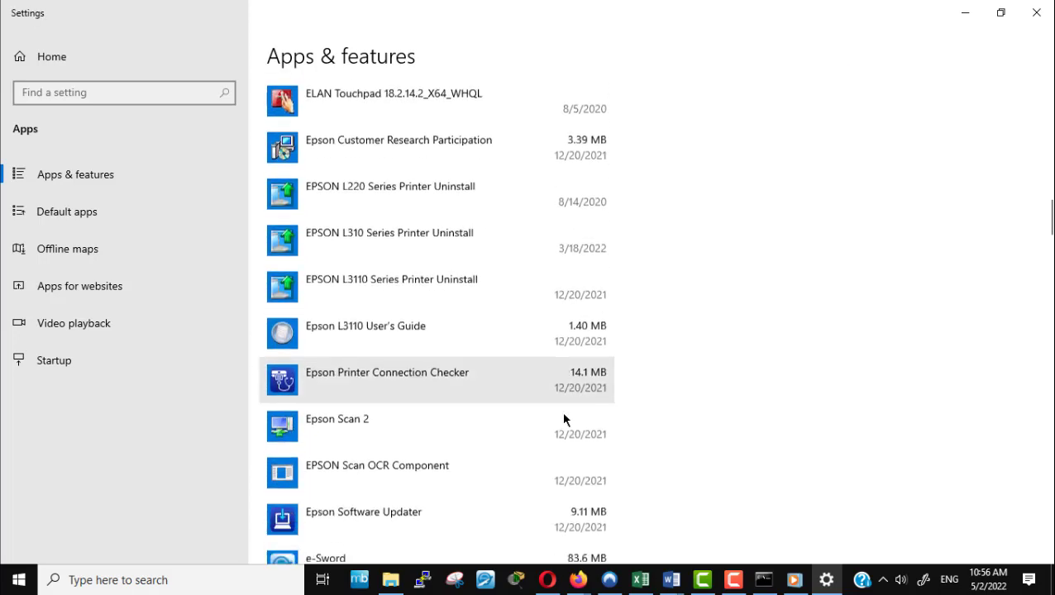
{"action": "scroll", "coordinate": [564, 420], "scroll_direction": "down", "scroll_amount": 20}
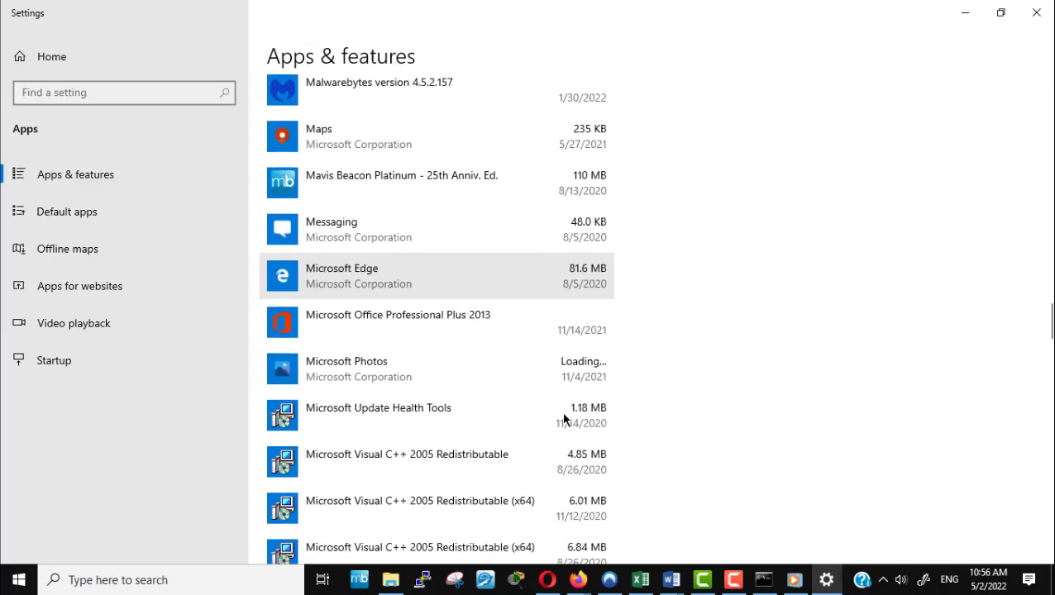
{"action": "scroll", "coordinate": [564, 421], "scroll_direction": "down", "scroll_amount": 20}
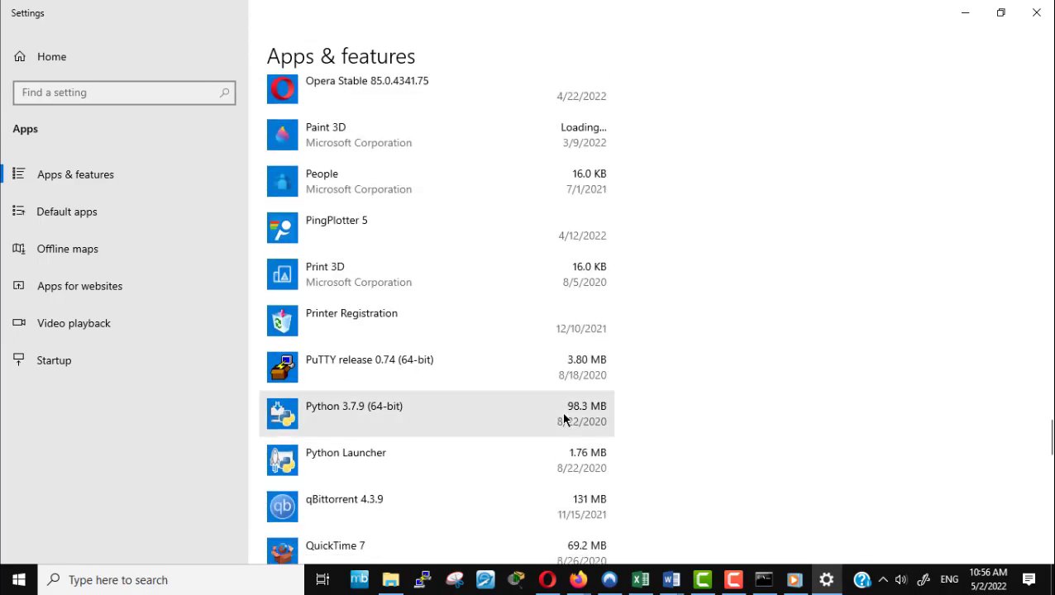
{"action": "scroll", "coordinate": [561, 423], "scroll_direction": "down", "scroll_amount": 3}
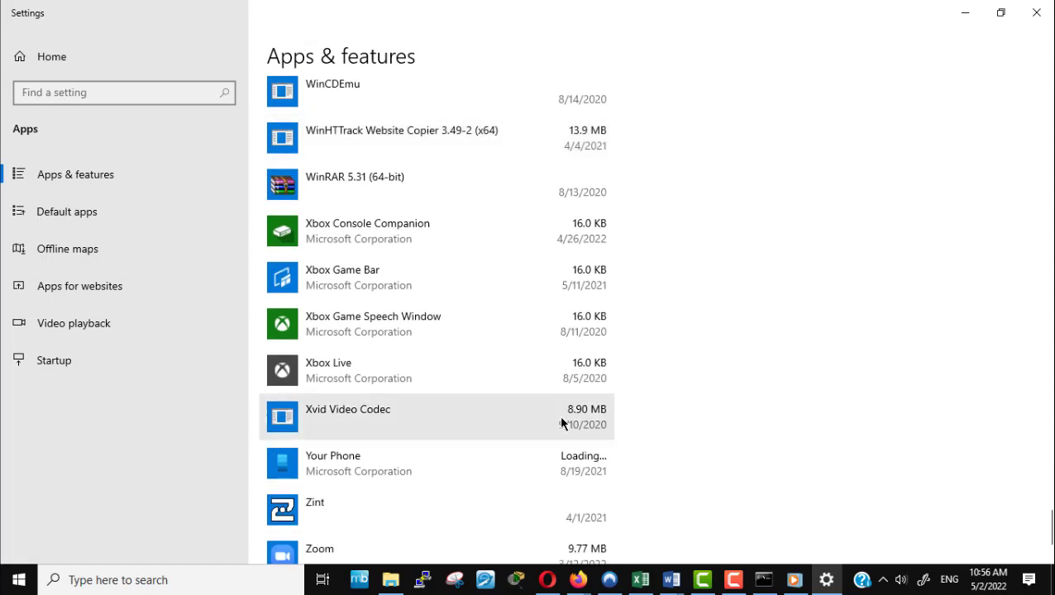
{"action": "scroll", "coordinate": [561, 423], "scroll_direction": "up", "scroll_amount": 5}
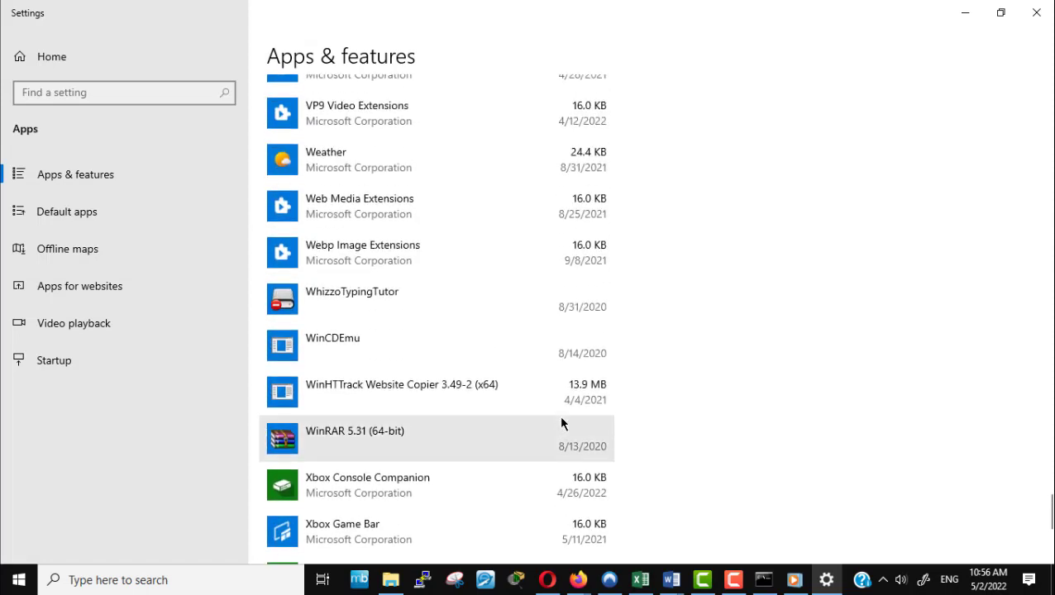
{"action": "left_click", "coordinate": [376, 306]}
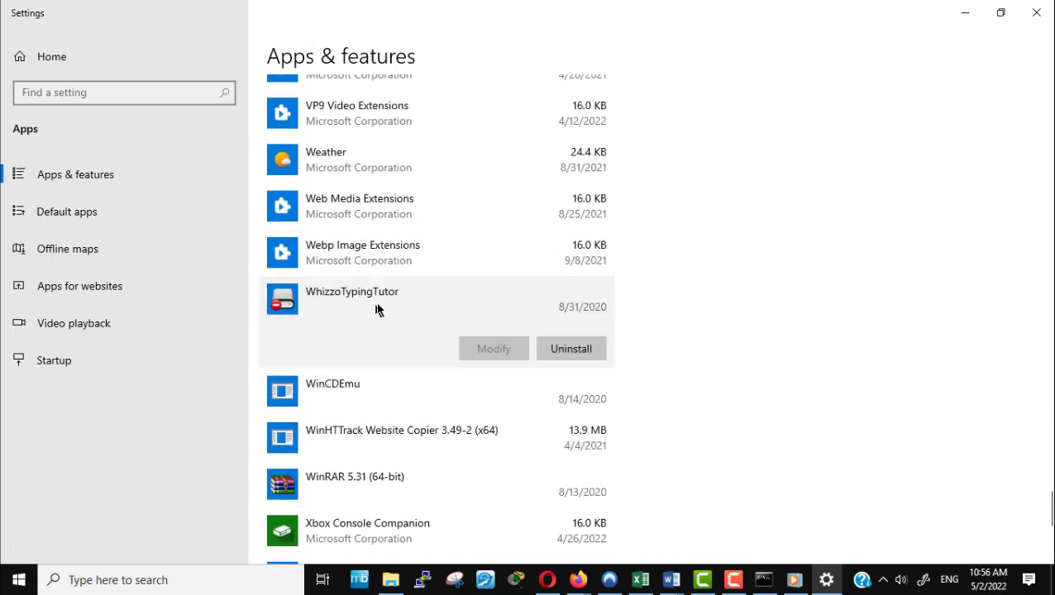
{"action": "left_click", "coordinate": [577, 351]}
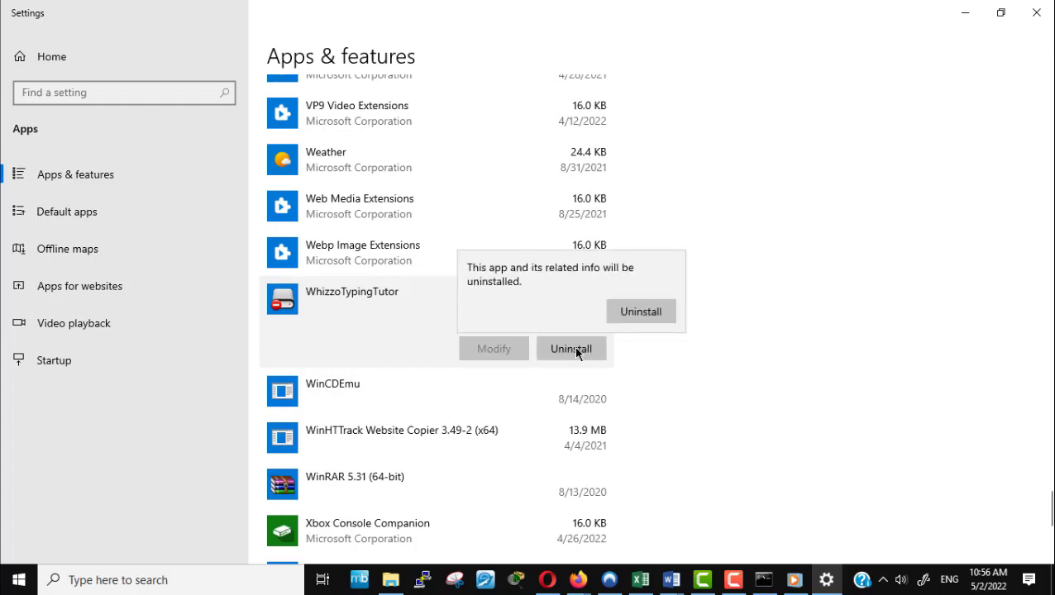
{"action": "left_click", "coordinate": [626, 320]}
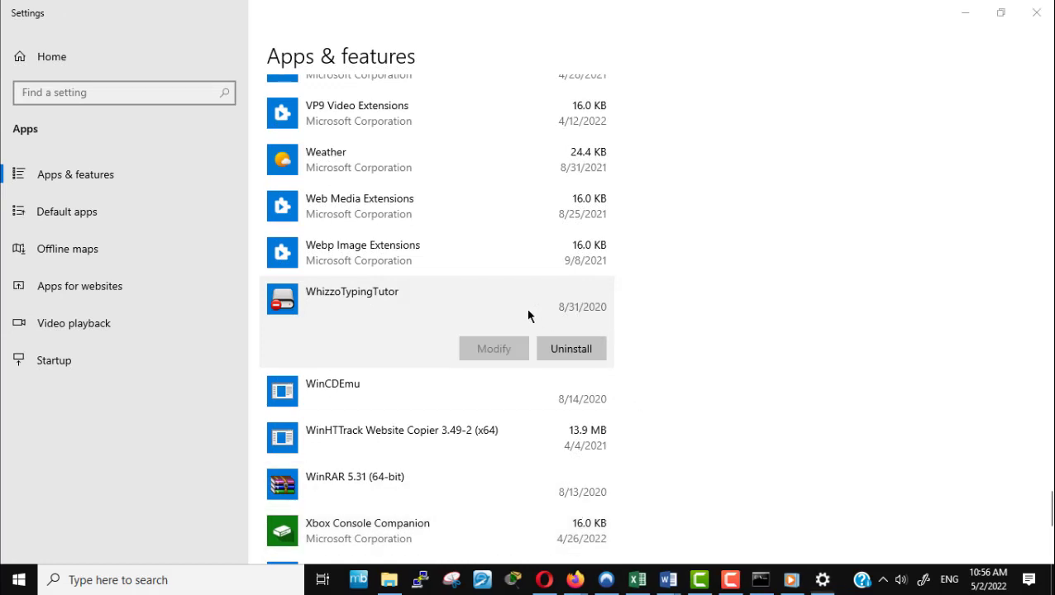
{"action": "left_click", "coordinate": [626, 431]}
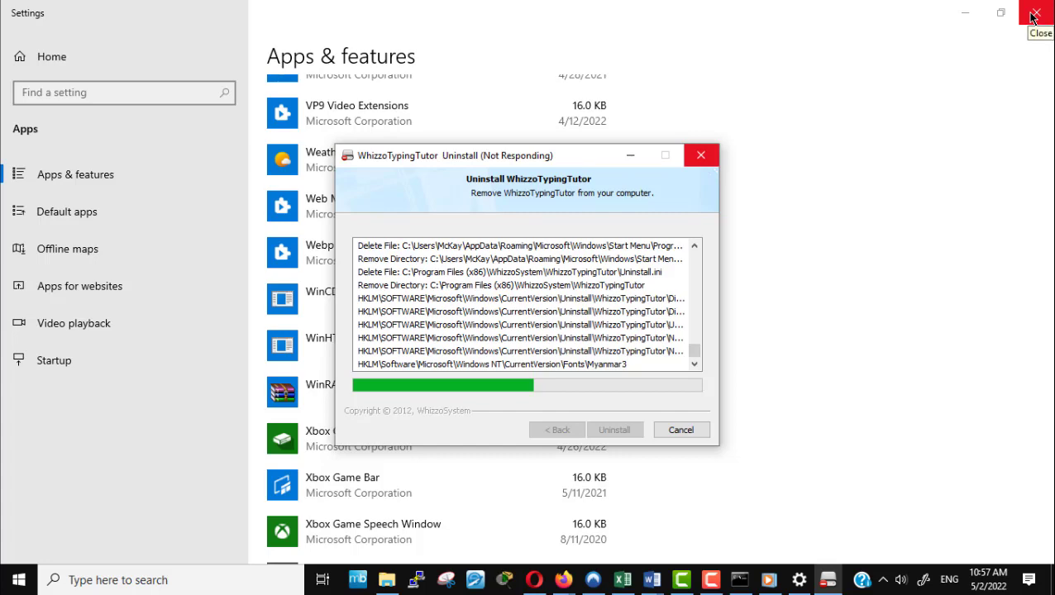
Step: Close the Settings and Myanmar Bible folder windows and move the WhizzoTypingTutor uninstaller clear of the desktop icons
{"action": "left_click", "coordinate": [1032, 15]}
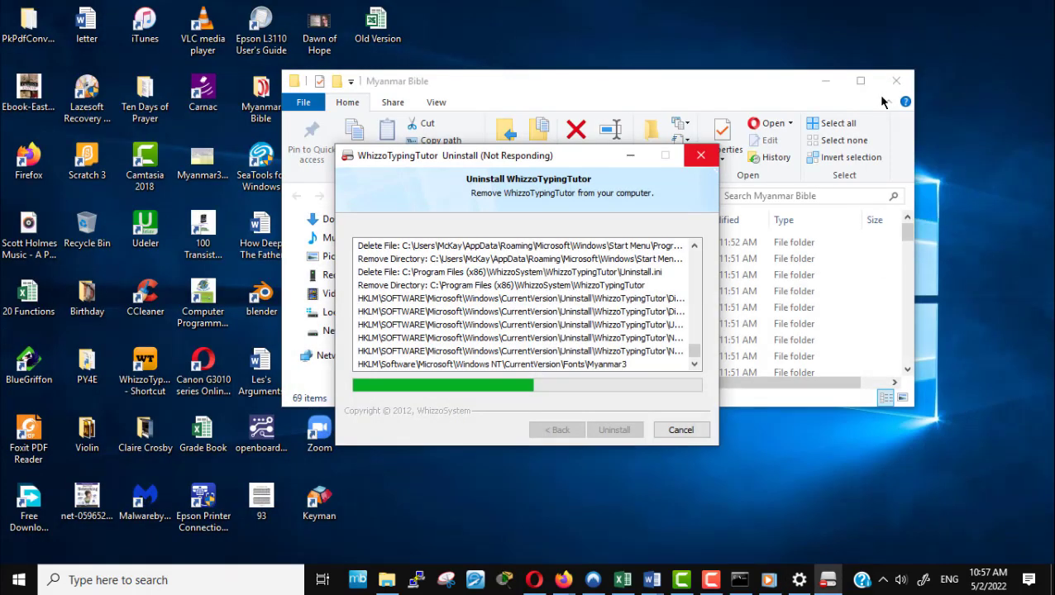
{"action": "left_click", "coordinate": [903, 86]}
{"action": "left_click", "coordinate": [903, 86]}
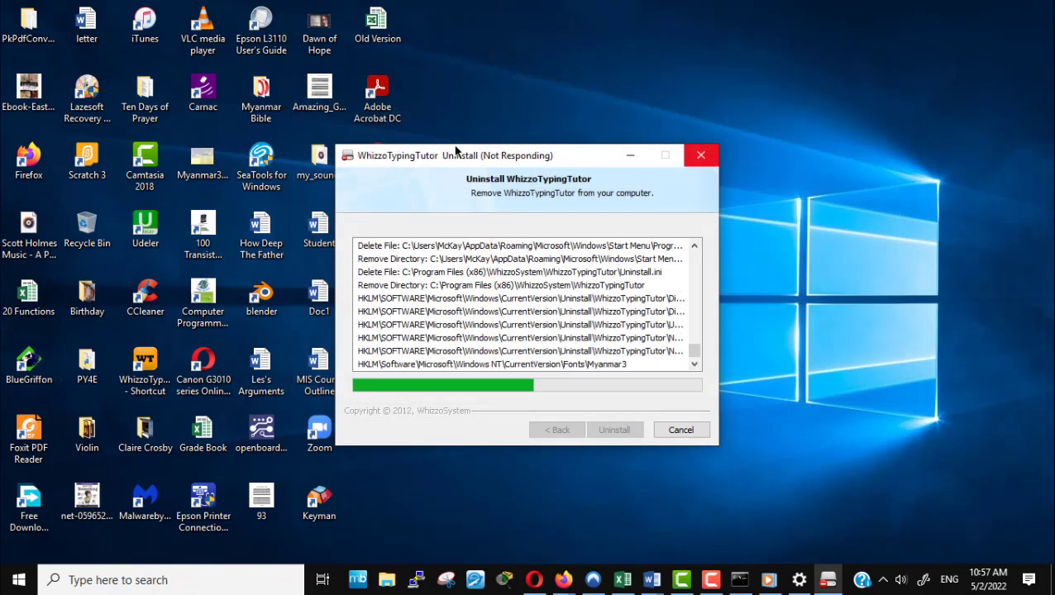
{"action": "left_click_drag", "start_coordinate": [544, 162], "coordinate": [776, 149]}
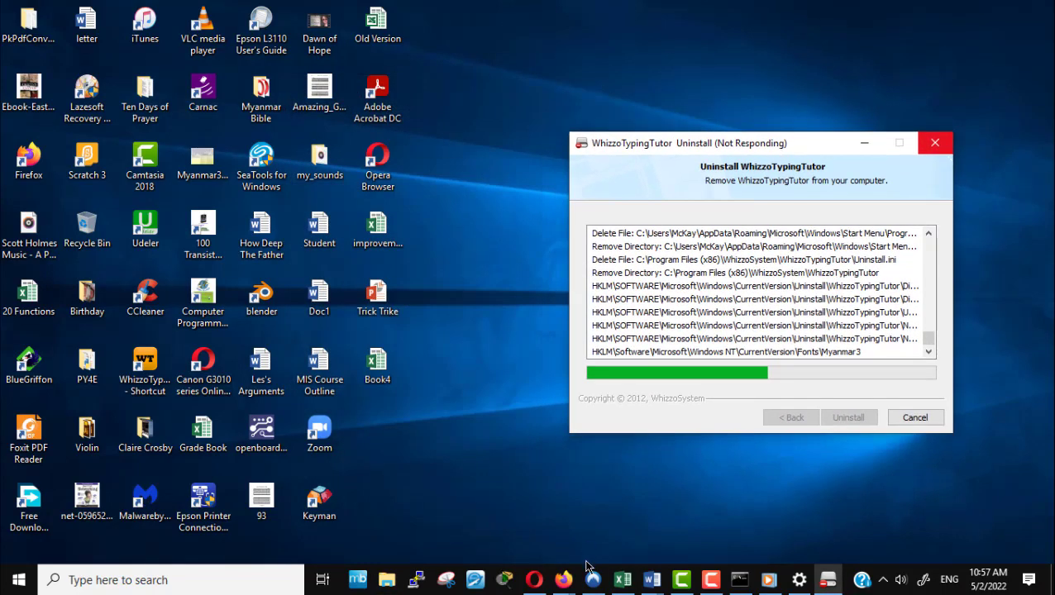
{"action": "mouse_move", "coordinate": [562, 580]}
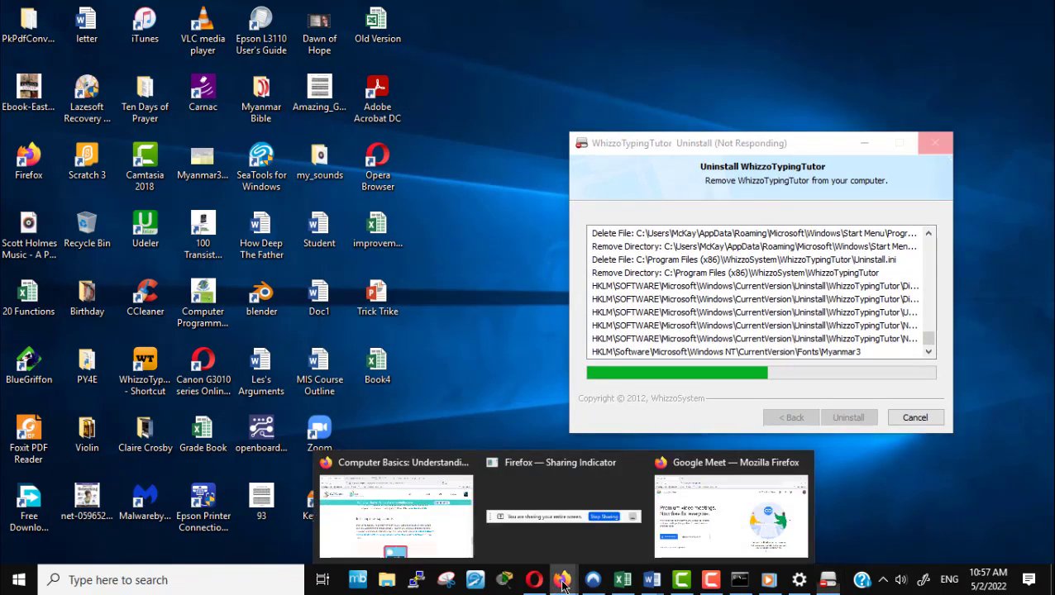
{"action": "left_click", "coordinate": [711, 530]}
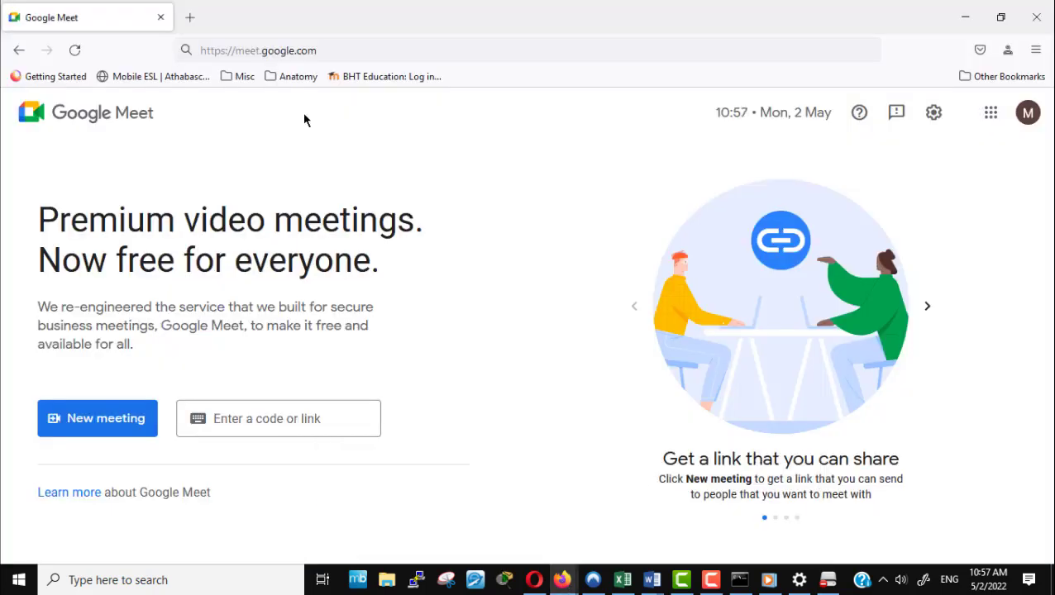
{"action": "left_click", "coordinate": [395, 58]}
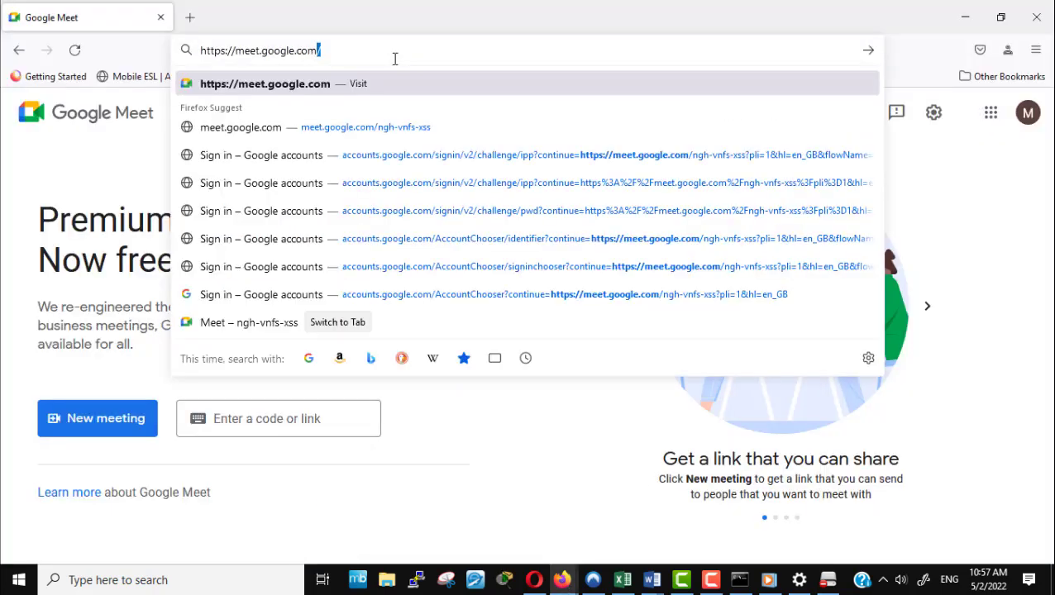
{"action": "key", "text": "BackSpace"}
{"action": "key", "text": "BackSpace"}
{"action": "key", "text": "BackSpace"}
{"action": "key", "text": "BackSpace"}
{"action": "key", "text": "BackSpace"}
{"action": "key", "text": "BackSpace"}
{"action": "key", "text": "BackSpace"}
{"action": "key", "text": "BackSpace"}
{"action": "key", "text": "BackSpace"}
{"action": "key", "text": "BackSpace"}
{"action": "key", "text": "BackSpace"}
{"action": "key", "text": "BackSpace"}
{"action": "key", "text": "BackSpace"}
{"action": "key", "text": "BackSpace"}
{"action": "key", "text": "BackSpace"}
{"action": "key", "text": "BackSpace"}
{"action": "key", "text": "BackSpace"}
{"action": "key", "text": "BackSpace"}
{"action": "key", "text": "BackSpace"}
{"action": "key", "text": "BackSpace"}
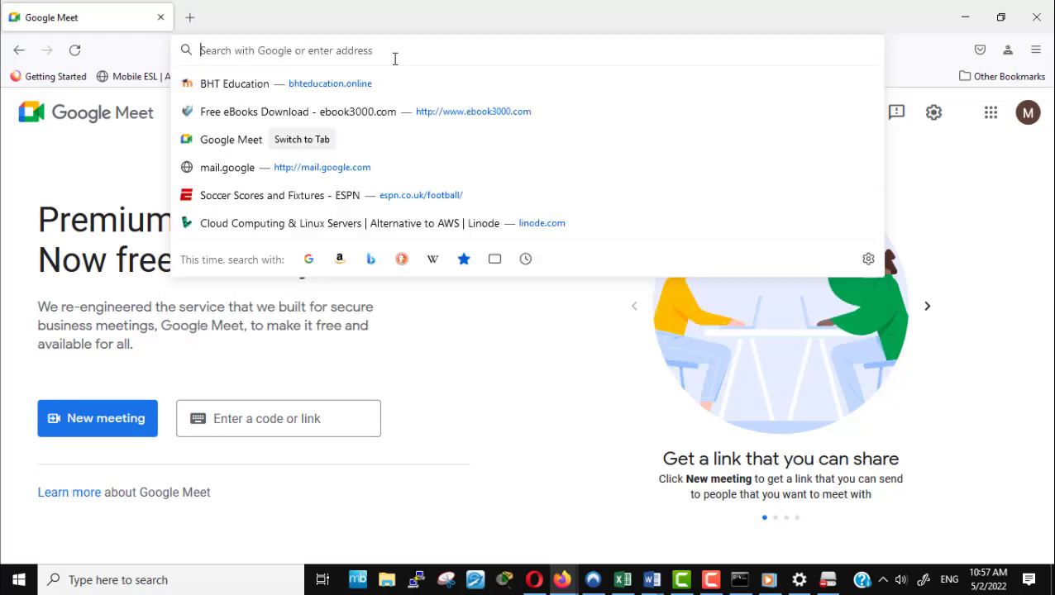
{"action": "type", "text": "www.g"}
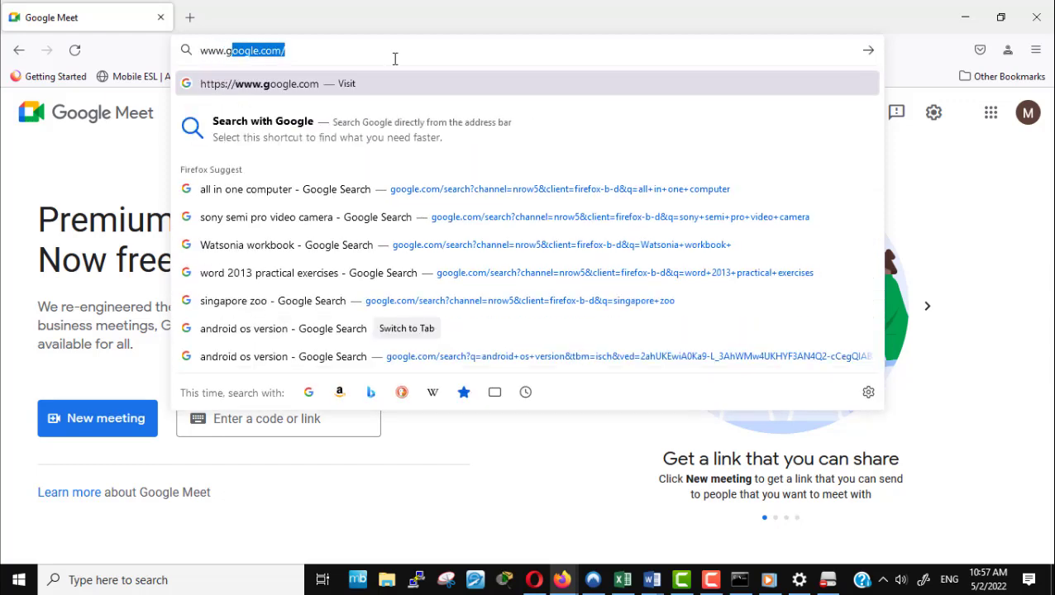
{"action": "key", "text": "Return"}
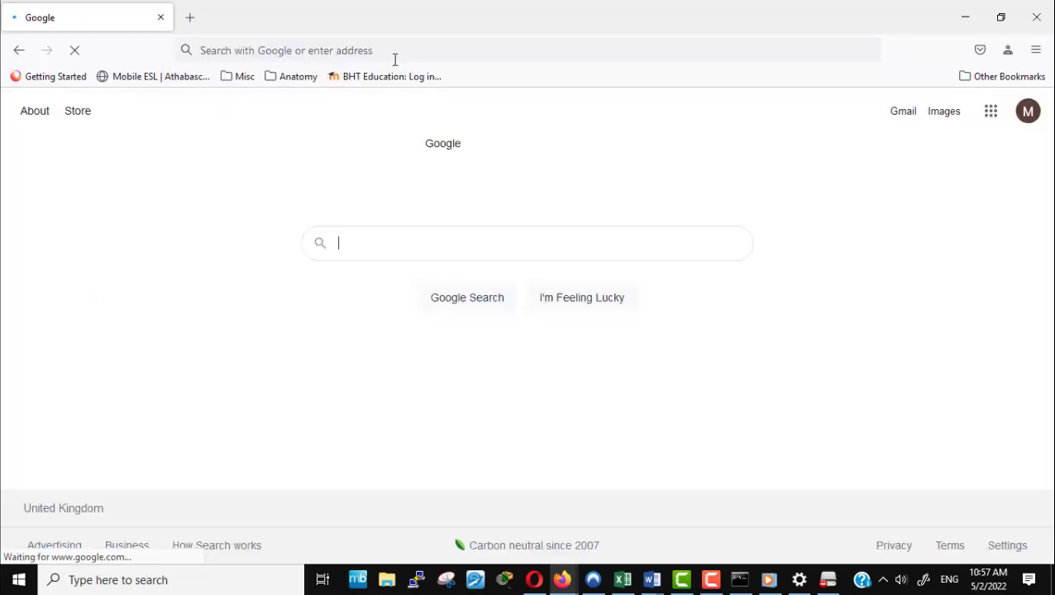
{"action": "left_click", "coordinate": [819, 109]}
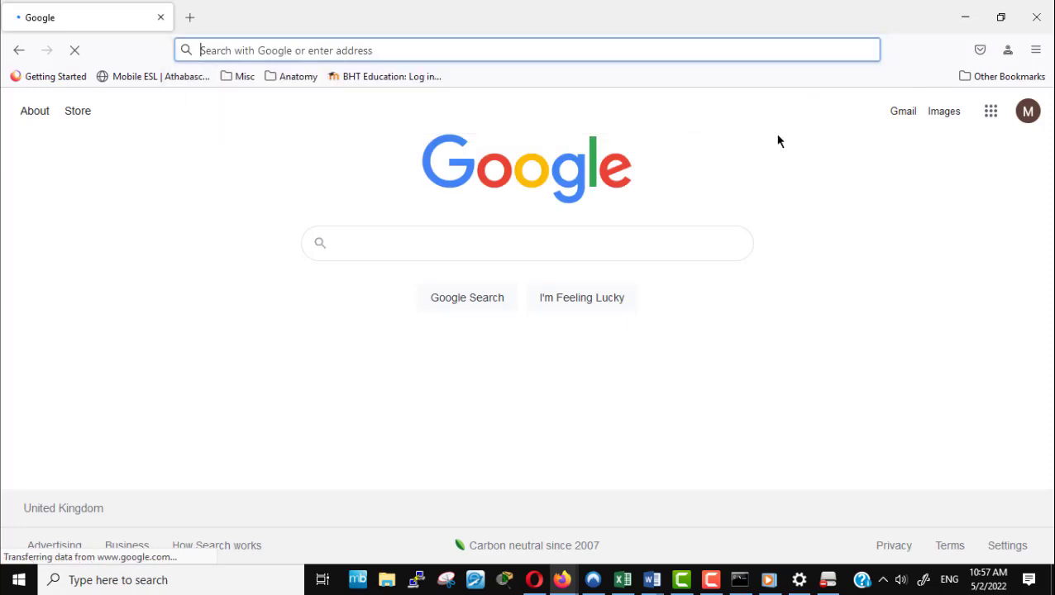
Step: Search Google for "whizzo typing" and look through the results for a download source
{"action": "left_click", "coordinate": [459, 239]}
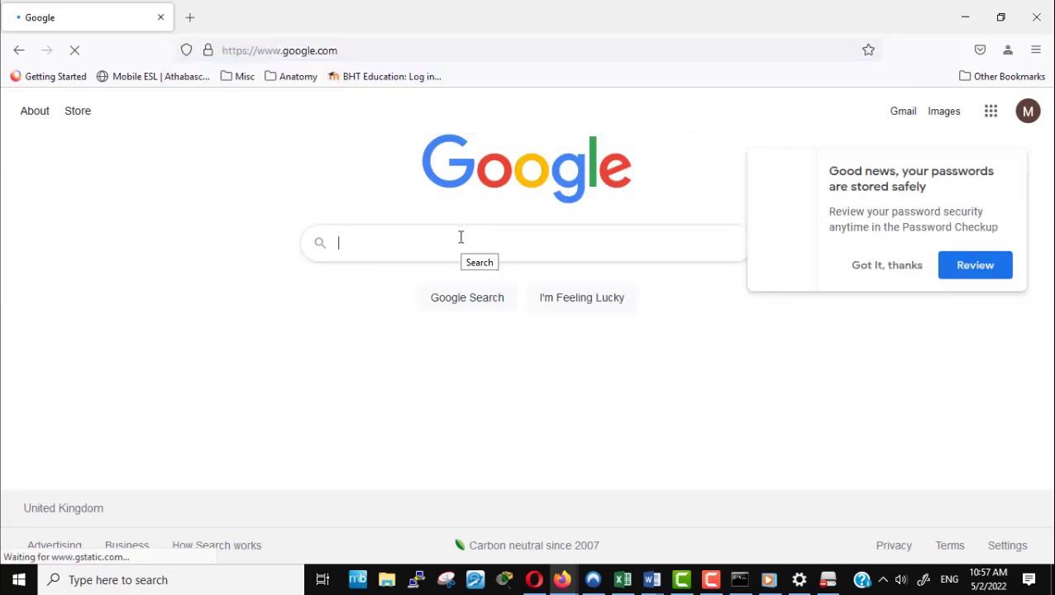
{"action": "type", "text": "whizzo typing"}
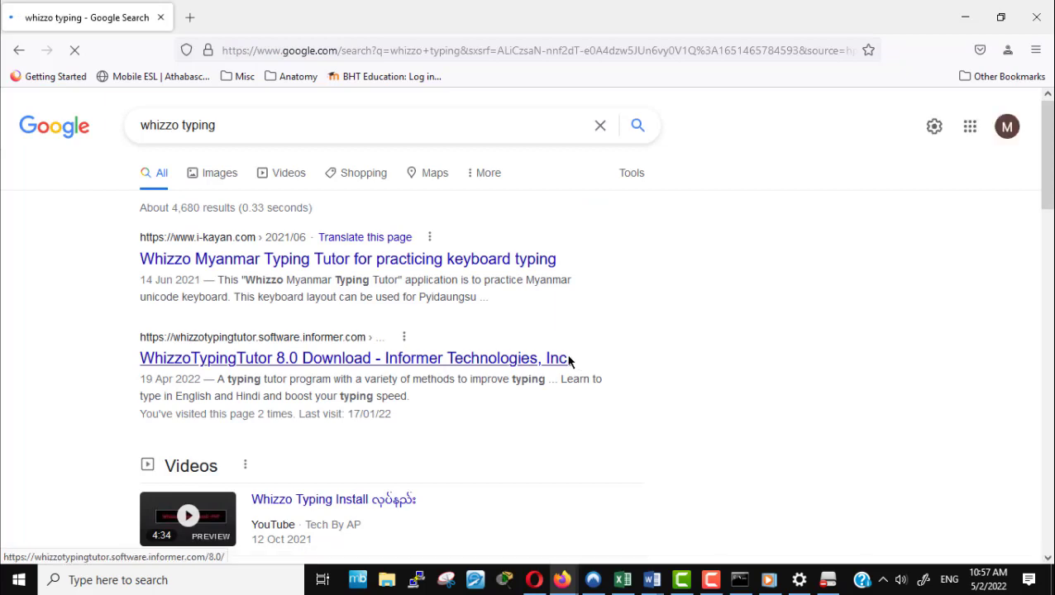
{"action": "scroll", "coordinate": [568, 361], "scroll_direction": "down", "scroll_amount": 3}
{"action": "scroll", "coordinate": [568, 362], "scroll_direction": "up", "scroll_amount": 3}
{"action": "scroll", "coordinate": [533, 409], "scroll_direction": "down", "scroll_amount": 6}
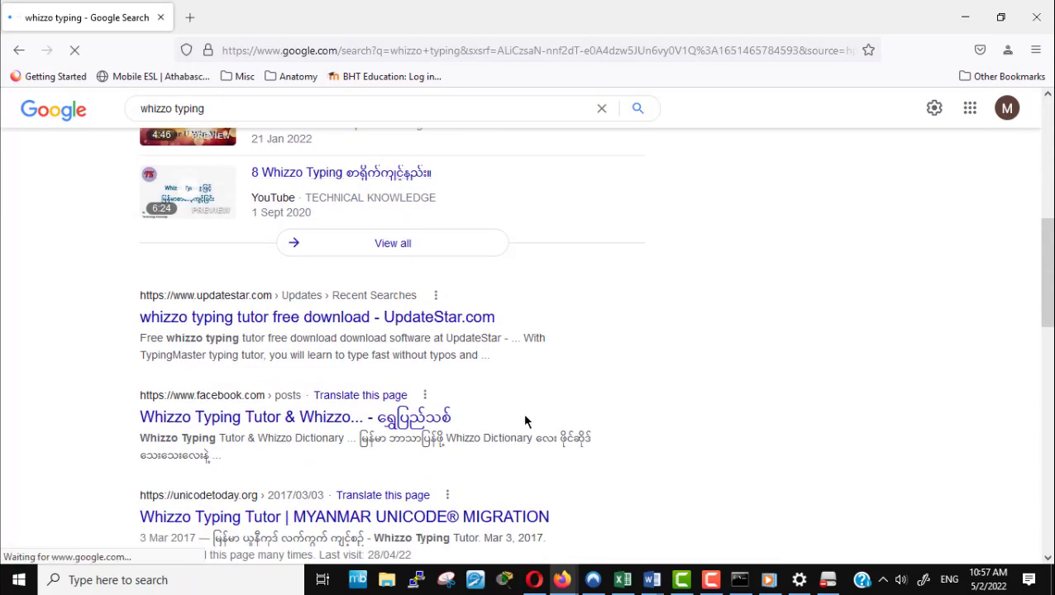
Step: Download the WhizzoTypingTutor zip from the unicodetoday.org search result and show it in a maximized Downloads folder window
{"action": "scroll", "coordinate": [488, 381], "scroll_direction": "down", "scroll_amount": 3}
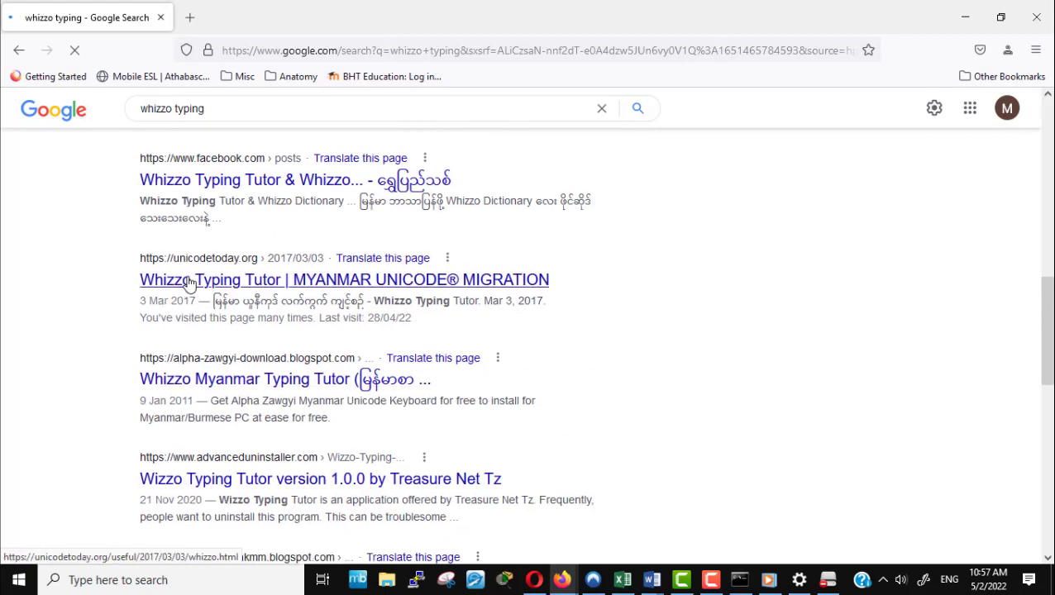
{"action": "left_click", "coordinate": [245, 285]}
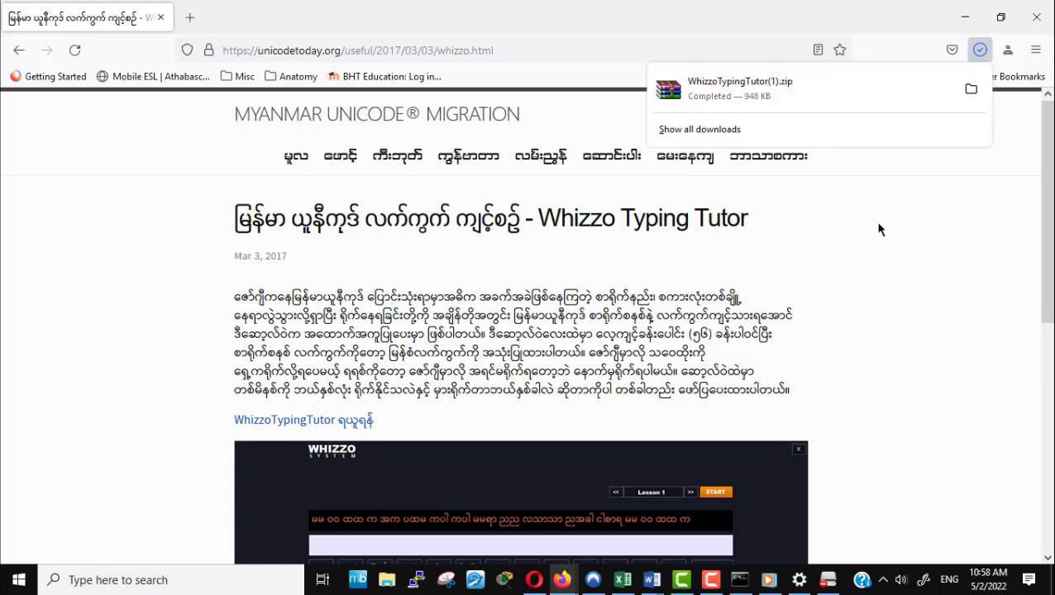
{"action": "left_click", "coordinate": [972, 89]}
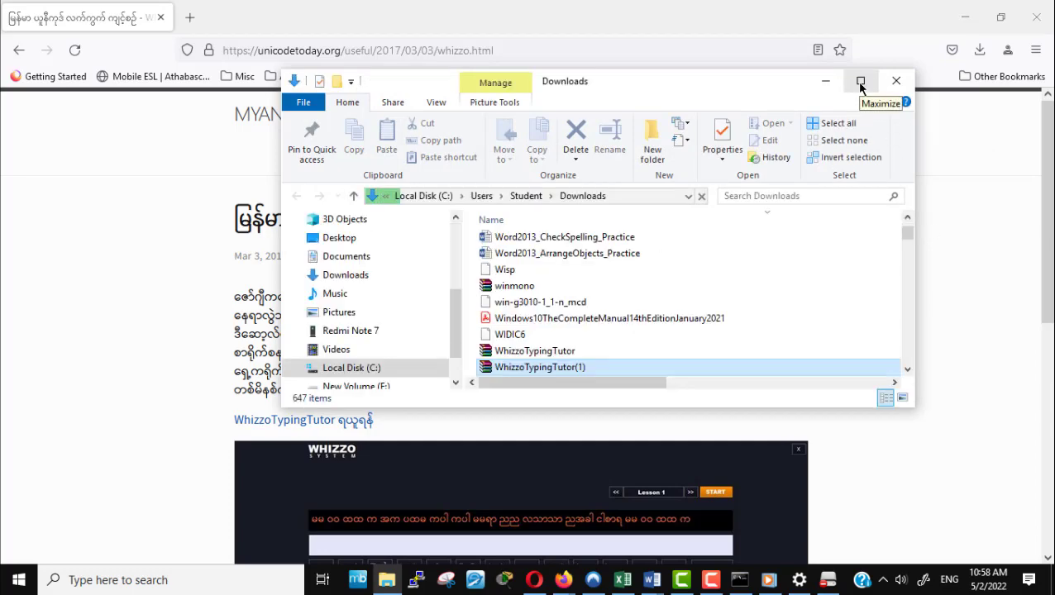
{"action": "left_click", "coordinate": [859, 81]}
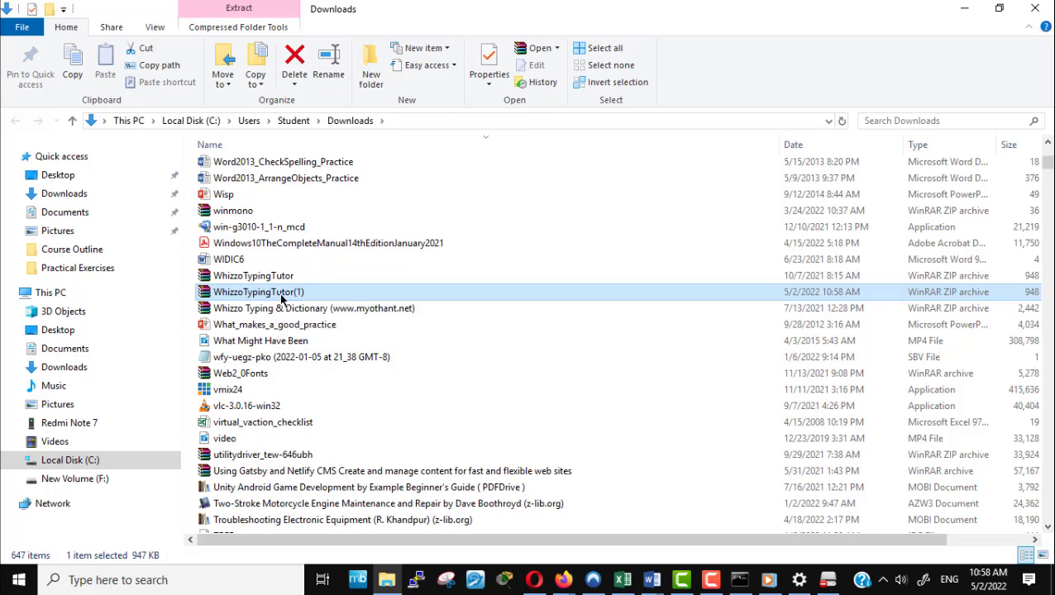
Step: Open WhizzoTypingTutor(1).zip in WinRAR, dismiss the licence reminder and extract the installer to the default WhizzoTypingTutor(1) folder in Downloads
{"action": "double_click", "coordinate": [281, 300]}
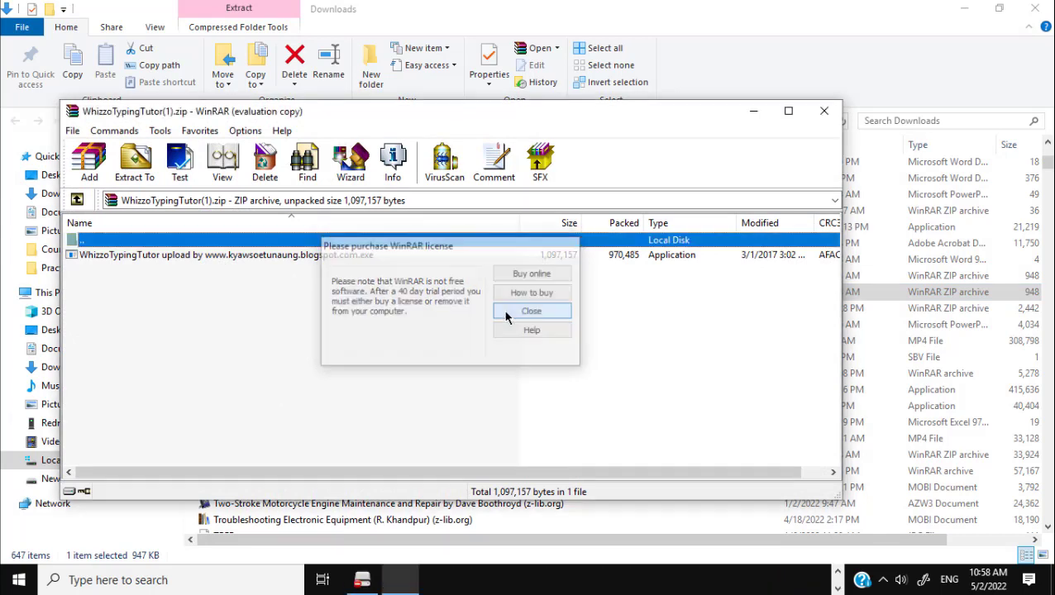
{"action": "left_click", "coordinate": [531, 311]}
{"action": "left_click", "coordinate": [187, 257]}
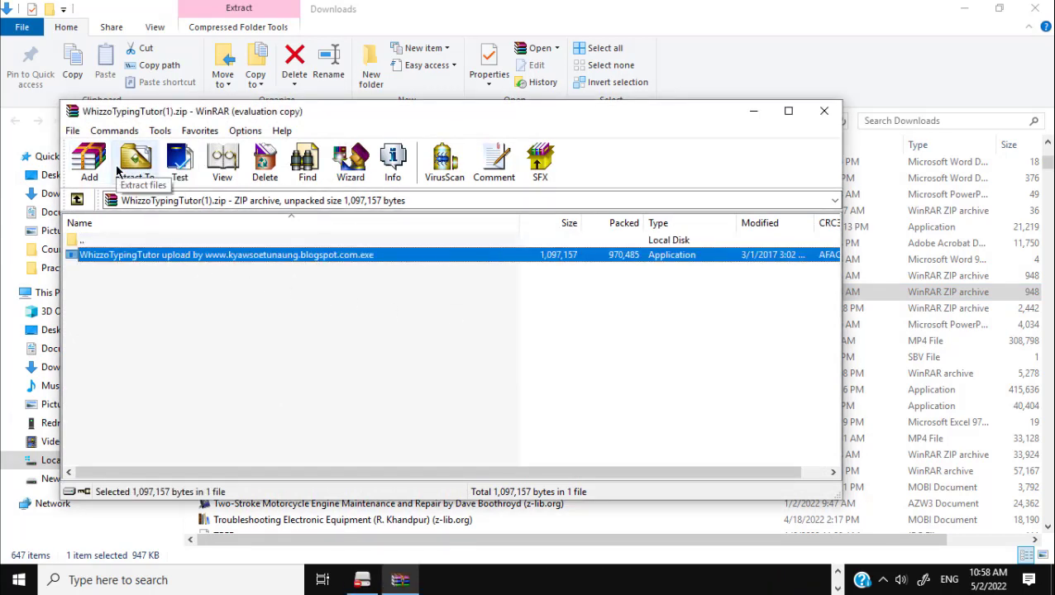
{"action": "left_click_drag", "start_coordinate": [391, 122], "coordinate": [443, 128]}
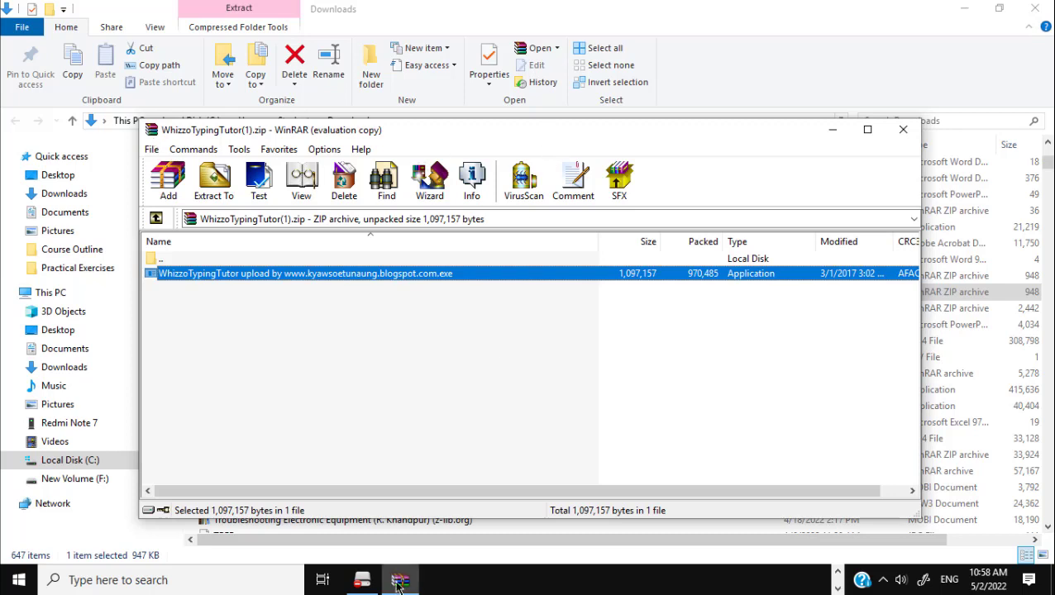
{"action": "mouse_move", "coordinate": [400, 582]}
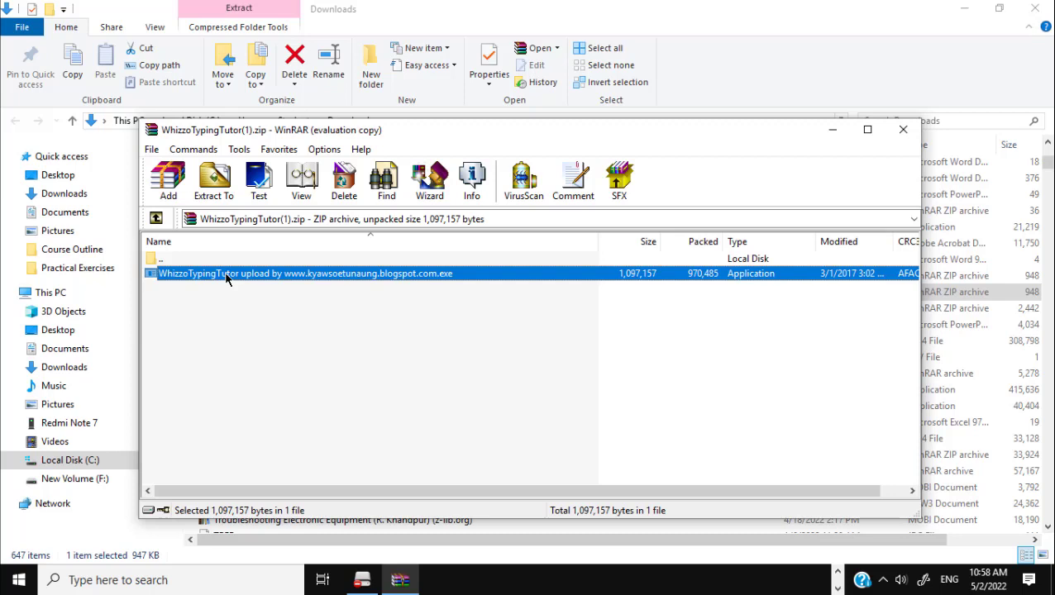
{"action": "left_click", "coordinate": [217, 182]}
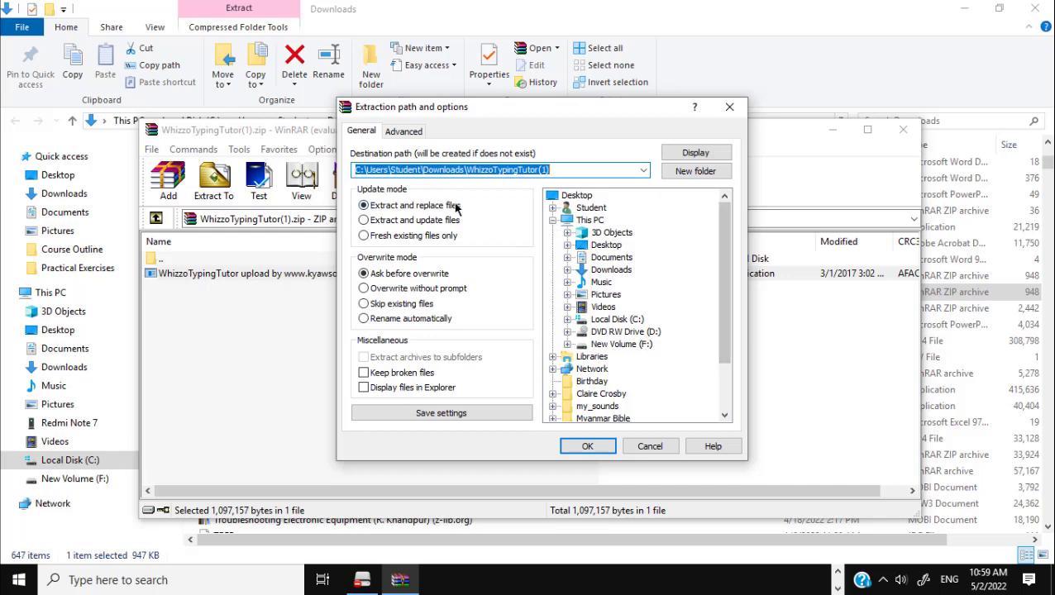
{"action": "left_click", "coordinate": [589, 446]}
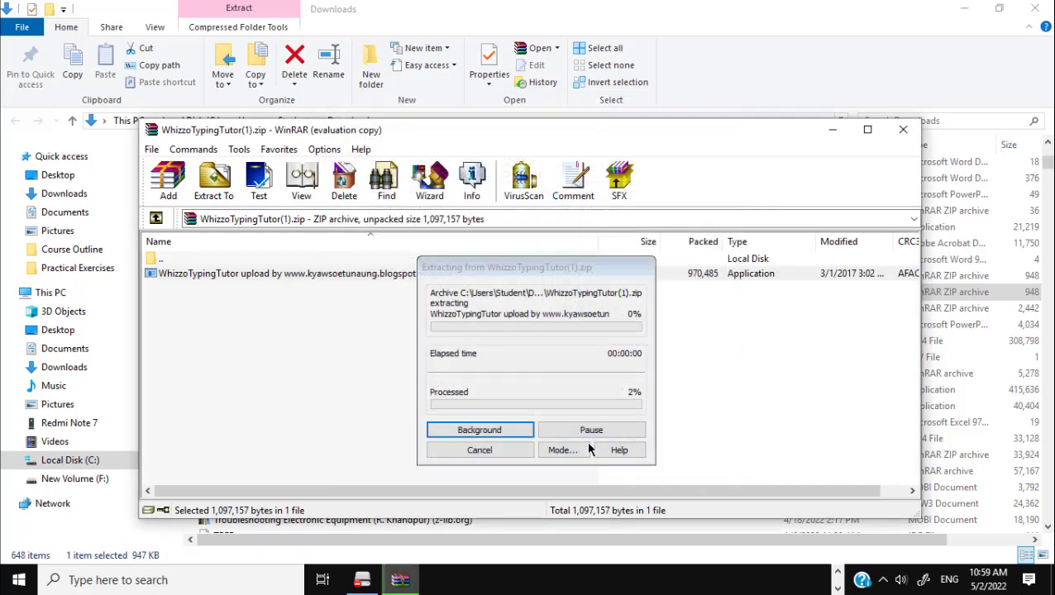
Step: Check the progress of the WhizzoTypingTutor uninstaller and of the WinRAR extraction
{"action": "left_click", "coordinate": [372, 583]}
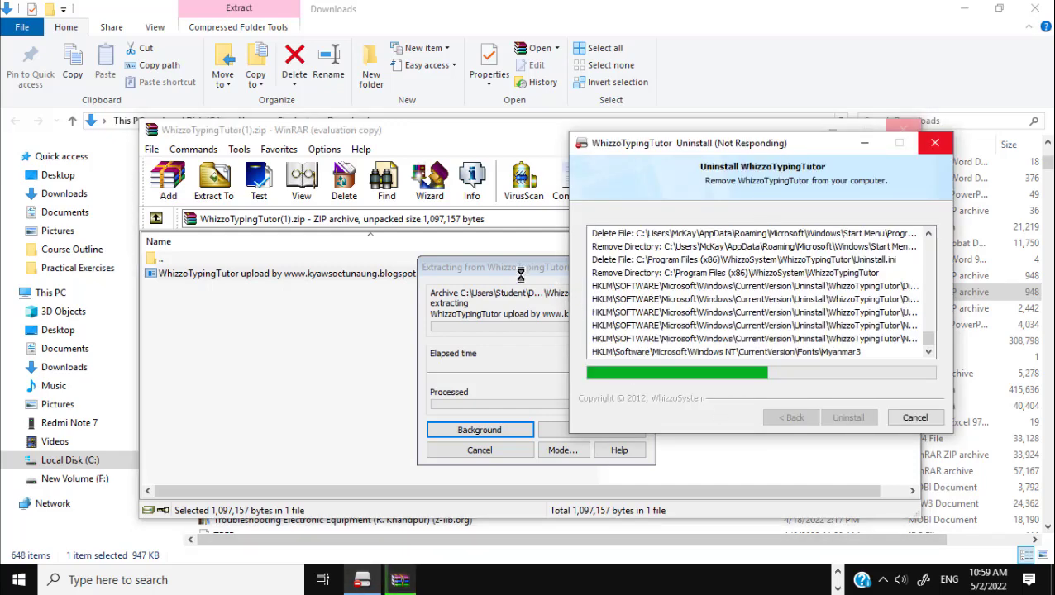
{"action": "left_click", "coordinate": [520, 273]}
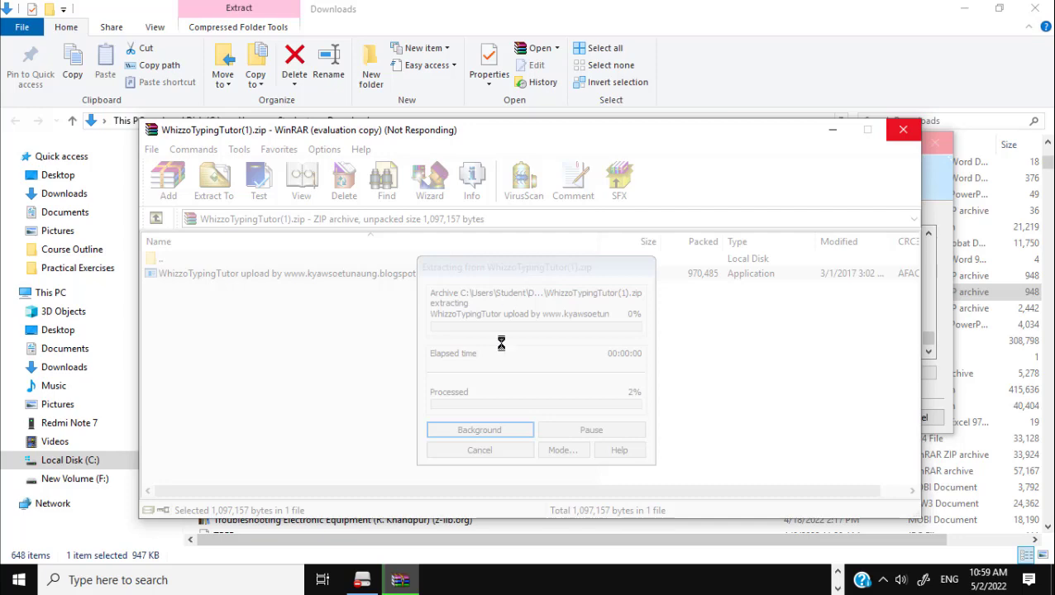
{"action": "left_click", "coordinate": [404, 584]}
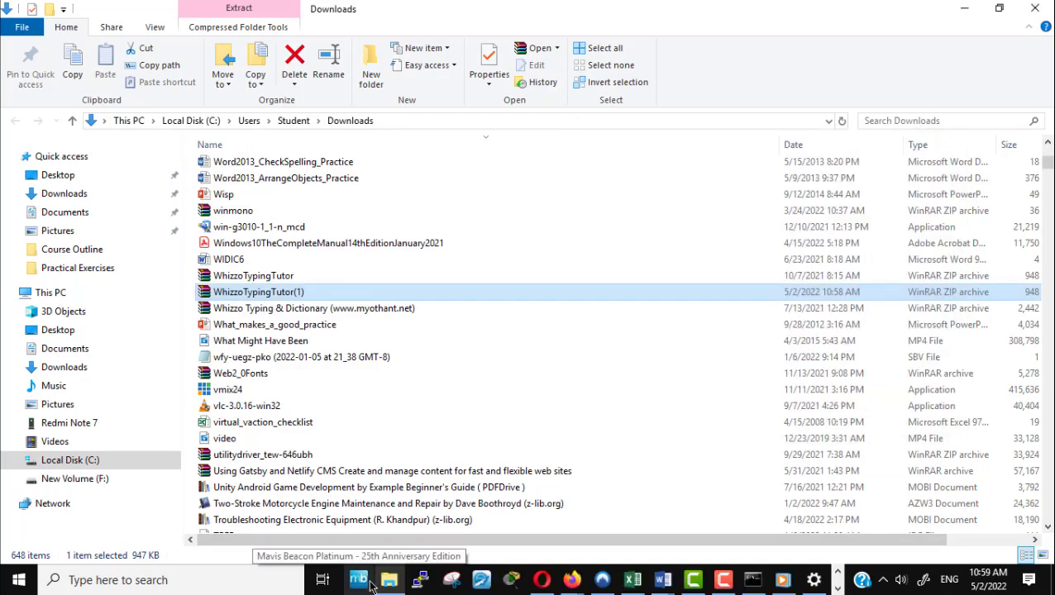
Step: Close the running NordVPN and Settings windows to free up the computer
{"action": "mouse_move", "coordinate": [389, 587]}
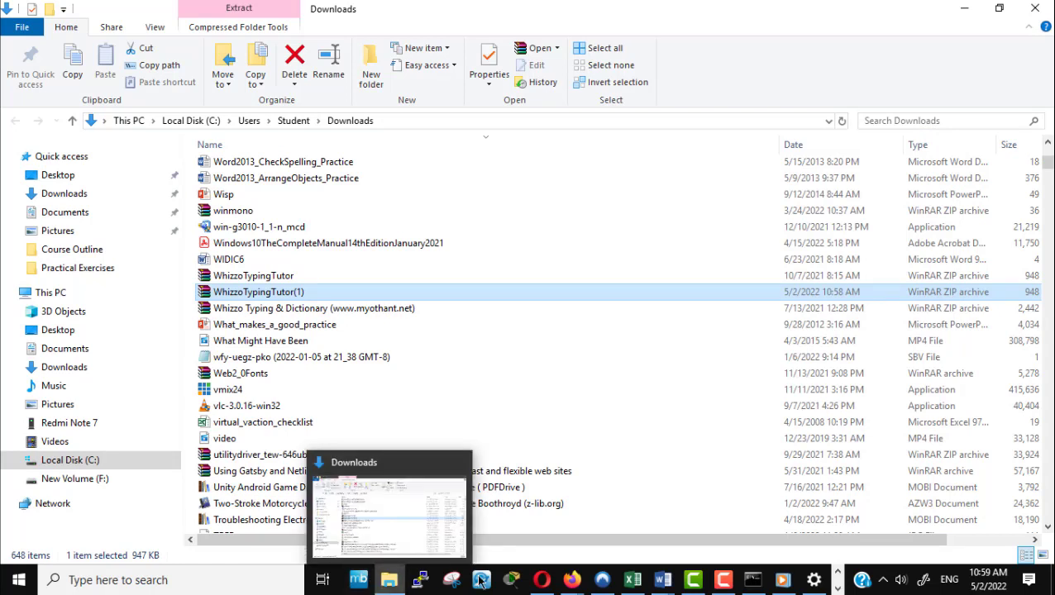
{"action": "mouse_move", "coordinate": [602, 583]}
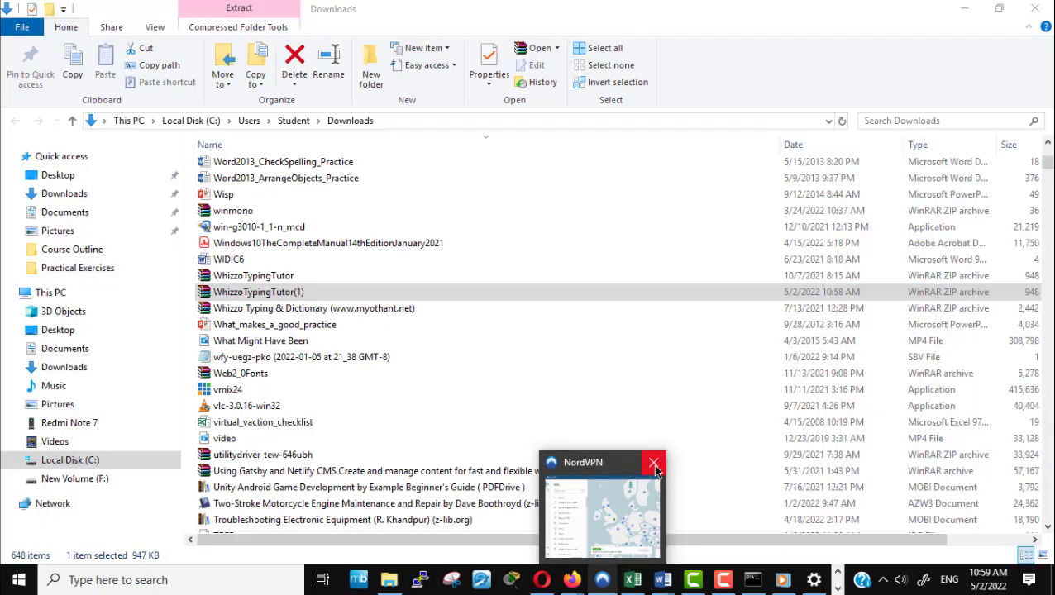
{"action": "left_click", "coordinate": [654, 468]}
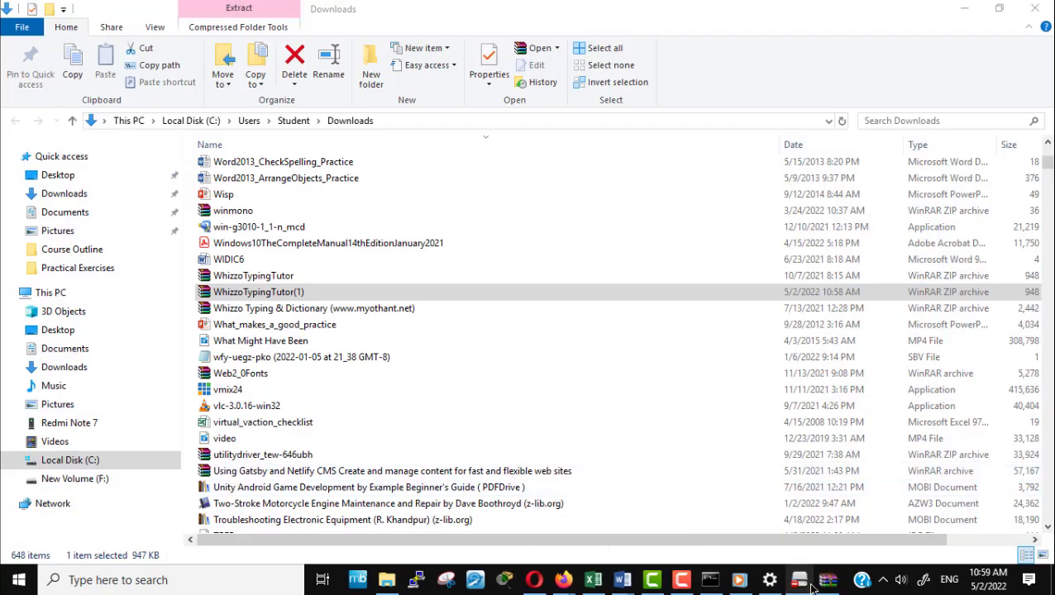
{"action": "left_click", "coordinate": [772, 457]}
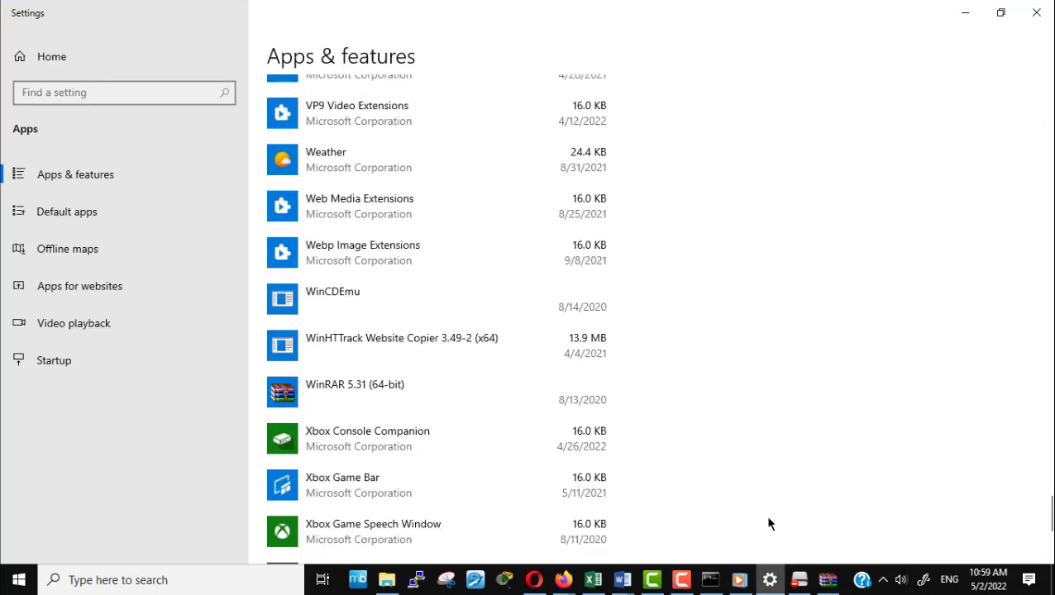
{"action": "left_click", "coordinate": [1024, 18]}
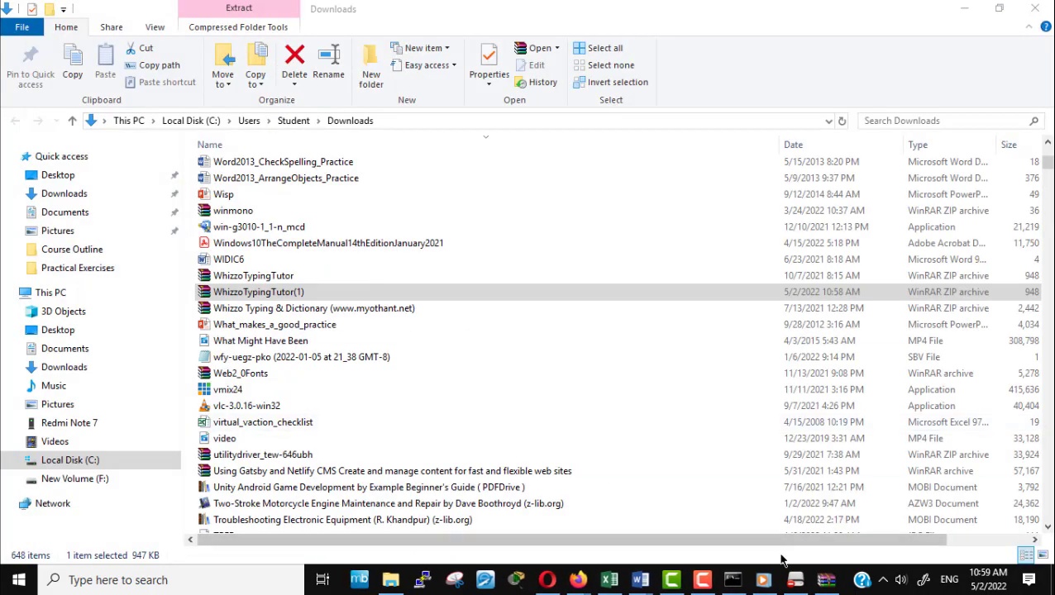
Step: Close the WinRAR archive window and force the unresponsive WhizzoTypingTutor uninstaller to close
{"action": "left_click", "coordinate": [797, 583]}
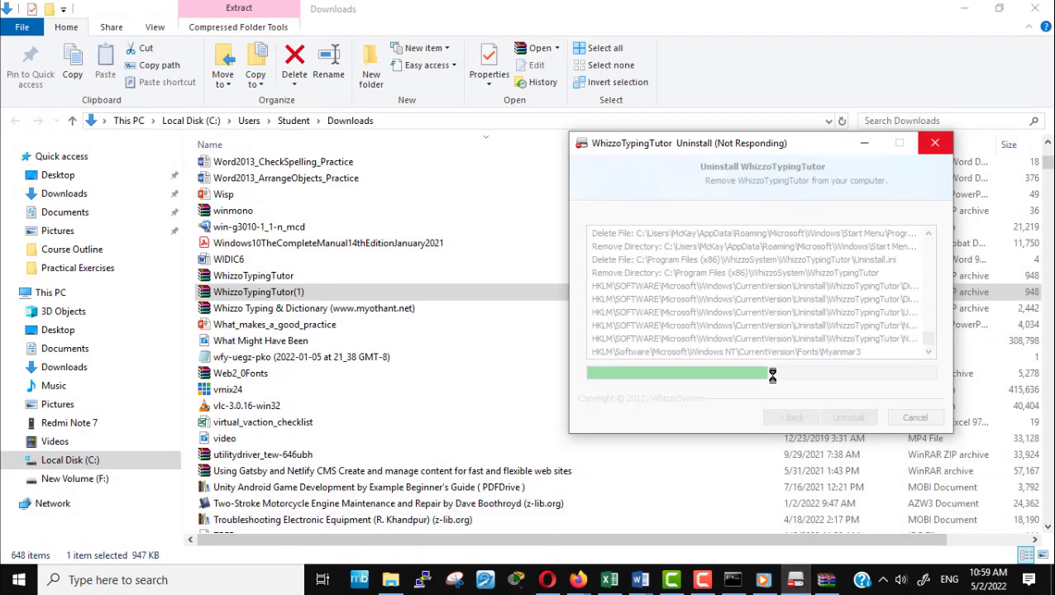
{"action": "left_click", "coordinate": [834, 585]}
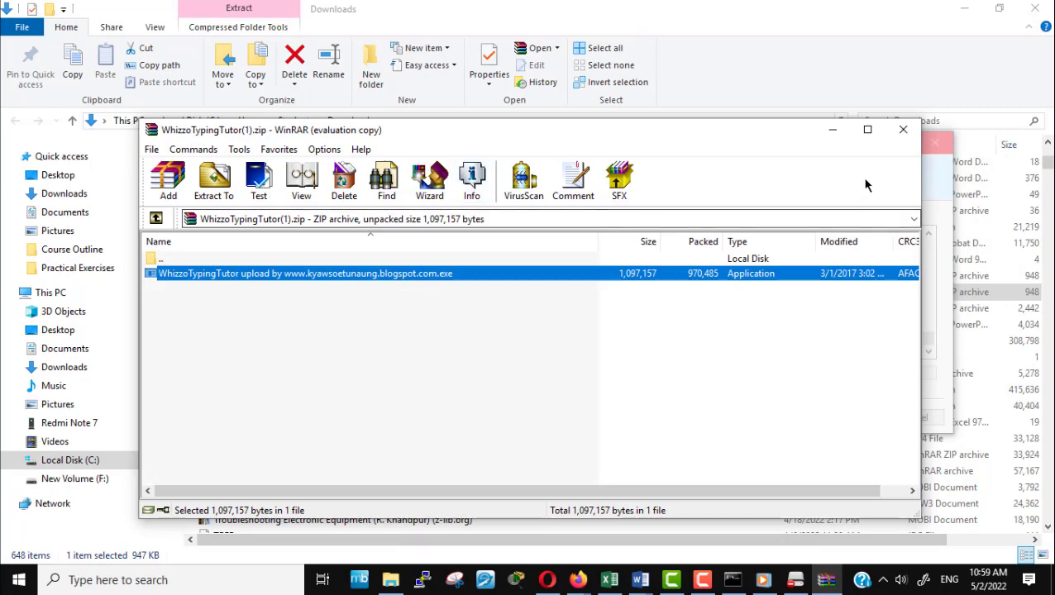
{"action": "left_click", "coordinate": [902, 132]}
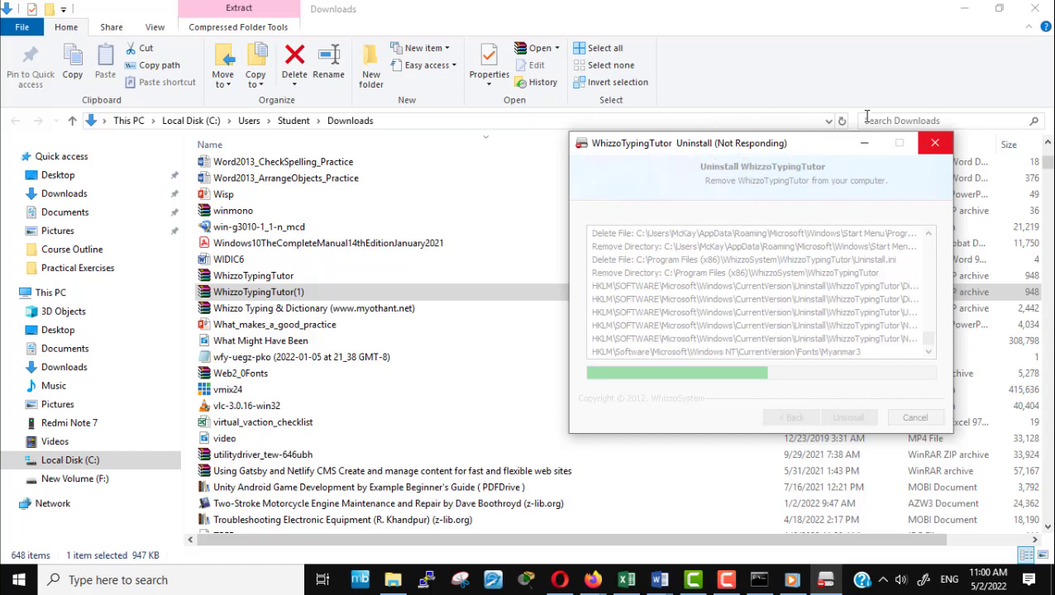
{"action": "left_click", "coordinate": [935, 146]}
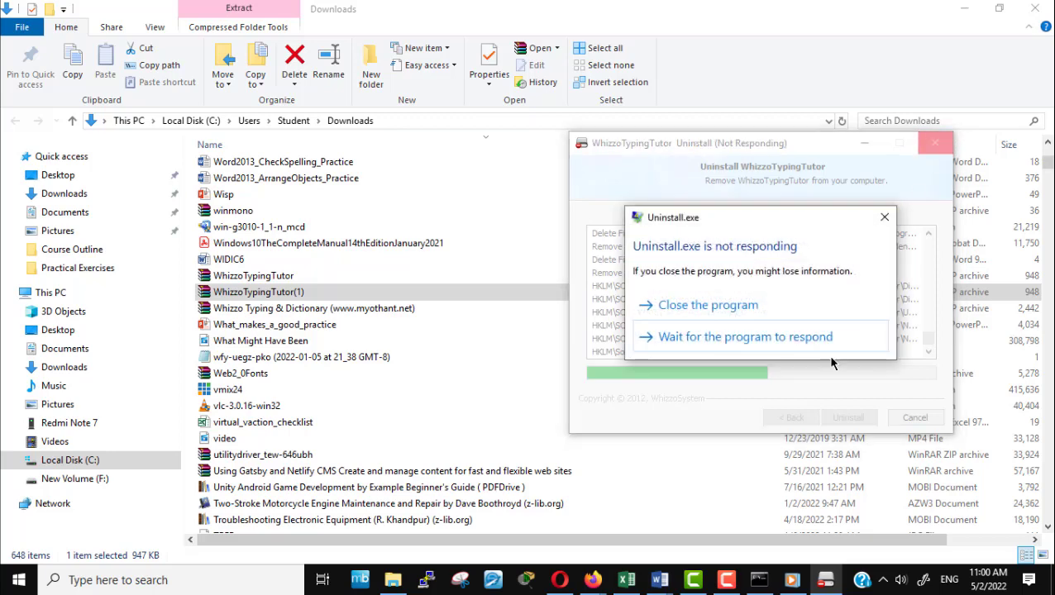
{"action": "left_click", "coordinate": [693, 305]}
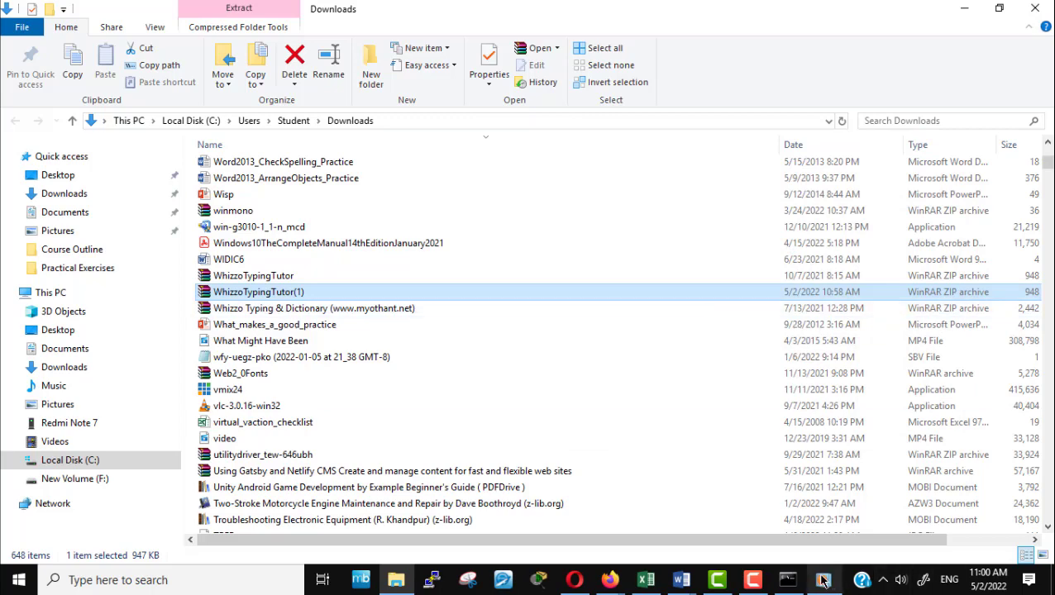
Step: Close the Command Prompt window and the open media player window
{"action": "left_click", "coordinate": [790, 581]}
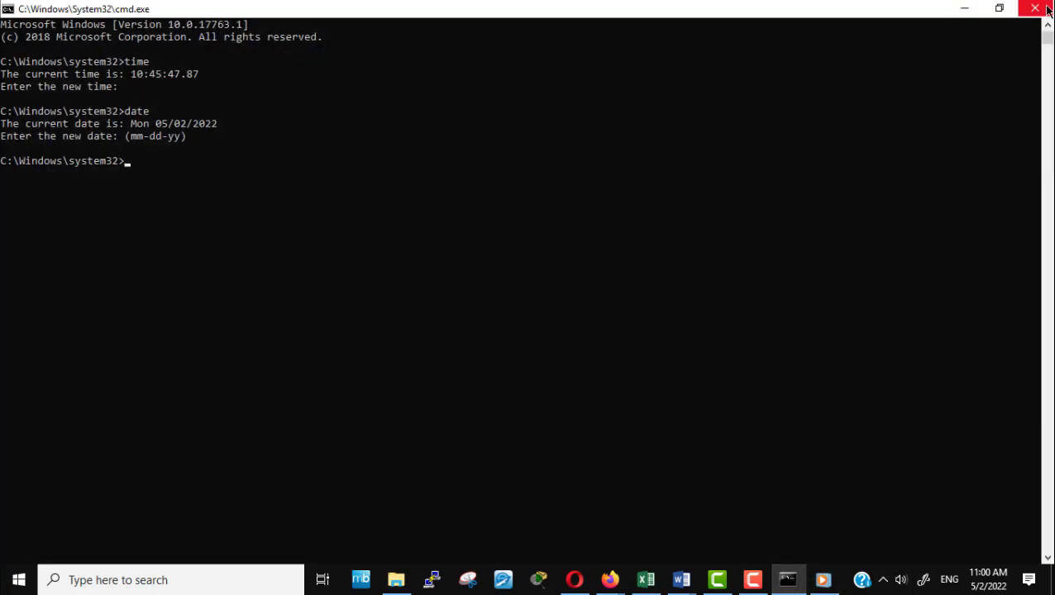
{"action": "left_click", "coordinate": [1038, 7]}
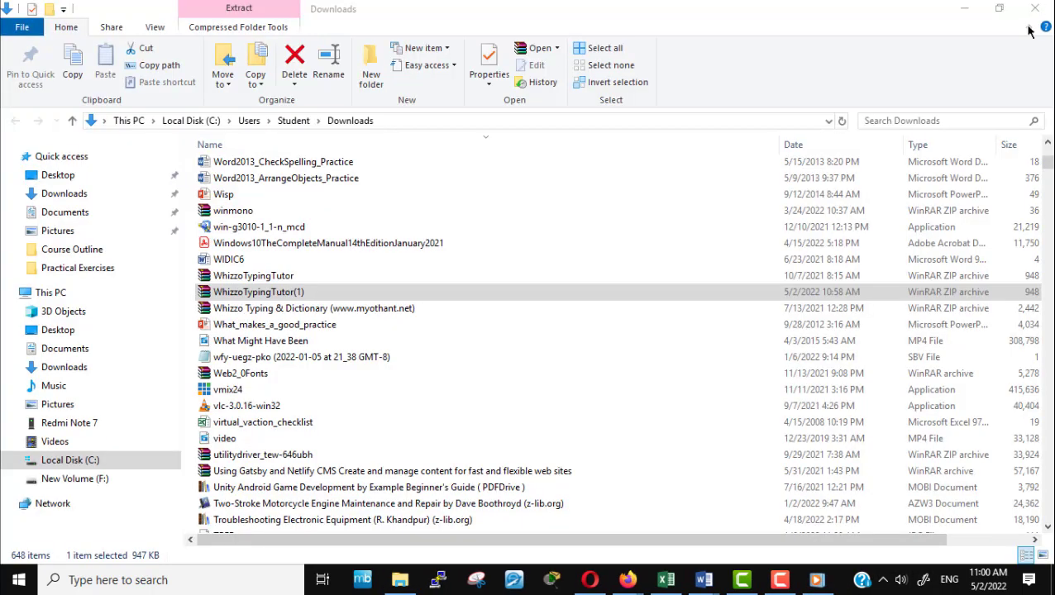
{"action": "left_click", "coordinate": [816, 579]}
{"action": "left_click", "coordinate": [928, 71]}
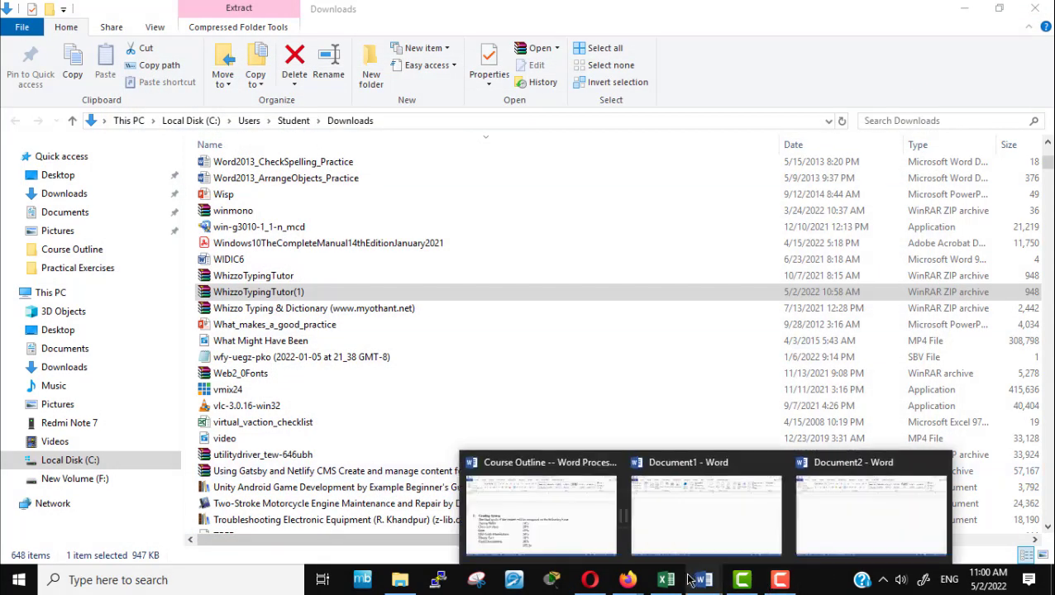
{"action": "mouse_move", "coordinate": [670, 582]}
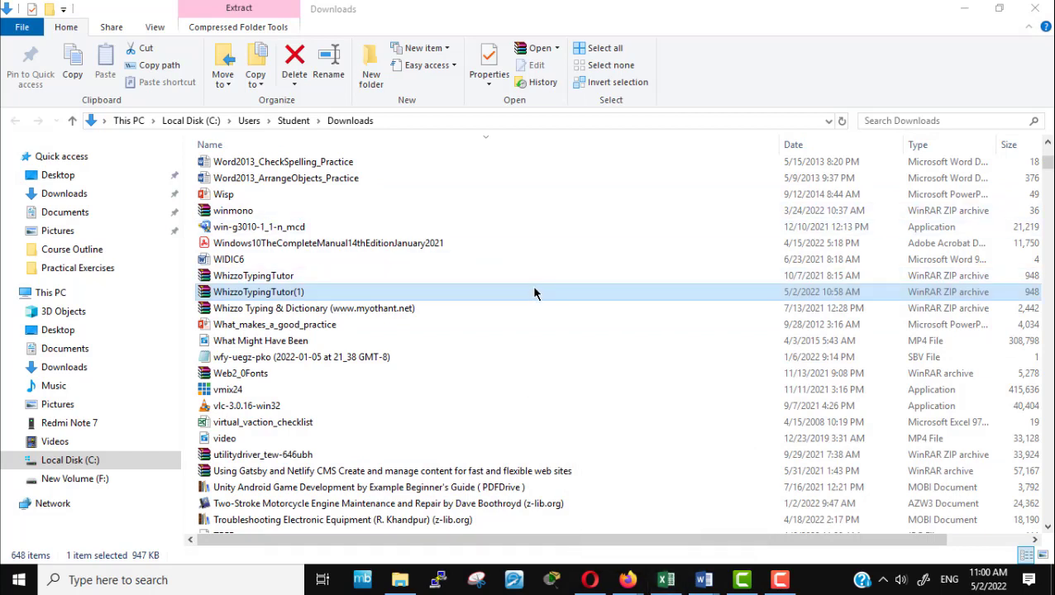
Step: Find and open the extracted WhizzoTypingTutor(1) folder in Downloads, and widen the Name column to show the installer's full file name
{"action": "left_click_drag", "start_coordinate": [1047, 164], "coordinate": [1046, 137]}
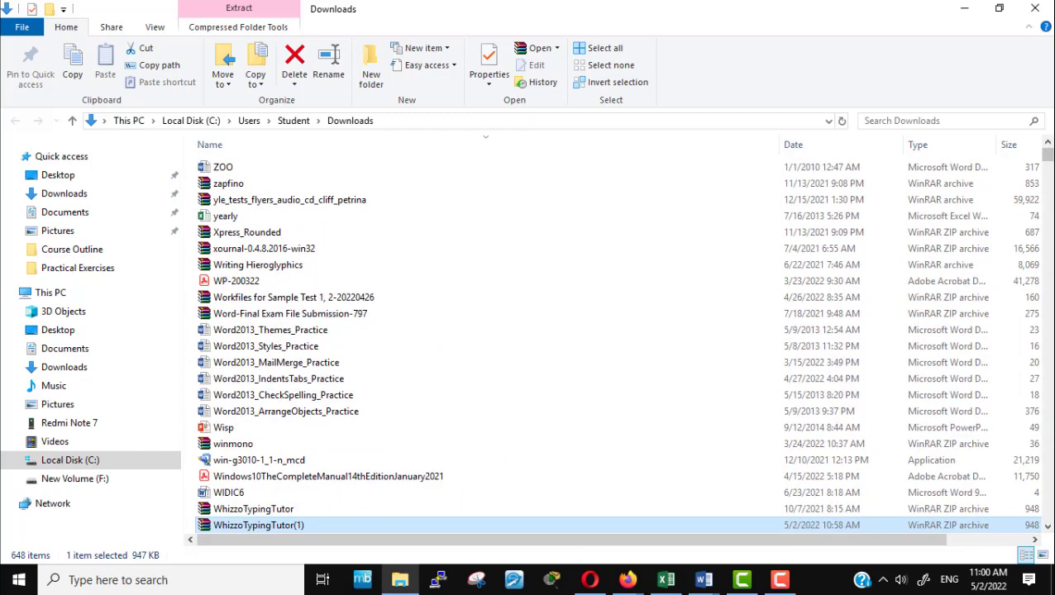
{"action": "left_click_drag", "start_coordinate": [1047, 161], "coordinate": [1040, 436]}
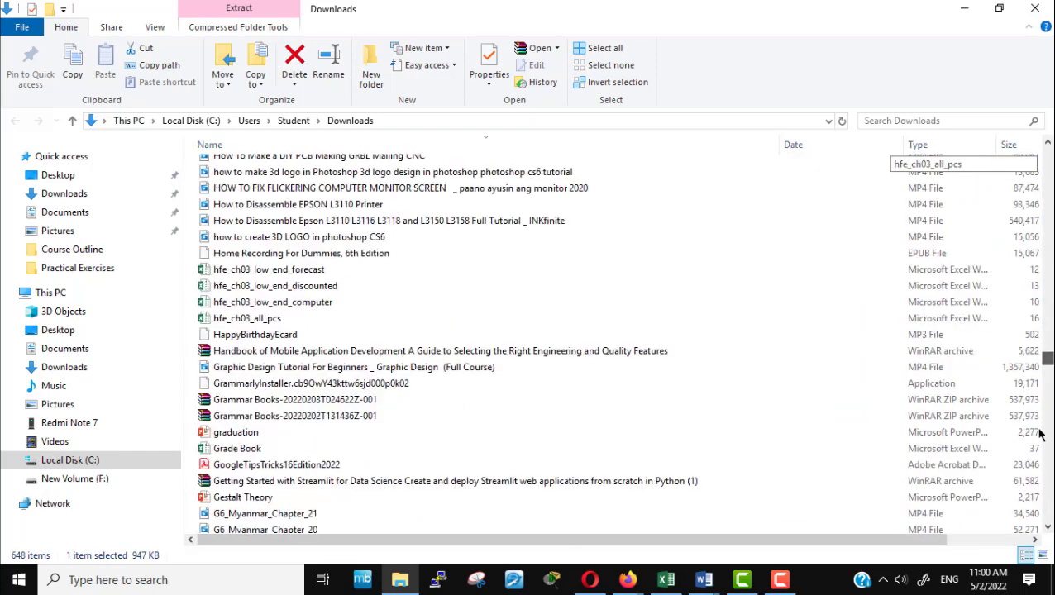
{"action": "left_click_drag", "start_coordinate": [1050, 378], "coordinate": [1048, 506]}
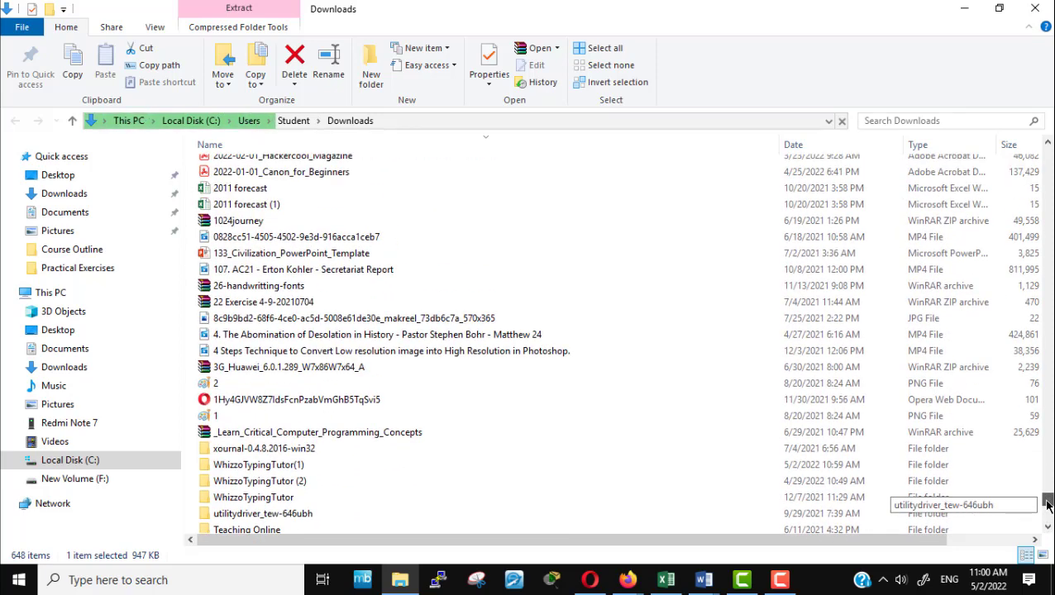
{"action": "left_click", "coordinate": [278, 466]}
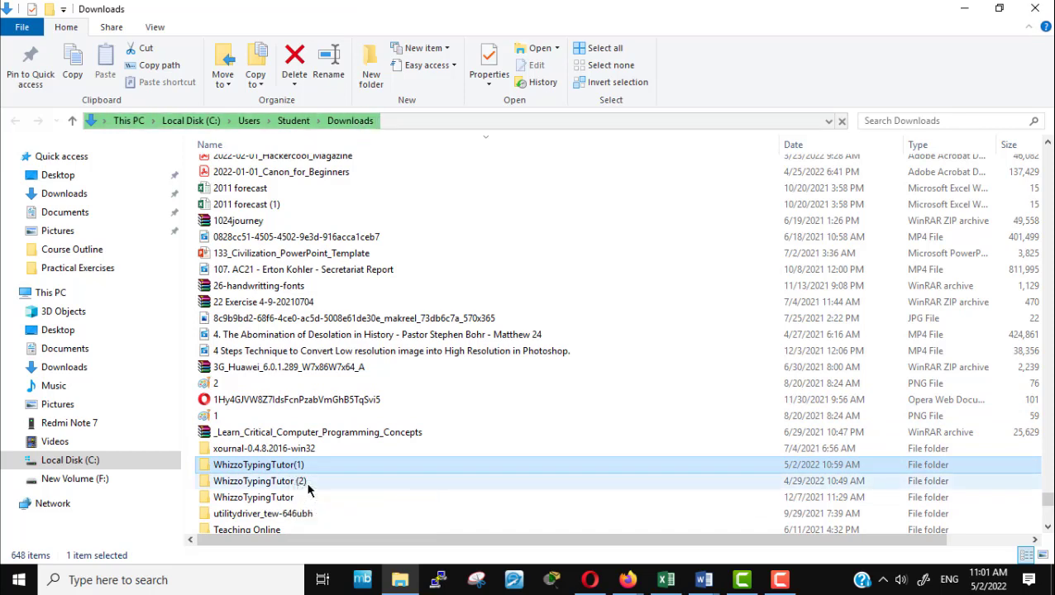
{"action": "left_click", "coordinate": [284, 502]}
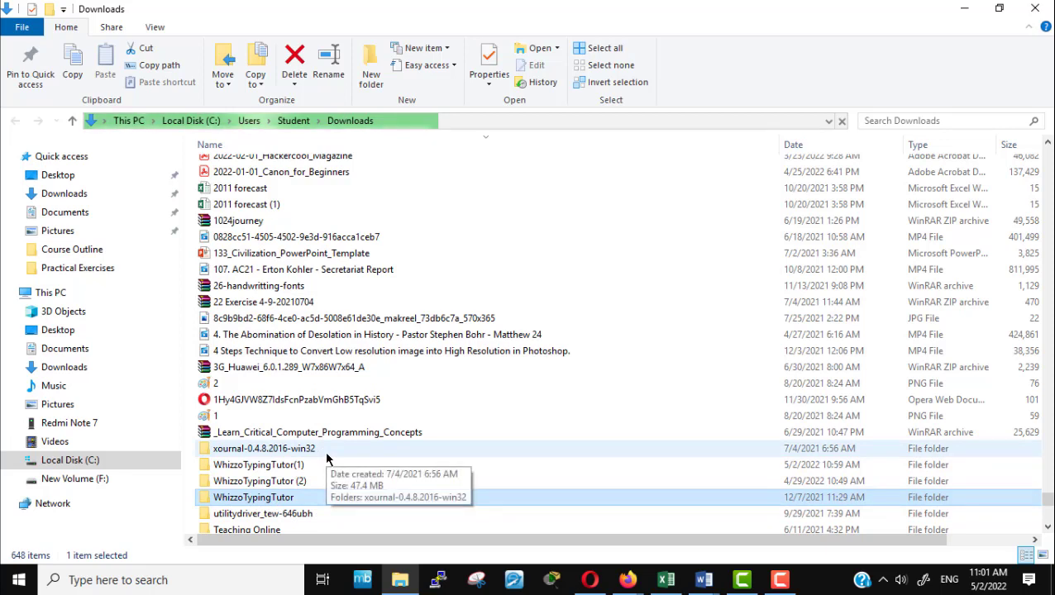
{"action": "double_click", "coordinate": [286, 466]}
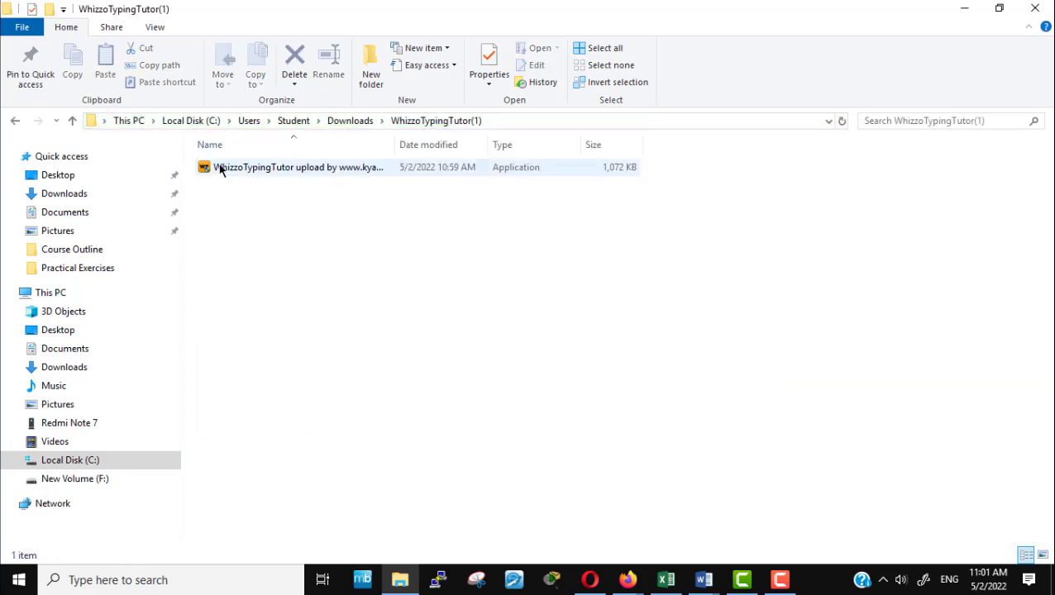
{"action": "left_click", "coordinate": [220, 168]}
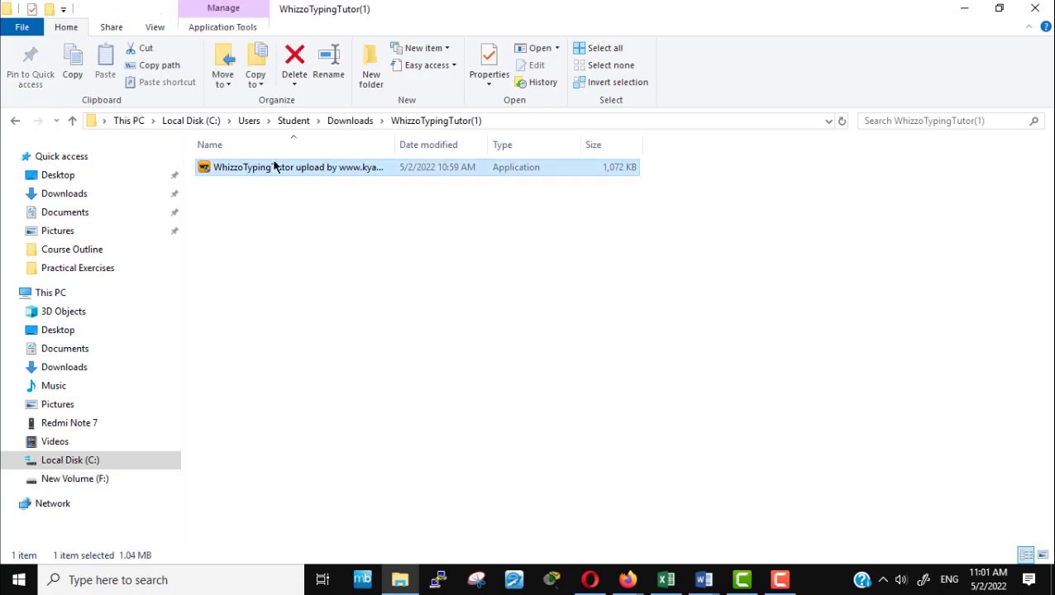
{"action": "left_click_drag", "start_coordinate": [397, 141], "coordinate": [585, 168]}
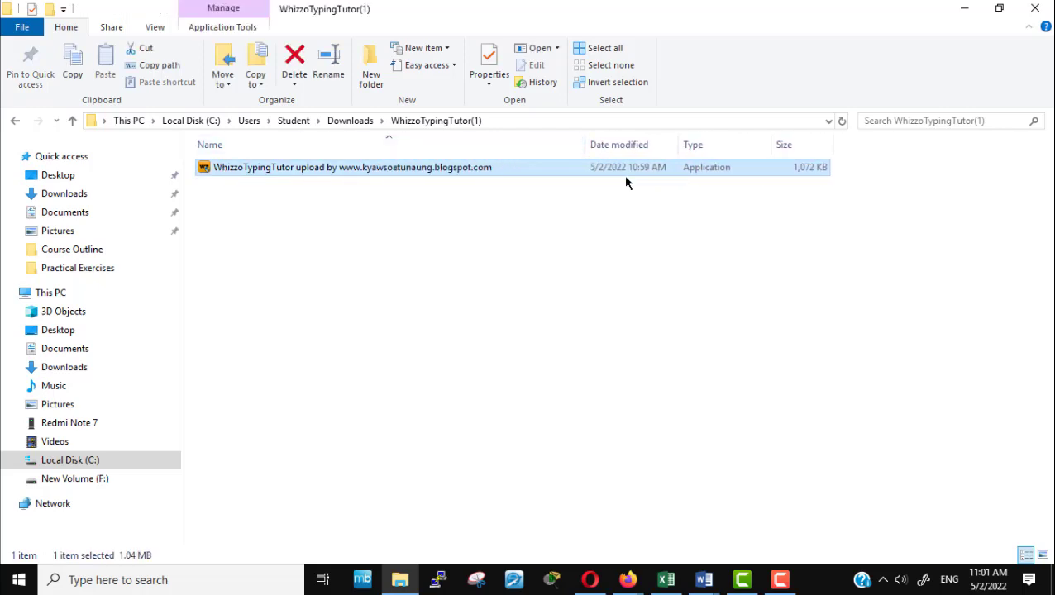
Step: Run the WhizzoTypingTutor installer and start the installation with the default destination folder, Start Menu folder and desktop icon
{"action": "double_click", "coordinate": [249, 170]}
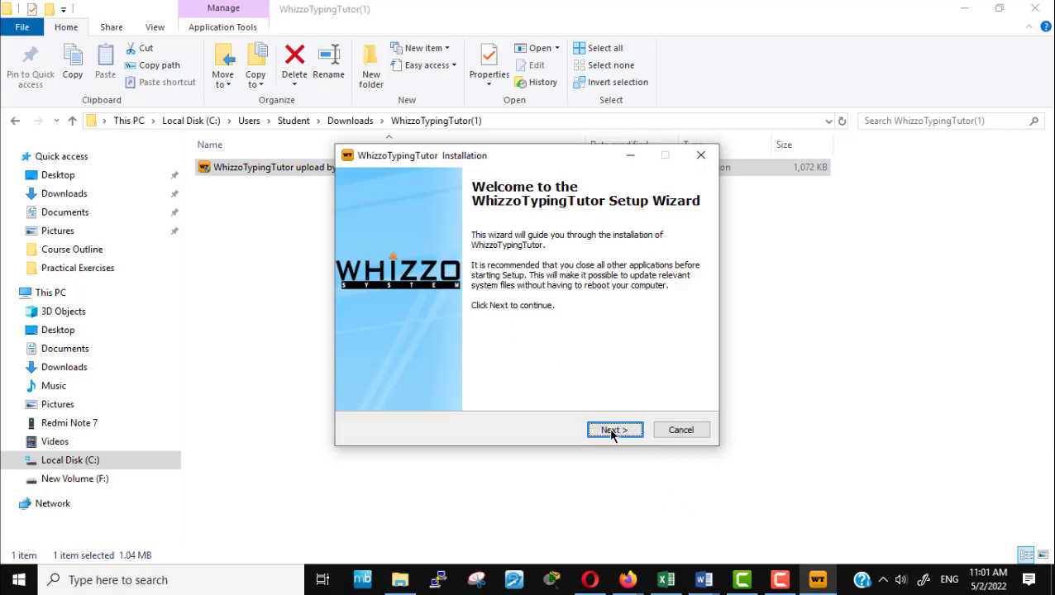
{"action": "left_click", "coordinate": [612, 430]}
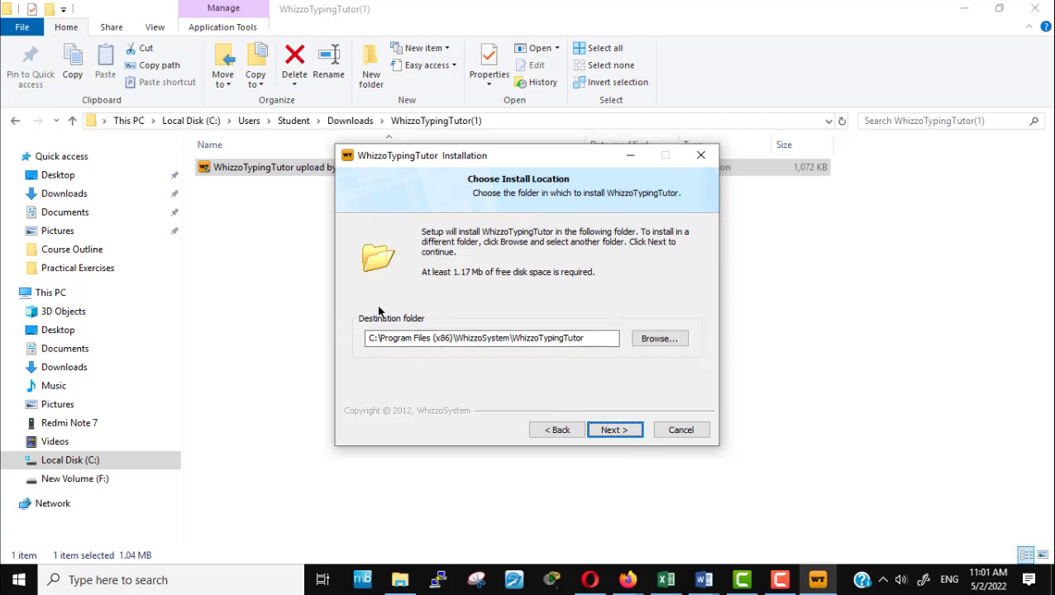
{"action": "left_click", "coordinate": [615, 433]}
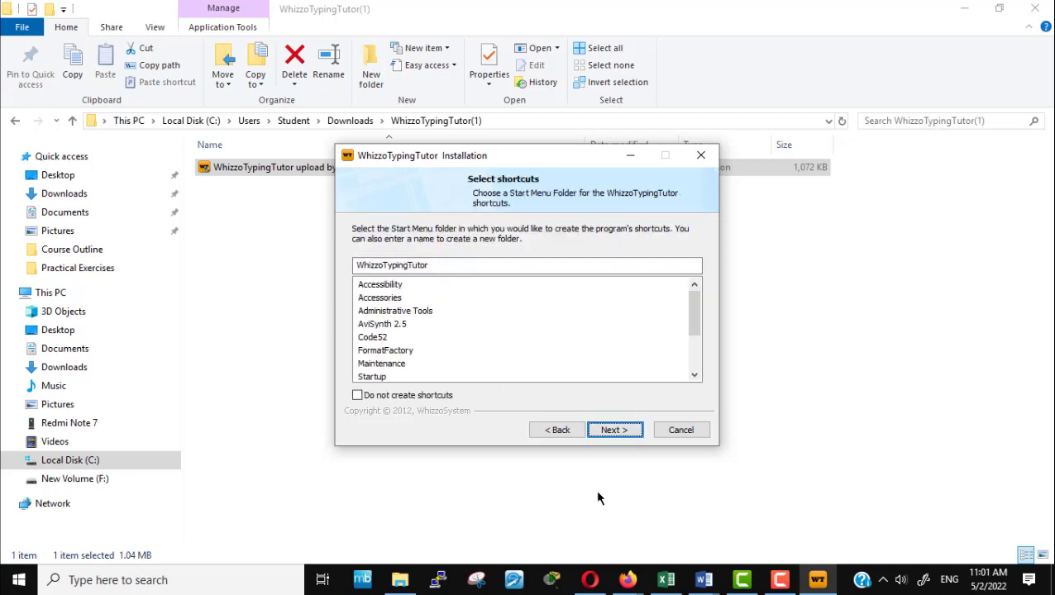
{"action": "left_click", "coordinate": [613, 431]}
{"action": "left_click", "coordinate": [612, 430]}
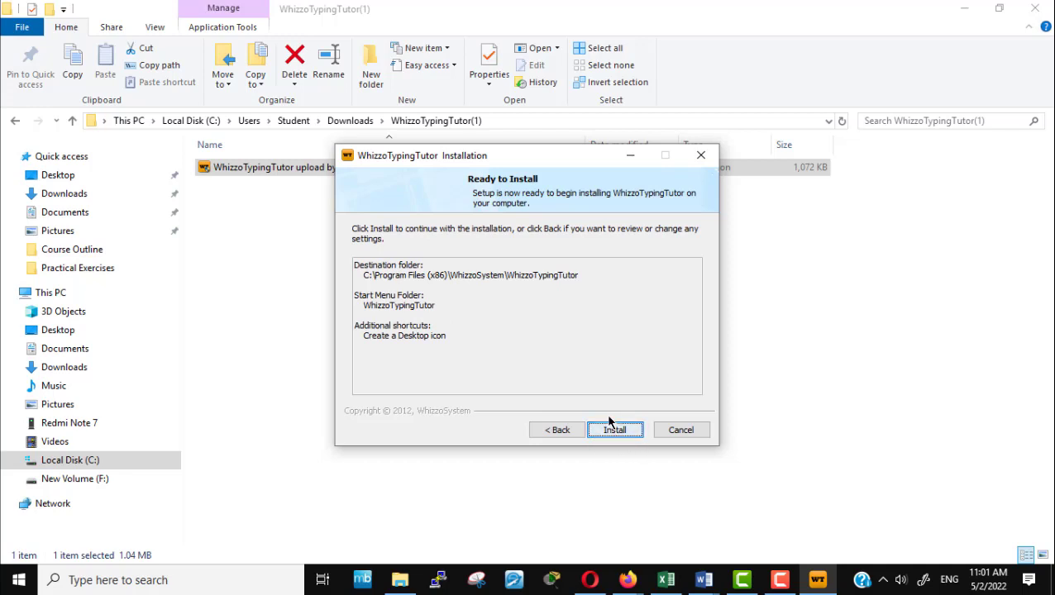
{"action": "left_click", "coordinate": [620, 430]}
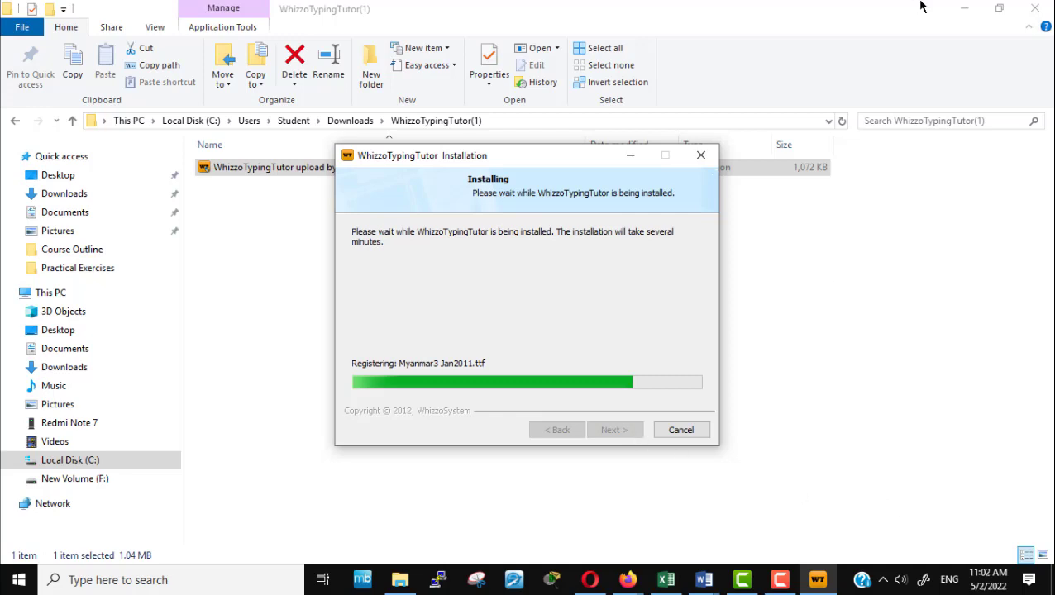
Step: Minimize the WhizzoTypingTutor(1) folder and browser windows, and move the installer window clear of the desktop icons
{"action": "left_click", "coordinate": [965, 7]}
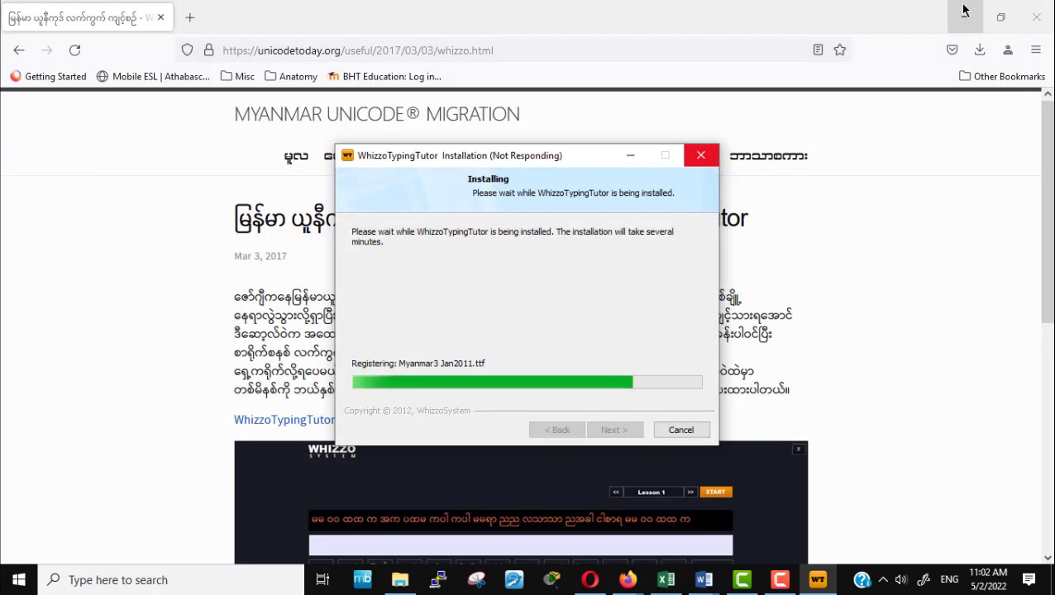
{"action": "left_click", "coordinate": [971, 18]}
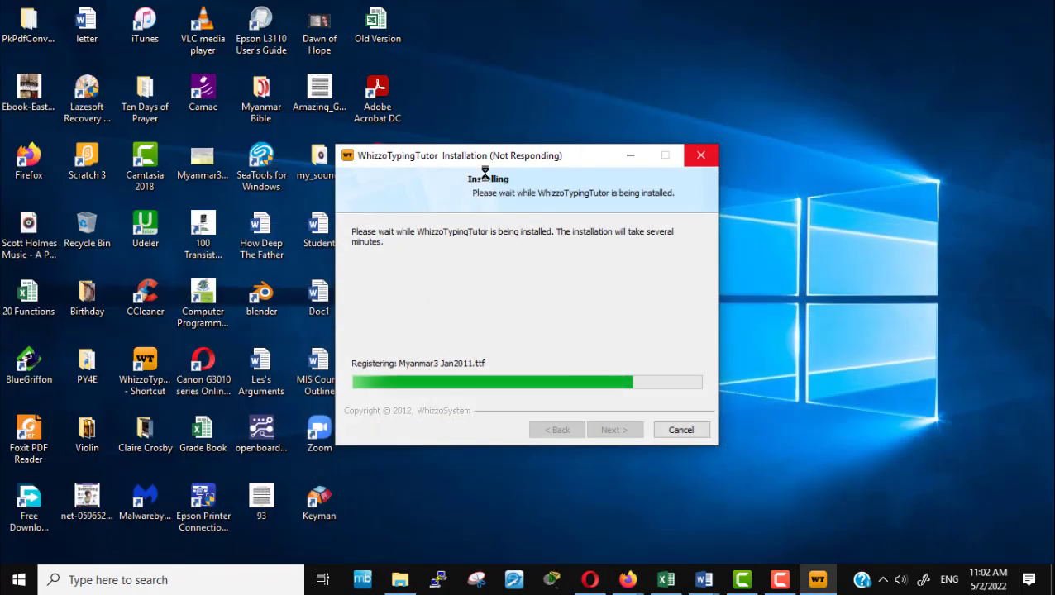
{"action": "left_click_drag", "start_coordinate": [523, 163], "coordinate": [736, 125]}
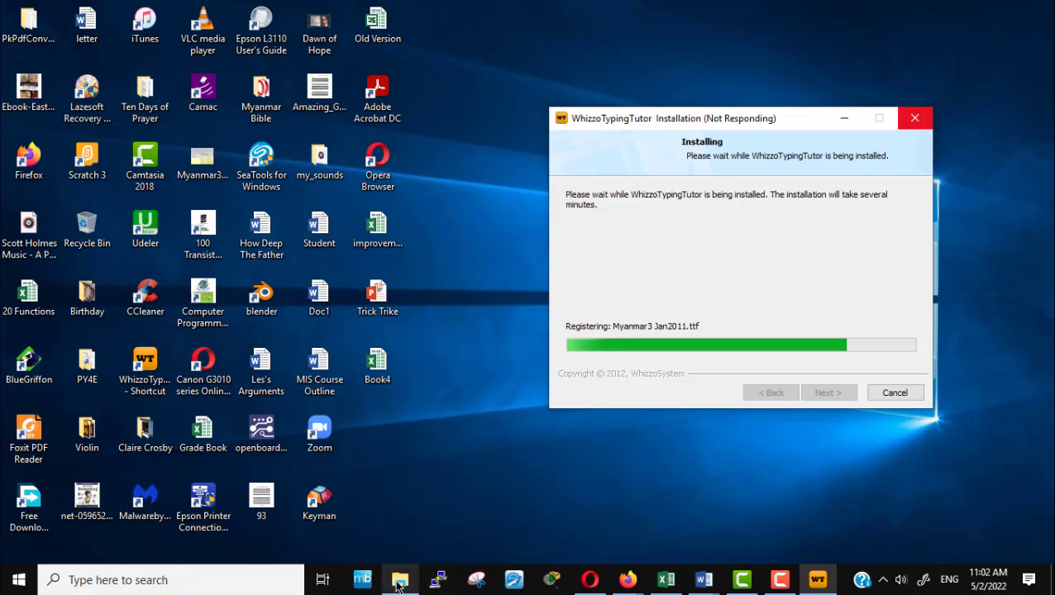
Step: Close the WhizzoTypingTutor(1) folder window, the Firefox window with the Whizzo download page and the open Excel workbook
{"action": "mouse_move", "coordinate": [398, 584]}
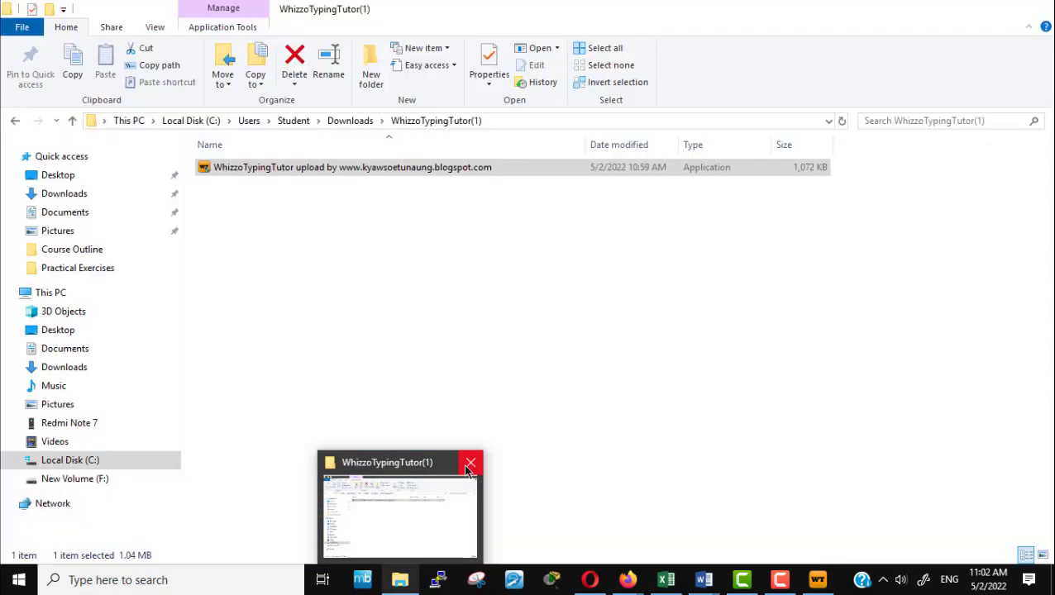
{"action": "left_click", "coordinate": [466, 465]}
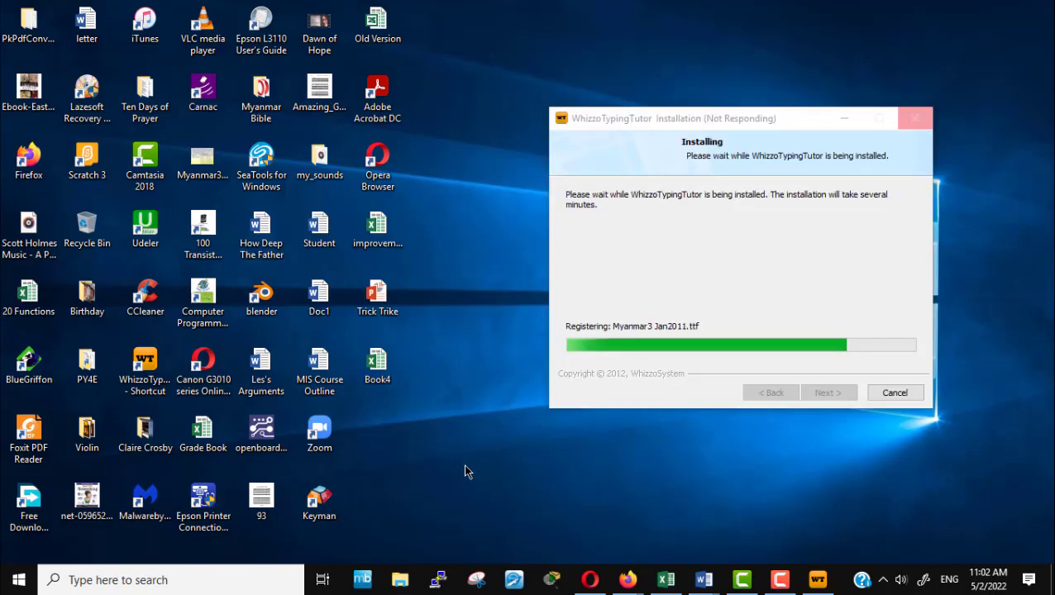
{"action": "left_click", "coordinate": [706, 251]}
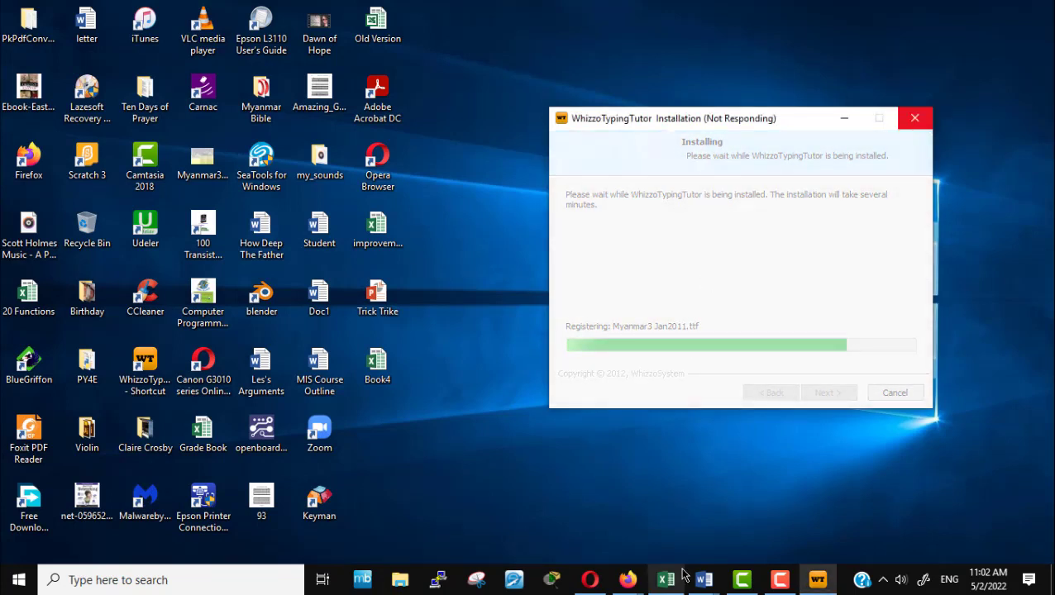
{"action": "mouse_move", "coordinate": [633, 588]}
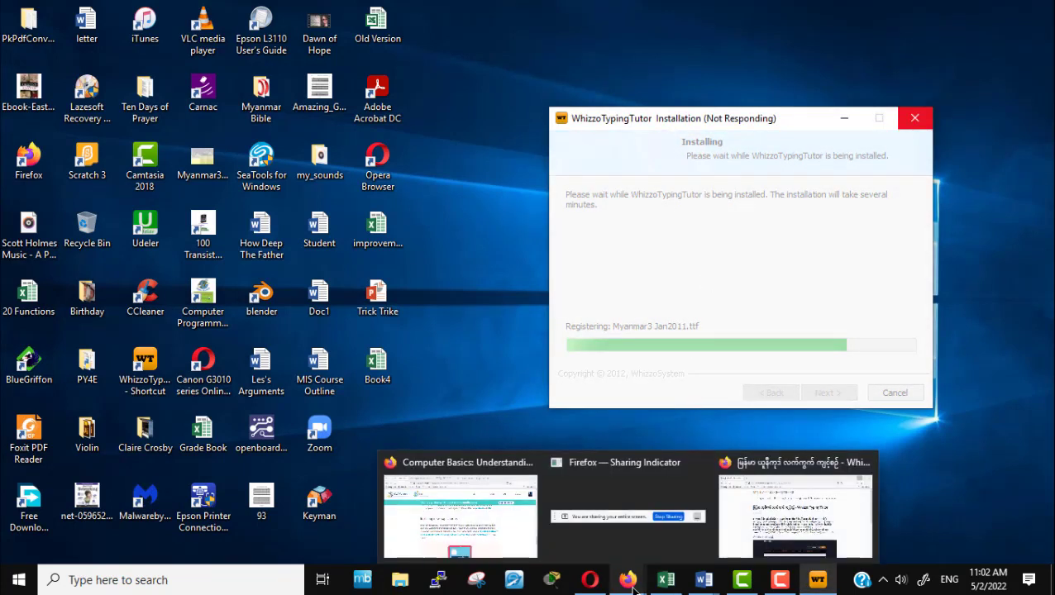
{"action": "left_click", "coordinate": [866, 464]}
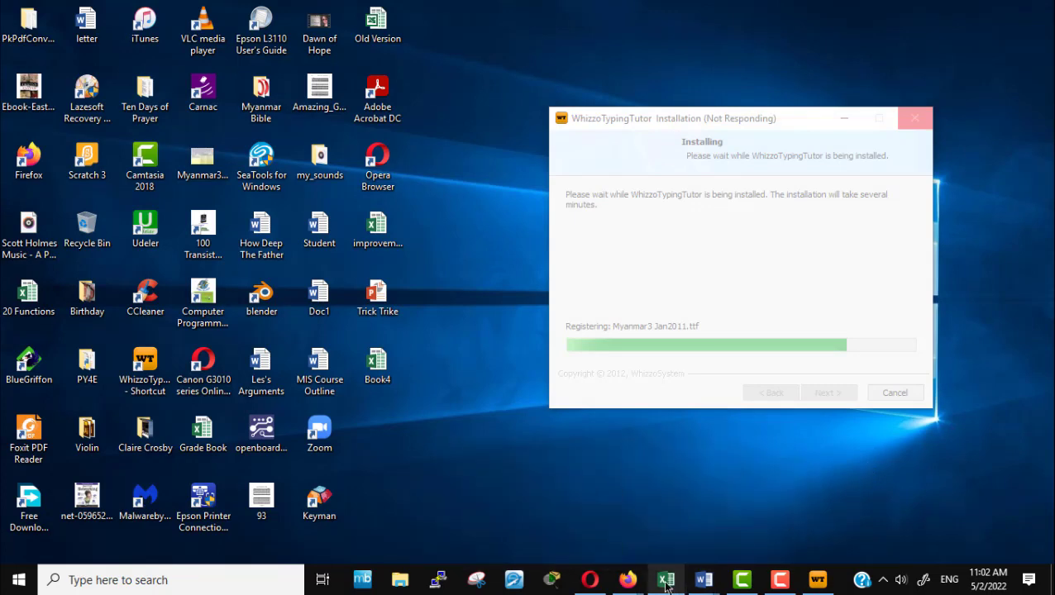
{"action": "mouse_move", "coordinate": [672, 578]}
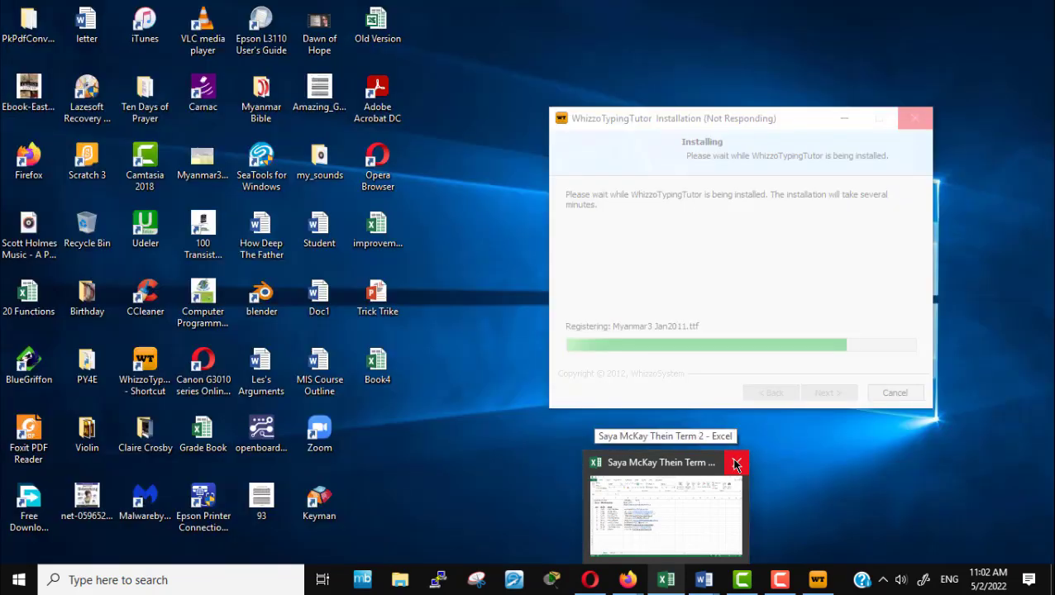
{"action": "left_click", "coordinate": [736, 465]}
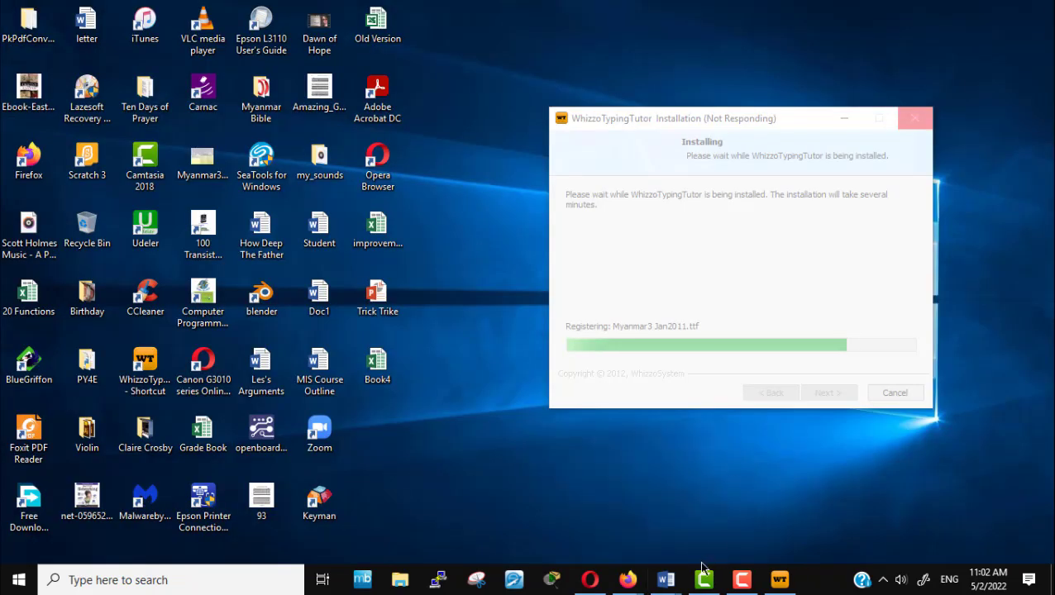
Step: Force the unresponsive WhizzoTypingTutor installer to close
{"action": "left_click", "coordinate": [772, 122]}
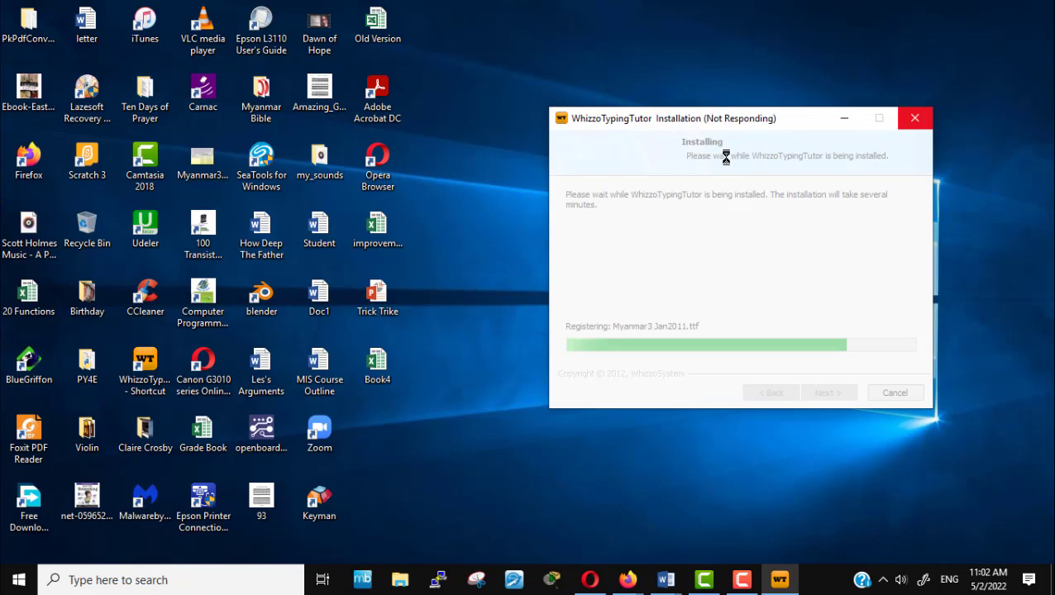
{"action": "left_click", "coordinate": [915, 120]}
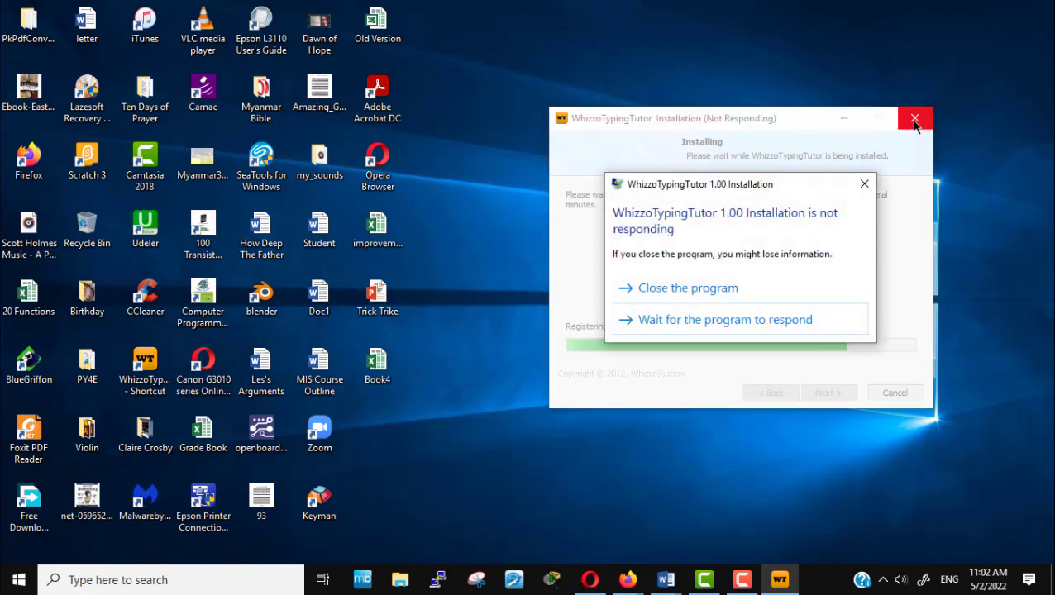
{"action": "left_click", "coordinate": [708, 287]}
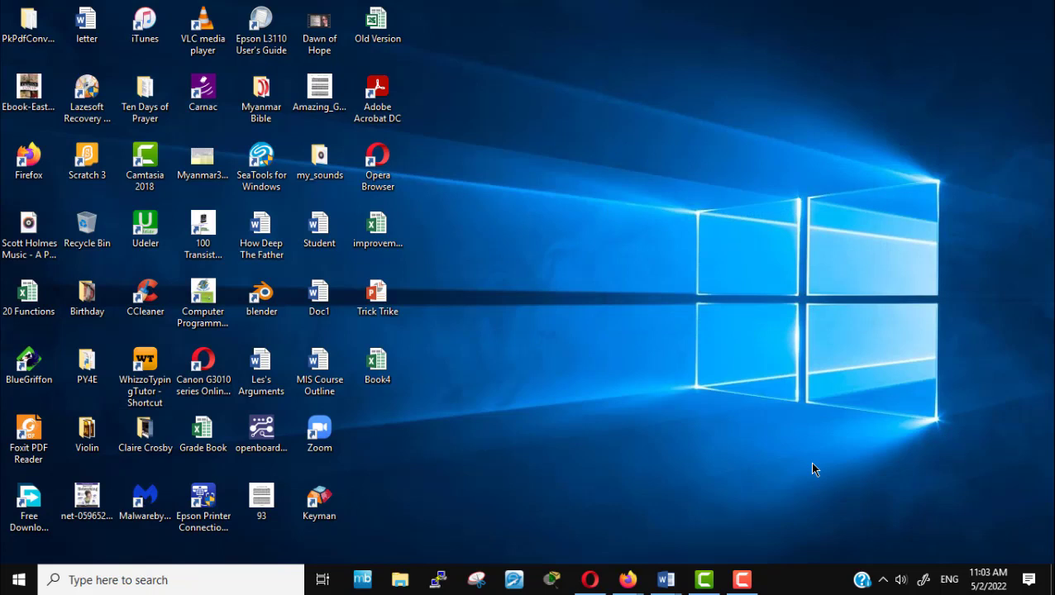
Step: Launch WhizzoTypingTutor from its desktop shortcut, start it to show the Lesson 1 typing screen, and exit the program
{"action": "left_click", "coordinate": [143, 356]}
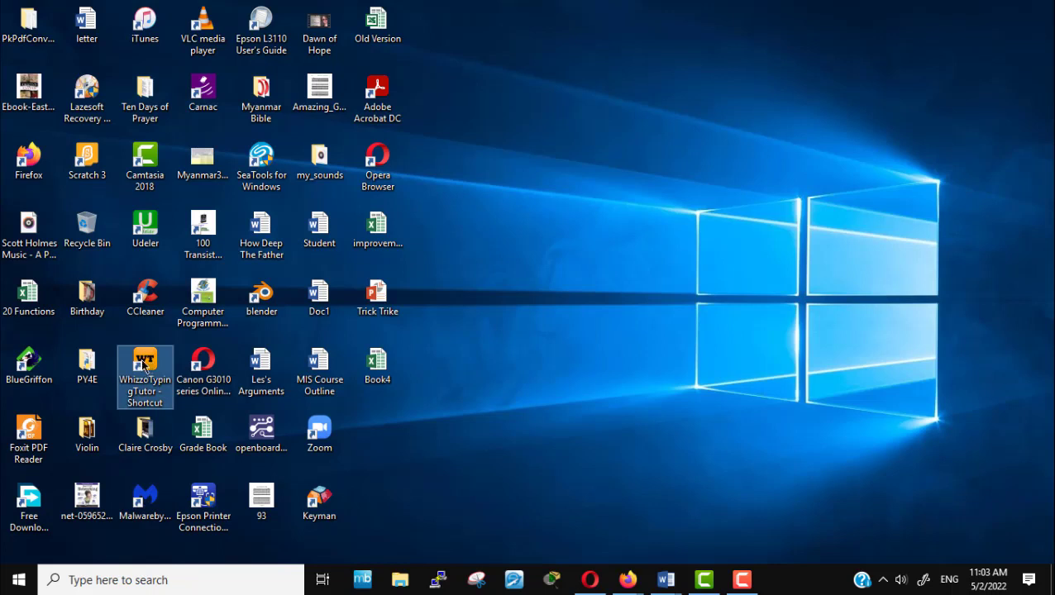
{"action": "double_click", "coordinate": [146, 364]}
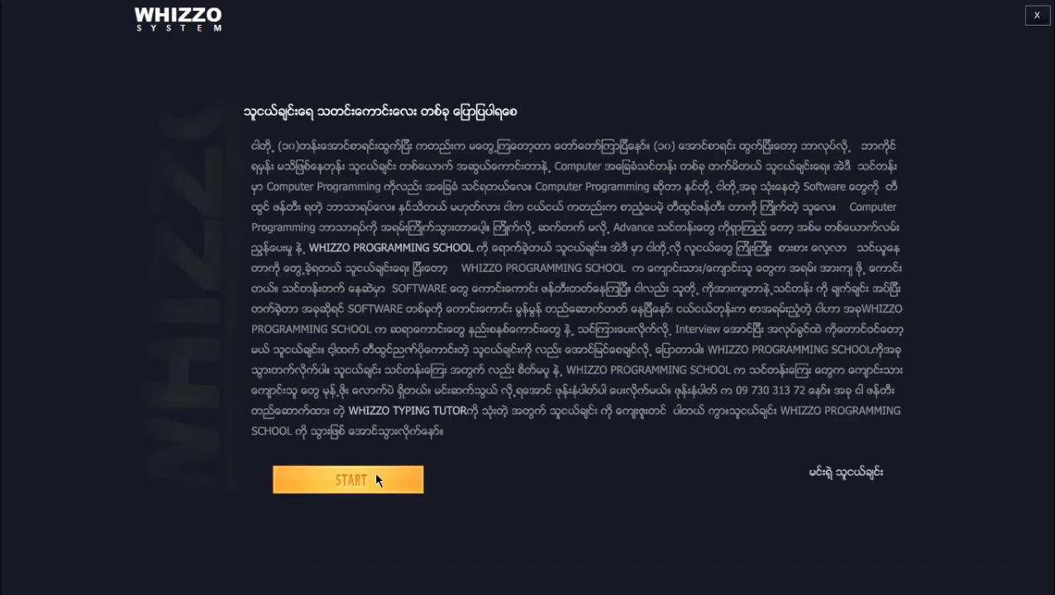
{"action": "left_click", "coordinate": [376, 481]}
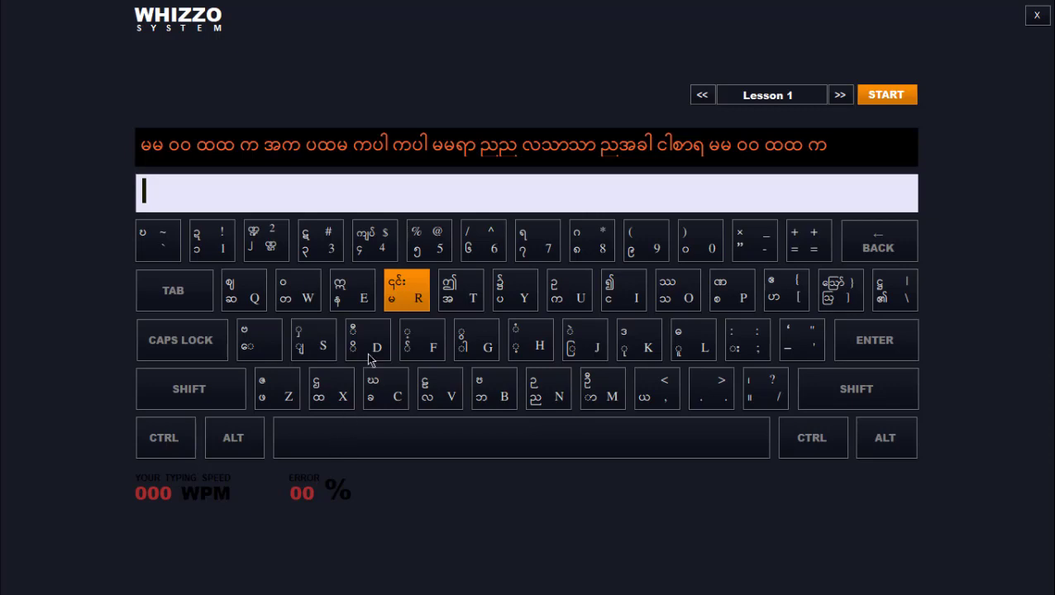
{"action": "left_click", "coordinate": [1046, 16]}
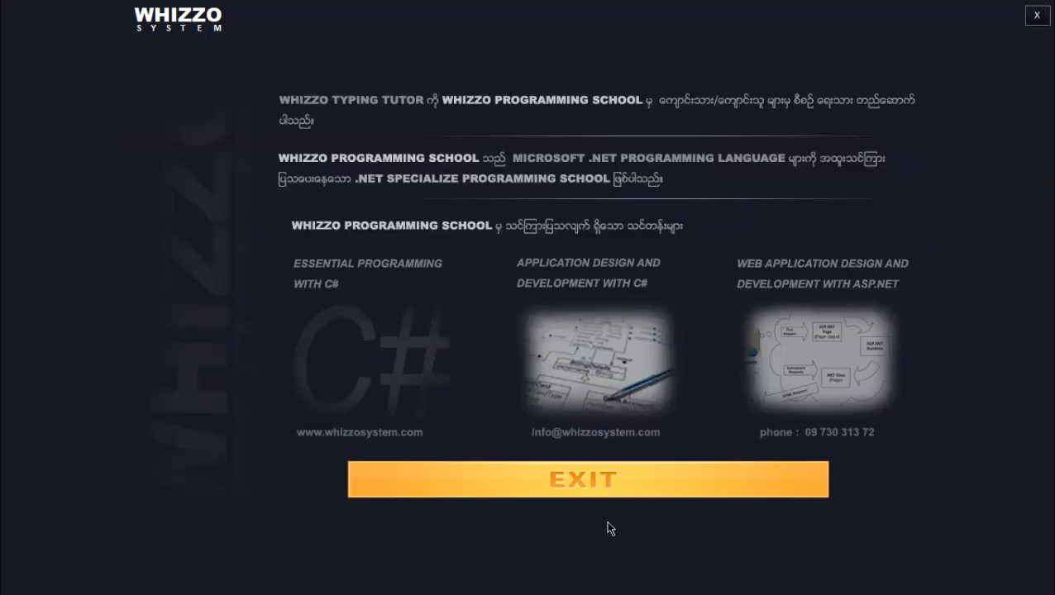
{"action": "left_click", "coordinate": [604, 478]}
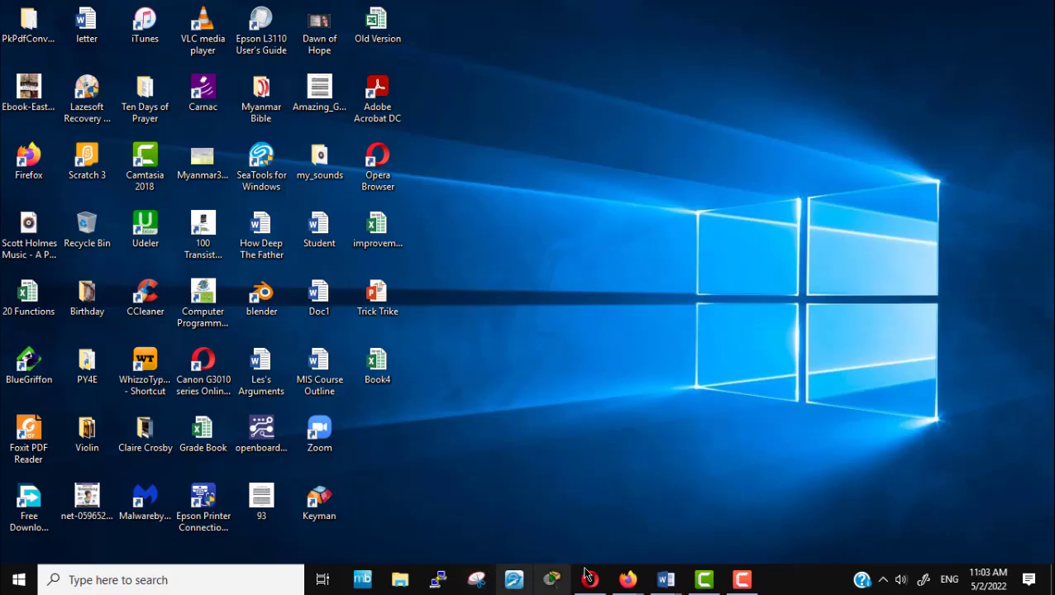
Step: Switch to Firefox, return to the MS Word, Summer 2022 course page and open the Computer Parts quiz under Class 2
{"action": "mouse_move", "coordinate": [629, 586]}
{"action": "left_click", "coordinate": [577, 530]}
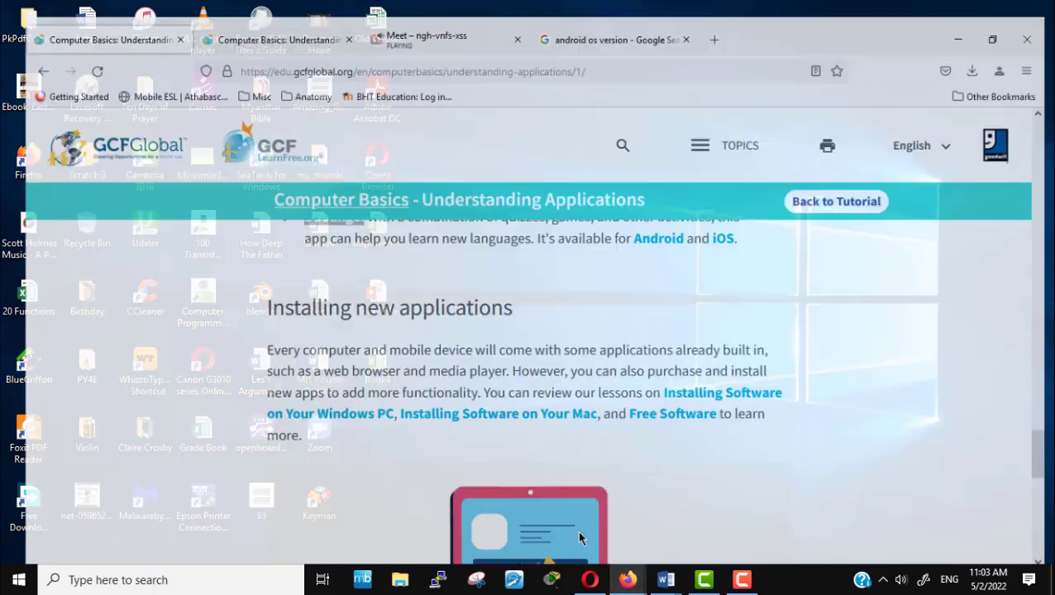
{"action": "left_click", "coordinate": [19, 50]}
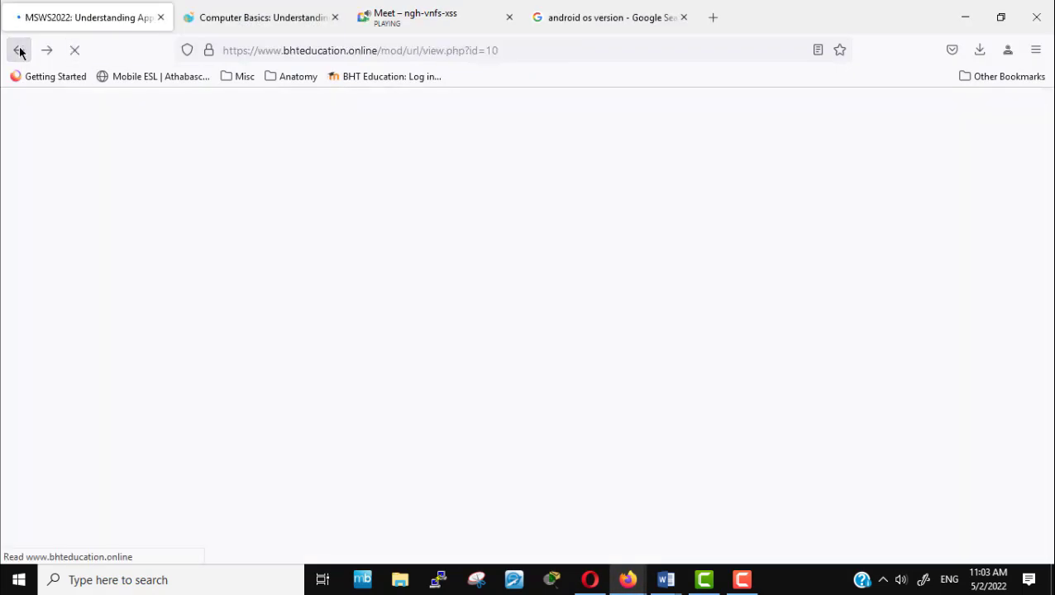
{"action": "left_click", "coordinate": [19, 50]}
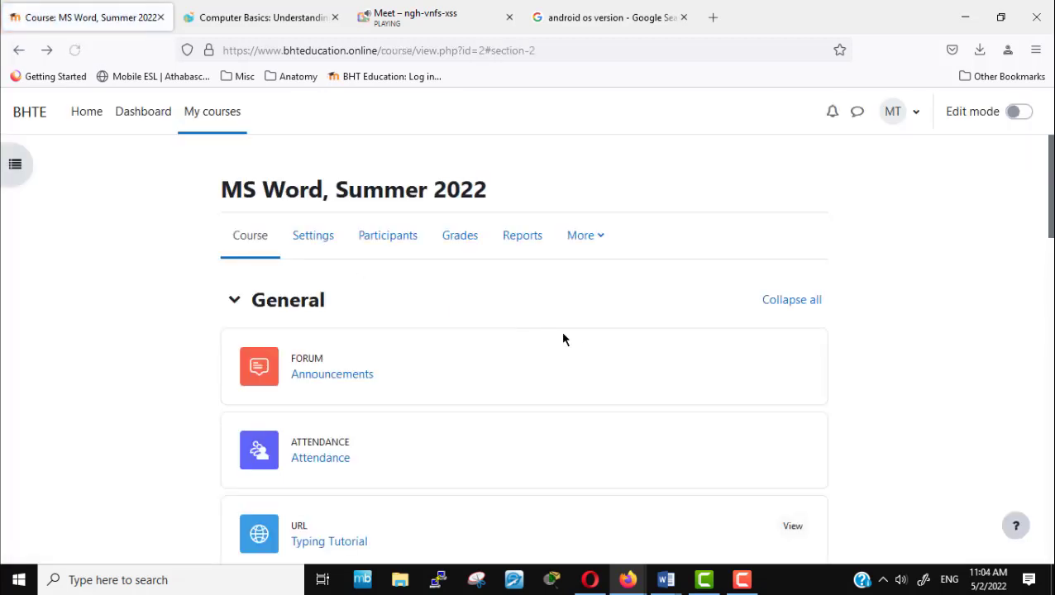
{"action": "scroll", "coordinate": [568, 341], "scroll_direction": "down", "scroll_amount": 5}
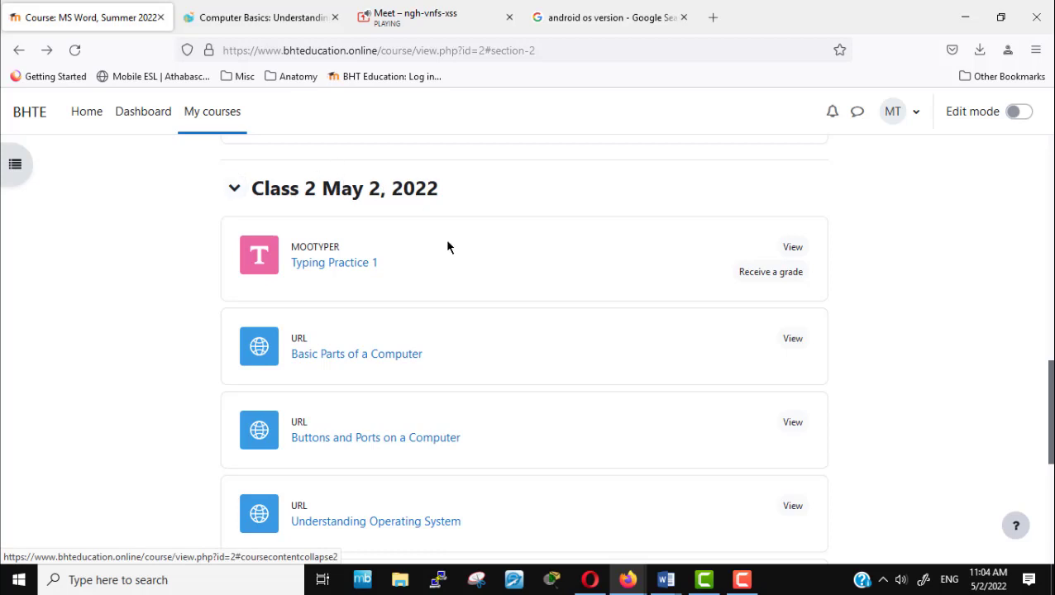
{"action": "scroll", "coordinate": [478, 268], "scroll_direction": "down", "scroll_amount": 3}
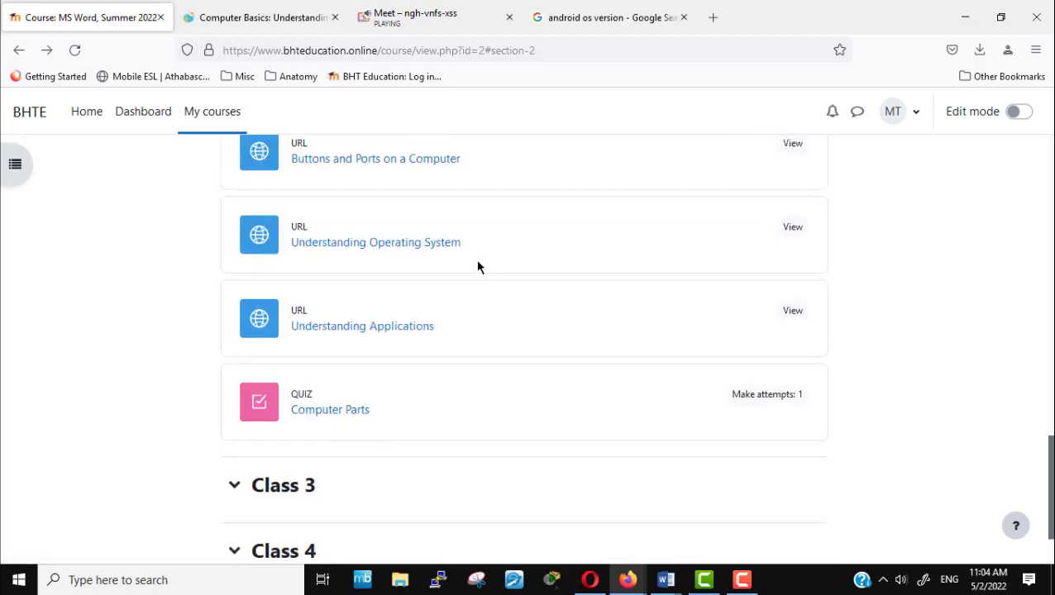
{"action": "left_click", "coordinate": [325, 416]}
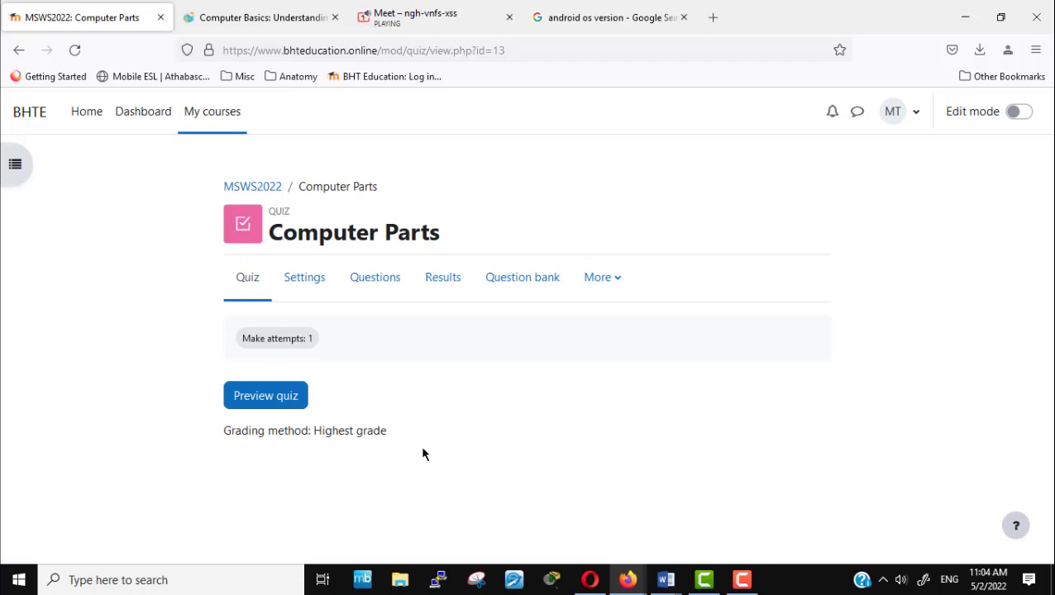
Step: Start a preview of the Computer Parts quiz, stop it loading, and switch the course role to Student
{"action": "left_click", "coordinate": [266, 401]}
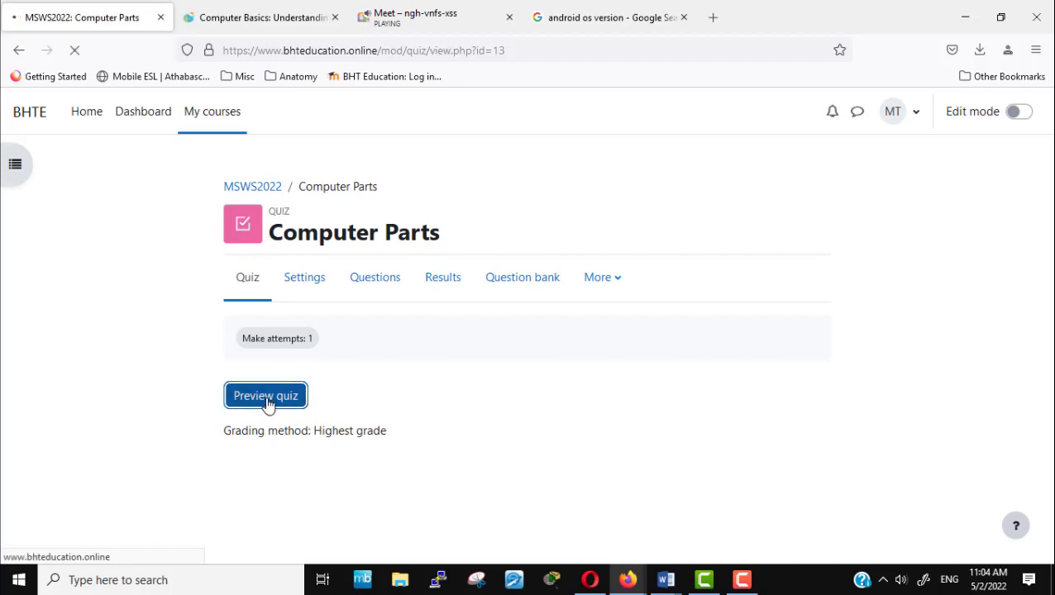
{"action": "left_click", "coordinate": [76, 49]}
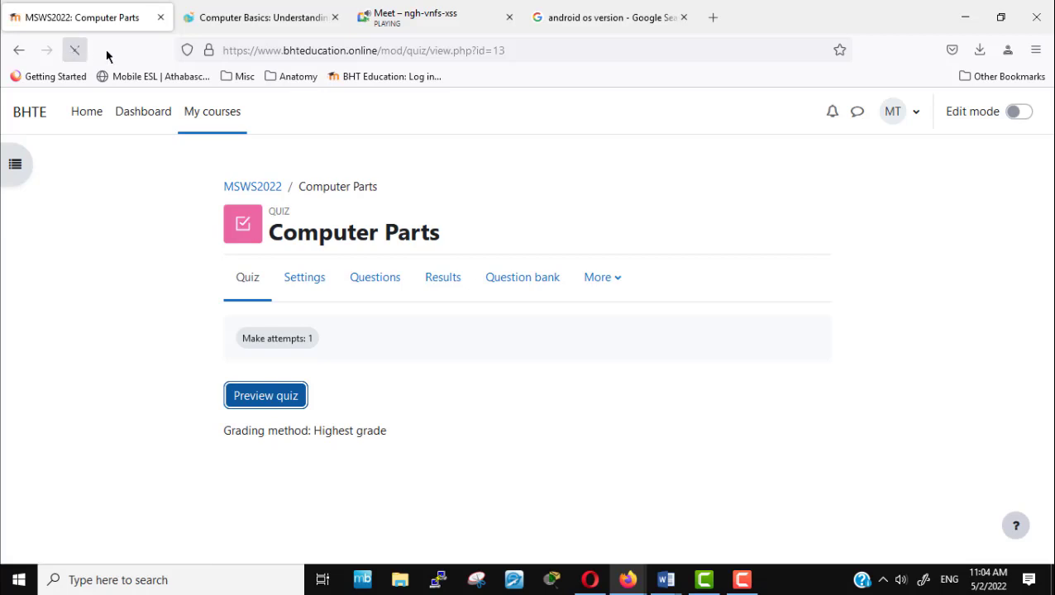
{"action": "left_click", "coordinate": [916, 110]}
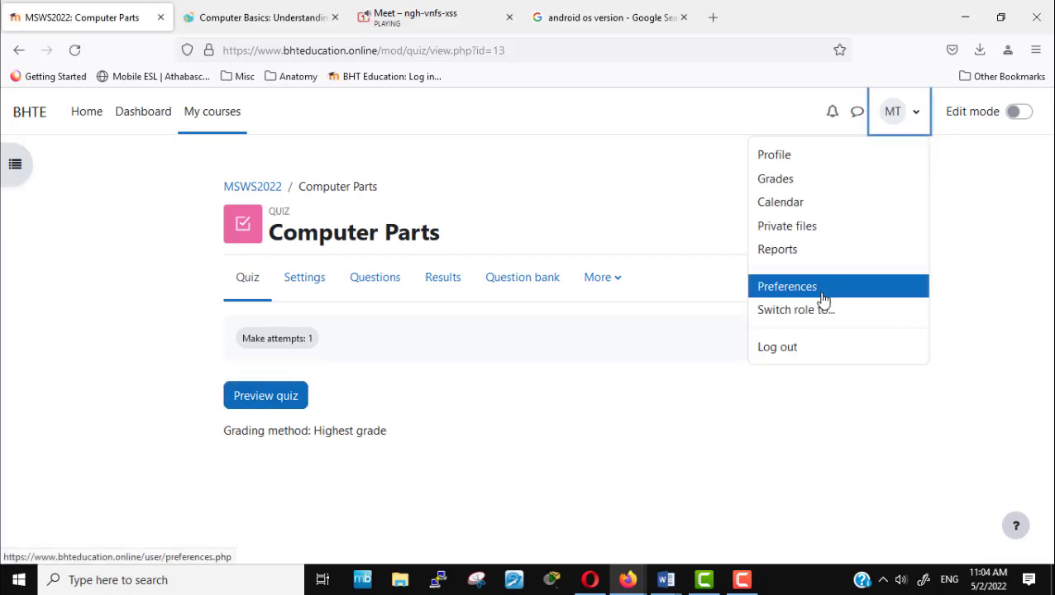
{"action": "left_click", "coordinate": [811, 315]}
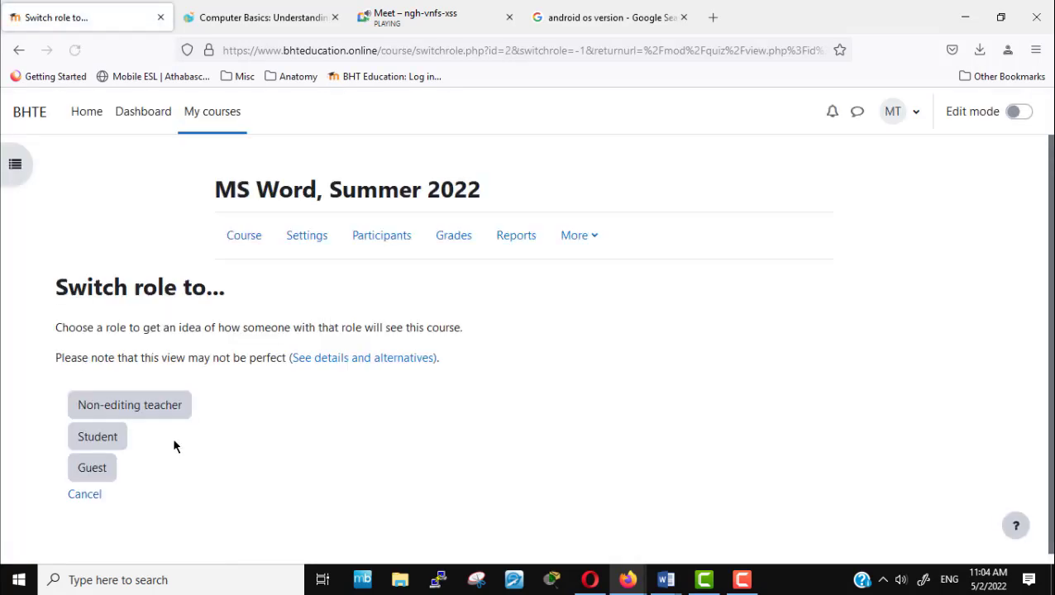
{"action": "left_click", "coordinate": [97, 439]}
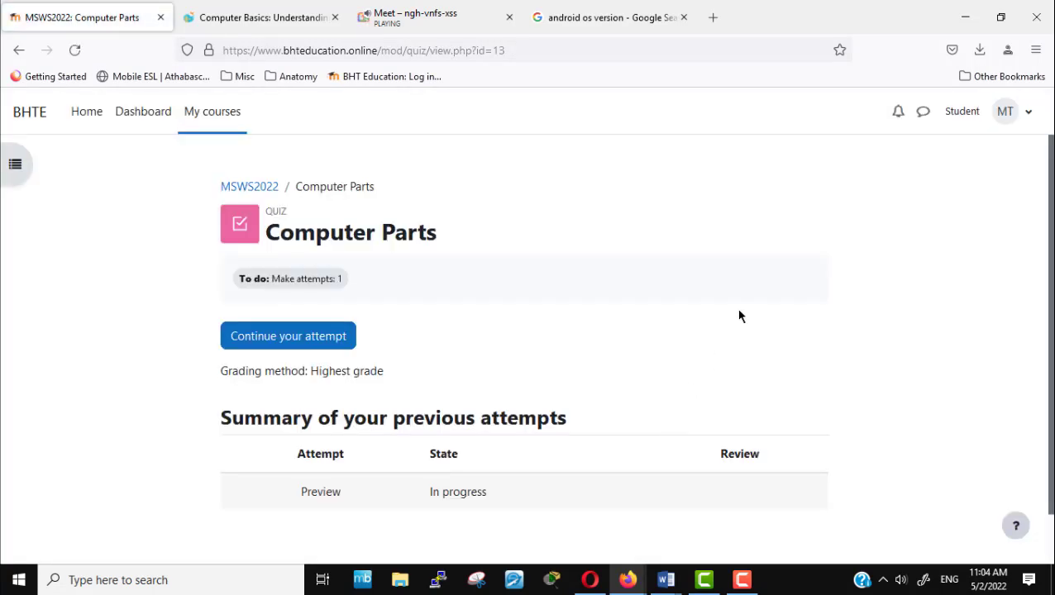
{"action": "scroll", "coordinate": [740, 317], "scroll_direction": "down", "scroll_amount": 1}
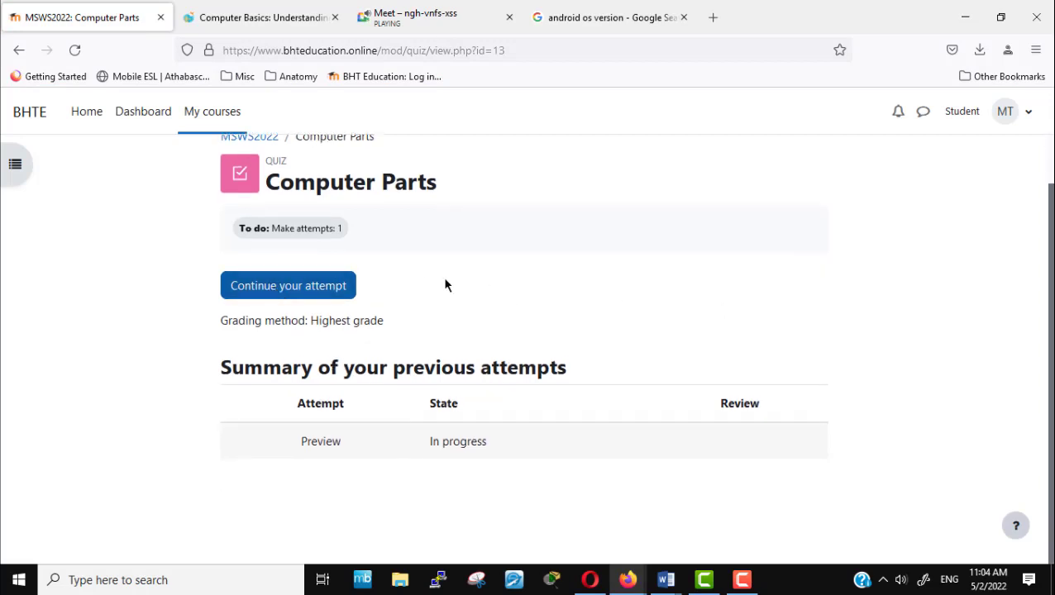
Step: Reopen the Computer Parts quiz from the MSWS2022 course page and continue the attempt in progress
{"action": "scroll", "coordinate": [445, 286], "scroll_direction": "up", "scroll_amount": 1}
{"action": "left_click", "coordinate": [257, 187]}
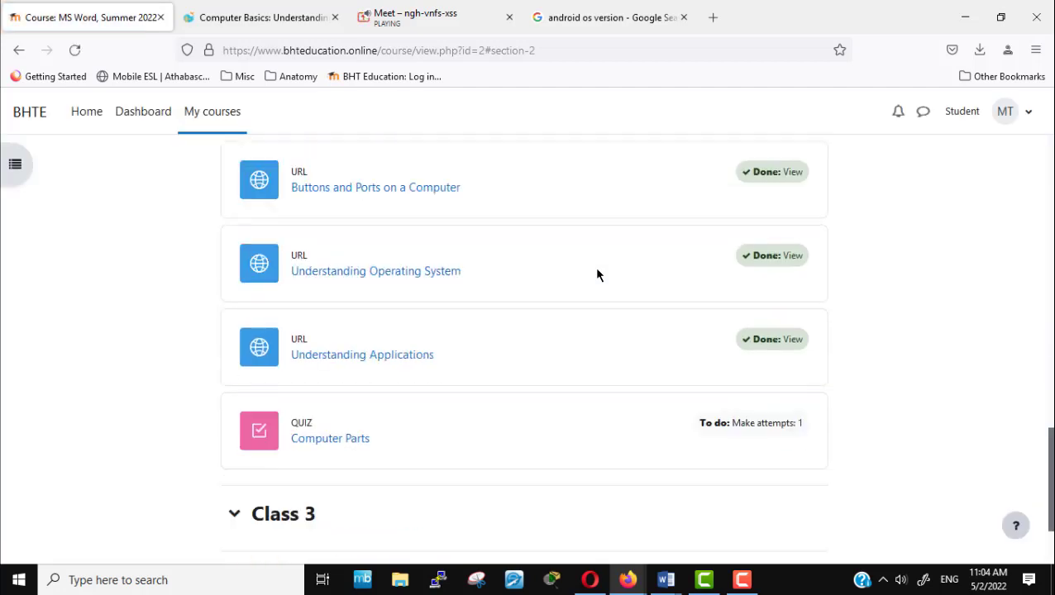
{"action": "left_click", "coordinate": [339, 445]}
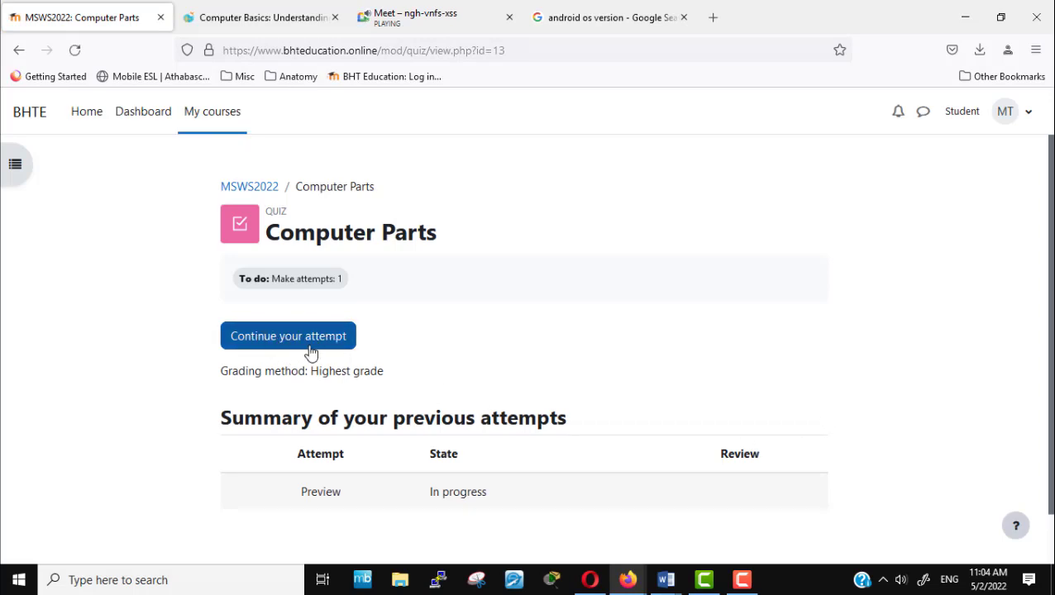
{"action": "left_click", "coordinate": [291, 342]}
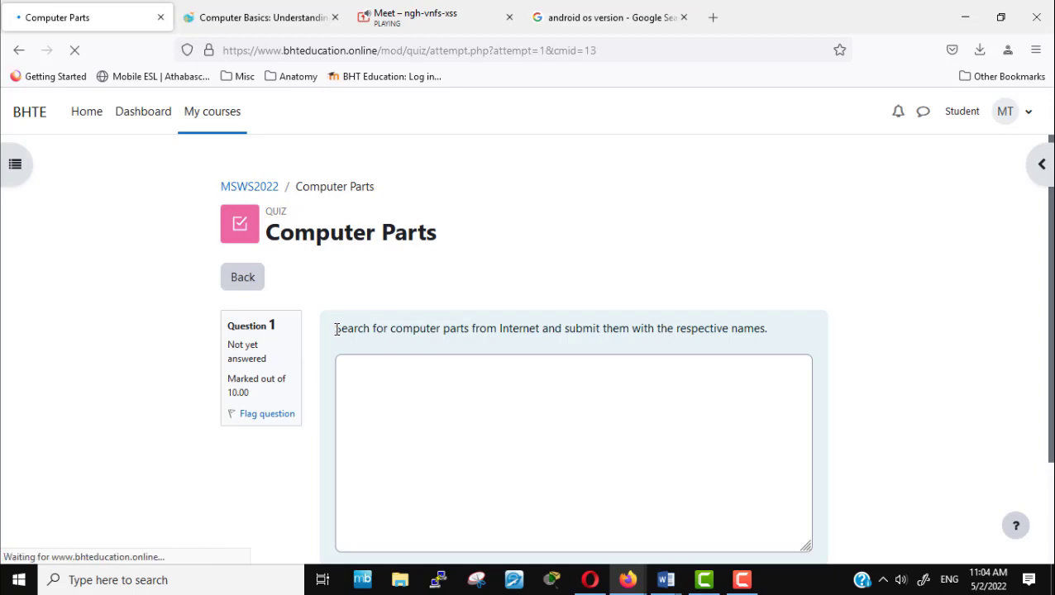
Step: Point out the Question 1 instruction and place the cursor in its answer box
{"action": "left_click_drag", "start_coordinate": [337, 330], "coordinate": [561, 372]}
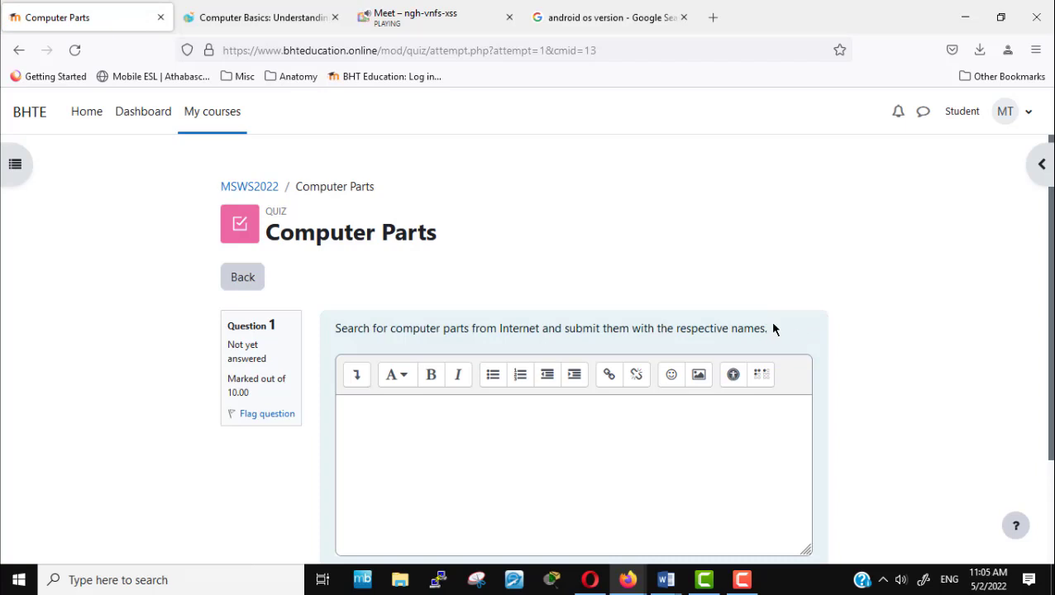
{"action": "left_click", "coordinate": [617, 426]}
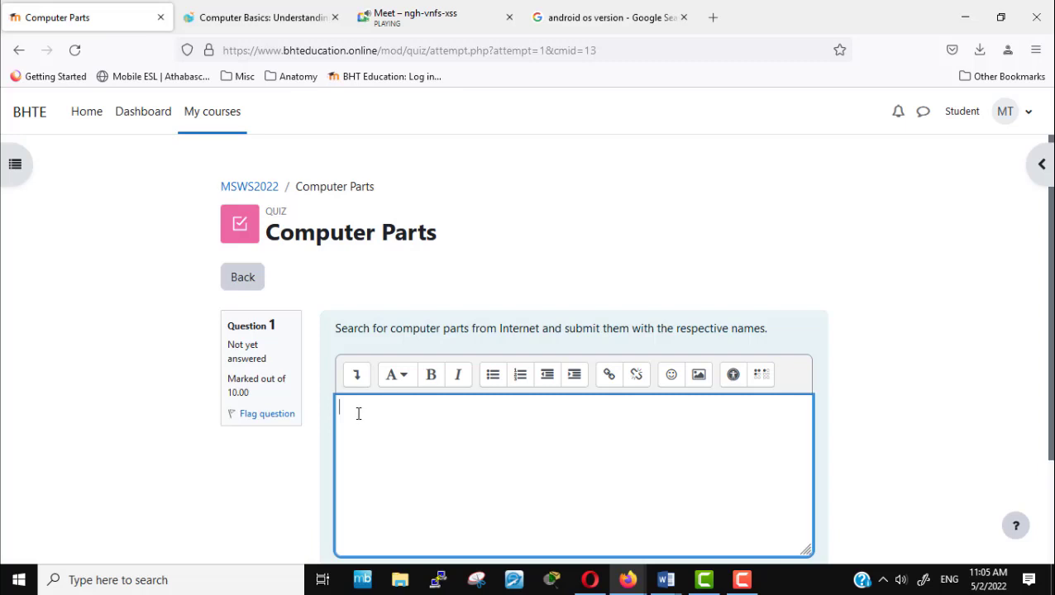
{"action": "scroll", "coordinate": [872, 419], "scroll_direction": "down", "scroll_amount": 3}
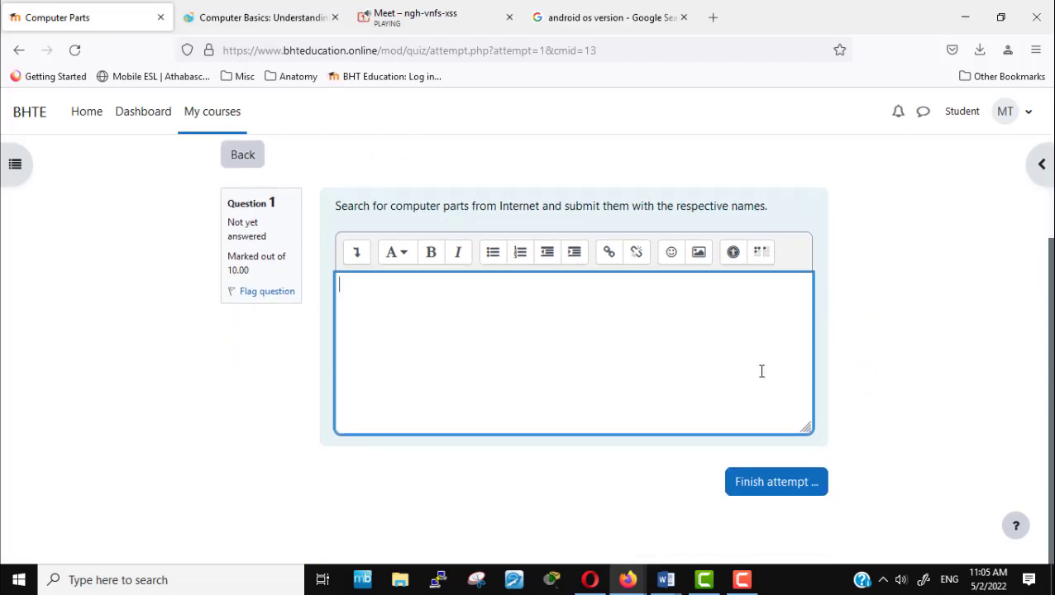
Step: Close the android os version search and run a Google image search for "Computer case" in a new tab
{"action": "left_click", "coordinate": [617, 13]}
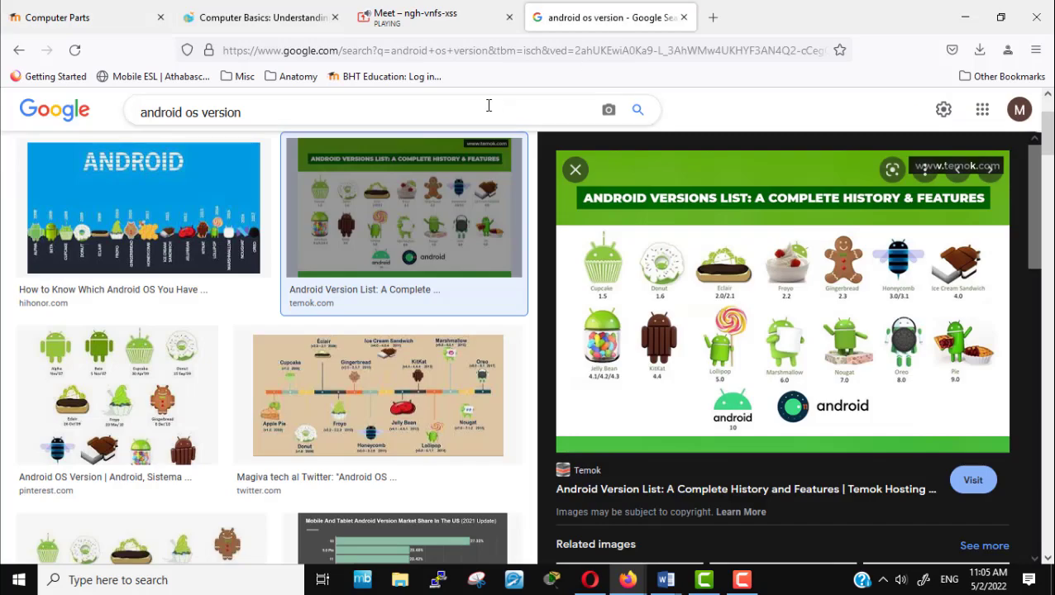
{"action": "double_click", "coordinate": [531, 39]}
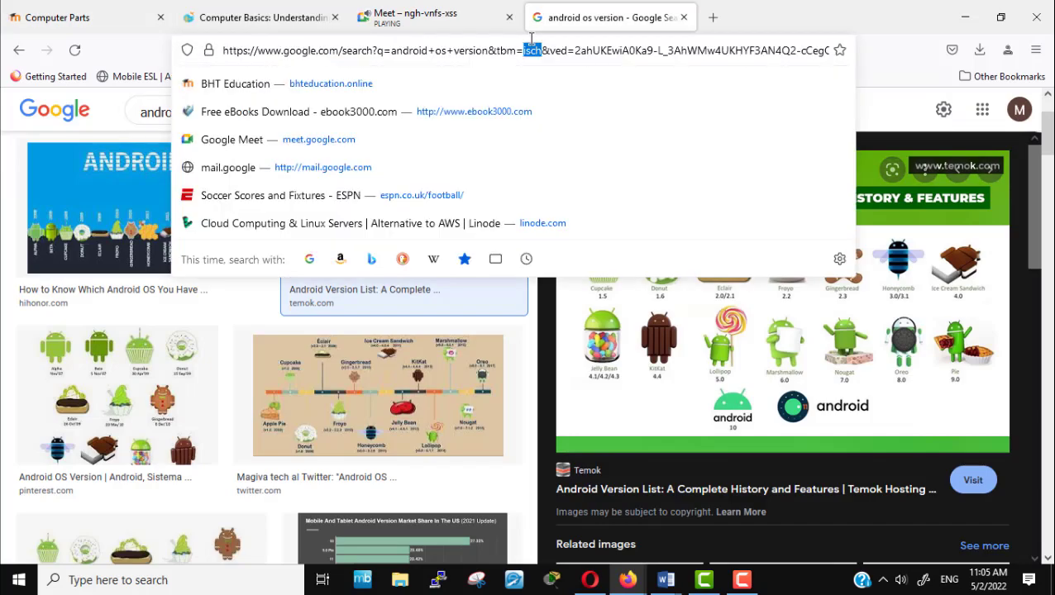
{"action": "left_click", "coordinate": [684, 19]}
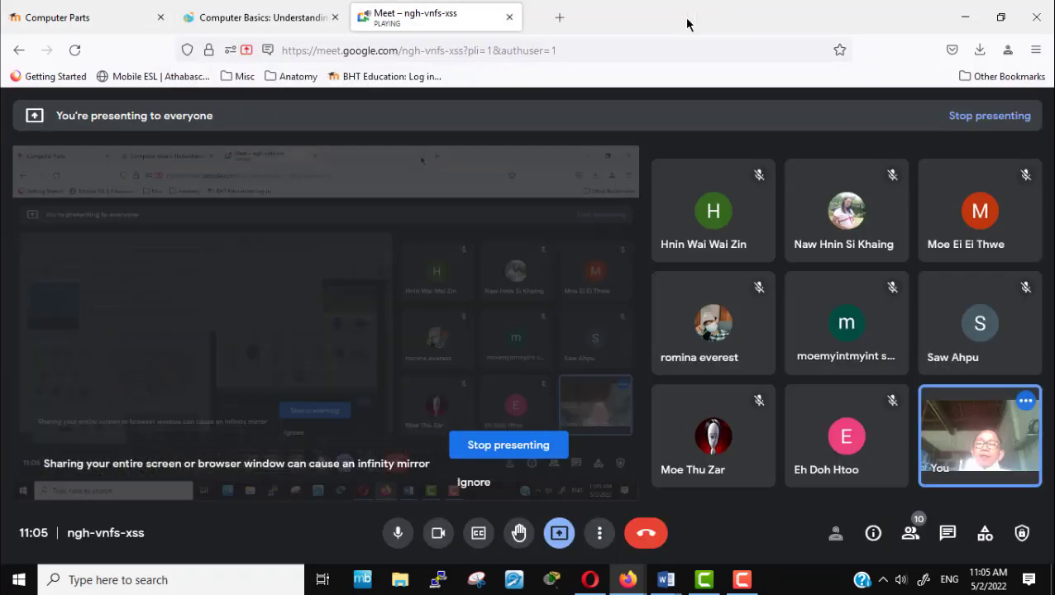
{"action": "left_click", "coordinate": [553, 17]}
{"action": "left_click", "coordinate": [552, 298]}
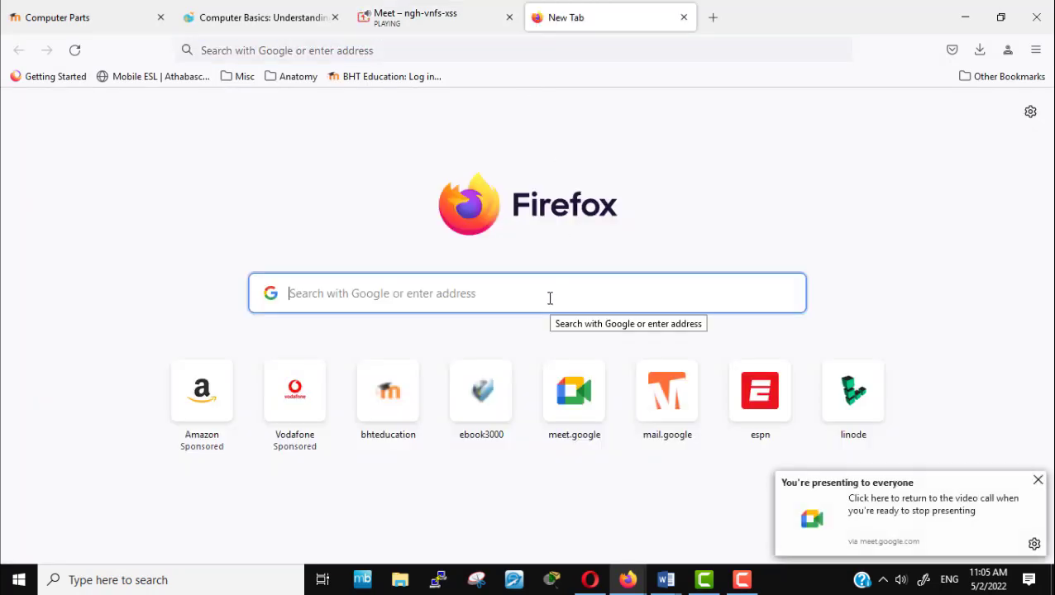
{"action": "type", "text": "Computer "}
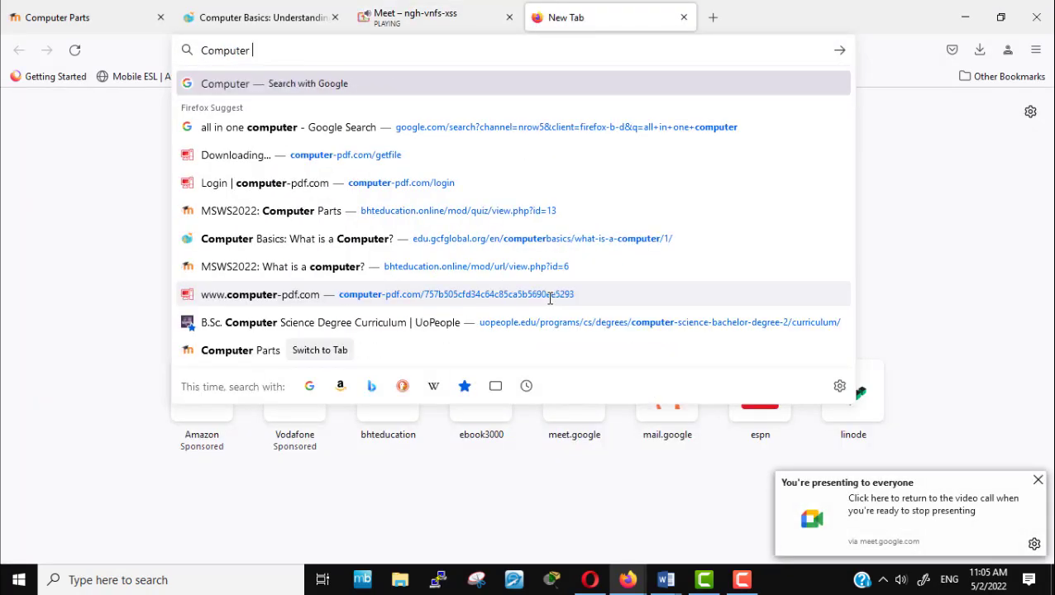
{"action": "type", "text": "case"}
{"action": "key", "text": "Return"}
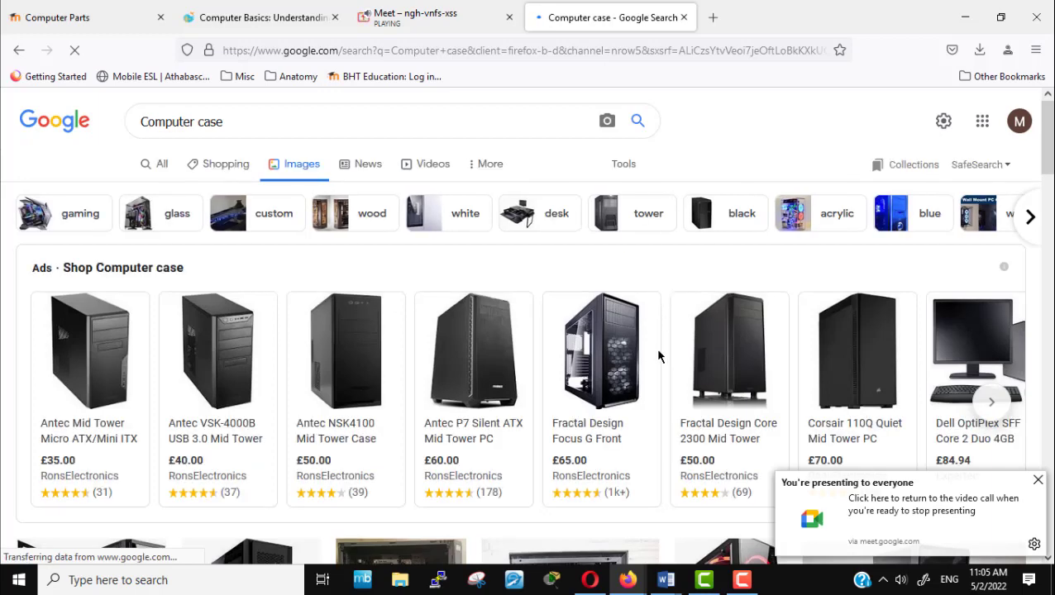
Step: Find the China Office Micro ATX PC case among the image results and view it in a separate tab
{"action": "scroll", "coordinate": [645, 388], "scroll_direction": "down", "scroll_amount": 3}
{"action": "scroll", "coordinate": [647, 388], "scroll_direction": "down", "scroll_amount": 2}
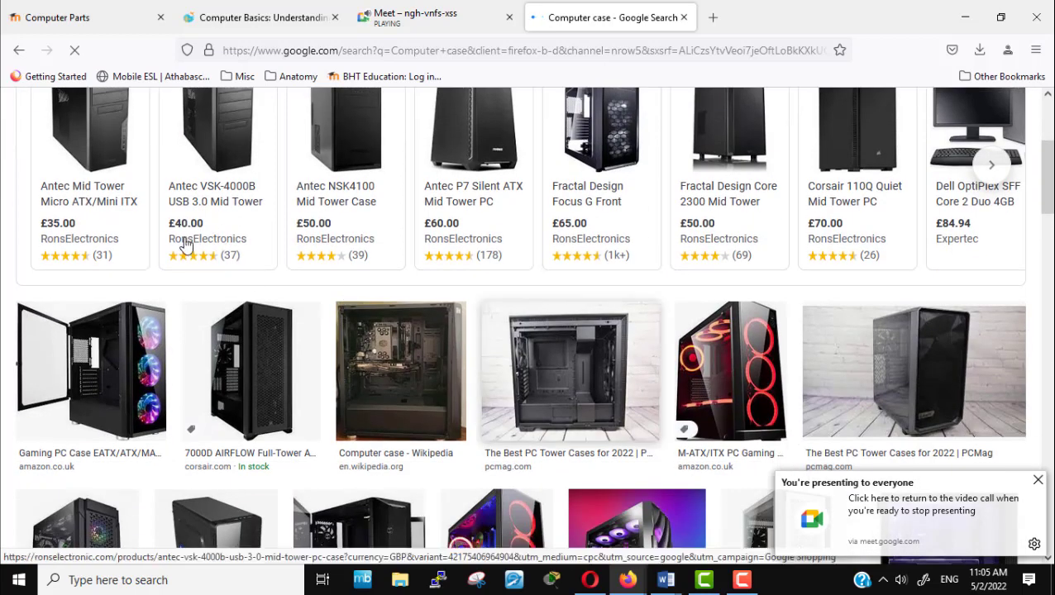
{"action": "scroll", "coordinate": [494, 295], "scroll_direction": "down", "scroll_amount": 3}
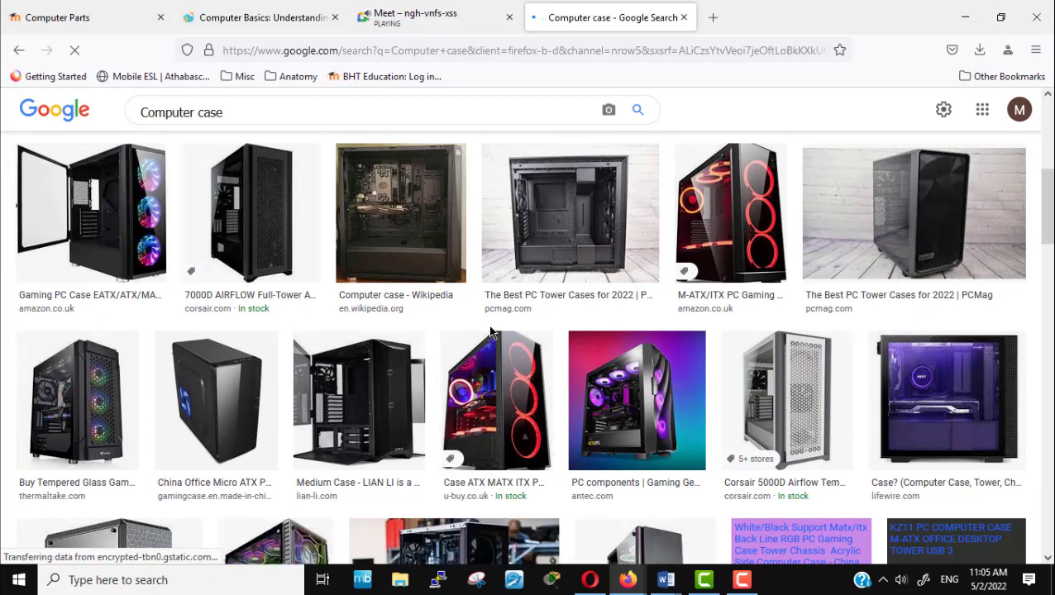
{"action": "scroll", "coordinate": [488, 347], "scroll_direction": "down", "scroll_amount": 3}
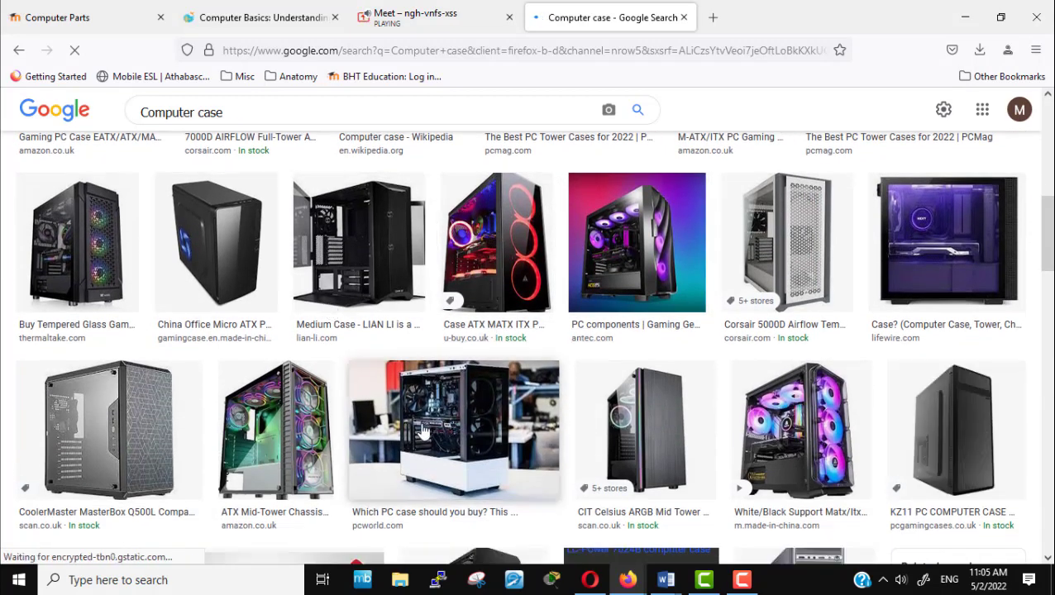
{"action": "right_click", "coordinate": [217, 273]}
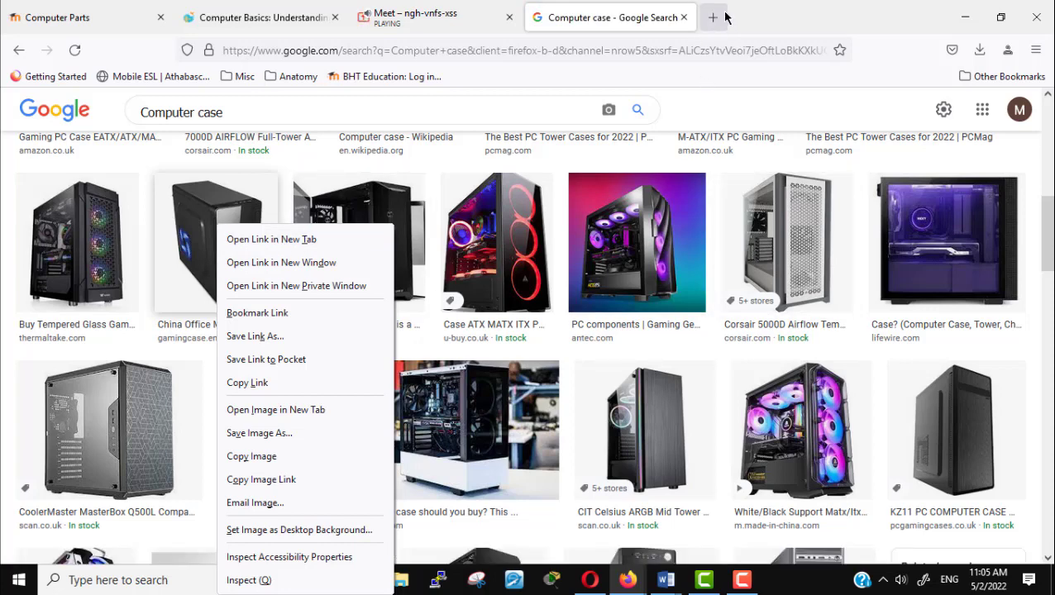
{"action": "left_click", "coordinate": [255, 240]}
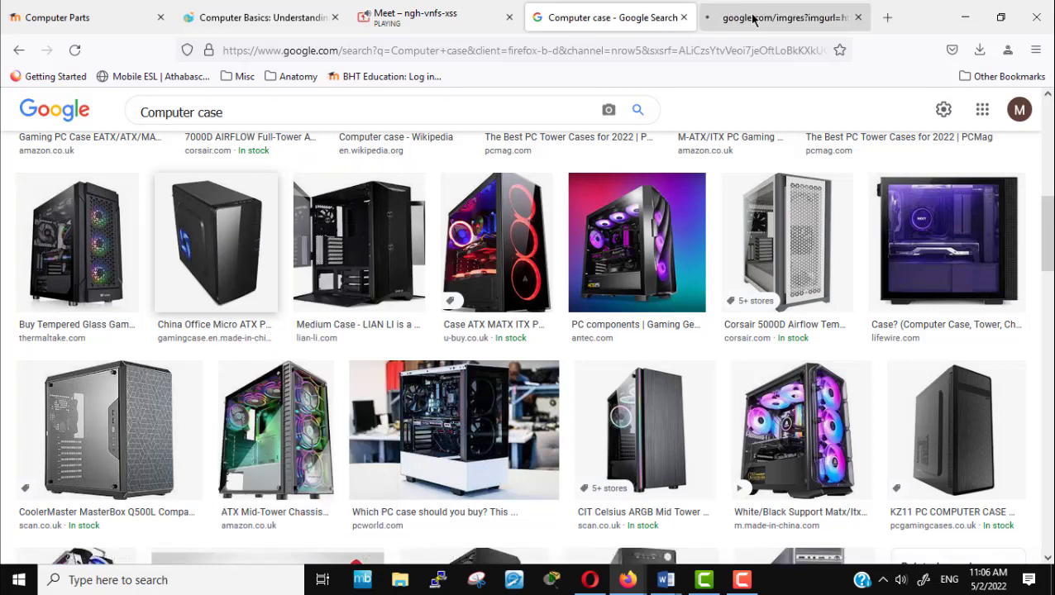
{"action": "left_click", "coordinate": [757, 17]}
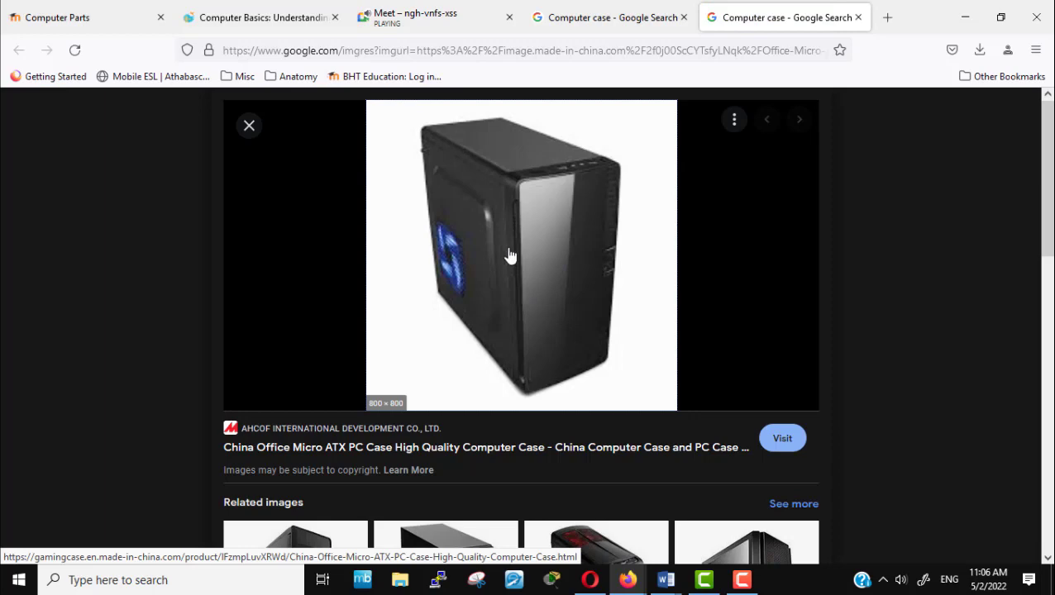
Step: Start saving the enlarged case image, creating a Desktop folder named Computer Parts as the save location
{"action": "left_click", "coordinate": [104, 19]}
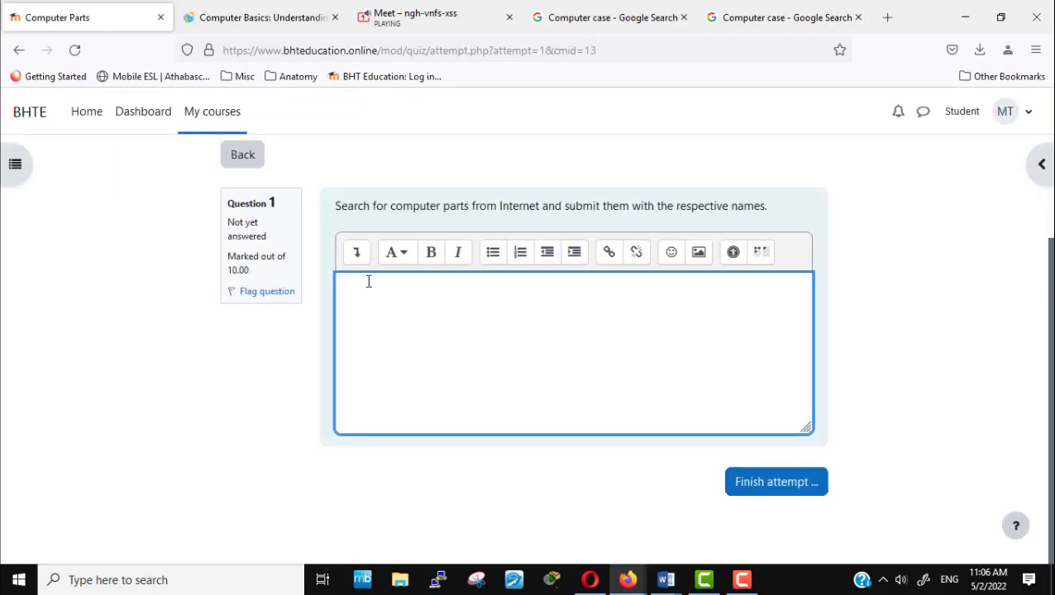
{"action": "left_click", "coordinate": [761, 13]}
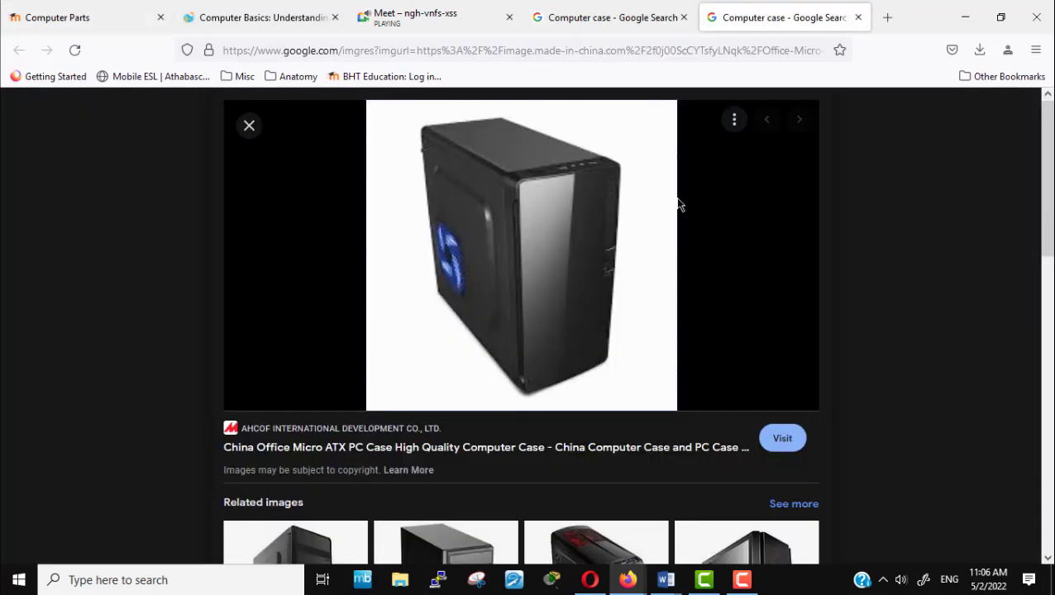
{"action": "right_click", "coordinate": [508, 273]}
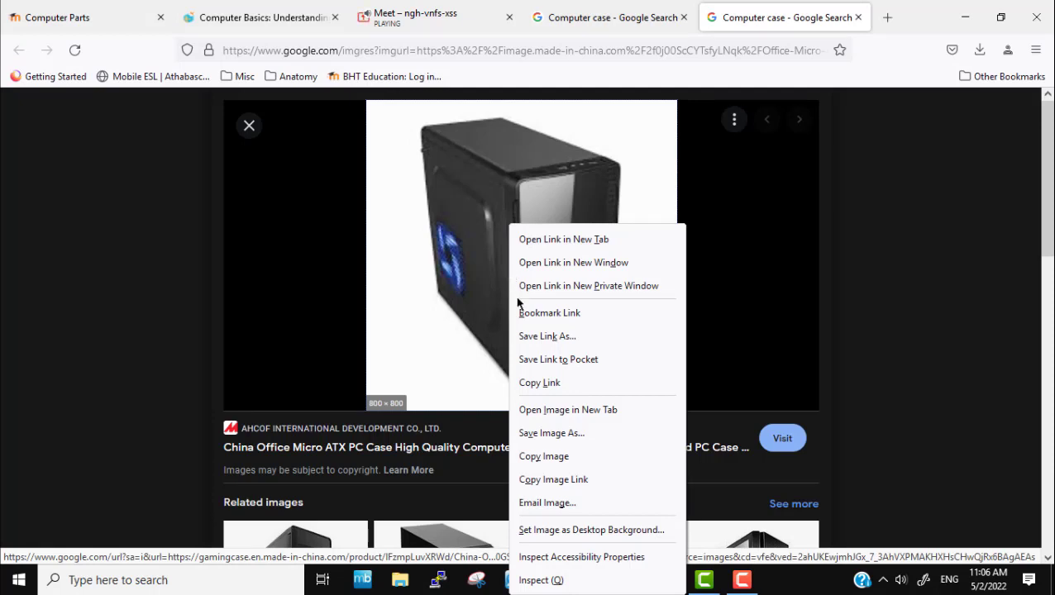
{"action": "left_click", "coordinate": [551, 434]}
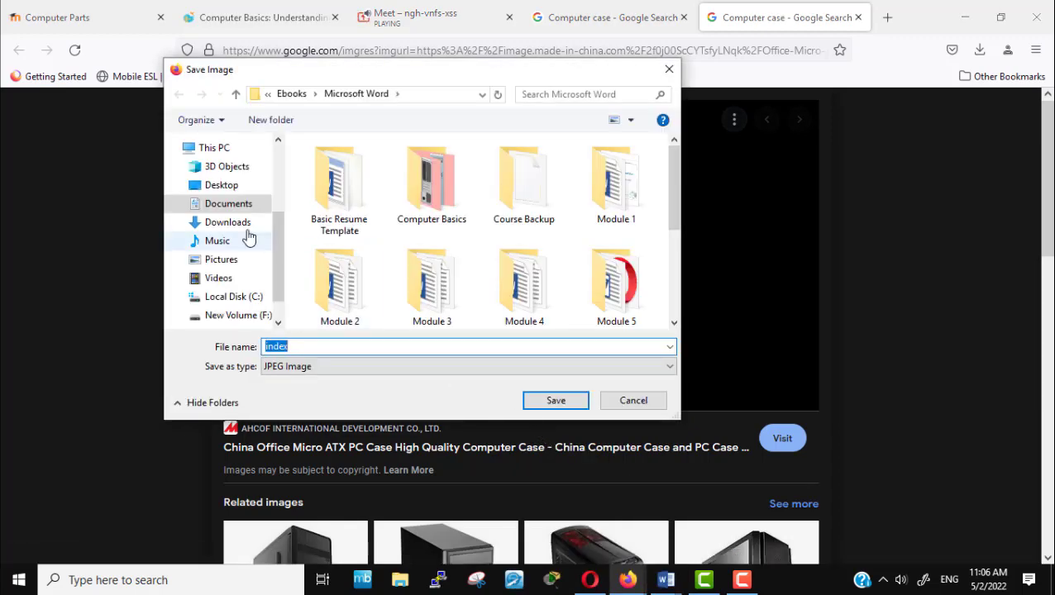
{"action": "left_click", "coordinate": [230, 186]}
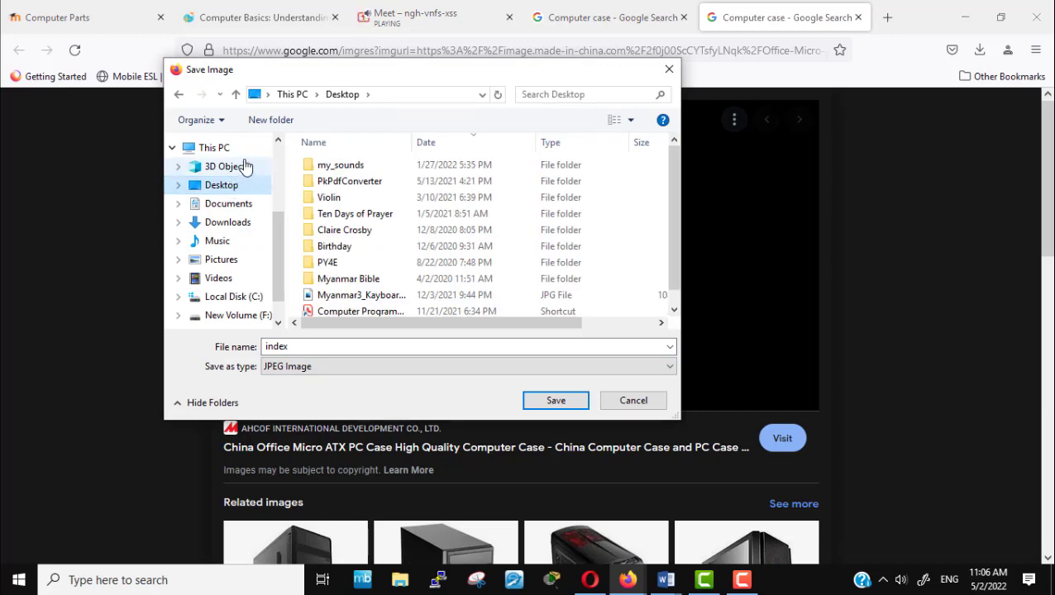
{"action": "left_click", "coordinate": [279, 127]}
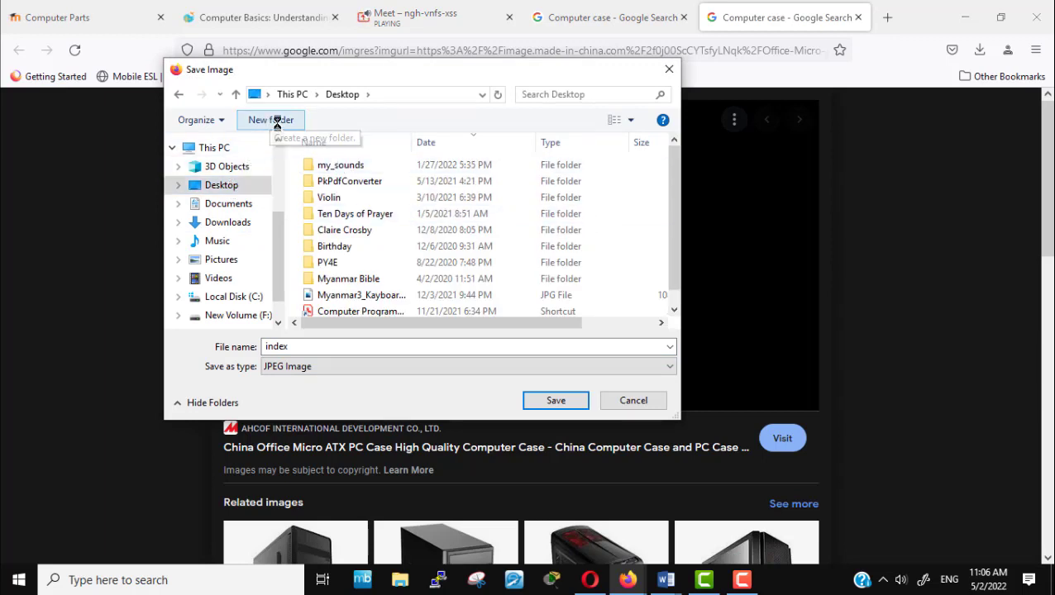
{"action": "type", "text": "C"}
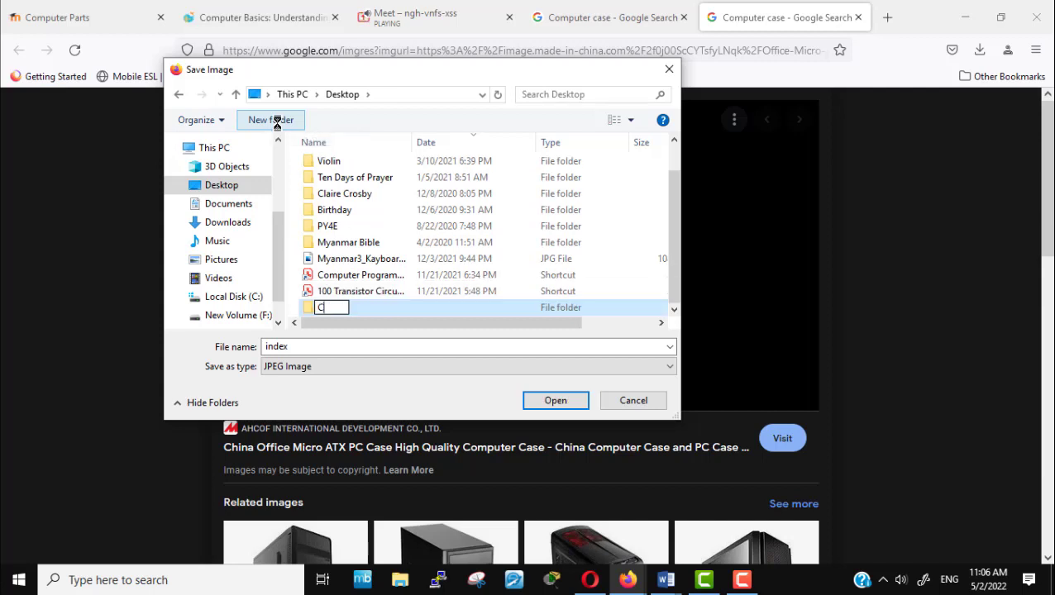
{"action": "type", "text": "omputer Parts"}
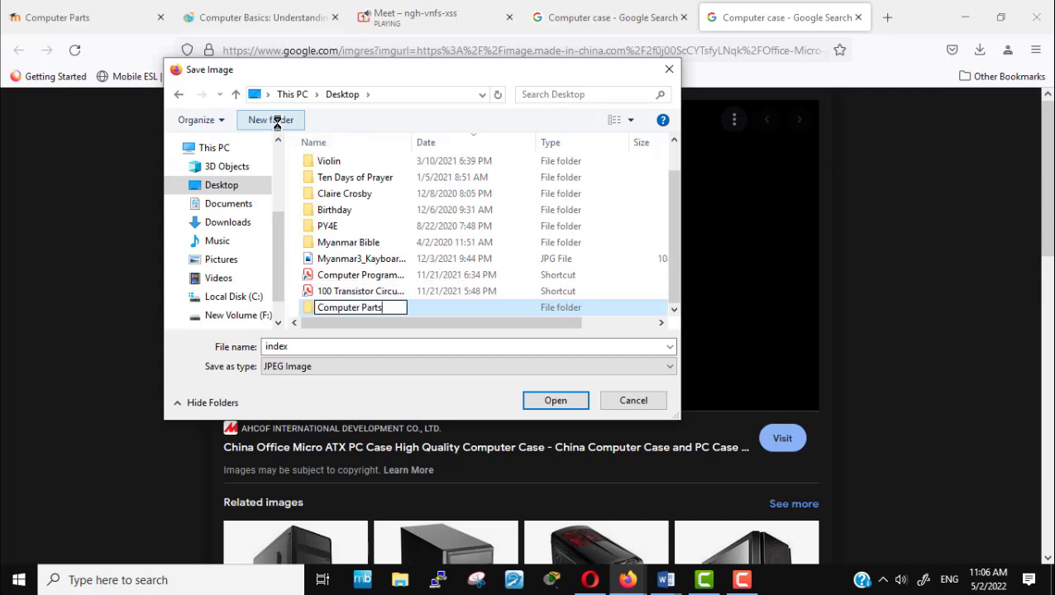
{"action": "key", "text": "Return"}
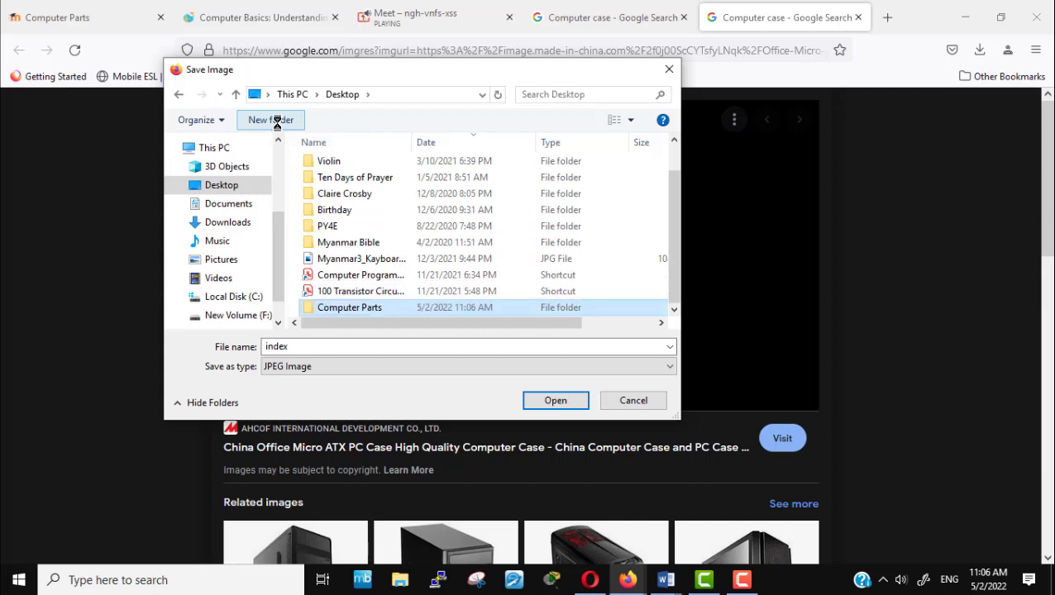
{"action": "key", "text": "Return"}
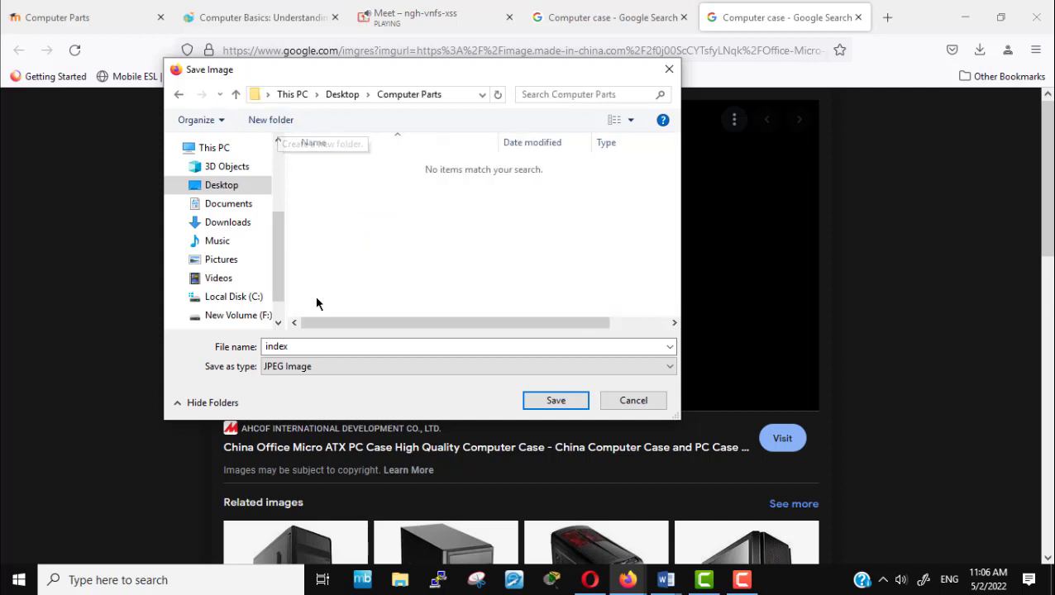
Step: Name the image Computer Case and save it as a JPEG in the Computer Parts folder
{"action": "left_click", "coordinate": [339, 349]}
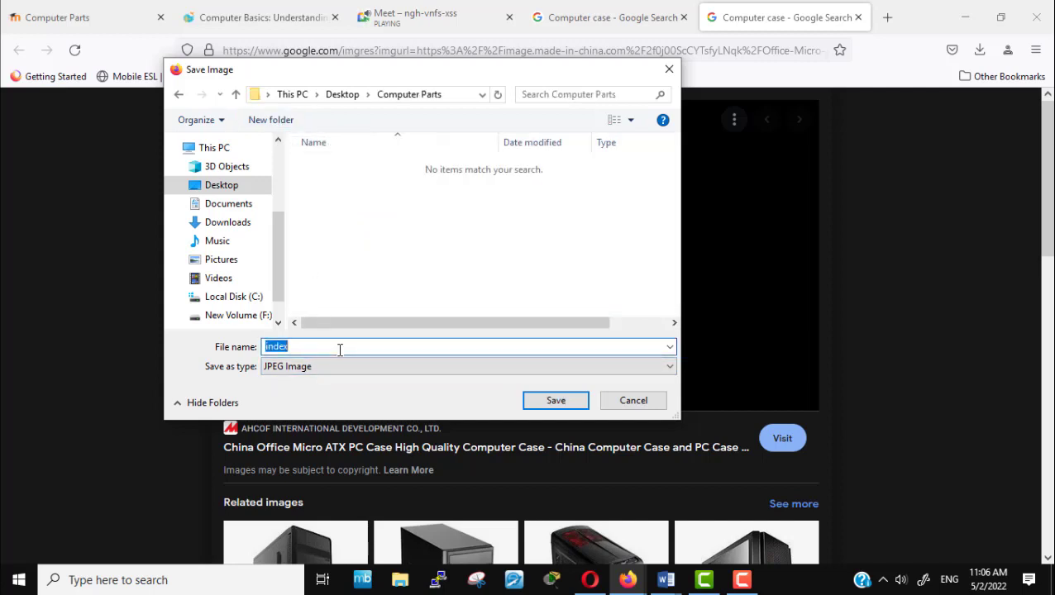
{"action": "type", "text": "Cas"}
{"action": "type", "text": "Computer"}
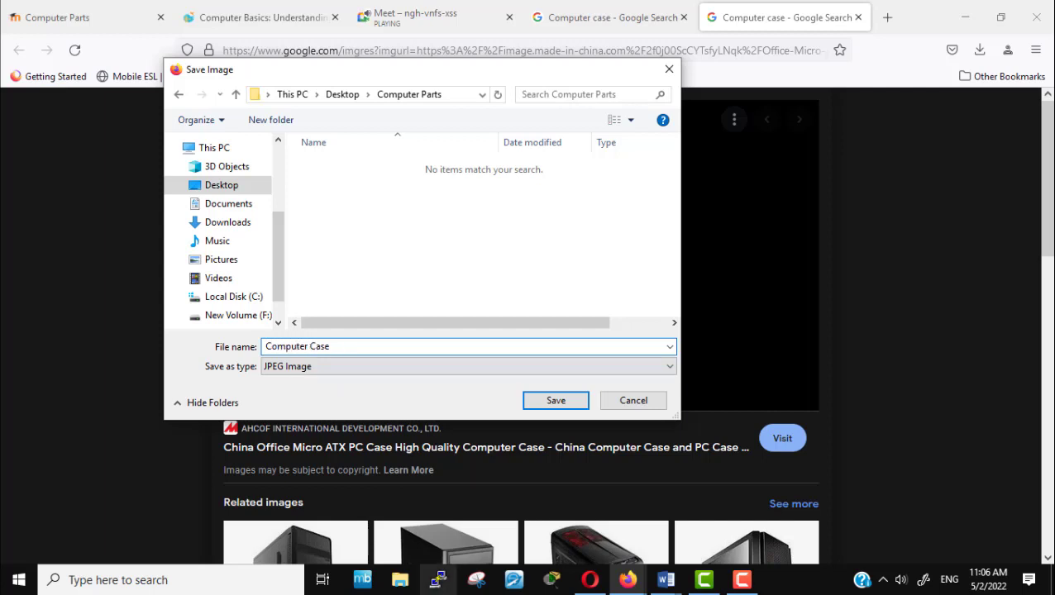
{"action": "left_click", "coordinate": [550, 405]}
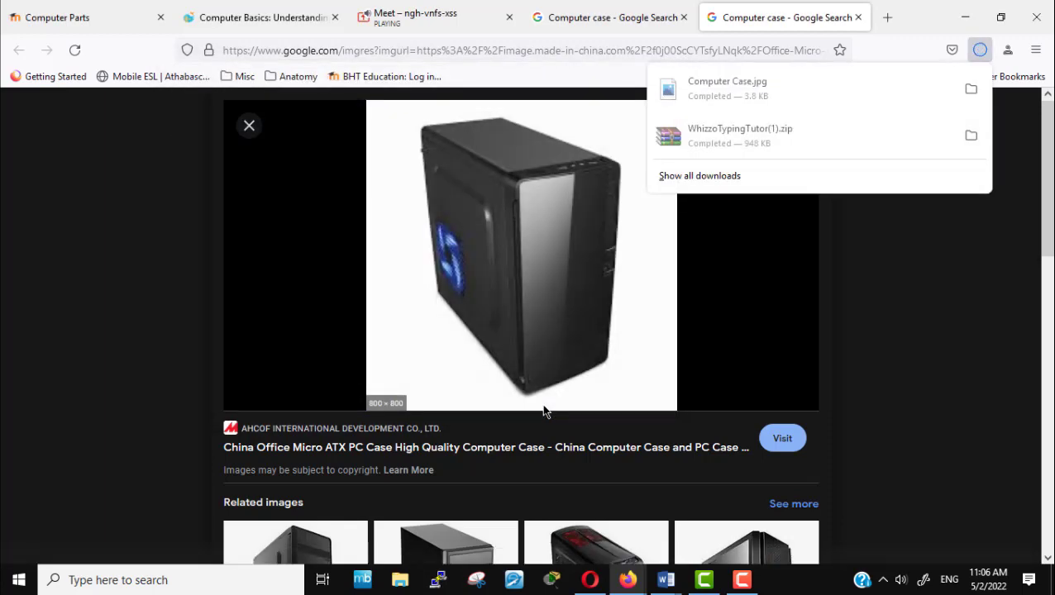
Step: Return to the image results and change the search to "Computer Monitor"
{"action": "left_click", "coordinate": [630, 22]}
{"action": "triple_click", "coordinate": [473, 108]}
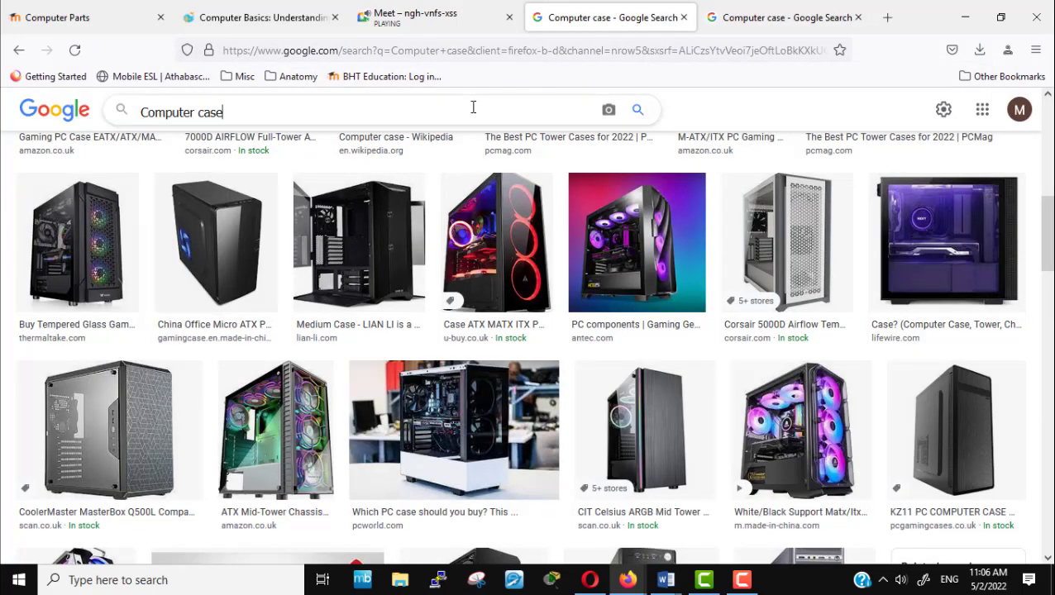
{"action": "double_click", "coordinate": [473, 108]}
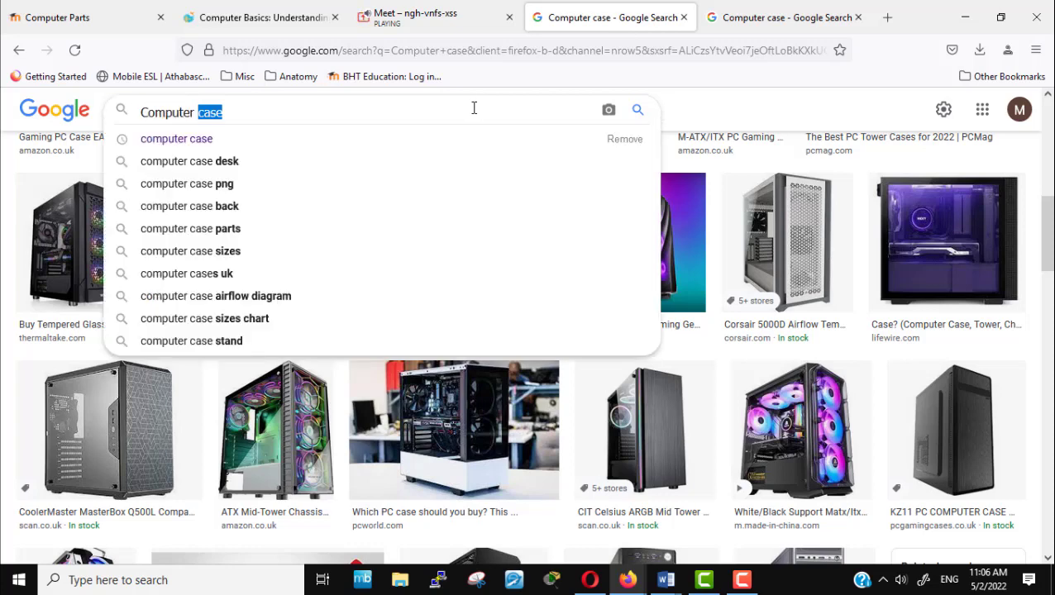
{"action": "type", "text": "Monitor"}
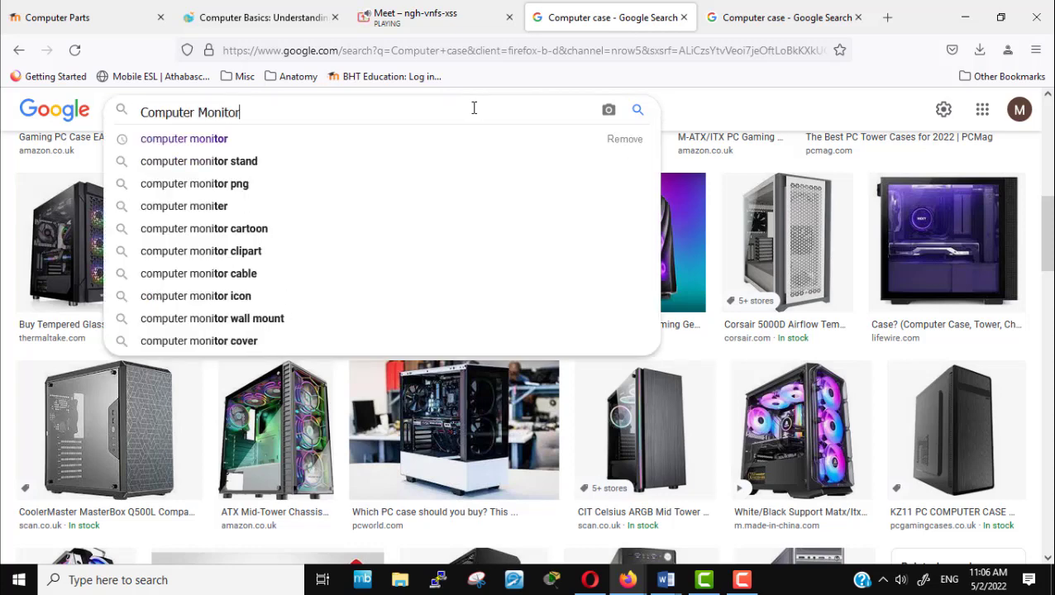
{"action": "key", "text": "Return"}
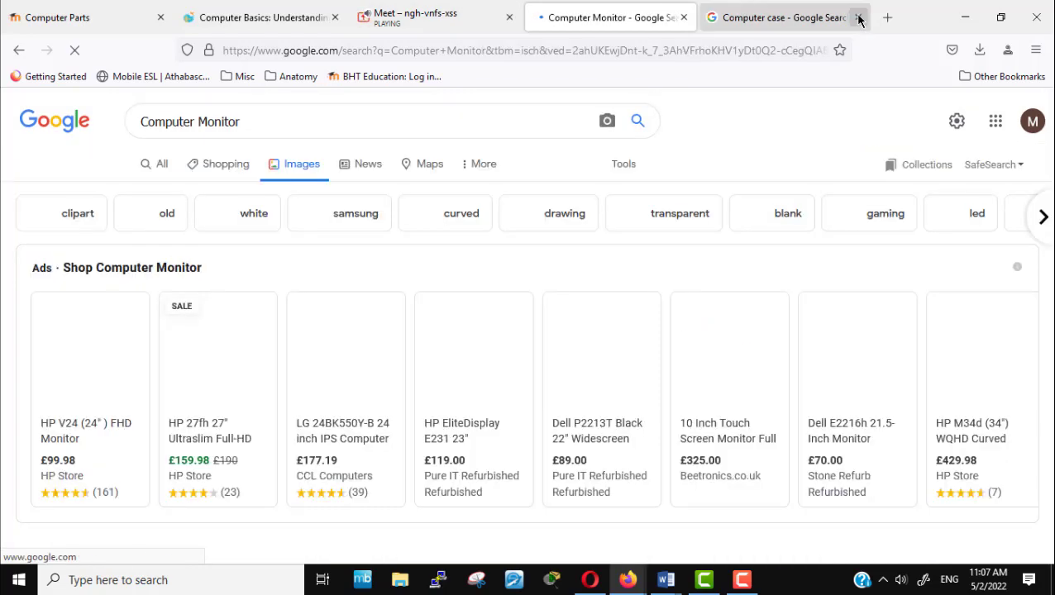
Step: Close the computer case image tab, find the Amazon 19 Inch PC monitor with hot-air balloons, and view it in a separate tab
{"action": "left_click", "coordinate": [858, 18]}
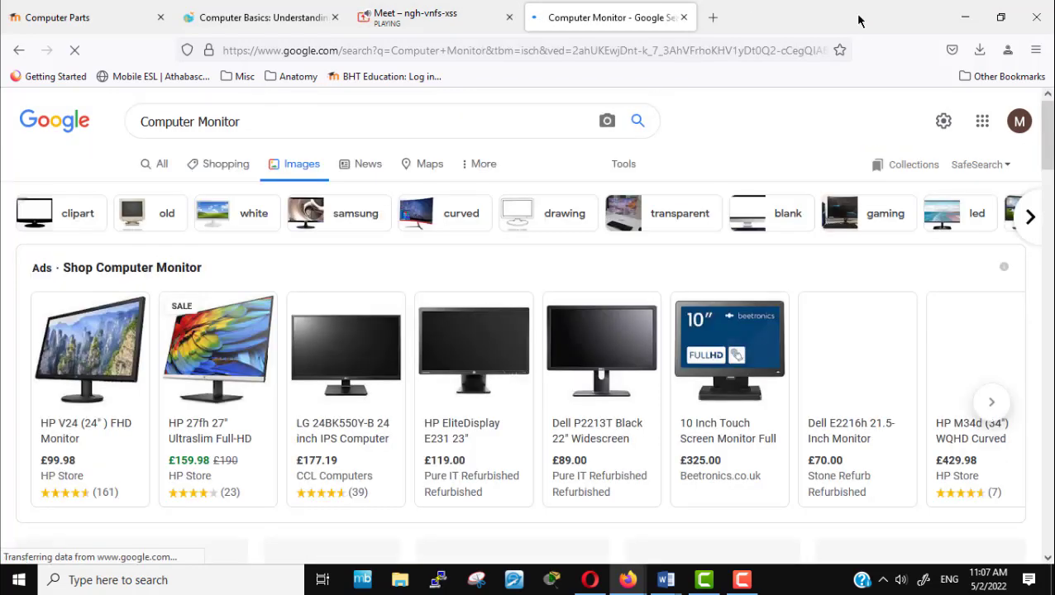
{"action": "scroll", "coordinate": [643, 436], "scroll_direction": "down", "scroll_amount": 3}
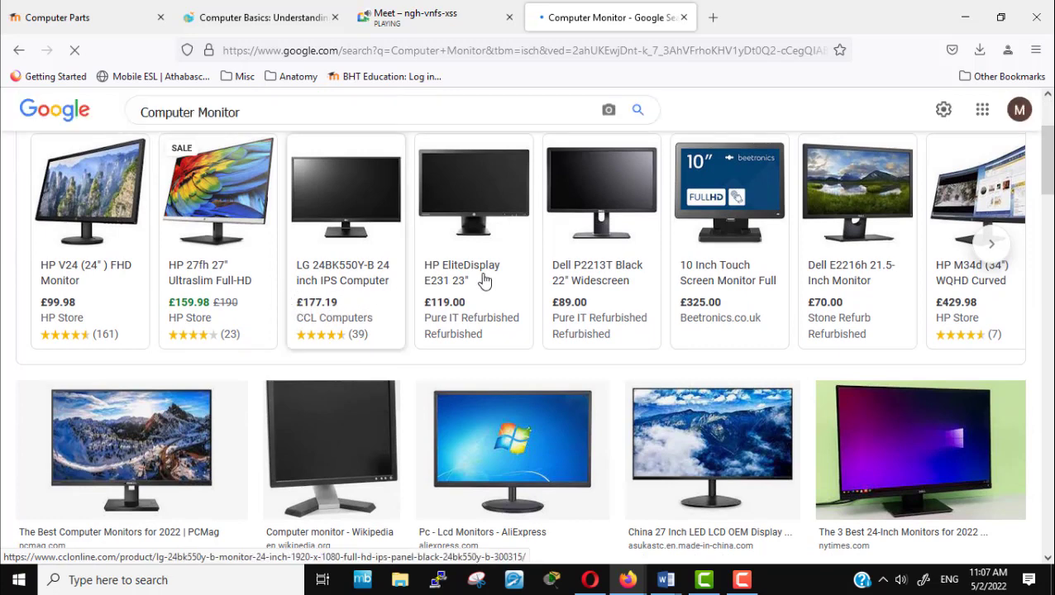
{"action": "scroll", "coordinate": [616, 304], "scroll_direction": "down", "scroll_amount": 3}
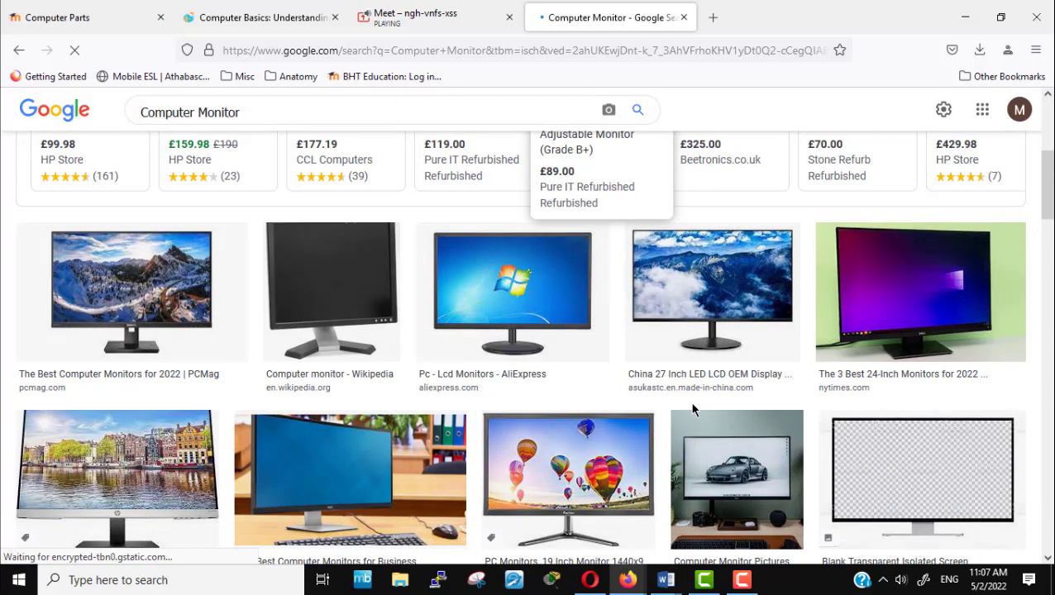
{"action": "scroll", "coordinate": [693, 409], "scroll_direction": "down", "scroll_amount": 2}
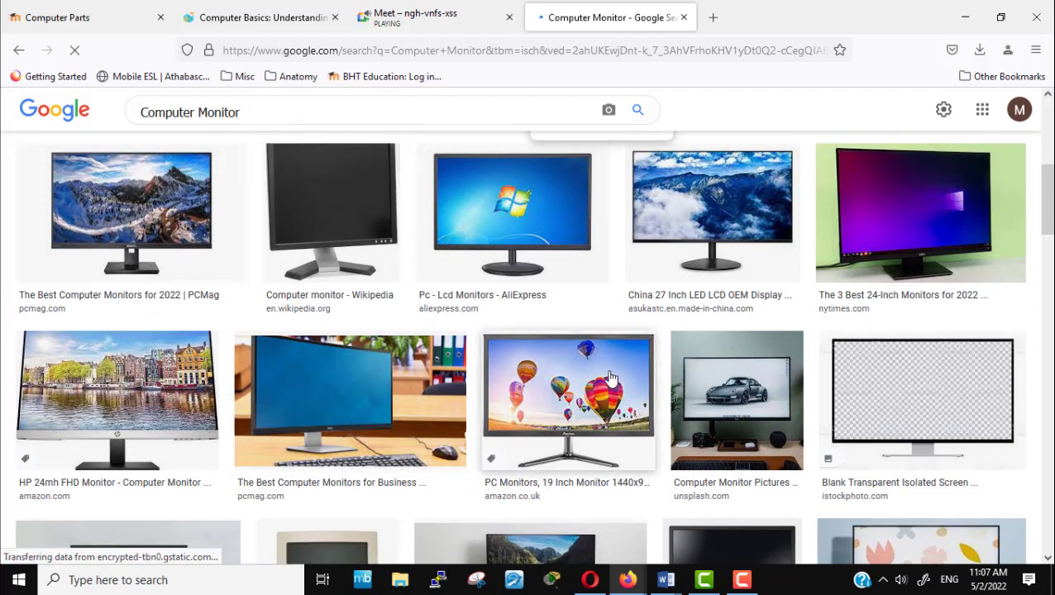
{"action": "scroll", "coordinate": [724, 402], "scroll_direction": "down", "scroll_amount": 1}
{"action": "scroll", "coordinate": [723, 402], "scroll_direction": "down", "scroll_amount": 3}
{"action": "scroll", "coordinate": [723, 403], "scroll_direction": "up", "scroll_amount": 2}
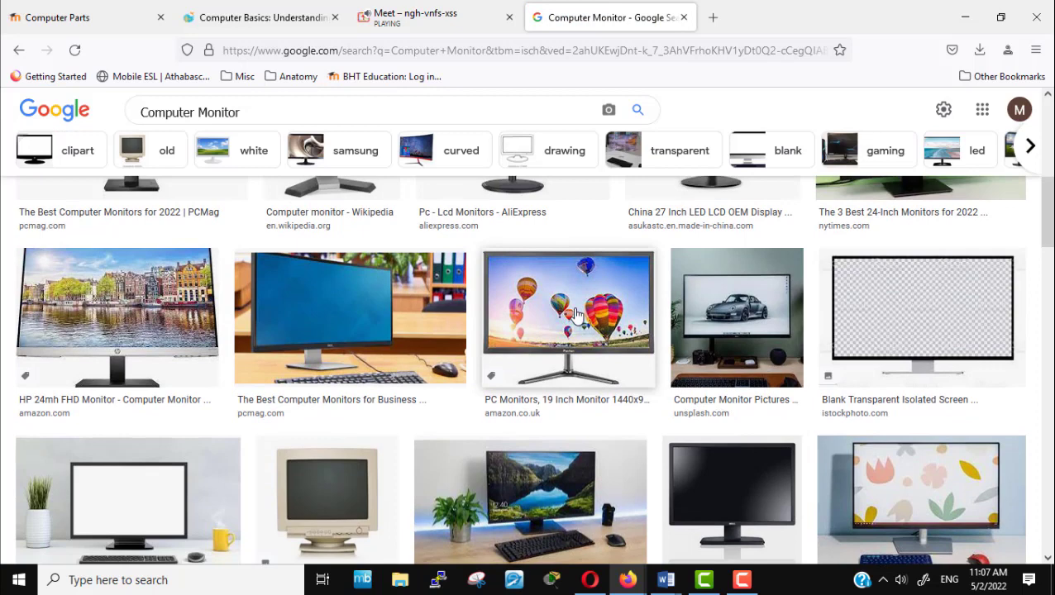
{"action": "right_click", "coordinate": [536, 290]}
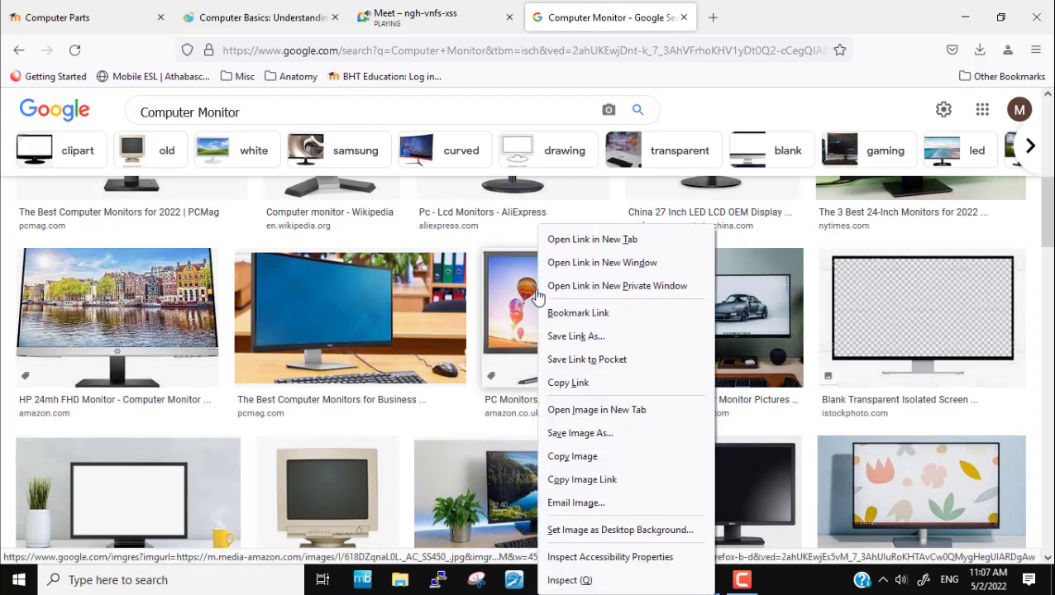
{"action": "left_click", "coordinate": [589, 239]}
{"action": "left_click", "coordinate": [744, 19]}
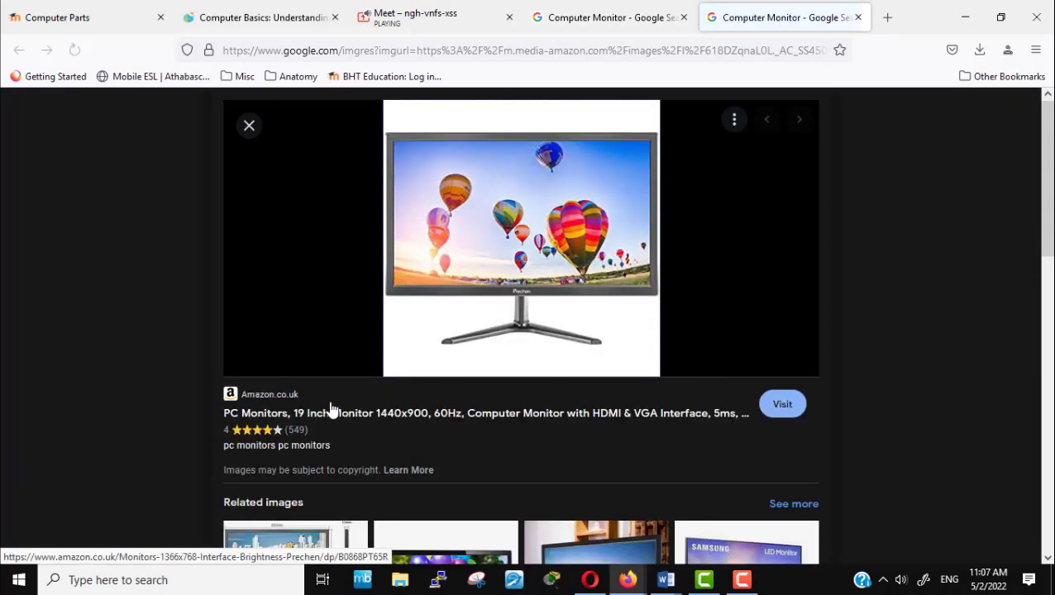
Step: Save the enlarged monitor image as a JPEG named Computer Monitor in the Computer Parts folder
{"action": "right_click", "coordinate": [521, 226]}
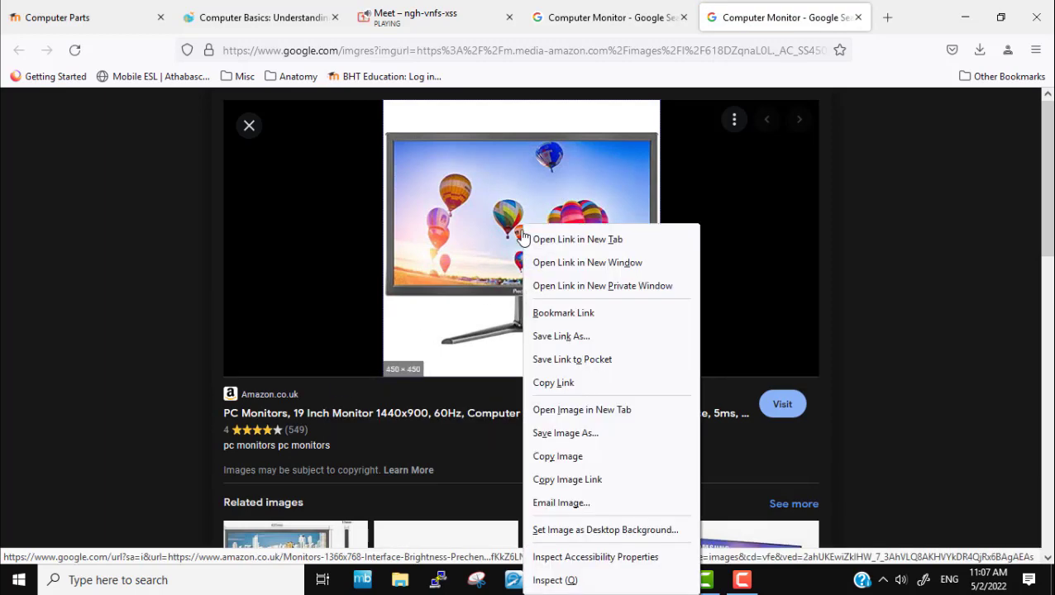
{"action": "left_click", "coordinate": [588, 432]}
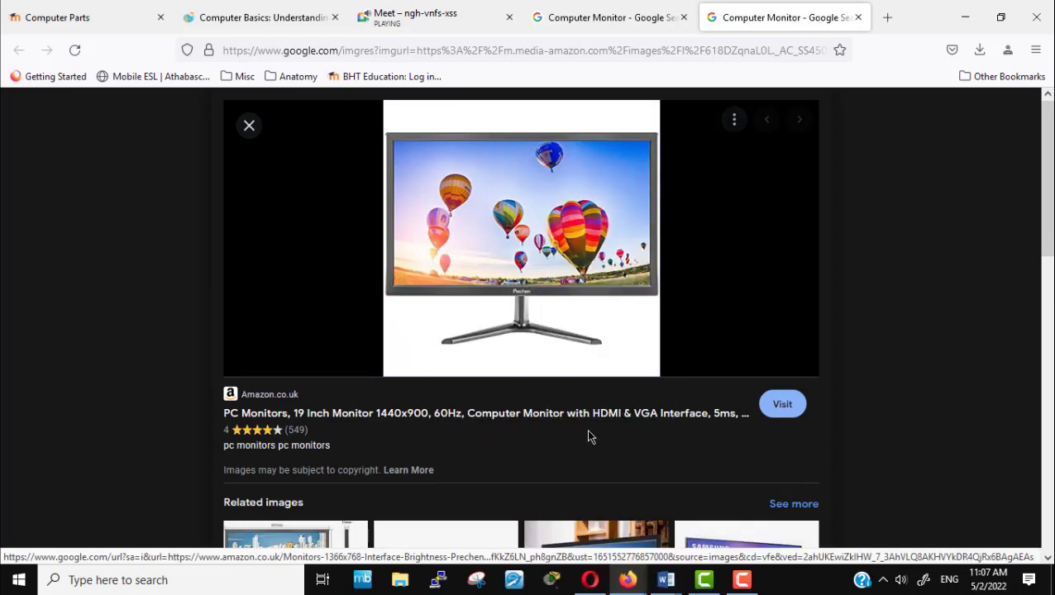
{"action": "type", "text": "C"}
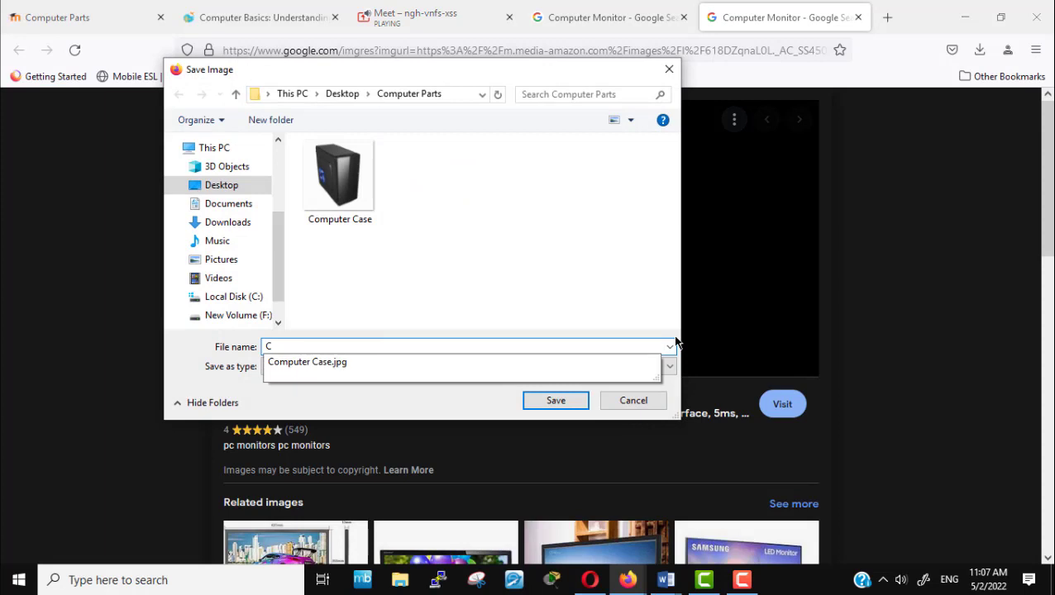
{"action": "type", "text": "omputer Monitor"}
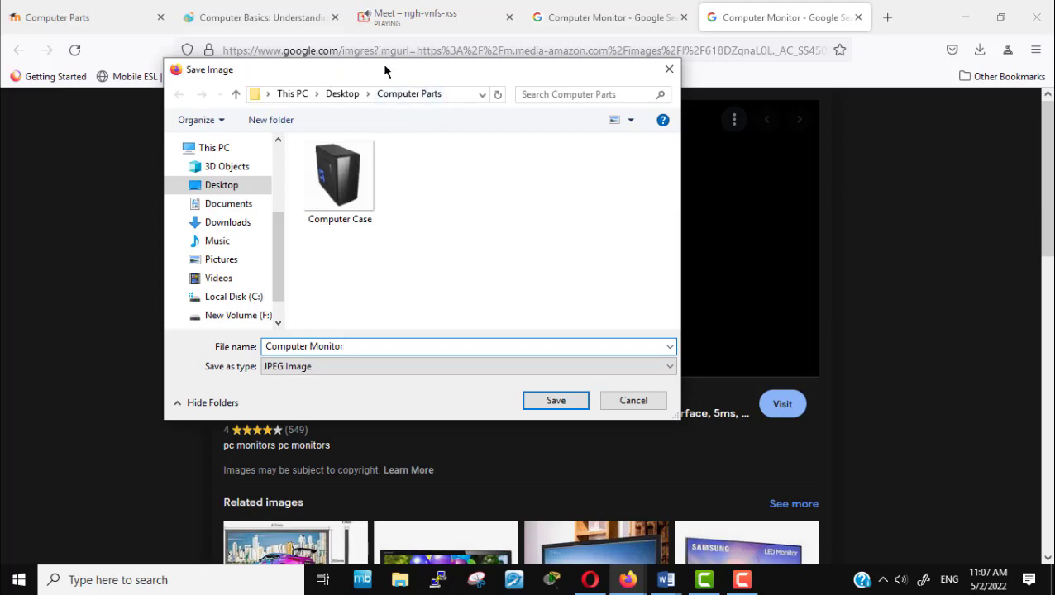
{"action": "left_click", "coordinate": [556, 402]}
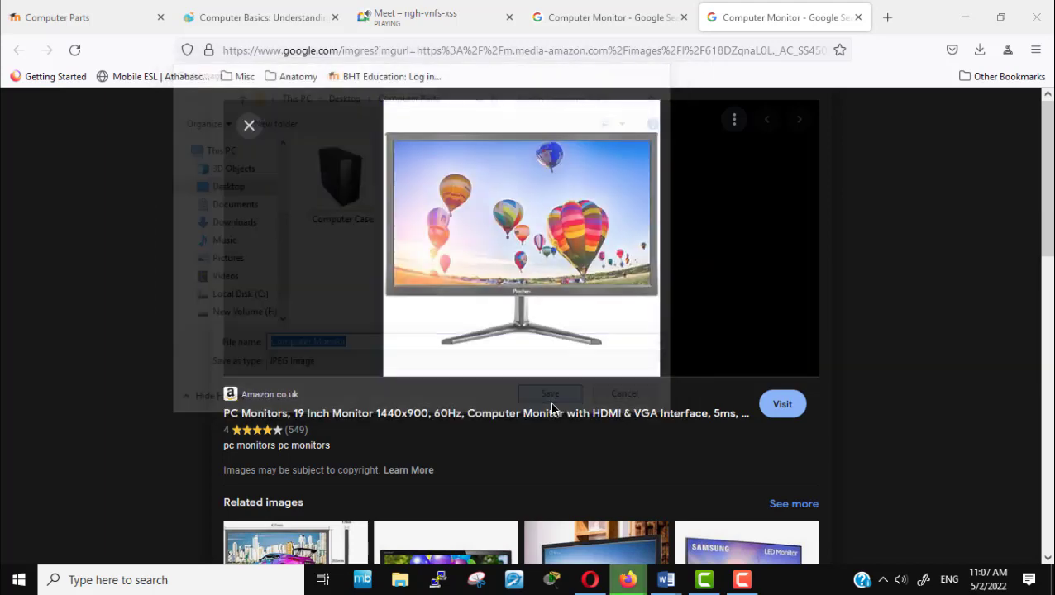
Step: Return to the image results, change the search to "Computer keyboard", and close the monitor image tab
{"action": "left_click", "coordinate": [604, 30]}
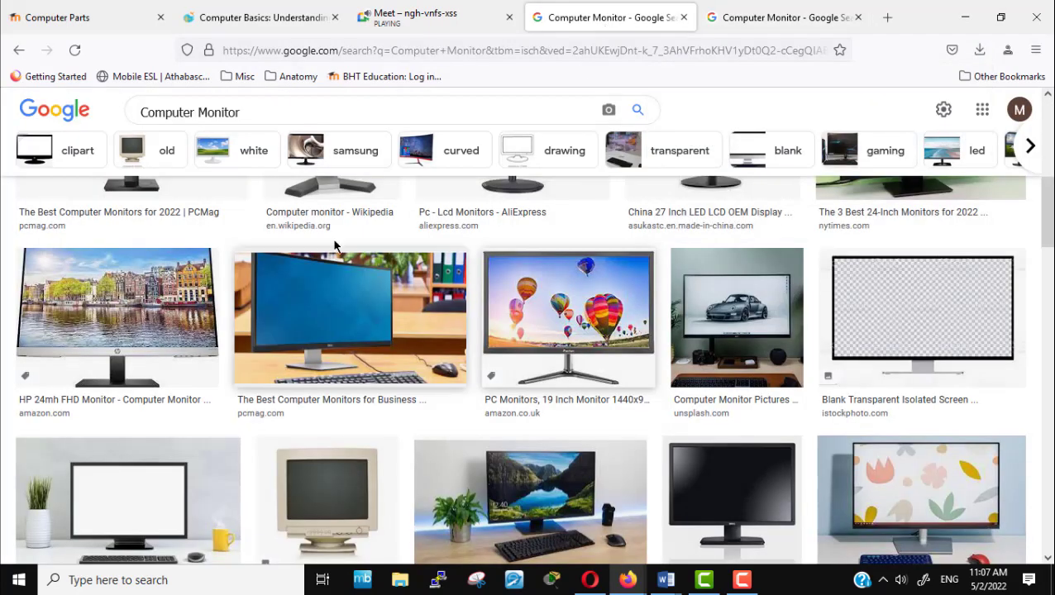
{"action": "double_click", "coordinate": [289, 111]}
{"action": "type", "text": "ke"}
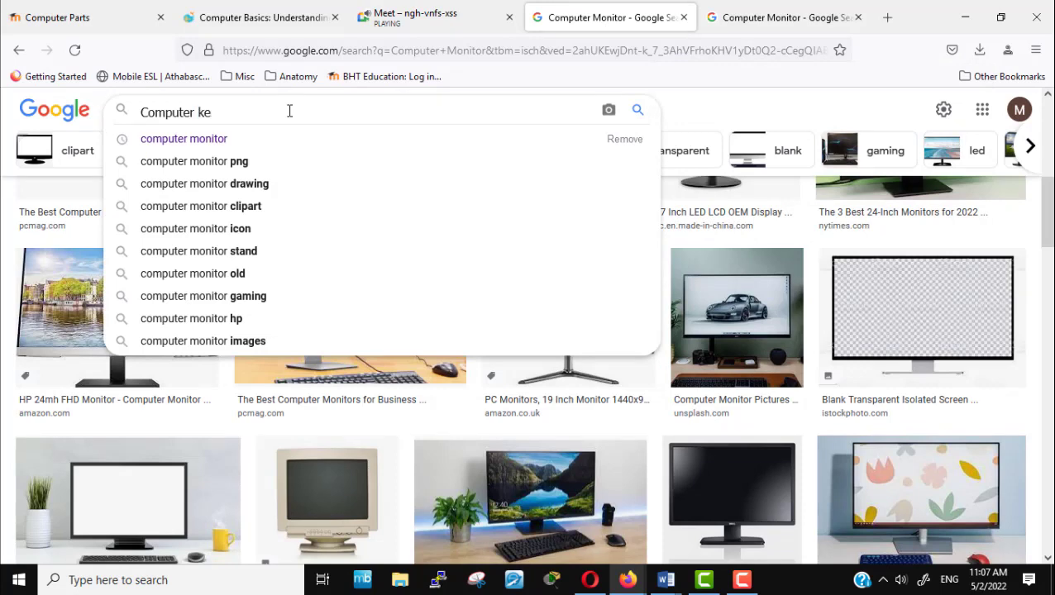
{"action": "type", "text": "yboard"}
{"action": "key", "text": "Return"}
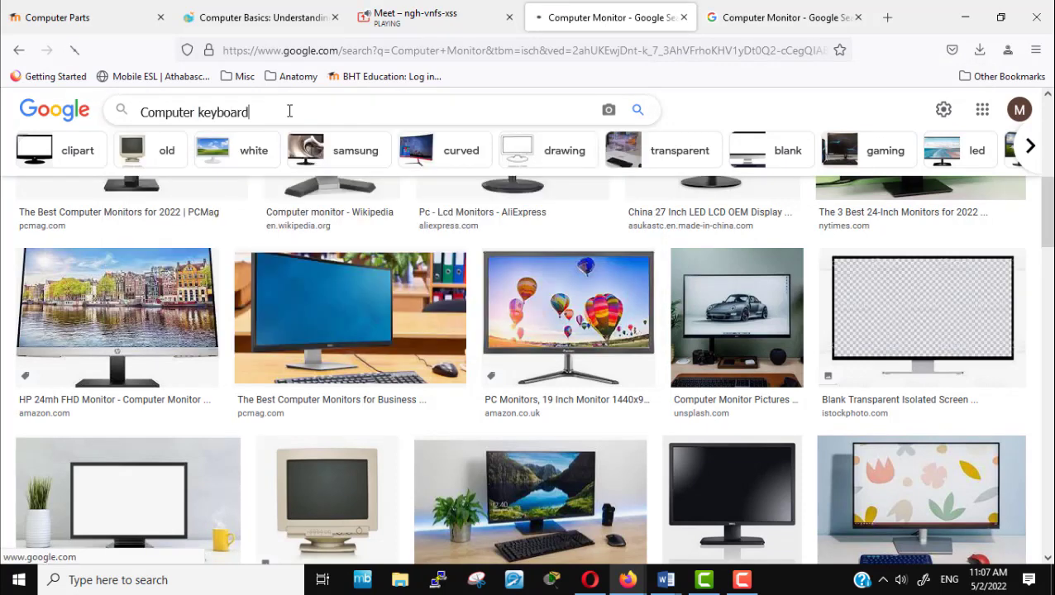
{"action": "left_click", "coordinate": [859, 18]}
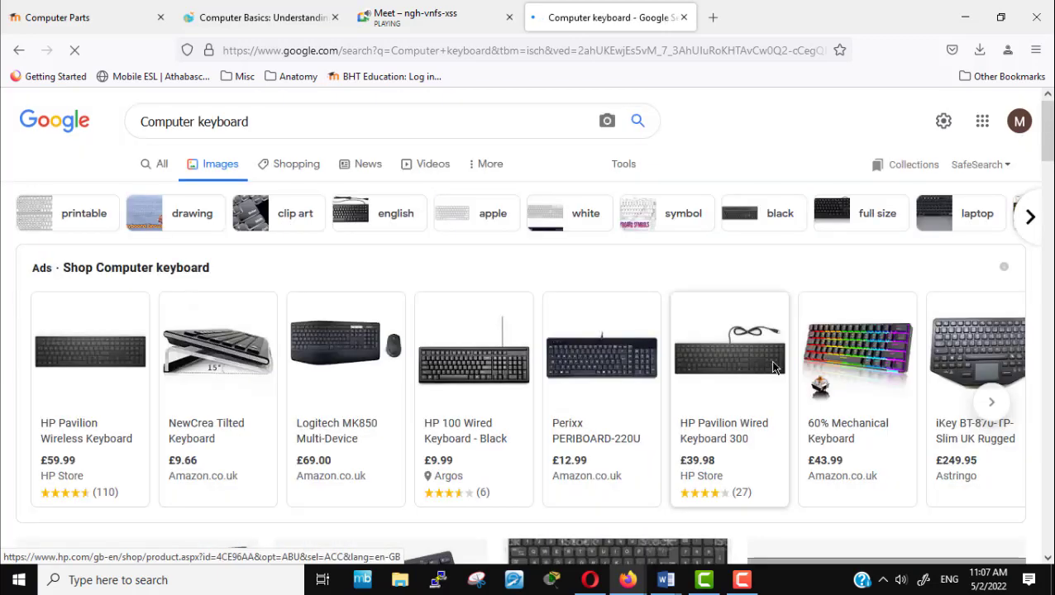
Step: Find the Computer Hope "Computer keyboard key explanation" image among the results and view it in a separate tab
{"action": "scroll", "coordinate": [642, 368], "scroll_direction": "down", "scroll_amount": 4}
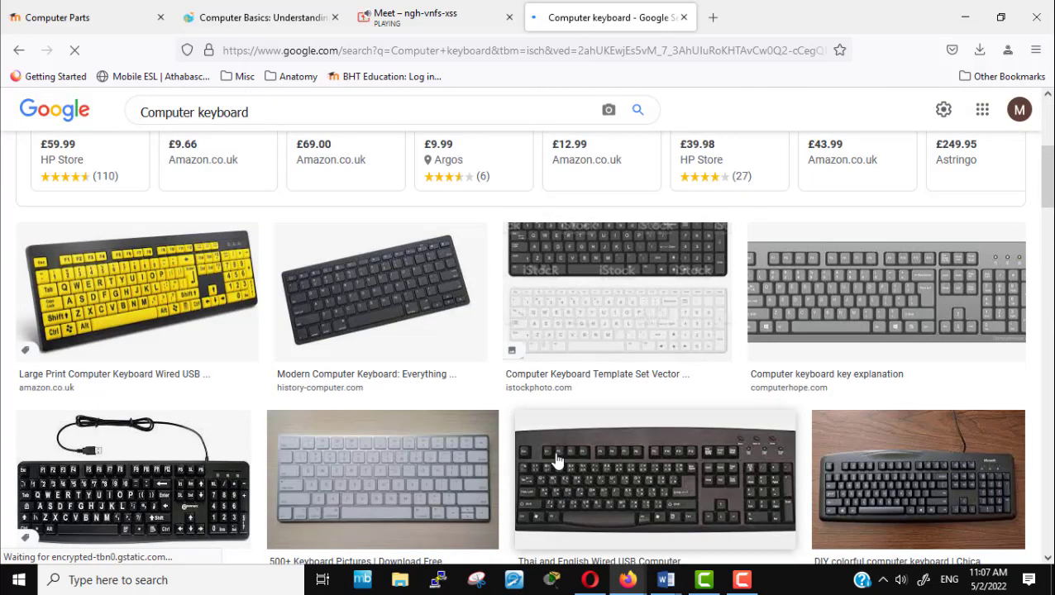
{"action": "scroll", "coordinate": [555, 461], "scroll_direction": "down", "scroll_amount": 1}
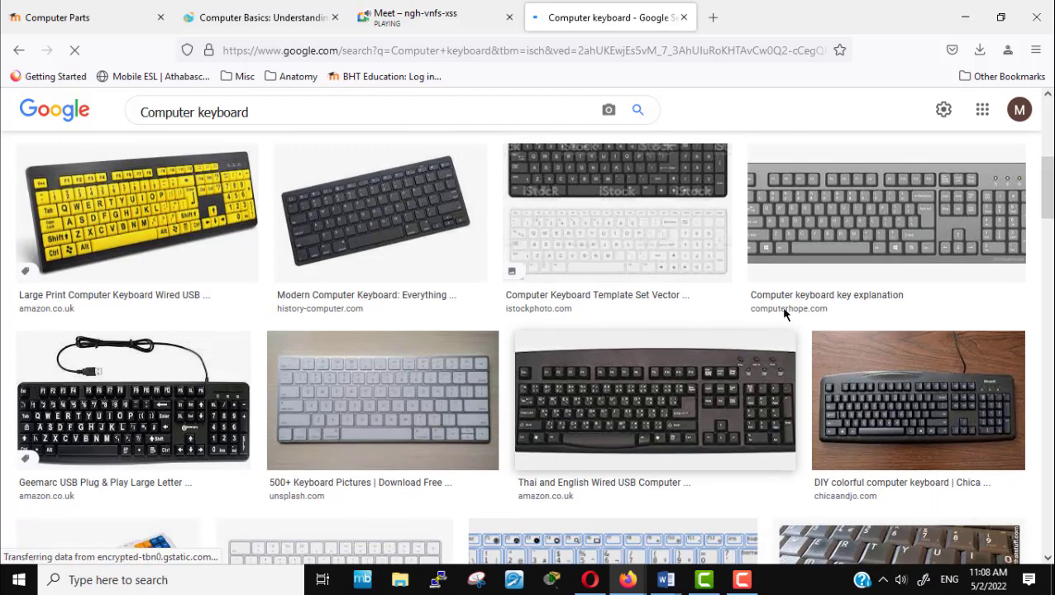
{"action": "right_click", "coordinate": [818, 218]}
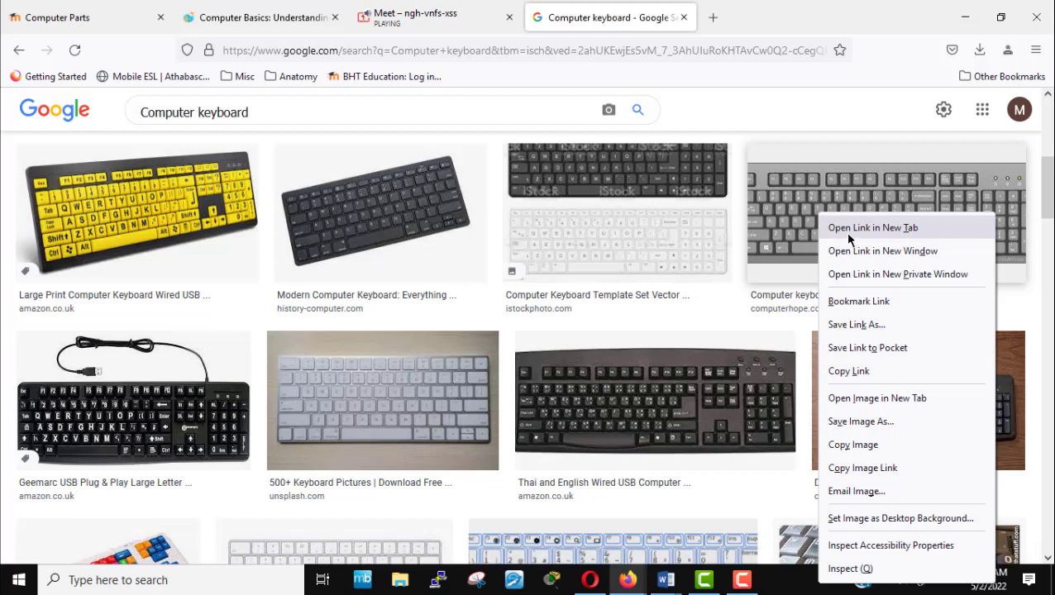
{"action": "left_click", "coordinate": [852, 229]}
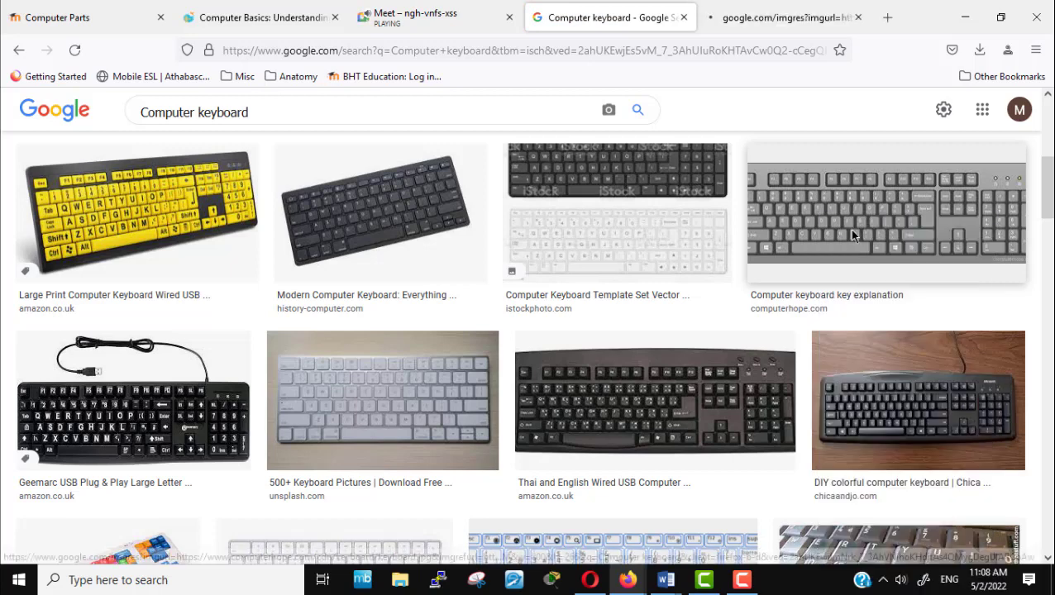
{"action": "left_click", "coordinate": [749, 16]}
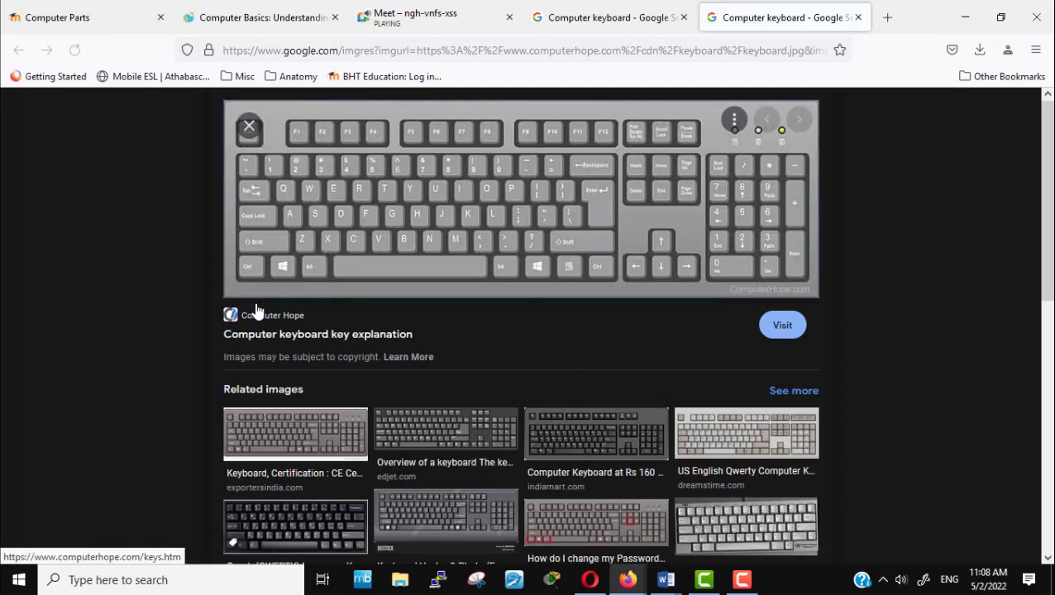
Step: Save the enlarged keyboard image as a JPEG named Computer Keyboard in the Computer Parts folder
{"action": "right_click", "coordinate": [515, 196]}
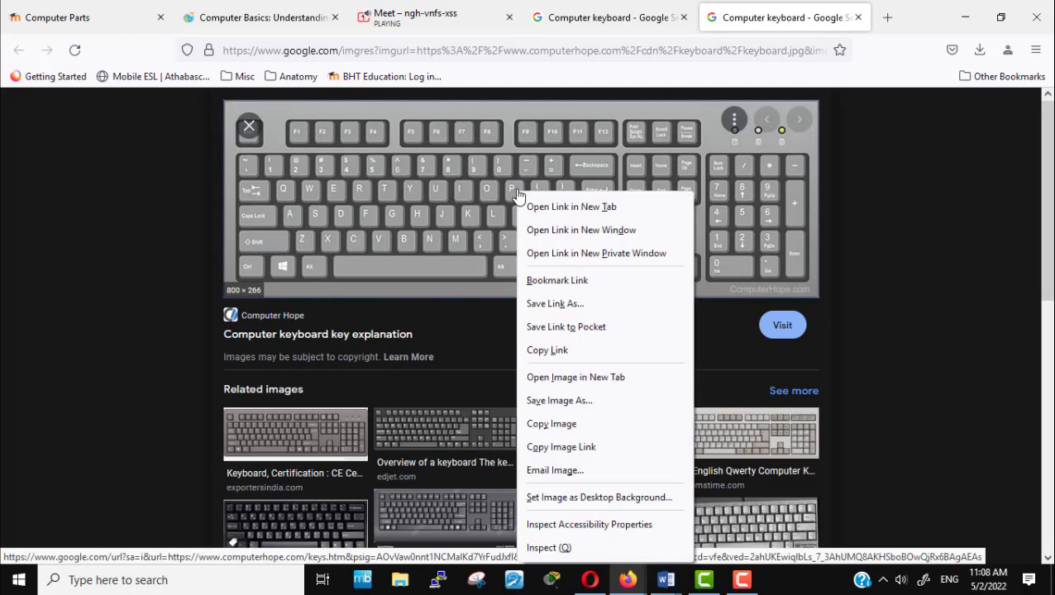
{"action": "left_click", "coordinate": [584, 403]}
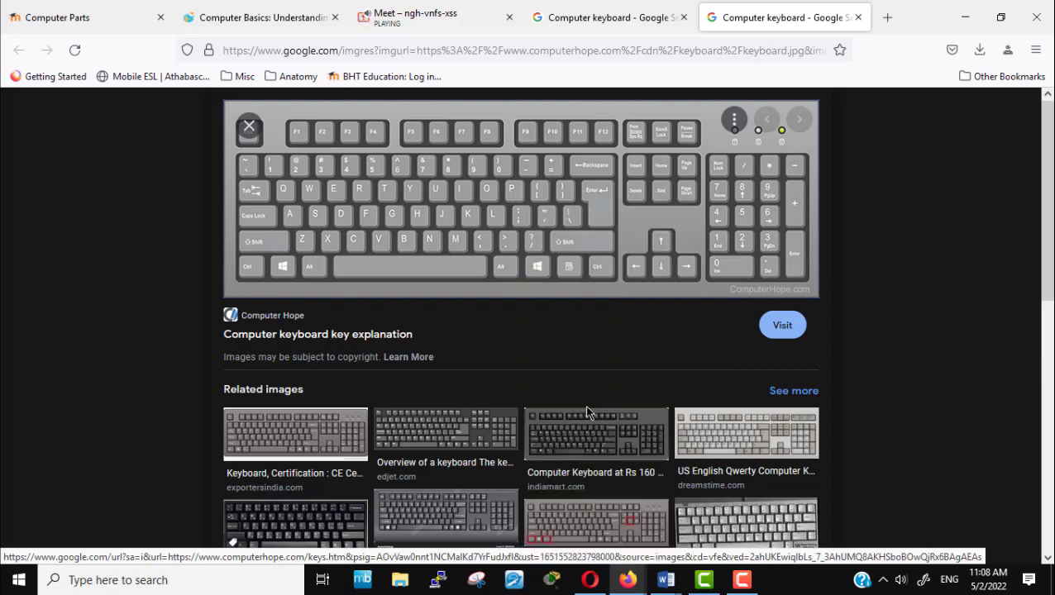
{"action": "type", "text": "Co"}
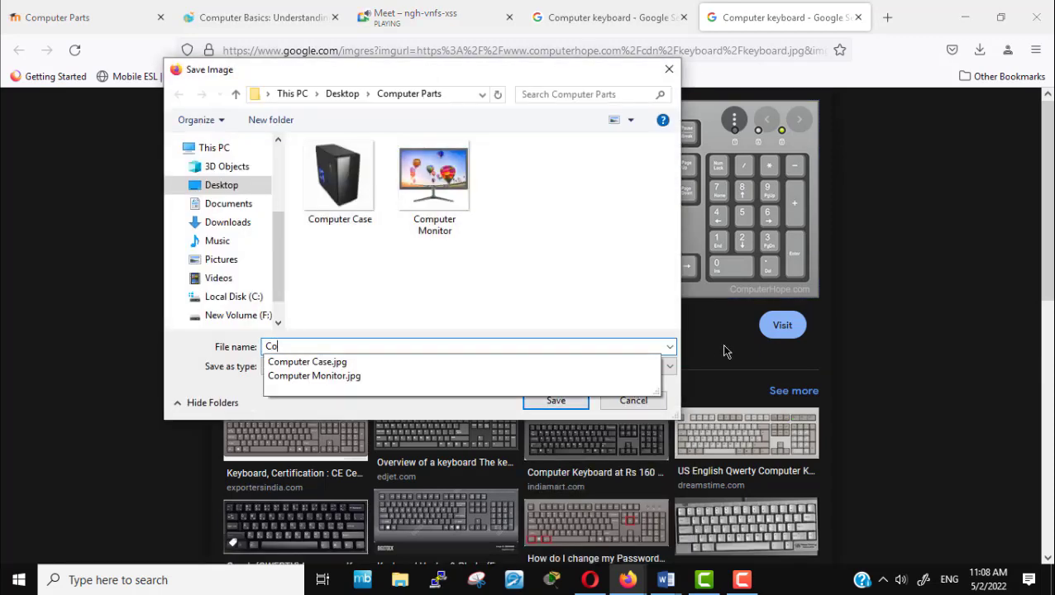
{"action": "type", "text": "mputer Keybo"}
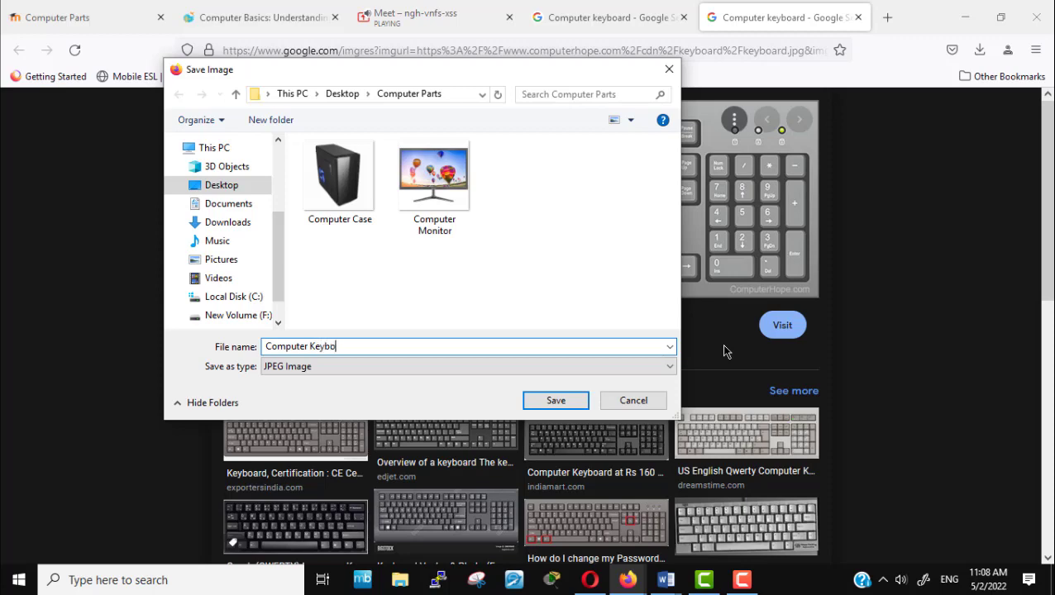
{"action": "type", "text": "ard"}
{"action": "key", "text": "Return"}
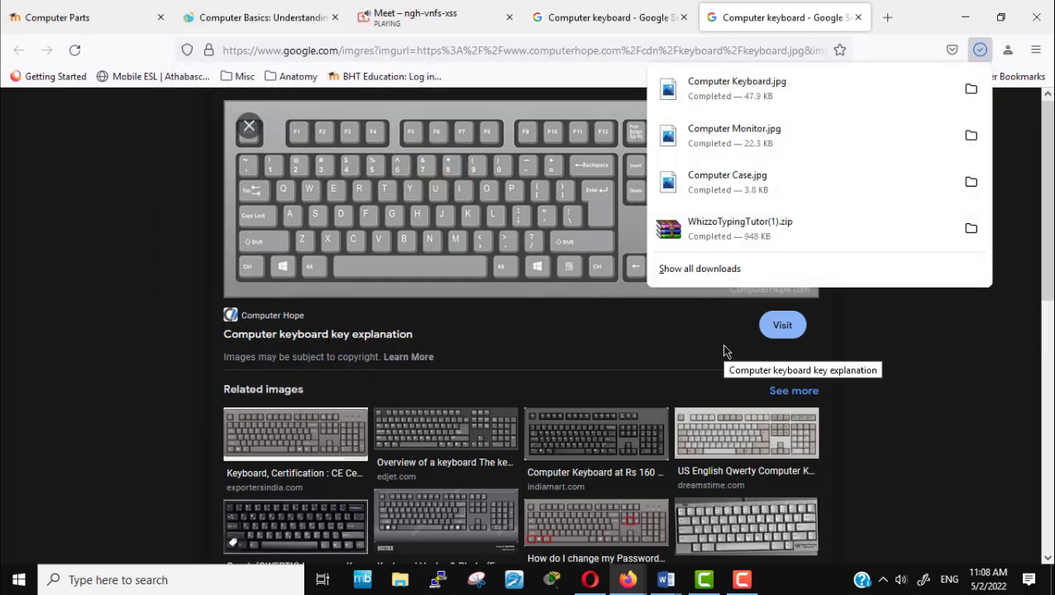
{"action": "left_click", "coordinate": [742, 18]}
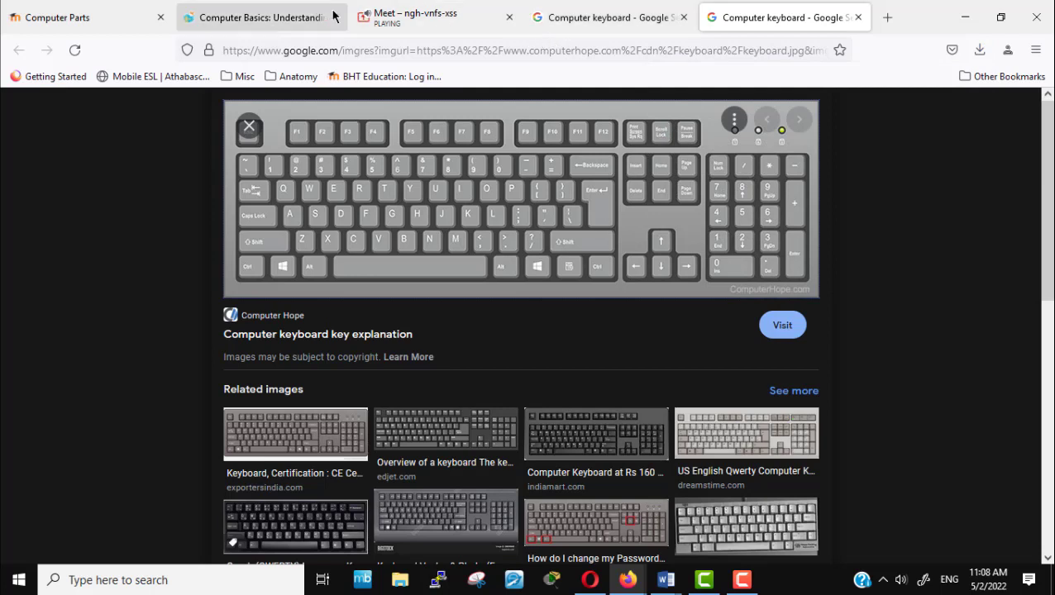
Step: Return to the Computer Parts quiz and enter "Computer Case" as the first line of the Question 1 answer
{"action": "left_click", "coordinate": [73, 23]}
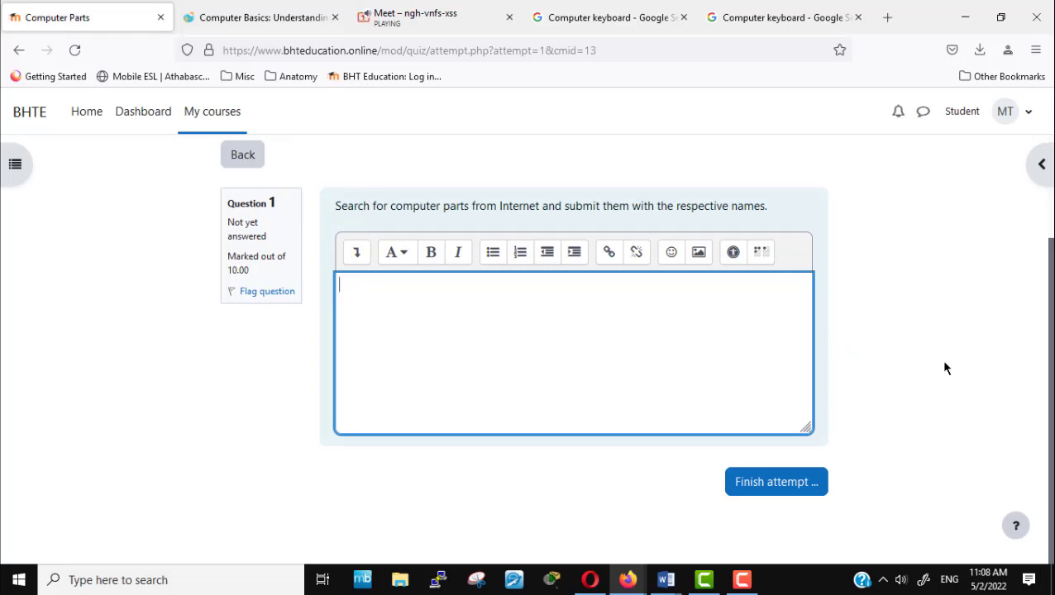
{"action": "type", "text": "Computer"}
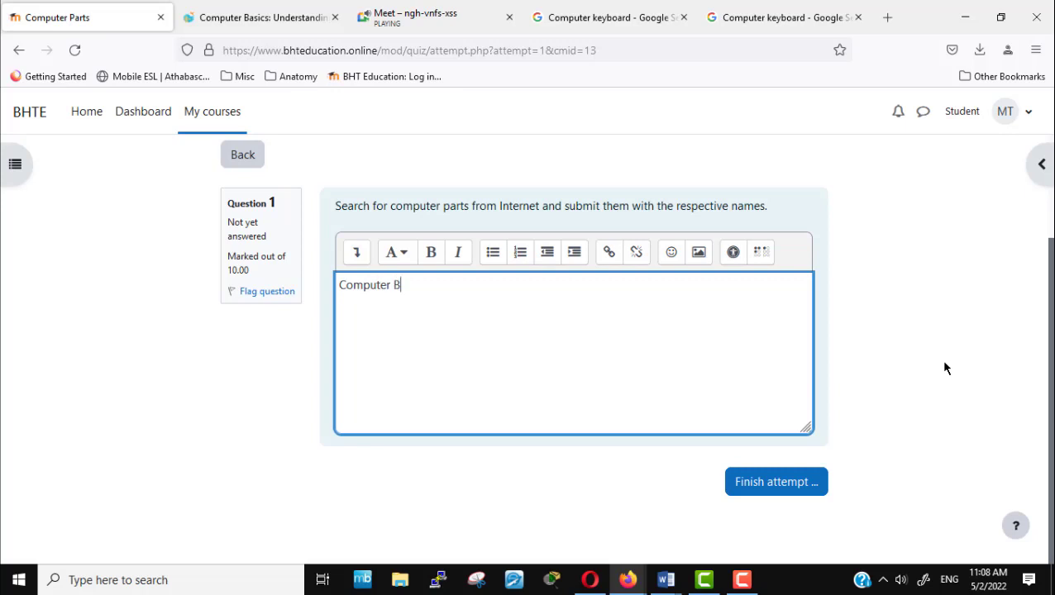
{"action": "type", "text": " Case"}
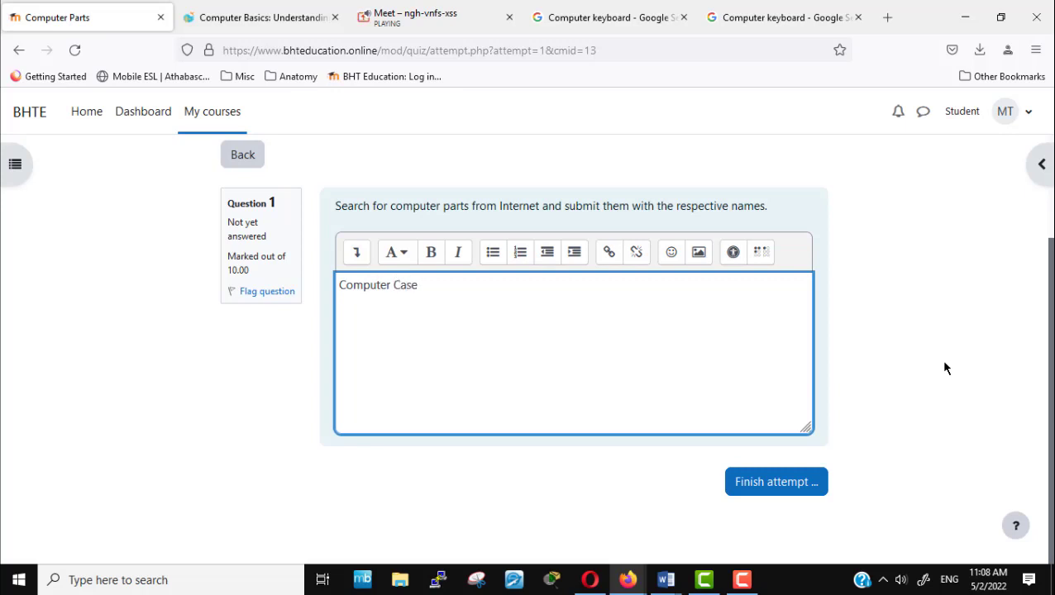
{"action": "left_click", "coordinate": [699, 253]}
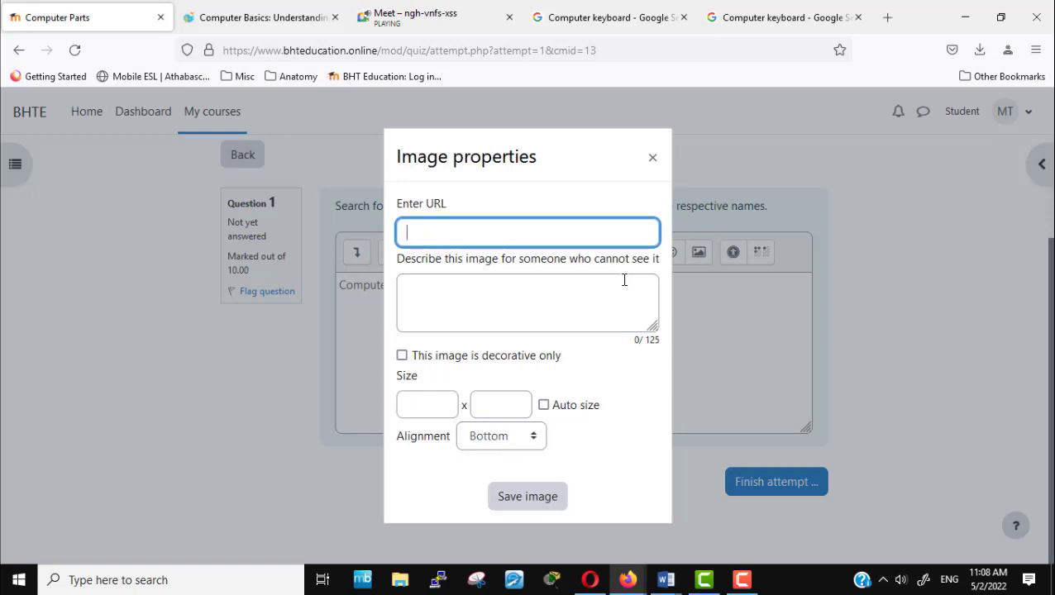
{"action": "left_click", "coordinate": [552, 304]}
{"action": "left_click", "coordinate": [545, 231]}
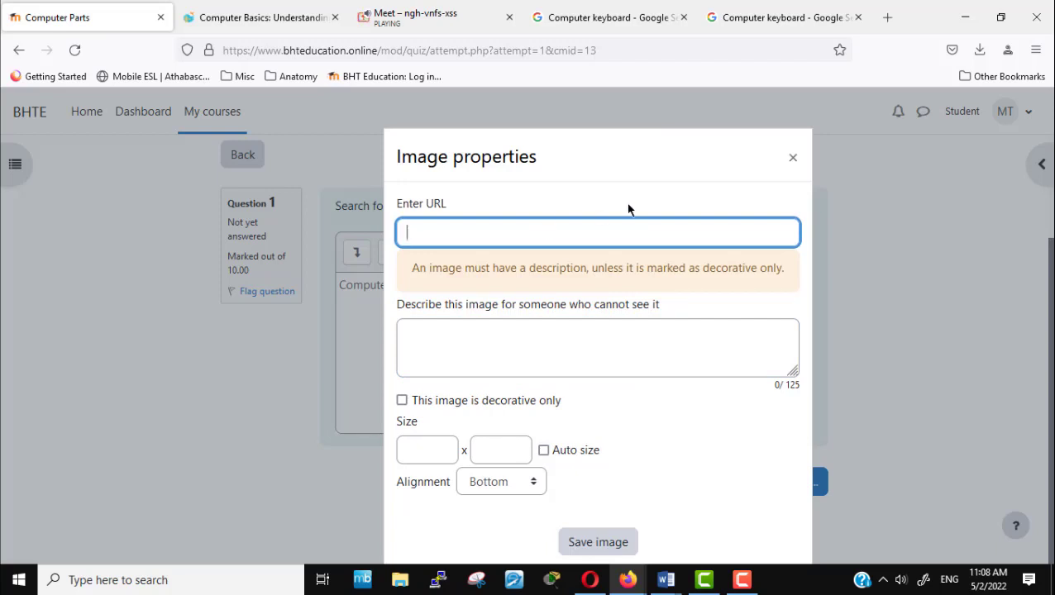
{"action": "left_click", "coordinate": [792, 158]}
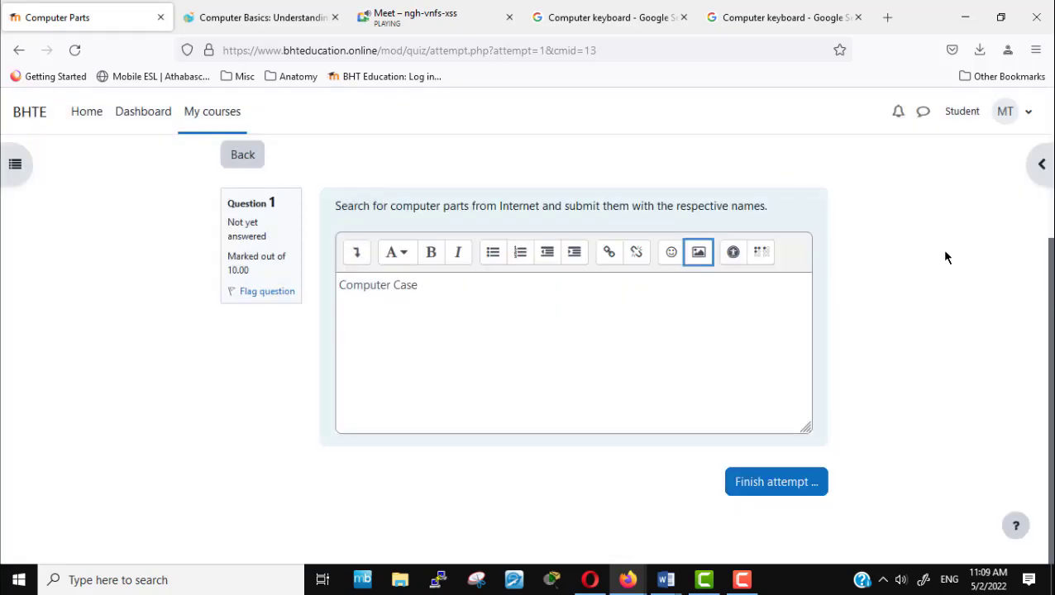
{"action": "left_click", "coordinate": [353, 258]}
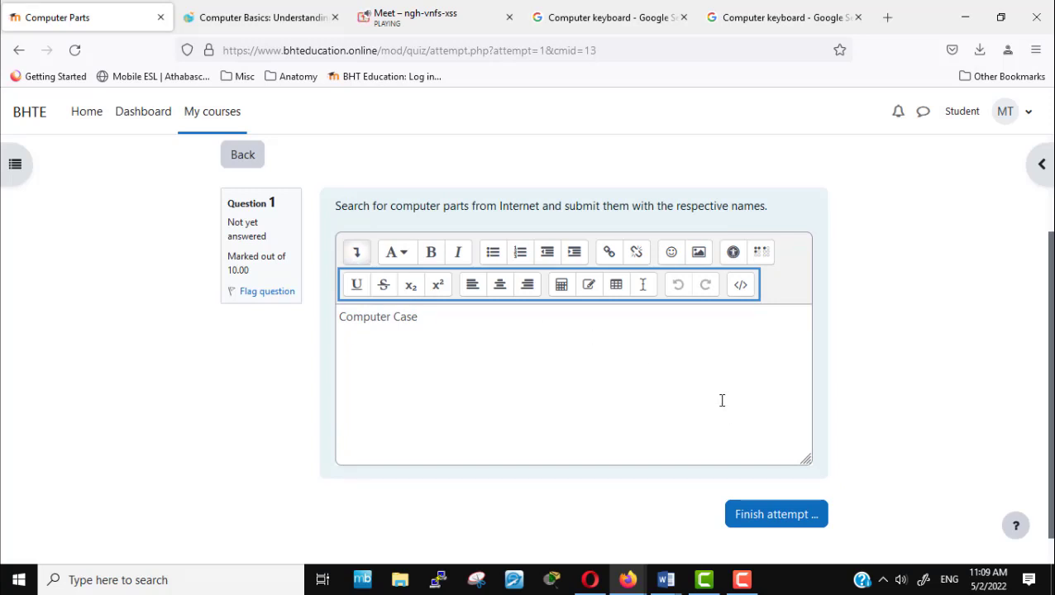
{"action": "left_click", "coordinate": [698, 254]}
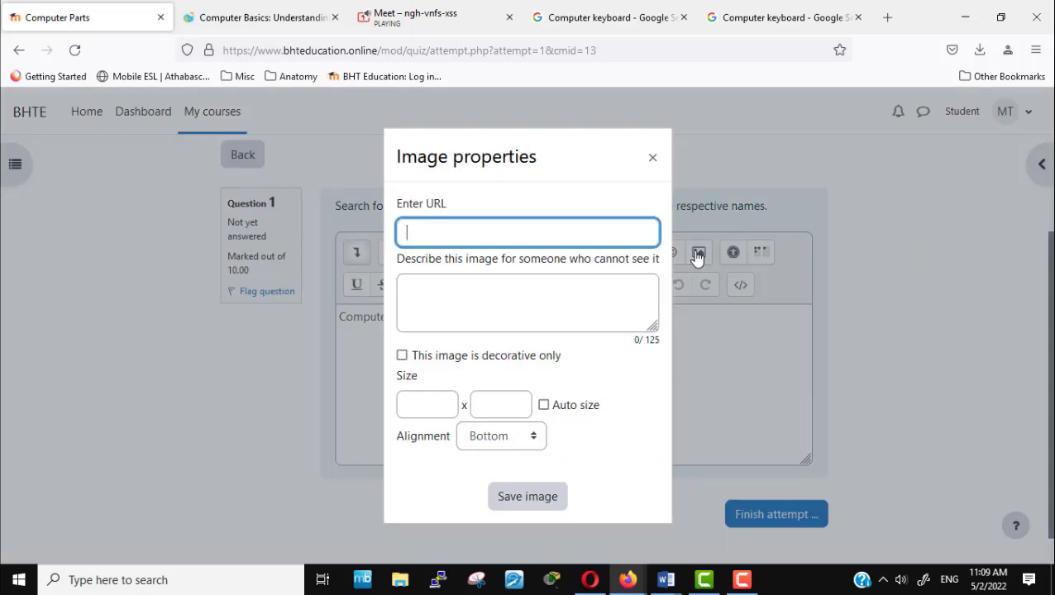
{"action": "left_click", "coordinate": [653, 162]}
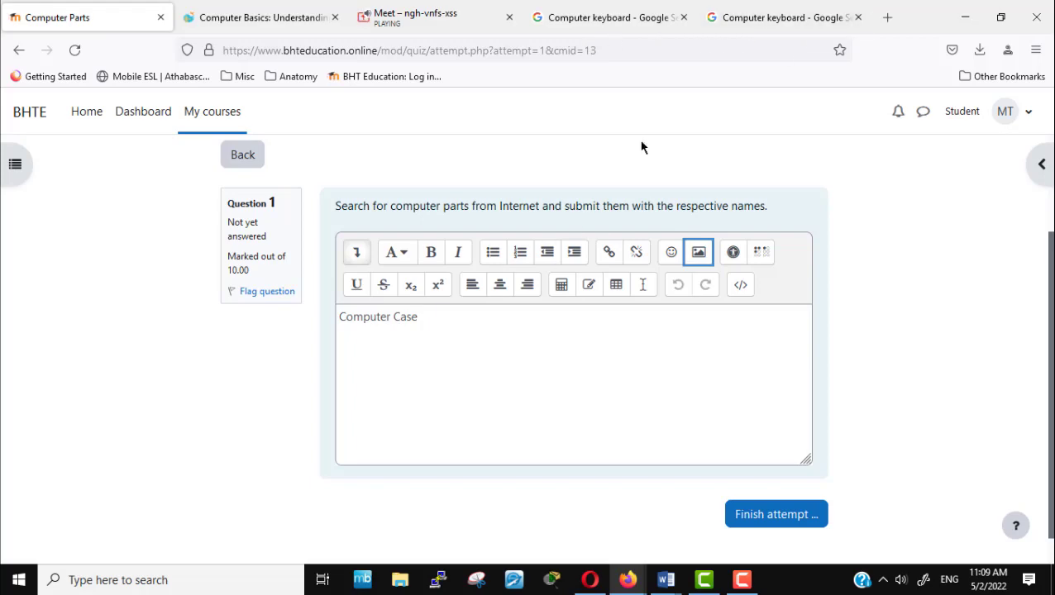
Step: Return to the keyboard image results and change the search to "Computer case"
{"action": "left_click", "coordinate": [617, 15]}
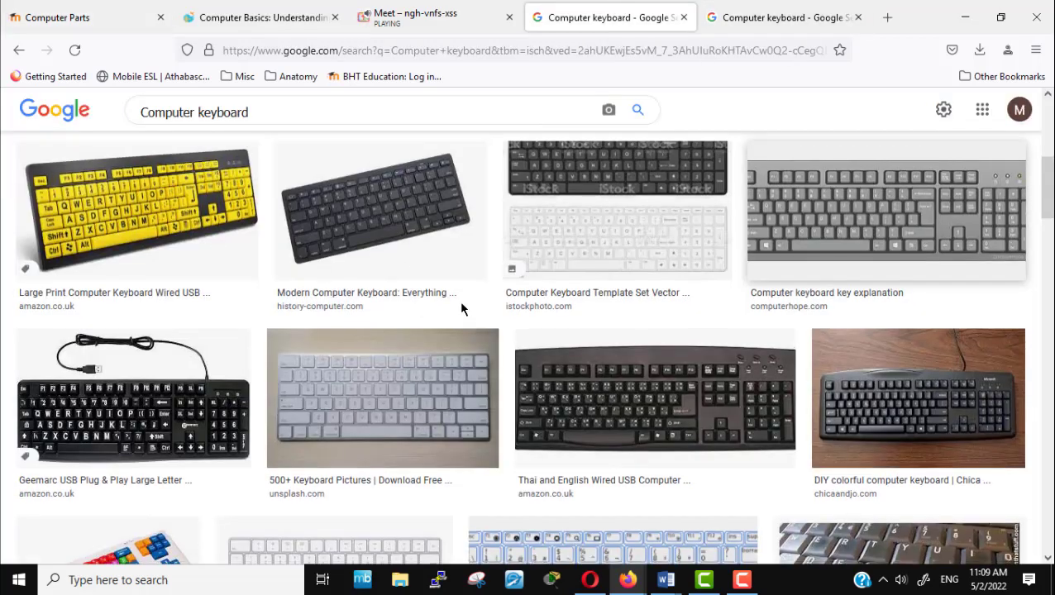
{"action": "scroll", "coordinate": [464, 308], "scroll_direction": "up", "scroll_amount": 3}
{"action": "double_click", "coordinate": [225, 111]}
{"action": "type", "text": "cas"}
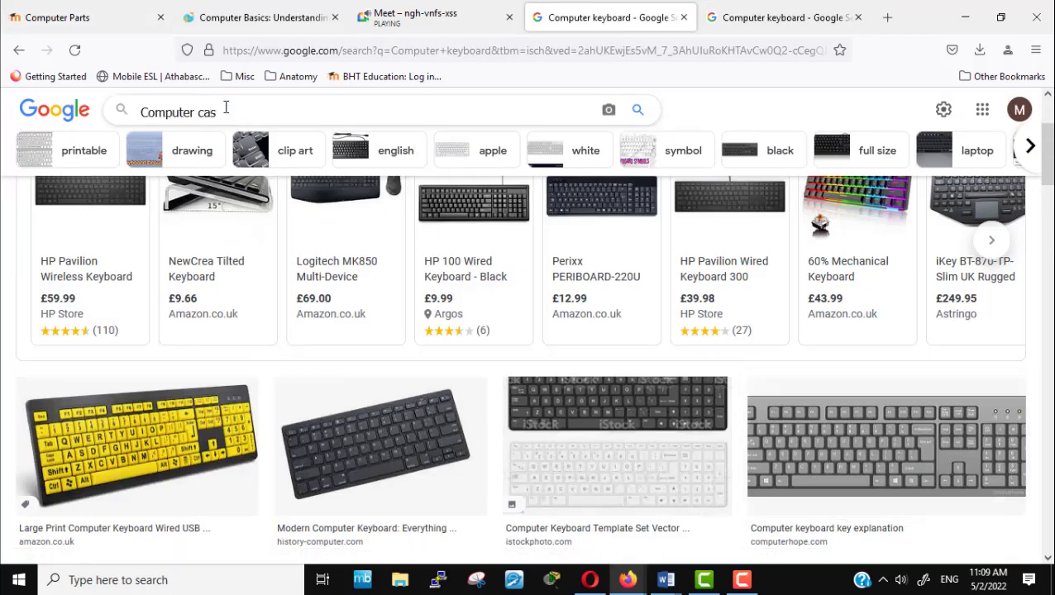
{"action": "key", "text": "Return"}
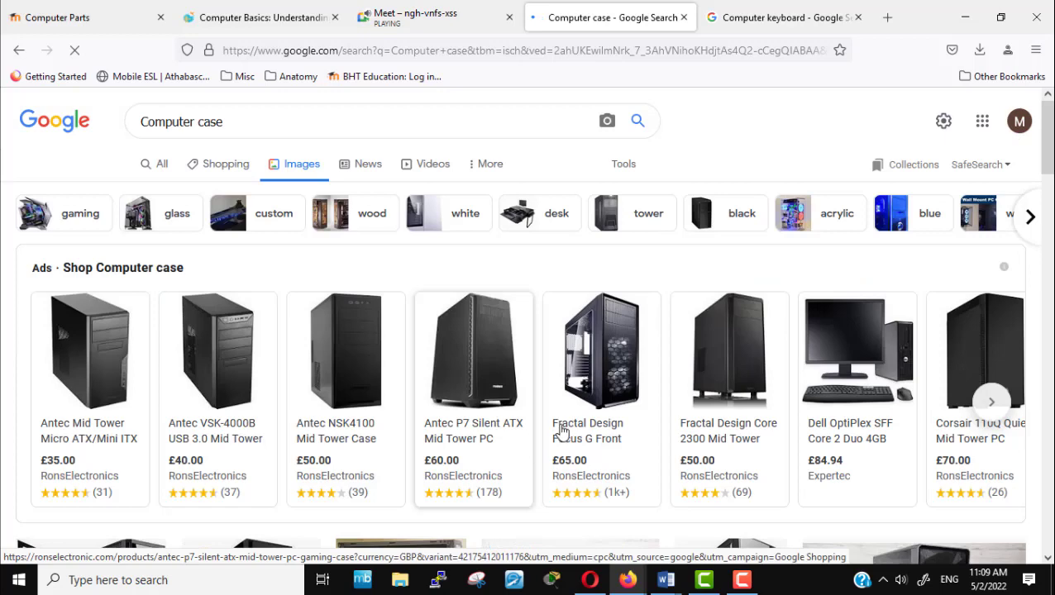
Step: Find the Corsair 7000D AIRFLOW full-tower case among the image results and view it in a separate tab
{"action": "scroll", "coordinate": [558, 432], "scroll_direction": "down", "scroll_amount": 3}
{"action": "scroll", "coordinate": [499, 403], "scroll_direction": "down", "scroll_amount": 1}
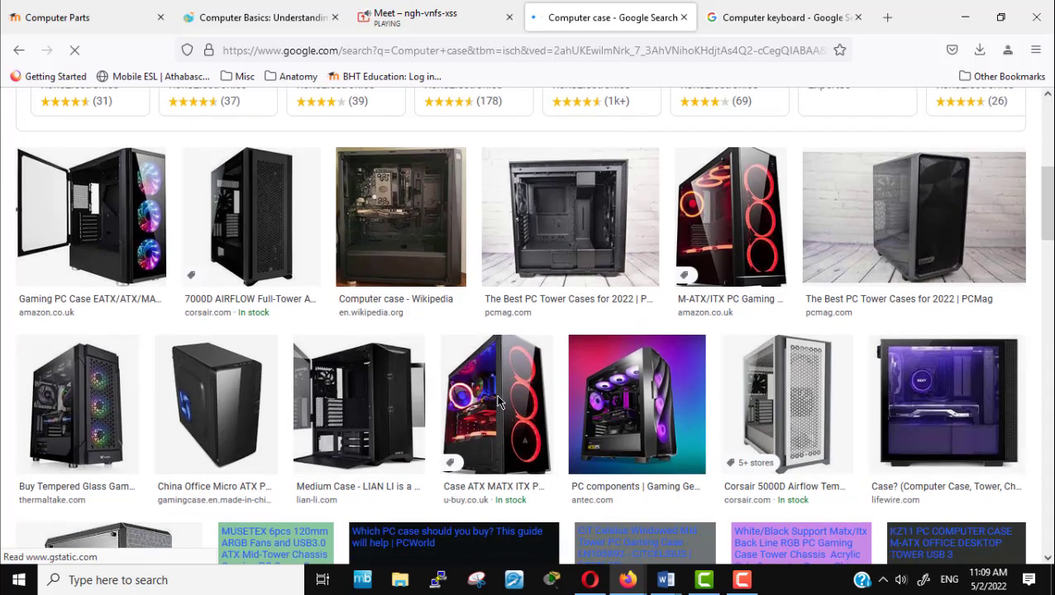
{"action": "right_click", "coordinate": [240, 186]}
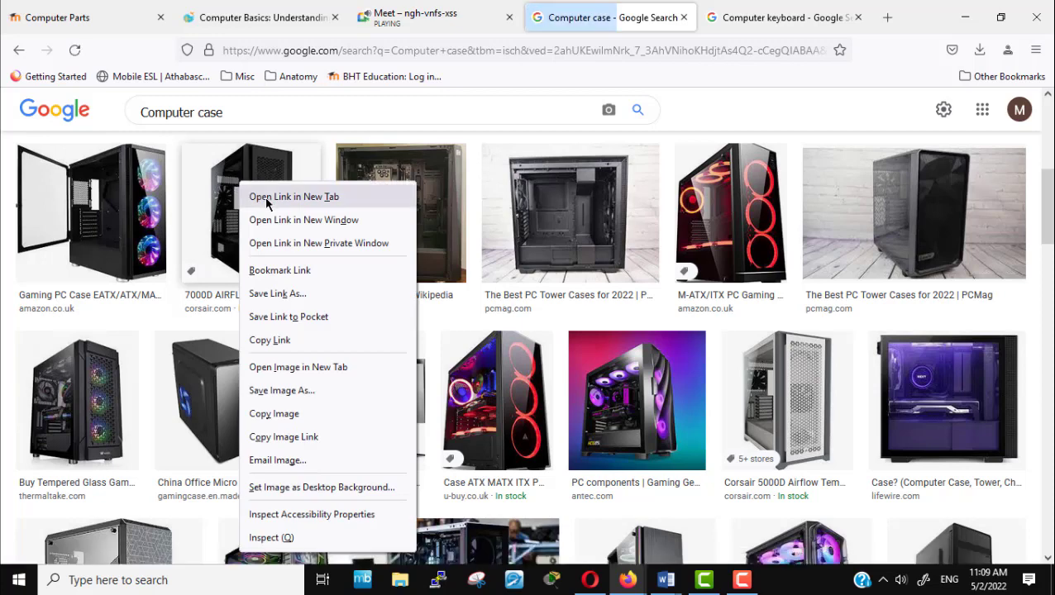
{"action": "left_click", "coordinate": [259, 199]}
{"action": "left_click", "coordinate": [666, 17]}
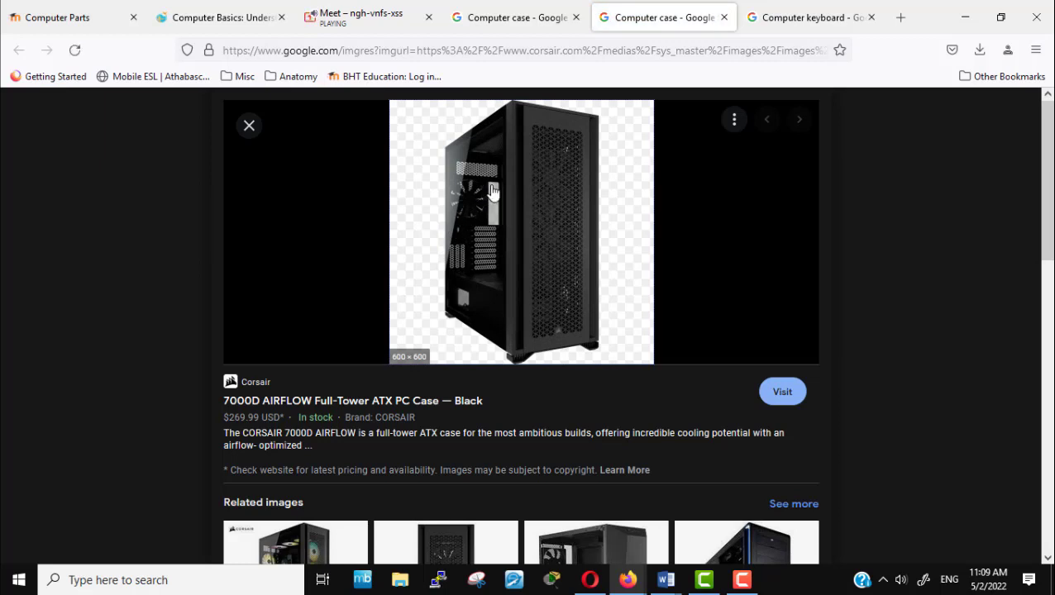
Step: Bring up the image properties for the quiz answer, and copy the image link of the enlarged Corsair 7000D case picture
{"action": "left_click", "coordinate": [113, 18]}
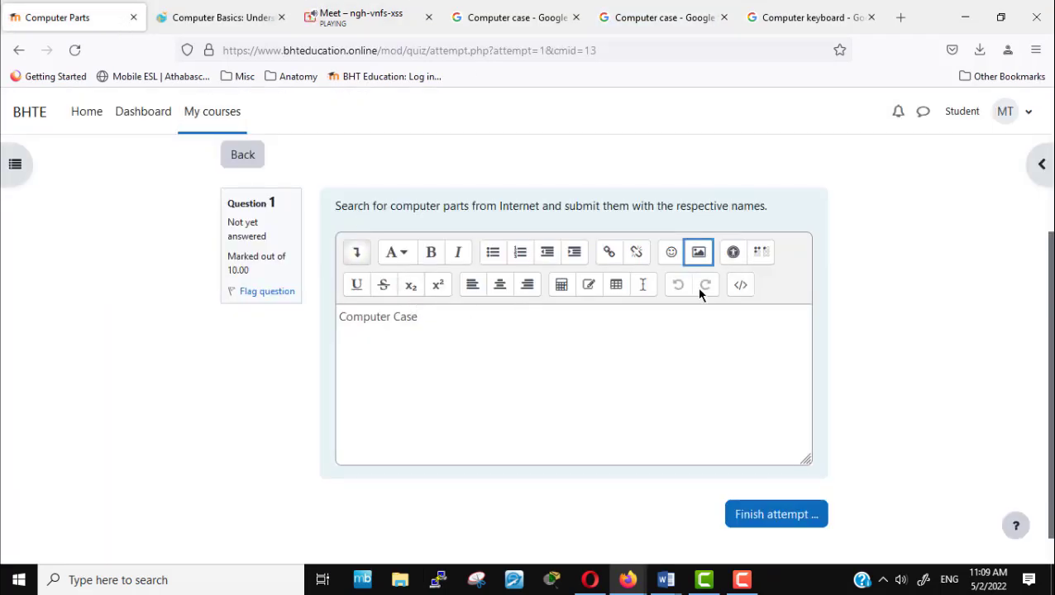
{"action": "left_click", "coordinate": [698, 255]}
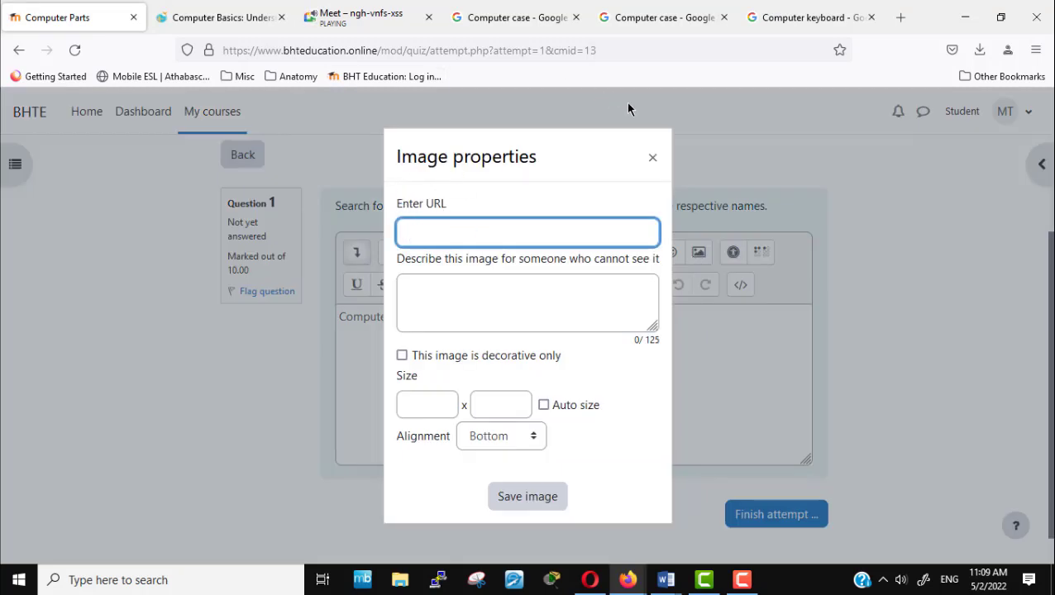
{"action": "left_click", "coordinate": [668, 20]}
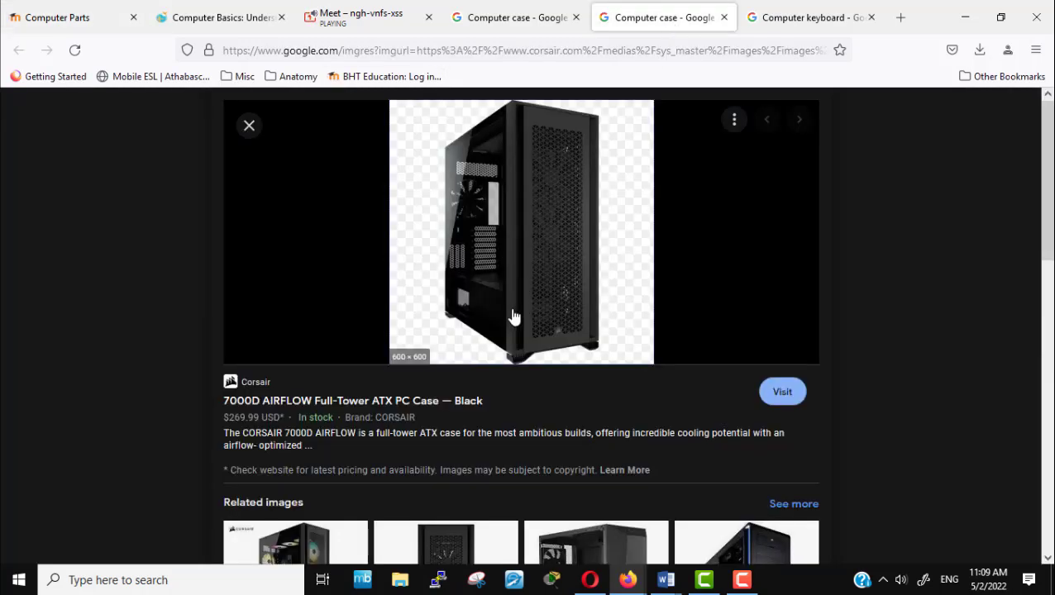
{"action": "right_click", "coordinate": [513, 229]}
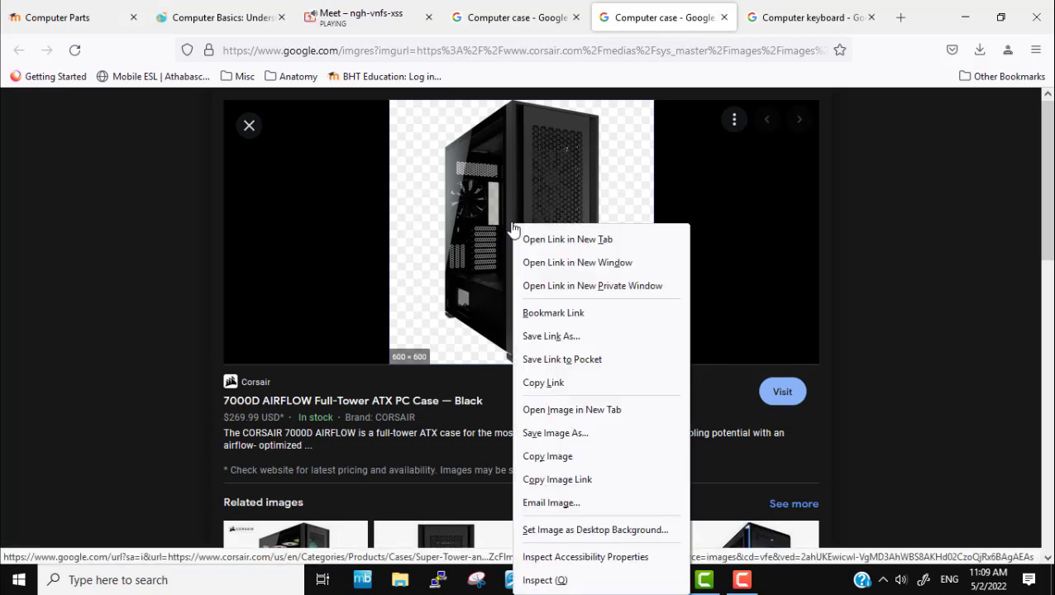
{"action": "left_click", "coordinate": [575, 486]}
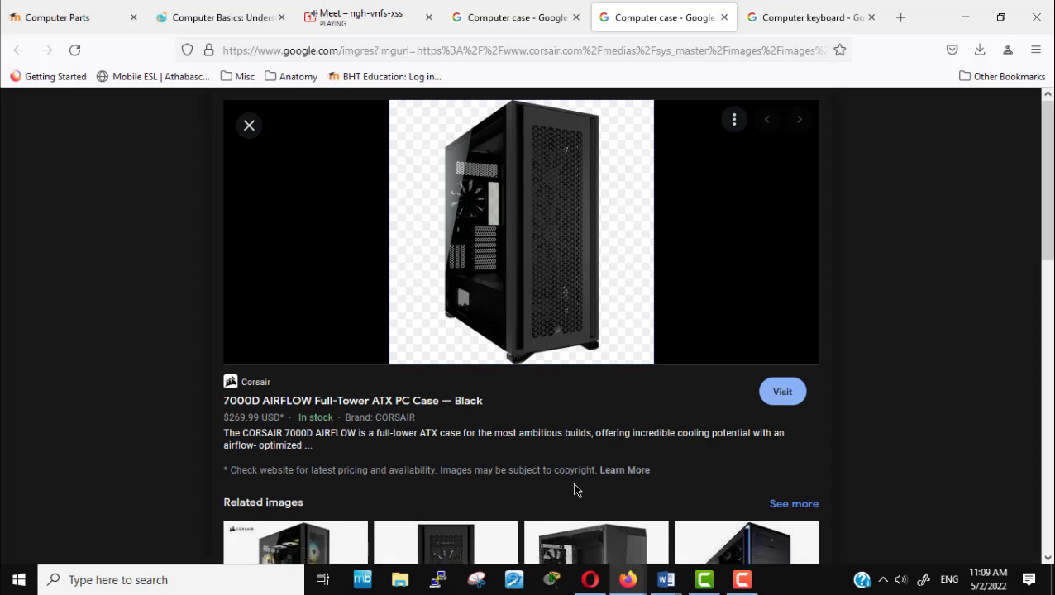
Step: Insert the case picture into the quiz answer from the copied image link, with the description "Computer Case"
{"action": "left_click", "coordinate": [73, 20]}
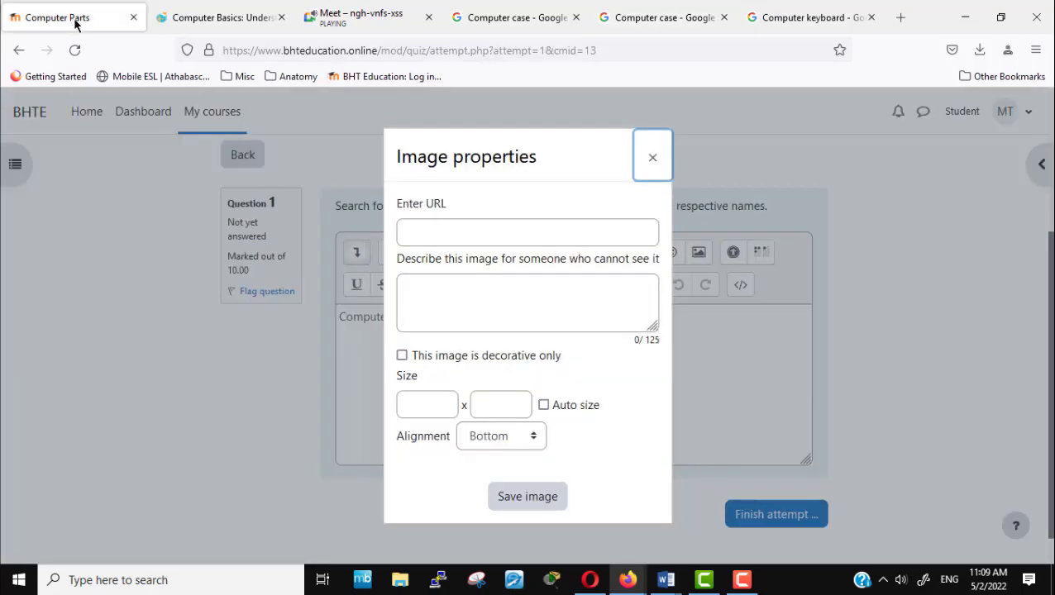
{"action": "left_click", "coordinate": [420, 230]}
{"action": "right_click", "coordinate": [420, 232]}
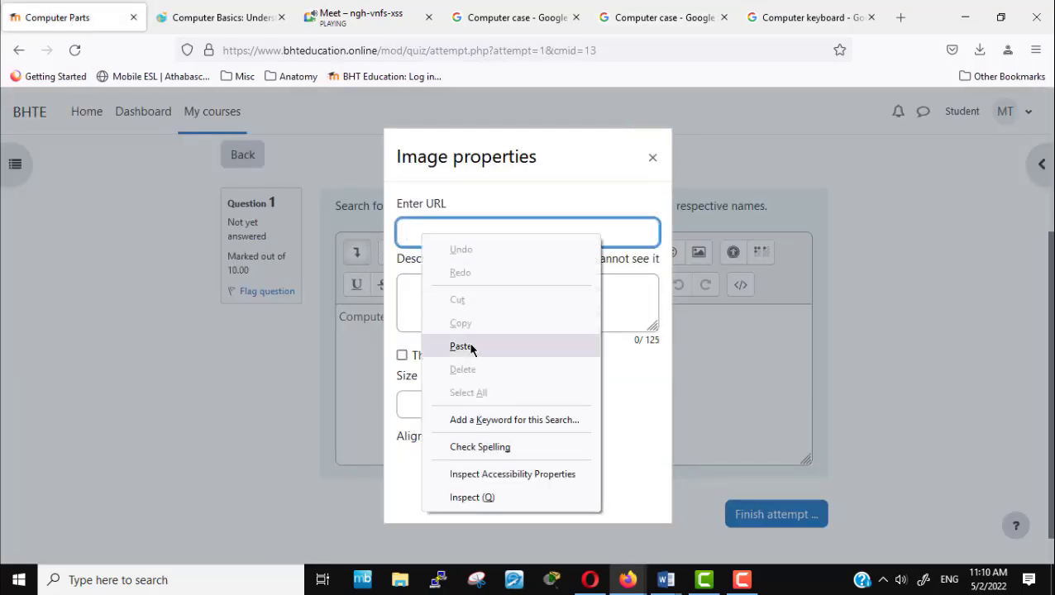
{"action": "left_click", "coordinate": [471, 347]}
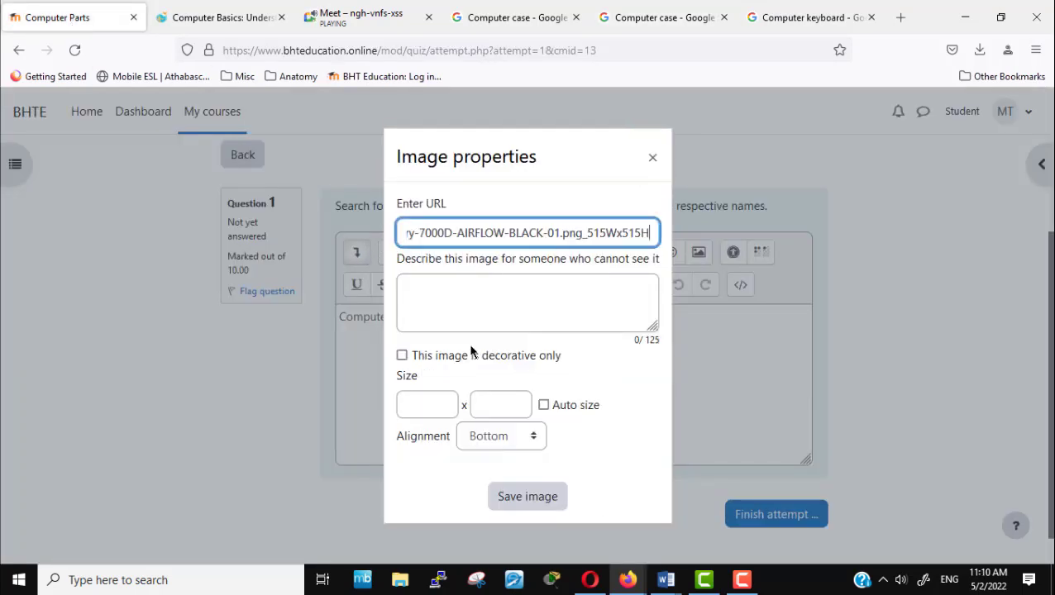
{"action": "left_click", "coordinate": [480, 298]}
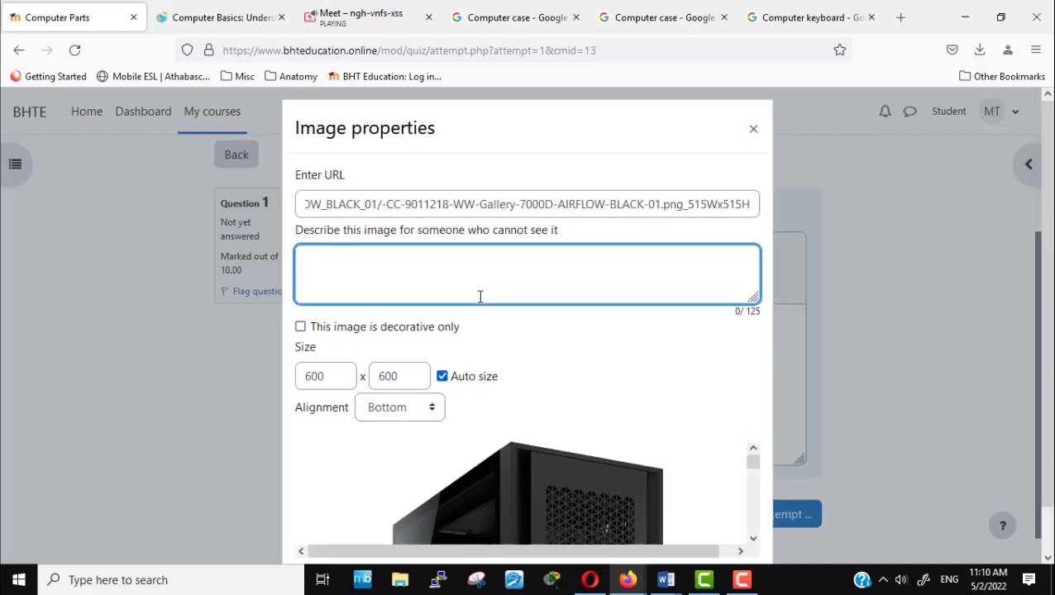
{"action": "type", "text": "Computer Case"}
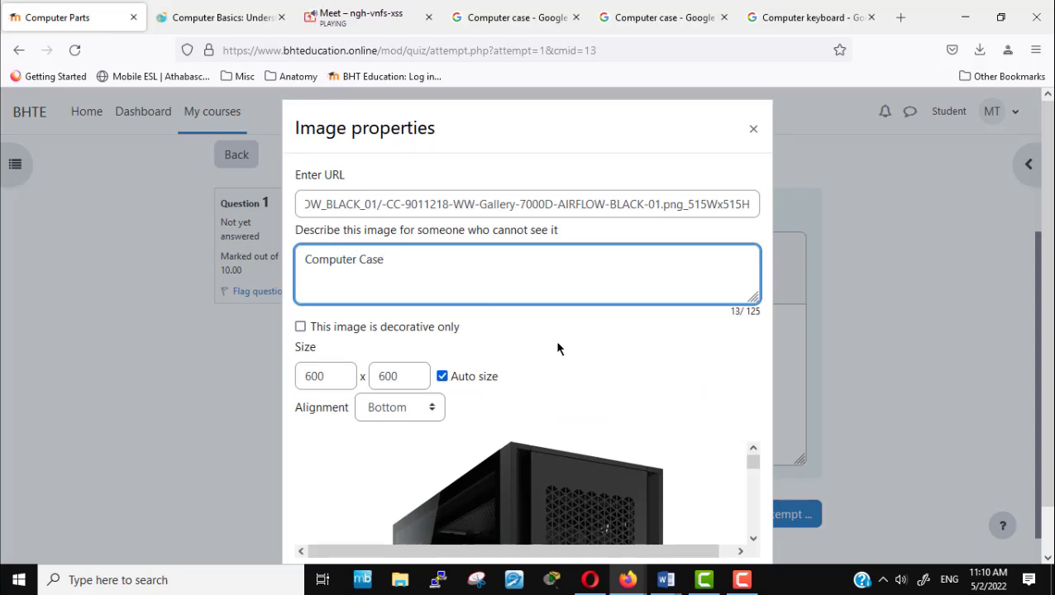
{"action": "scroll", "coordinate": [860, 400], "scroll_direction": "down", "scroll_amount": 1}
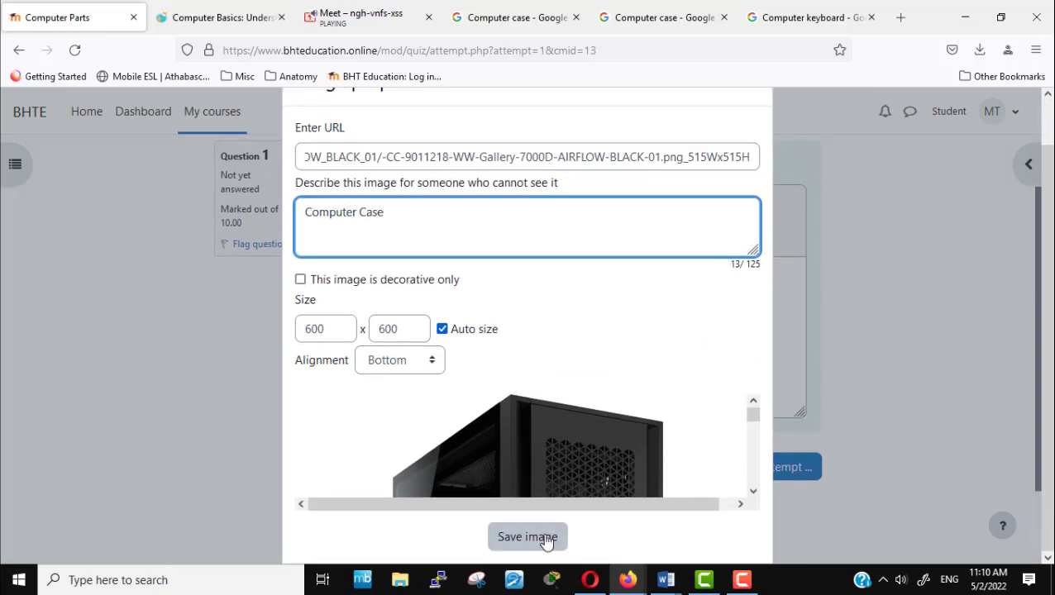
{"action": "left_click", "coordinate": [546, 538]}
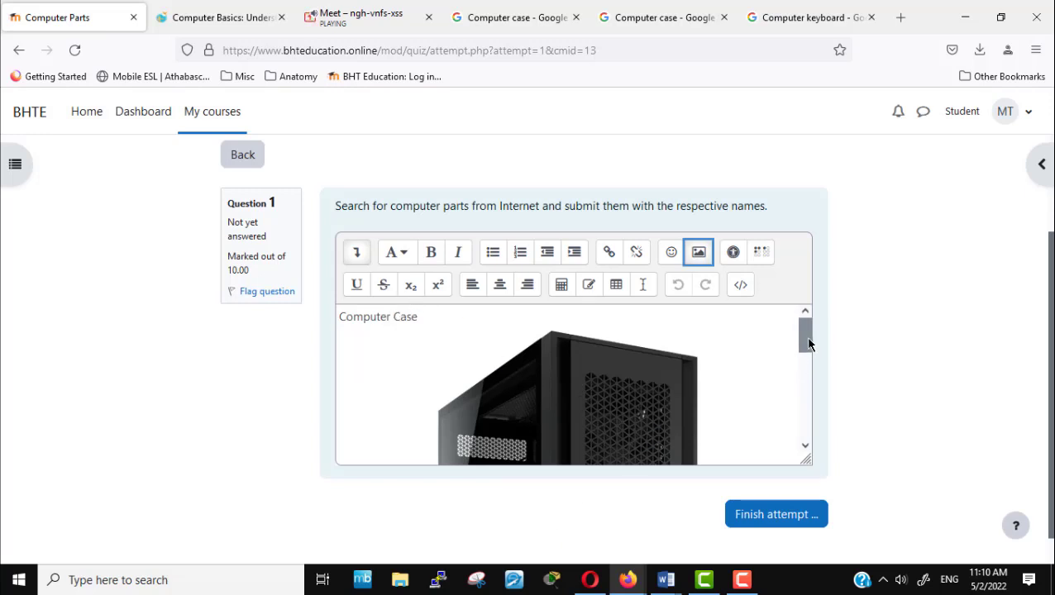
Step: Add the line "Computer Monitor" below the case picture in the answer, followed by a new empty line
{"action": "left_click_drag", "start_coordinate": [808, 337], "coordinate": [784, 350]}
{"action": "scroll", "coordinate": [784, 350], "scroll_direction": "up", "scroll_amount": 3}
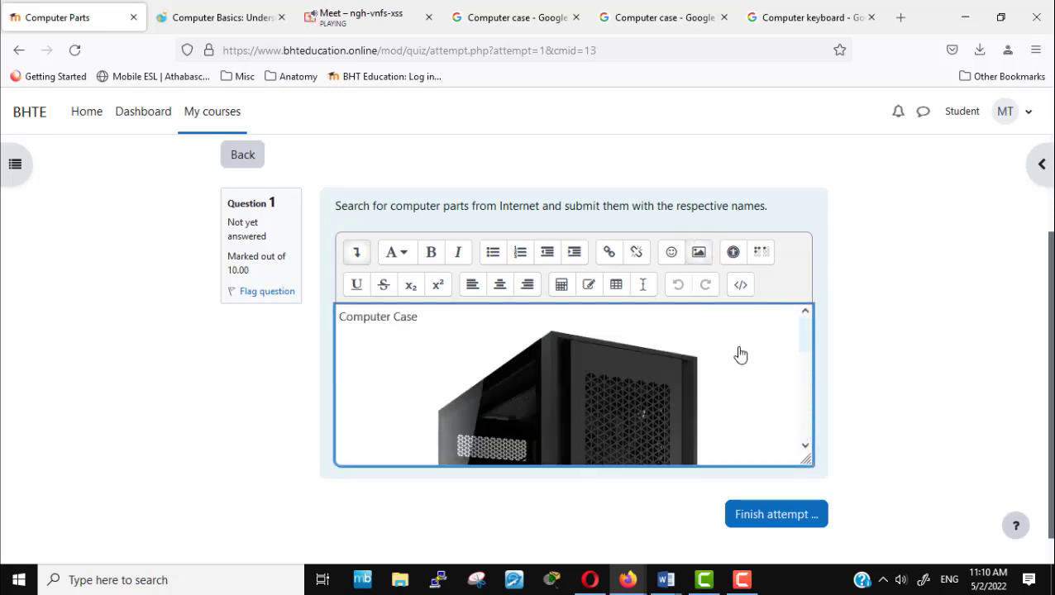
{"action": "left_click", "coordinate": [636, 419]}
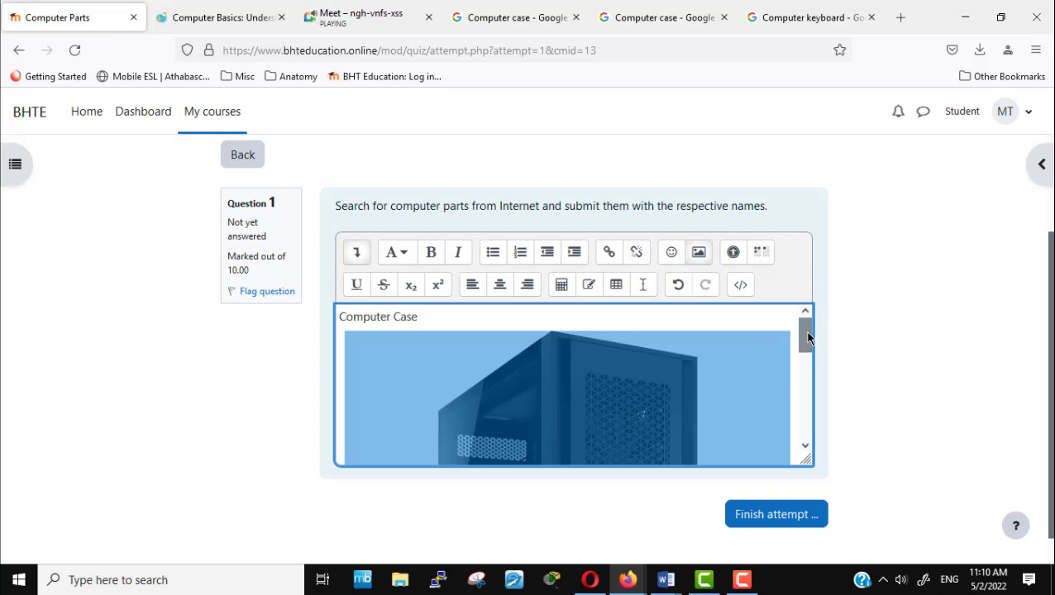
{"action": "left_click_drag", "start_coordinate": [808, 335], "coordinate": [801, 442]}
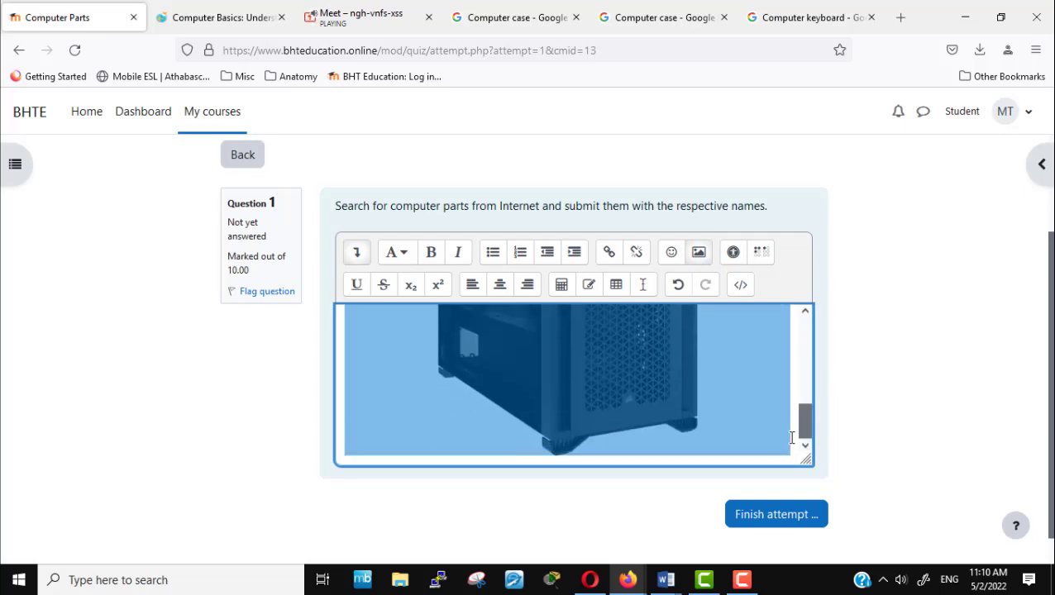
{"action": "left_click", "coordinate": [791, 439]}
{"action": "scroll", "coordinate": [791, 438], "scroll_direction": "down", "scroll_amount": 1}
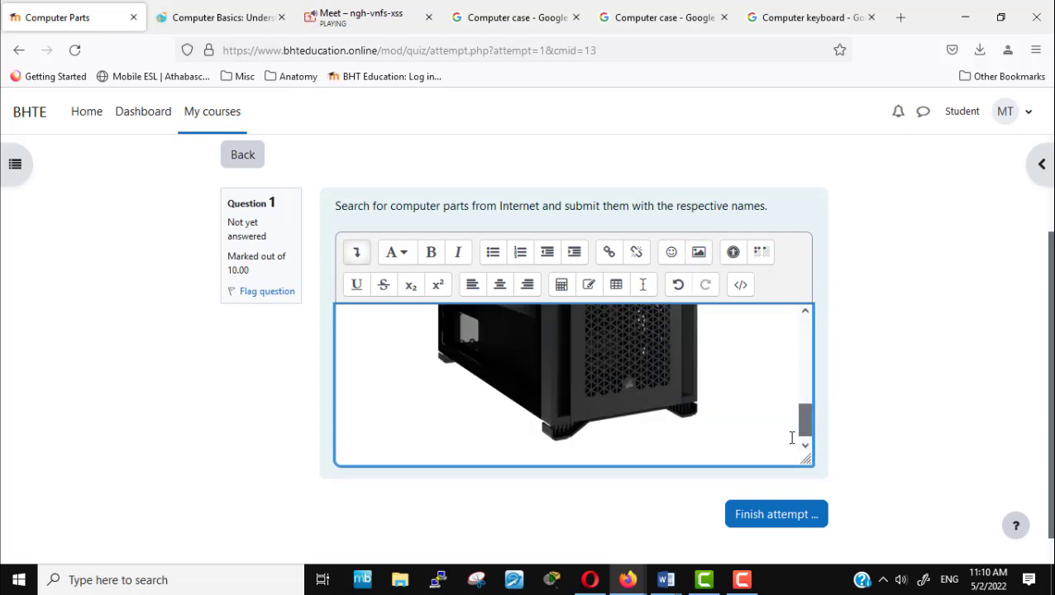
{"action": "type", "text": "Computer Monitor"}
{"action": "key", "text": "Return"}
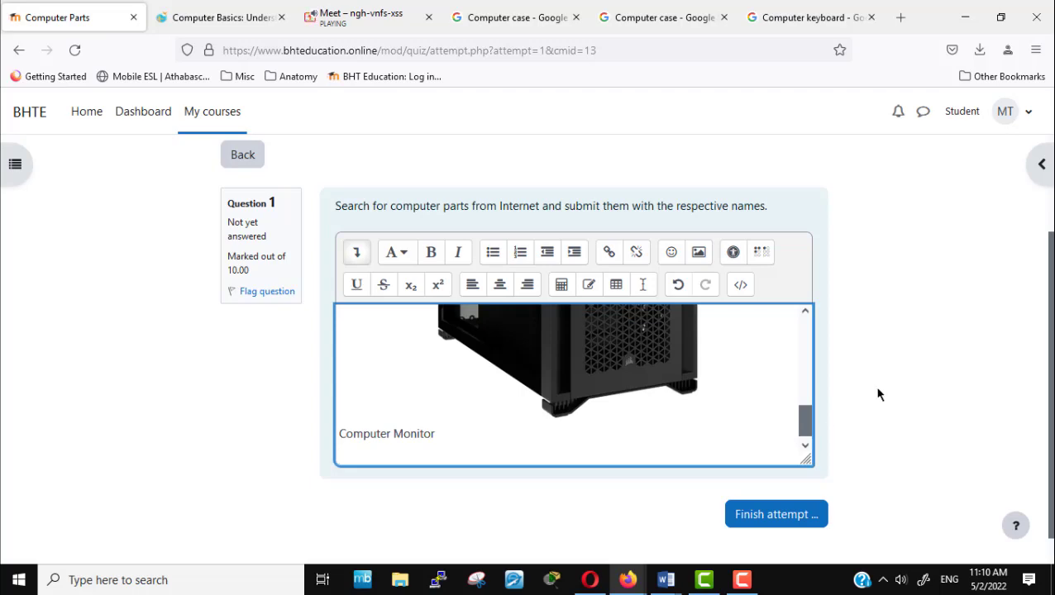
Step: Return to the computer case image results and change the search to "Computer monitor"
{"action": "left_click", "coordinate": [554, 19]}
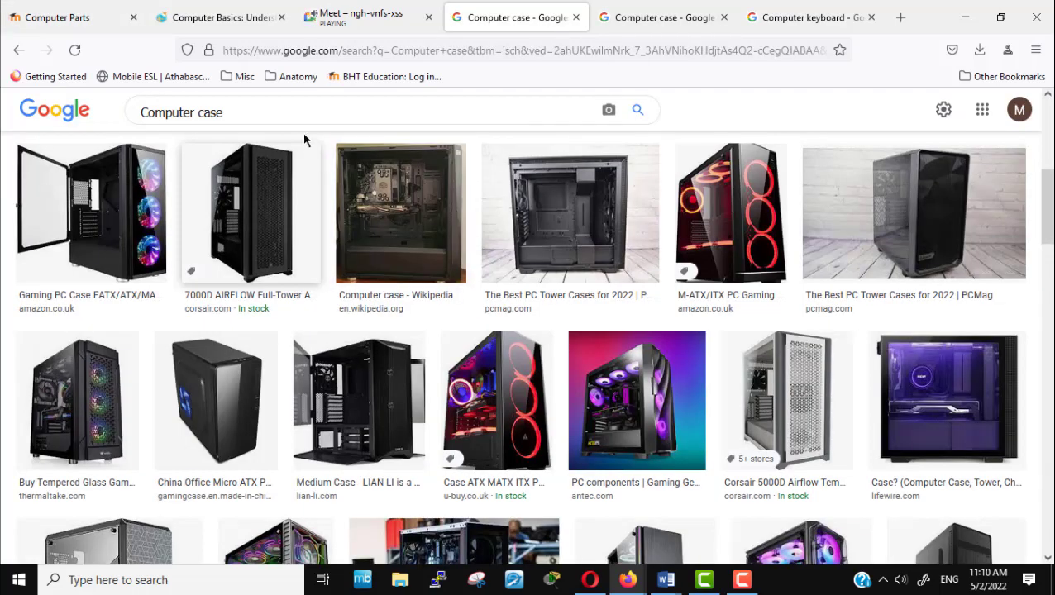
{"action": "double_click", "coordinate": [208, 112]}
{"action": "type", "text": "mo"}
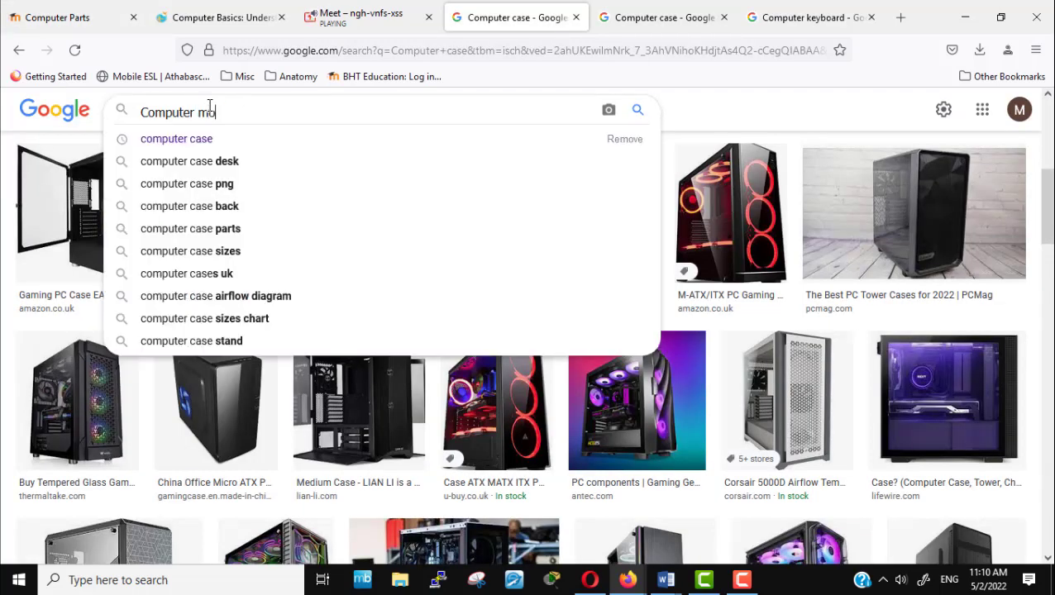
{"action": "type", "text": "nitor"}
{"action": "key", "text": "Return"}
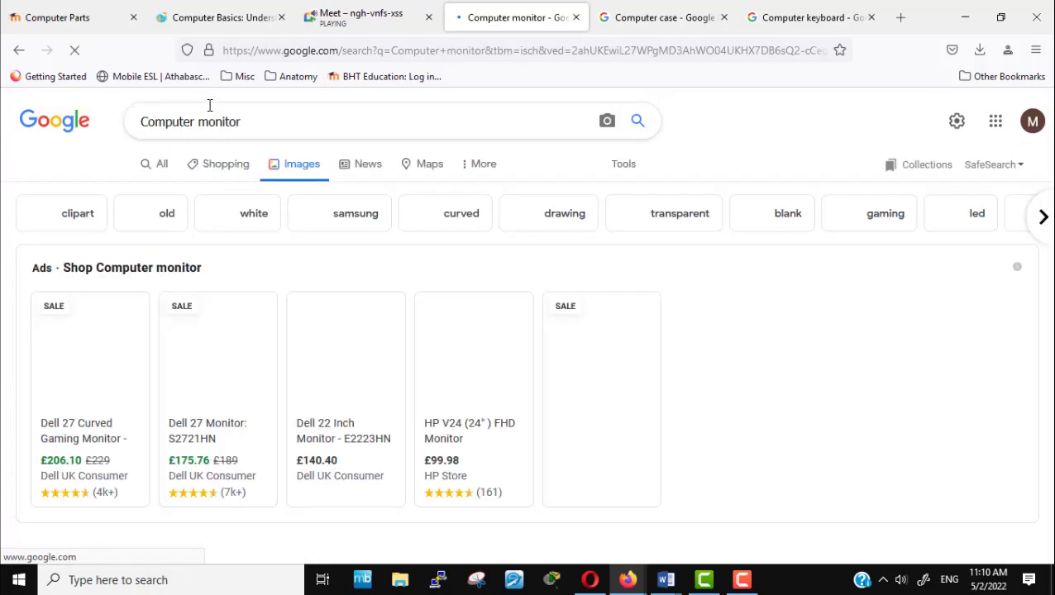
Step: Copy the image link of PCMag's "The Best Computer Monitors for 2022" picture from the results
{"action": "scroll", "coordinate": [604, 365], "scroll_direction": "down", "scroll_amount": 3}
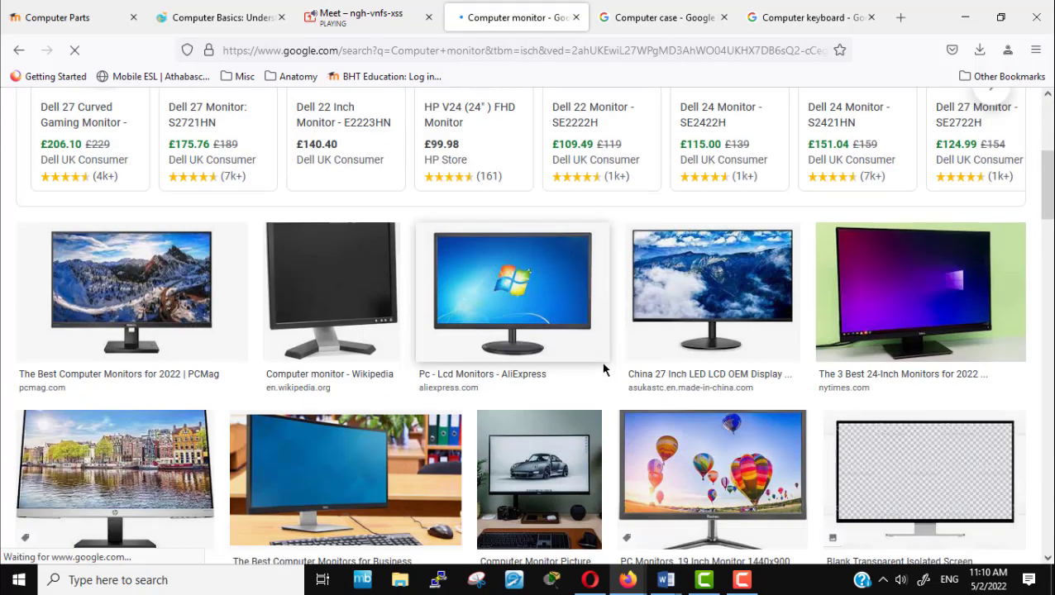
{"action": "right_click", "coordinate": [154, 308]}
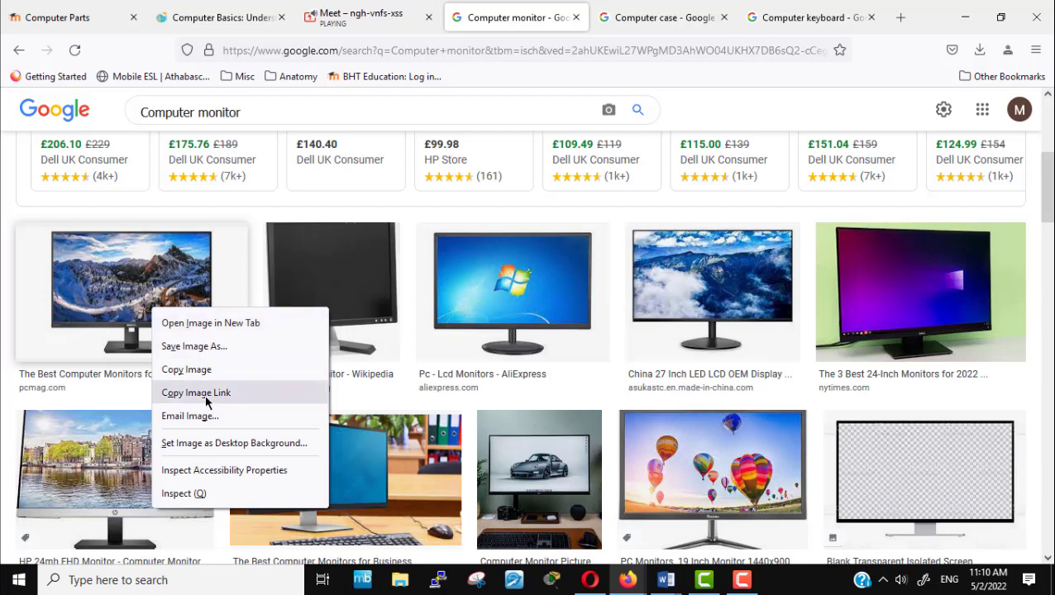
{"action": "left_click", "coordinate": [205, 393]}
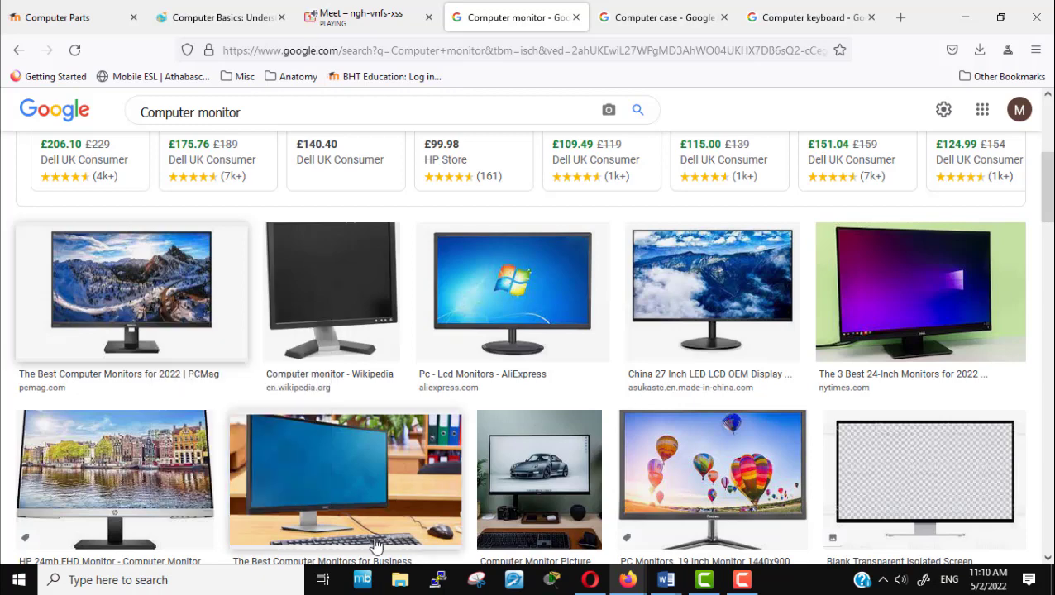
Step: Insert the monitor picture below its label in the quiz answer from the copied image link, described as "Computer Monitor", and add a line break
{"action": "left_click", "coordinate": [89, 17]}
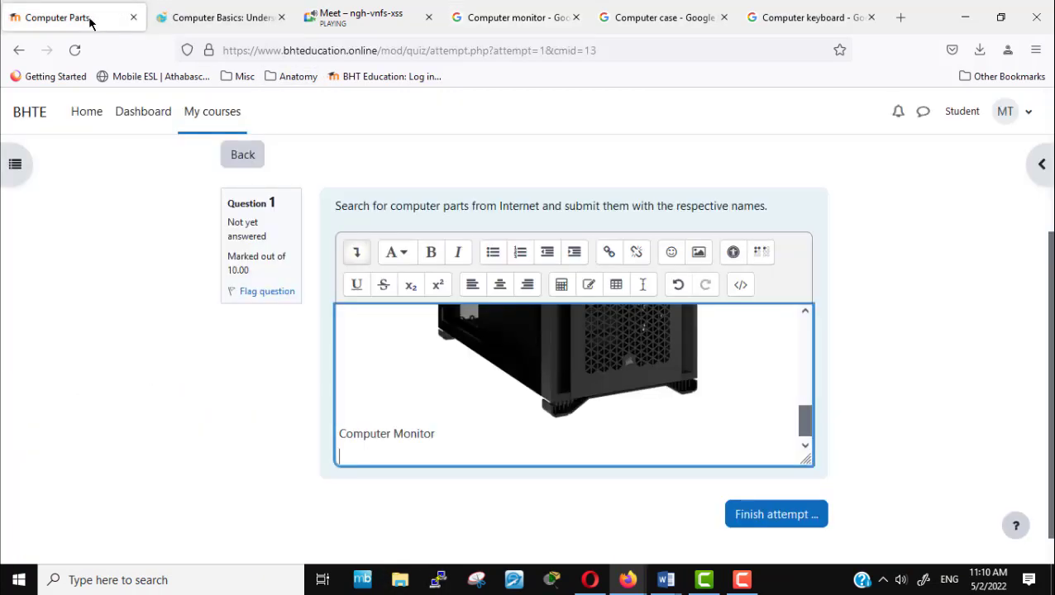
{"action": "left_click", "coordinate": [353, 453]}
{"action": "left_click", "coordinate": [698, 253]}
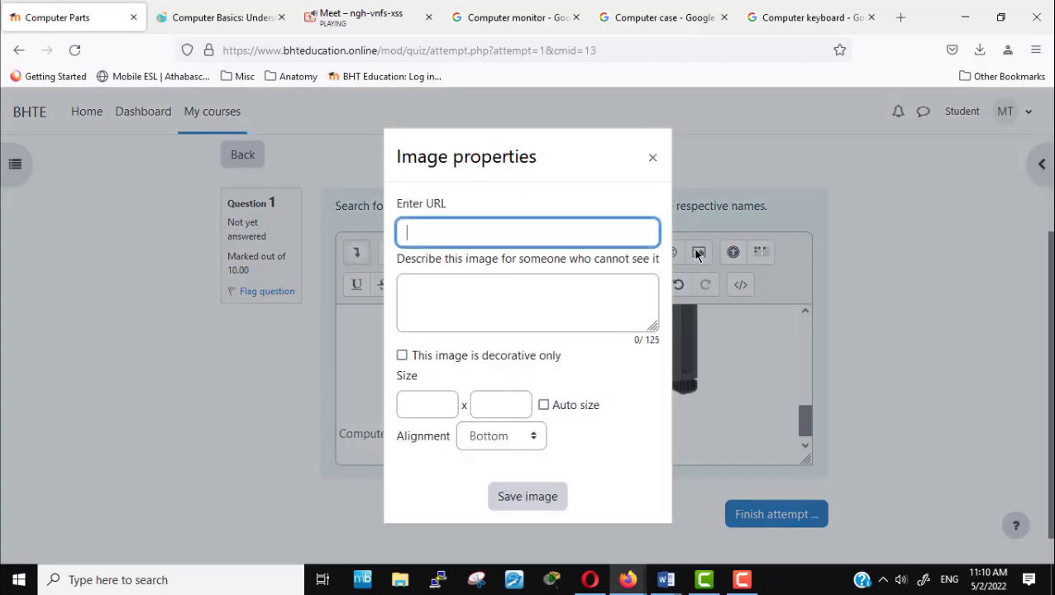
{"action": "right_click", "coordinate": [478, 234]}
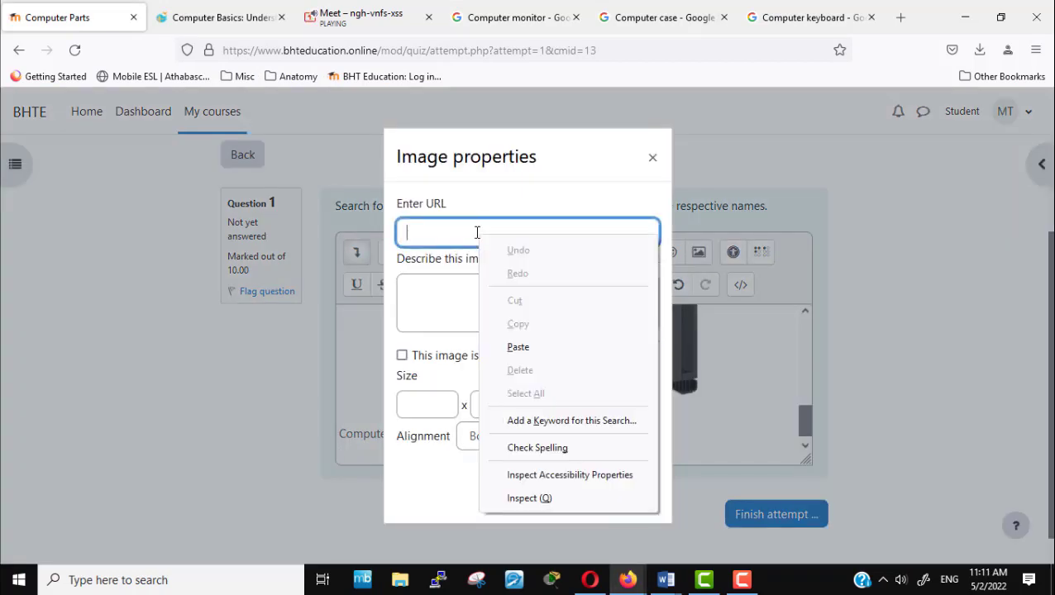
{"action": "left_click", "coordinate": [517, 347]}
{"action": "left_click", "coordinate": [503, 313]}
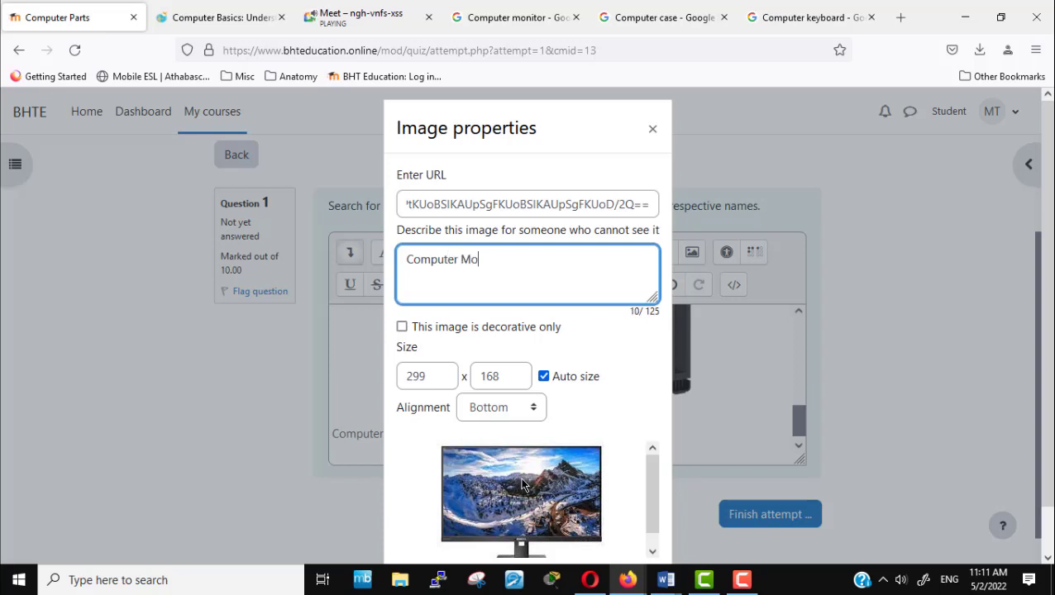
{"action": "type", "text": "Computer Monitor"}
{"action": "scroll", "coordinate": [621, 511], "scroll_direction": "down", "scroll_amount": 1}
{"action": "left_click", "coordinate": [540, 543]}
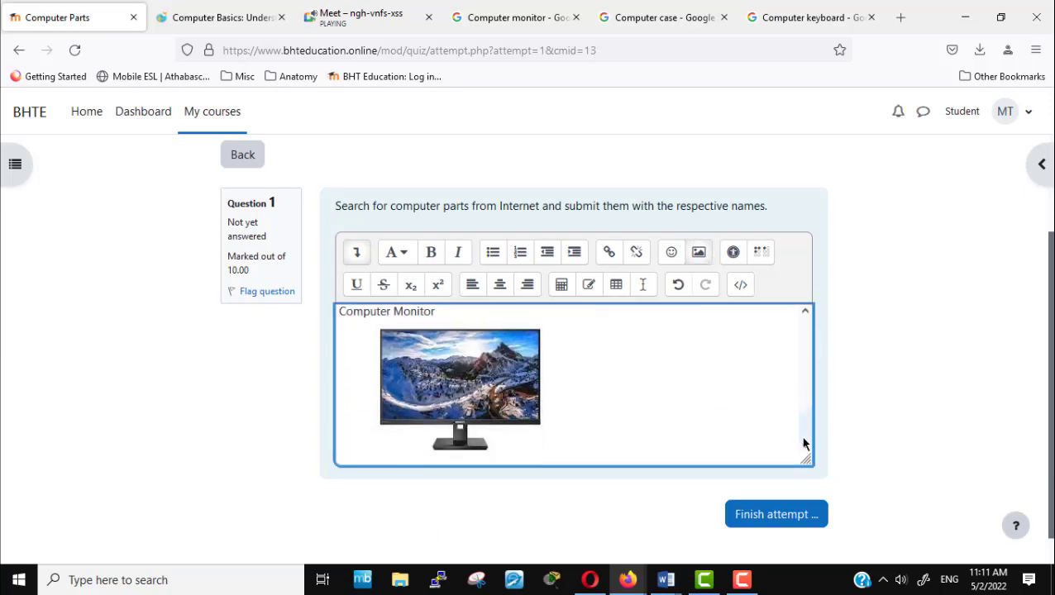
{"action": "key", "text": "Return"}
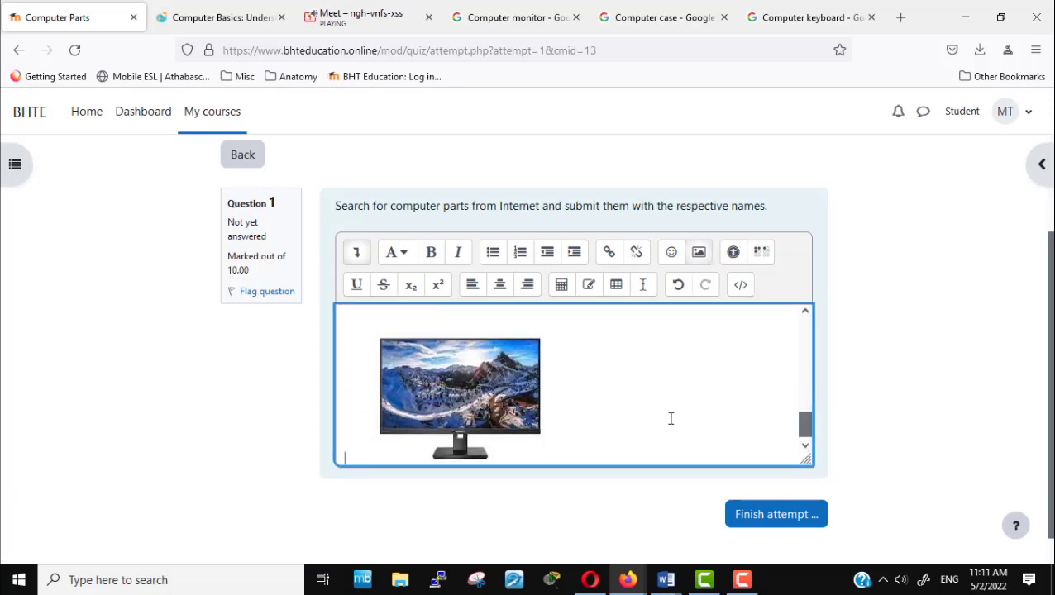
Step: Remove the empty line between the "Computer Monitor" label and the monitor picture in the answer
{"action": "scroll", "coordinate": [671, 419], "scroll_direction": "up", "scroll_amount": 3}
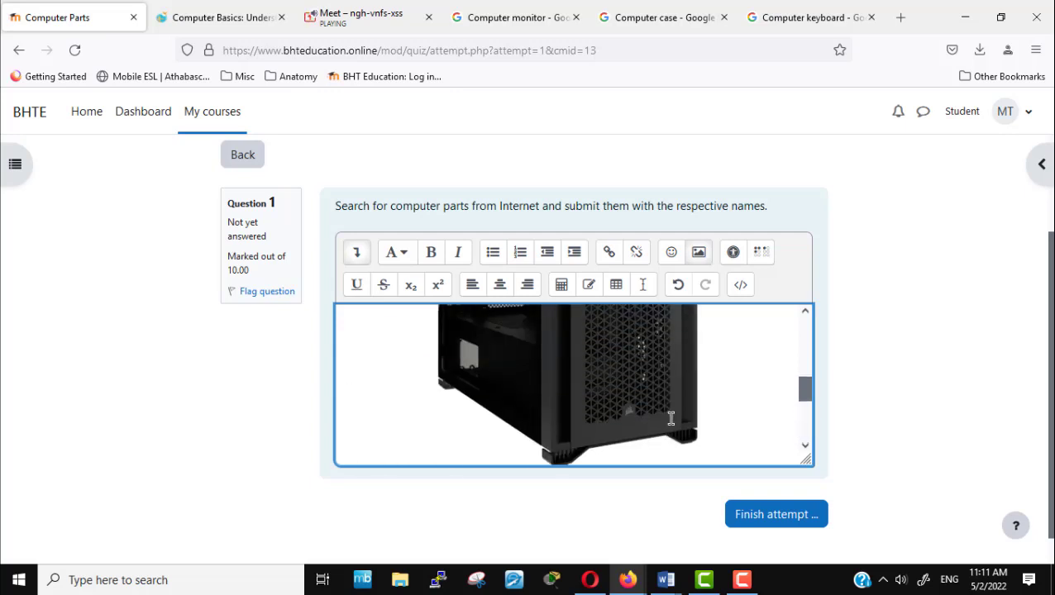
{"action": "scroll", "coordinate": [670, 419], "scroll_direction": "down", "scroll_amount": 3}
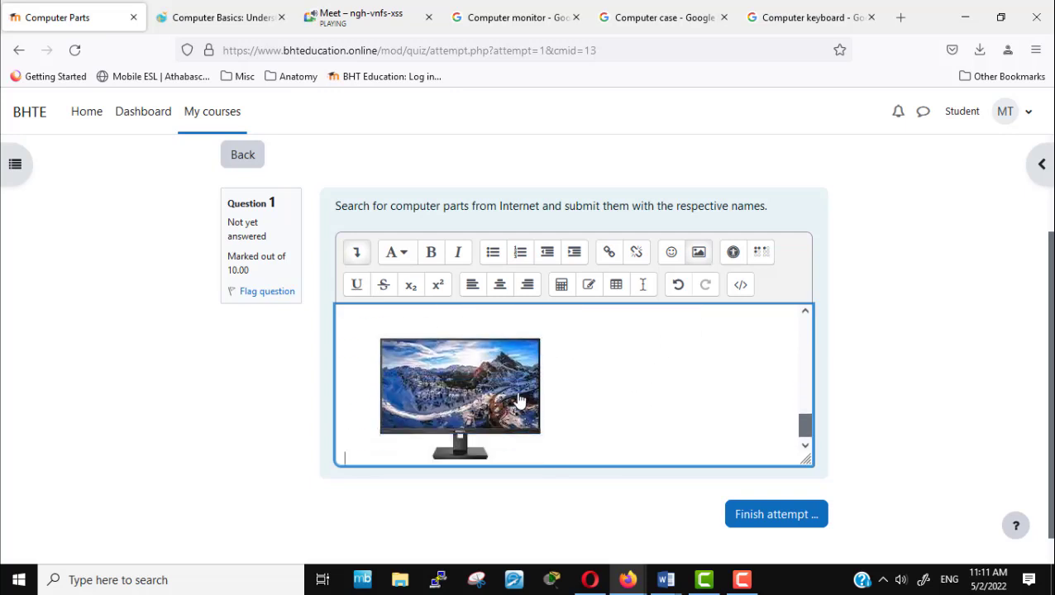
{"action": "scroll", "coordinate": [607, 377], "scroll_direction": "up", "scroll_amount": 2}
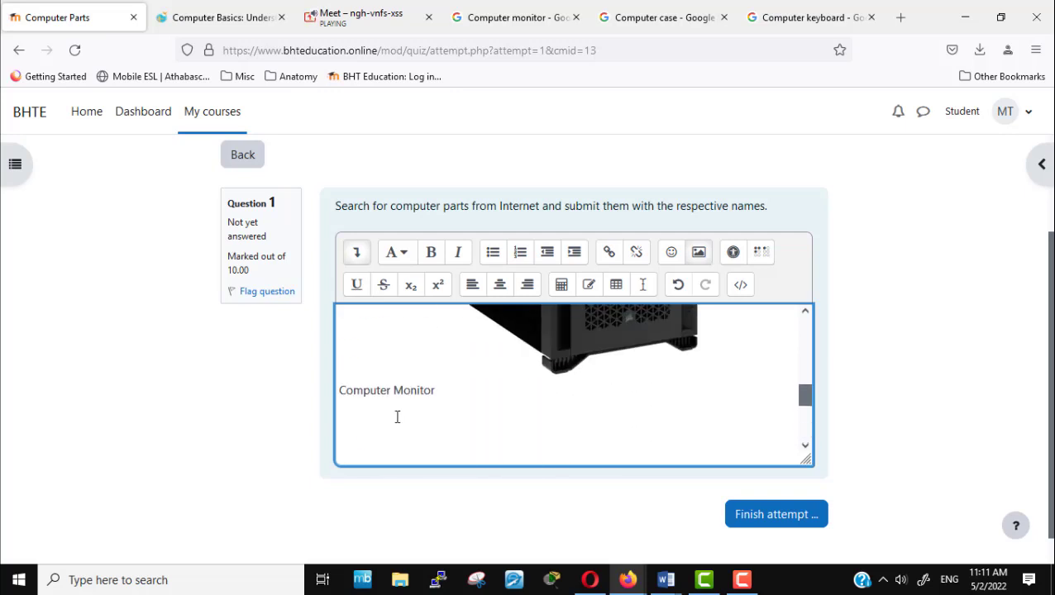
{"action": "scroll", "coordinate": [447, 426], "scroll_direction": "down", "scroll_amount": 2}
{"action": "scroll", "coordinate": [525, 423], "scroll_direction": "up", "scroll_amount": 2}
{"action": "scroll", "coordinate": [525, 423], "scroll_direction": "up", "scroll_amount": 2}
{"action": "scroll", "coordinate": [524, 412], "scroll_direction": "down", "scroll_amount": 3}
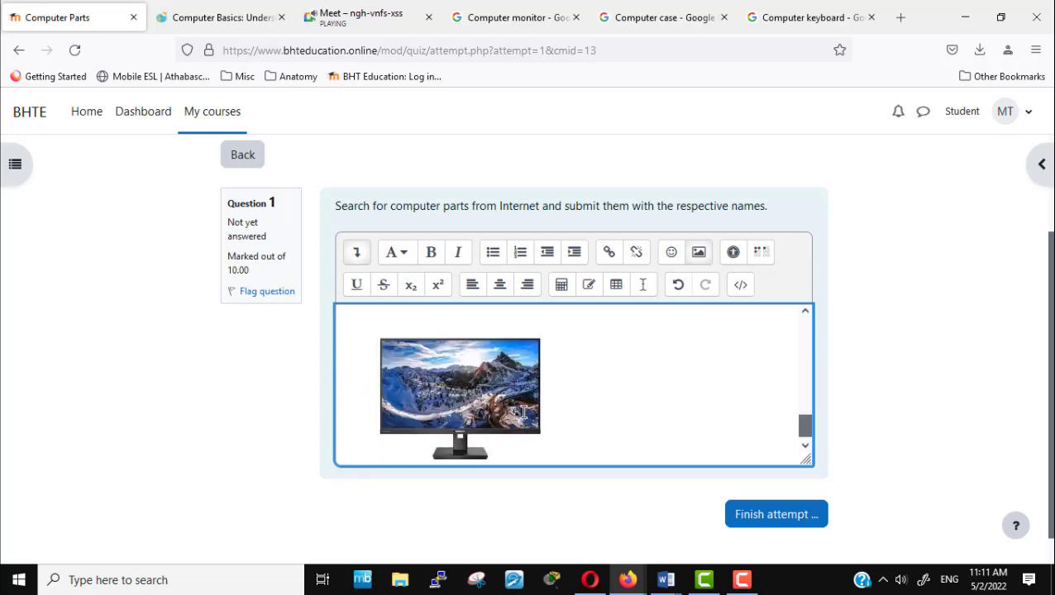
{"action": "scroll", "coordinate": [523, 411], "scroll_direction": "down", "scroll_amount": 1}
{"action": "scroll", "coordinate": [524, 412], "scroll_direction": "up", "scroll_amount": 2}
{"action": "scroll", "coordinate": [525, 419], "scroll_direction": "down", "scroll_amount": 2}
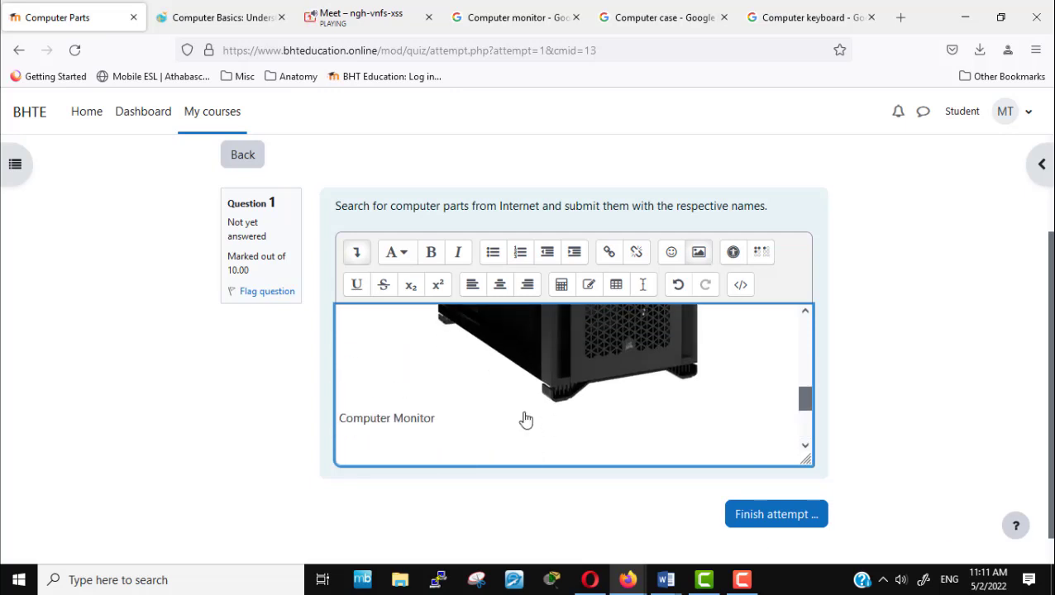
{"action": "left_click", "coordinate": [460, 387]}
{"action": "key", "text": "Delete"}
{"action": "key", "text": "Delete"}
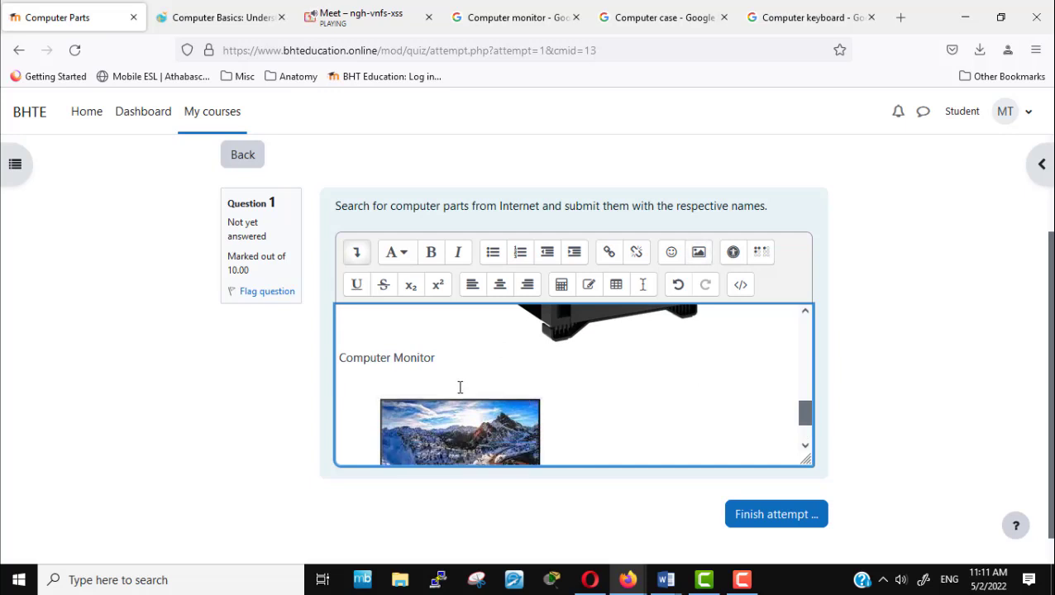
Step: Add the line "Computer Keyboard" below the monitor picture in the answer, followed by a new empty line
{"action": "left_click", "coordinate": [621, 409]}
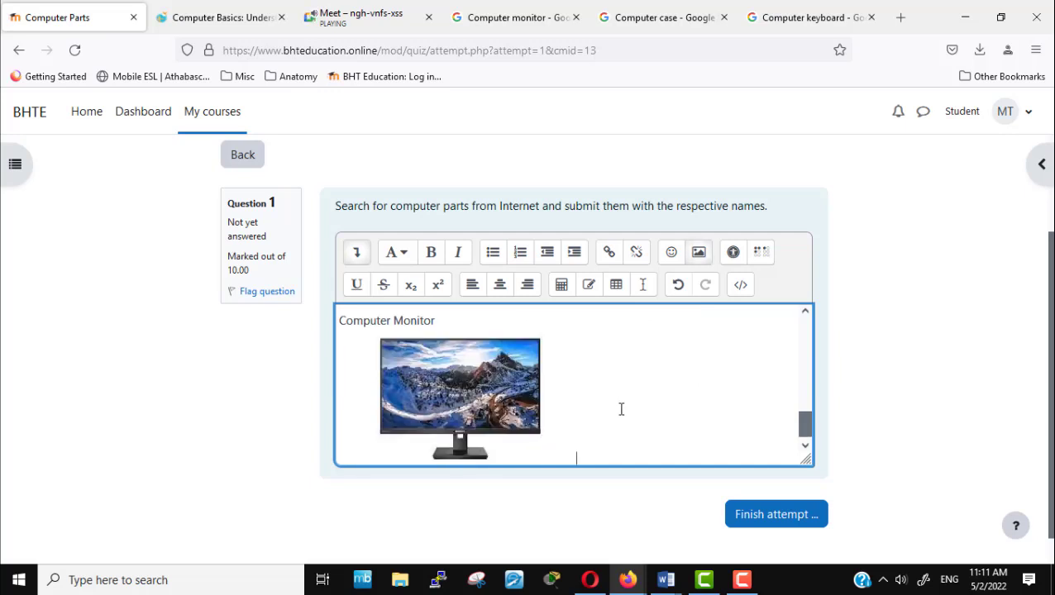
{"action": "key", "text": "Return"}
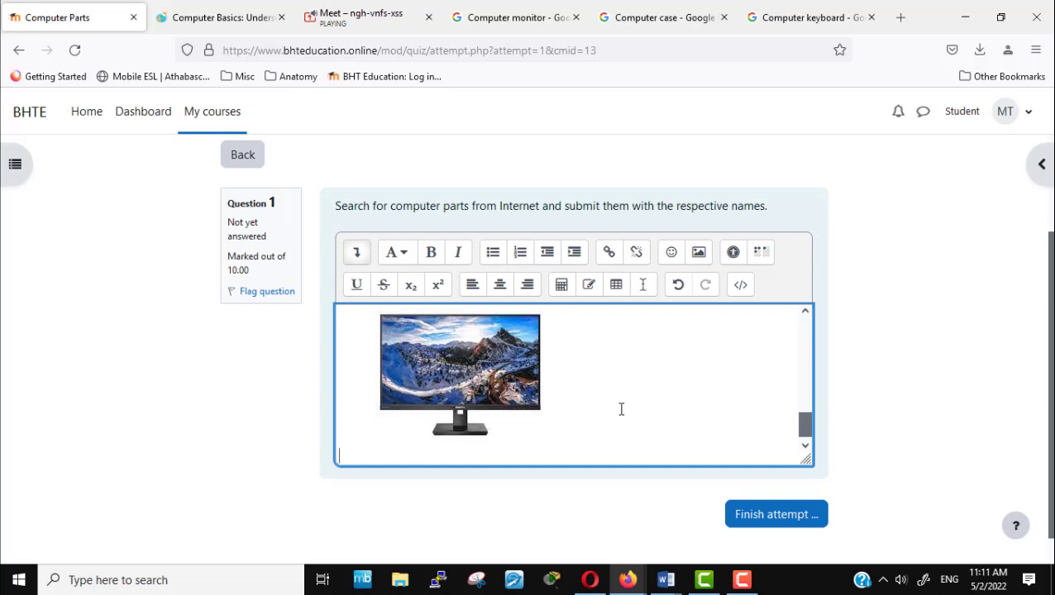
{"action": "type", "text": "Computer Keyboar"}
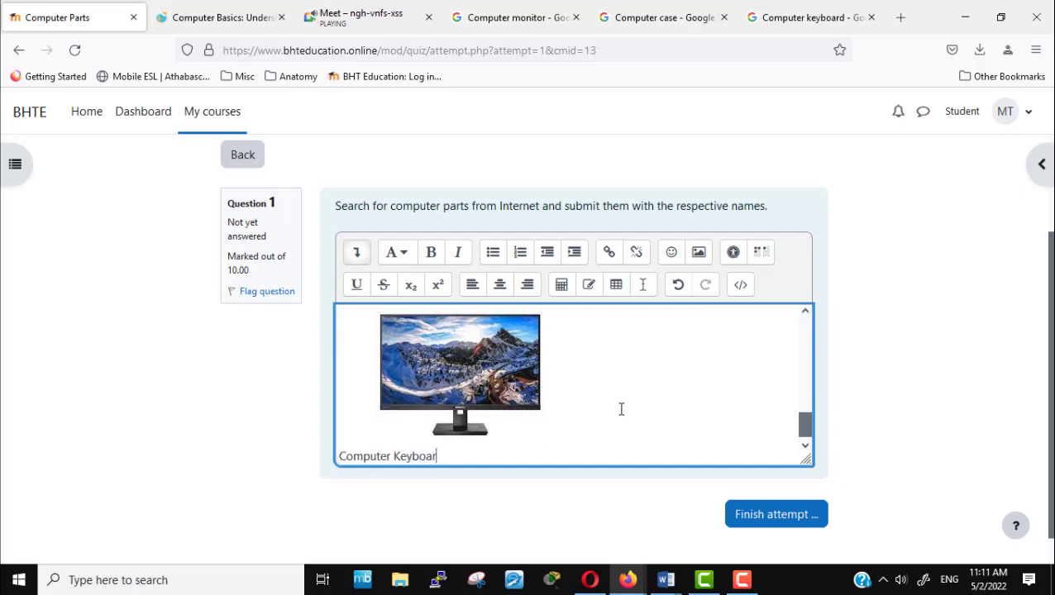
{"action": "type", "text": "d"}
{"action": "key", "text": "Return"}
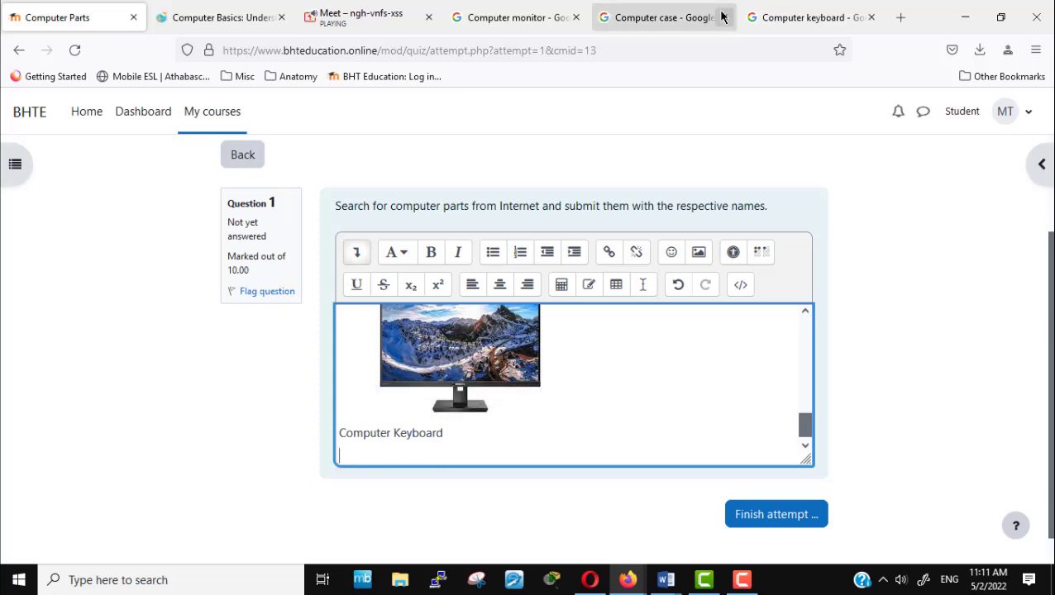
Step: Return to the computer monitor image results and change the search to "Computer keyboard"
{"action": "left_click", "coordinate": [488, 18]}
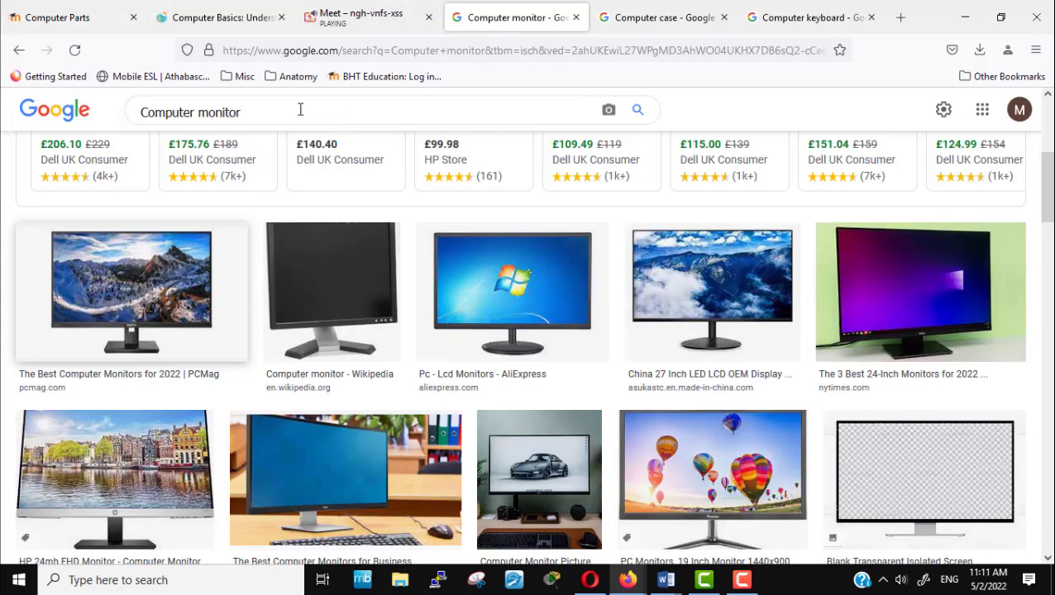
{"action": "double_click", "coordinate": [234, 110]}
{"action": "type", "text": "k"}
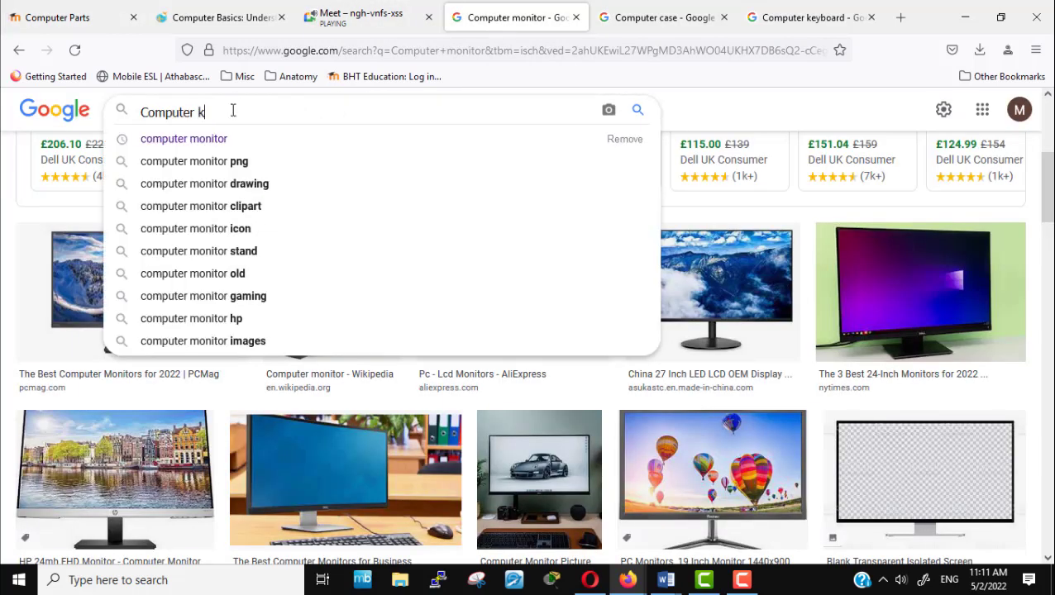
{"action": "type", "text": "eyboard"}
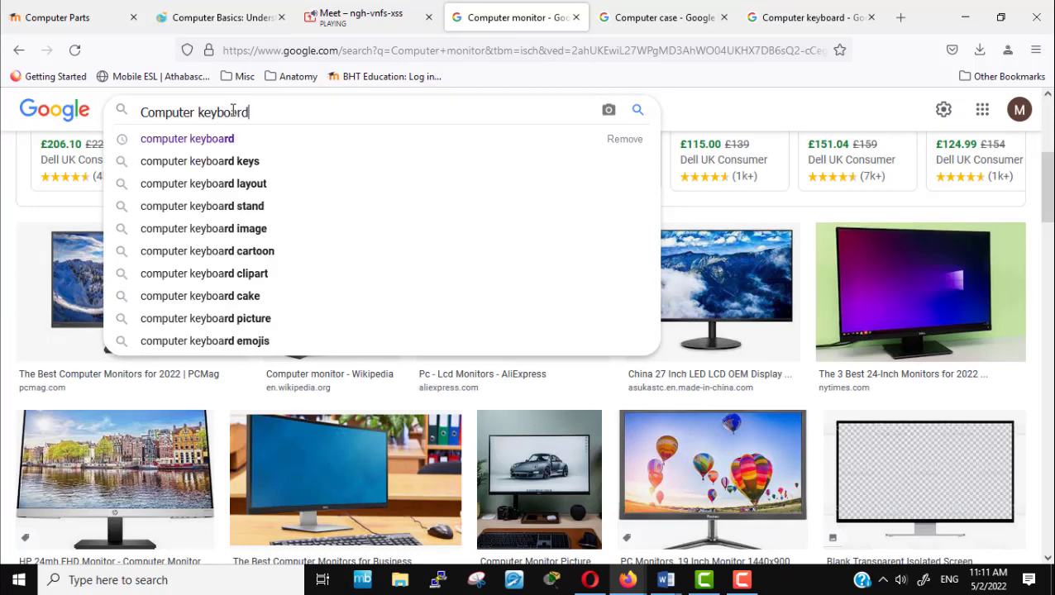
{"action": "key", "text": "Return"}
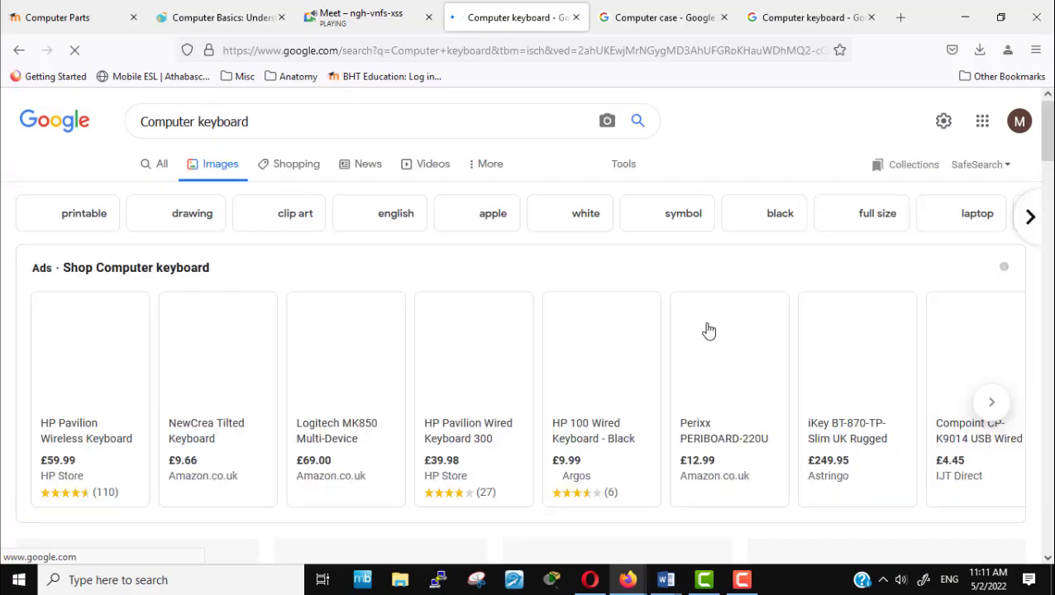
Step: Copy the image link of the computerhope.com "Computer keyboard key explanation" picture from the results
{"action": "scroll", "coordinate": [709, 330], "scroll_direction": "down", "scroll_amount": 6}
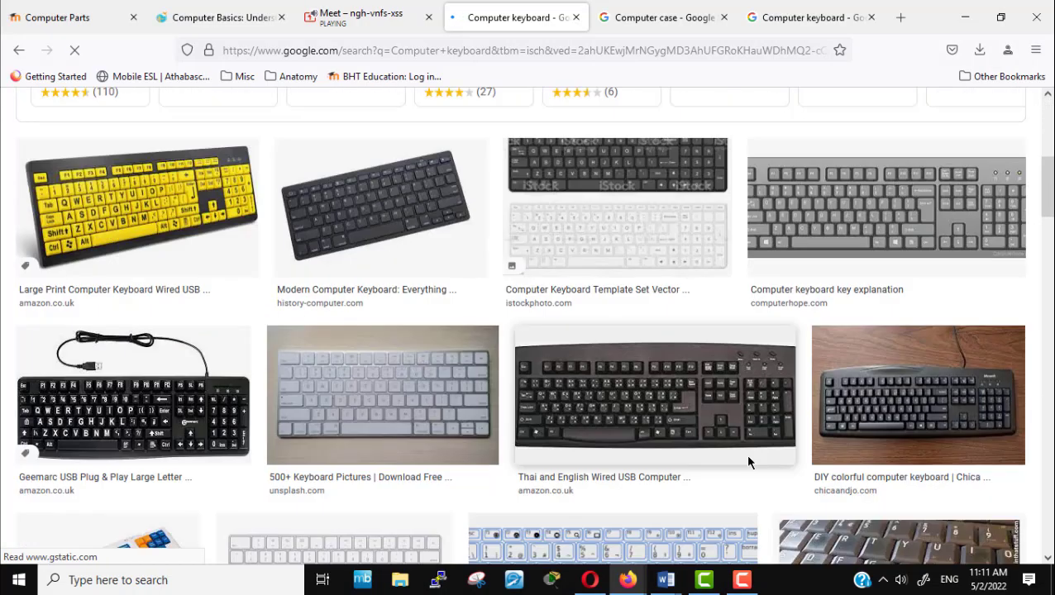
{"action": "scroll", "coordinate": [748, 461], "scroll_direction": "down", "scroll_amount": 2}
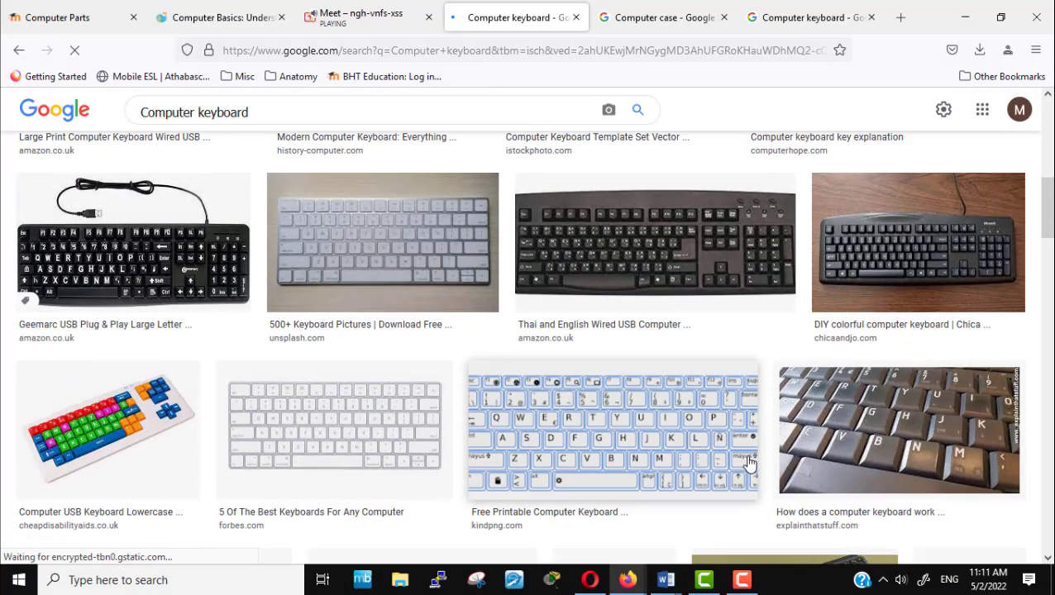
{"action": "scroll", "coordinate": [698, 282], "scroll_direction": "up", "scroll_amount": 4}
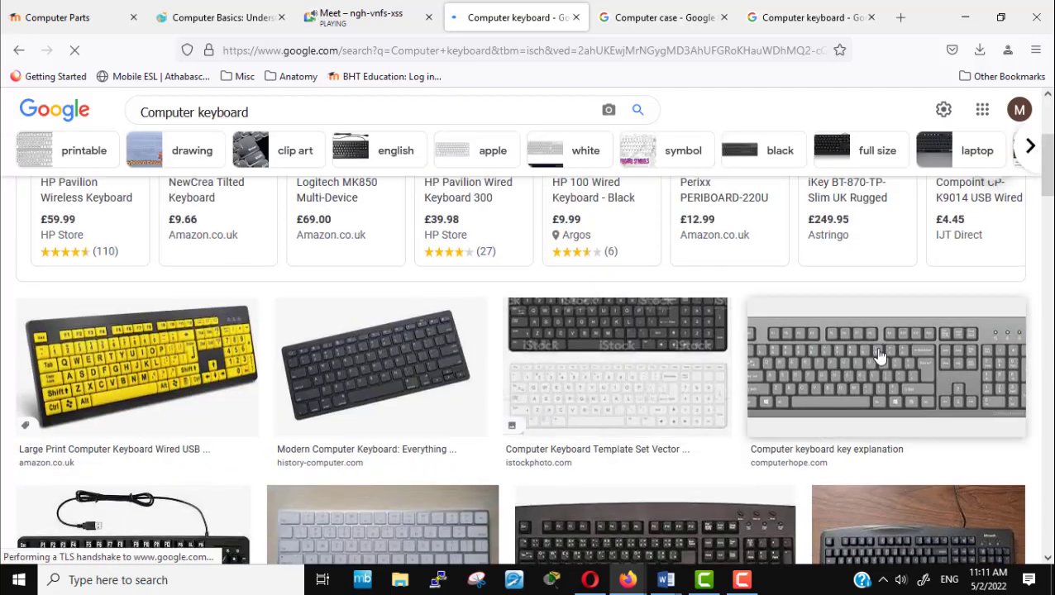
{"action": "right_click", "coordinate": [879, 358]}
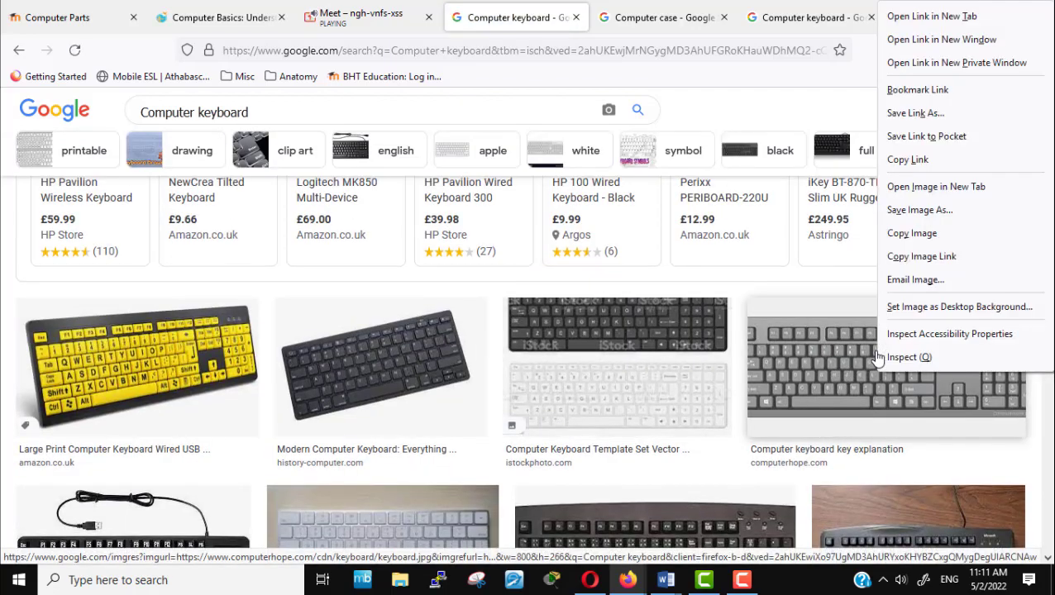
{"action": "left_click", "coordinate": [939, 258]}
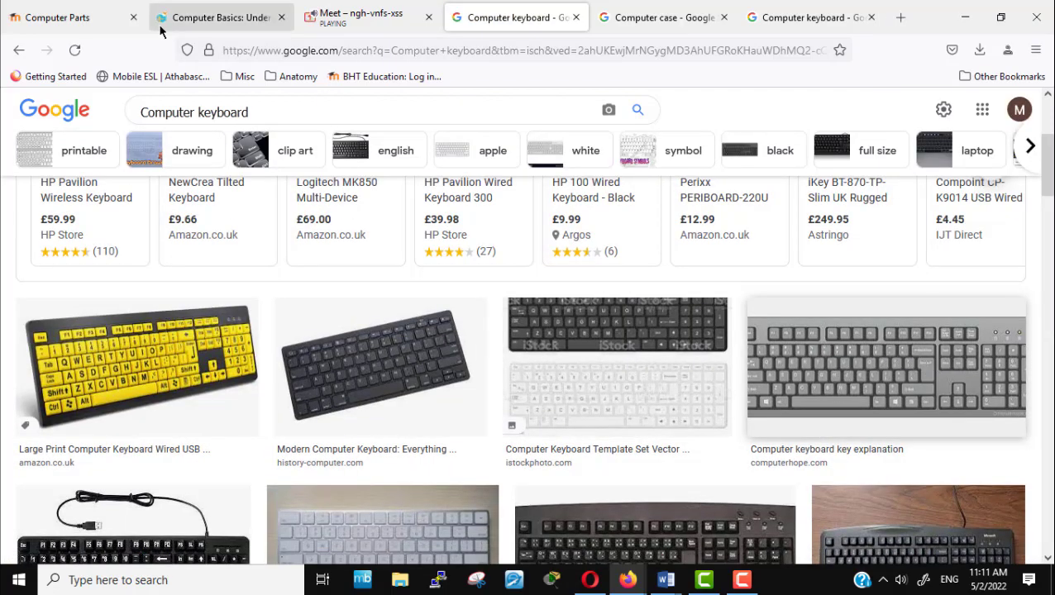
Step: Insert the keyboard picture below its label in the quiz answer from the copied image link, with the description "Computer keyboard"
{"action": "left_click", "coordinate": [87, 20]}
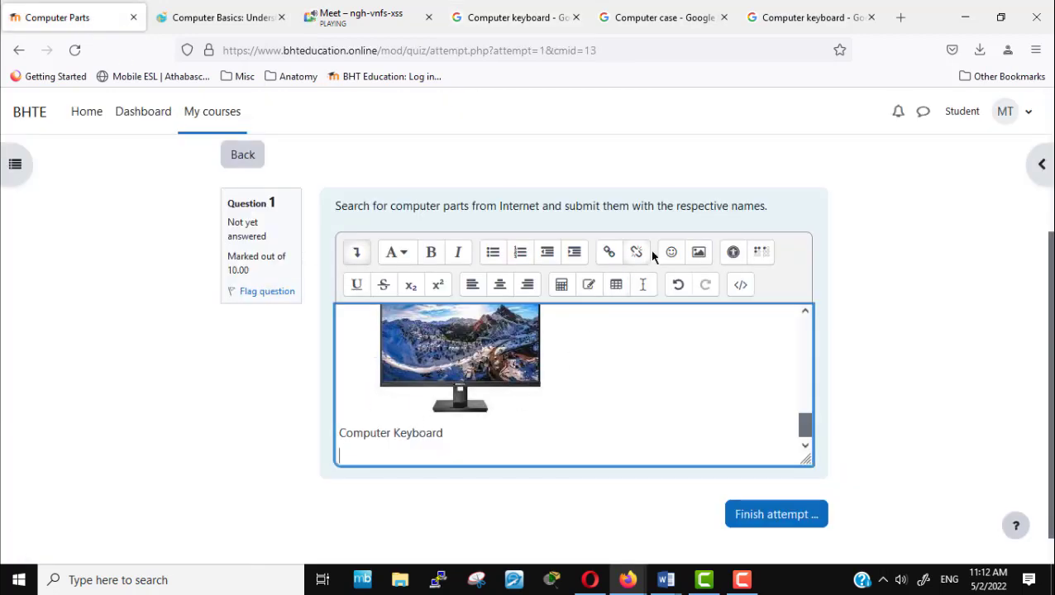
{"action": "left_click", "coordinate": [700, 254]}
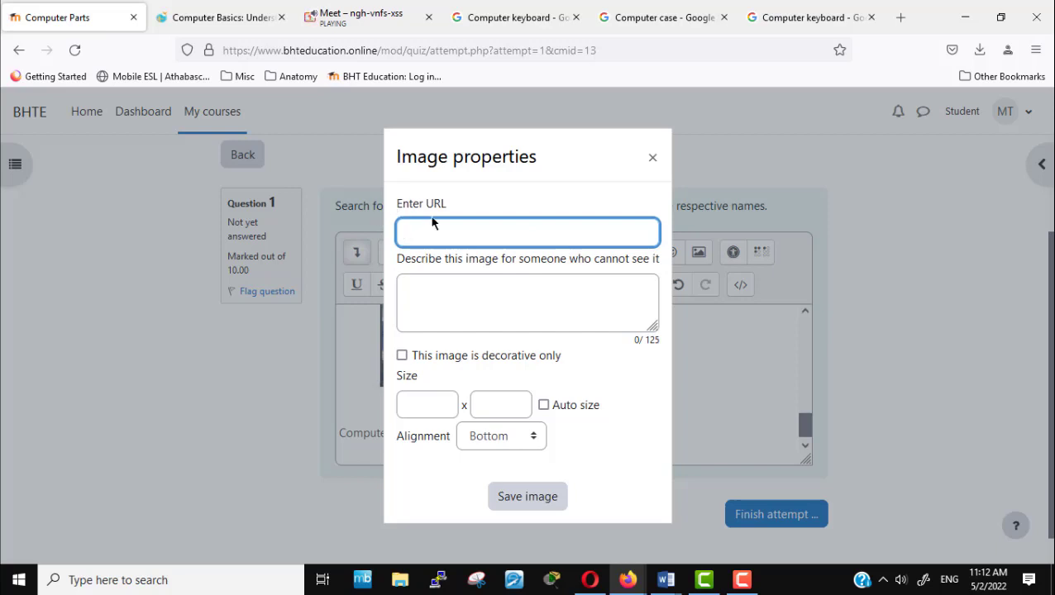
{"action": "right_click", "coordinate": [431, 229]}
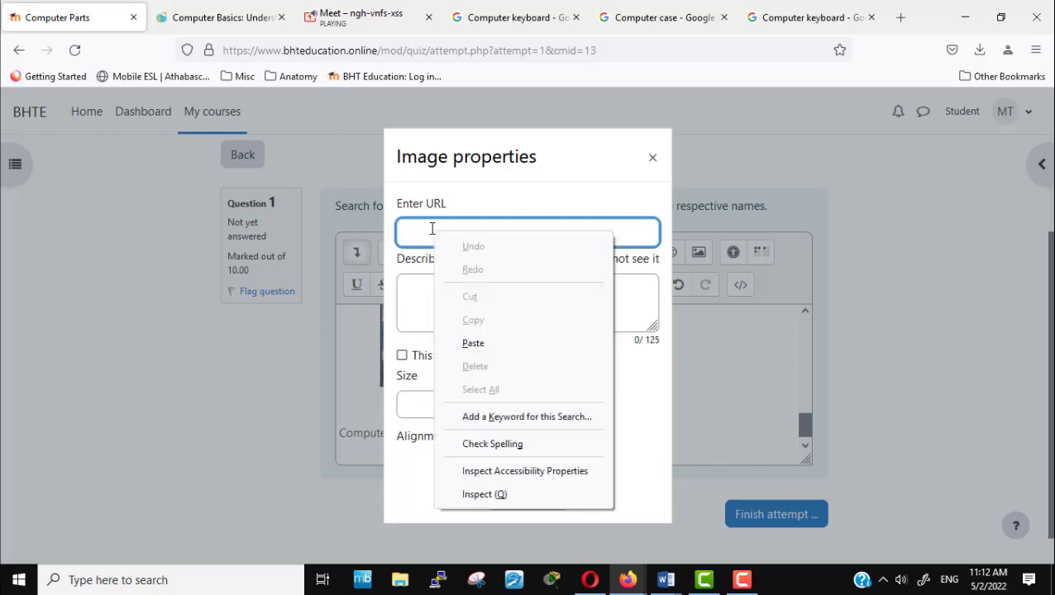
{"action": "left_click", "coordinate": [481, 342]}
{"action": "left_click", "coordinate": [526, 303]}
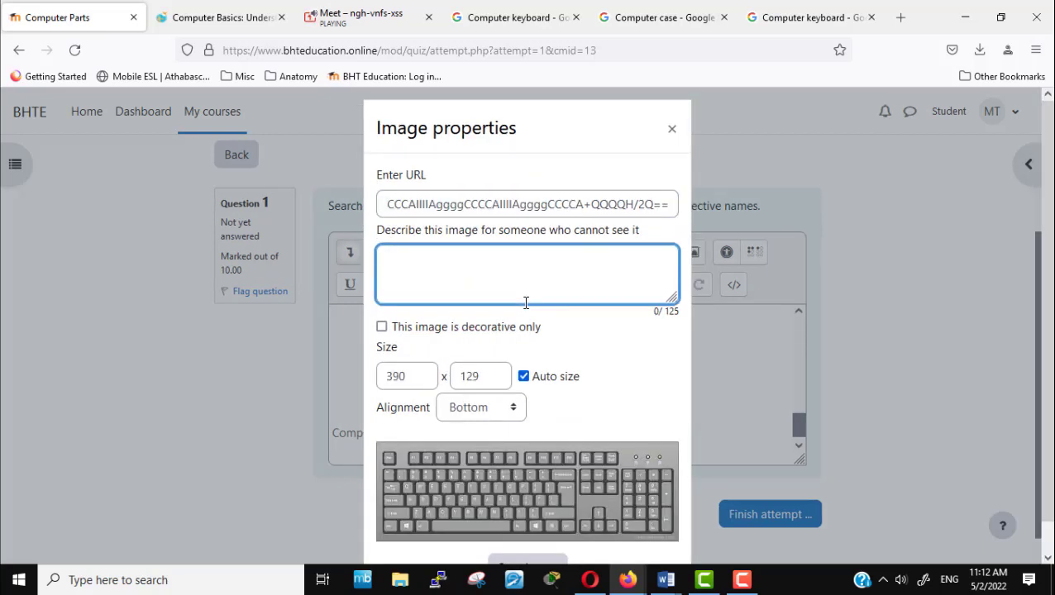
{"action": "type", "text": "Com"}
{"action": "key", "text": "BackSpace"}
{"action": "type", "text": "omputer keyboard"}
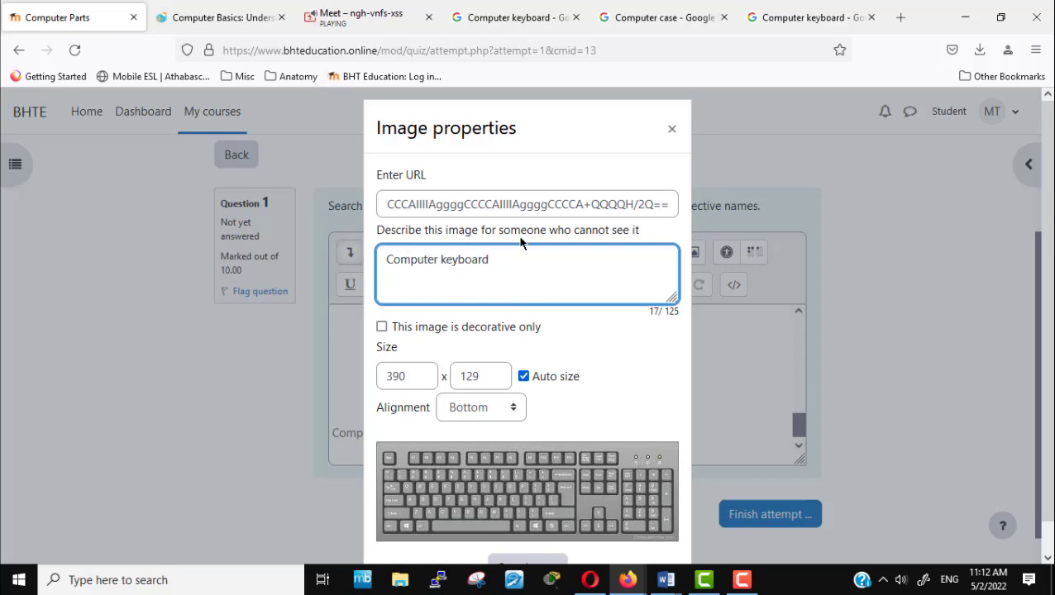
{"action": "scroll", "coordinate": [500, 231], "scroll_direction": "down", "scroll_amount": 1}
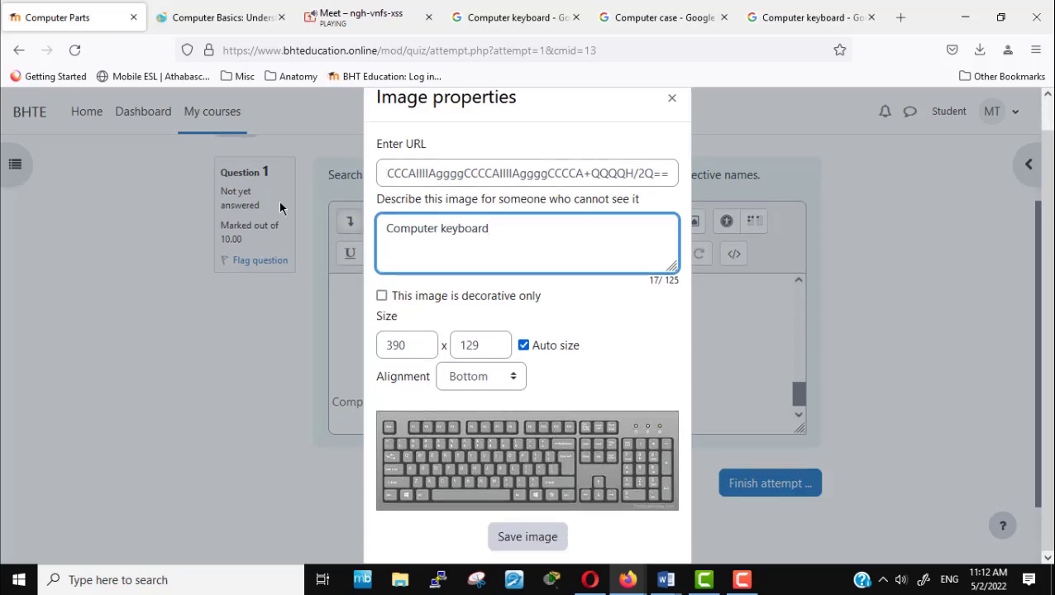
{"action": "left_click", "coordinate": [507, 543]}
{"action": "scroll", "coordinate": [694, 422], "scroll_direction": "down", "scroll_amount": 2}
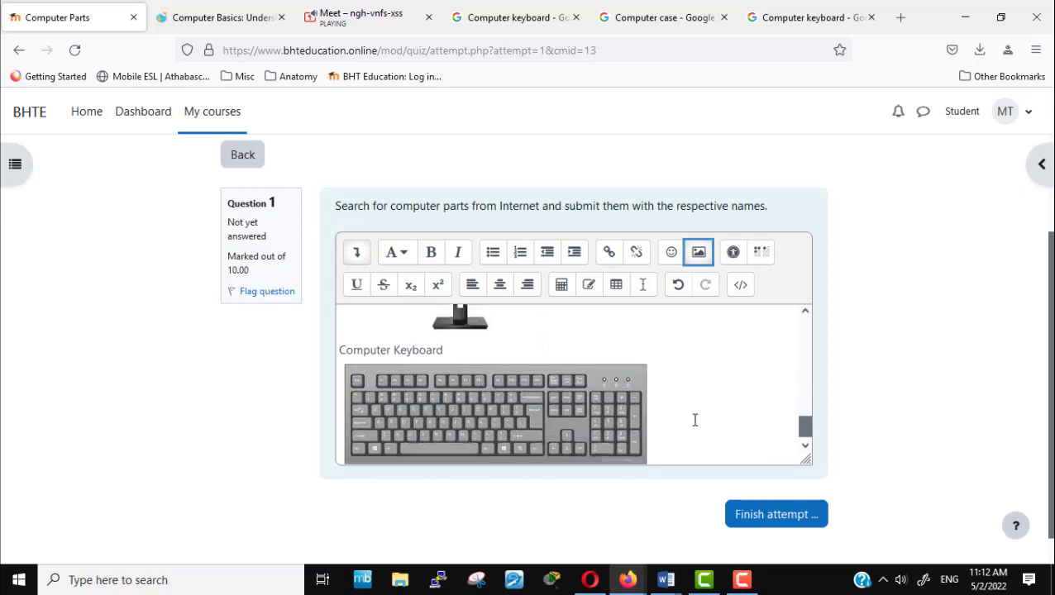
Step: Delete the large case picture below the "Computer Case" label in the answer
{"action": "scroll", "coordinate": [695, 423], "scroll_direction": "up", "scroll_amount": 5}
{"action": "scroll", "coordinate": [697, 429], "scroll_direction": "up", "scroll_amount": 2}
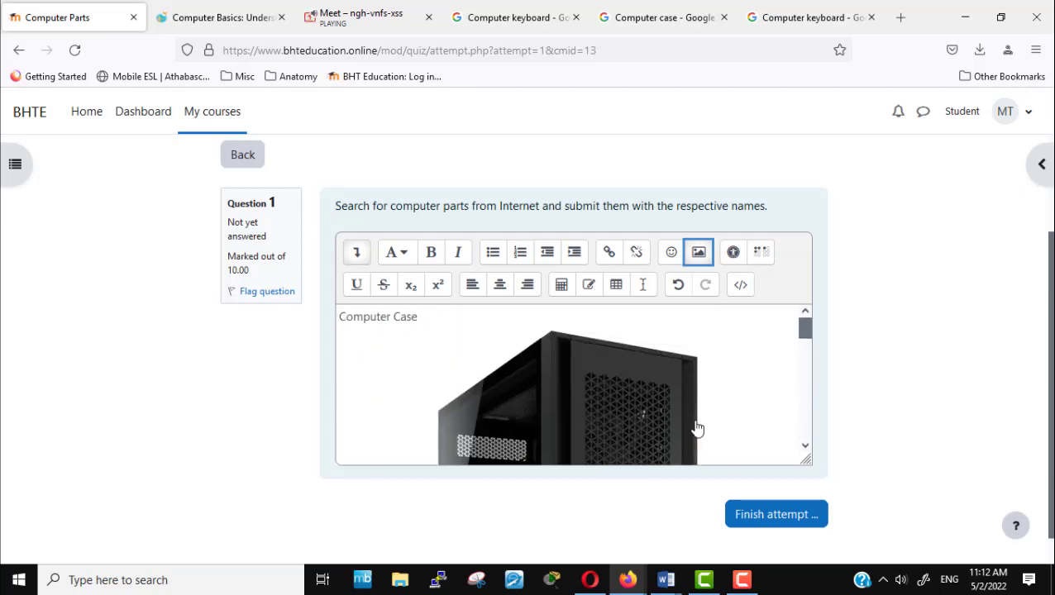
{"action": "left_click", "coordinate": [549, 416]}
{"action": "key", "text": "Delete"}
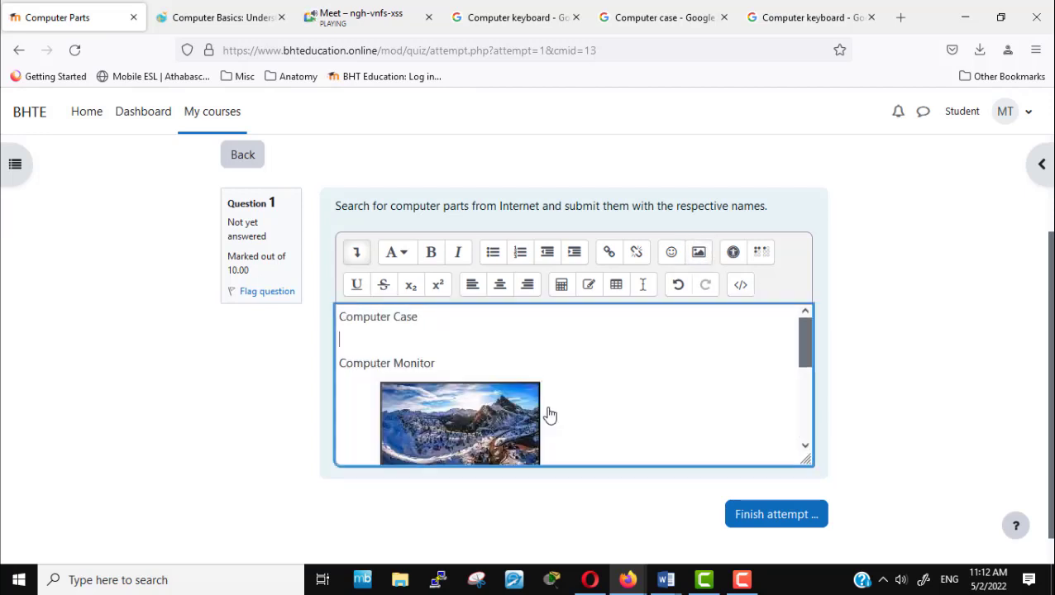
Step: Change the keyboard image search to "Computer case" and close the two extra image search pages
{"action": "left_click", "coordinate": [525, 23]}
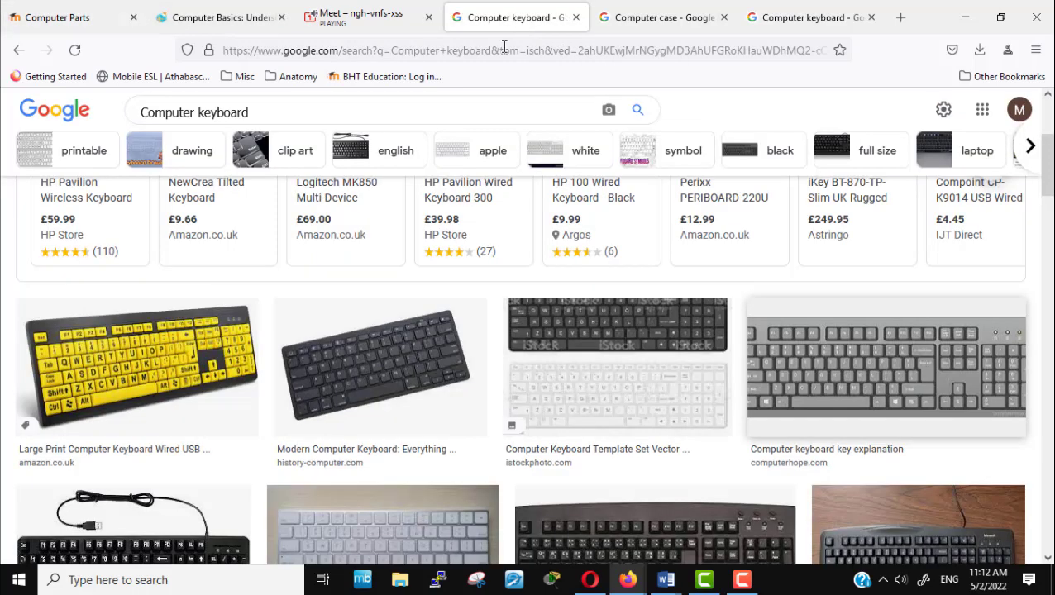
{"action": "left_click", "coordinate": [224, 112]}
{"action": "double_click", "coordinate": [223, 112]}
{"action": "type", "text": "case"}
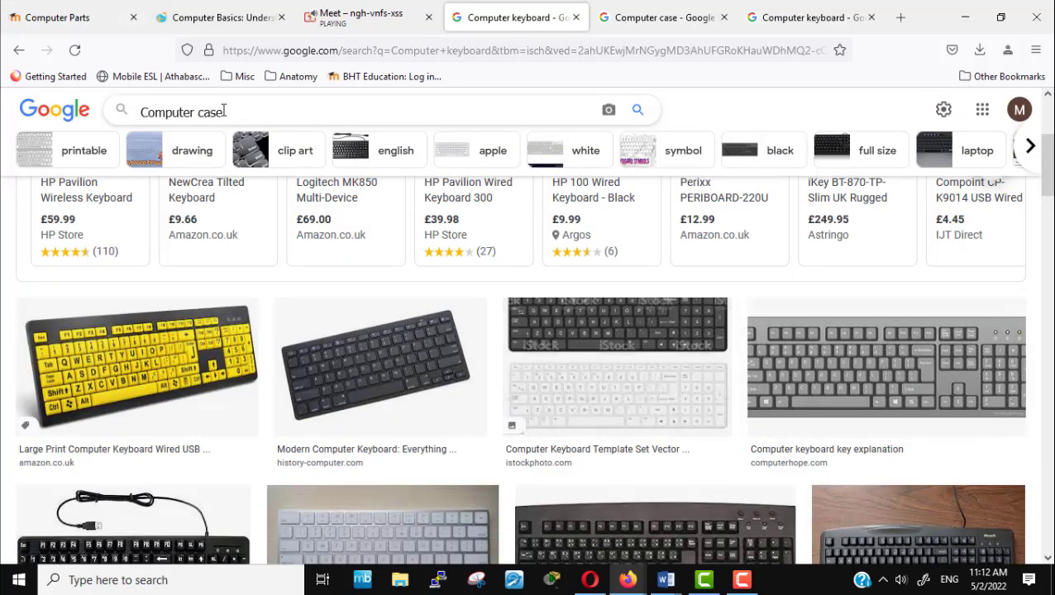
{"action": "key", "text": "Return"}
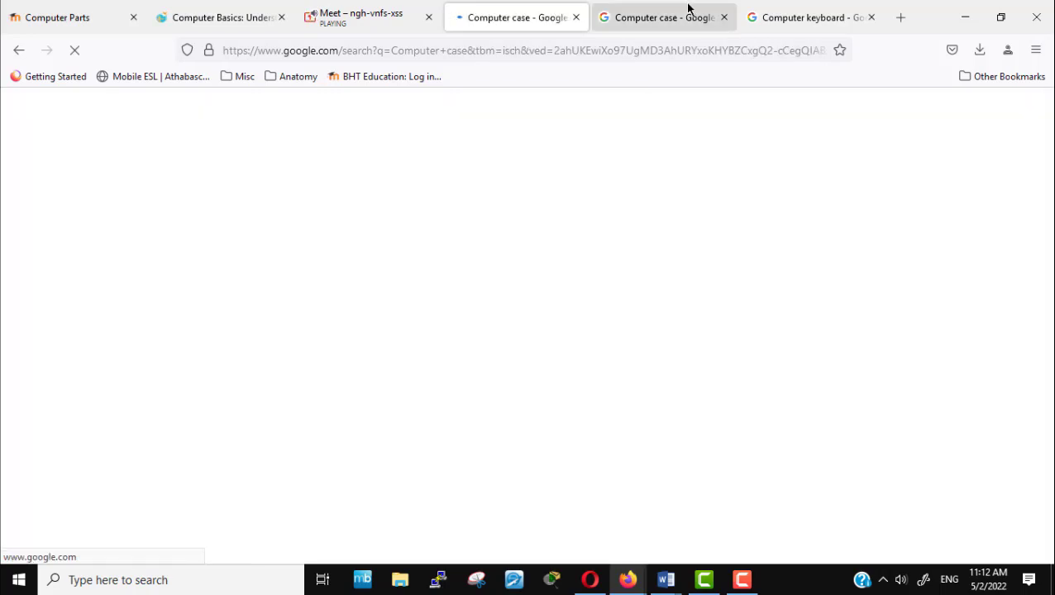
{"action": "left_click", "coordinate": [681, 19]}
{"action": "left_click", "coordinate": [724, 17]}
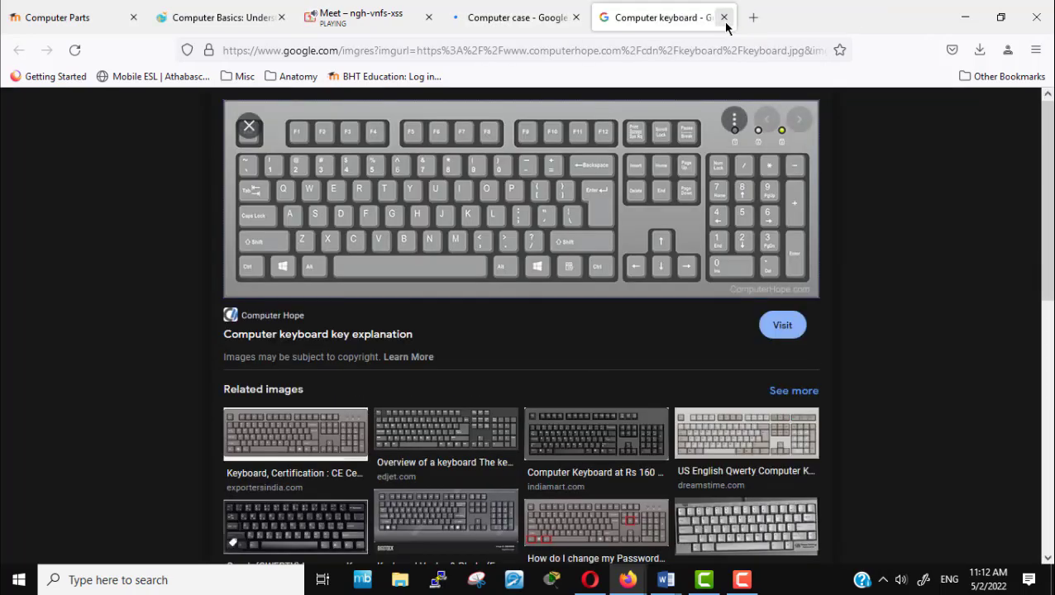
{"action": "left_click", "coordinate": [725, 19]}
Step: Copy the image link of the thermaltake.com tempered glass case picture from the computer case results
{"action": "scroll", "coordinate": [579, 192], "scroll_direction": "down", "scroll_amount": 3}
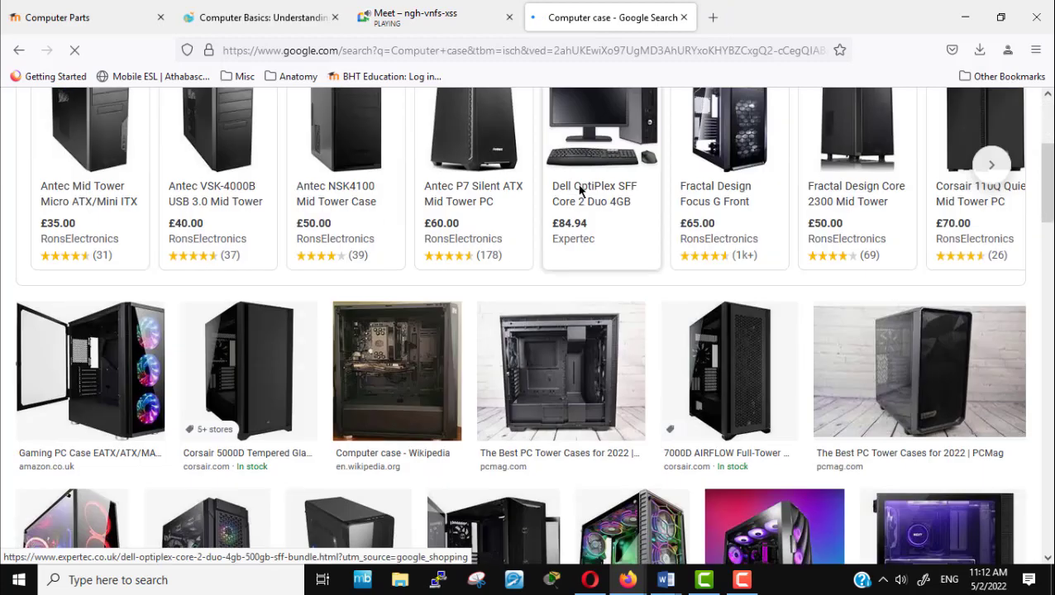
{"action": "scroll", "coordinate": [580, 192], "scroll_direction": "down", "scroll_amount": 4}
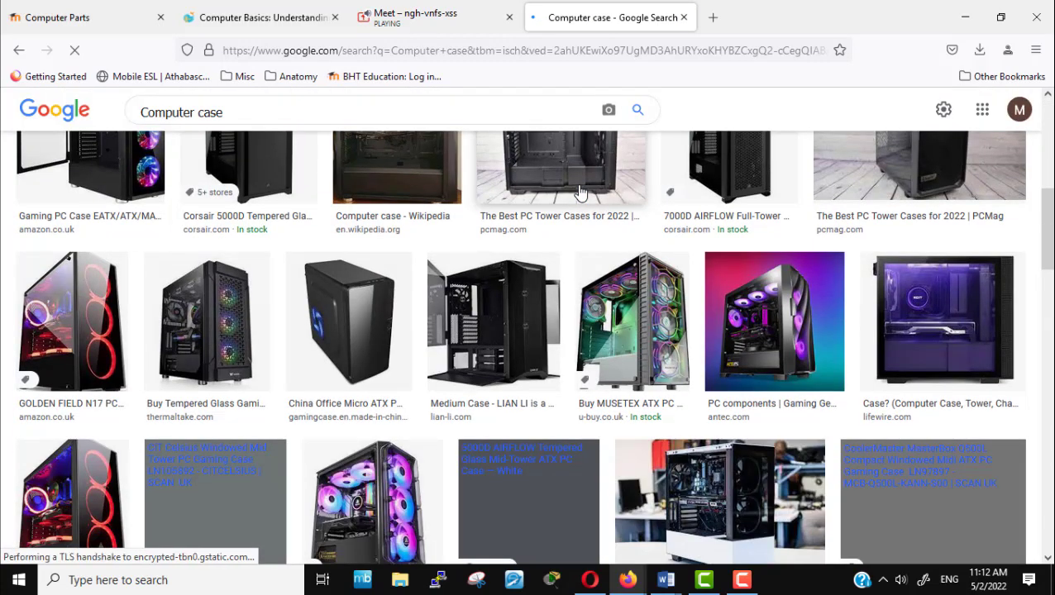
{"action": "right_click", "coordinate": [214, 339]}
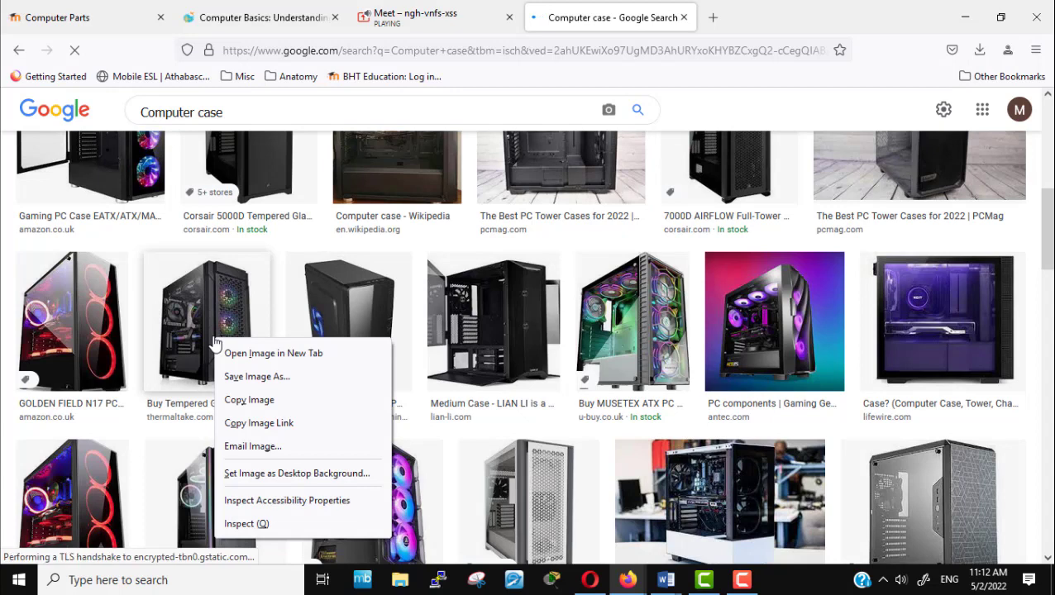
{"action": "left_click", "coordinate": [257, 426]}
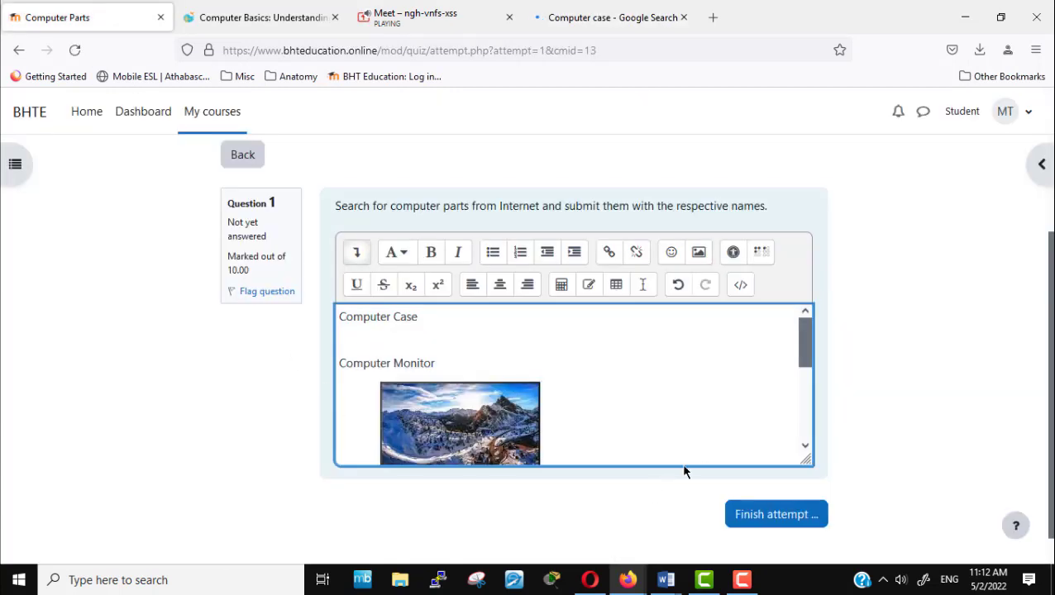
Step: Insert the case picture below the "Computer Case" label in the quiz answer from the copied image link, with the description "Computer Case"
{"action": "scroll", "coordinate": [702, 454], "scroll_direction": "down", "scroll_amount": 3}
{"action": "scroll", "coordinate": [702, 455], "scroll_direction": "up", "scroll_amount": 3}
{"action": "left_click", "coordinate": [699, 253]}
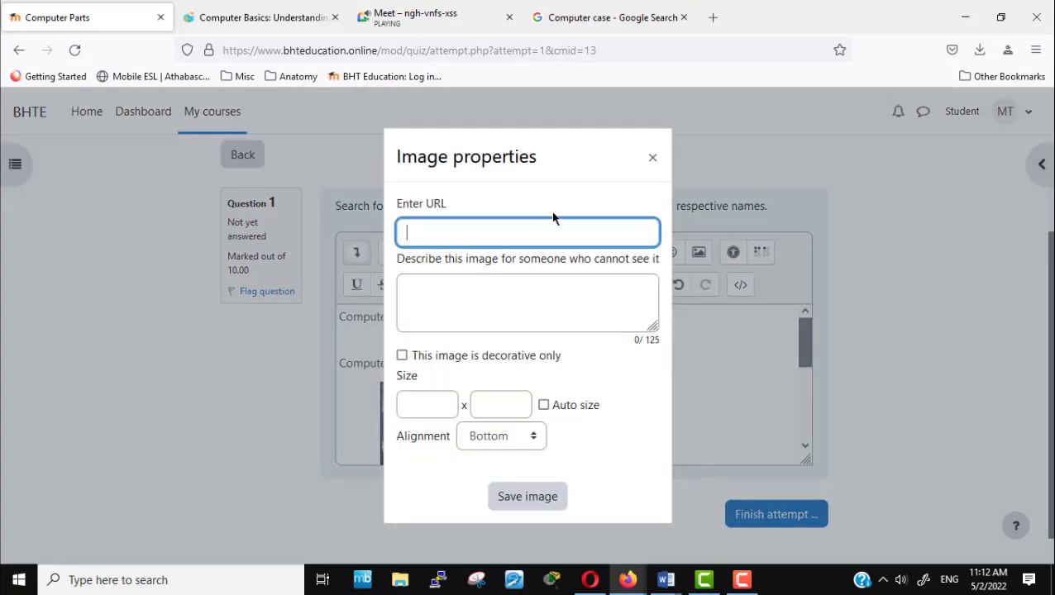
{"action": "key", "text": "ctrl+v"}
{"action": "left_click", "coordinate": [546, 291]}
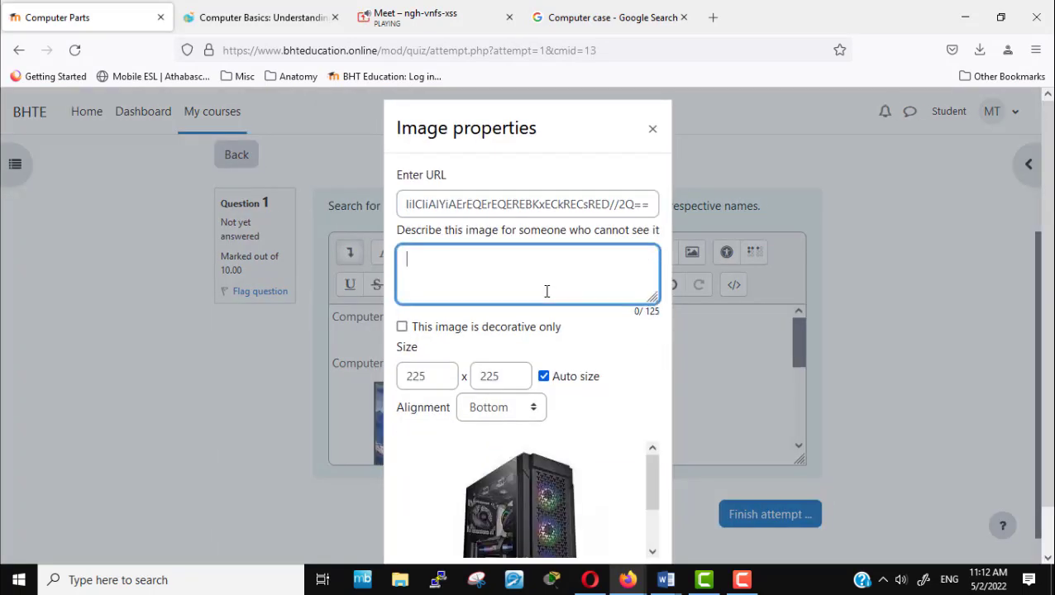
{"action": "type", "text": "Computer Case"}
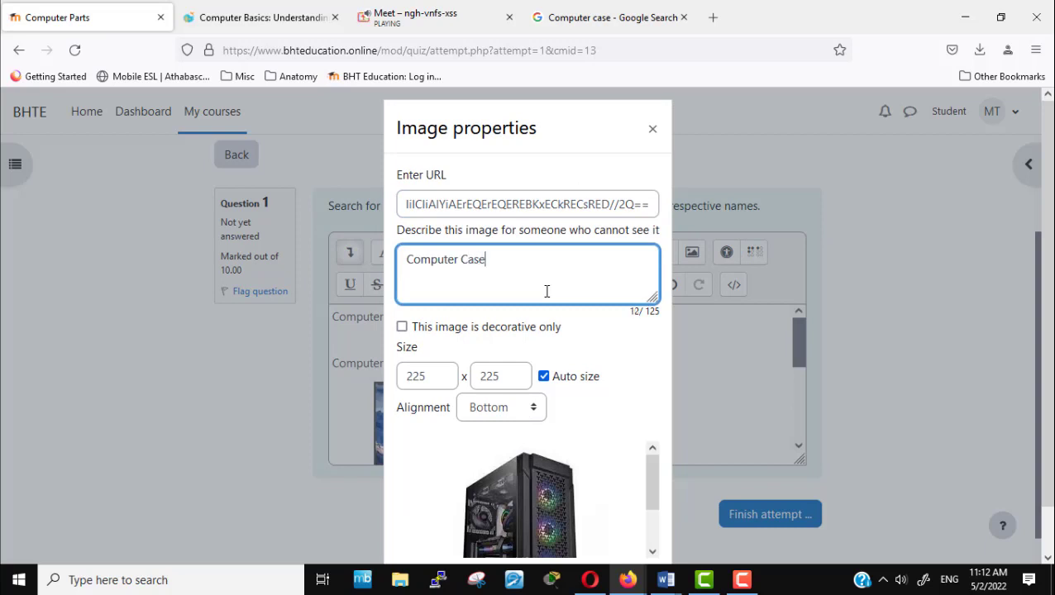
{"action": "scroll", "coordinate": [824, 395], "scroll_direction": "down", "scroll_amount": 1}
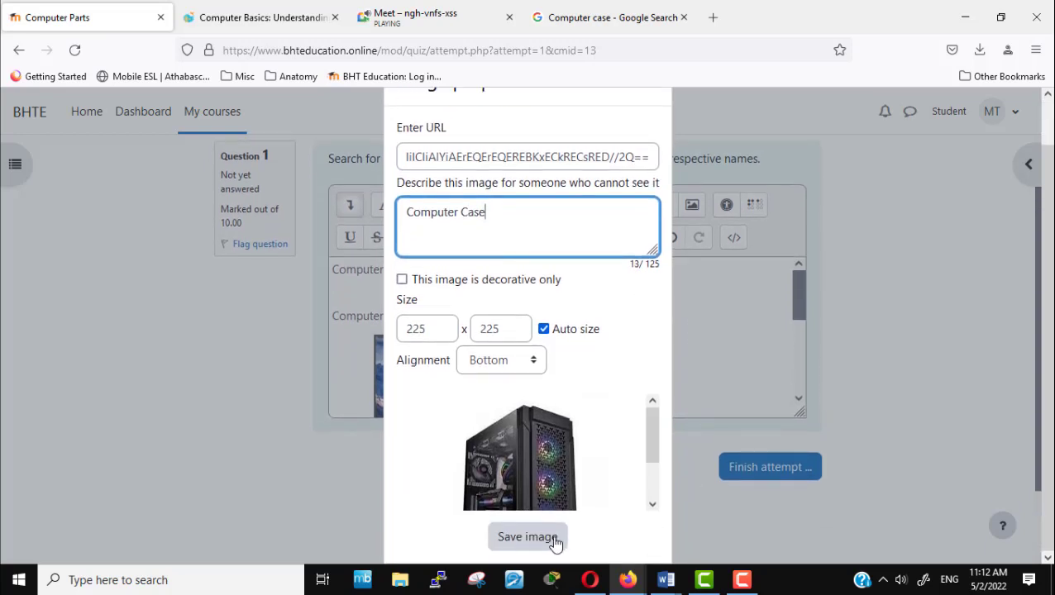
{"action": "left_click", "coordinate": [549, 544]}
Step: Check the pictures in the answer, finish the Computer Parts attempt and submit it
{"action": "scroll", "coordinate": [650, 395], "scroll_direction": "down", "scroll_amount": 3}
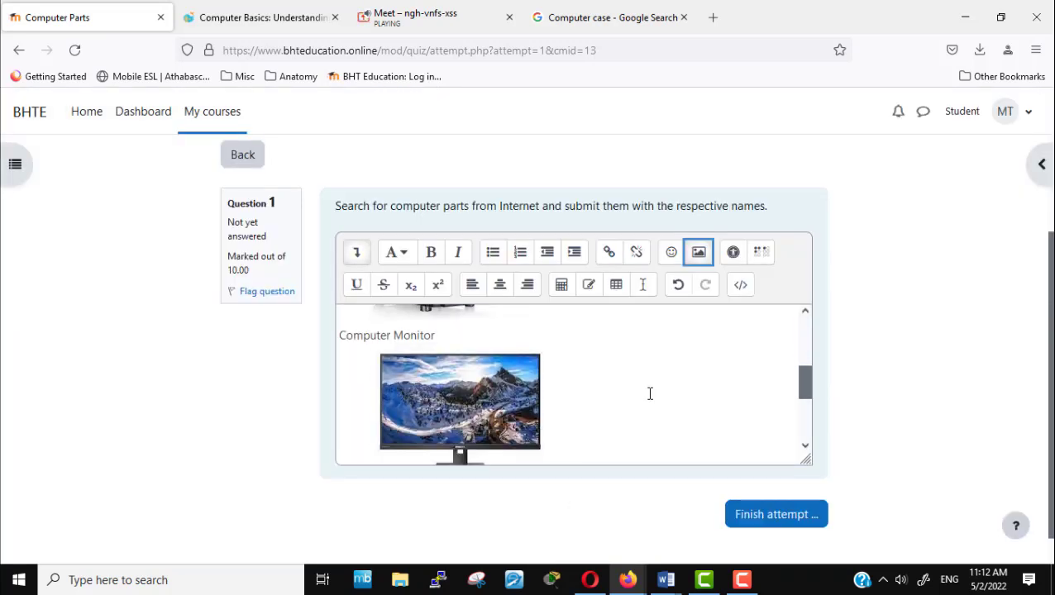
{"action": "scroll", "coordinate": [650, 394], "scroll_direction": "up", "scroll_amount": 3}
{"action": "scroll", "coordinate": [650, 393], "scroll_direction": "down", "scroll_amount": 6}
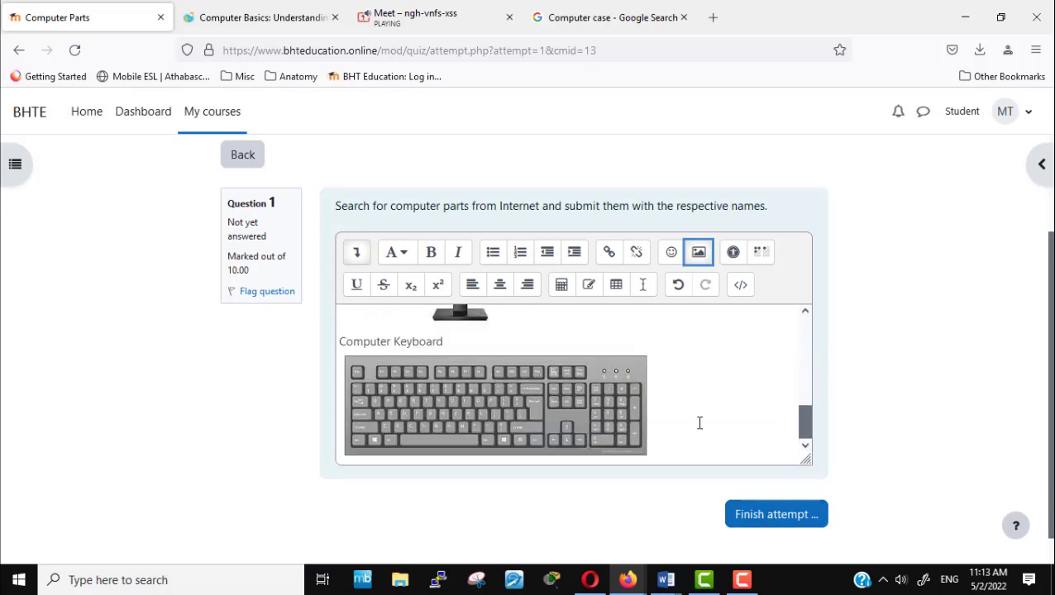
{"action": "scroll", "coordinate": [675, 425], "scroll_direction": "up", "scroll_amount": 6}
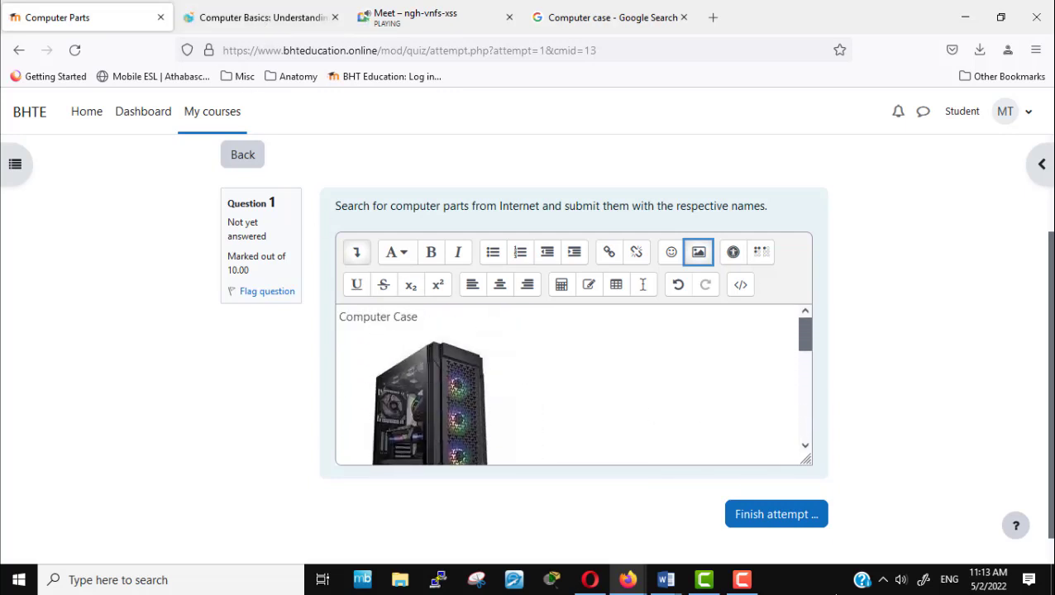
{"action": "left_click", "coordinate": [755, 516]}
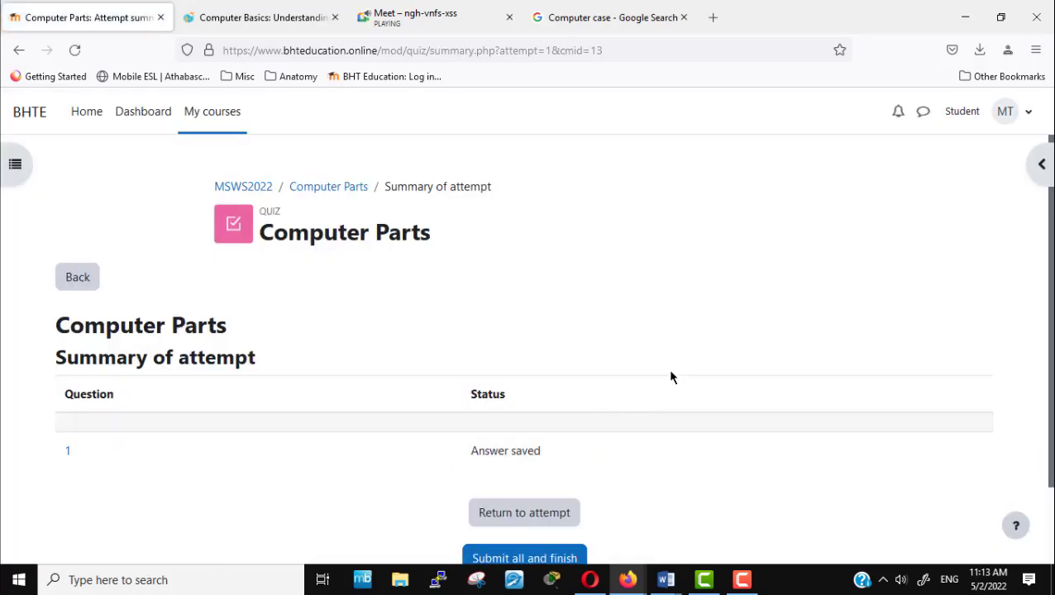
{"action": "scroll", "coordinate": [671, 377], "scroll_direction": "down", "scroll_amount": 2}
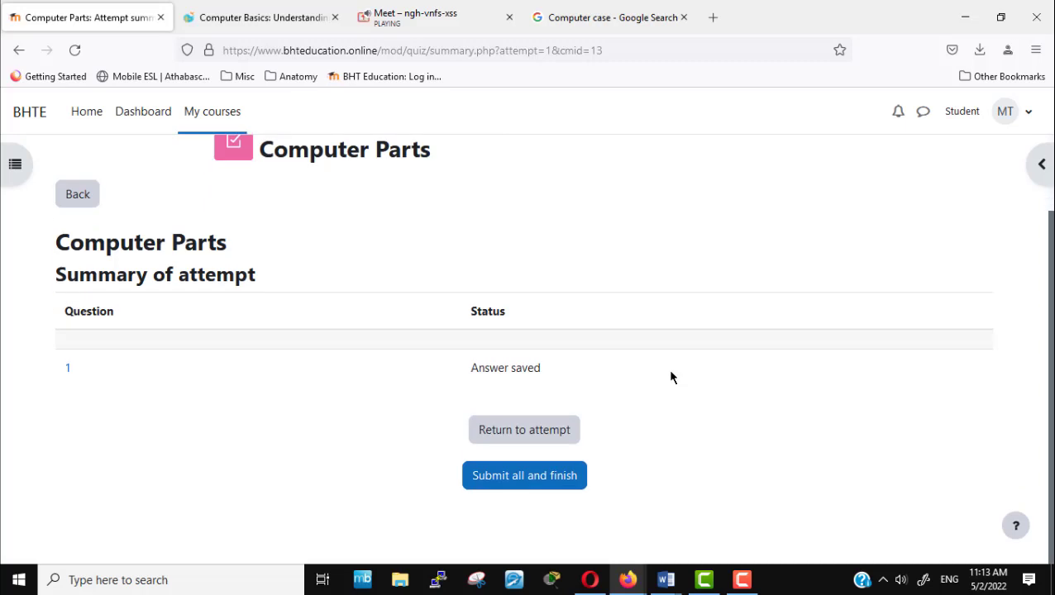
{"action": "left_click", "coordinate": [546, 479]}
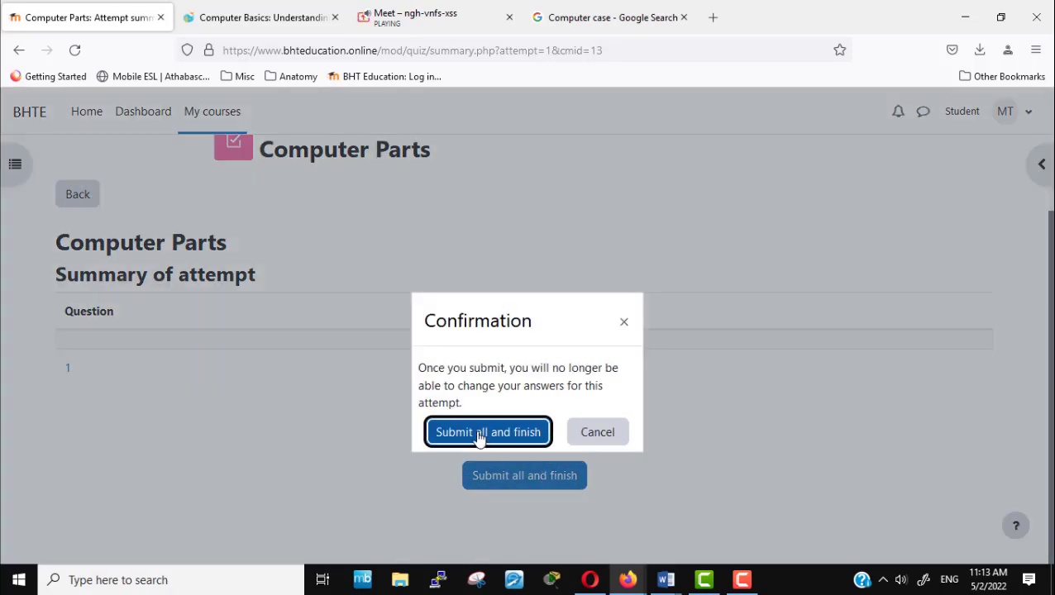
{"action": "left_click", "coordinate": [483, 435]}
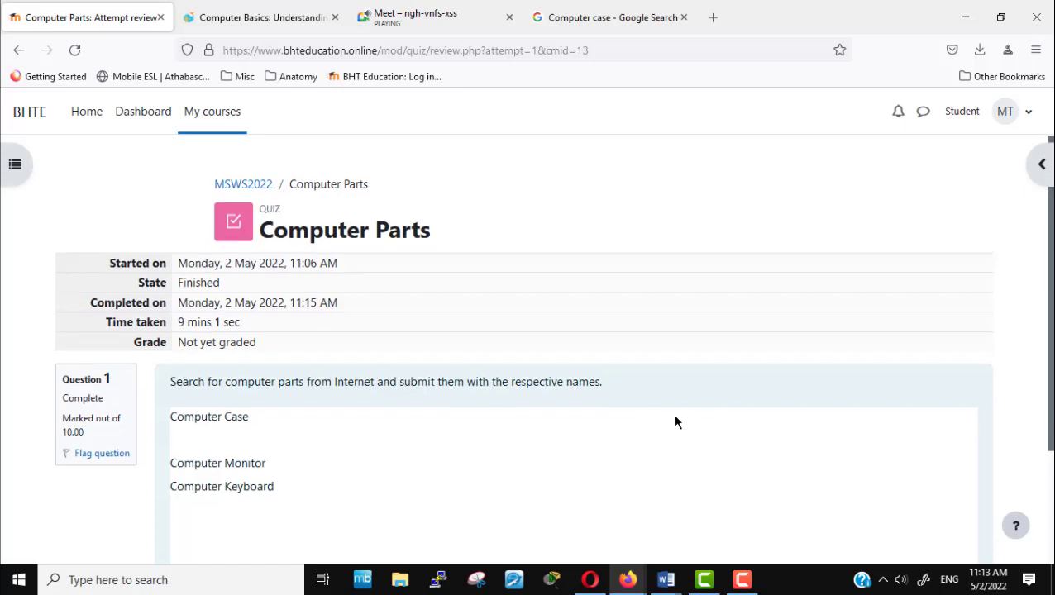
Step: Review the submitted Computer Parts attempt, examining its details and the answer to question 1
{"action": "scroll", "coordinate": [675, 422], "scroll_direction": "down", "scroll_amount": 3}
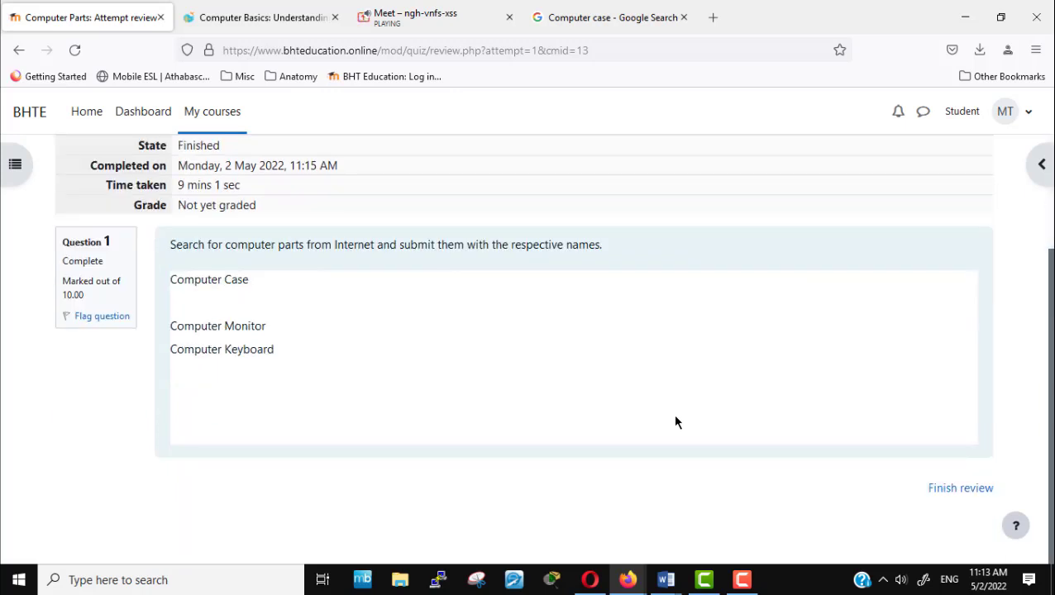
{"action": "scroll", "coordinate": [675, 422], "scroll_direction": "up", "scroll_amount": 3}
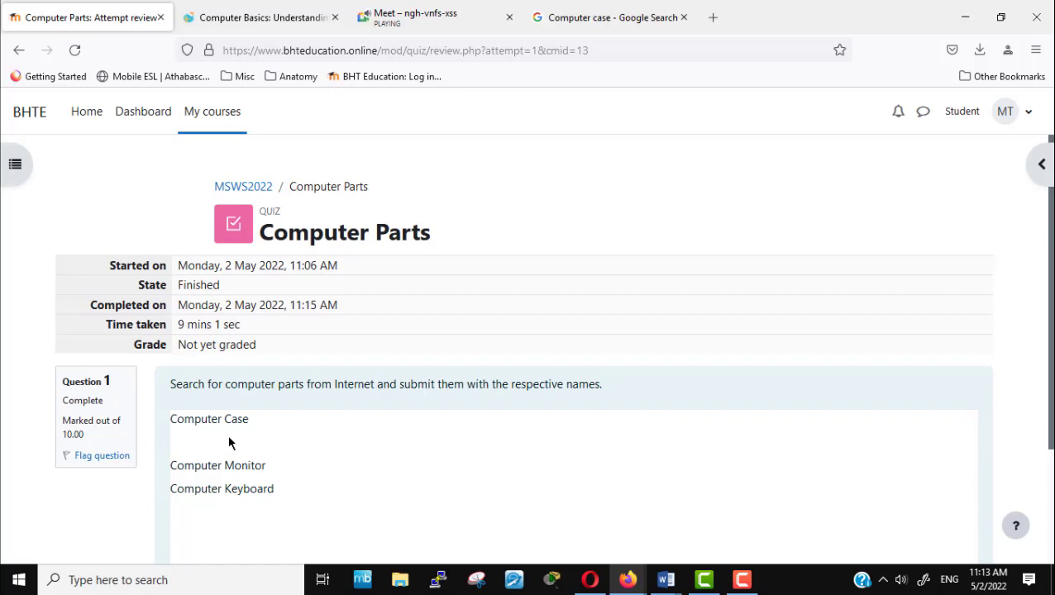
{"action": "scroll", "coordinate": [407, 433], "scroll_direction": "down", "scroll_amount": 3}
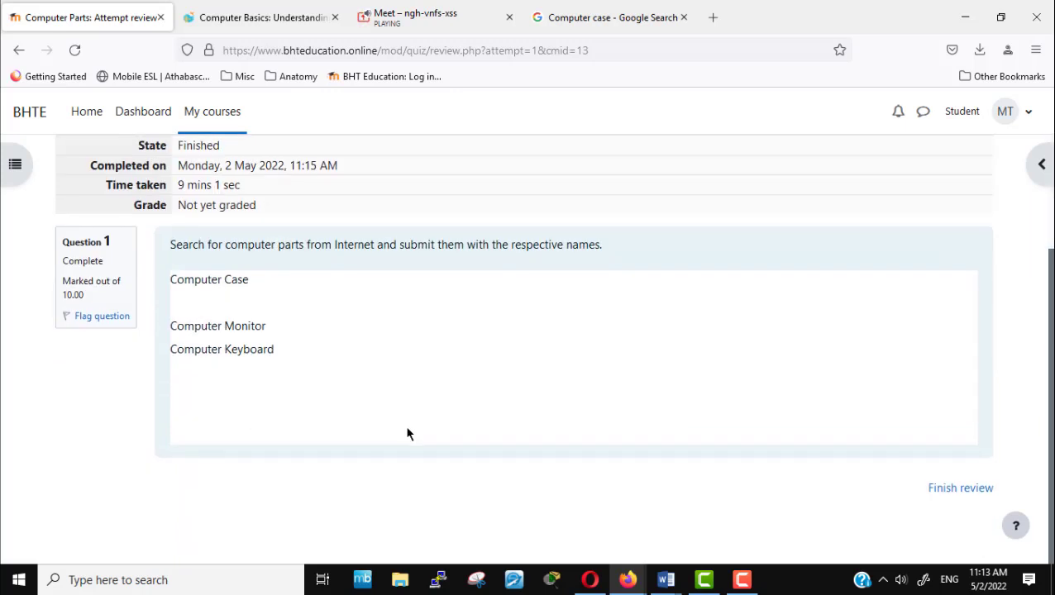
{"action": "scroll", "coordinate": [407, 434], "scroll_direction": "up", "scroll_amount": 3}
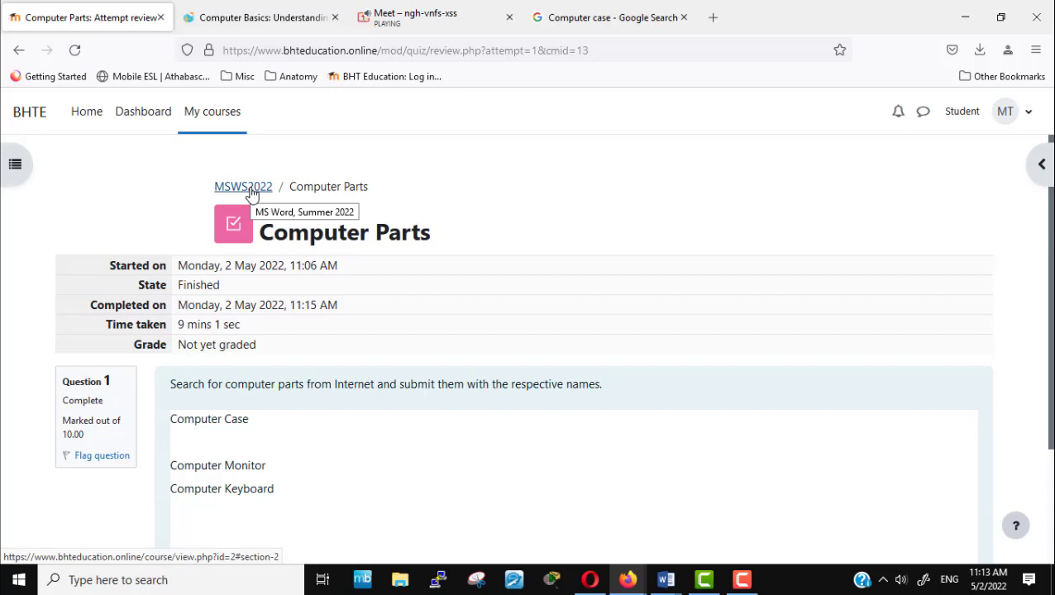
{"action": "scroll", "coordinate": [507, 399], "scroll_direction": "down", "scroll_amount": 1}
{"action": "scroll", "coordinate": [507, 399], "scroll_direction": "down", "scroll_amount": 2}
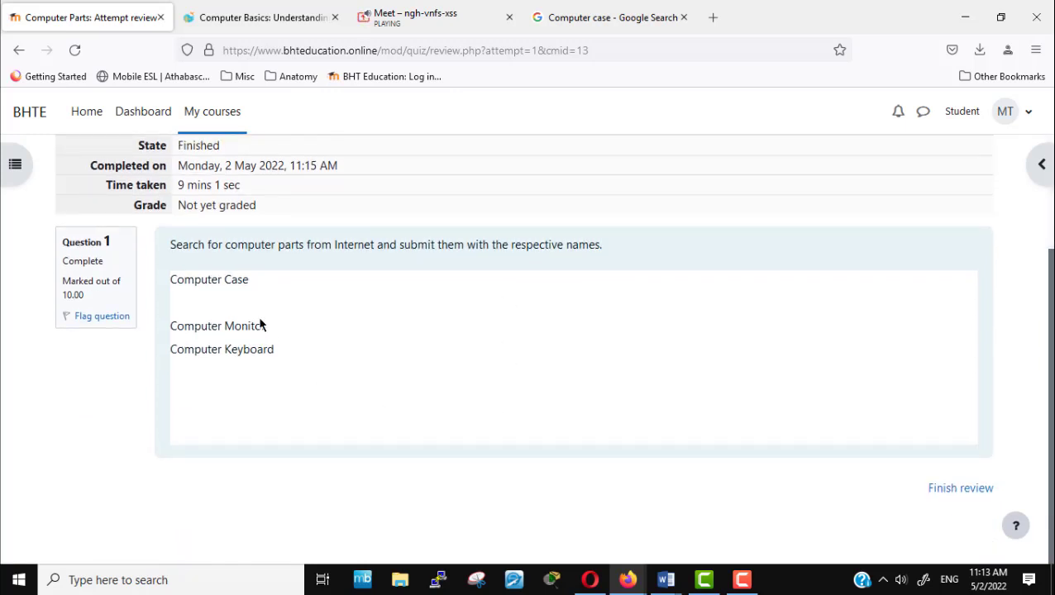
{"action": "scroll", "coordinate": [253, 324], "scroll_direction": "up", "scroll_amount": 2}
{"action": "scroll", "coordinate": [336, 393], "scroll_direction": "down", "scroll_amount": 1}
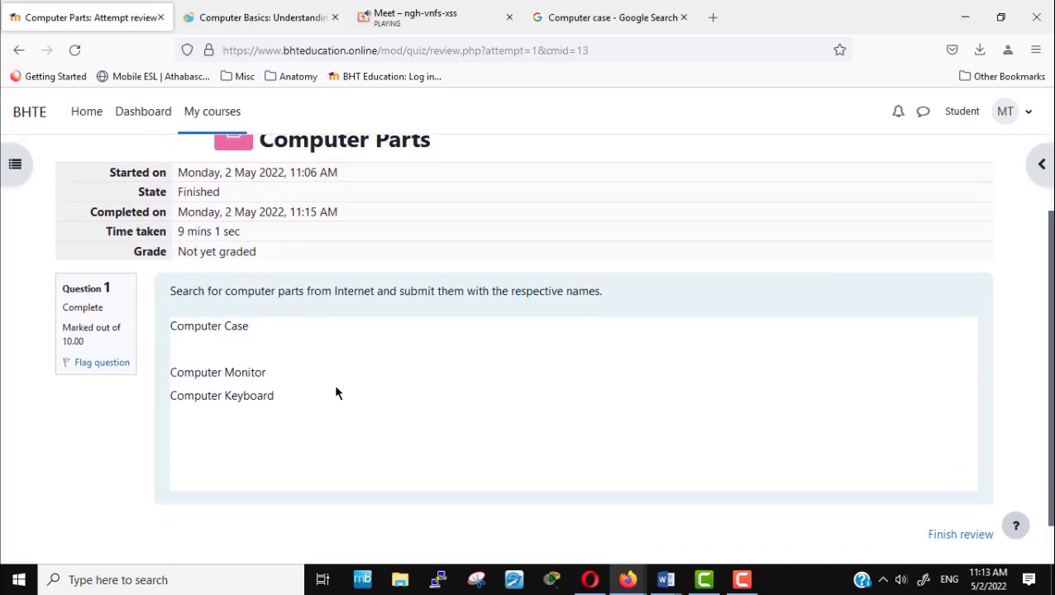
{"action": "scroll", "coordinate": [554, 440], "scroll_direction": "down", "scroll_amount": 1}
{"action": "scroll", "coordinate": [554, 439], "scroll_direction": "up", "scroll_amount": 2}
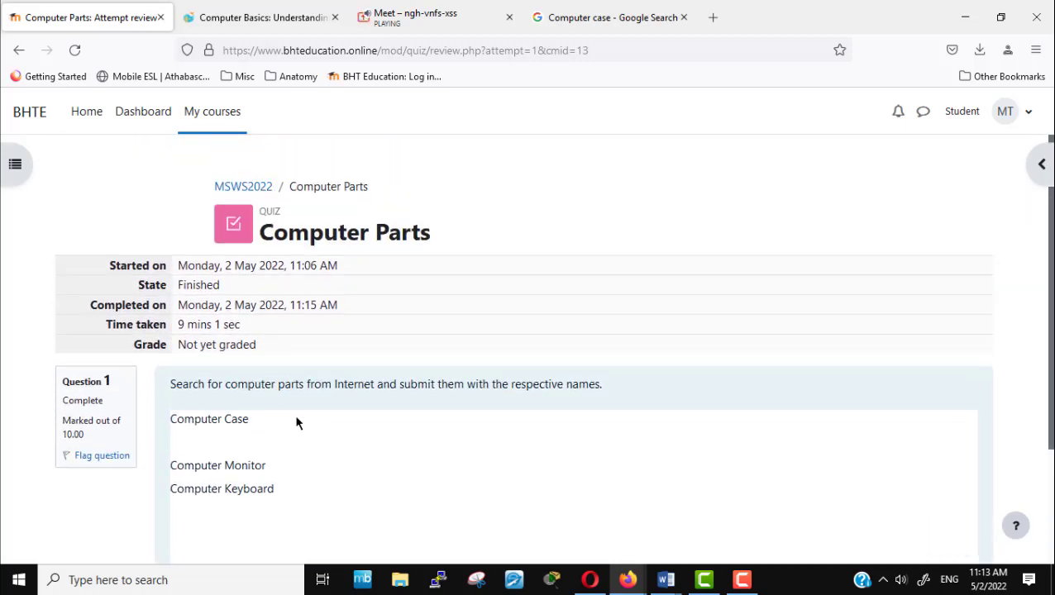
{"action": "scroll", "coordinate": [518, 517], "scroll_direction": "down", "scroll_amount": 3}
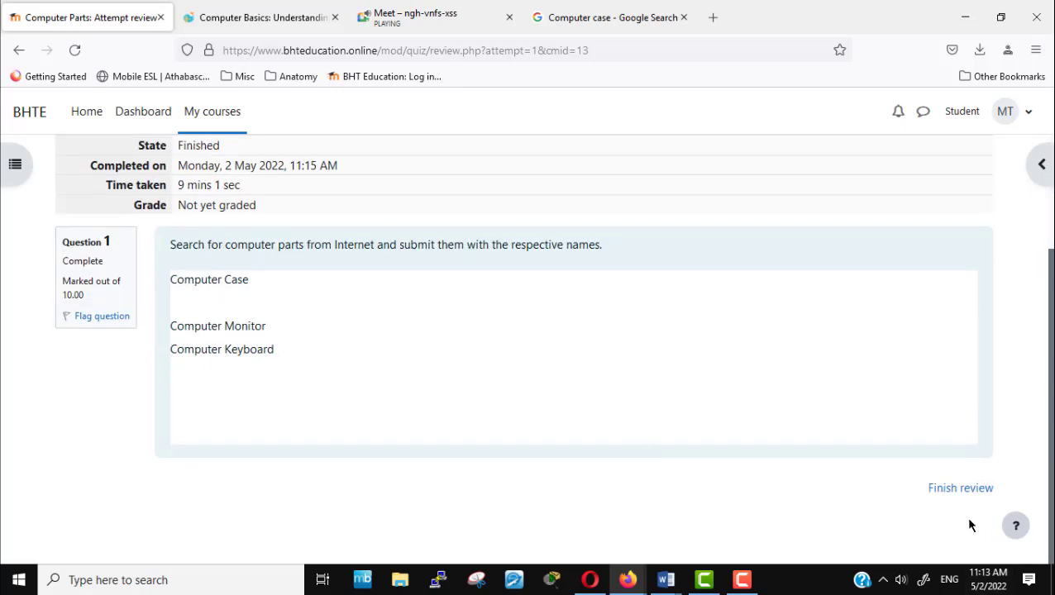
Step: Finish the attempt review and return to the MSWS2022 course page
{"action": "left_click", "coordinate": [958, 490]}
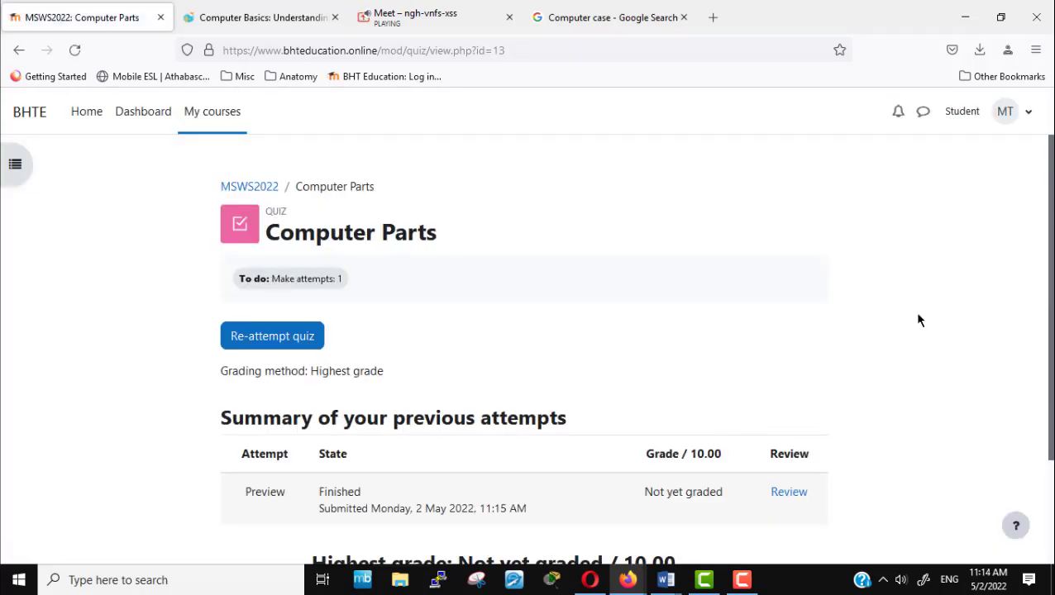
{"action": "scroll", "coordinate": [874, 340], "scroll_direction": "down", "scroll_amount": 2}
{"action": "scroll", "coordinate": [873, 340], "scroll_direction": "up", "scroll_amount": 2}
{"action": "left_click", "coordinate": [254, 186]}
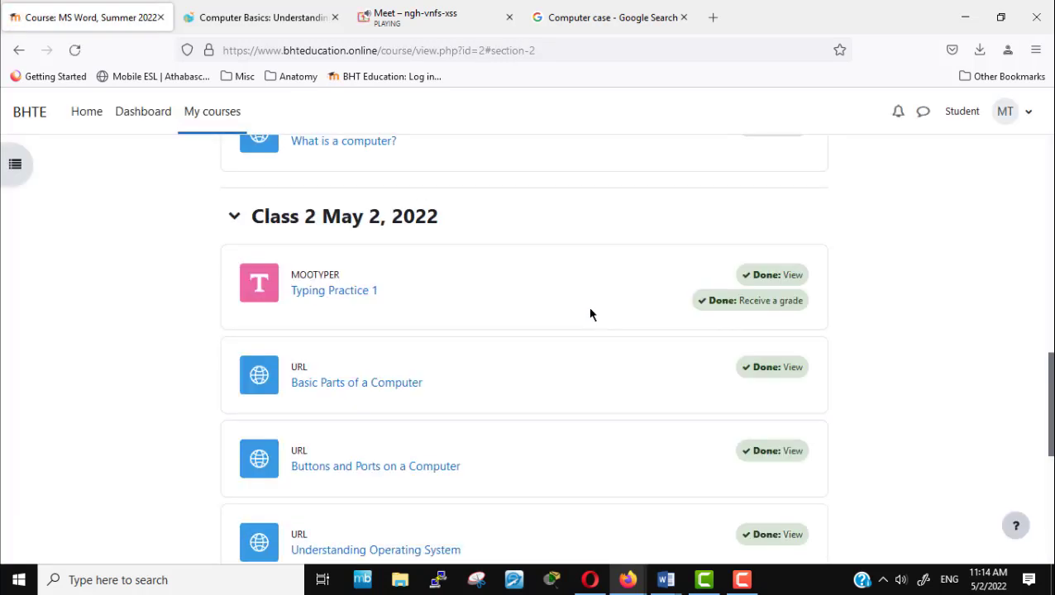
Step: Look over the Class 1 and Class 2 activities and their completion status on the course page
{"action": "scroll", "coordinate": [984, 380], "scroll_direction": "down", "scroll_amount": 5}
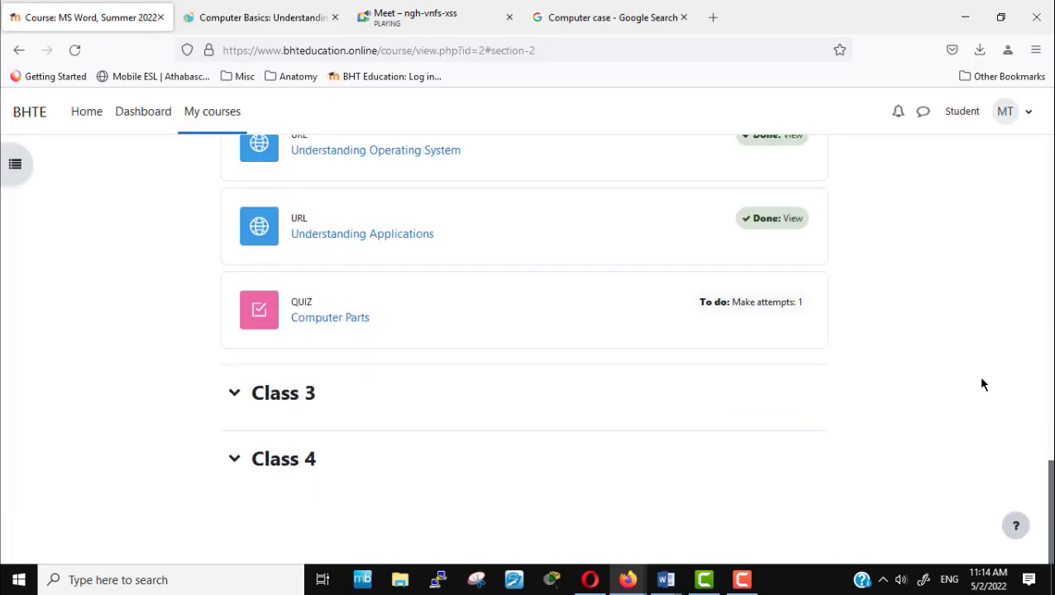
{"action": "scroll", "coordinate": [982, 383], "scroll_direction": "up", "scroll_amount": 2}
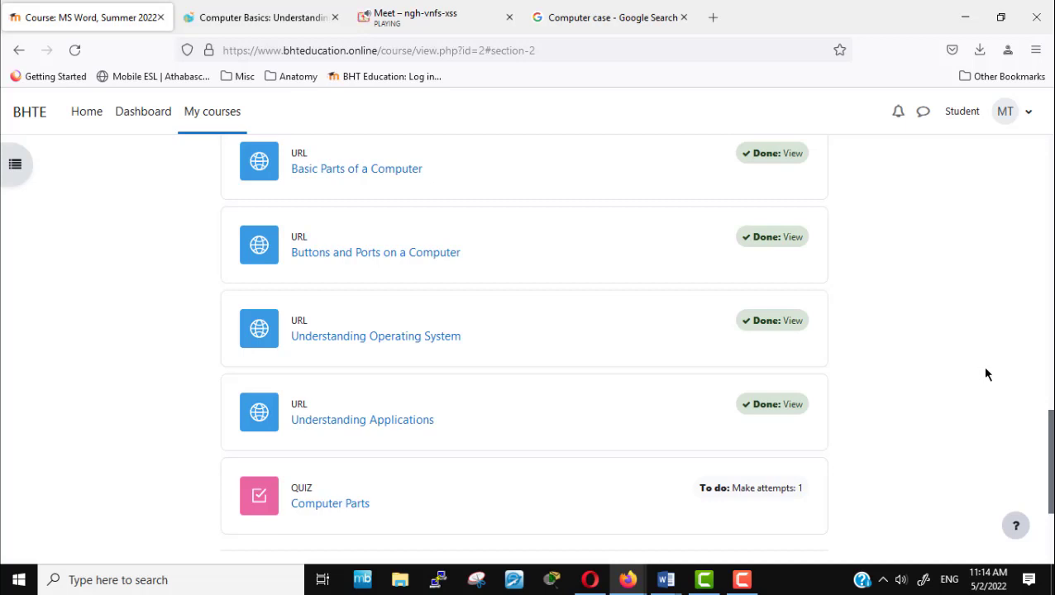
{"action": "scroll", "coordinate": [961, 354], "scroll_direction": "up", "scroll_amount": 2}
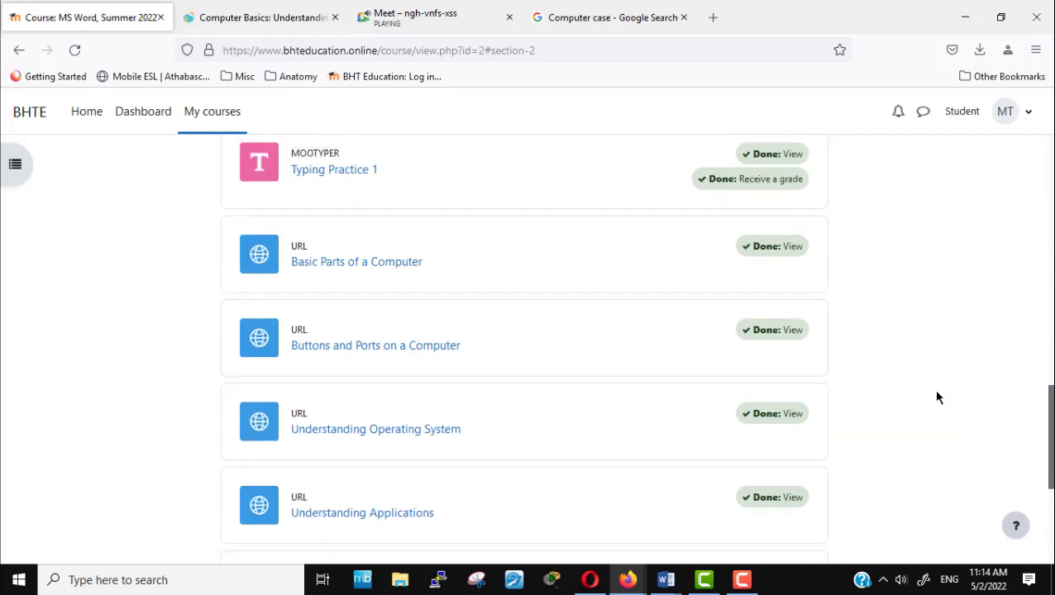
{"action": "scroll", "coordinate": [953, 407], "scroll_direction": "up", "scroll_amount": 1}
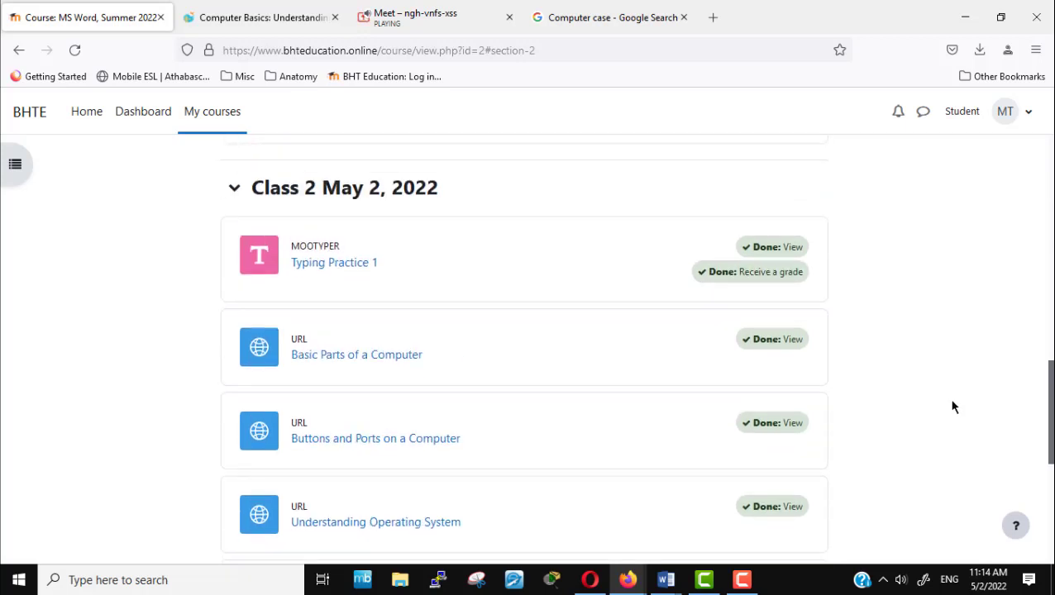
{"action": "scroll", "coordinate": [953, 407], "scroll_direction": "up", "scroll_amount": 3}
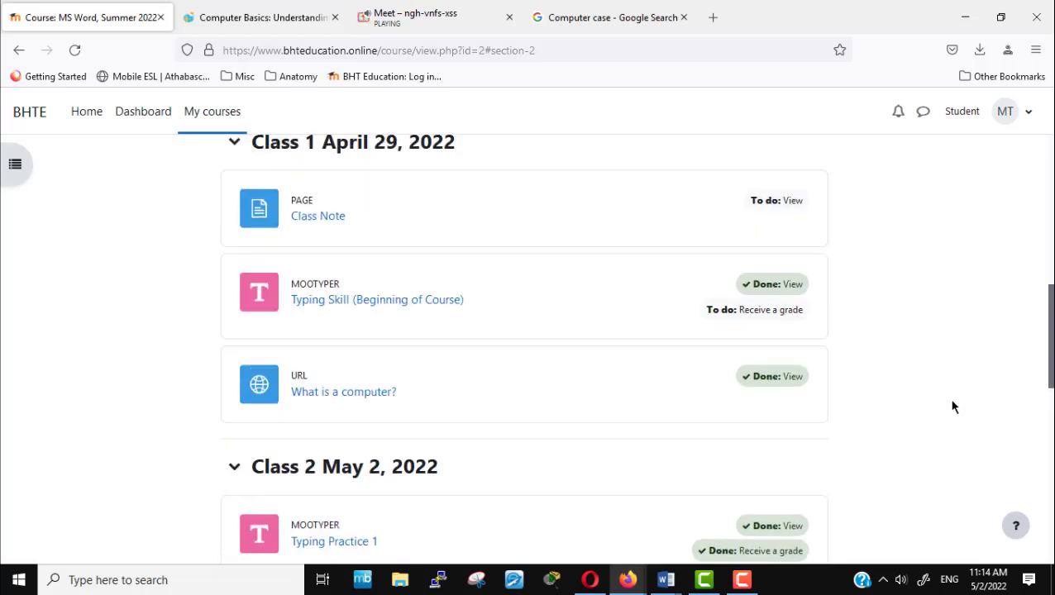
{"action": "scroll", "coordinate": [943, 402], "scroll_direction": "down", "scroll_amount": 3}
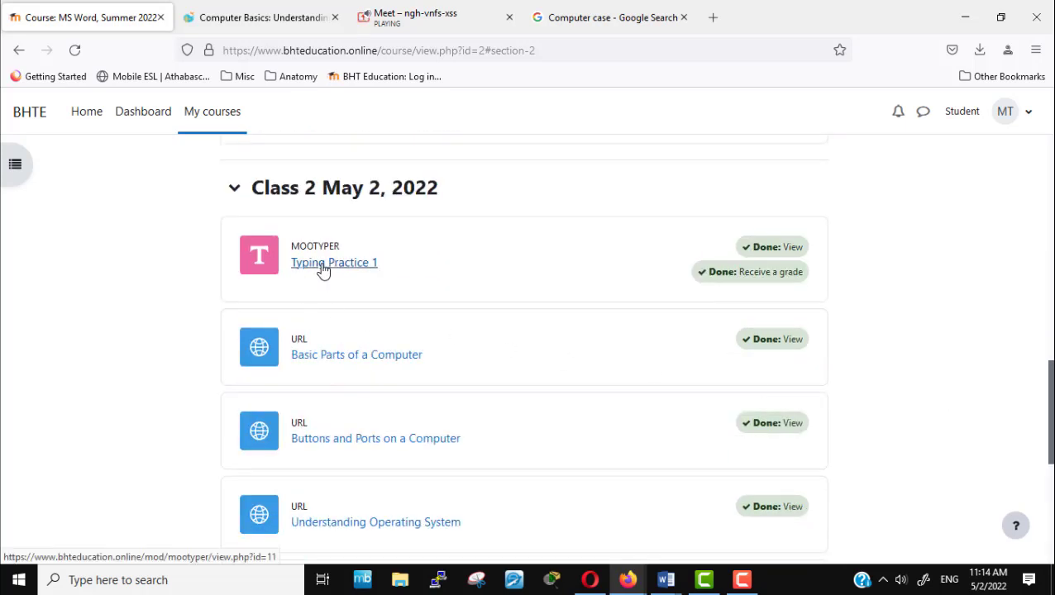
Step: Look over the Class 2 activities on the course page, and launch the Whizzo typing tutor from the desktop
{"action": "scroll", "coordinate": [1030, 394], "scroll_direction": "down", "scroll_amount": 4}
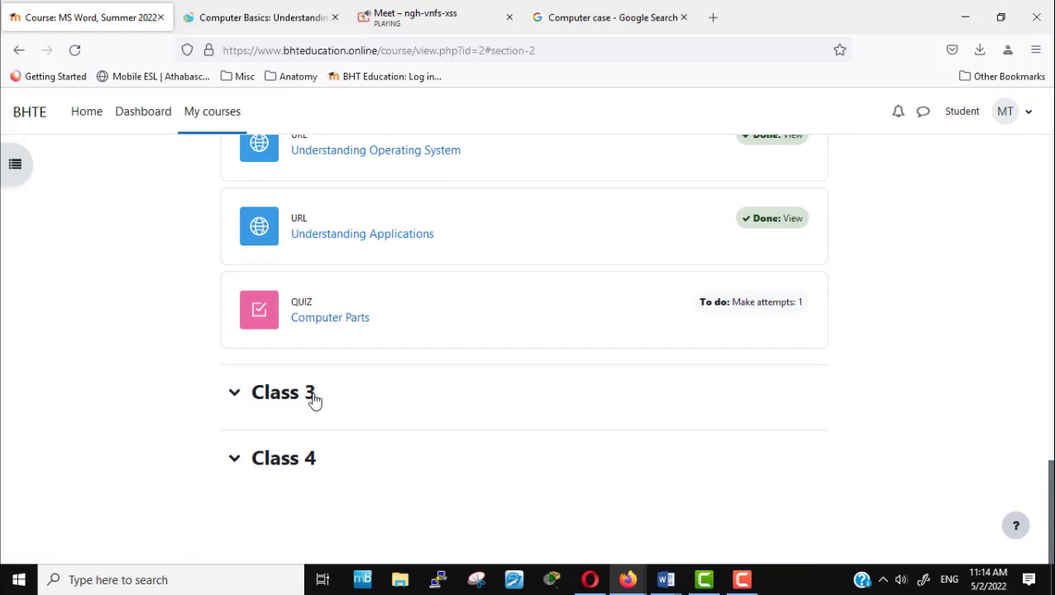
{"action": "scroll", "coordinate": [868, 426], "scroll_direction": "up", "scroll_amount": 4}
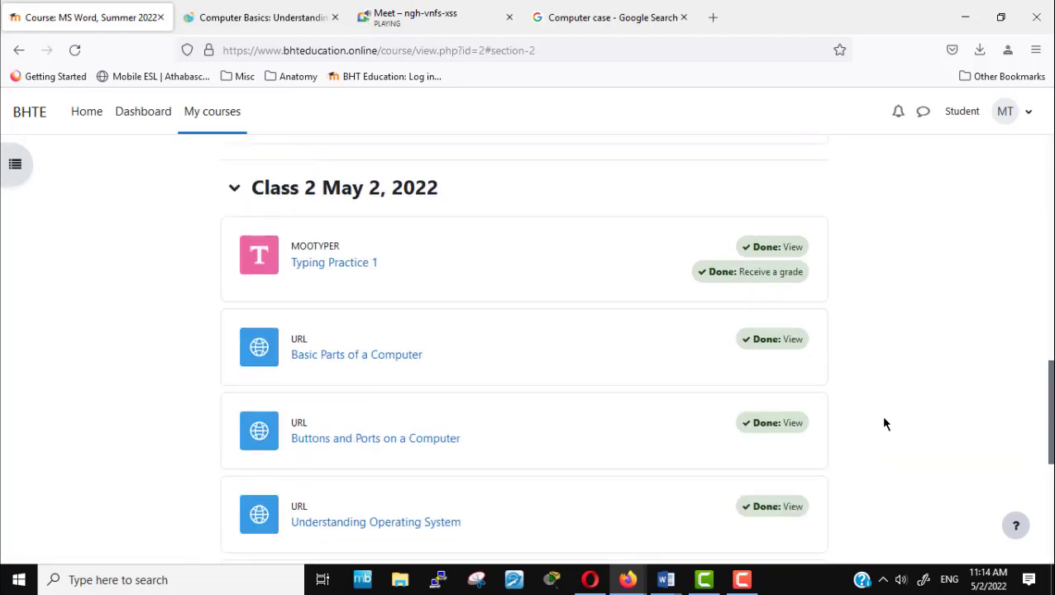
{"action": "scroll", "coordinate": [884, 423], "scroll_direction": "up", "scroll_amount": 2}
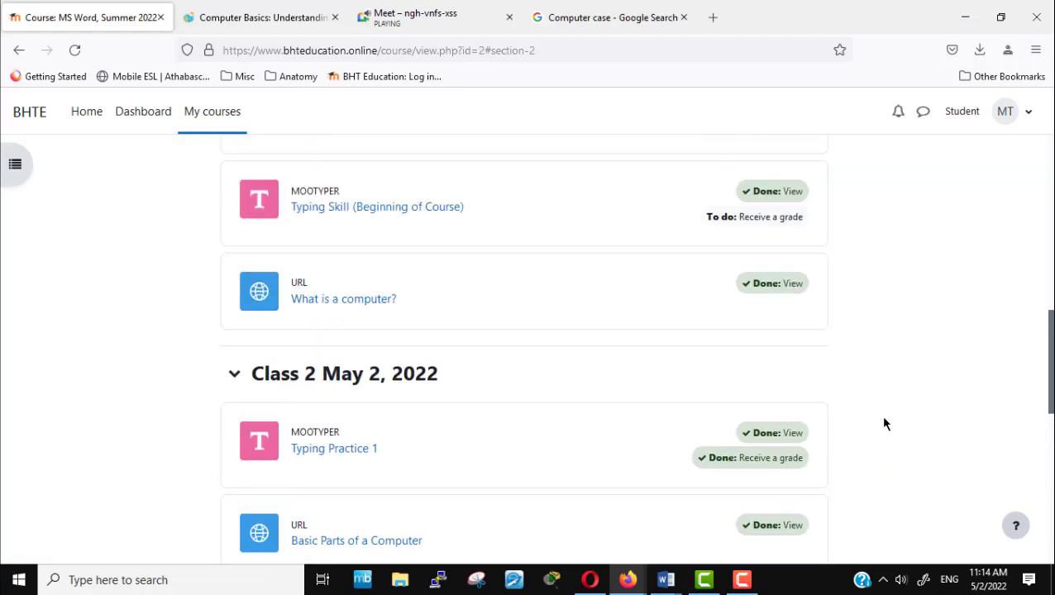
{"action": "left_click", "coordinate": [963, 17]}
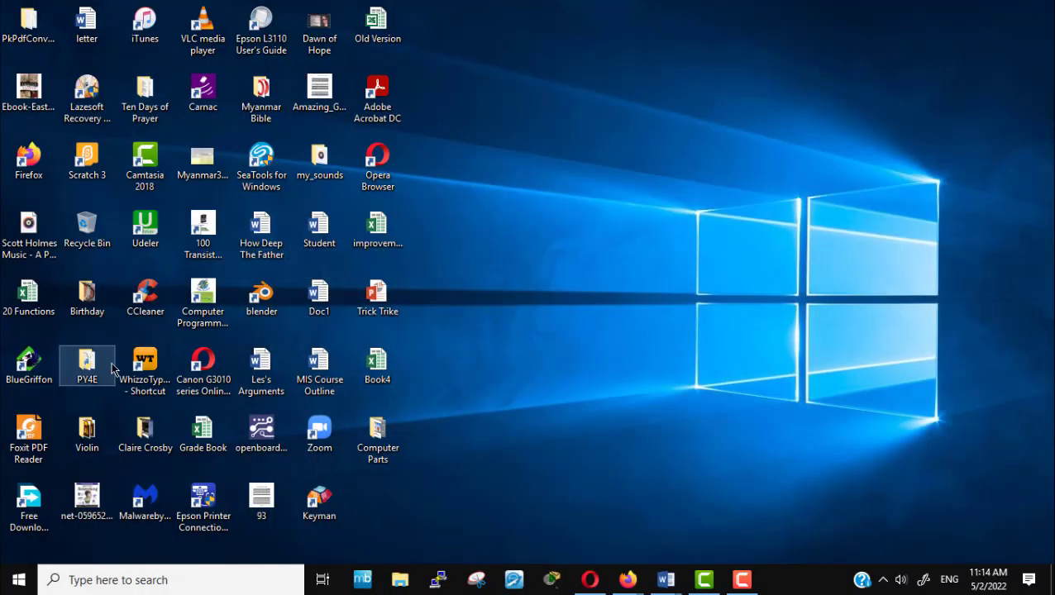
{"action": "double_click", "coordinate": [145, 362]}
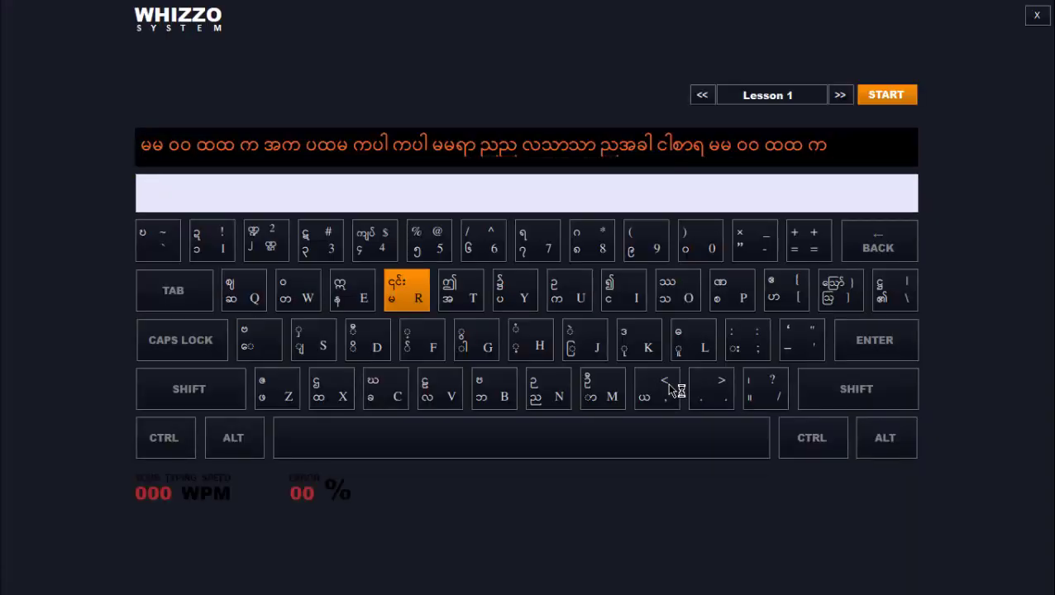
Step: Exit the Whizzo typing tutor completely and switch back to the MS Word course page in Firefox
{"action": "left_click", "coordinate": [1037, 16]}
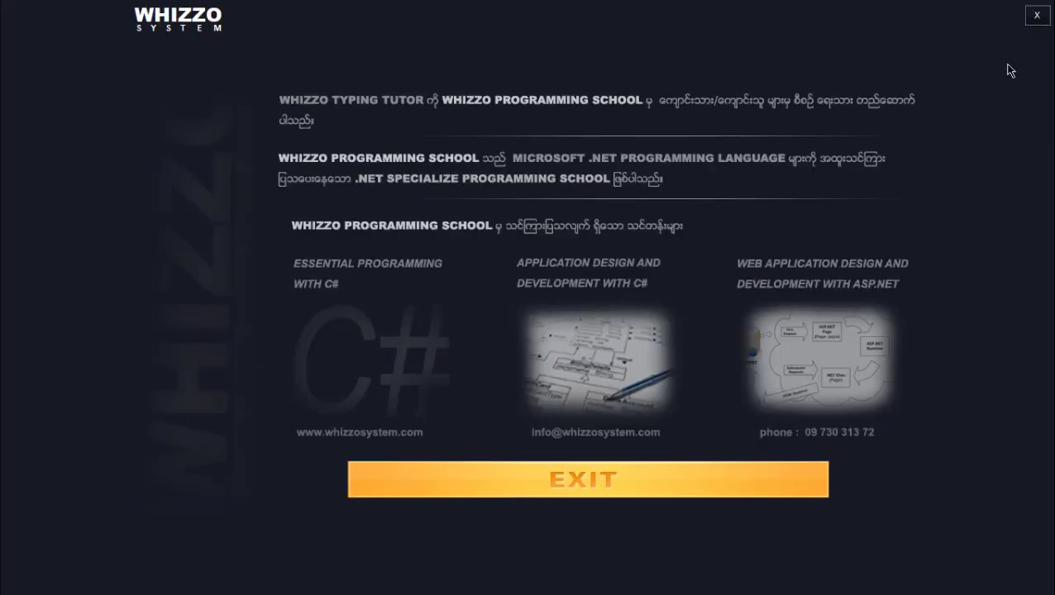
{"action": "left_click", "coordinate": [587, 489]}
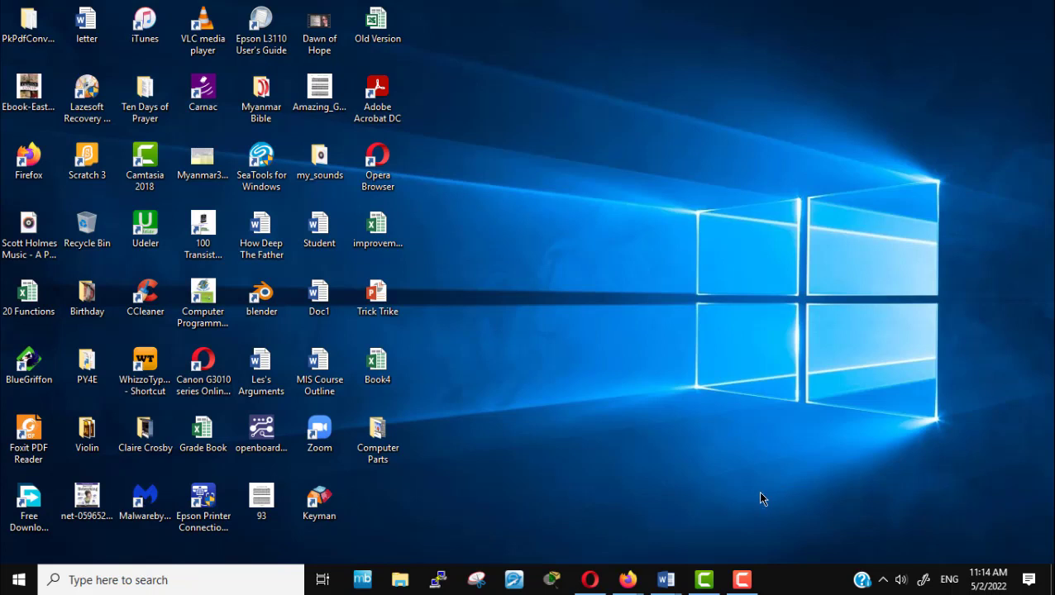
{"action": "mouse_move", "coordinate": [629, 581]}
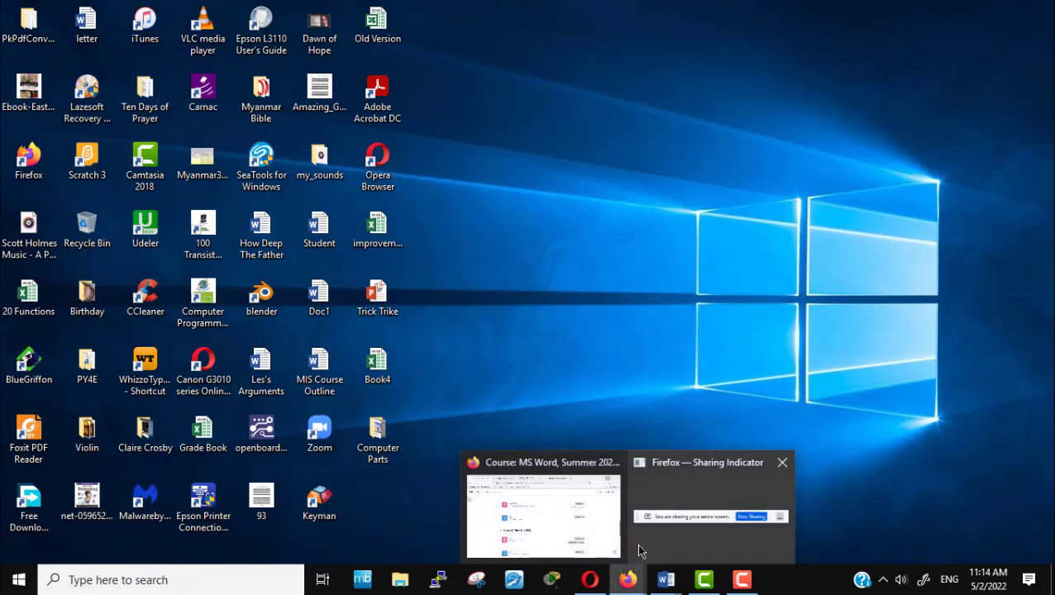
{"action": "left_click", "coordinate": [548, 506]}
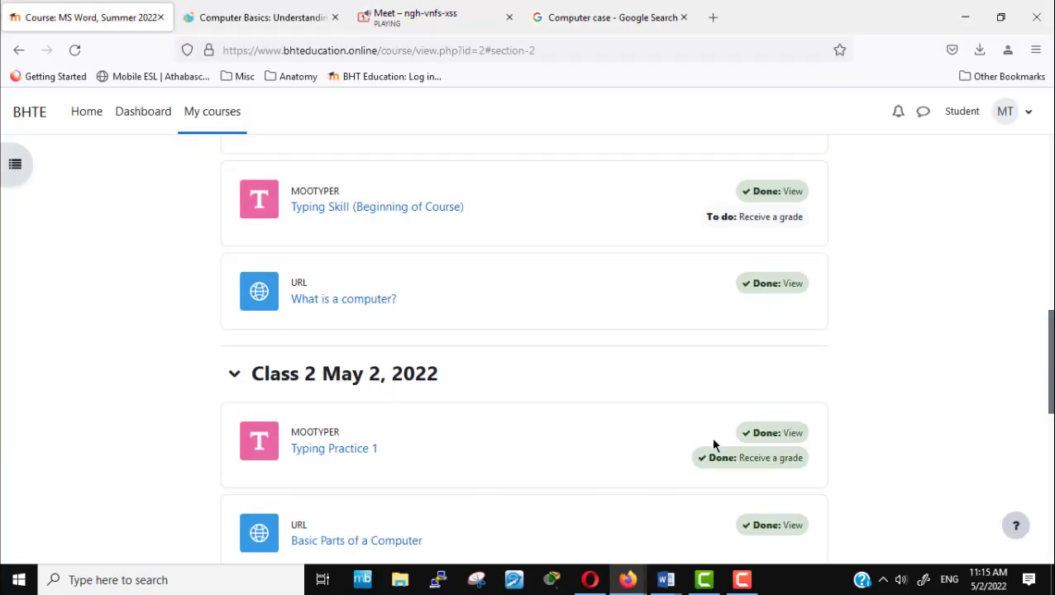